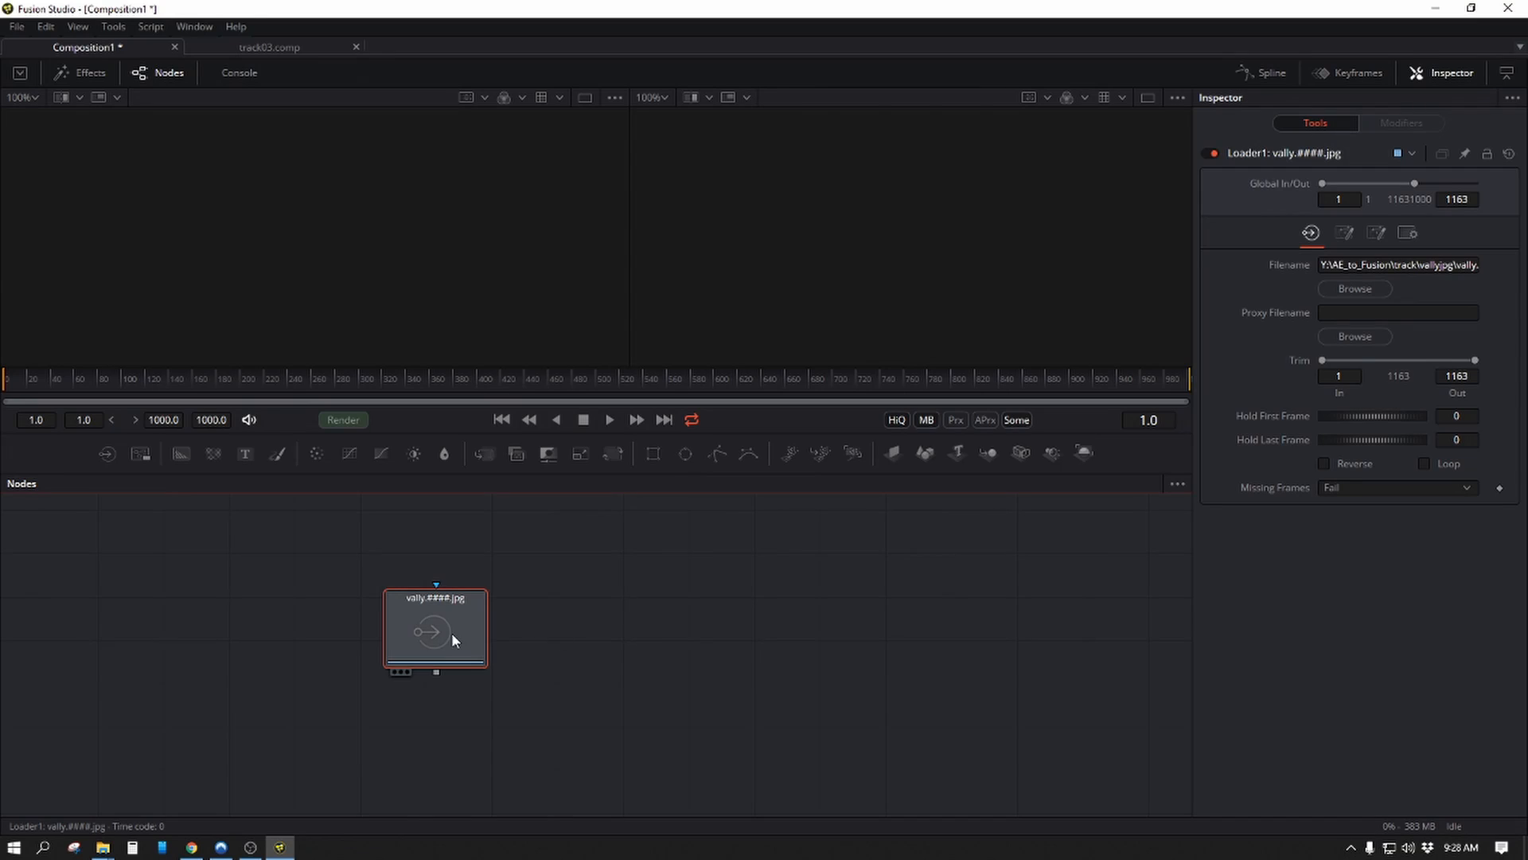
# Reposition the vally.####.jpg loader node in the flow and show its footage in the first viewer.
pyautogui.moveTo(451, 632); pyautogui.dragTo(546, 633)
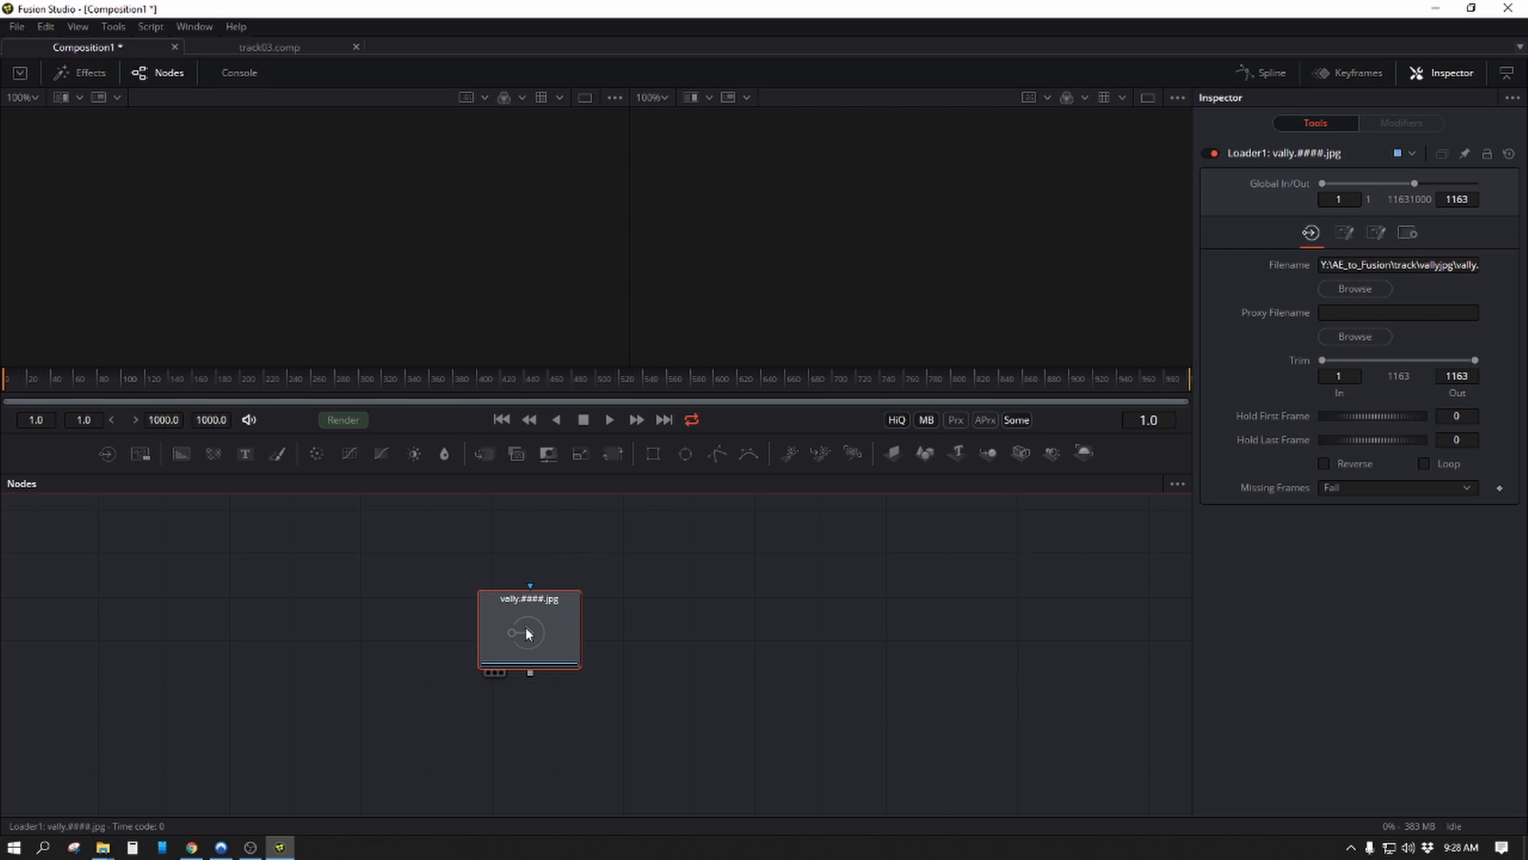
pyautogui.press('1')
pyautogui.moveTo(409, 236); pyautogui.dragTo(289, 267)
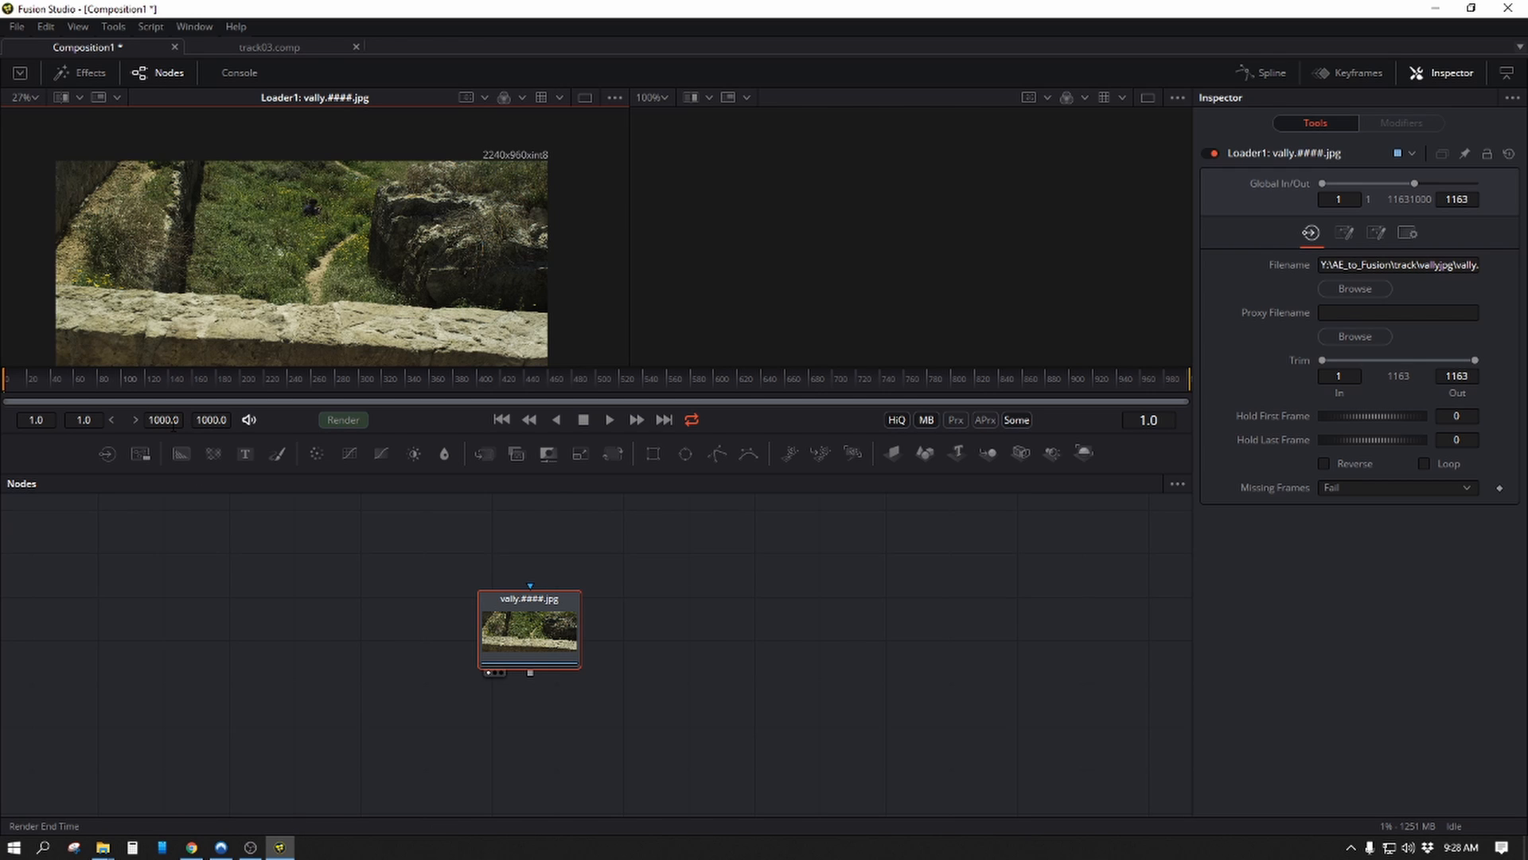
pyautogui.moveTo(512, 660); pyautogui.dragTo(500, 648)
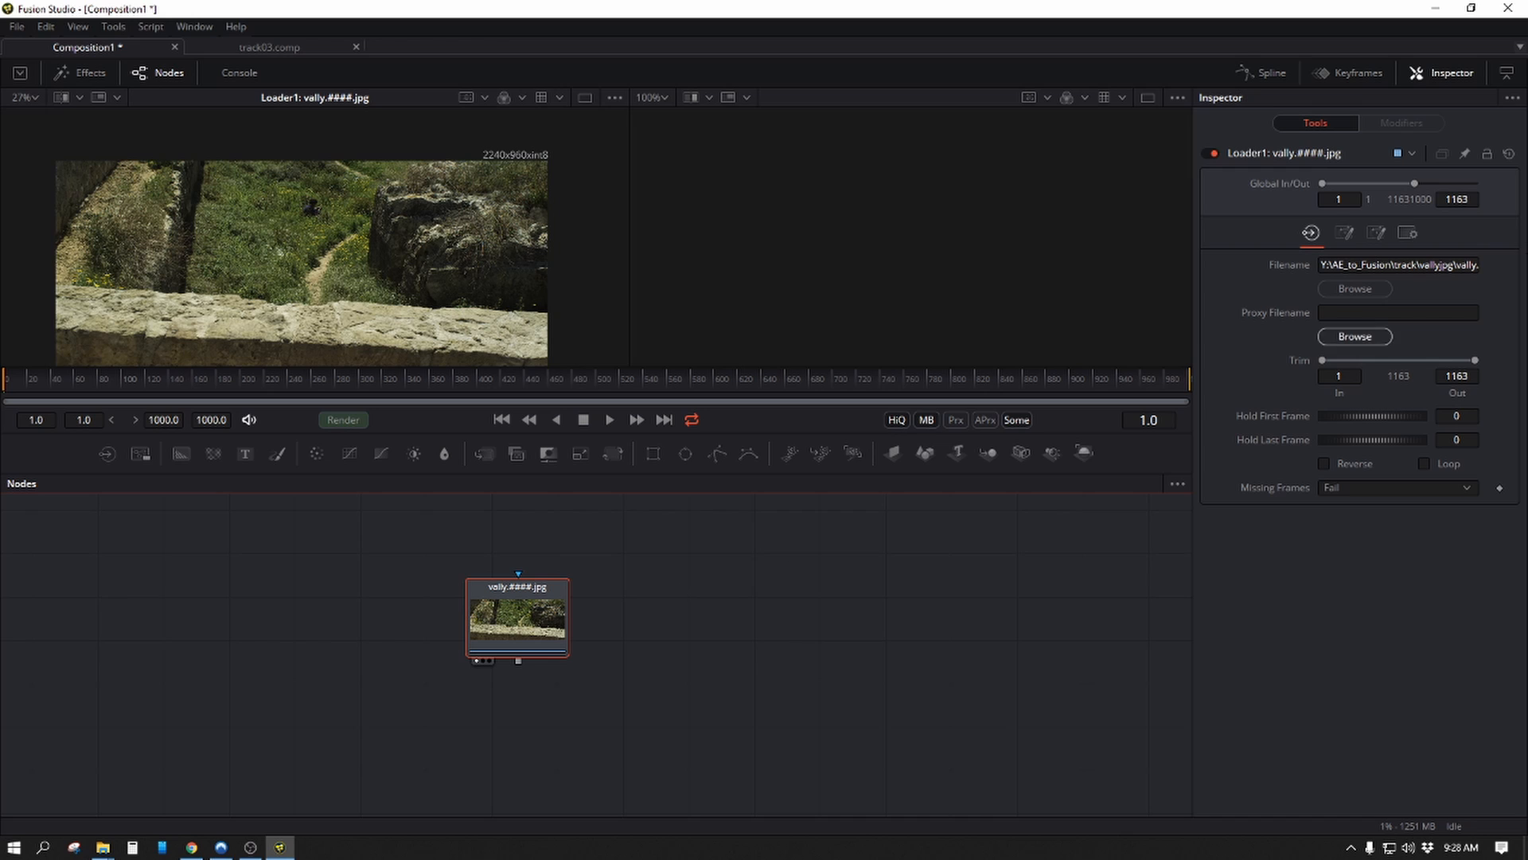
# Trim the vally footage to frames 150 through 500 and set the composition's global end time to 351.
pyautogui.click(1349, 376)
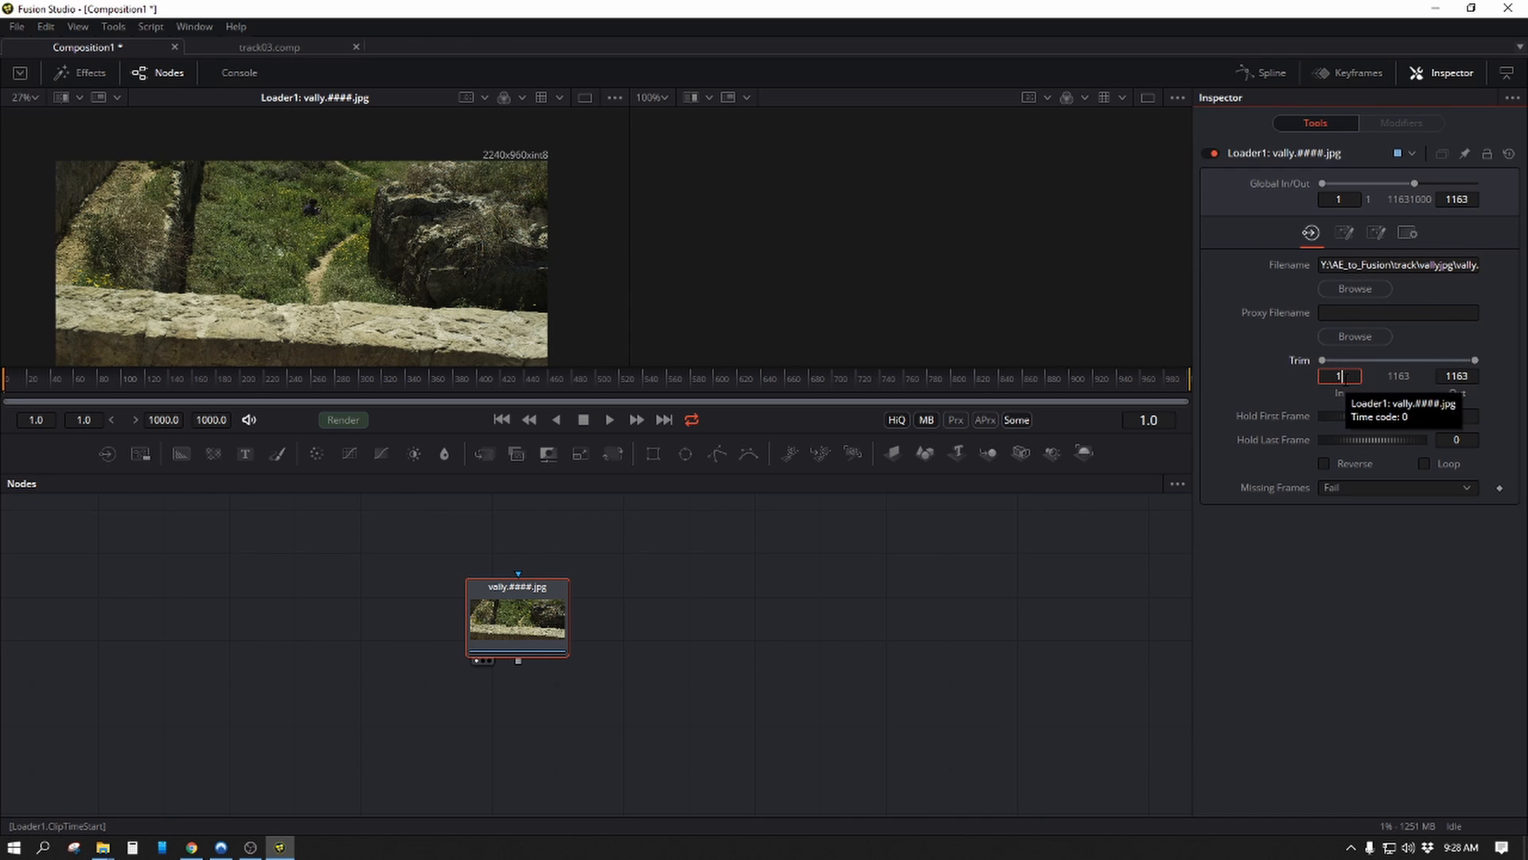
pyautogui.press('Tab')
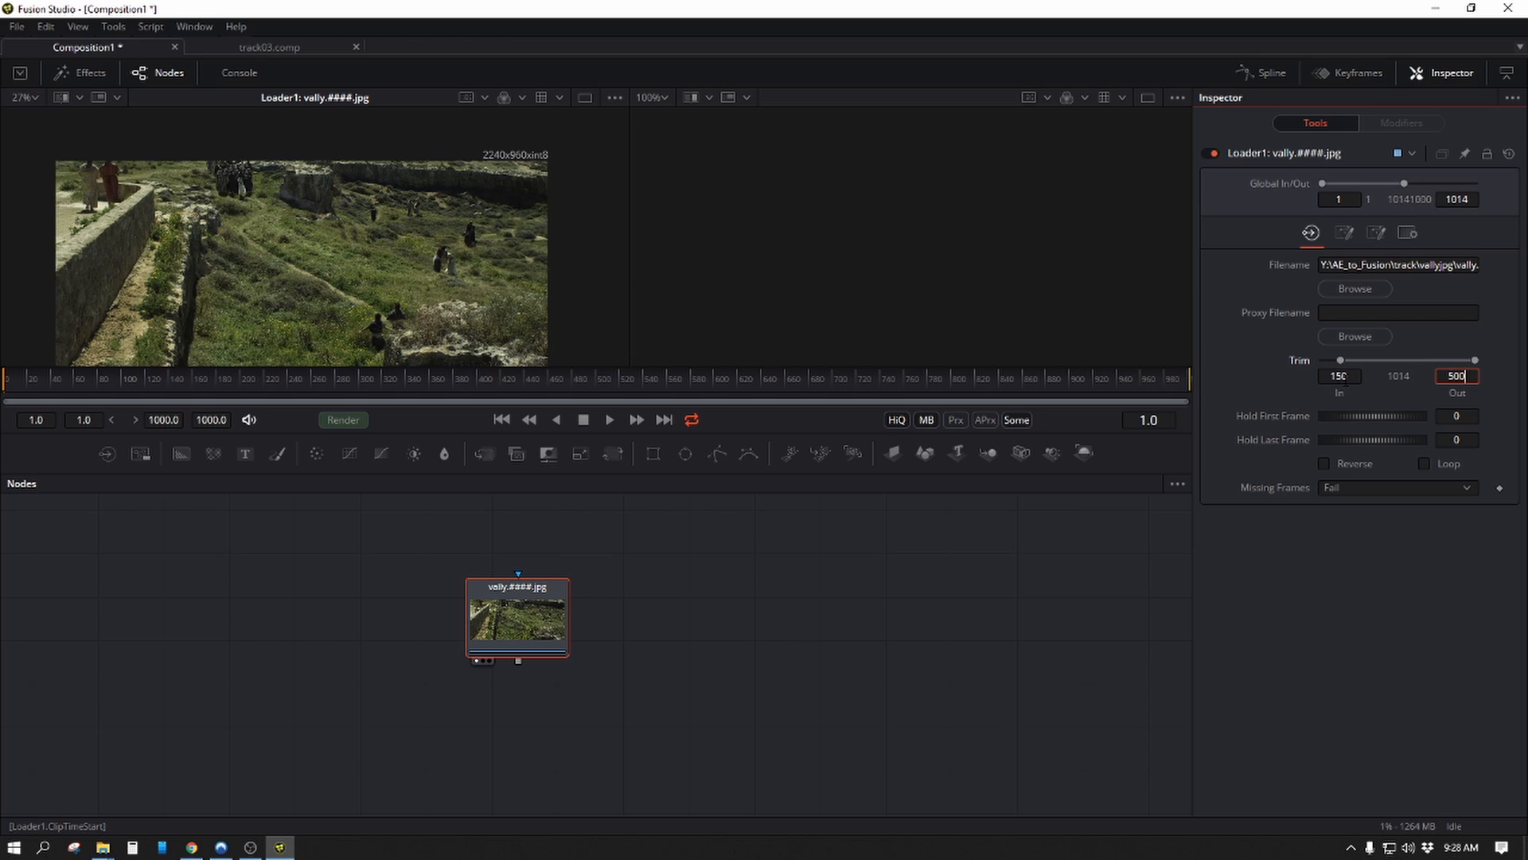
pyautogui.press('Tab')
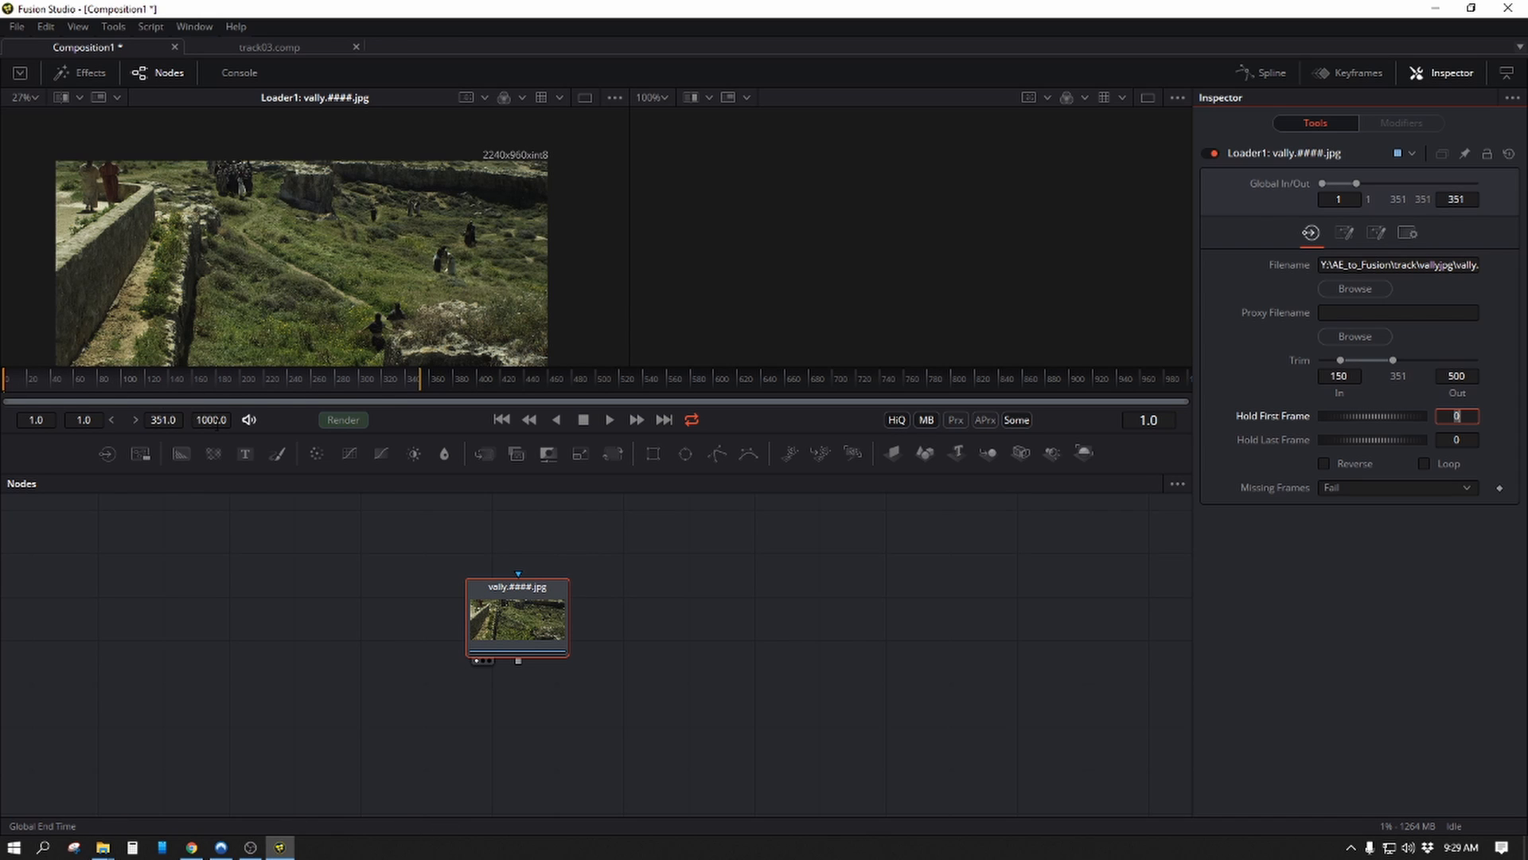
pyautogui.click(216, 422)
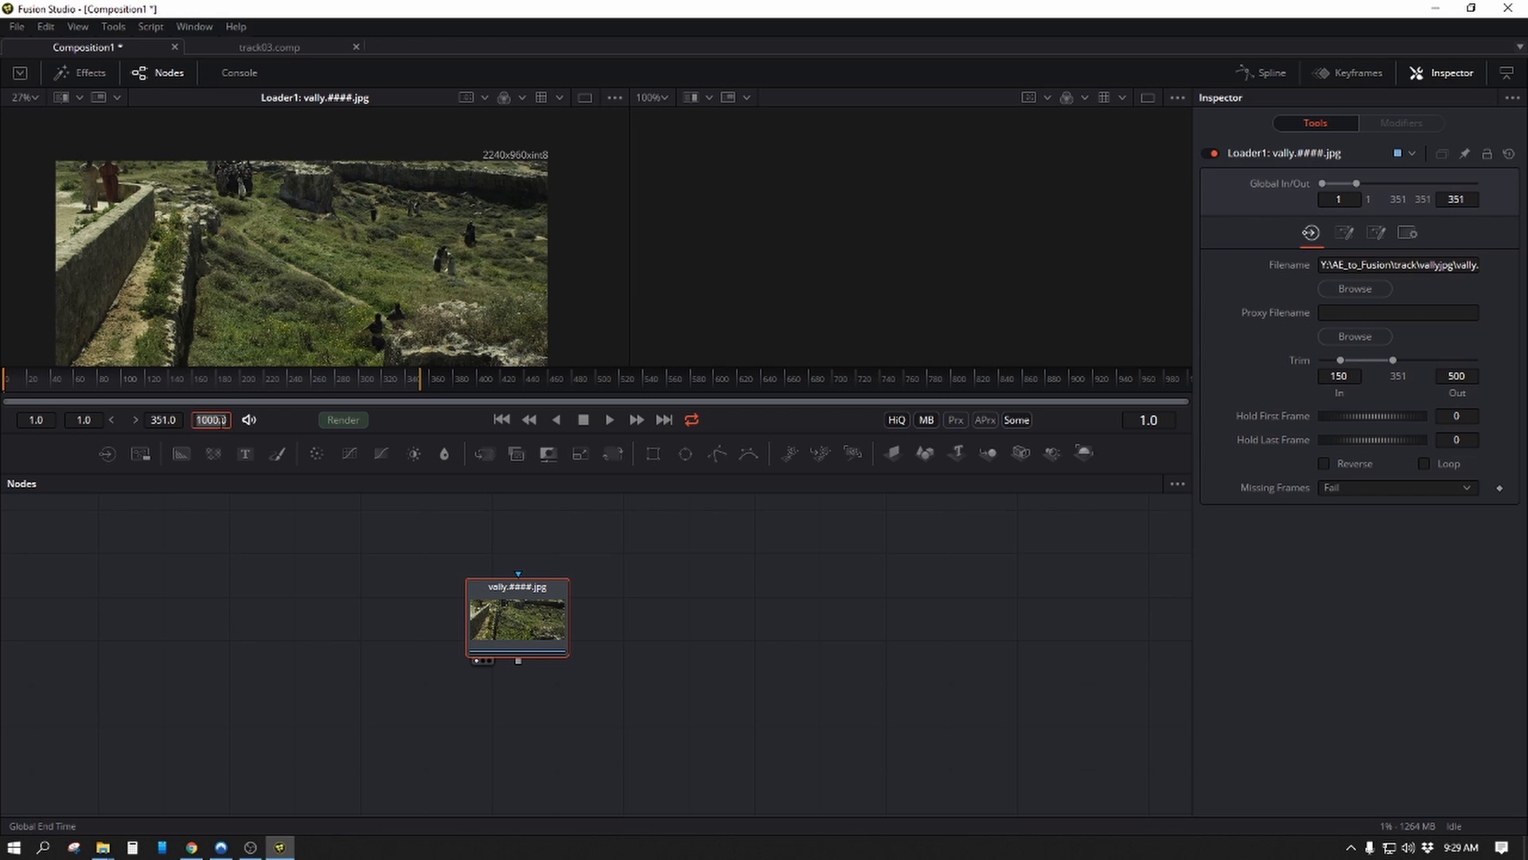
pyautogui.press('Return')
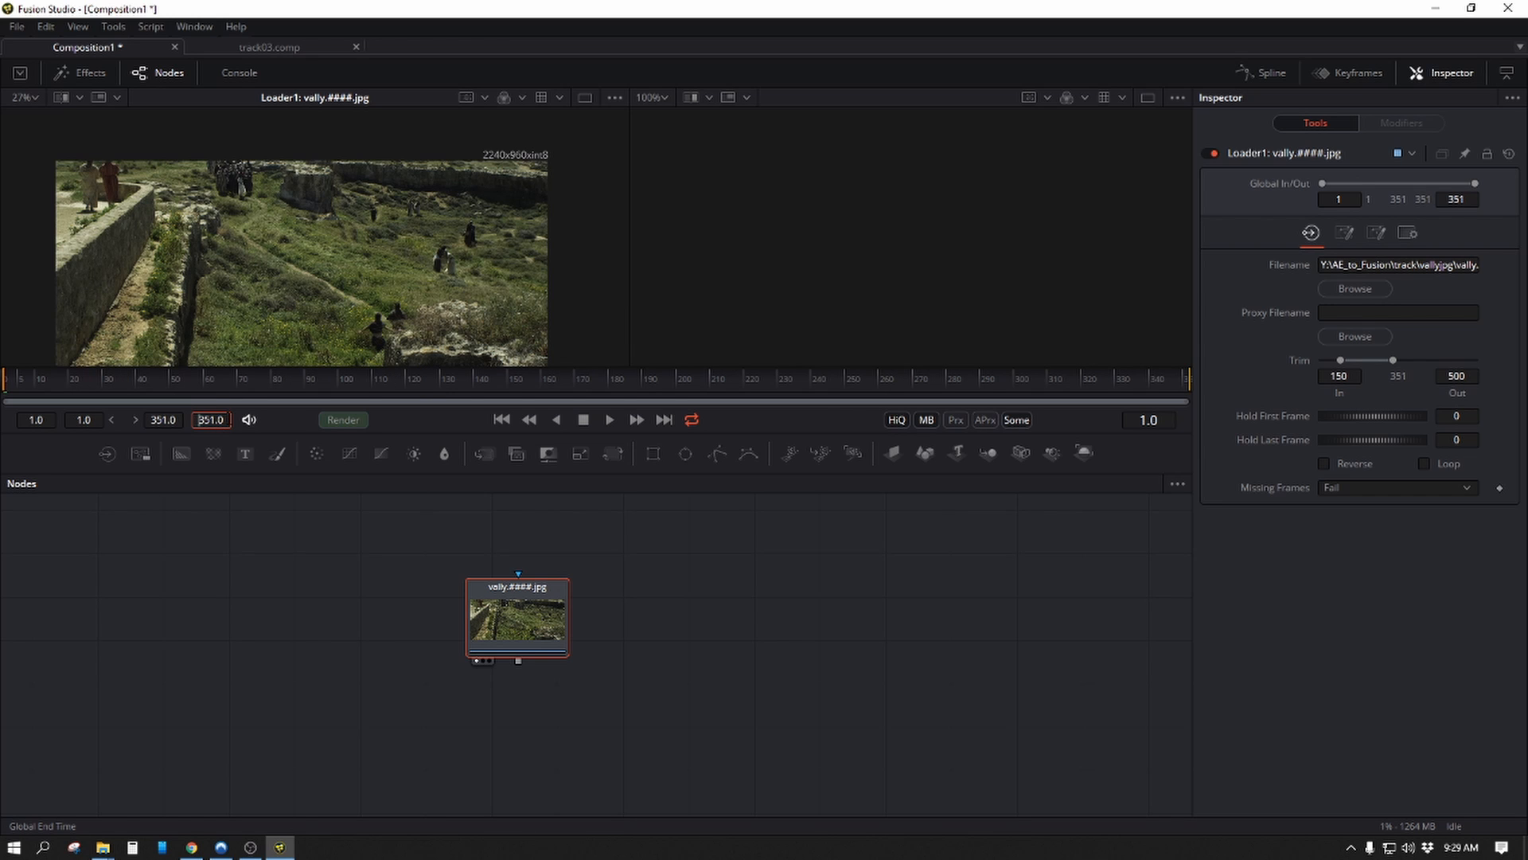
# Play back the trimmed vally footage in a single-viewer layout and park the playhead at frame 150.
pyautogui.moveTo(419, 290); pyautogui.dragTo(441, 281)
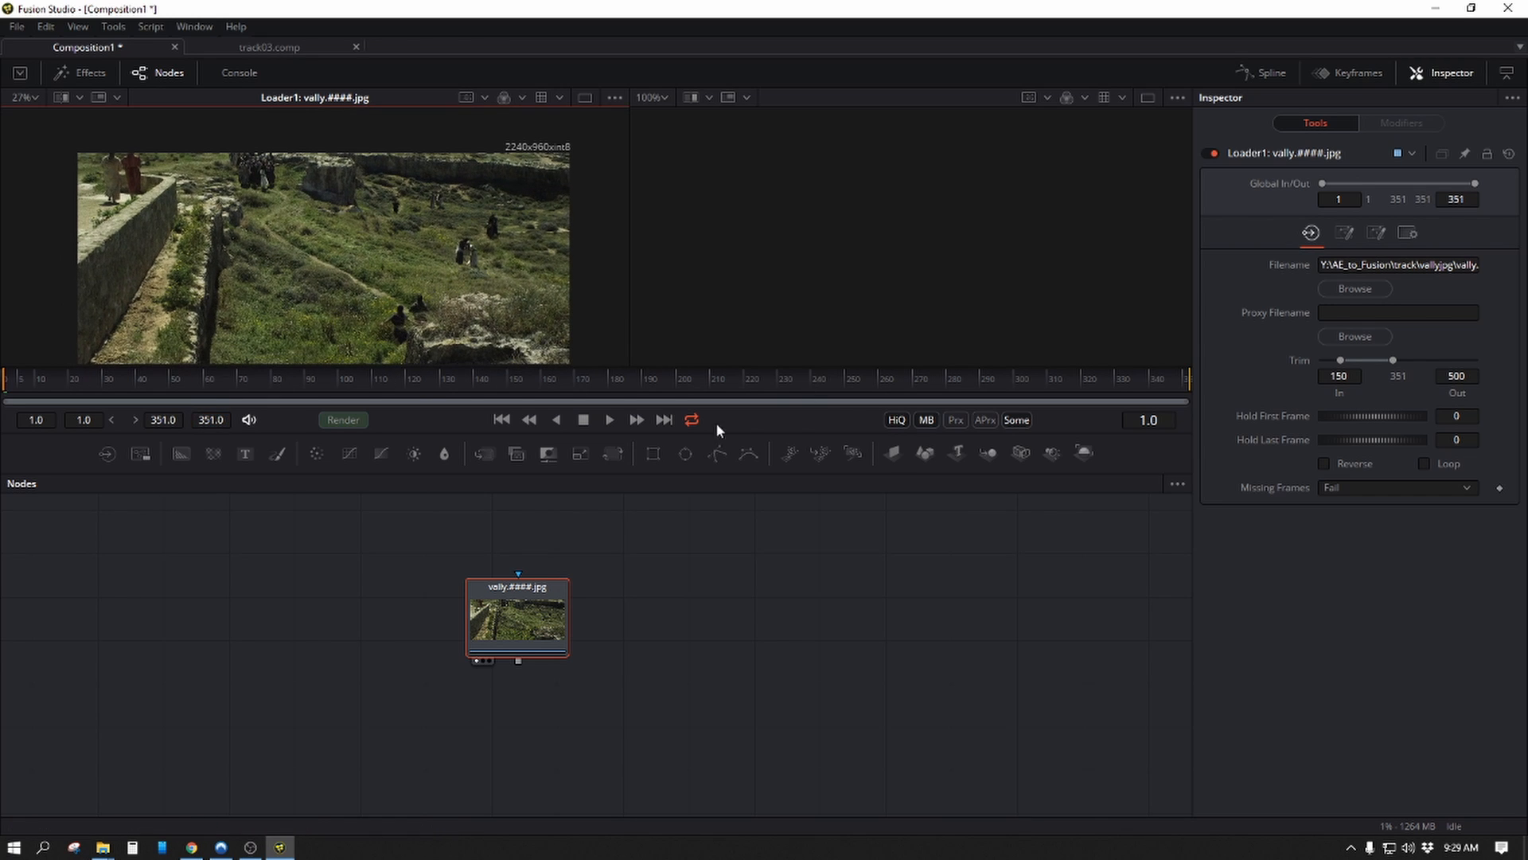
pyautogui.click(608, 423)
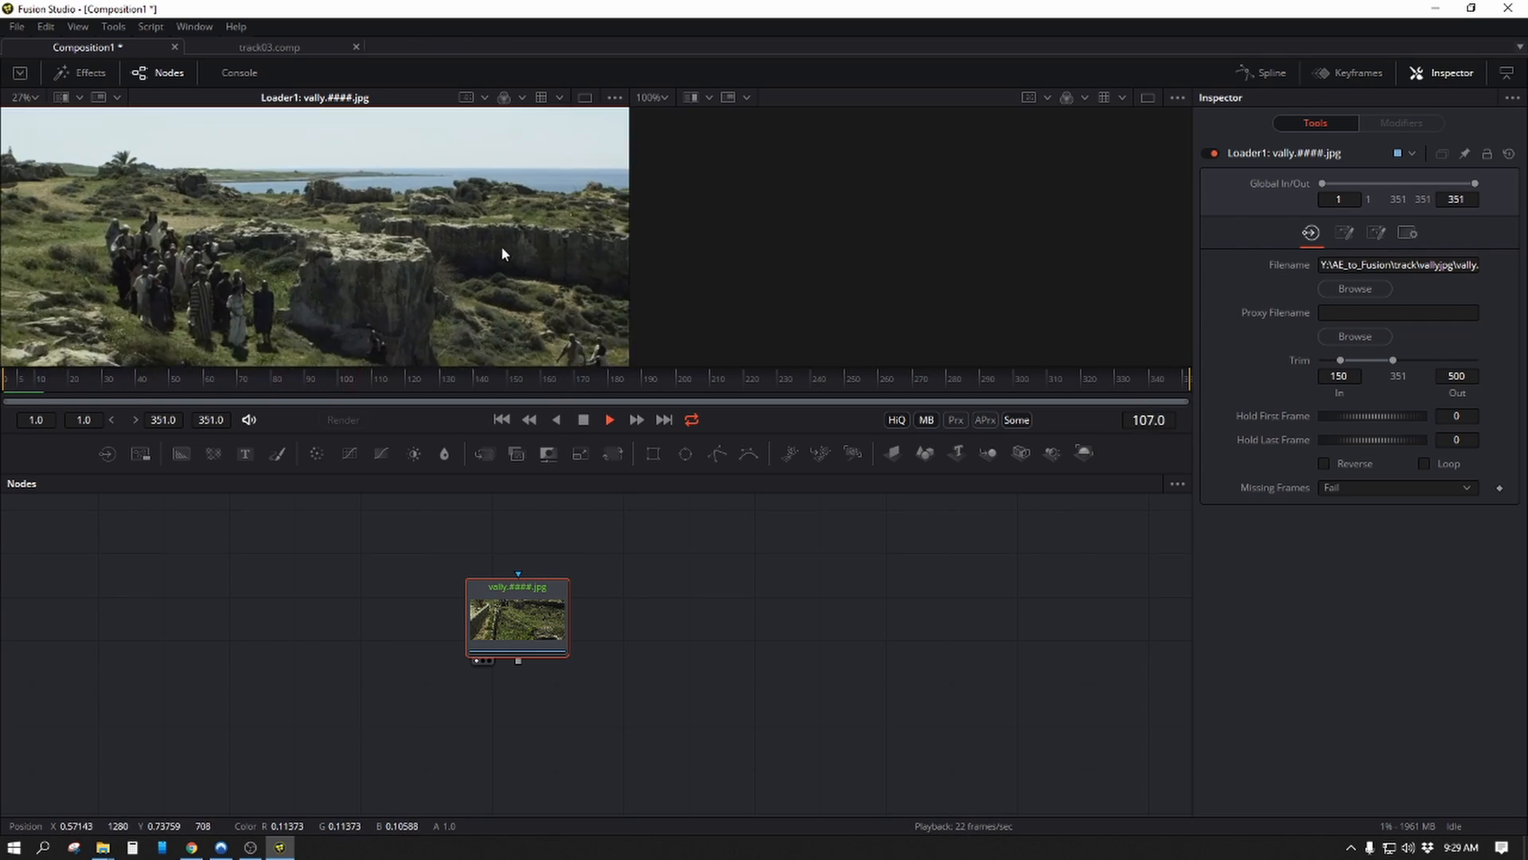
pyautogui.click(587, 97)
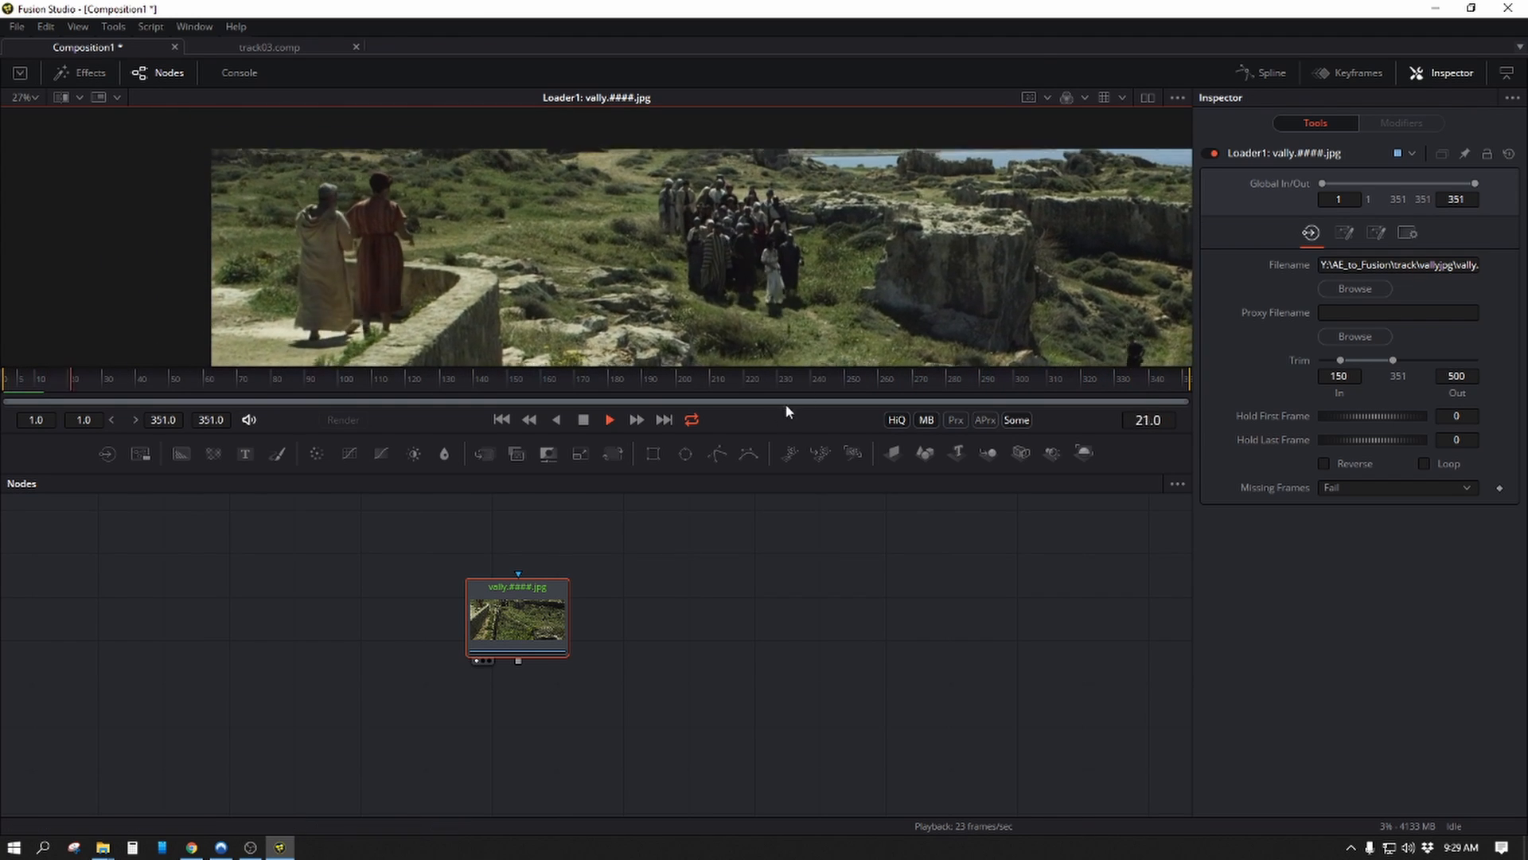
pyautogui.click(583, 419)
pyautogui.click(665, 376)
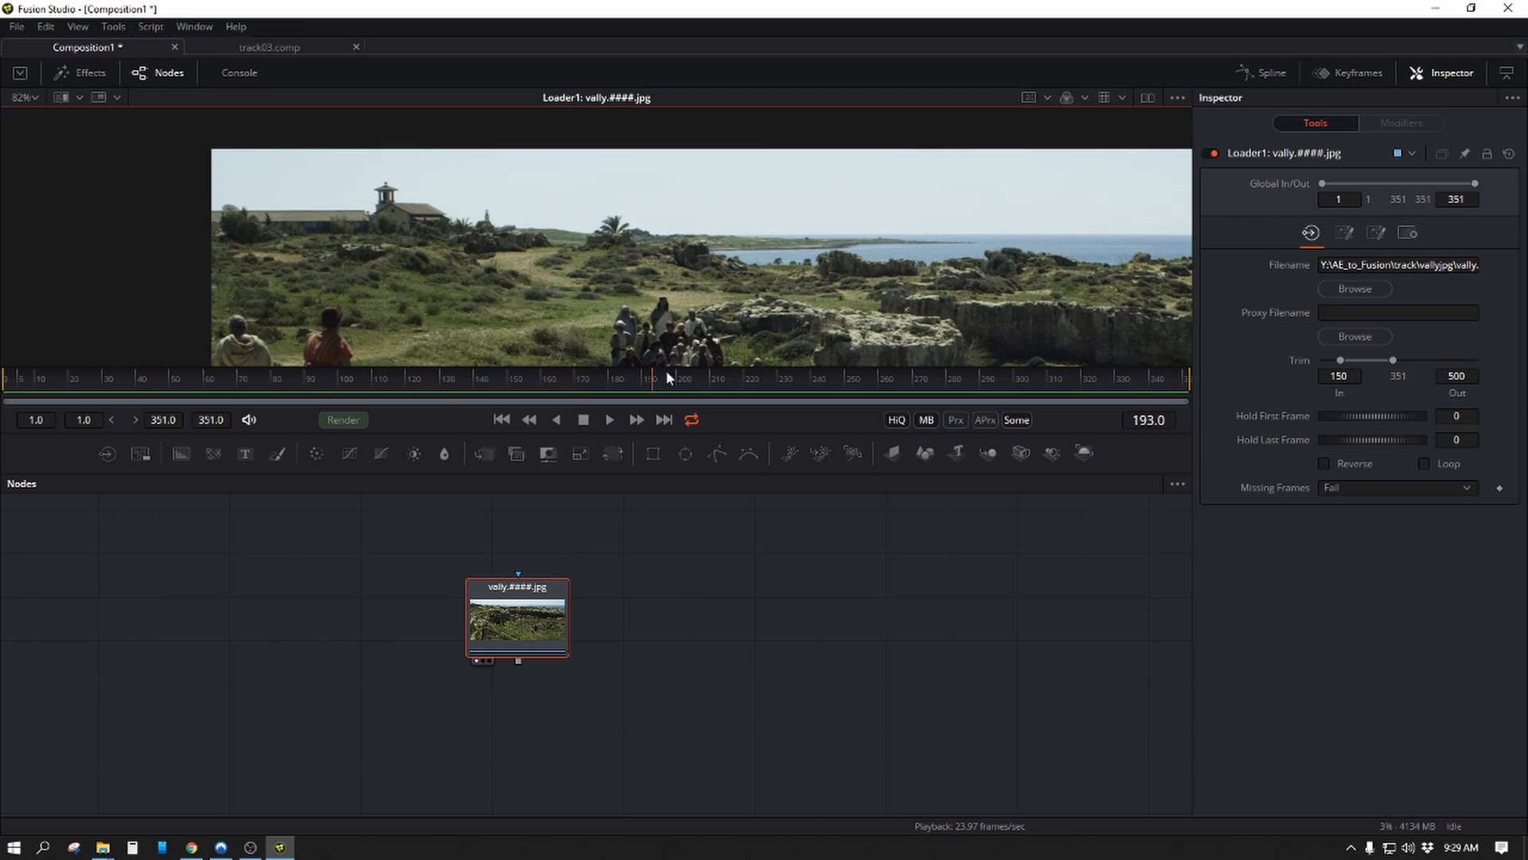
pyautogui.moveTo(1044, 410); pyautogui.dragTo(507, 390)
pyautogui.click(704, 582)
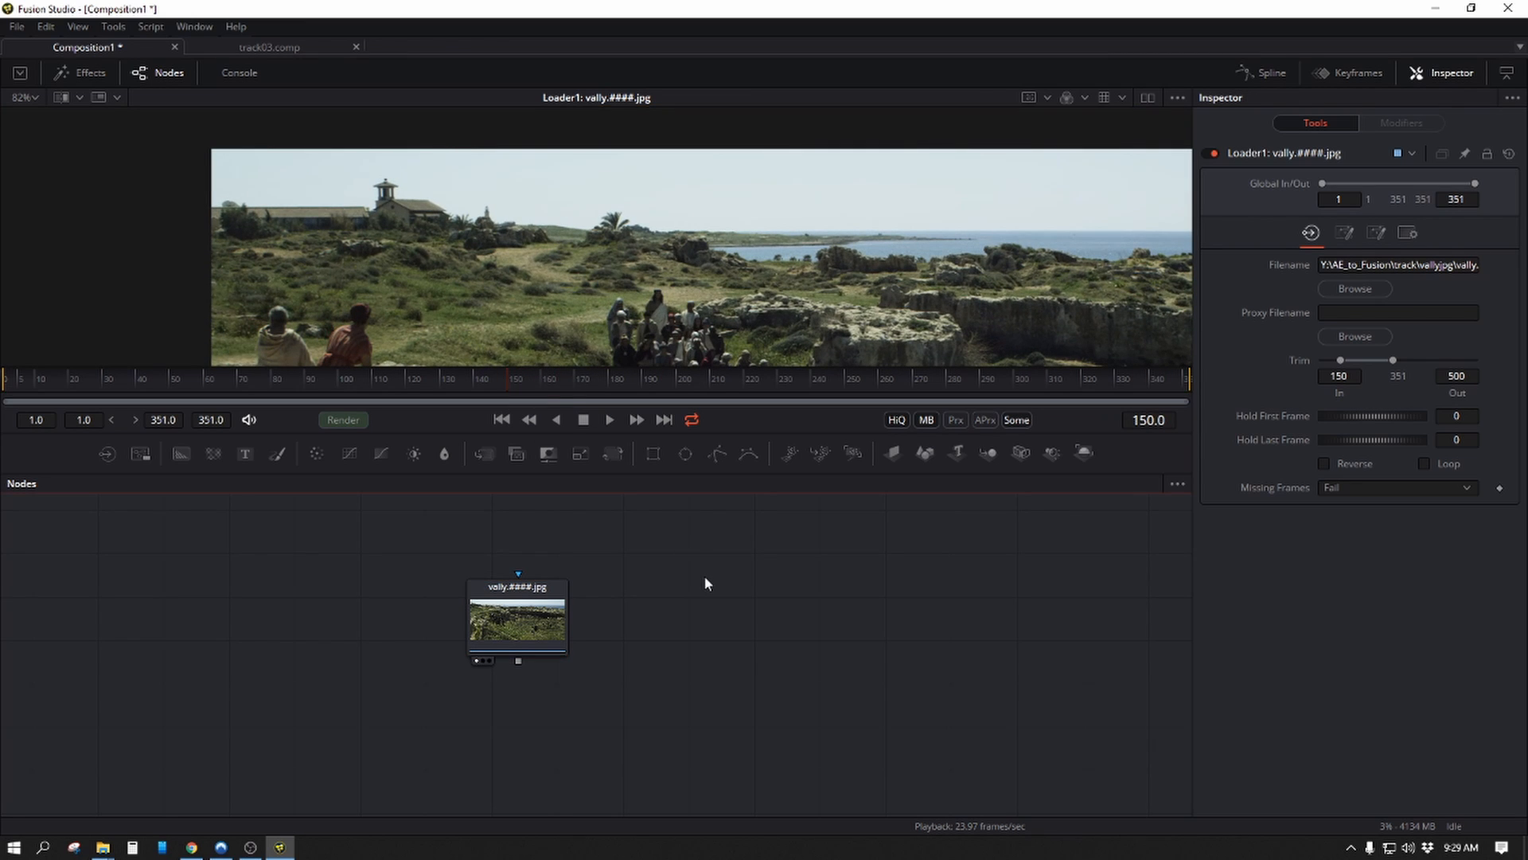
pyautogui.click(16, 28)
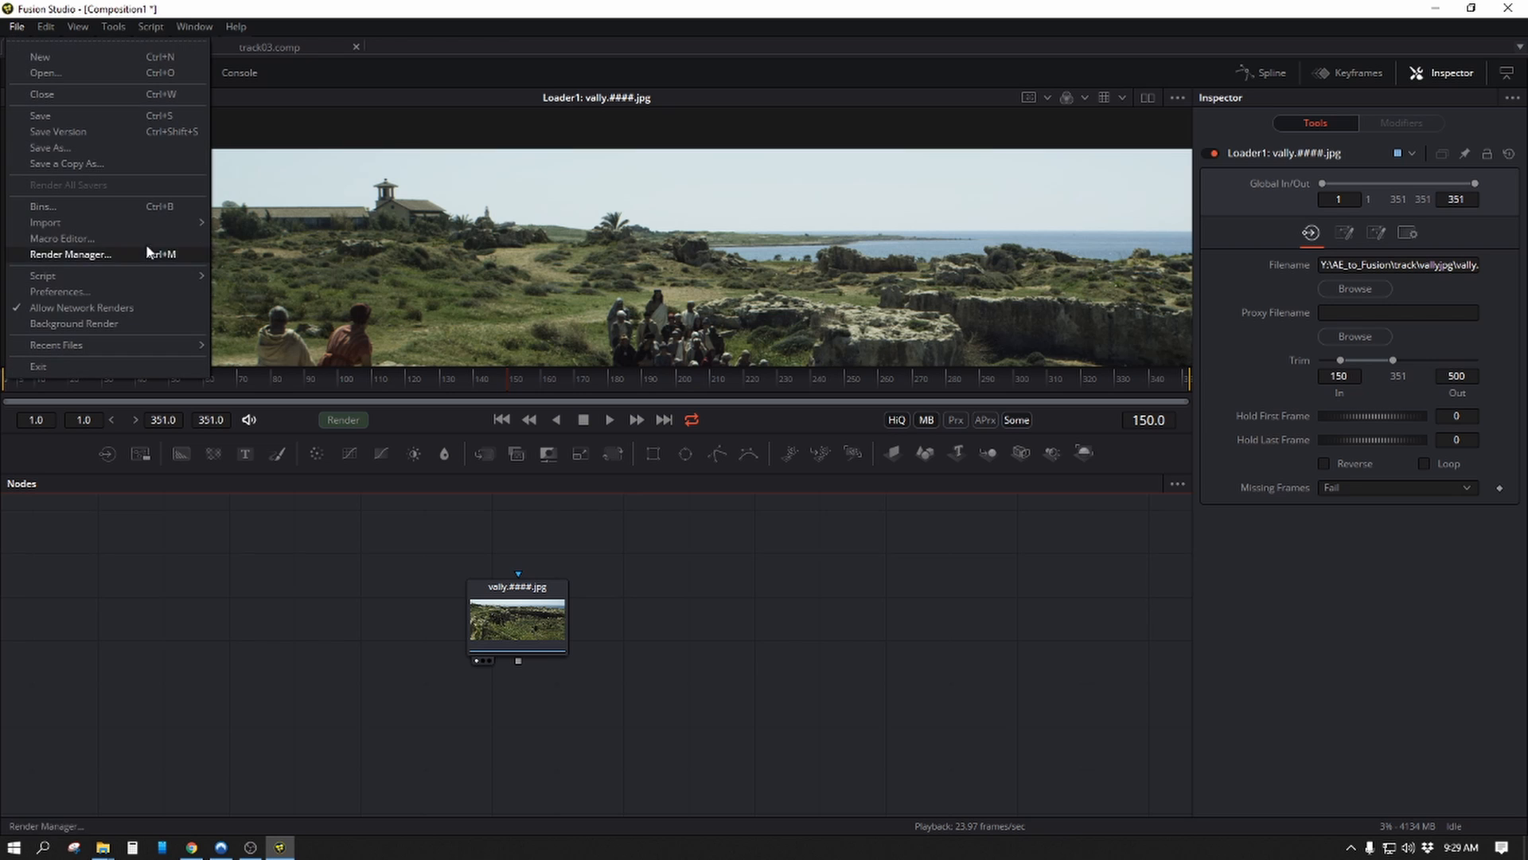
pyautogui.click(141, 285)
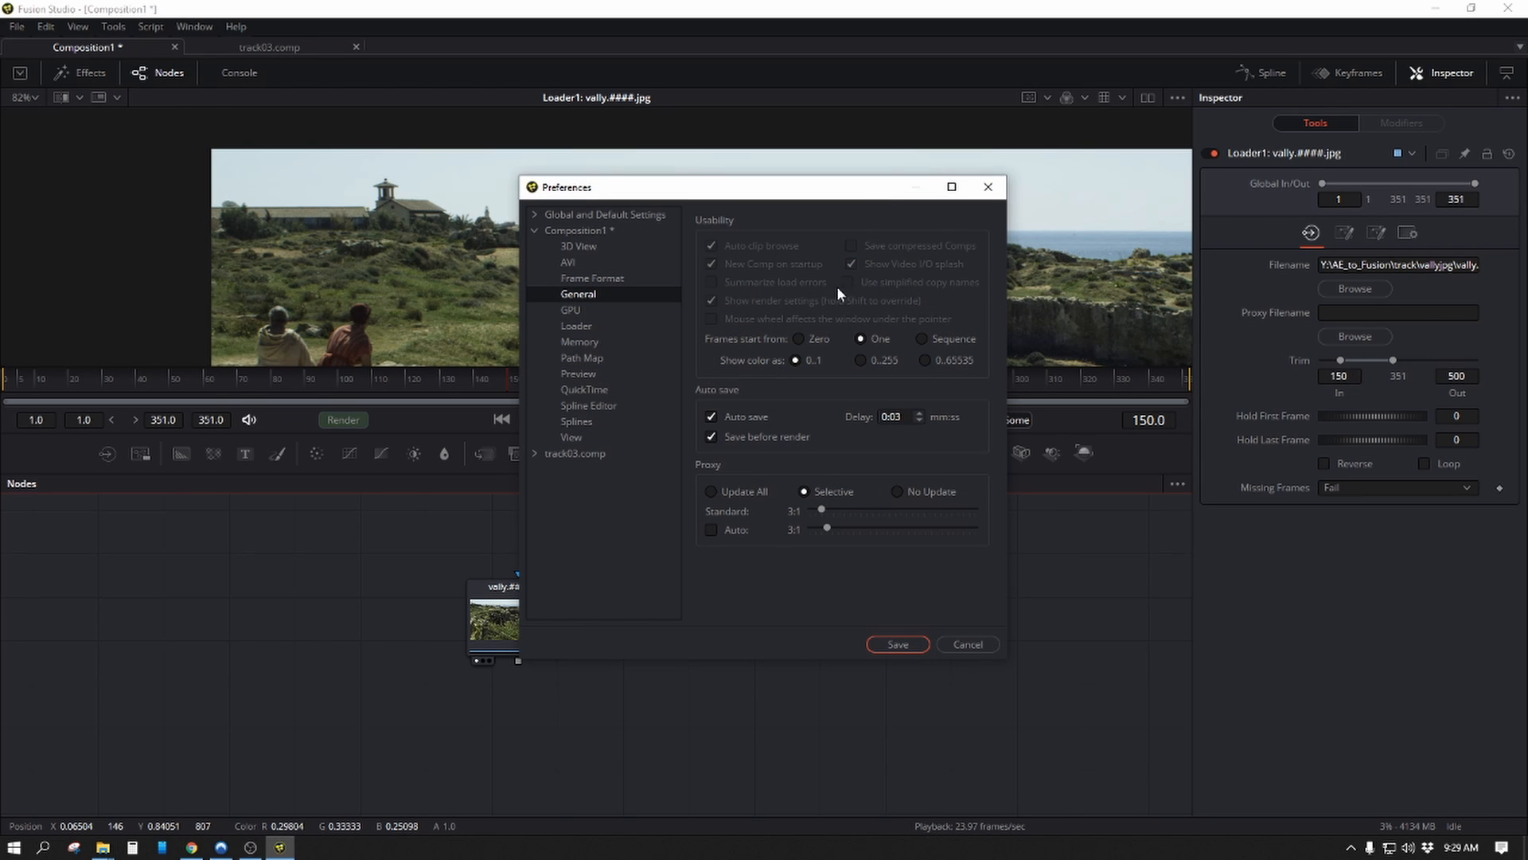
pyautogui.click(986, 644)
# Set the composition's frame format to 2240 by 960 pixels in the preferences and save it.
pyautogui.moveTo(1047, 315); pyautogui.dragTo(430, 341)
pyautogui.click(16, 29)
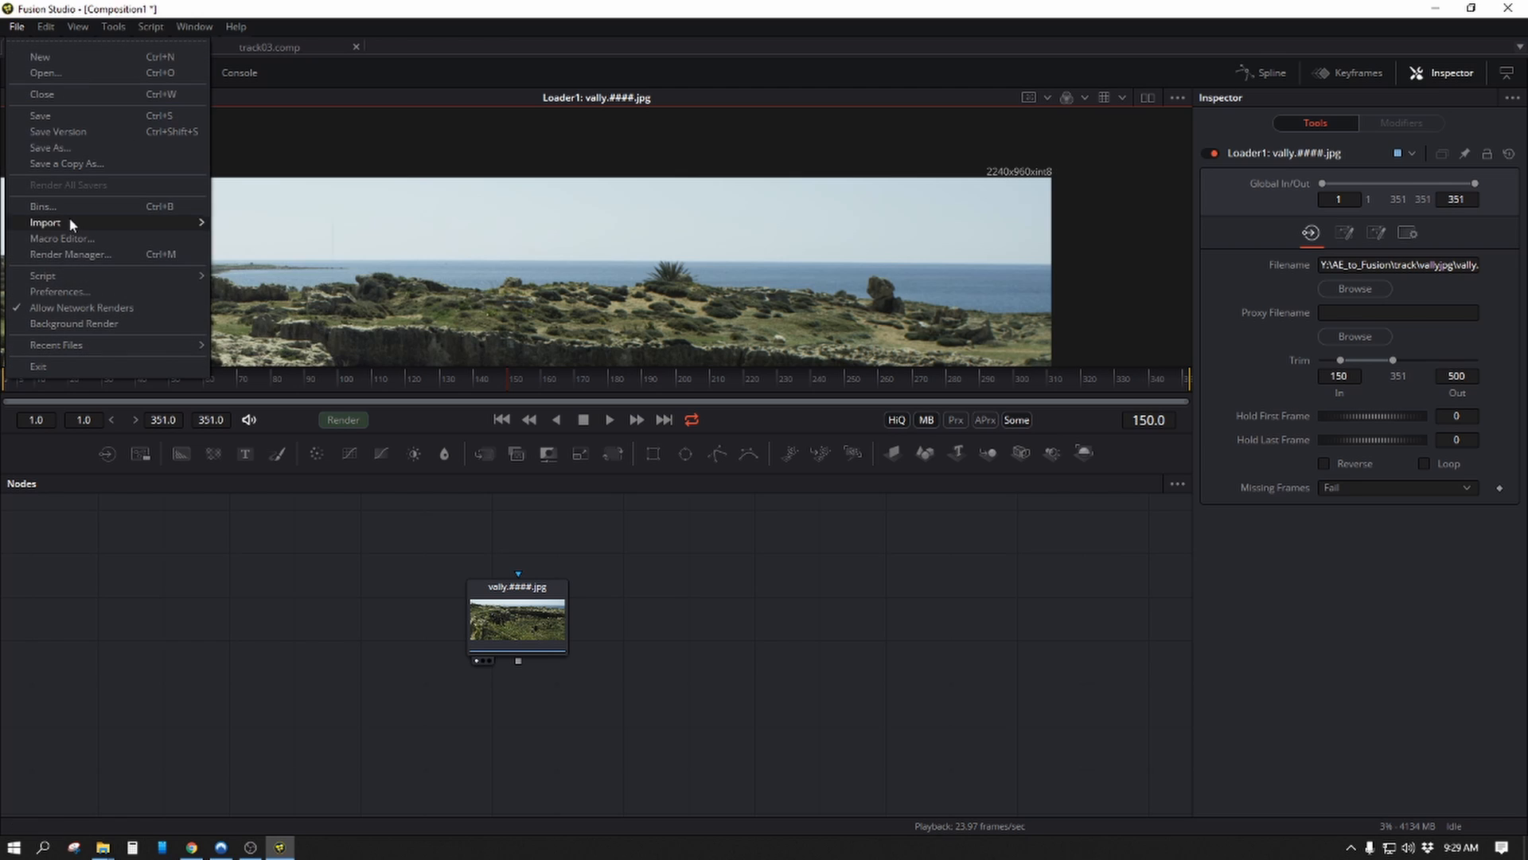
pyautogui.click(122, 292)
pyautogui.click(616, 277)
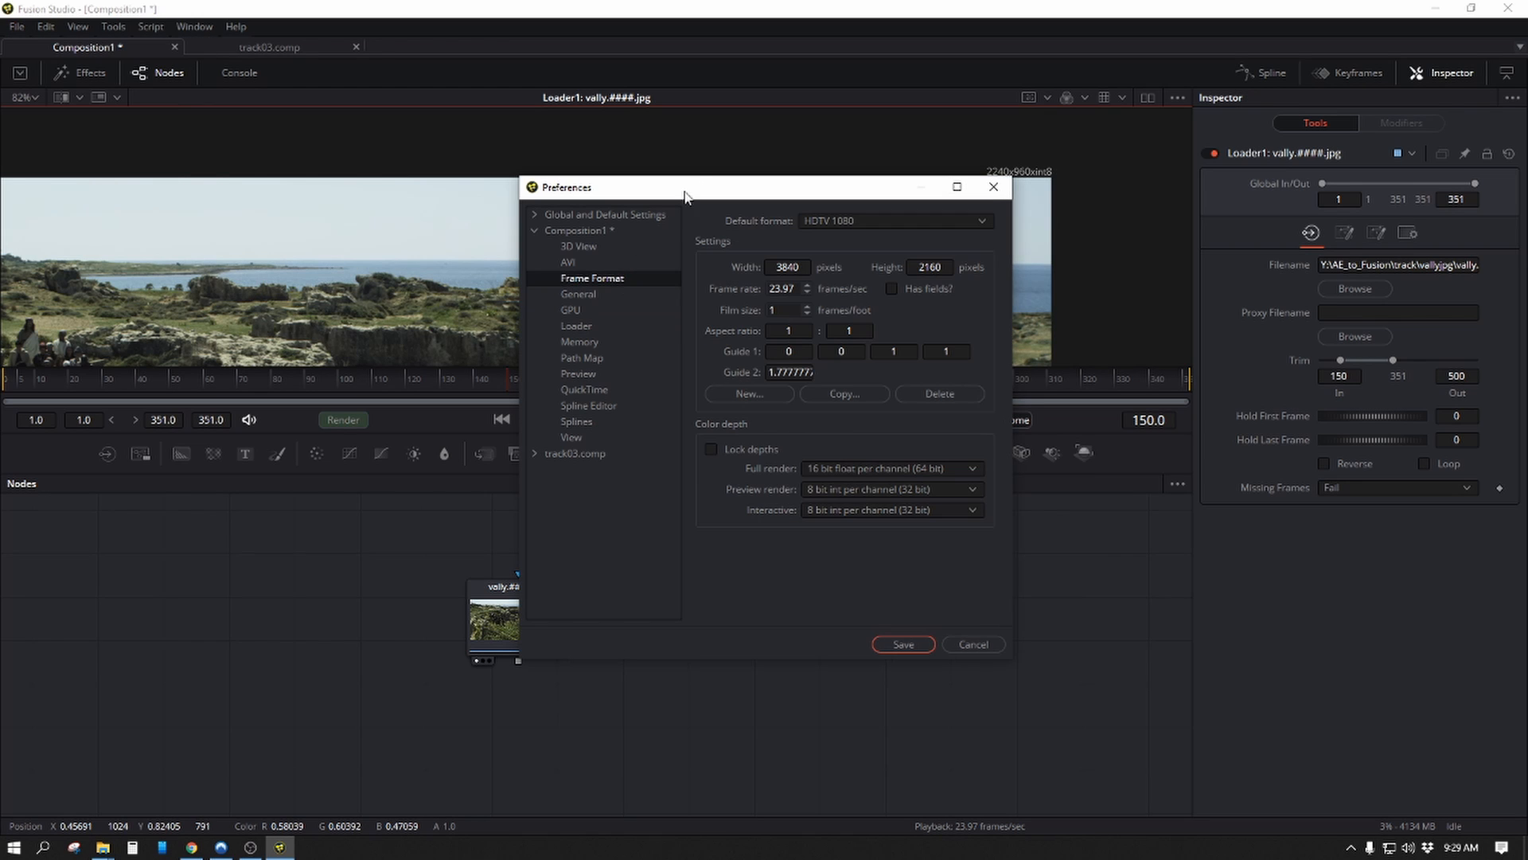
pyautogui.moveTo(702, 187); pyautogui.dragTo(453, 254)
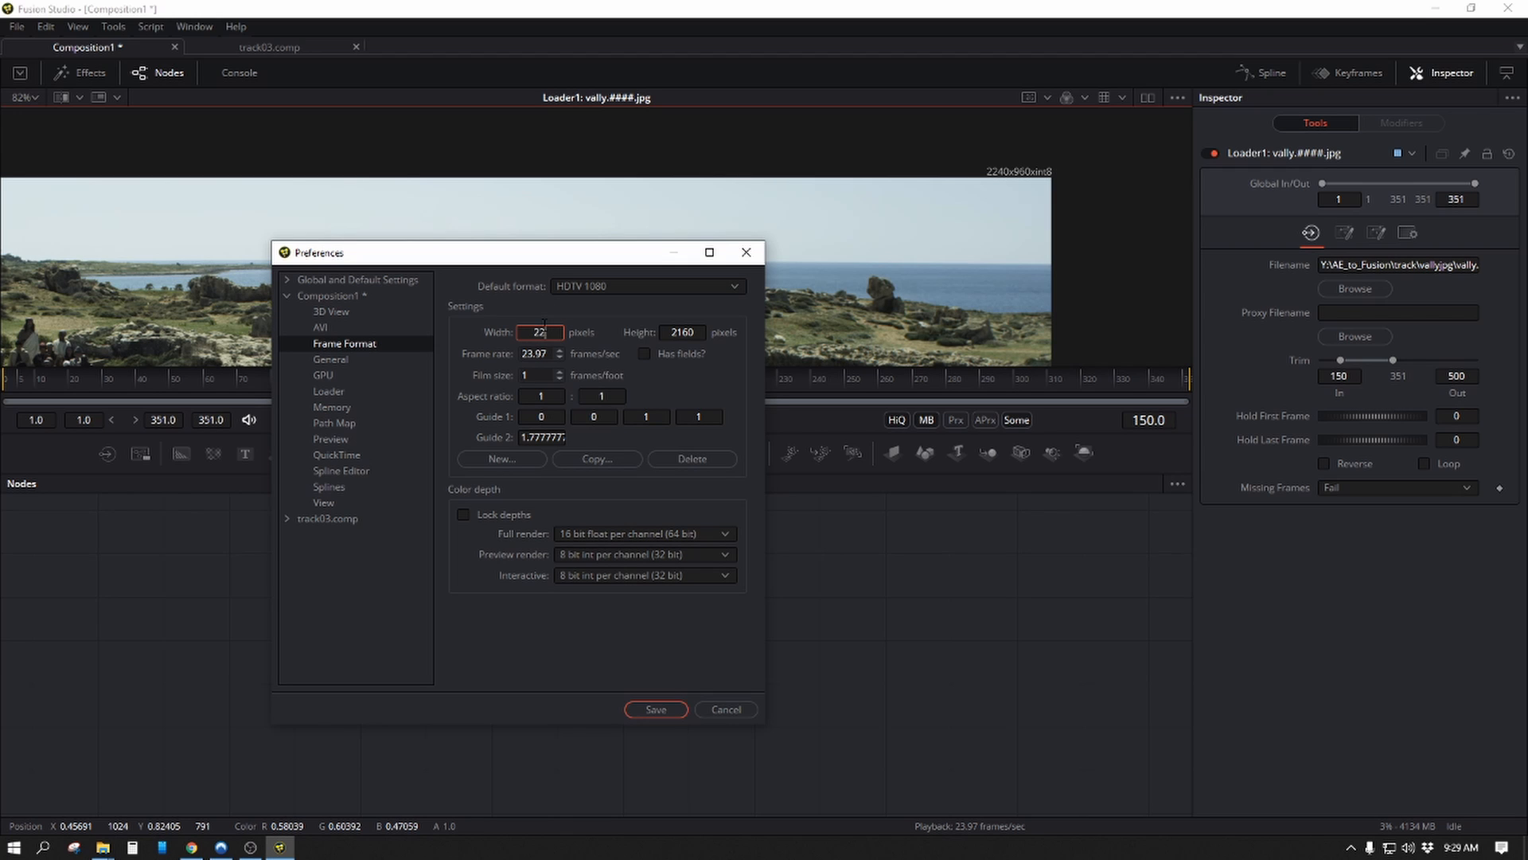
pyautogui.press('Tab')
pyautogui.press('Return')
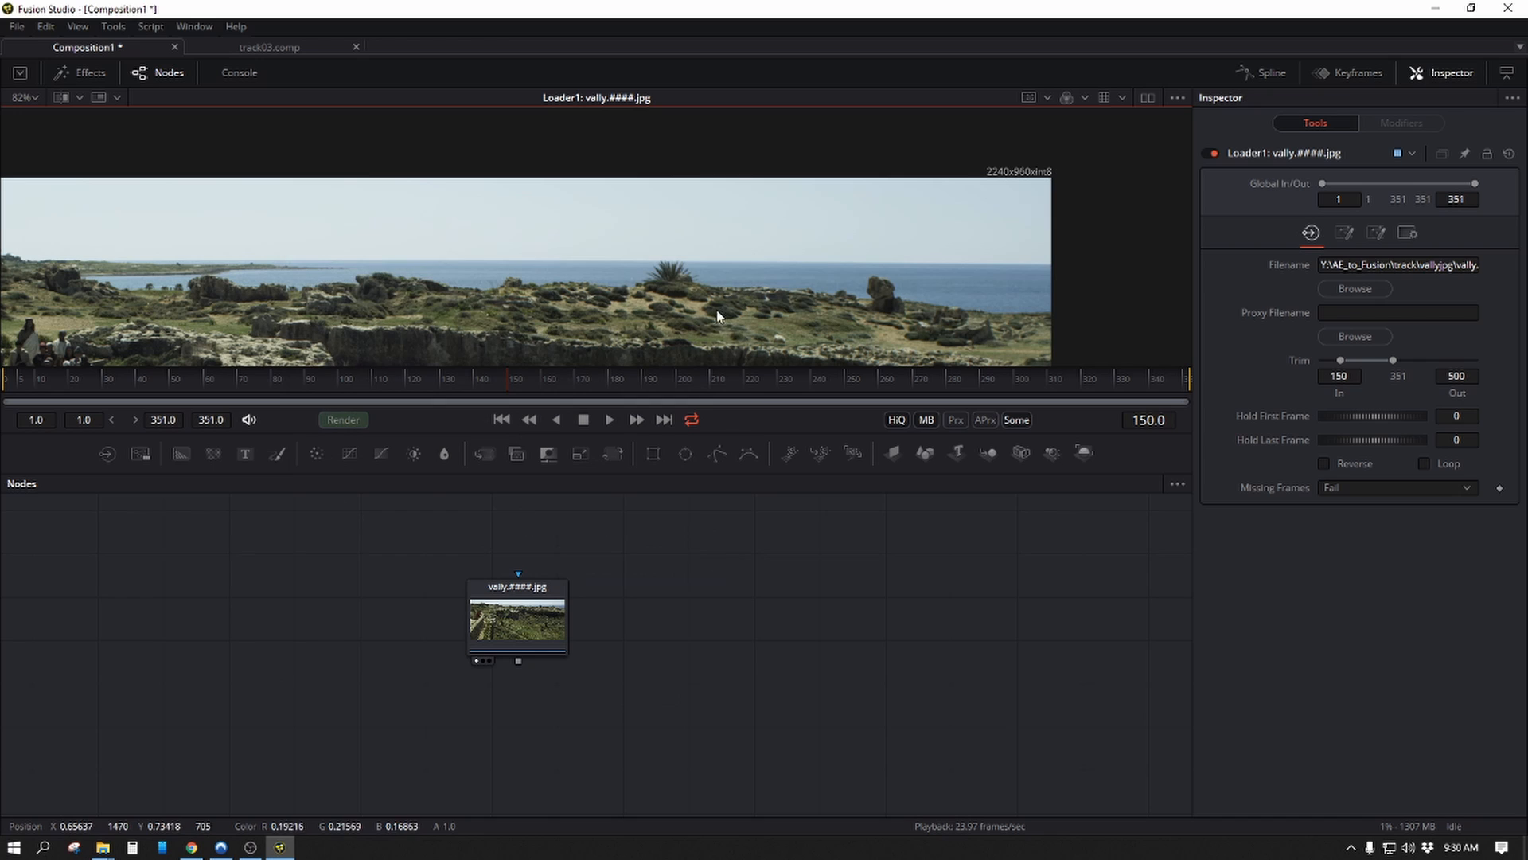
# Add a Background node to the flow, show it in the viewer, and move the vally loader farther away from it.
pyautogui.moveTo(180, 453); pyautogui.dragTo(323, 538)
pyautogui.press('1')
pyautogui.moveTo(604, 249); pyautogui.dragTo(281, 272)
pyautogui.moveTo(655, 290); pyautogui.dragTo(613, 279)
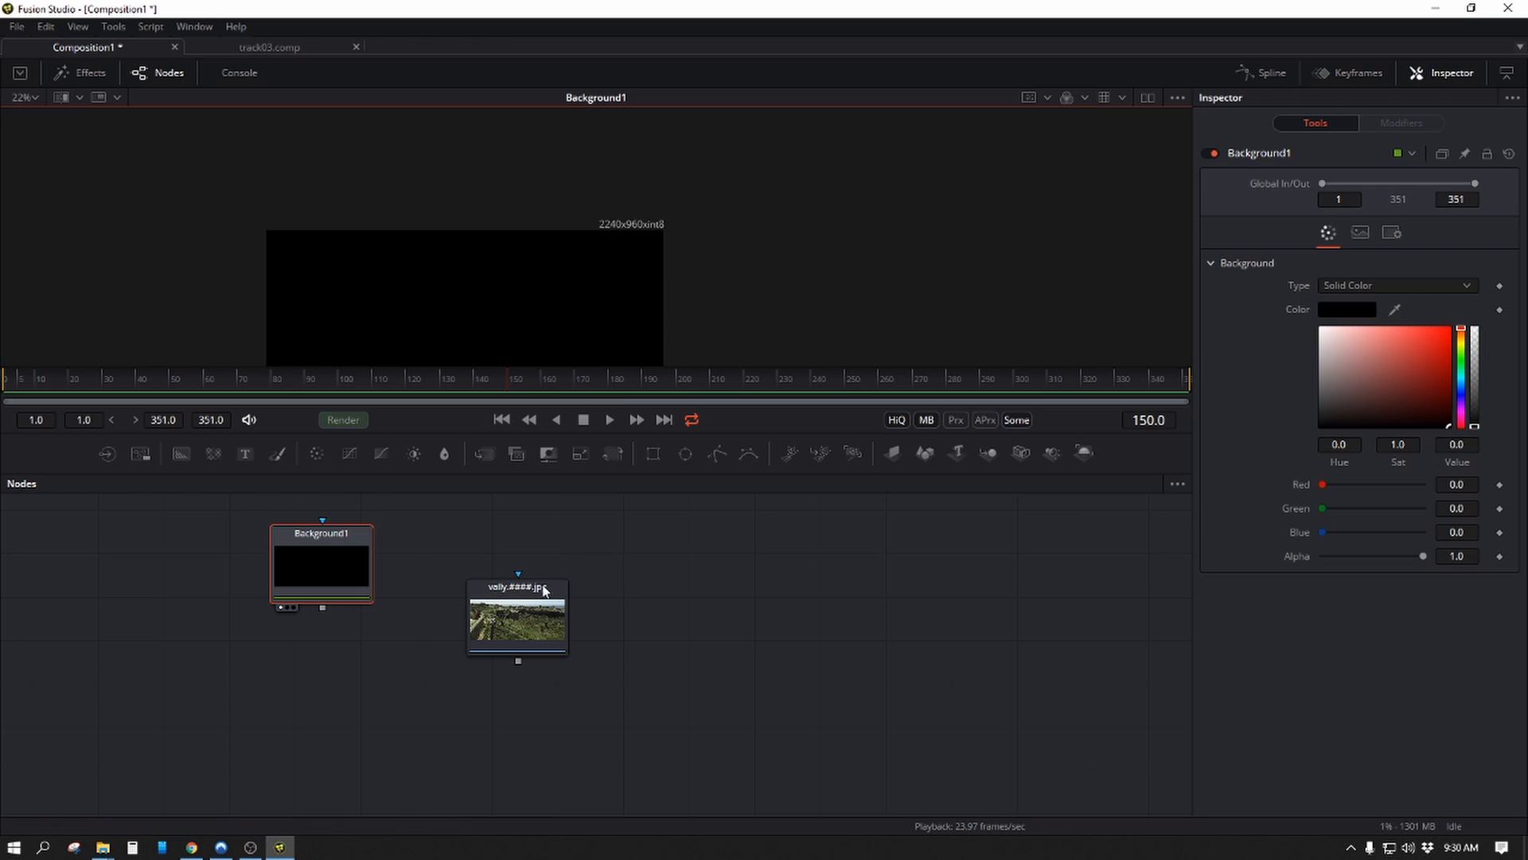
pyautogui.moveTo(517, 613); pyautogui.dragTo(677, 599)
pyautogui.moveTo(812, 637); pyautogui.dragTo(708, 621)
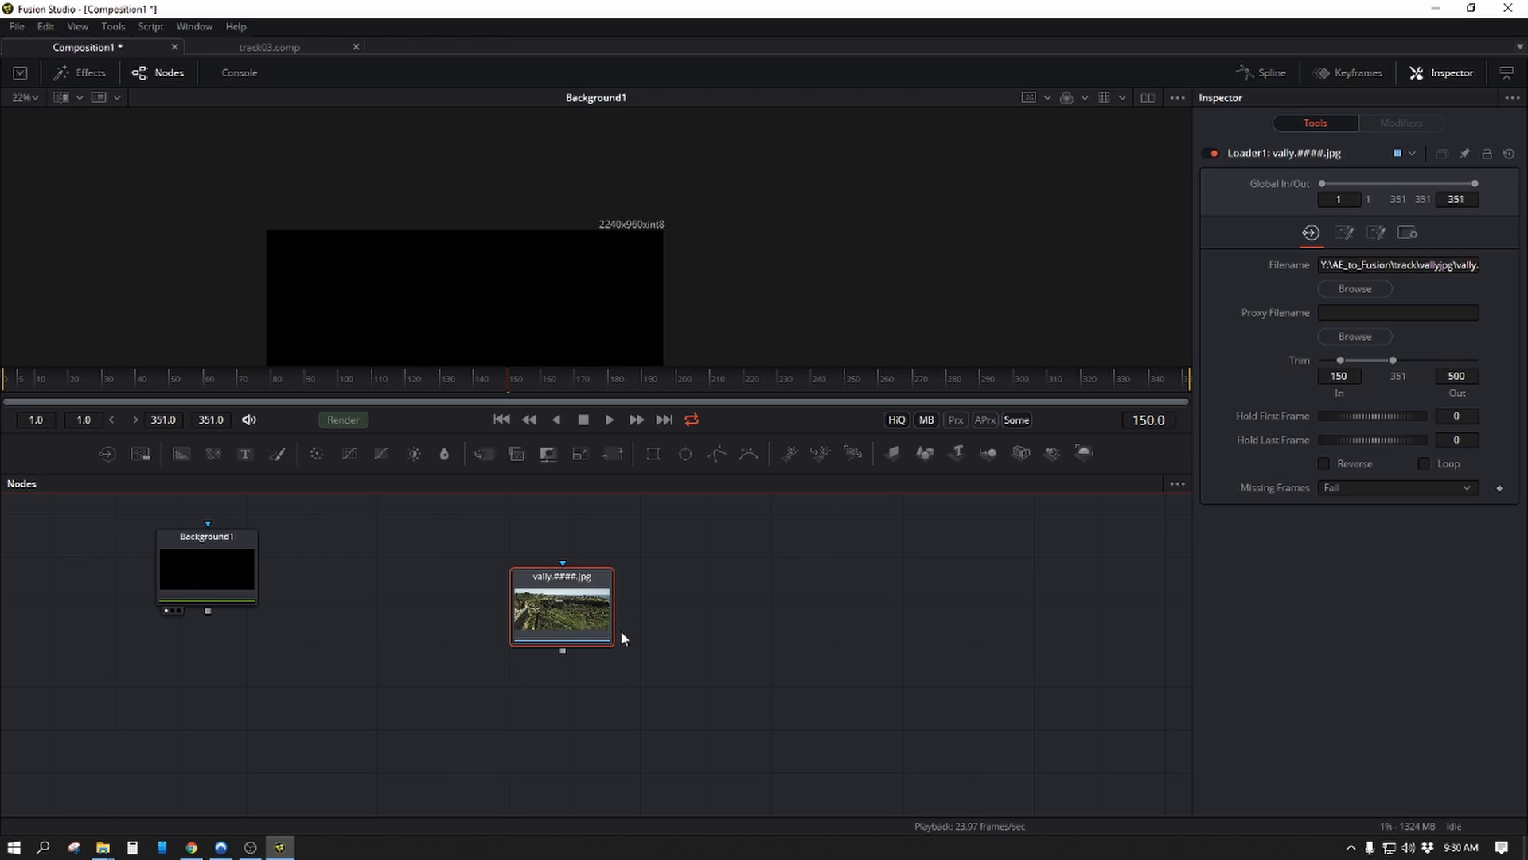
# Load Lazarus Valley_Wide.0022_elements.psd from the track folder with a new Loader and inspect the image around the lighthouse in the viewer.
pyautogui.click(871, 677)
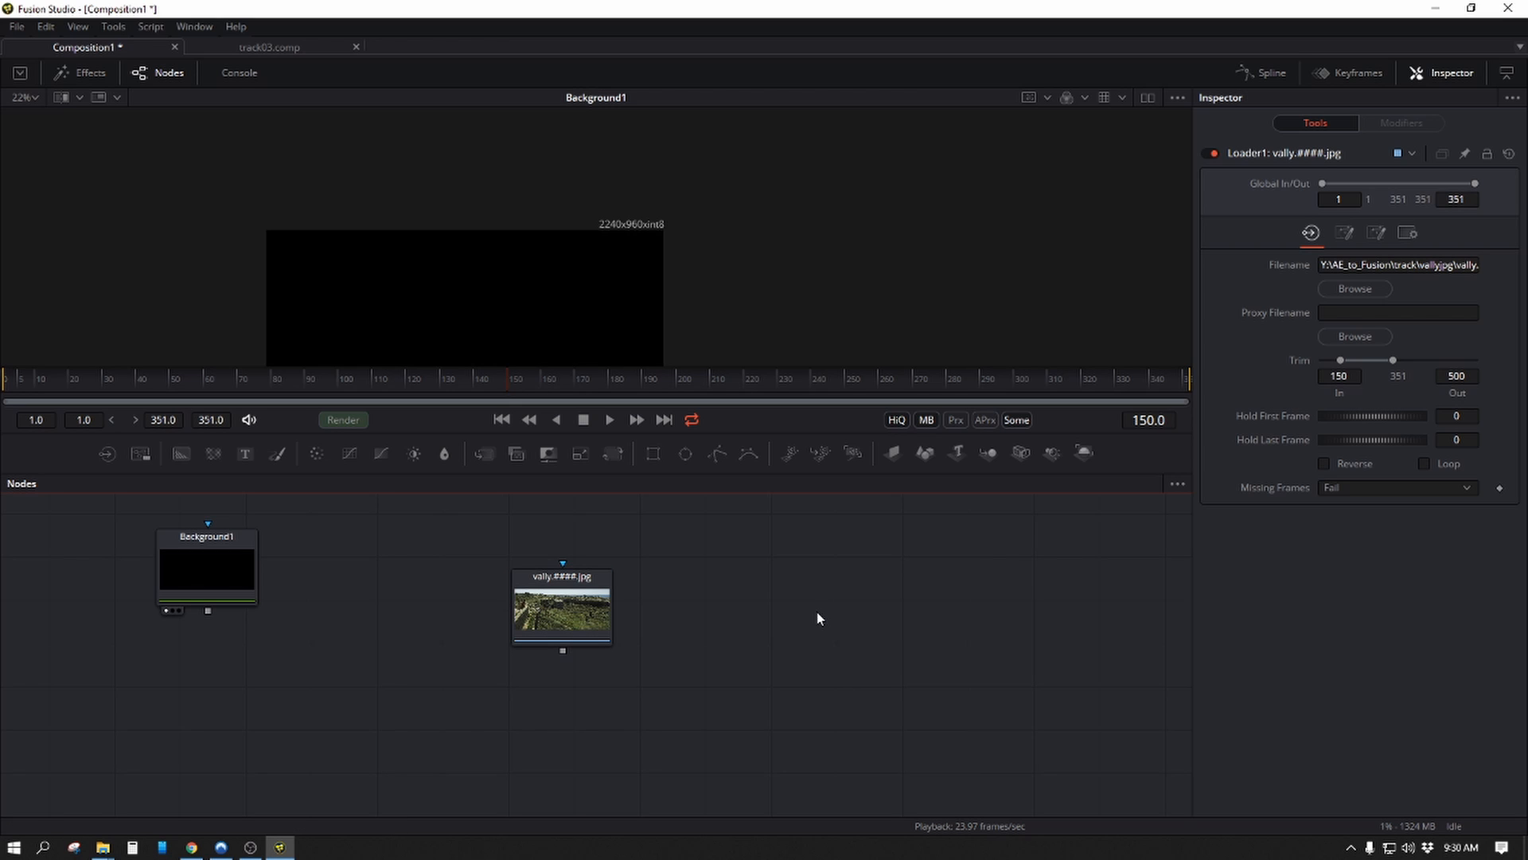
pyautogui.press('l')
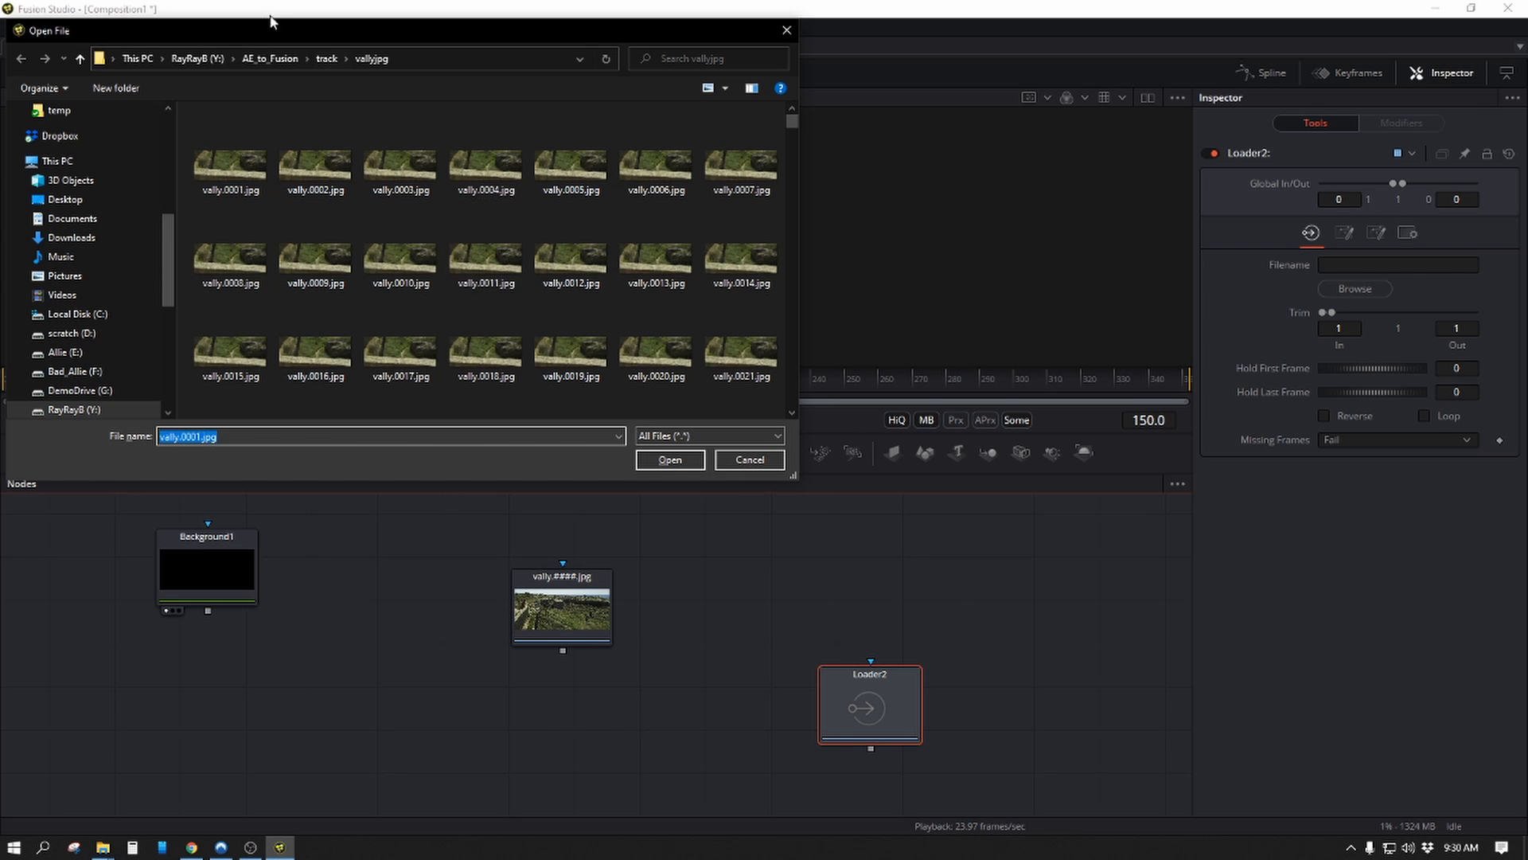
pyautogui.click(322, 62)
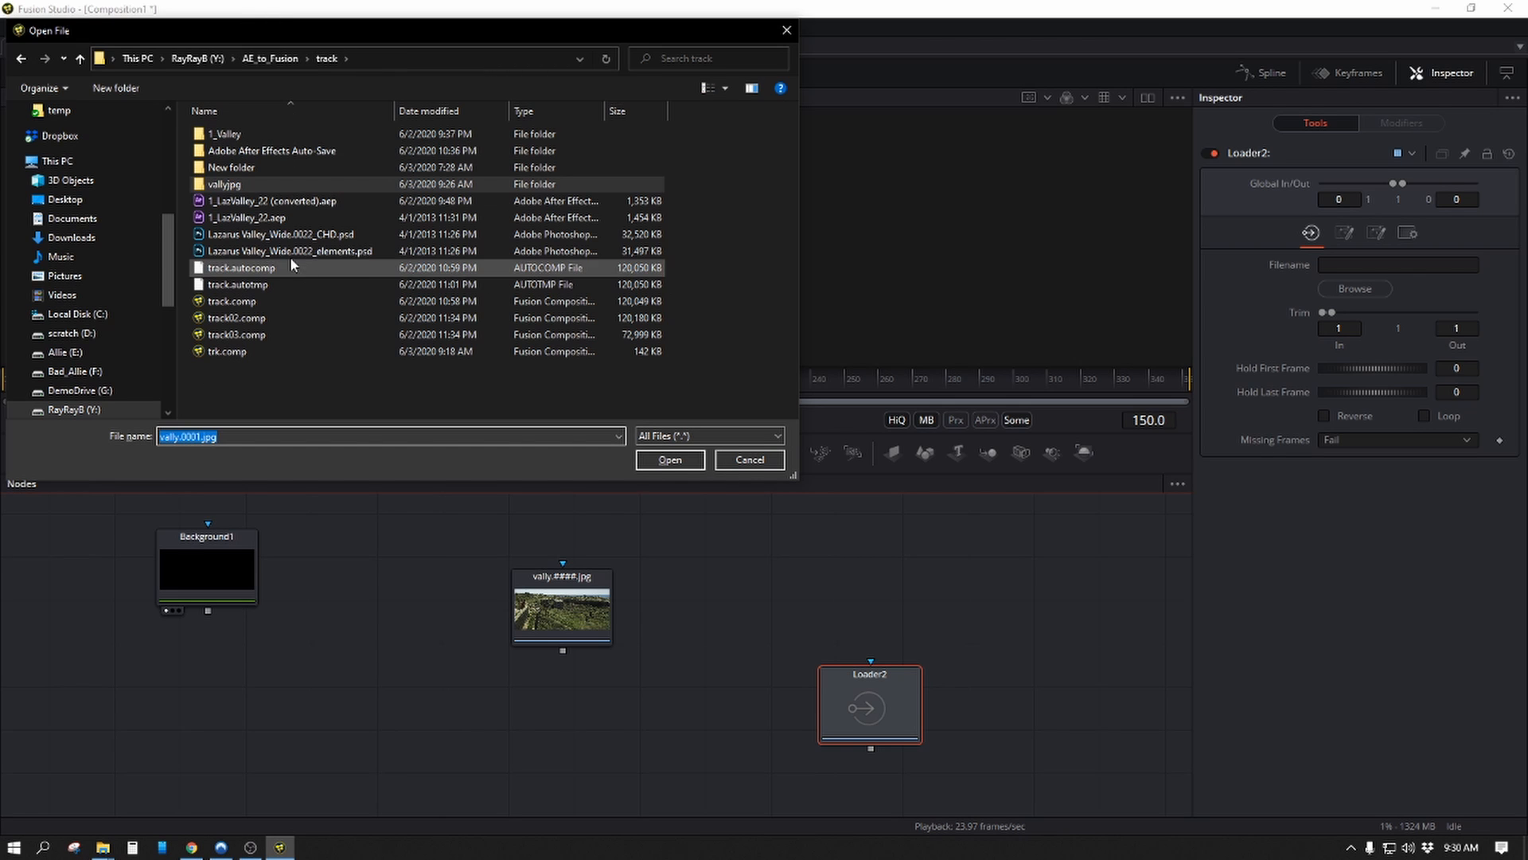
pyautogui.doubleClick(296, 251)
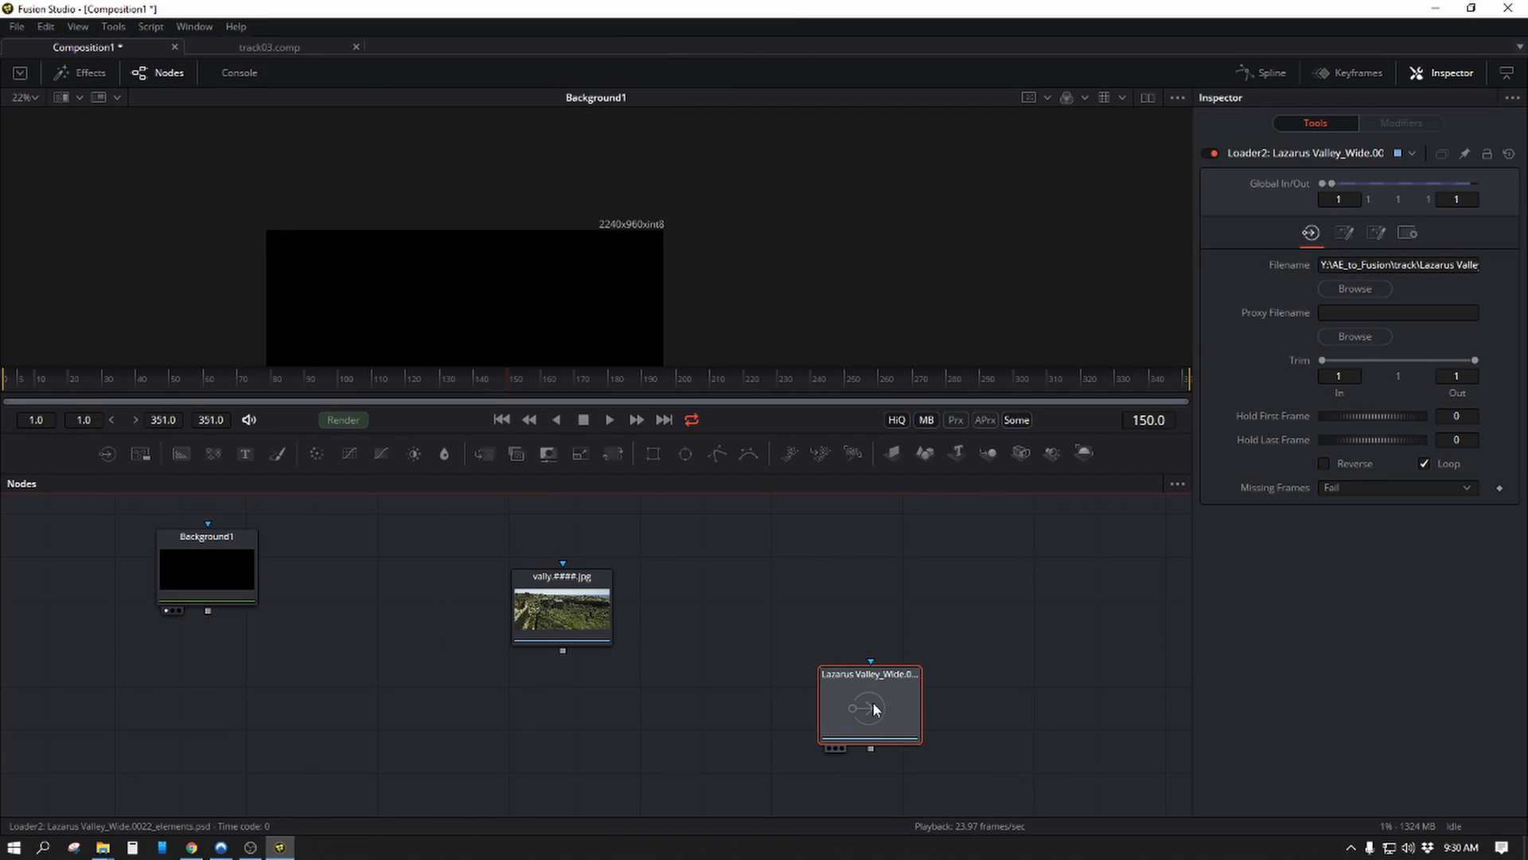
pyautogui.moveTo(872, 700); pyautogui.dragTo(872, 654)
pyautogui.press('1')
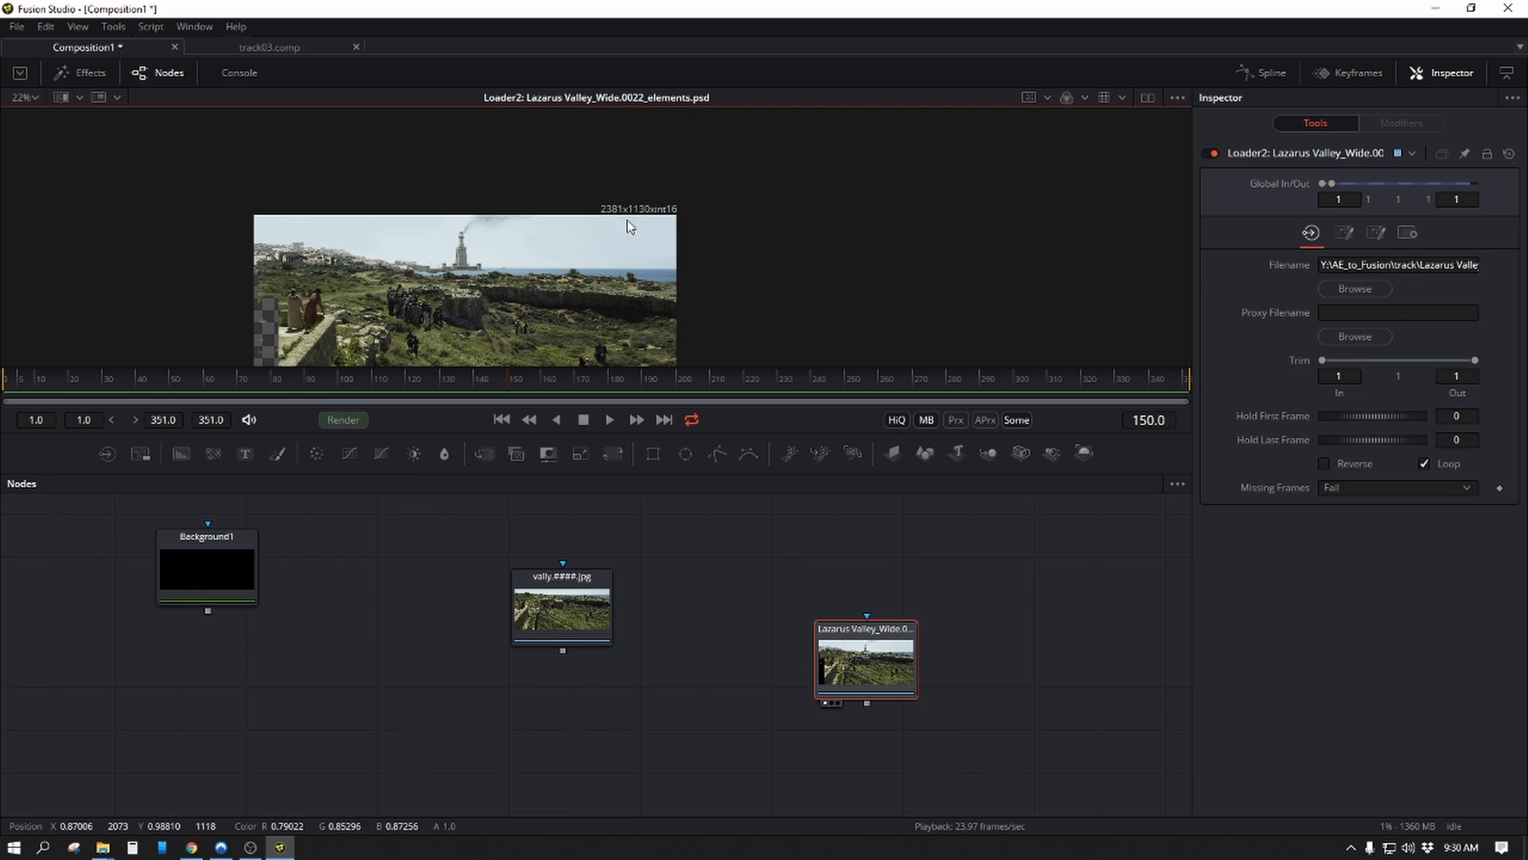
pyautogui.scroll(5, 628, 223)
pyautogui.moveTo(551, 337); pyautogui.dragTo(1266, 253)
pyautogui.moveTo(1074, 242); pyautogui.dragTo(1046, 243)
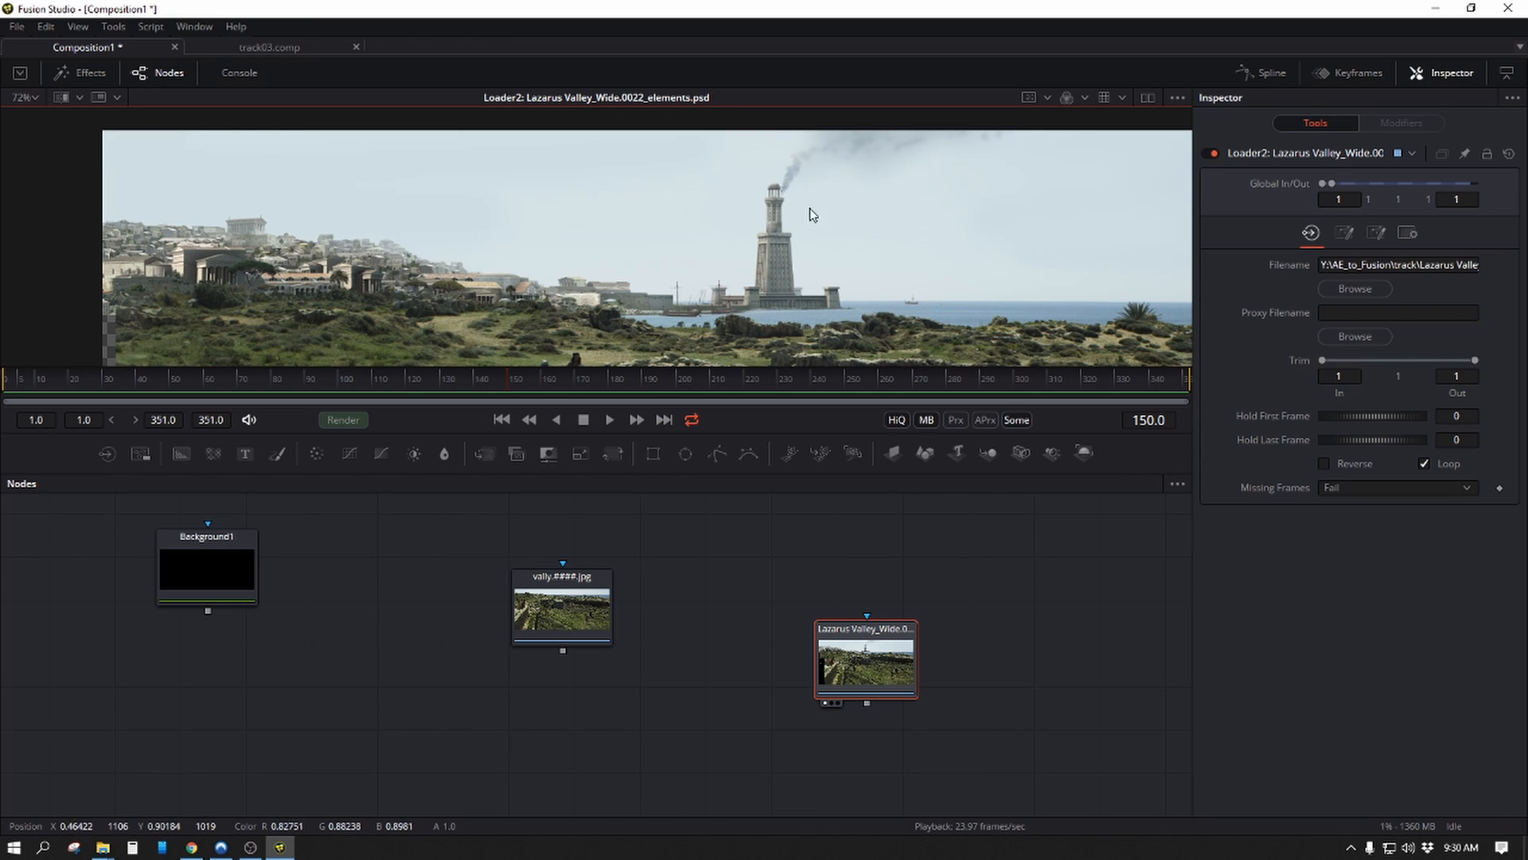
pyautogui.scroll(-5, 771, 236)
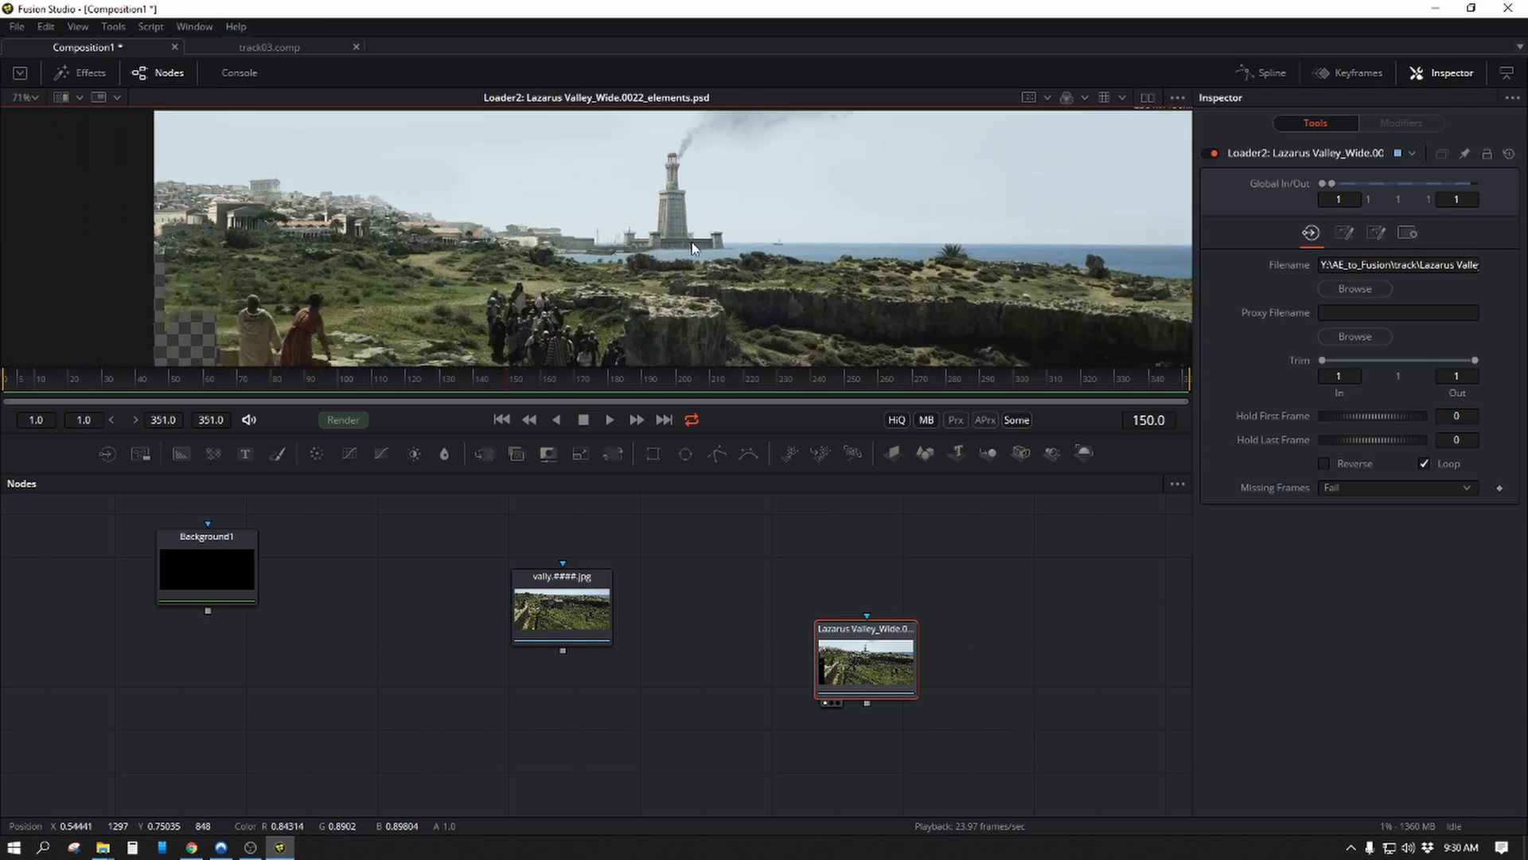
# Arrange the PSD loader and Background nodes to the left of the vally loader, and show the vally footage in the viewer.
pyautogui.moveTo(888, 661); pyautogui.dragTo(182, 700)
pyautogui.click(188, 566)
pyautogui.moveTo(189, 565); pyautogui.dragTo(289, 570)
pyautogui.moveTo(571, 629); pyautogui.dragTo(553, 617)
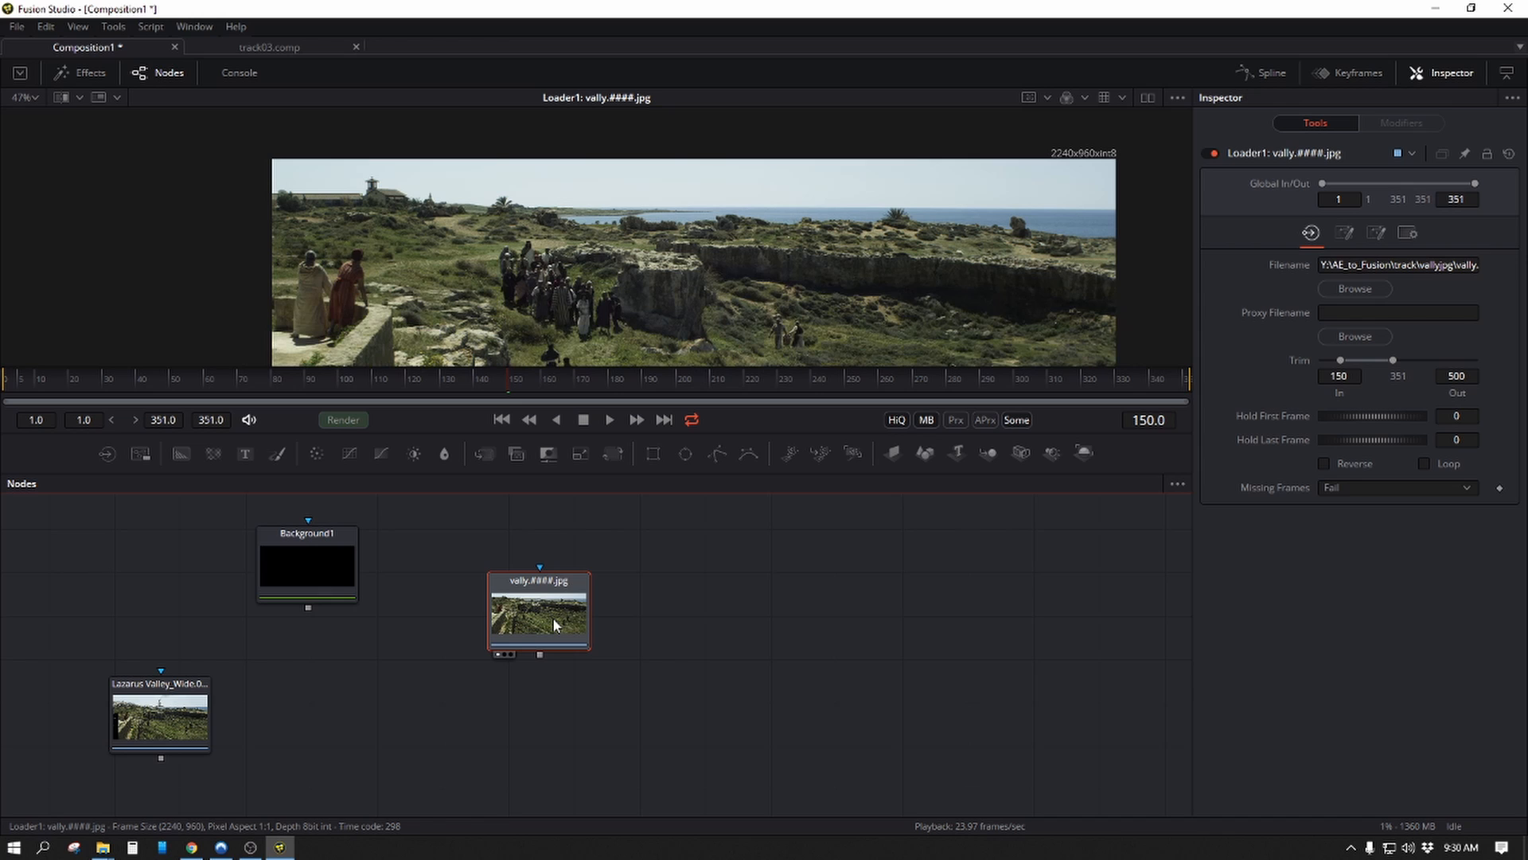
pyautogui.moveTo(769, 220); pyautogui.dragTo(701, 203)
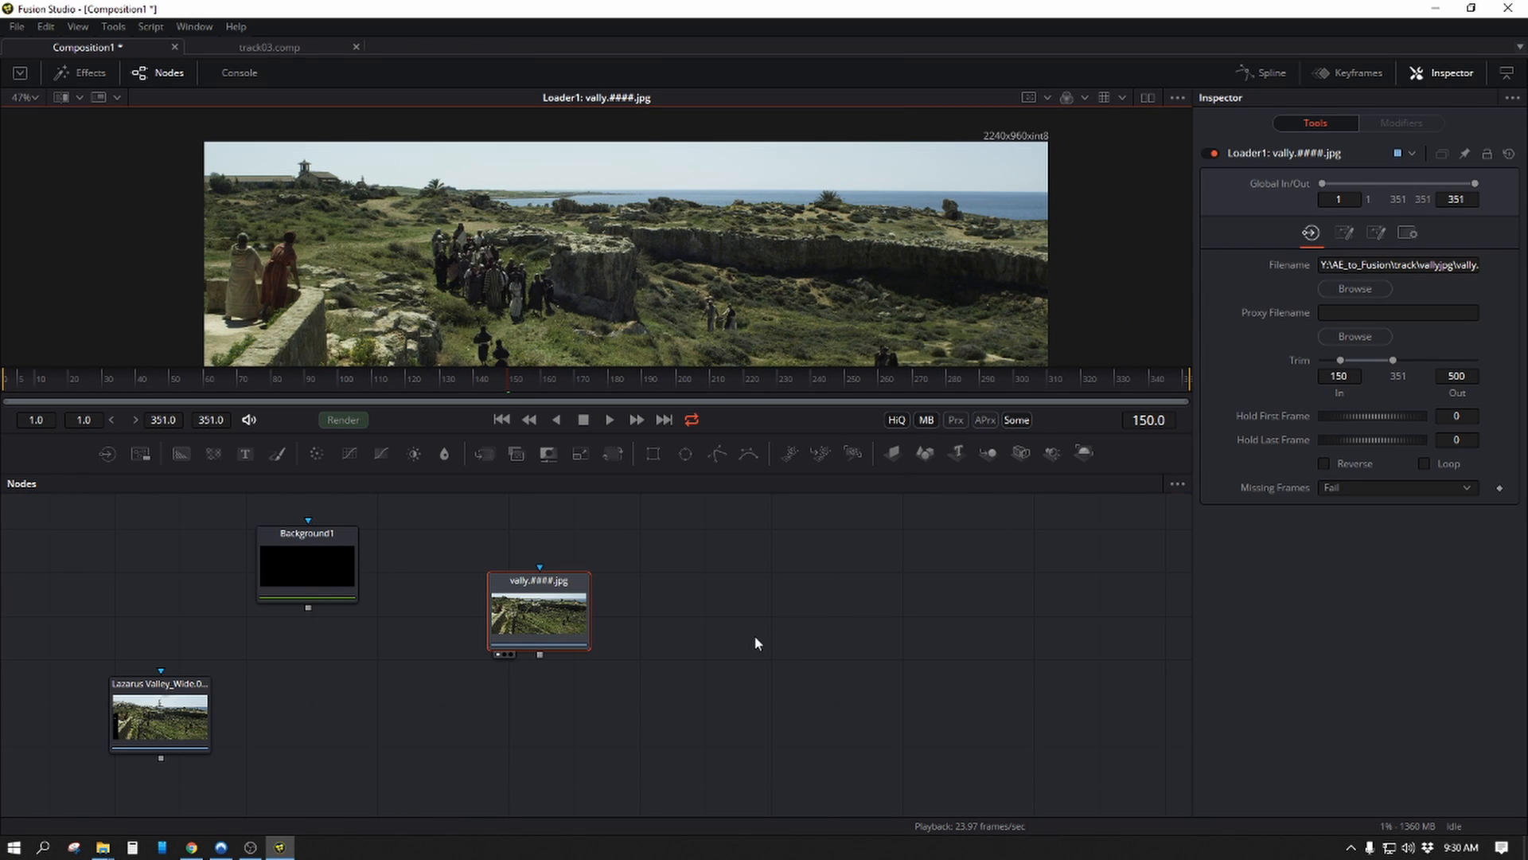
# Add a Tracker node fed by the vally loader, place it to the loader's right, and show it in the viewer.
pyautogui.hotkey('shift', 'space')
pyautogui.write('TRAC')
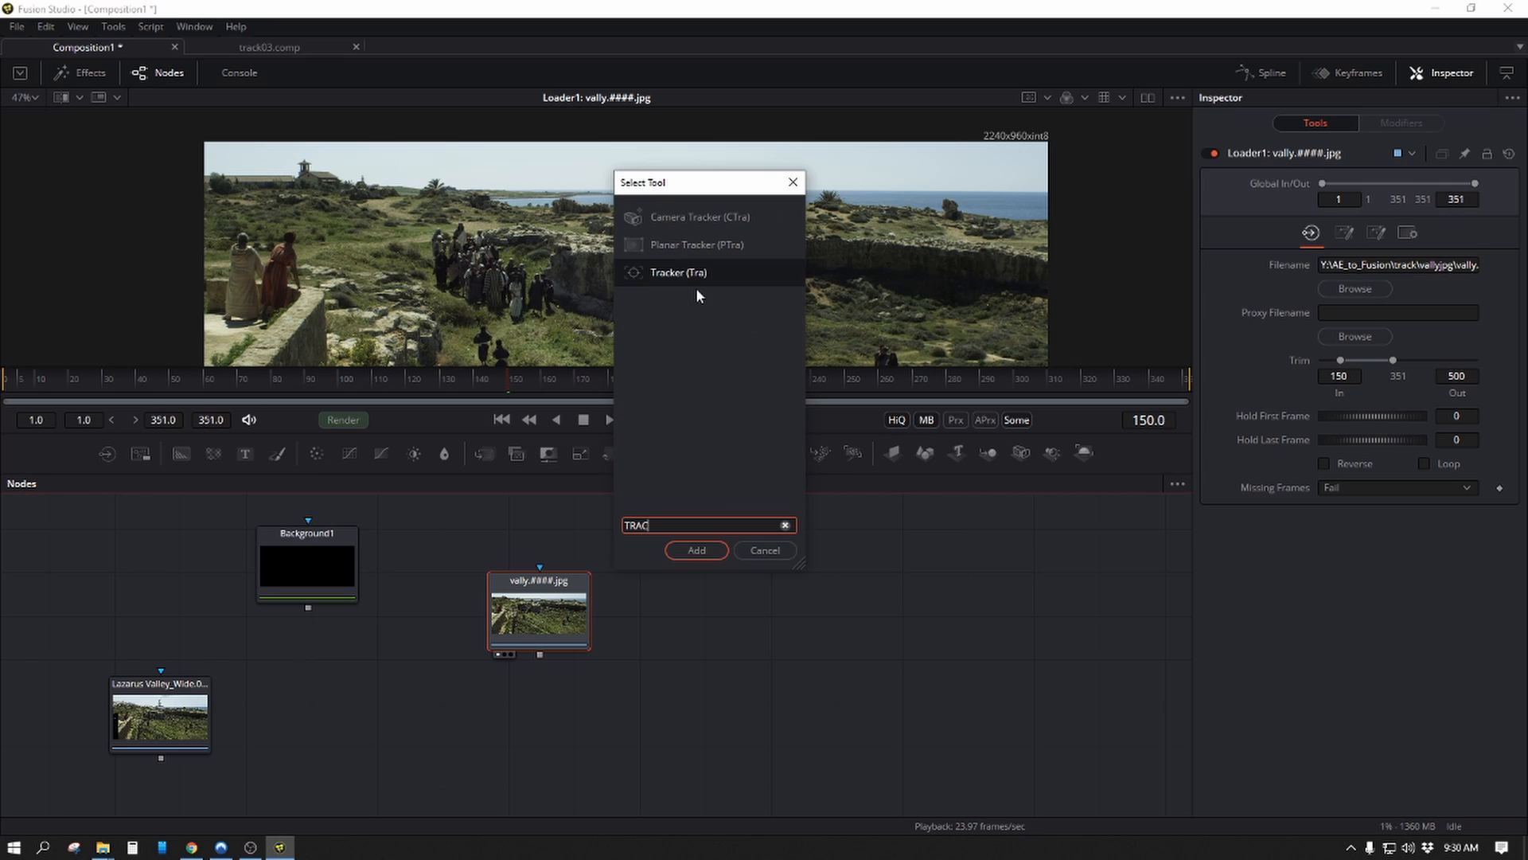
pyautogui.click(702, 552)
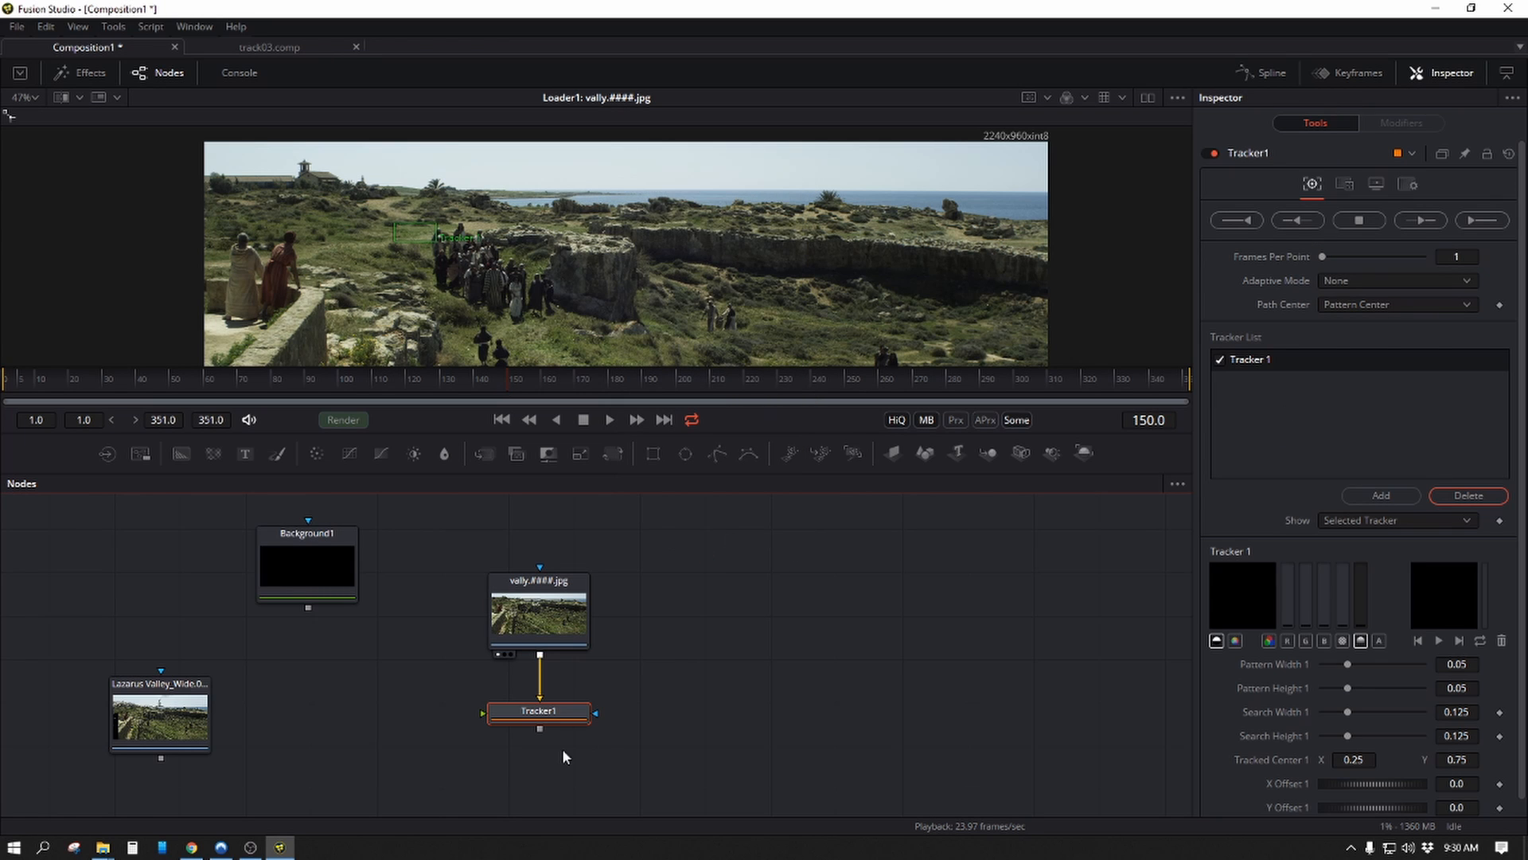
pyautogui.moveTo(541, 711); pyautogui.dragTo(867, 613)
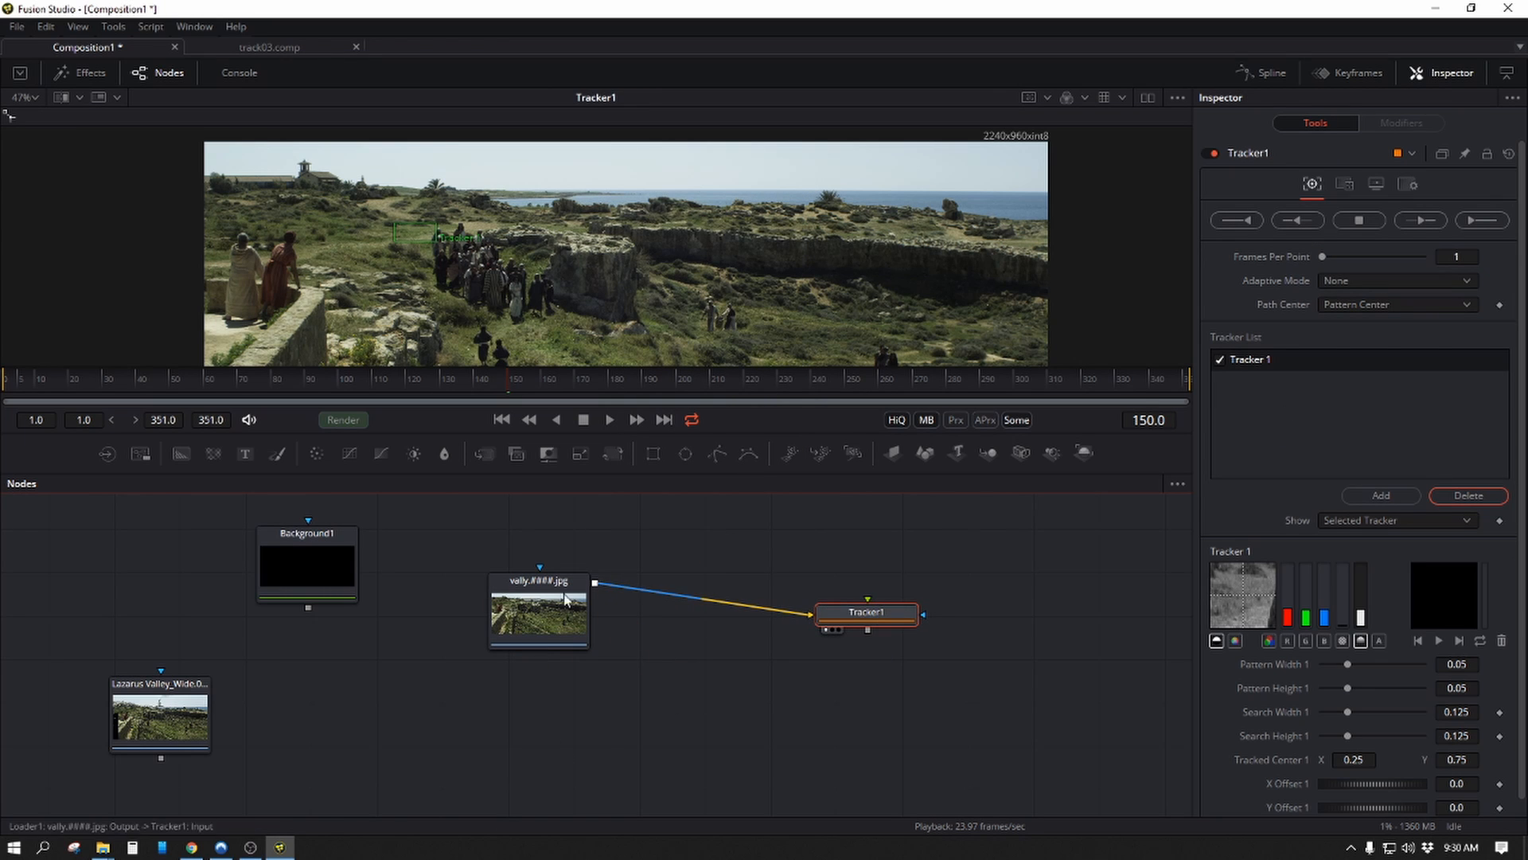
pyautogui.moveTo(566, 601); pyautogui.dragTo(557, 643)
pyautogui.scroll(3, 740, 310)
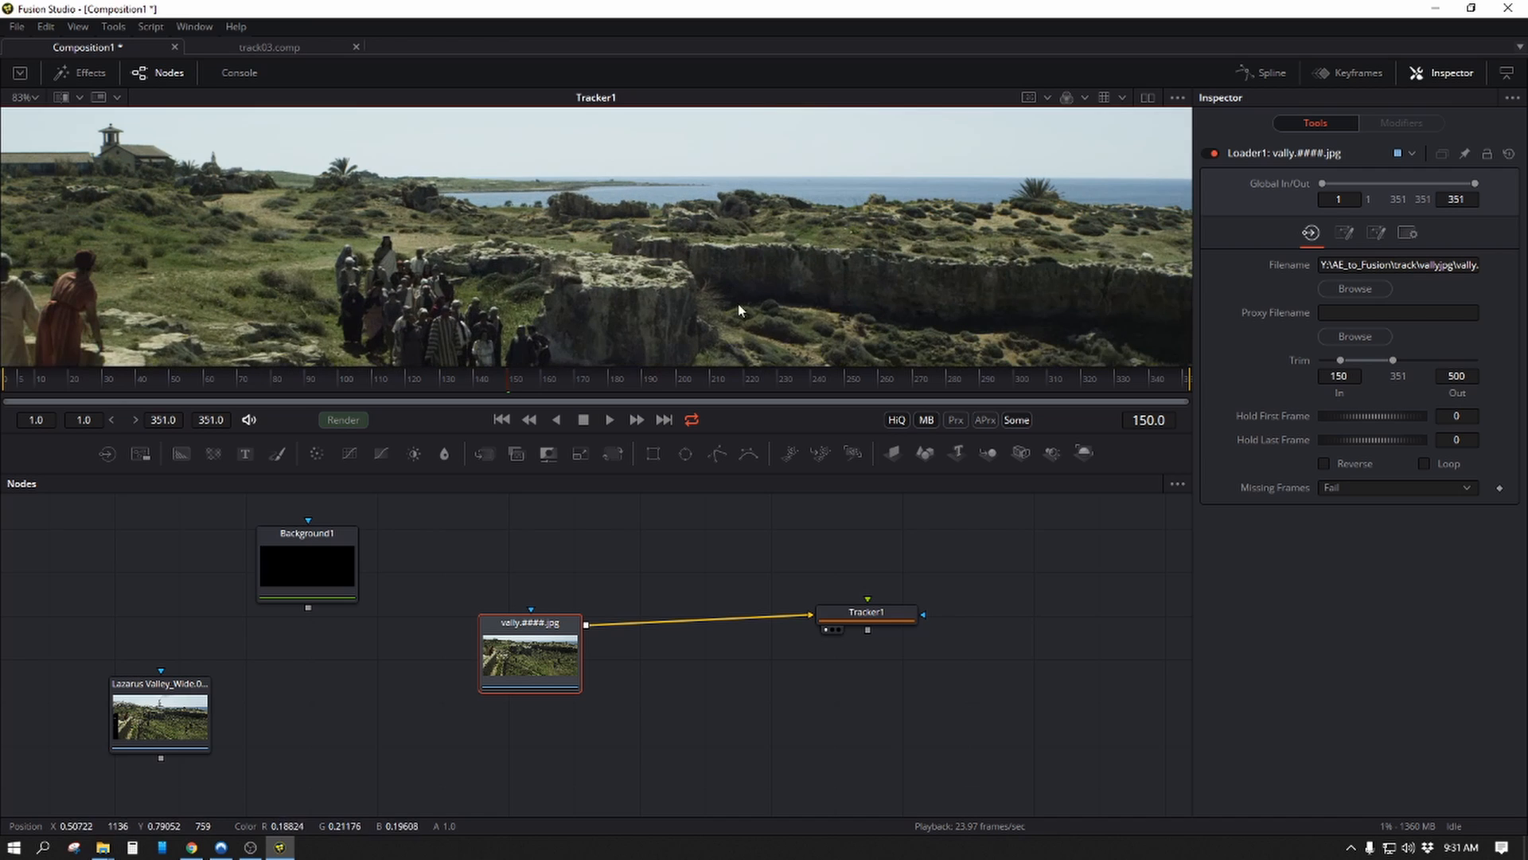
pyautogui.click(907, 619)
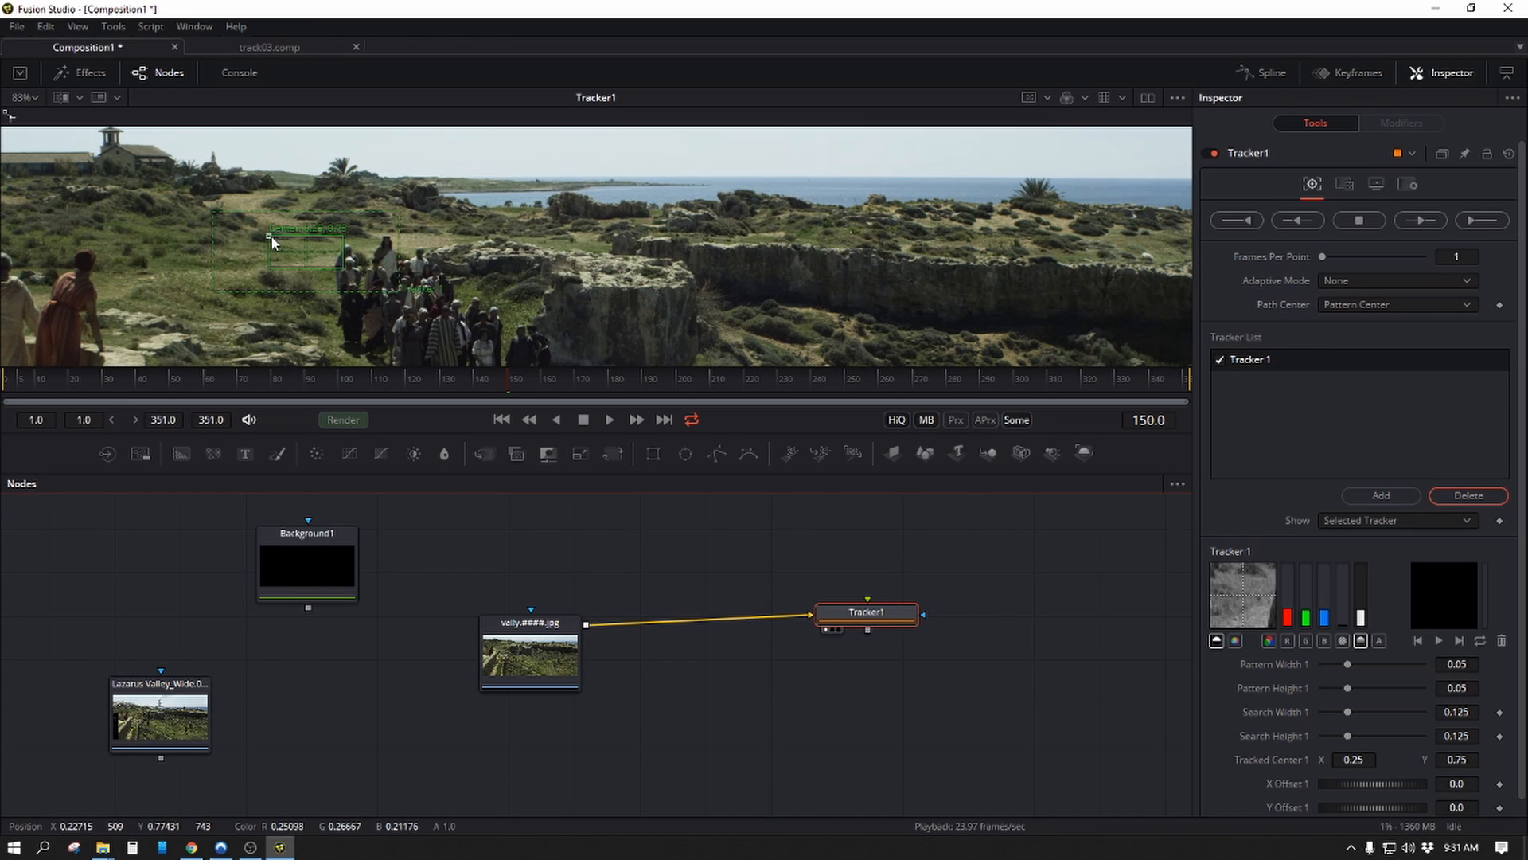
# Place Tracker 1's pattern over the coastal bushes, and try a Color Corrector after Tracker1 before removing that node.
pyautogui.moveTo(271, 242); pyautogui.dragTo(522, 198)
pyautogui.scroll(2, 791, 265)
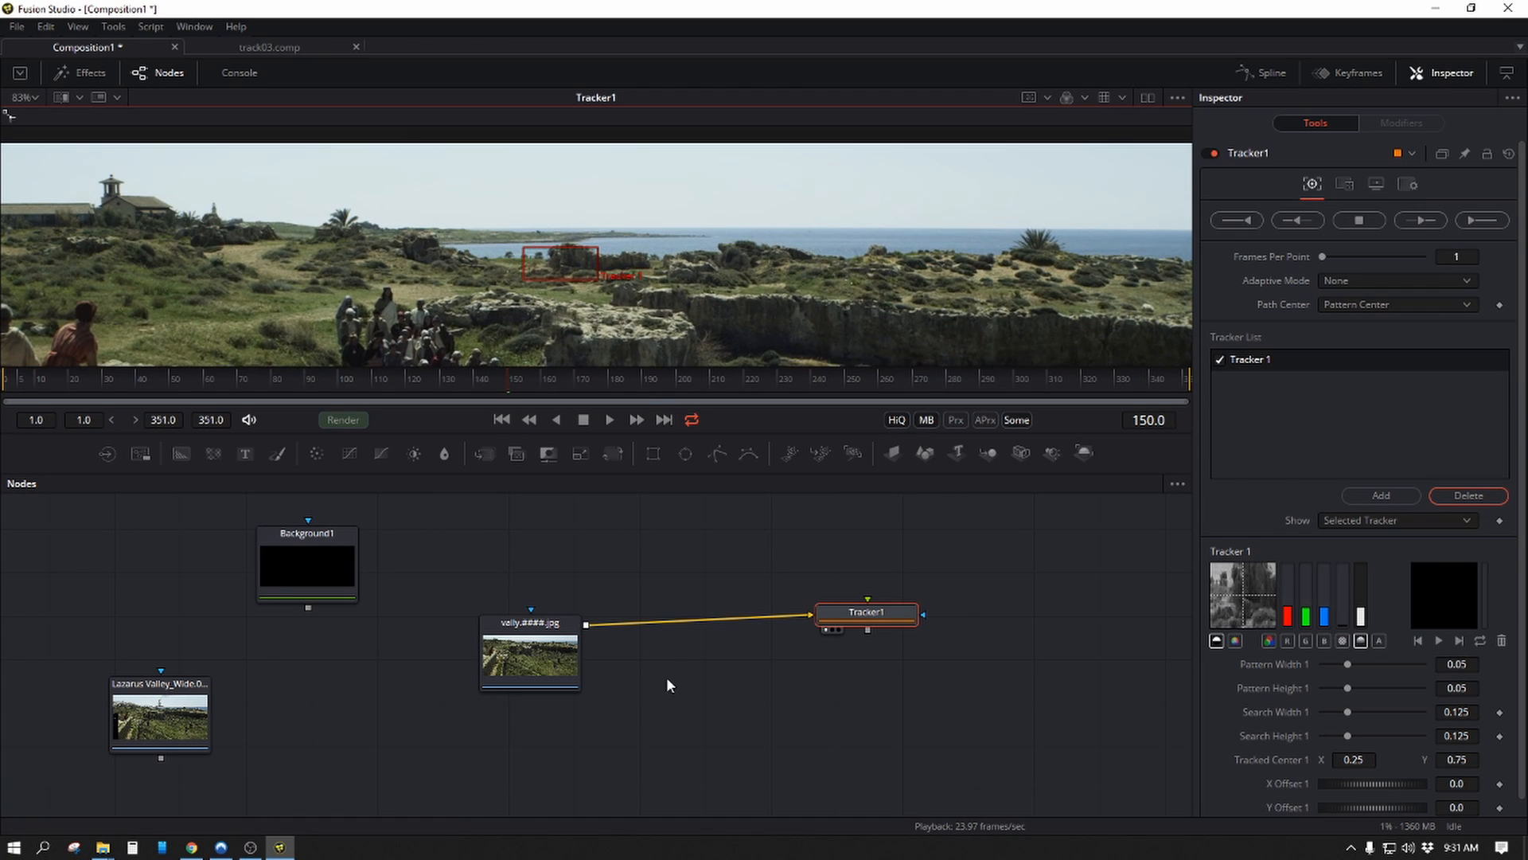
pyautogui.press('c')
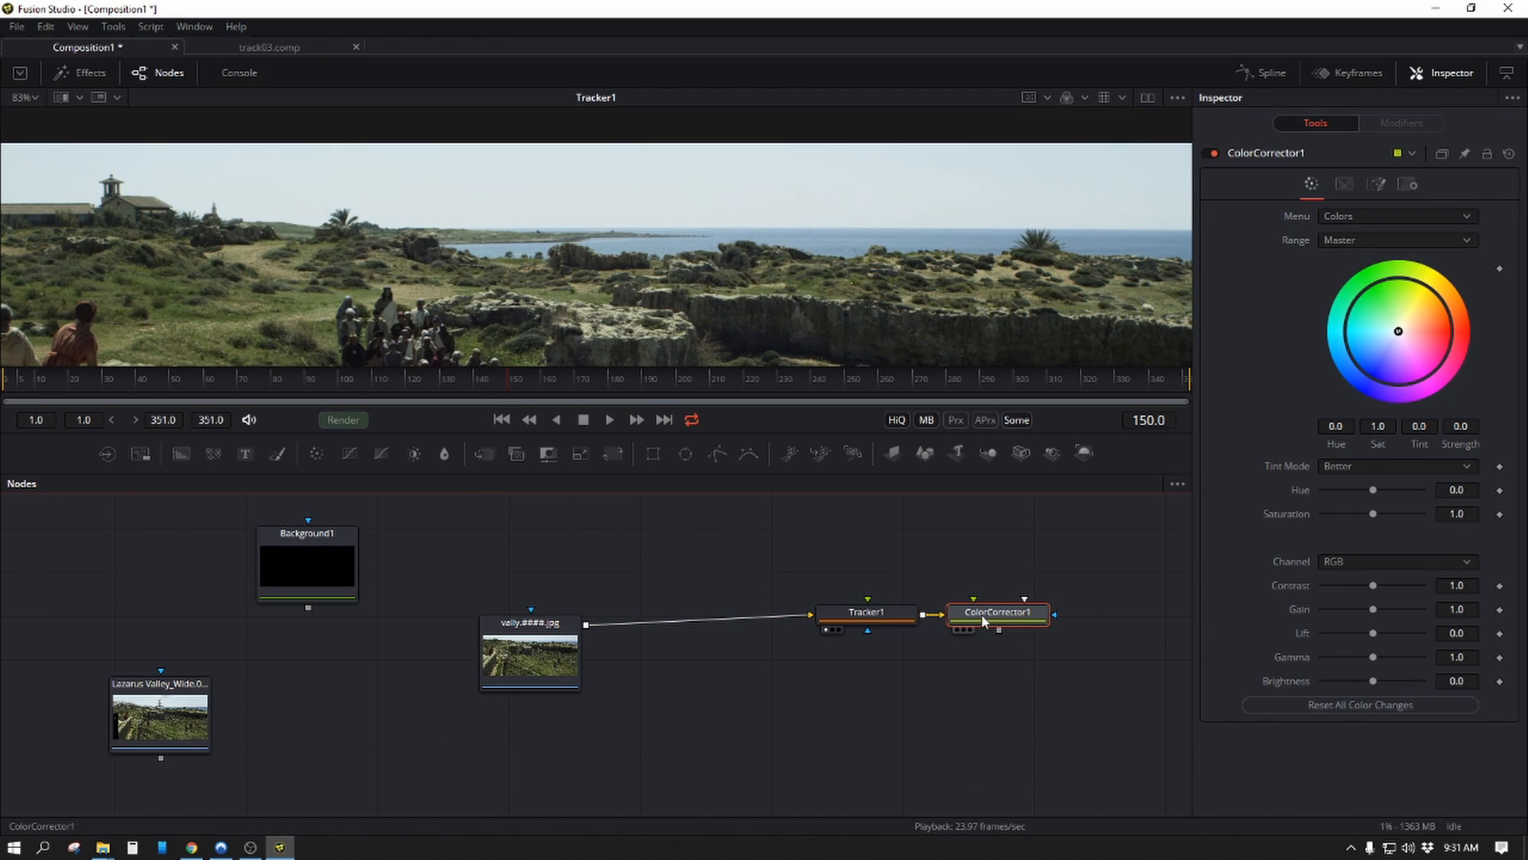
pyautogui.press('Delete')
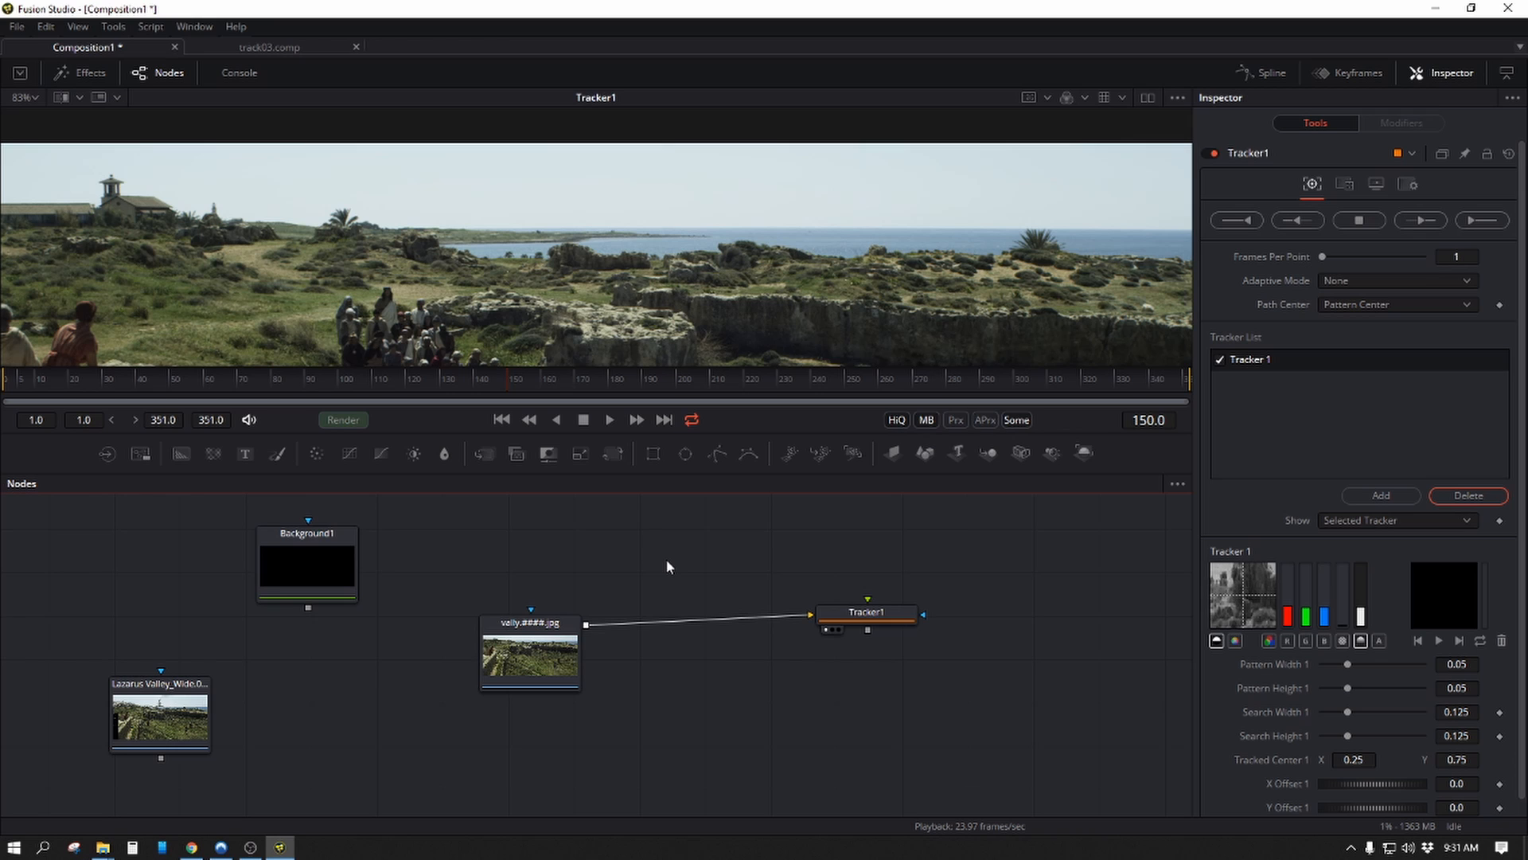
# Insert a Color Corrector between the vally loader and Tracker1, and set its saturation to 0.
pyautogui.press('c')
pyautogui.moveTo(666, 559); pyautogui.dragTo(699, 616)
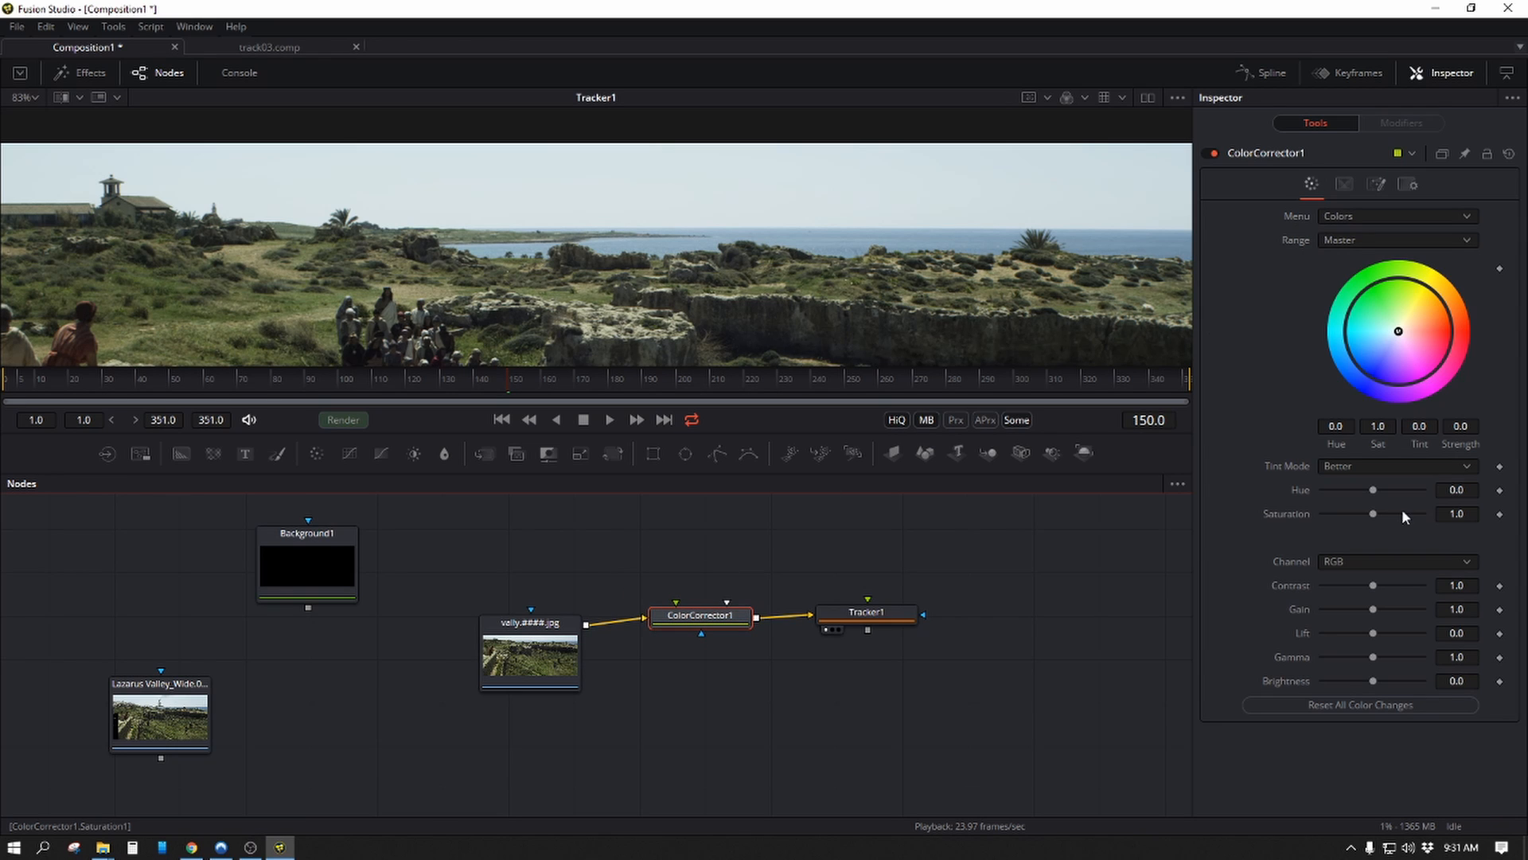
pyautogui.moveTo(1373, 513); pyautogui.dragTo(1285, 514)
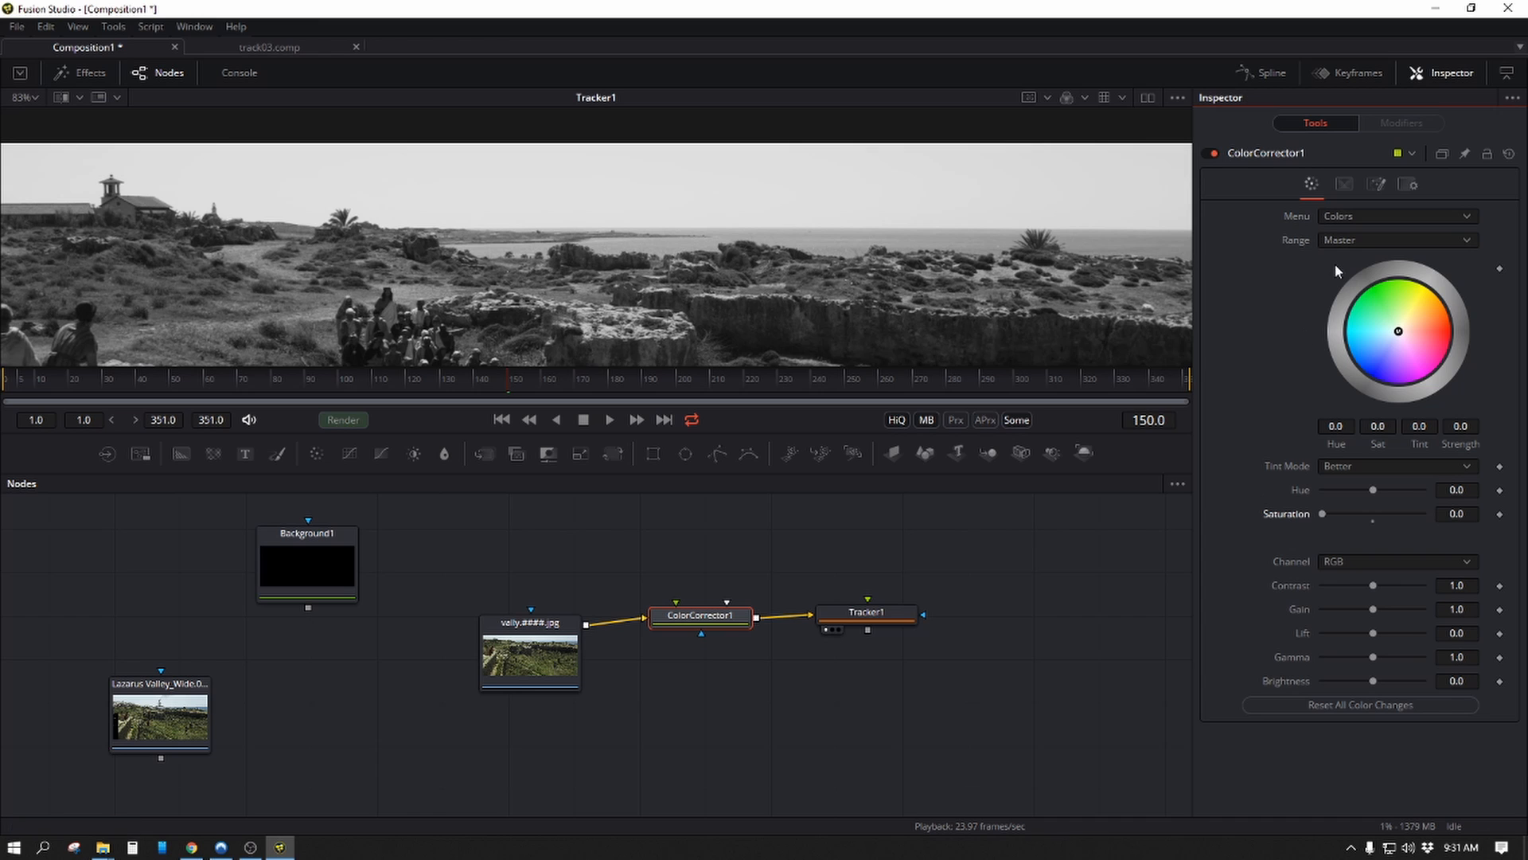
# Raise the footage's contrast with the Color Corrector's Levels, setting the input low to 0.438 and the input high to 0.572.
pyautogui.click(1352, 215)
pyautogui.click(1348, 231)
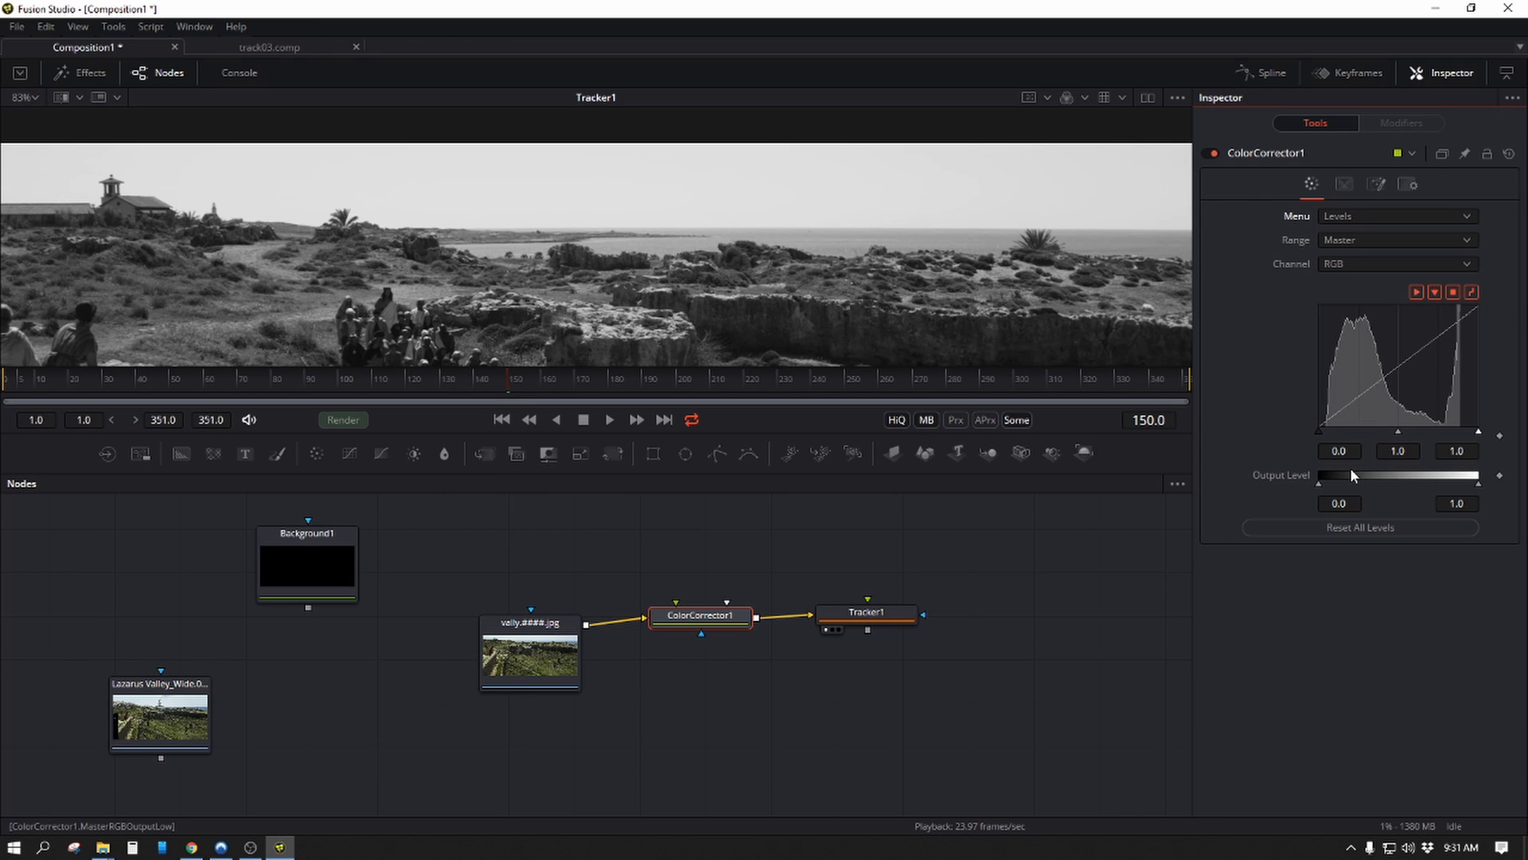
pyautogui.moveTo(1478, 434); pyautogui.dragTo(1410, 434)
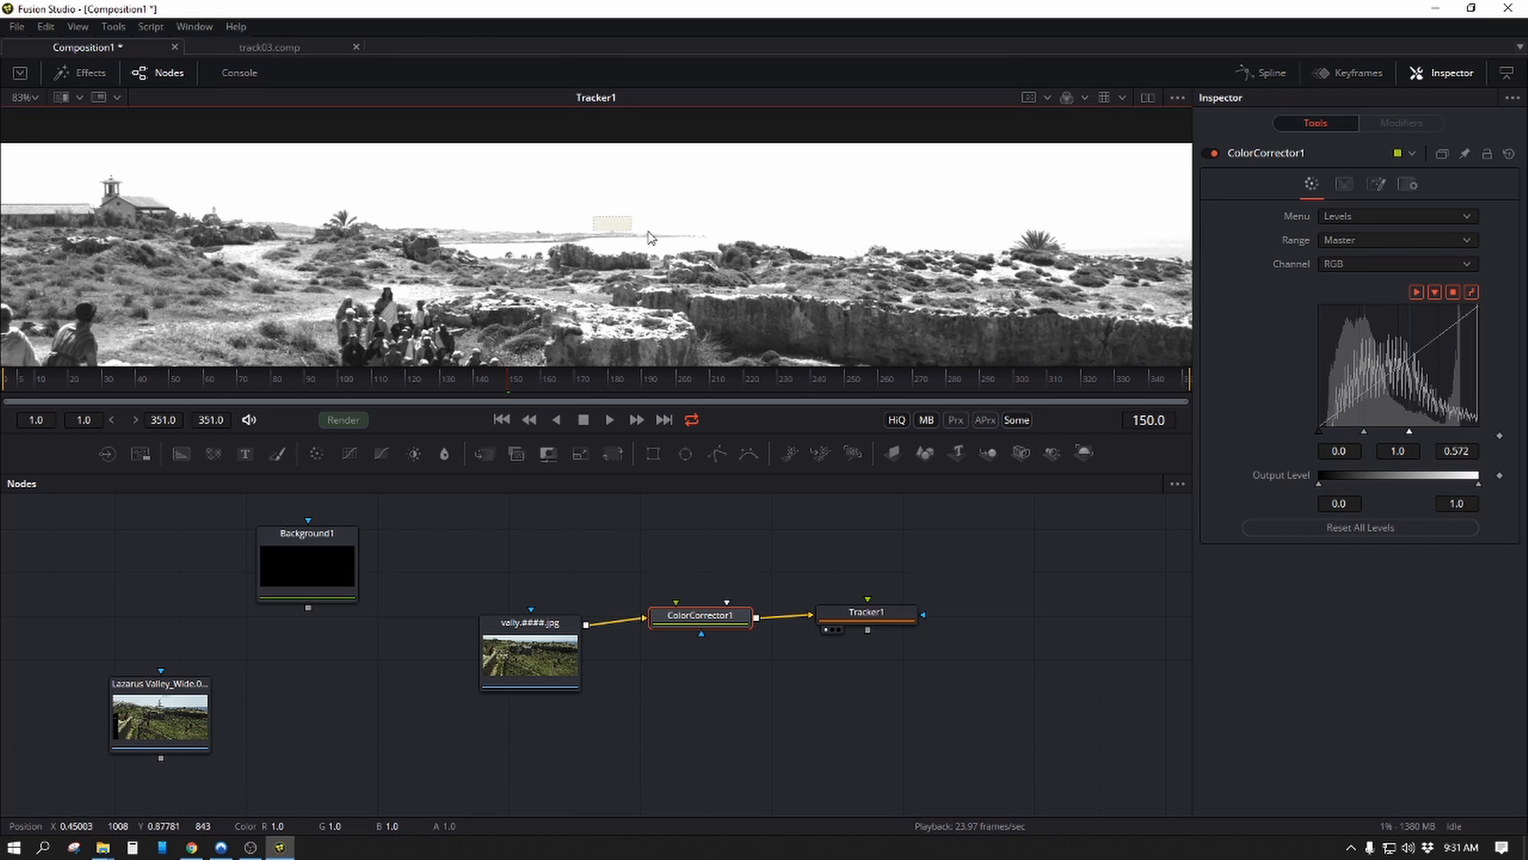
pyautogui.scroll(6, 561, 239)
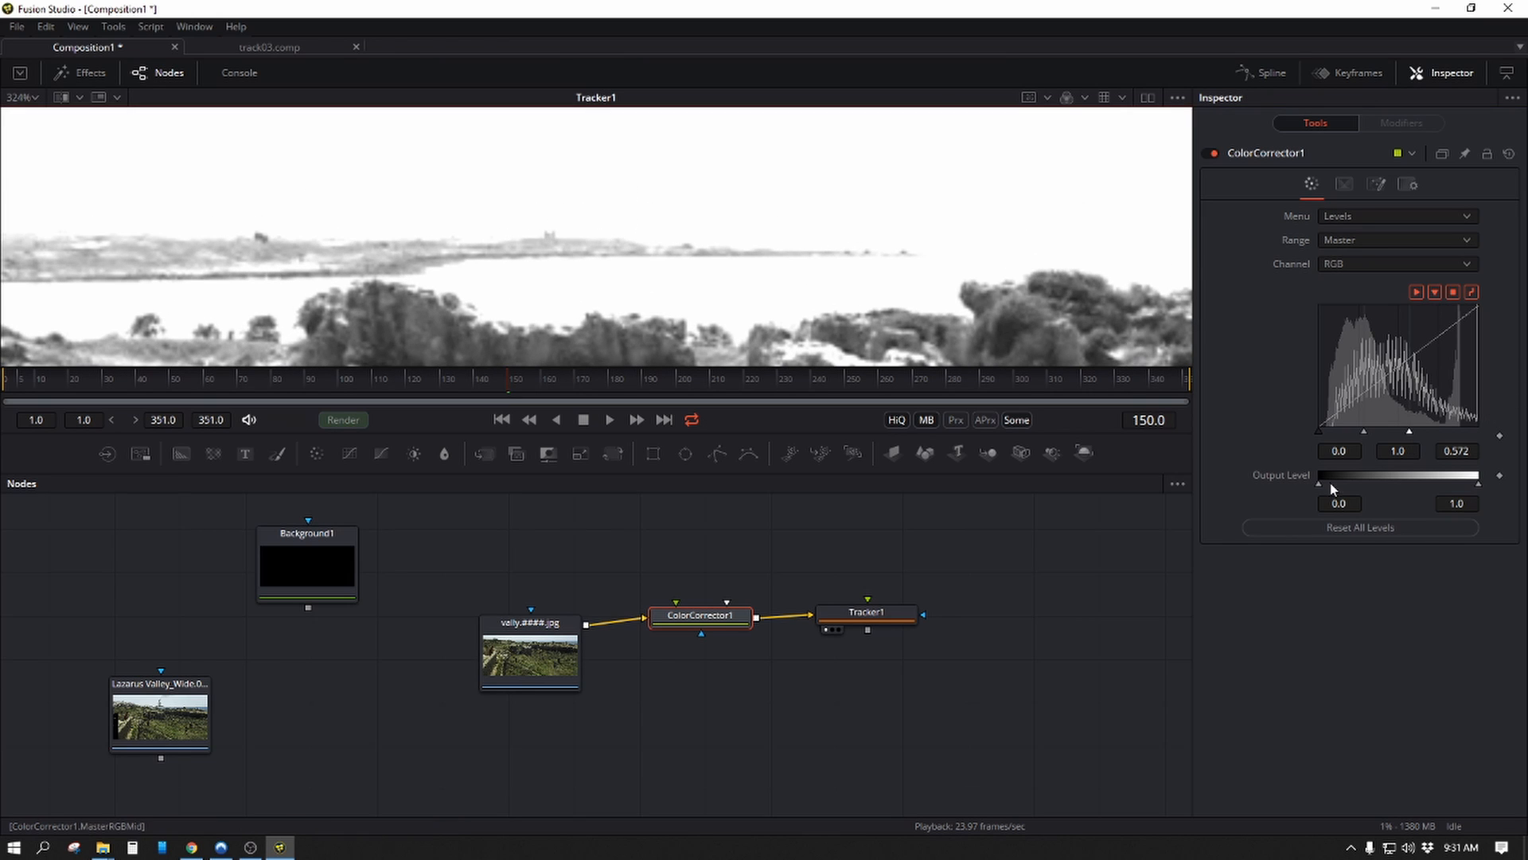
pyautogui.moveTo(1319, 428); pyautogui.dragTo(1395, 431)
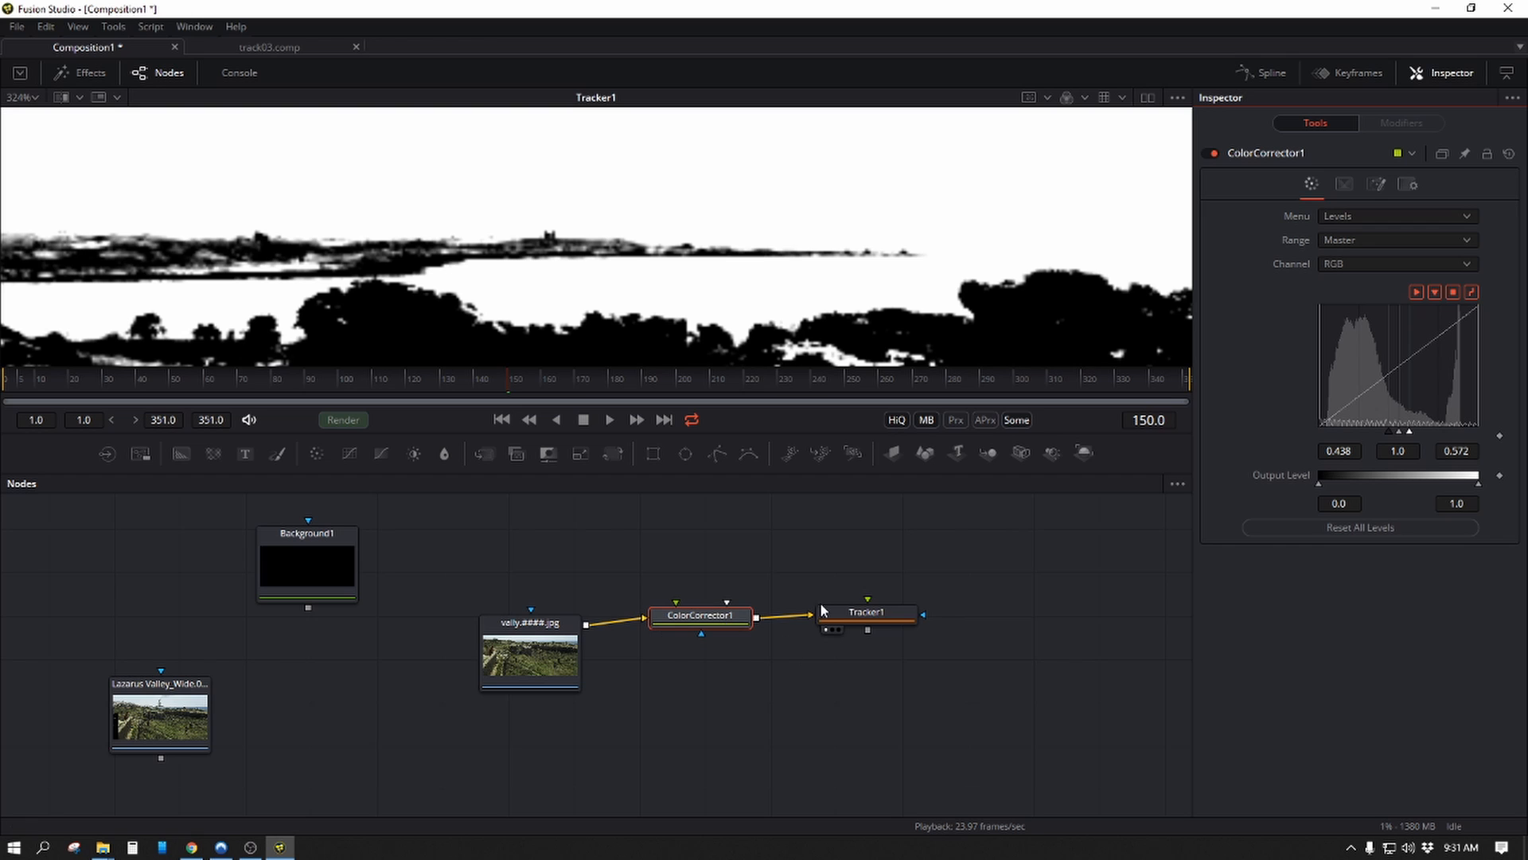
# Move Tracker 1's pattern onto the small structure on the distant headland, centred at about 0.45, 0.86.
pyautogui.click(847, 617)
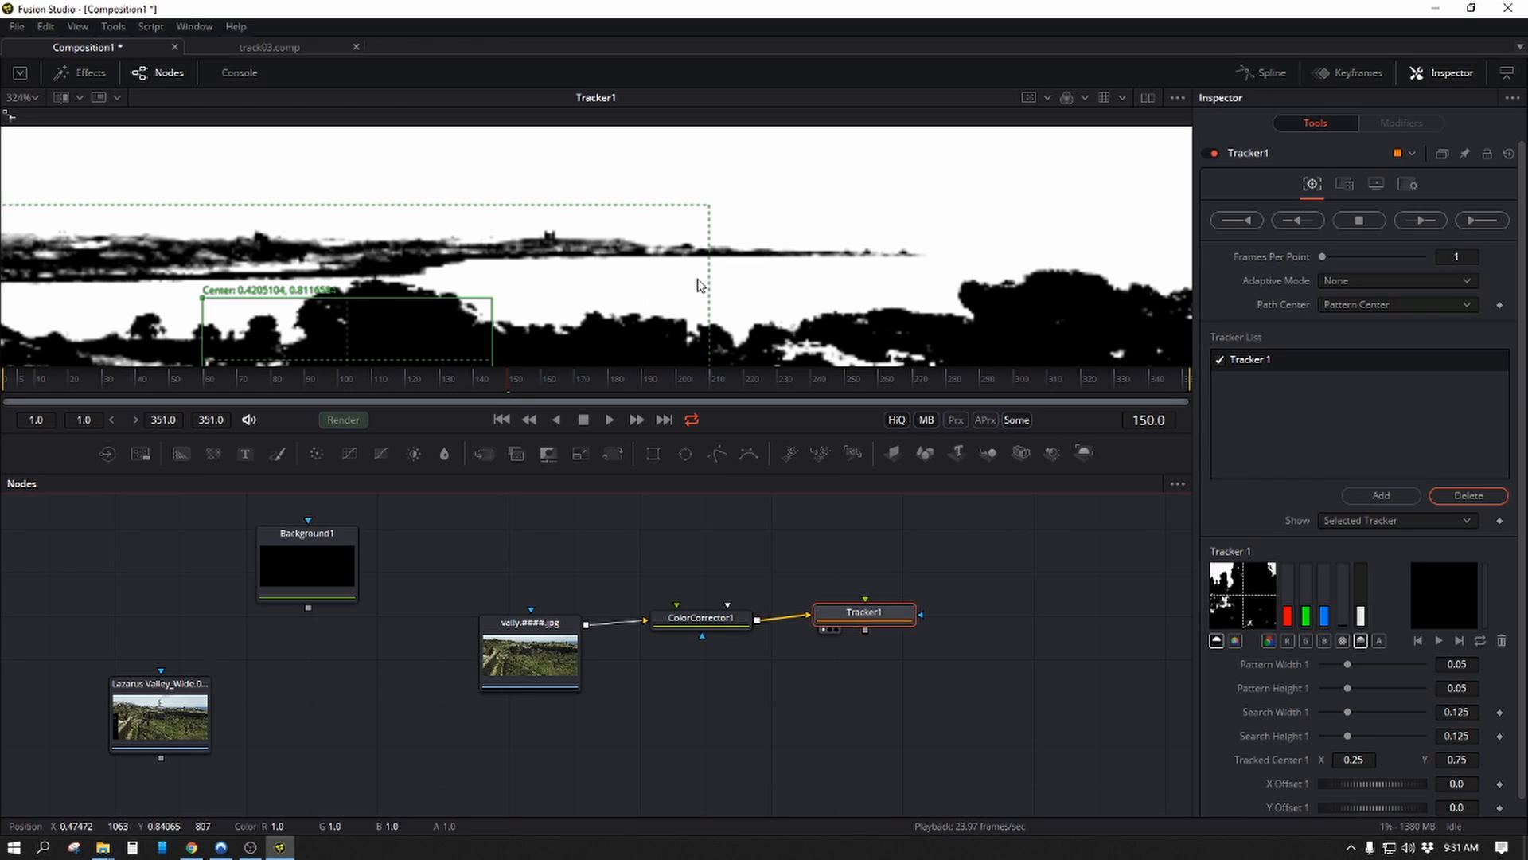
pyautogui.scroll(-4, 698, 284)
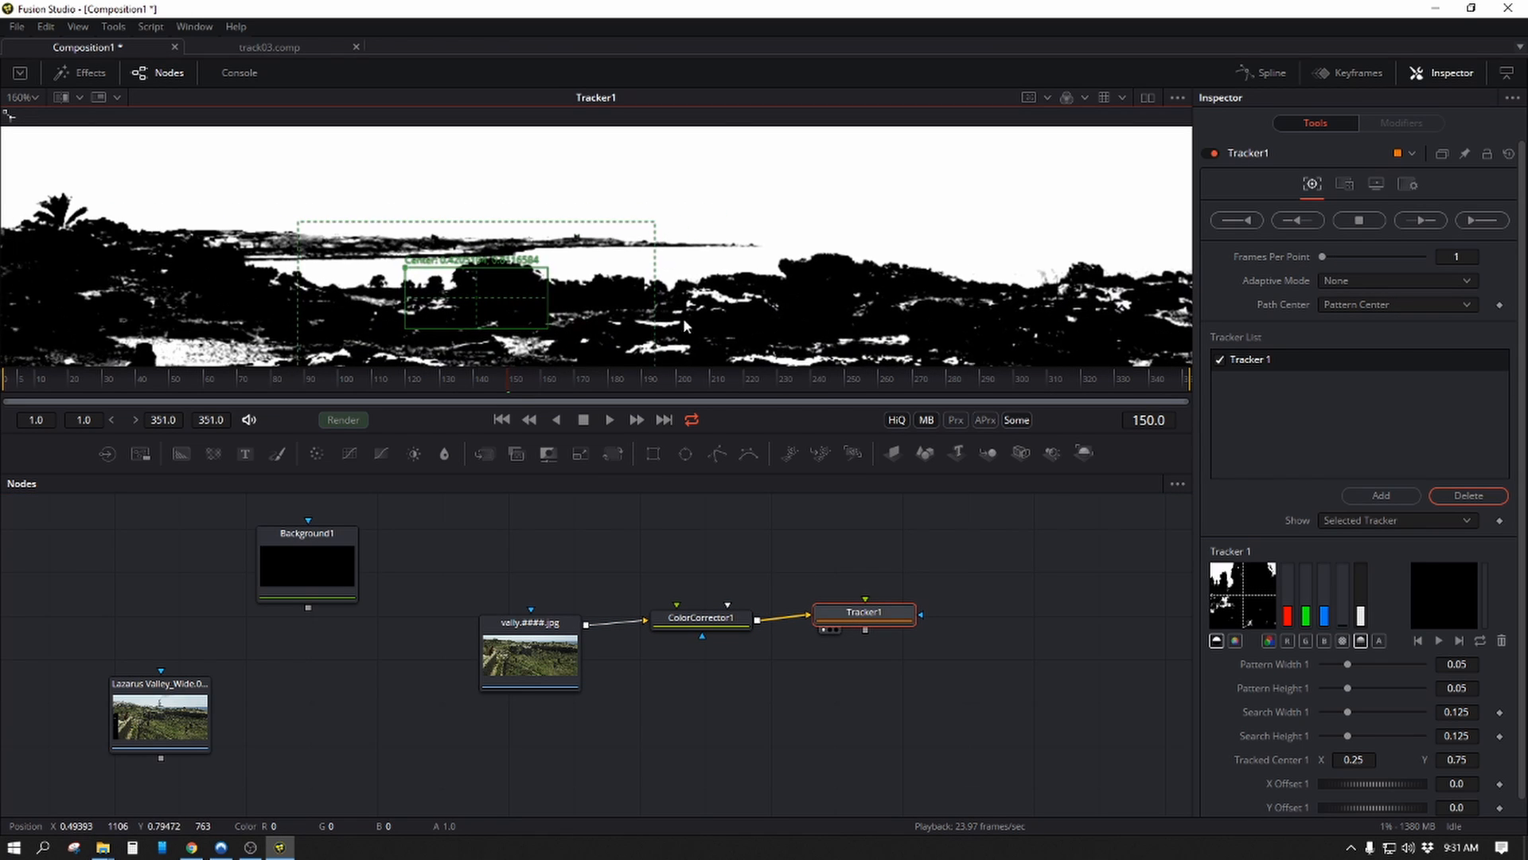
pyautogui.moveTo(432, 259); pyautogui.dragTo(488, 236)
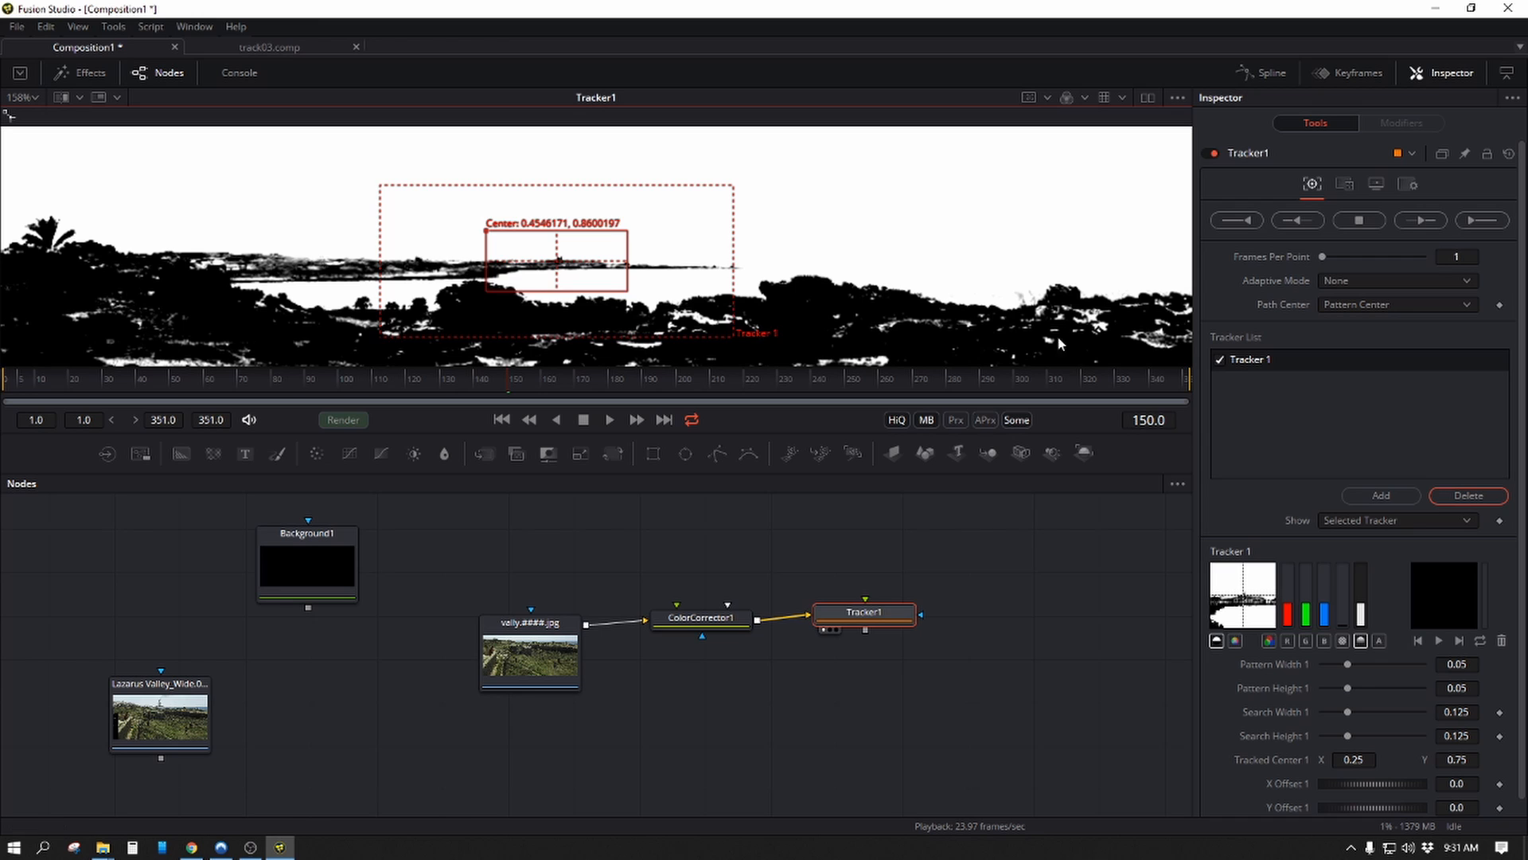
pyautogui.scroll(-4, 1059, 344)
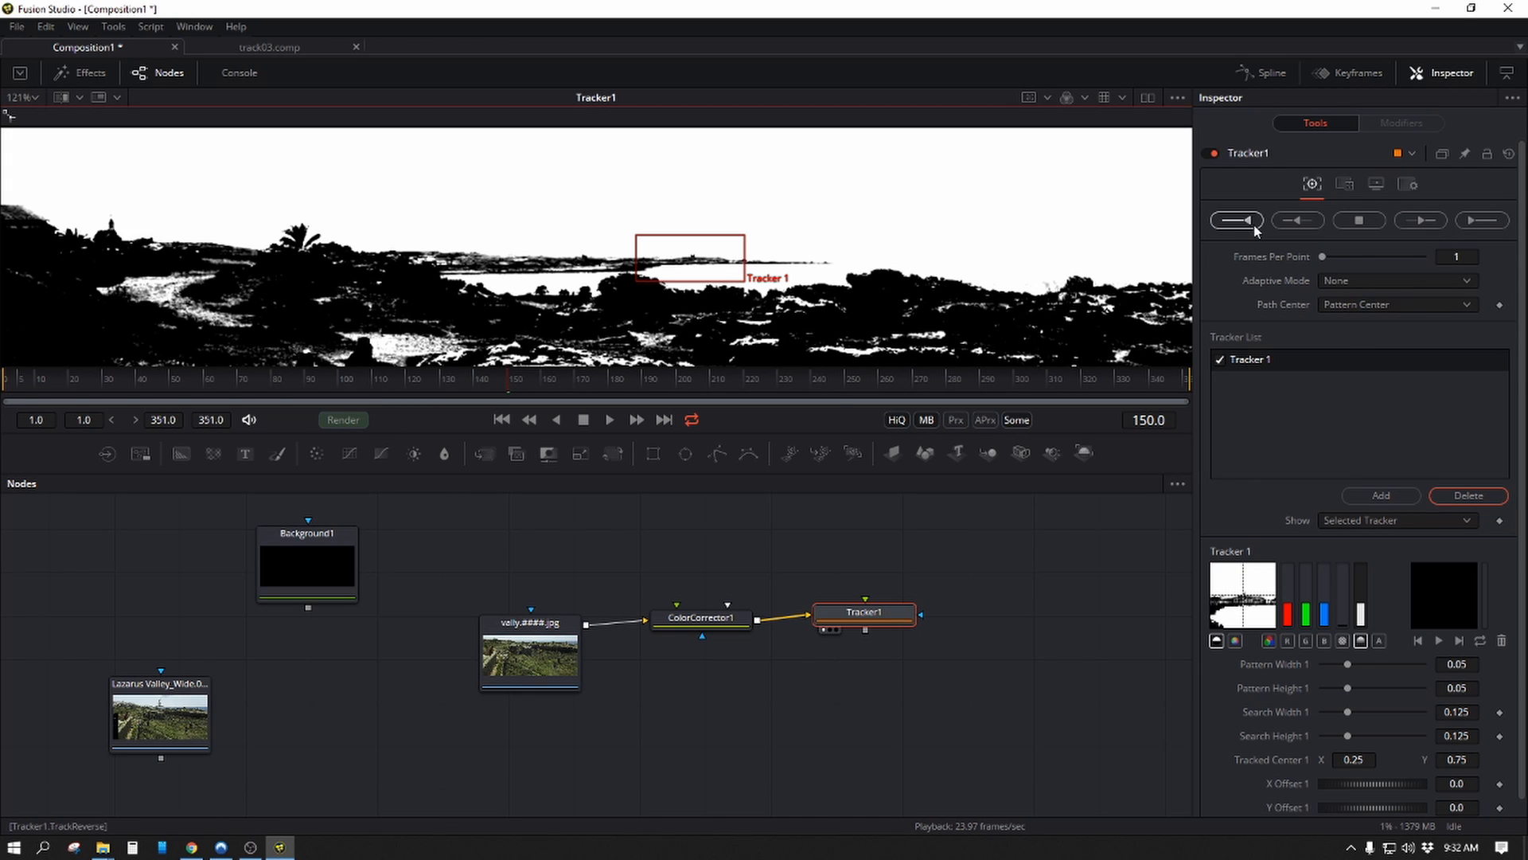
# Try tracking forward from the start of the clip, cancel the tracking render, and delete the Tracker1 node.
pyautogui.click(1482, 221)
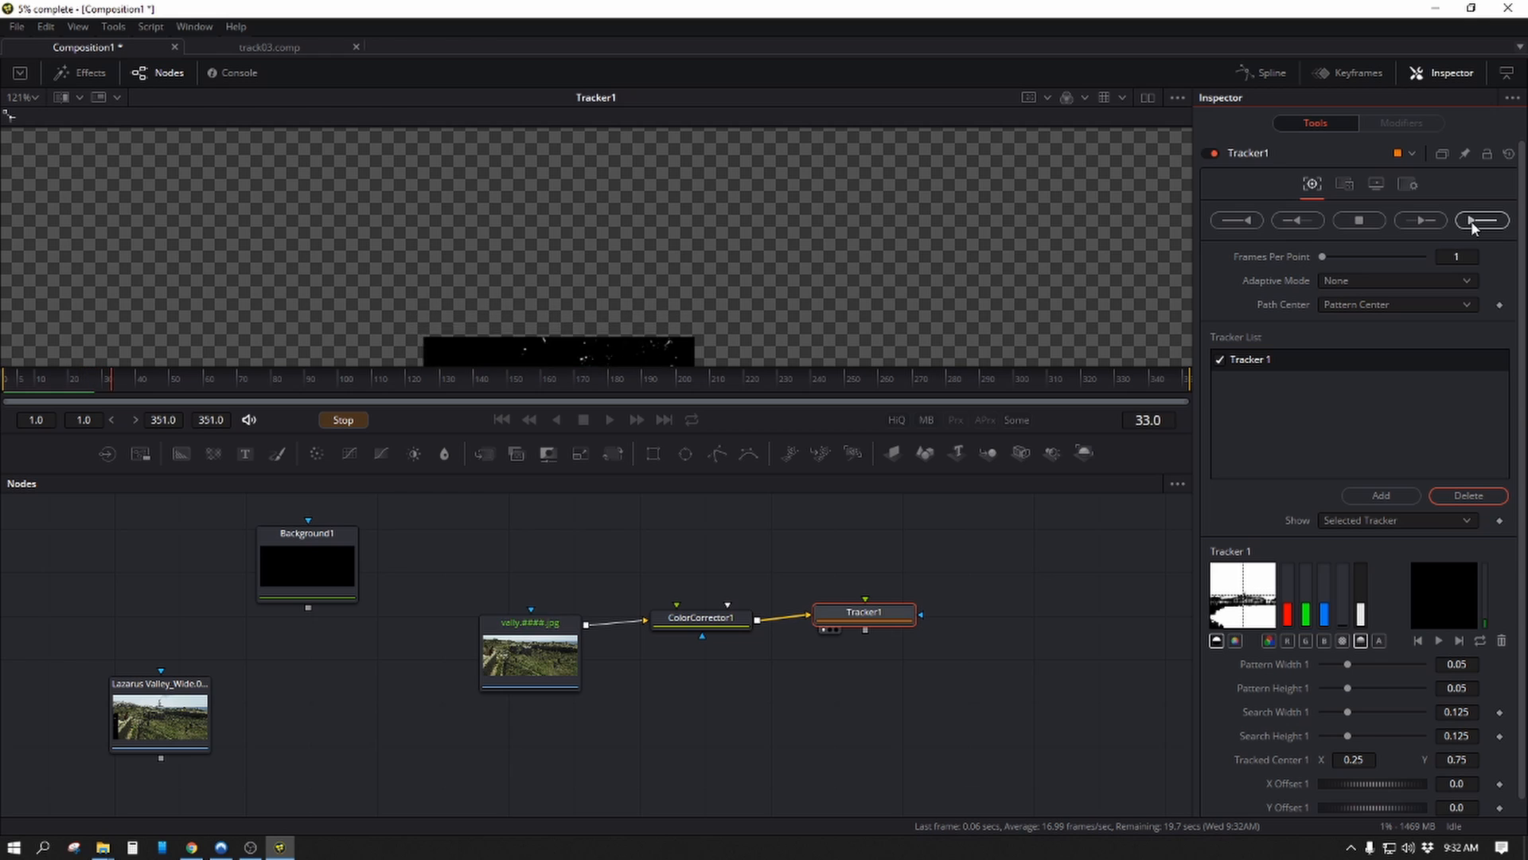
pyautogui.click(360, 418)
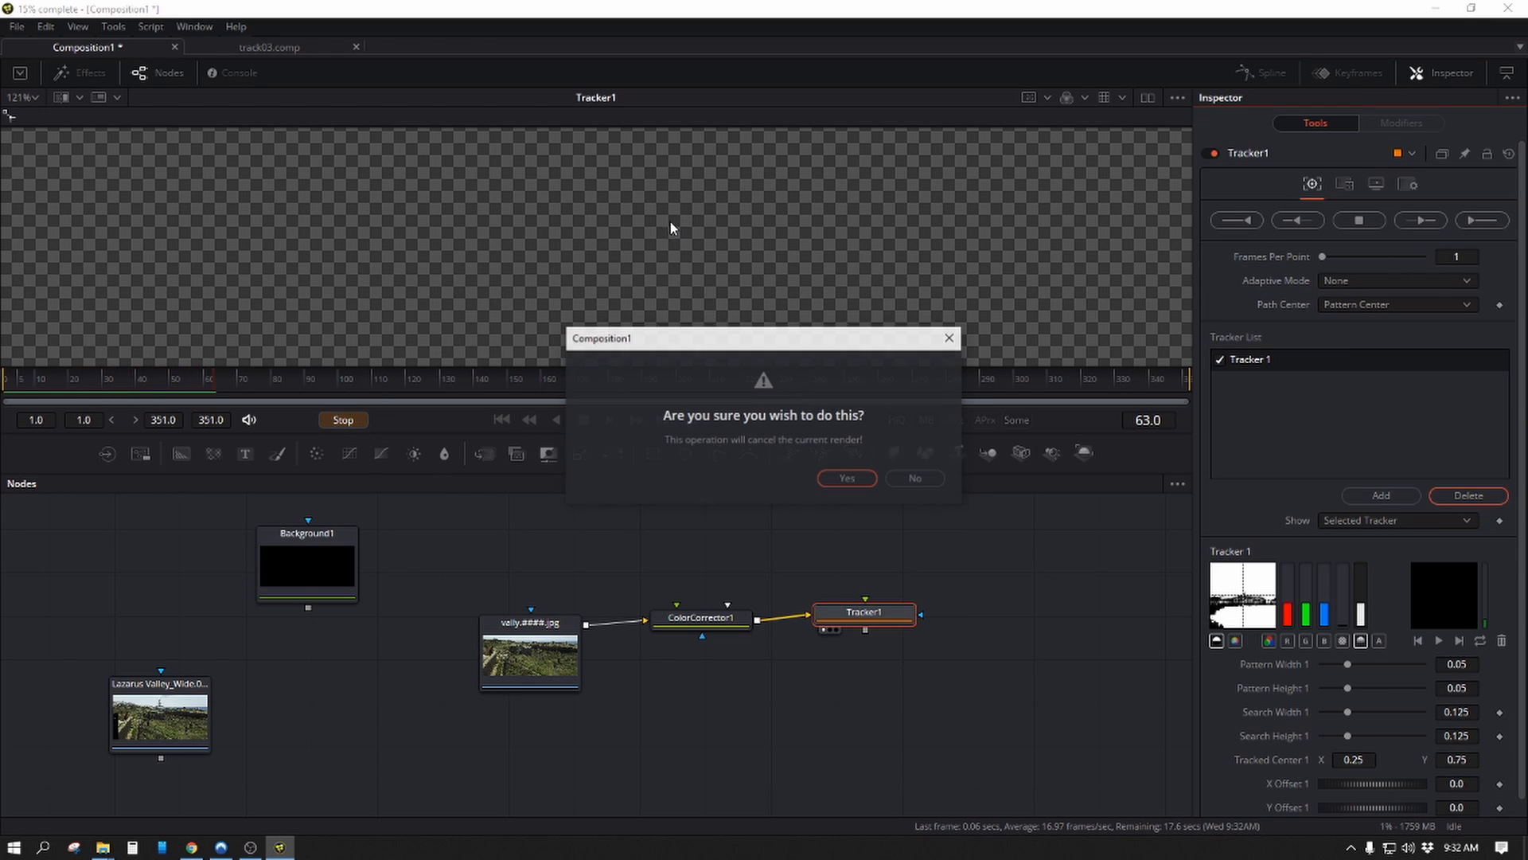
pyautogui.click(860, 479)
pyautogui.moveTo(937, 552); pyautogui.dragTo(765, 686)
pyautogui.press('Delete')
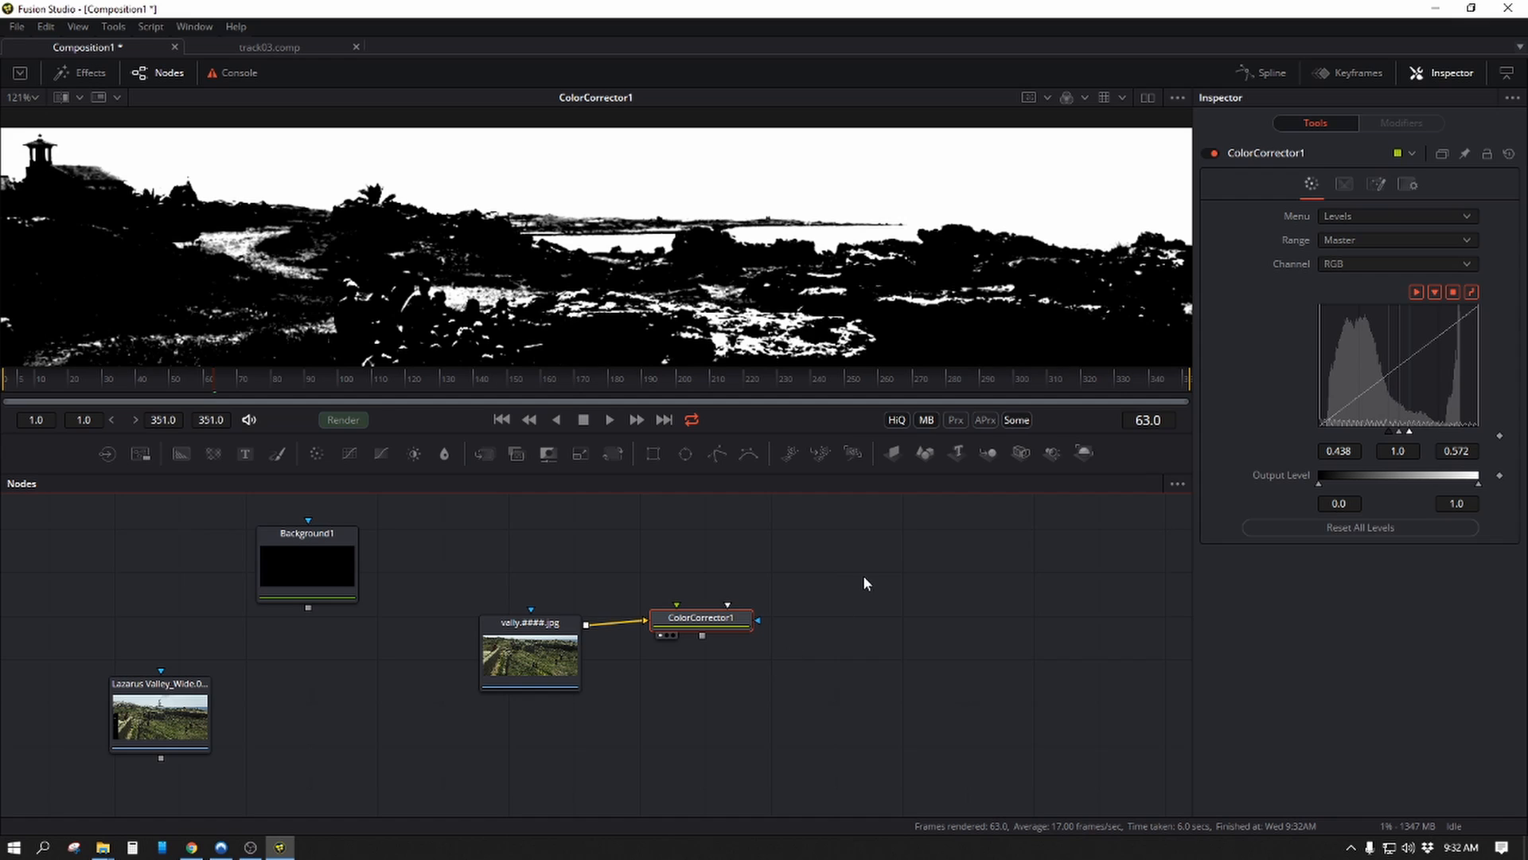
# Add a new Tracker node fed by ColorCorrector1, place it to that node's right, and show it in the viewer.
pyautogui.click(829, 602)
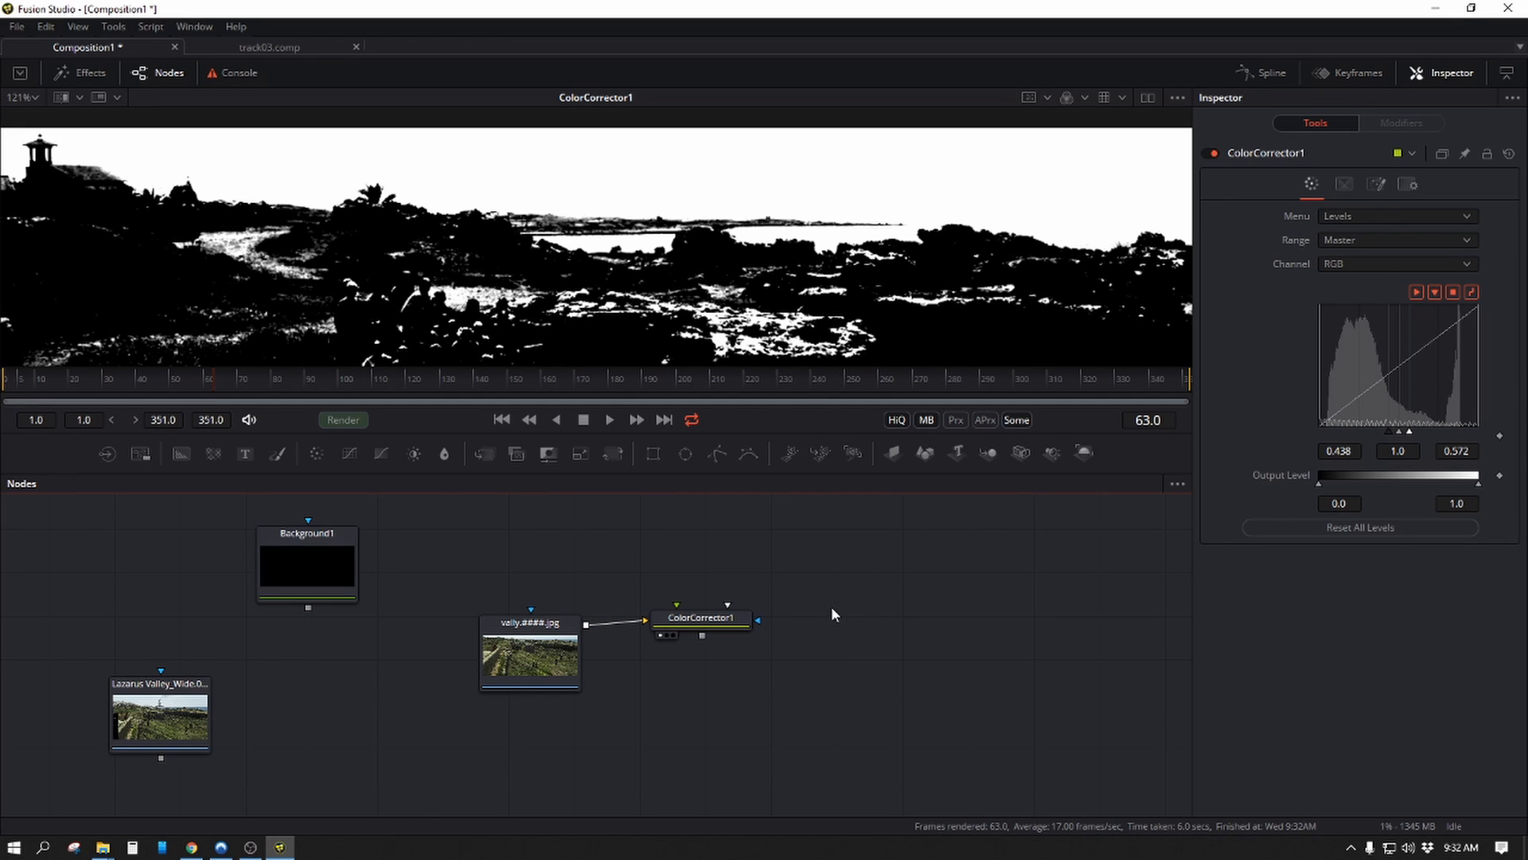
pyautogui.hotkey('shift', 'space')
pyautogui.write('TRAC')
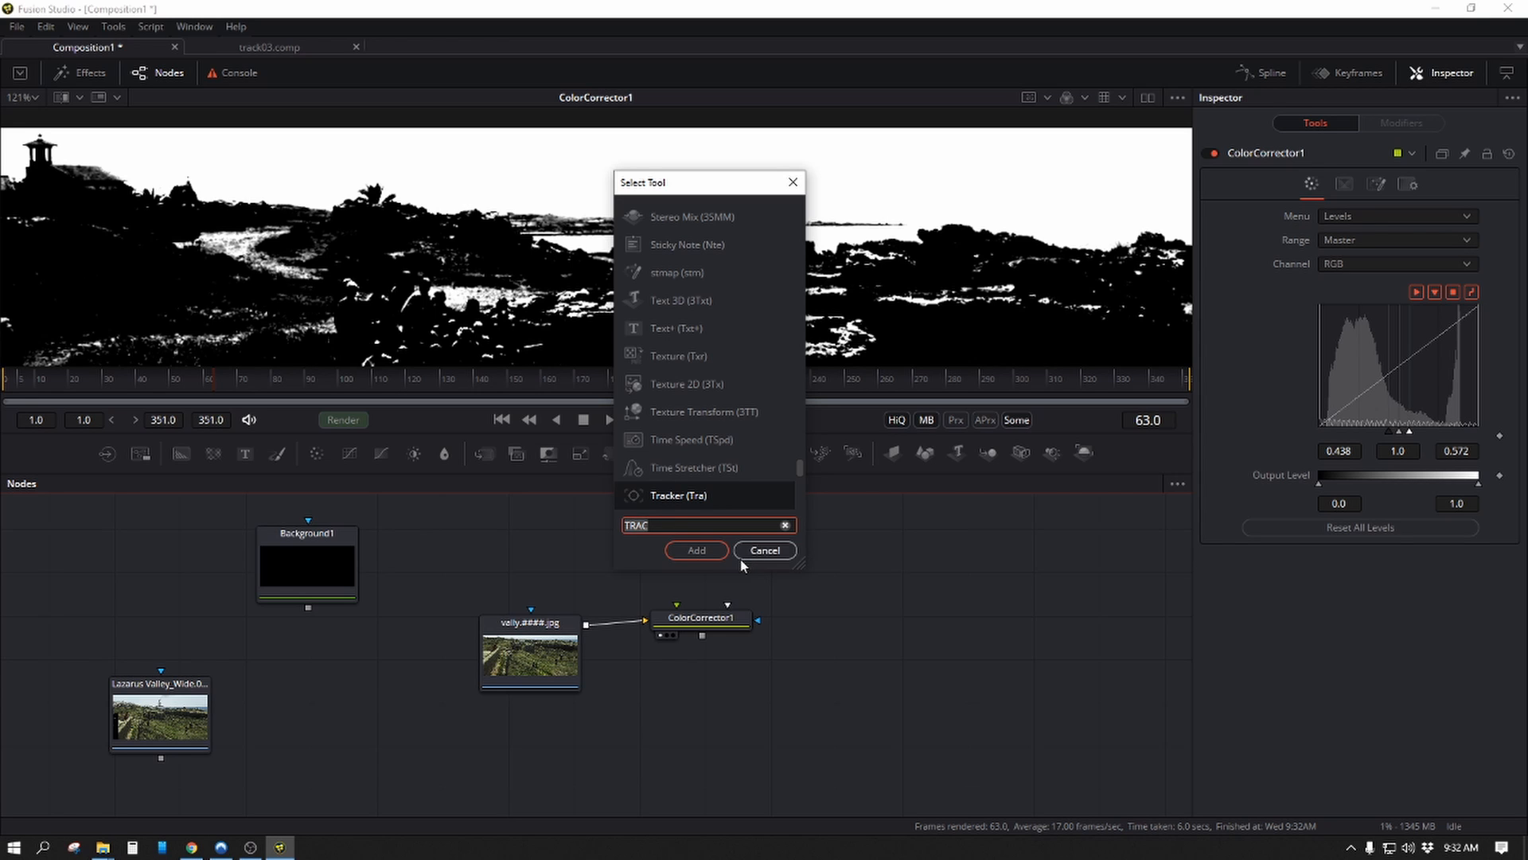
pyautogui.click(695, 550)
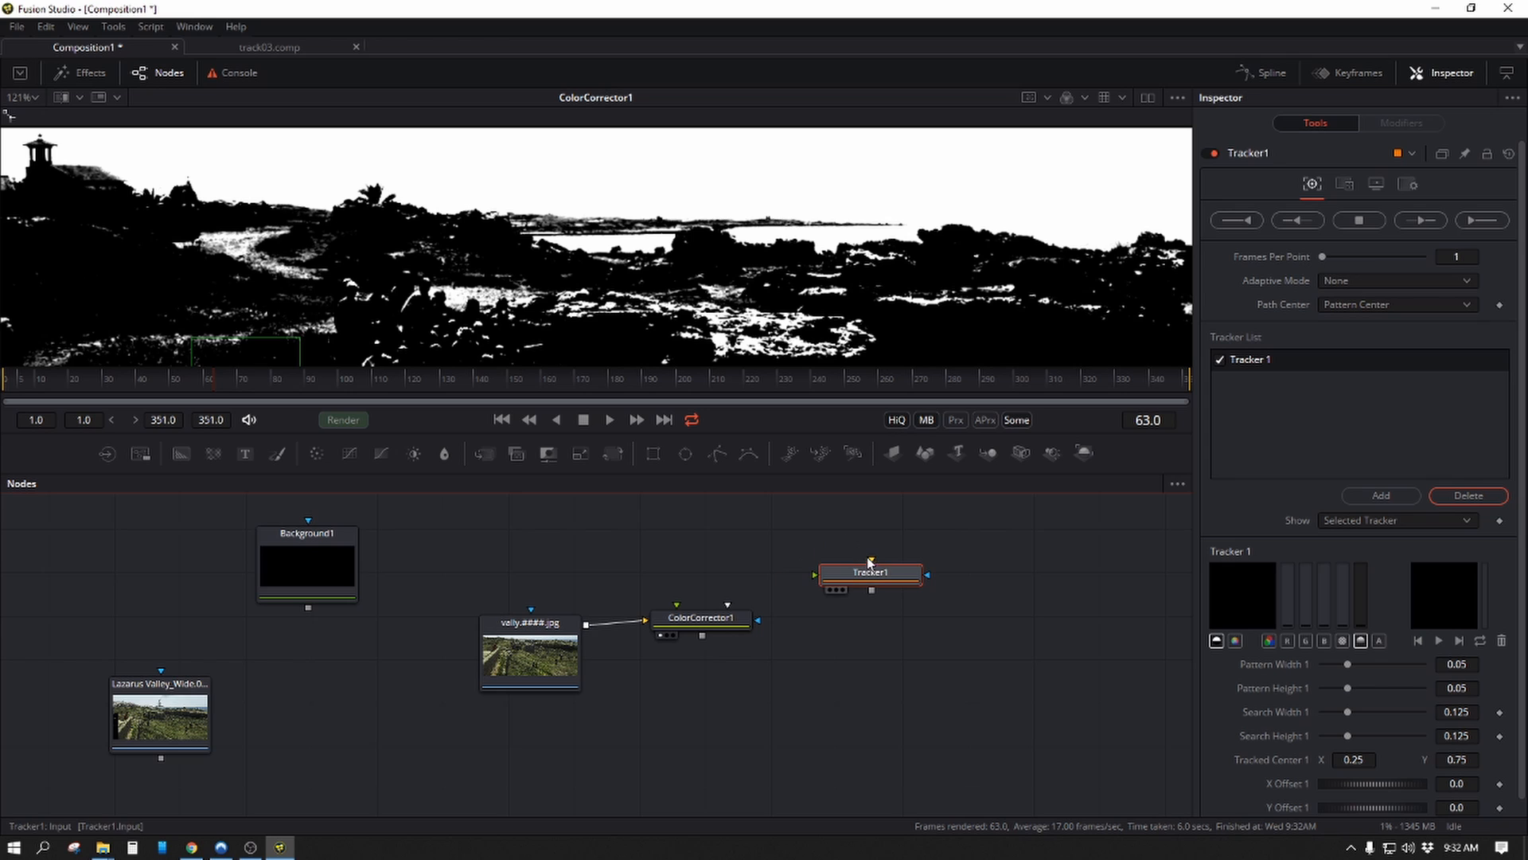
pyautogui.moveTo(872, 560); pyautogui.dragTo(883, 608)
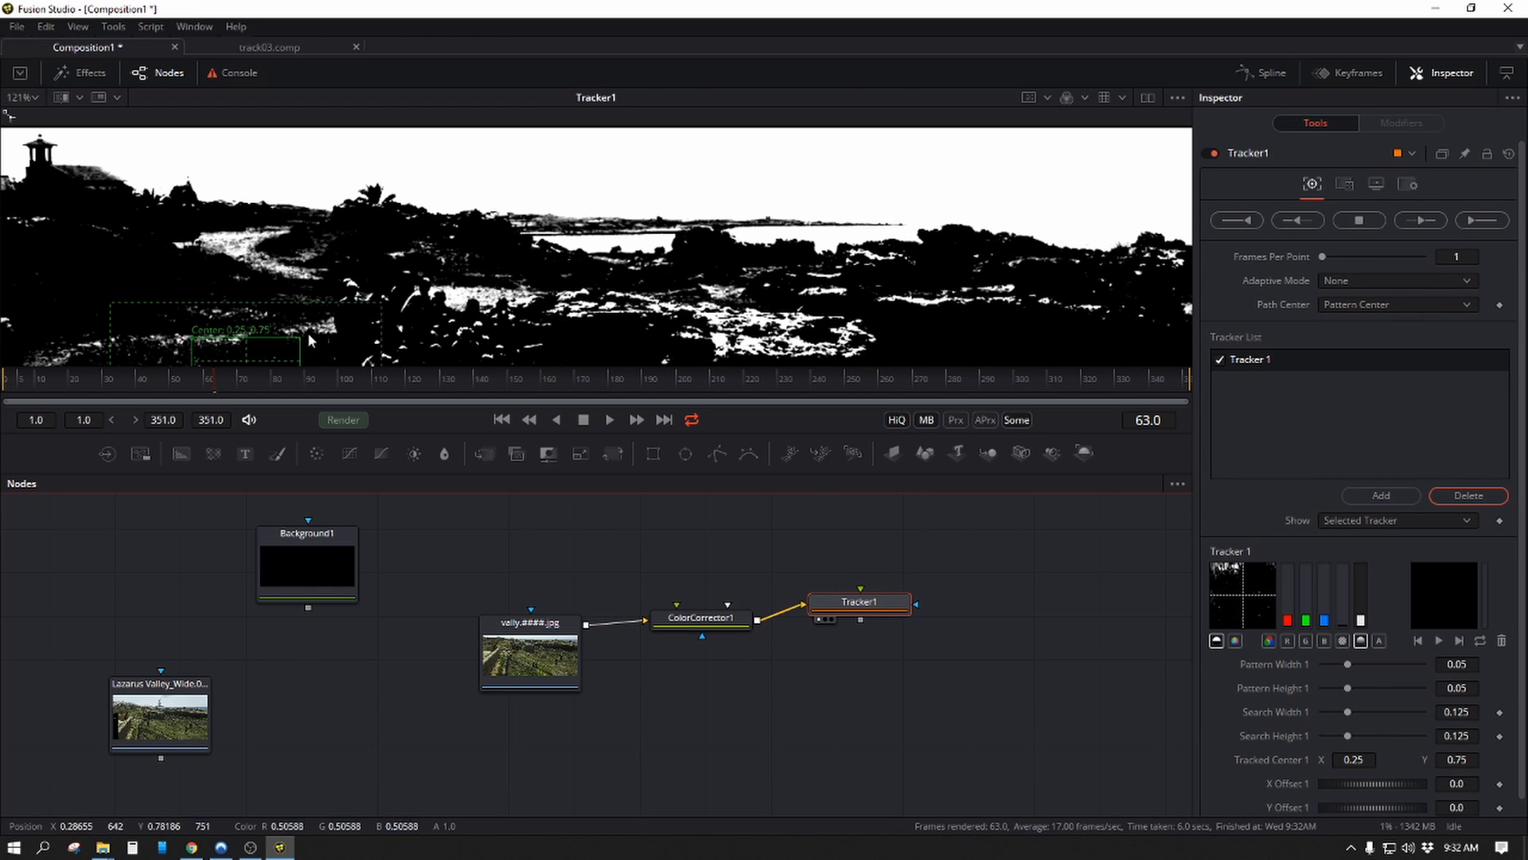
# At frame 150, place Tracker 1's pattern over the small structure on the distant headland and track forward to frame 351.
pyautogui.moveTo(197, 338); pyautogui.dragTo(715, 201)
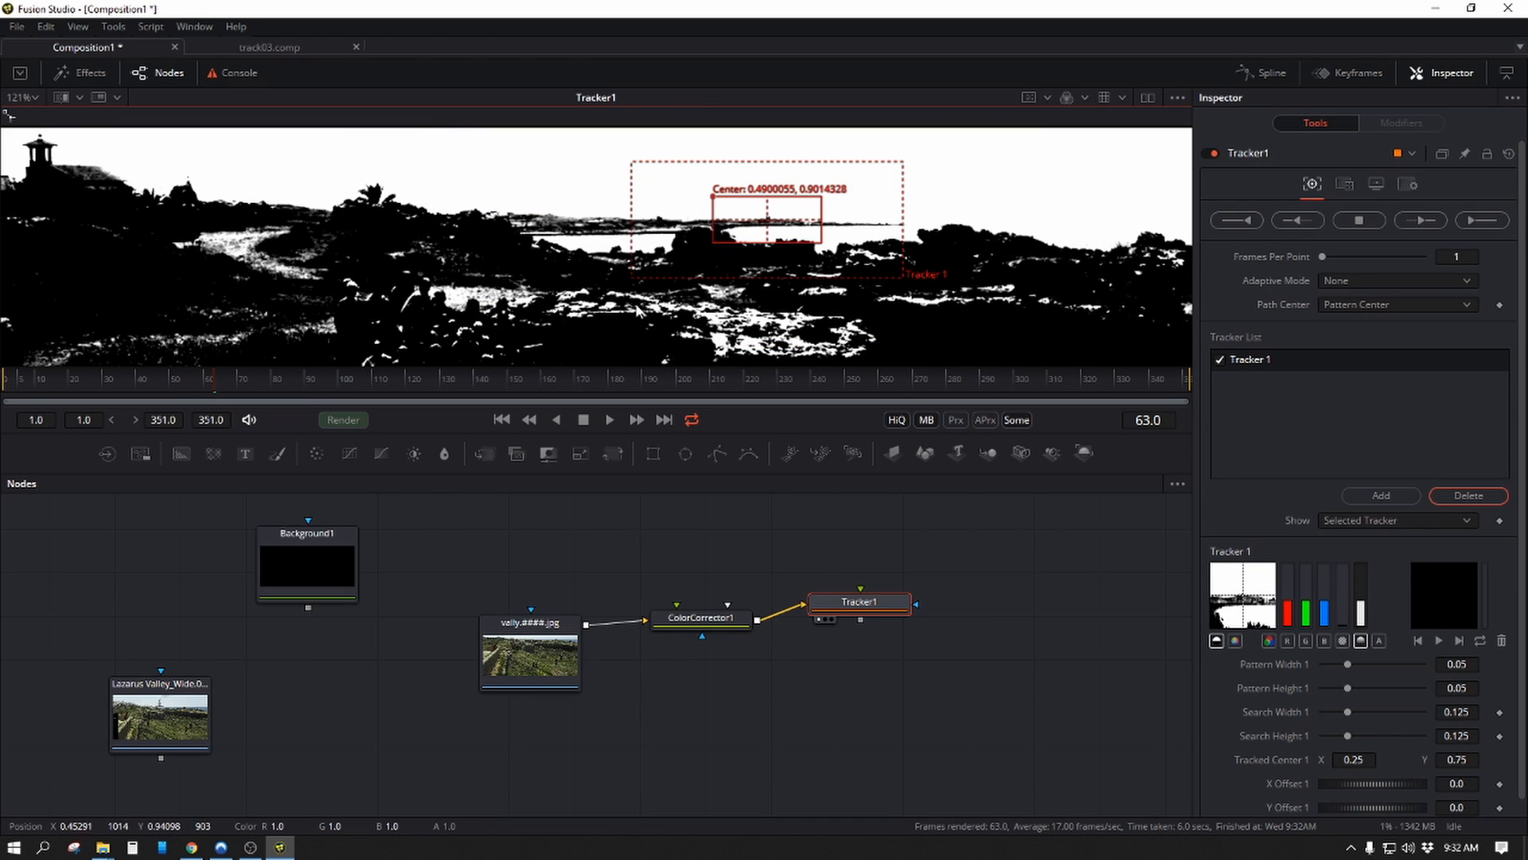
pyautogui.click(517, 382)
pyautogui.moveTo(517, 388); pyautogui.dragTo(511, 383)
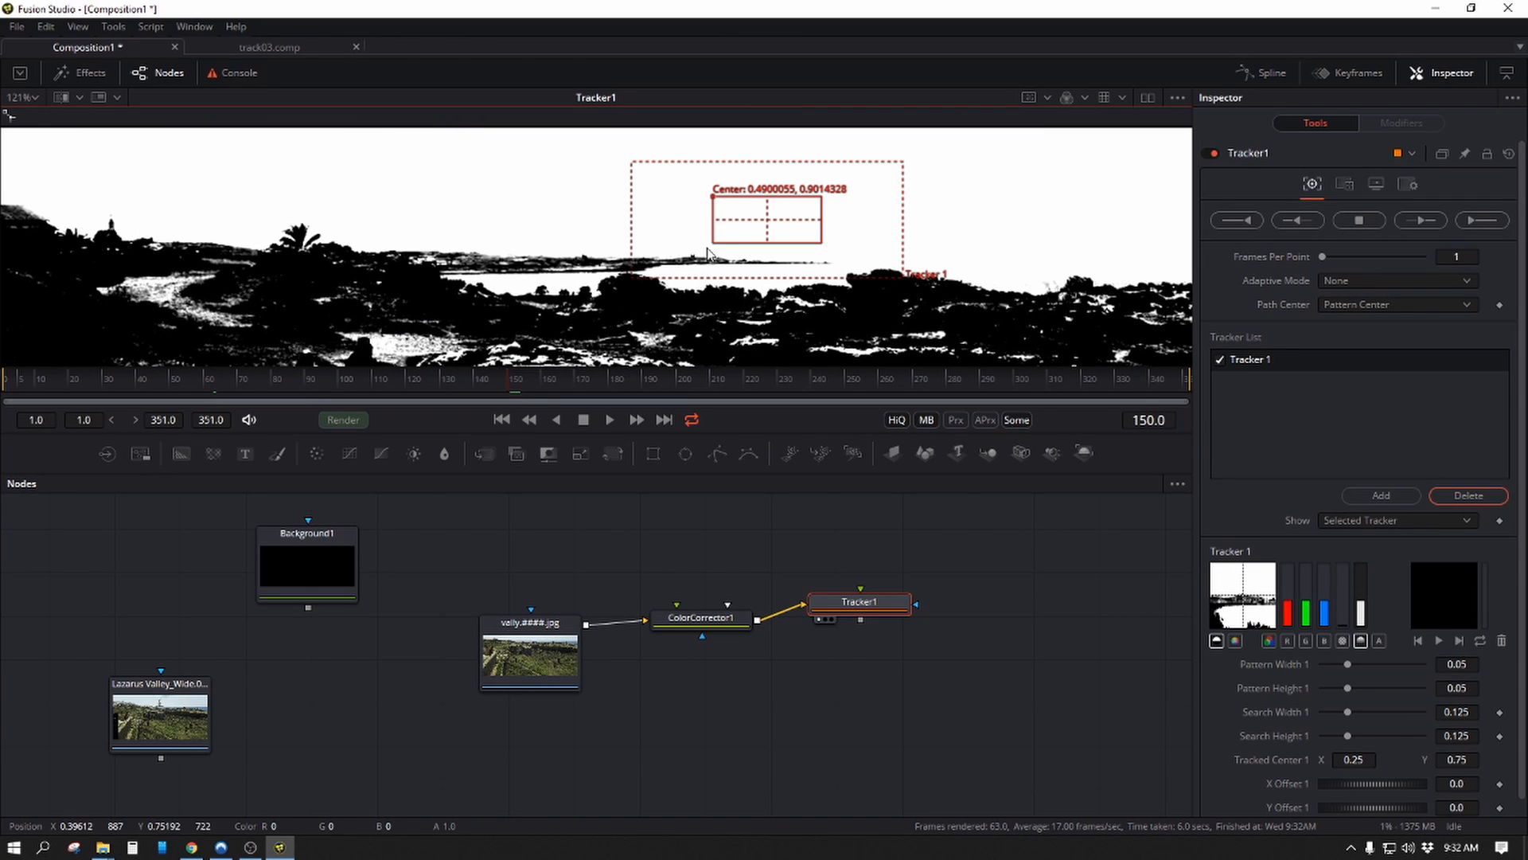
pyautogui.moveTo(714, 206); pyautogui.dragTo(637, 242)
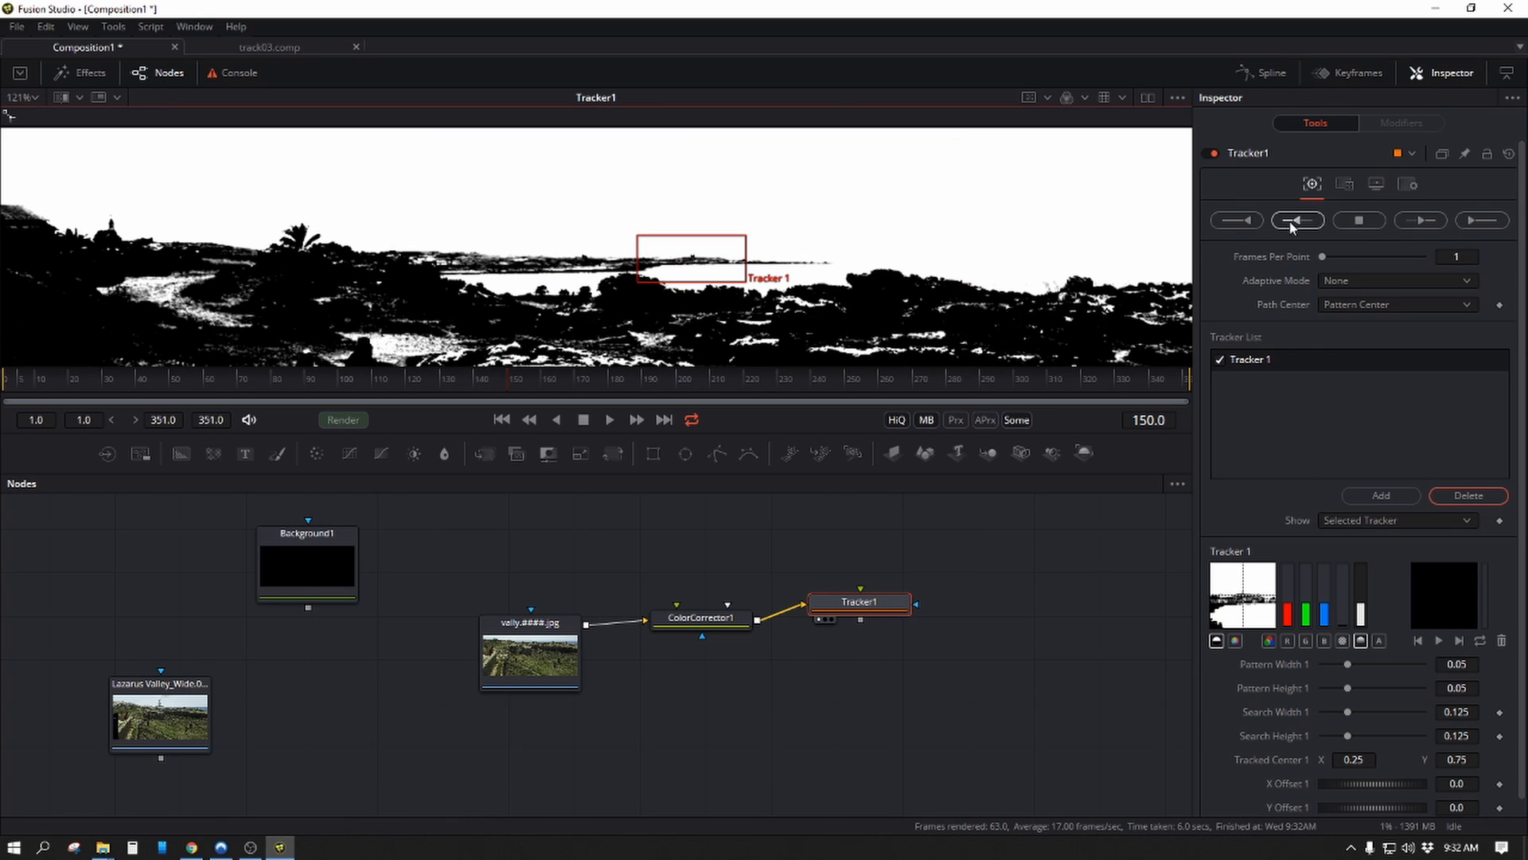
pyautogui.click(1421, 219)
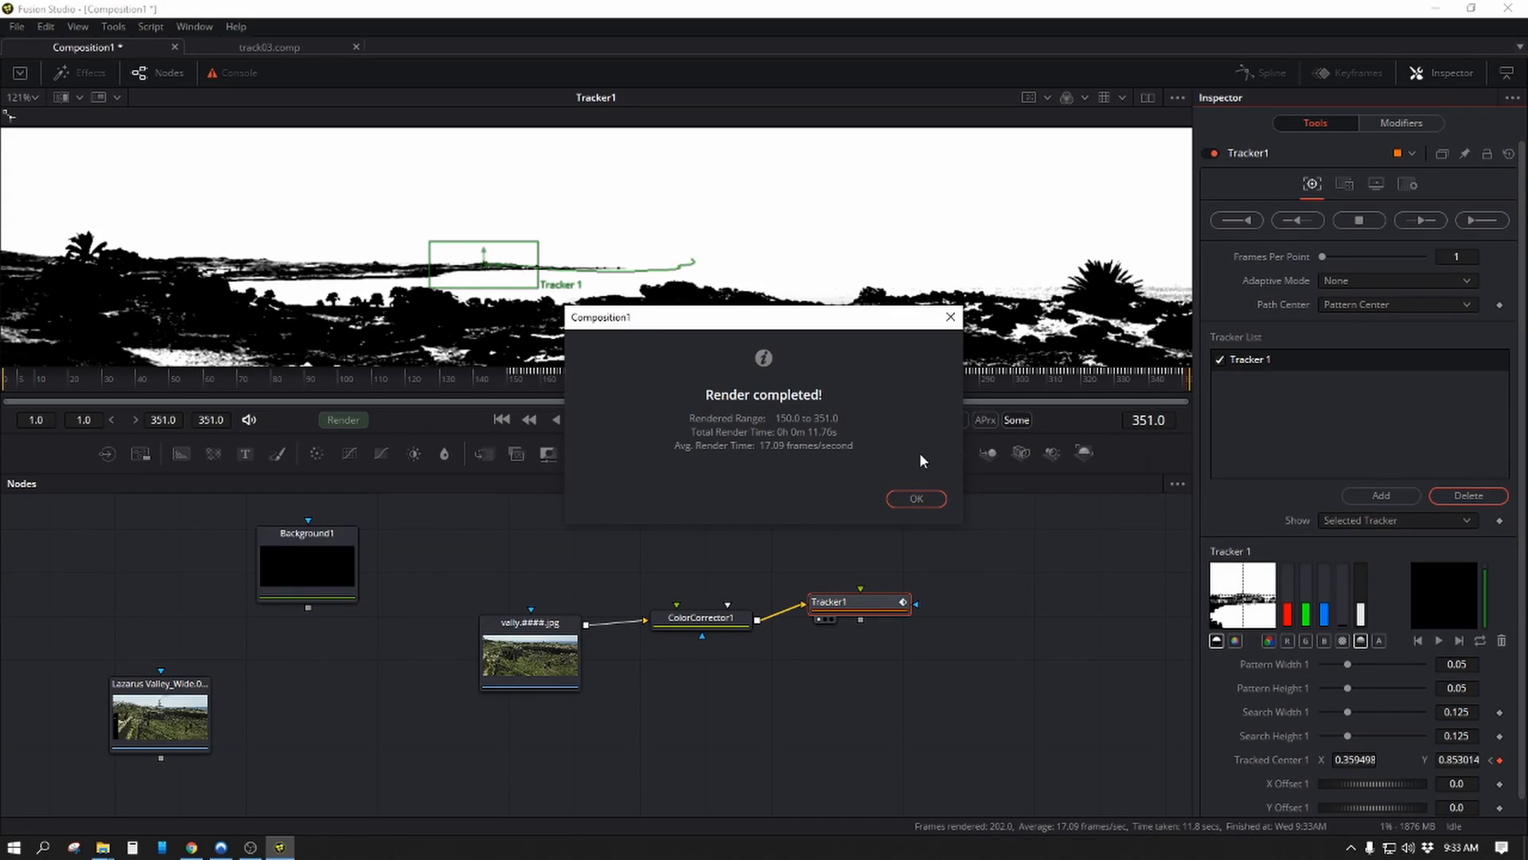
pyautogui.click(917, 499)
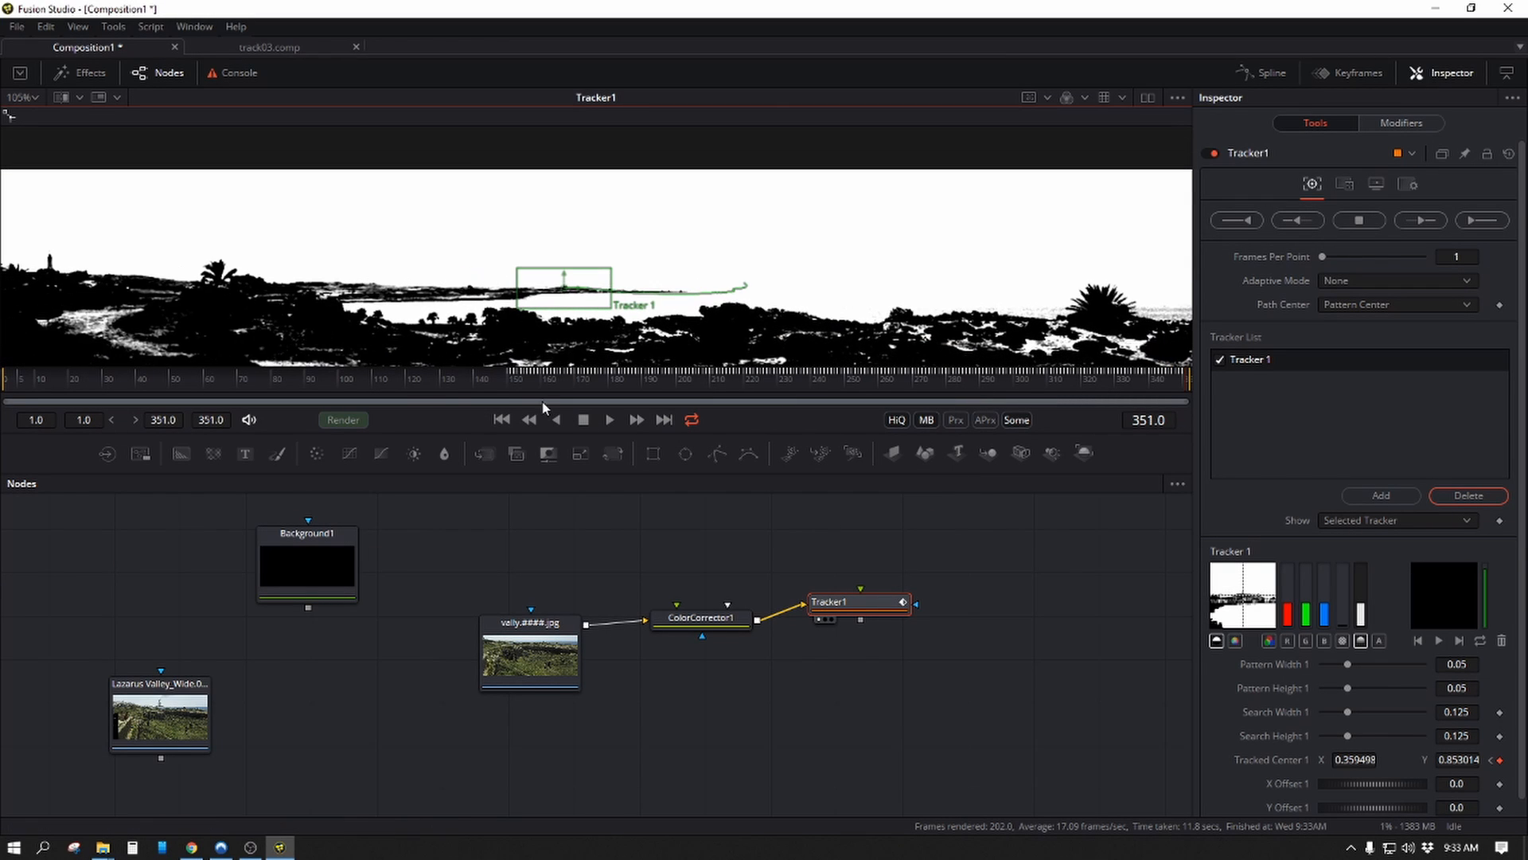
# Set the render start to frame 26 and track the headland backward from frame 150 to that start.
pyautogui.moveTo(503, 379); pyautogui.dragTo(91, 387)
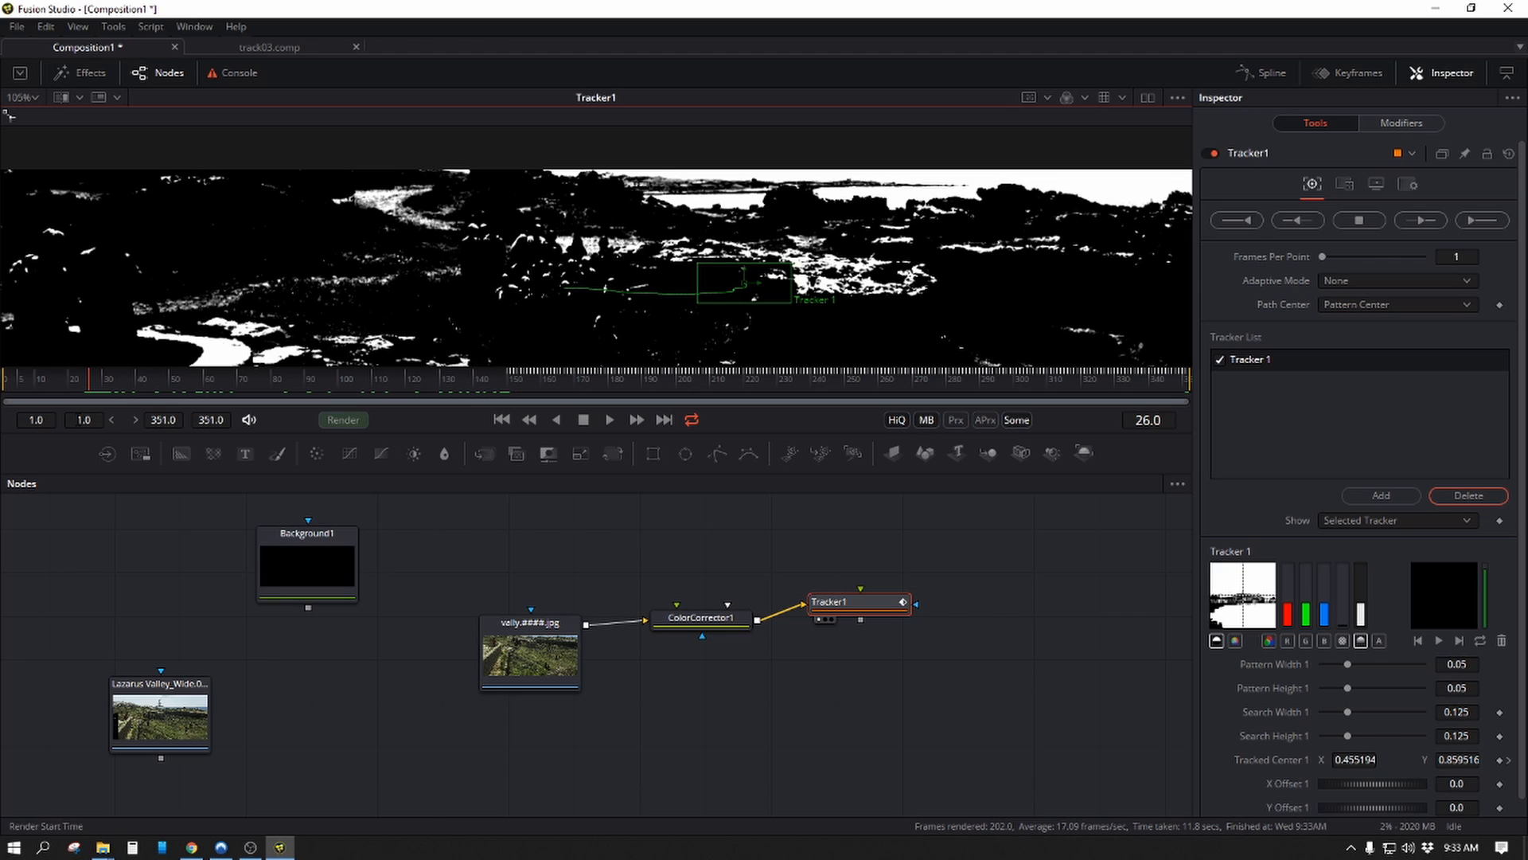
pyautogui.click(83, 418)
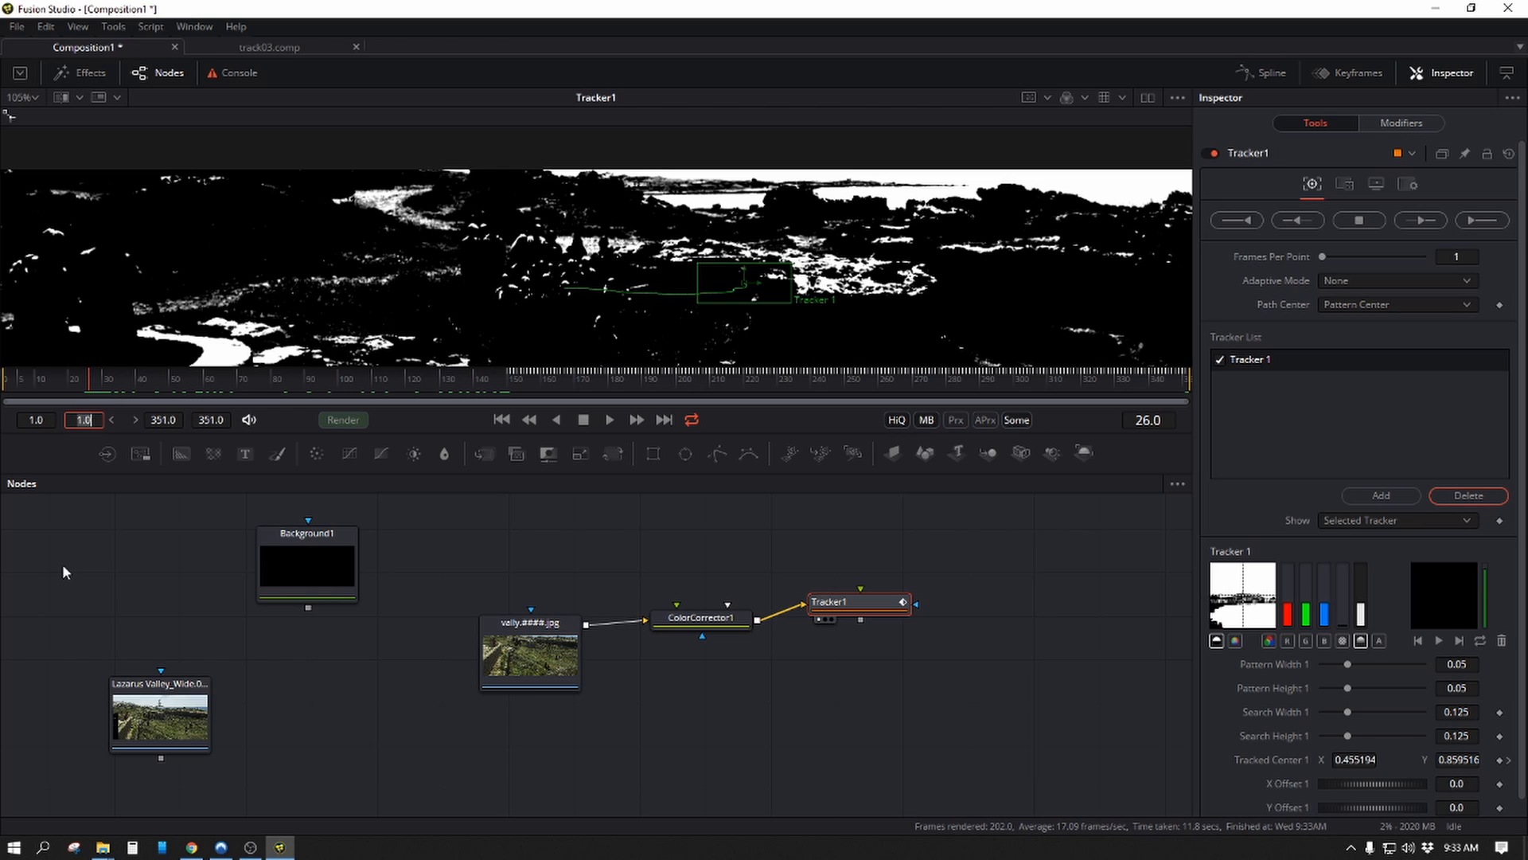
pyautogui.write('26')
pyautogui.press('Return')
pyautogui.click(506, 378)
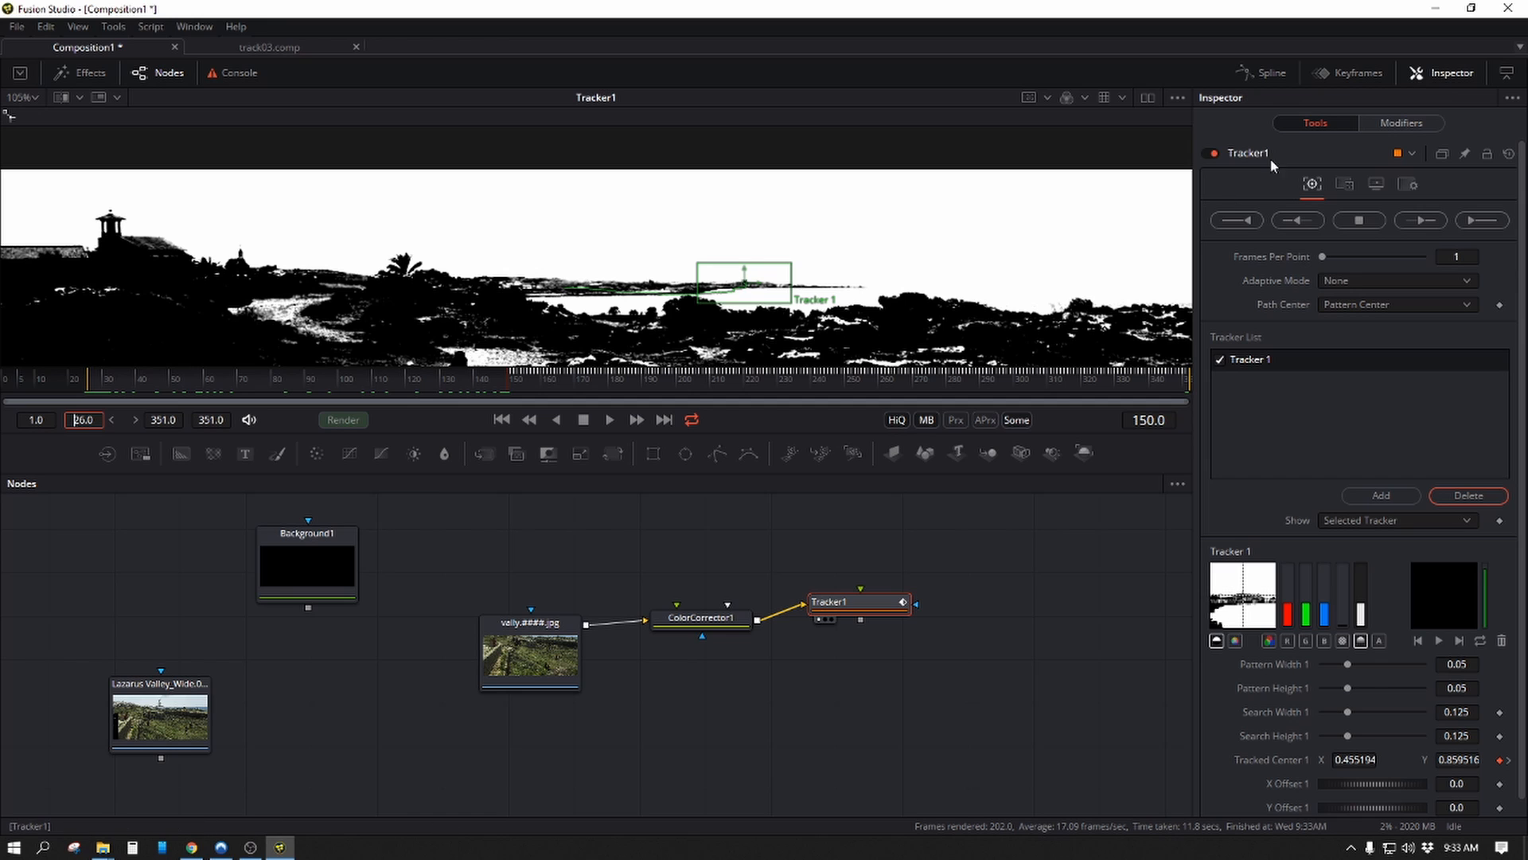
pyautogui.click(1305, 221)
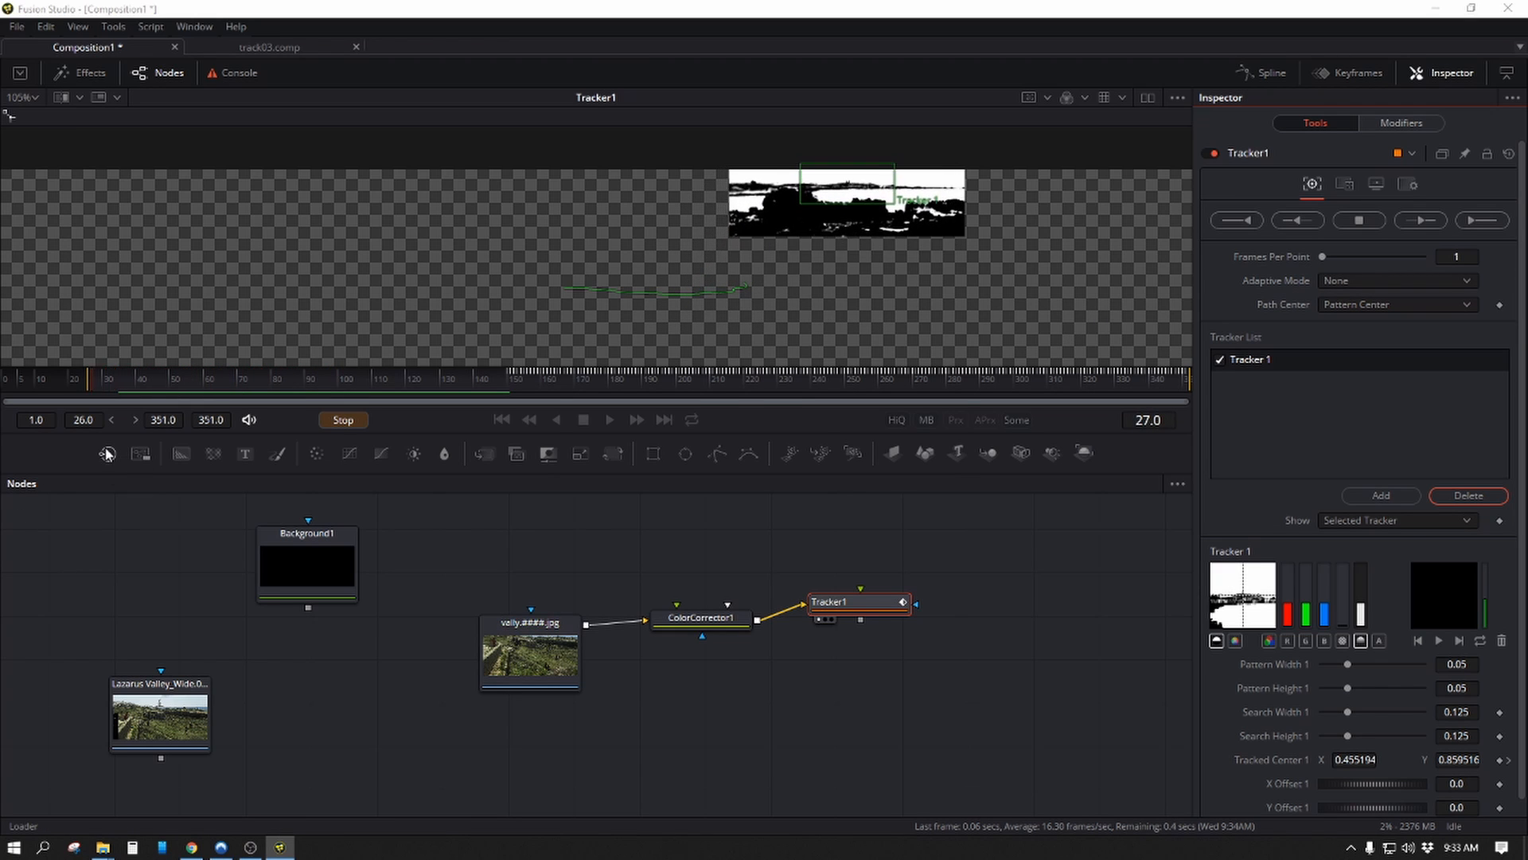
pyautogui.click(935, 504)
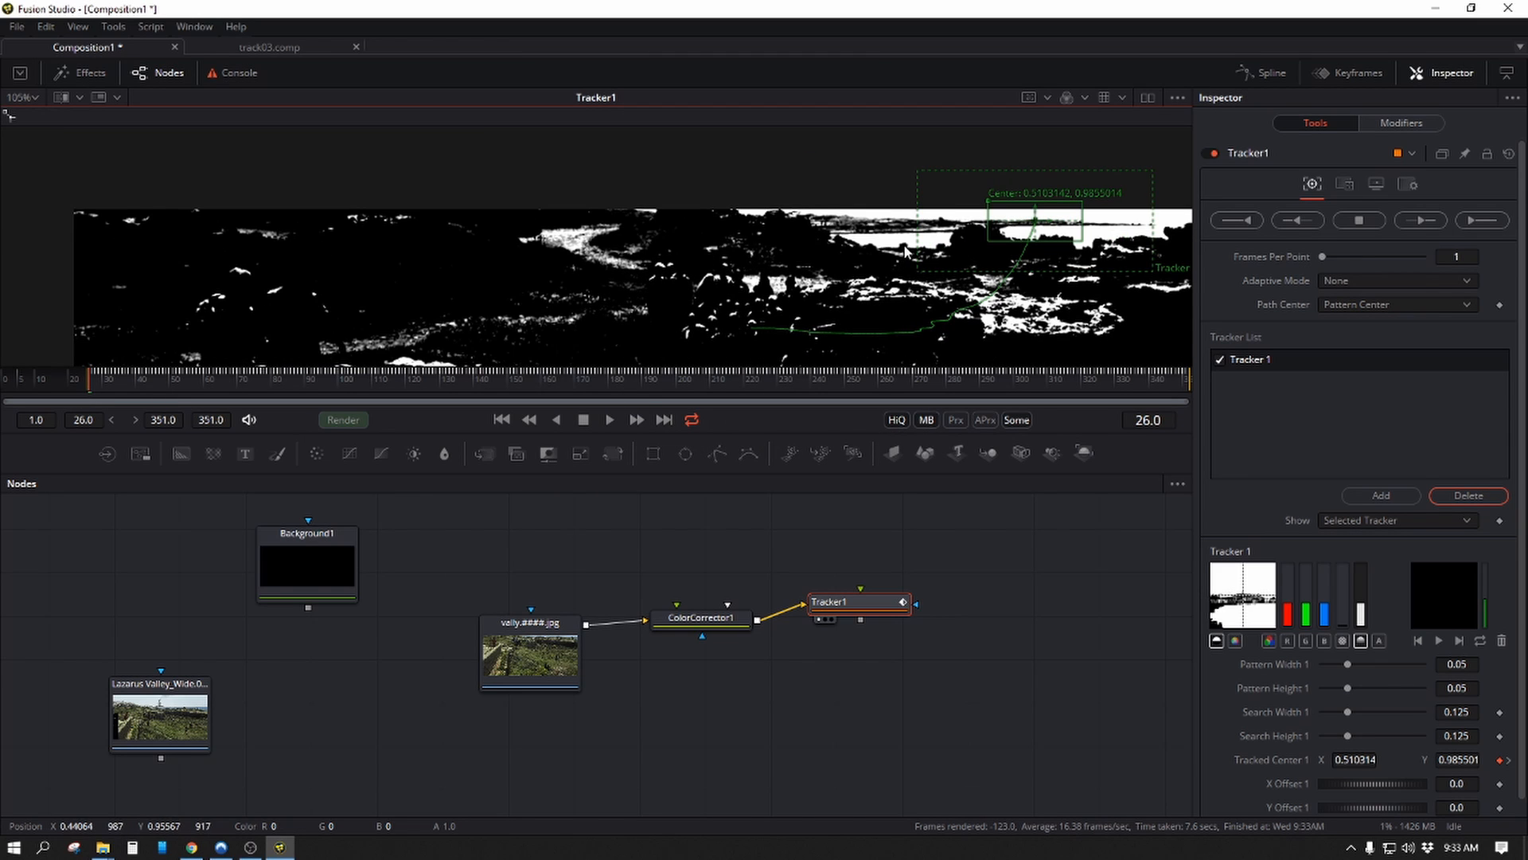
# Set the render start to frame 16 and track the headland backward from frame 26 to that start.
pyautogui.moveTo(67, 375); pyautogui.dragTo(57, 378)
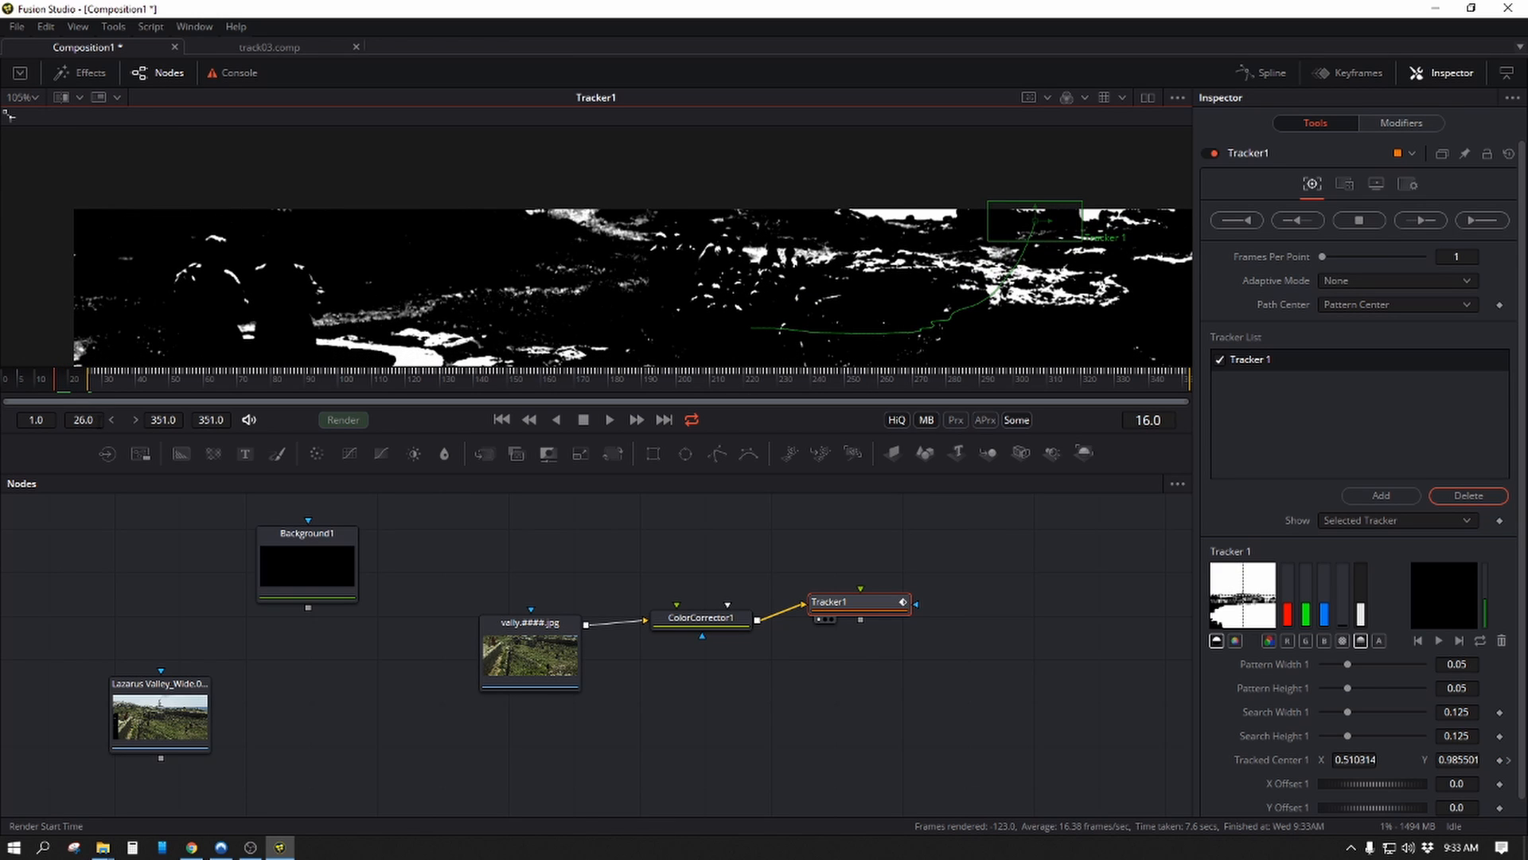
pyautogui.click(87, 419)
pyautogui.write('16')
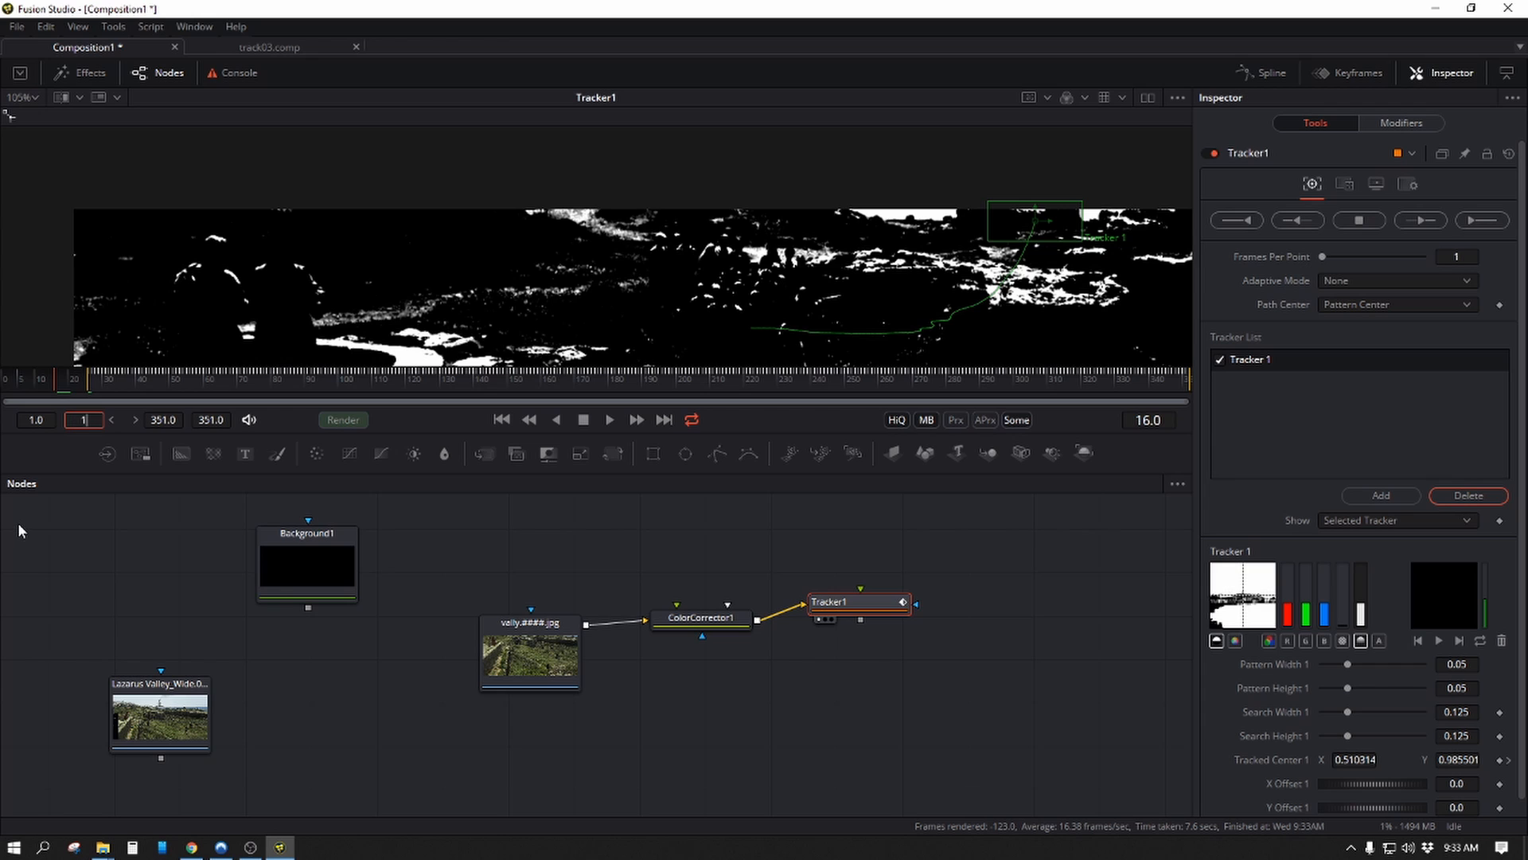
pyautogui.press('Return')
pyautogui.click(89, 375)
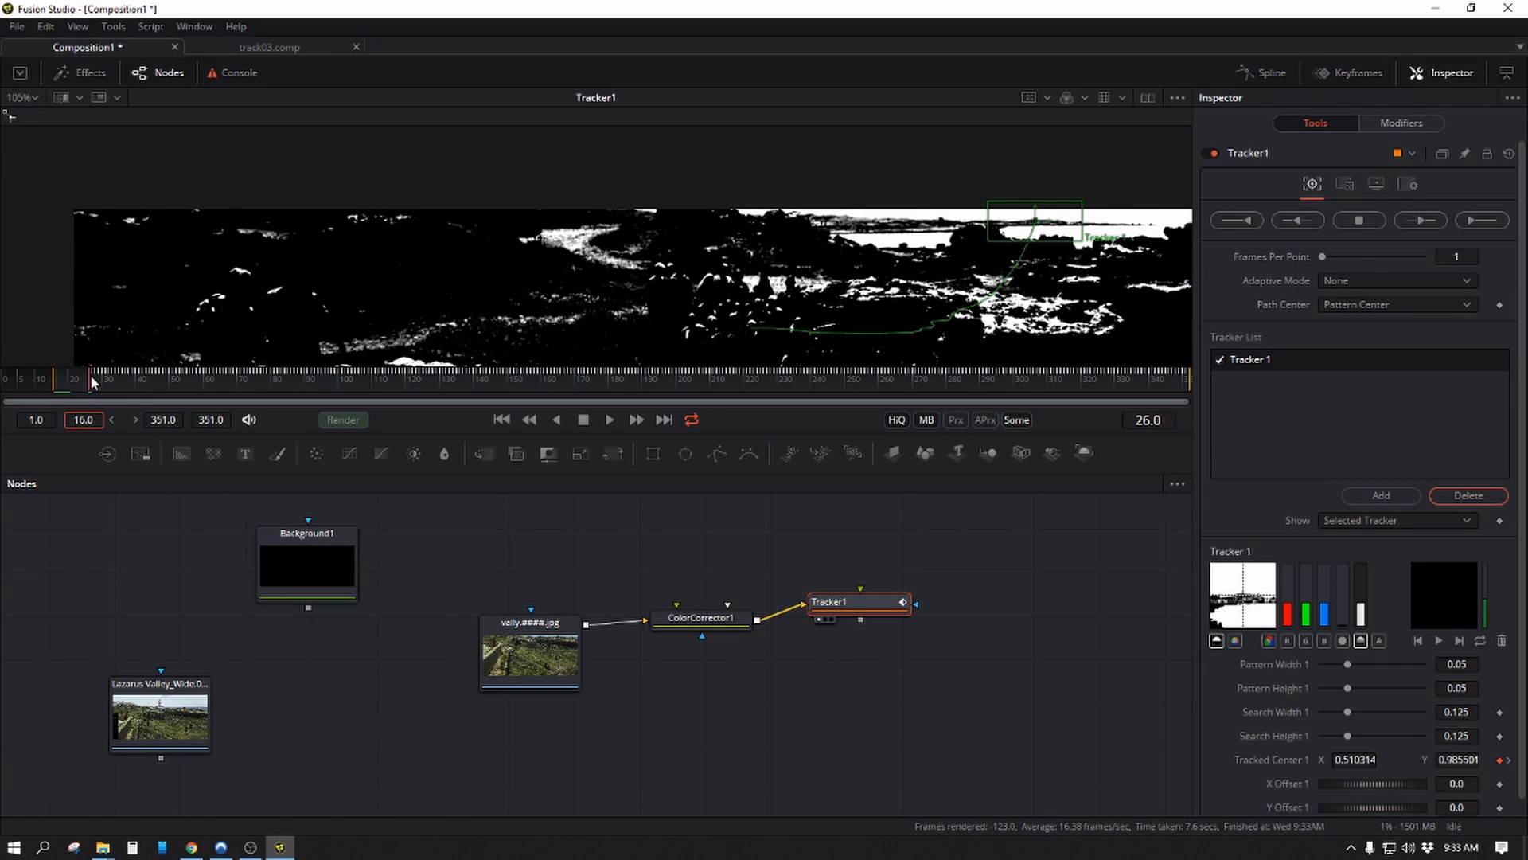
pyautogui.click(1316, 217)
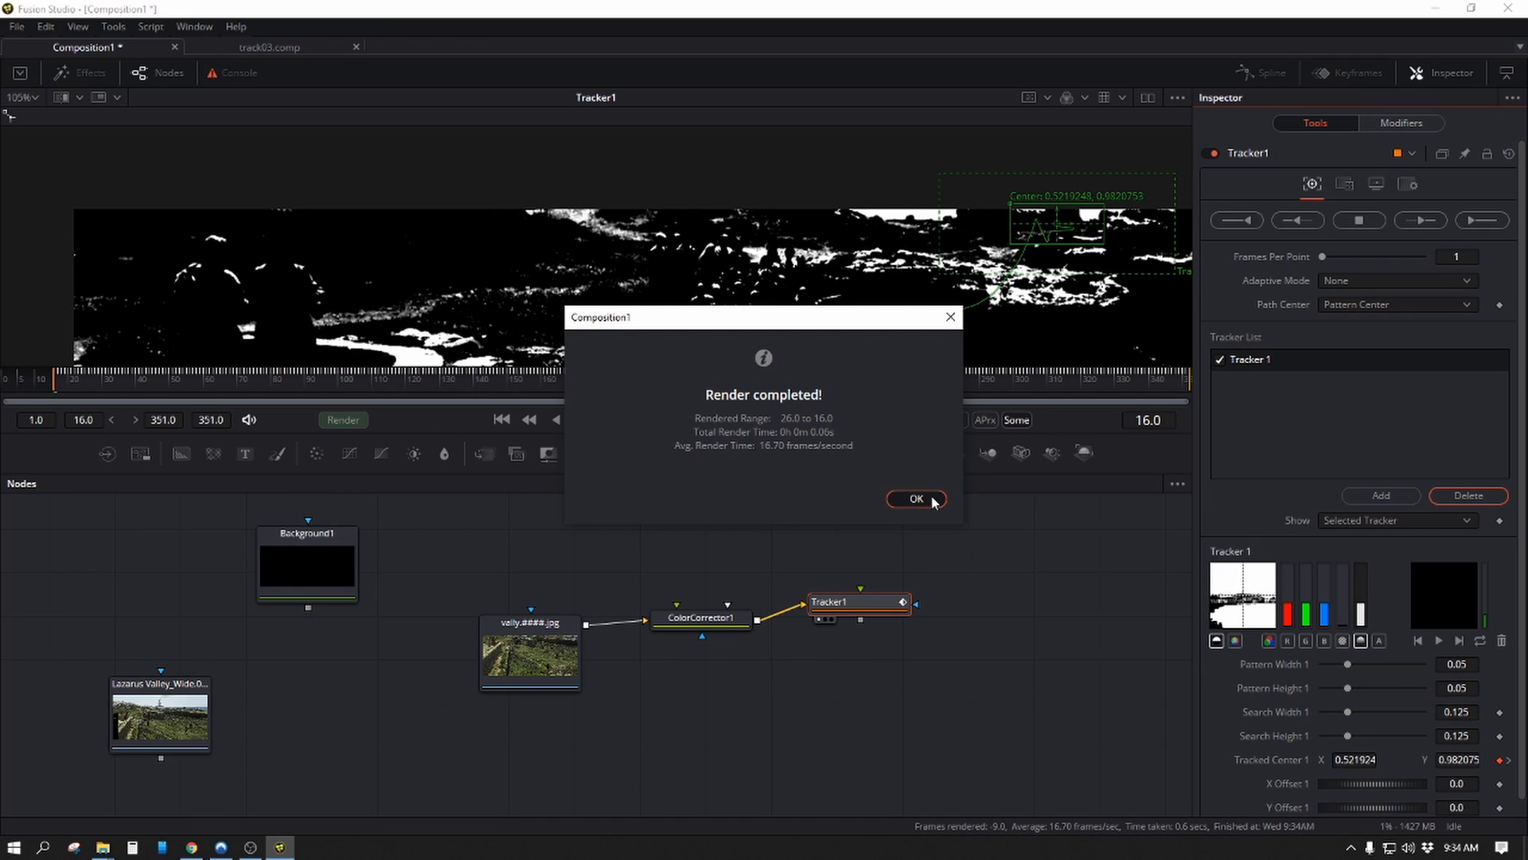
pyautogui.click(931, 500)
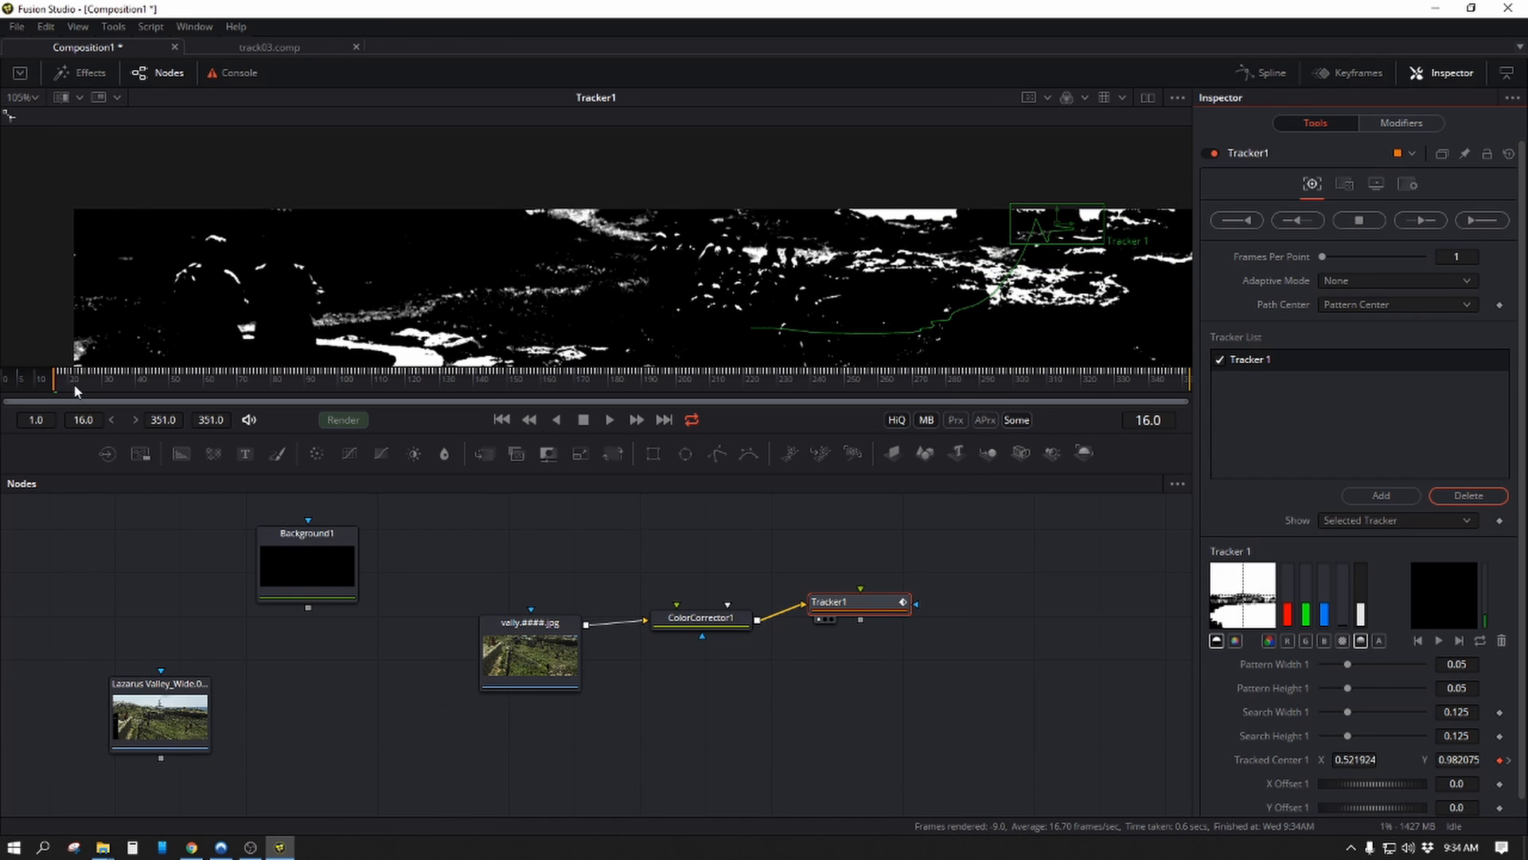
# At frame 26, set Path Center to Track Center (Append), move the pattern to the tree line left of the headland, and track backward to frame 16.
pyautogui.moveTo(74, 386); pyautogui.dragTo(90, 386)
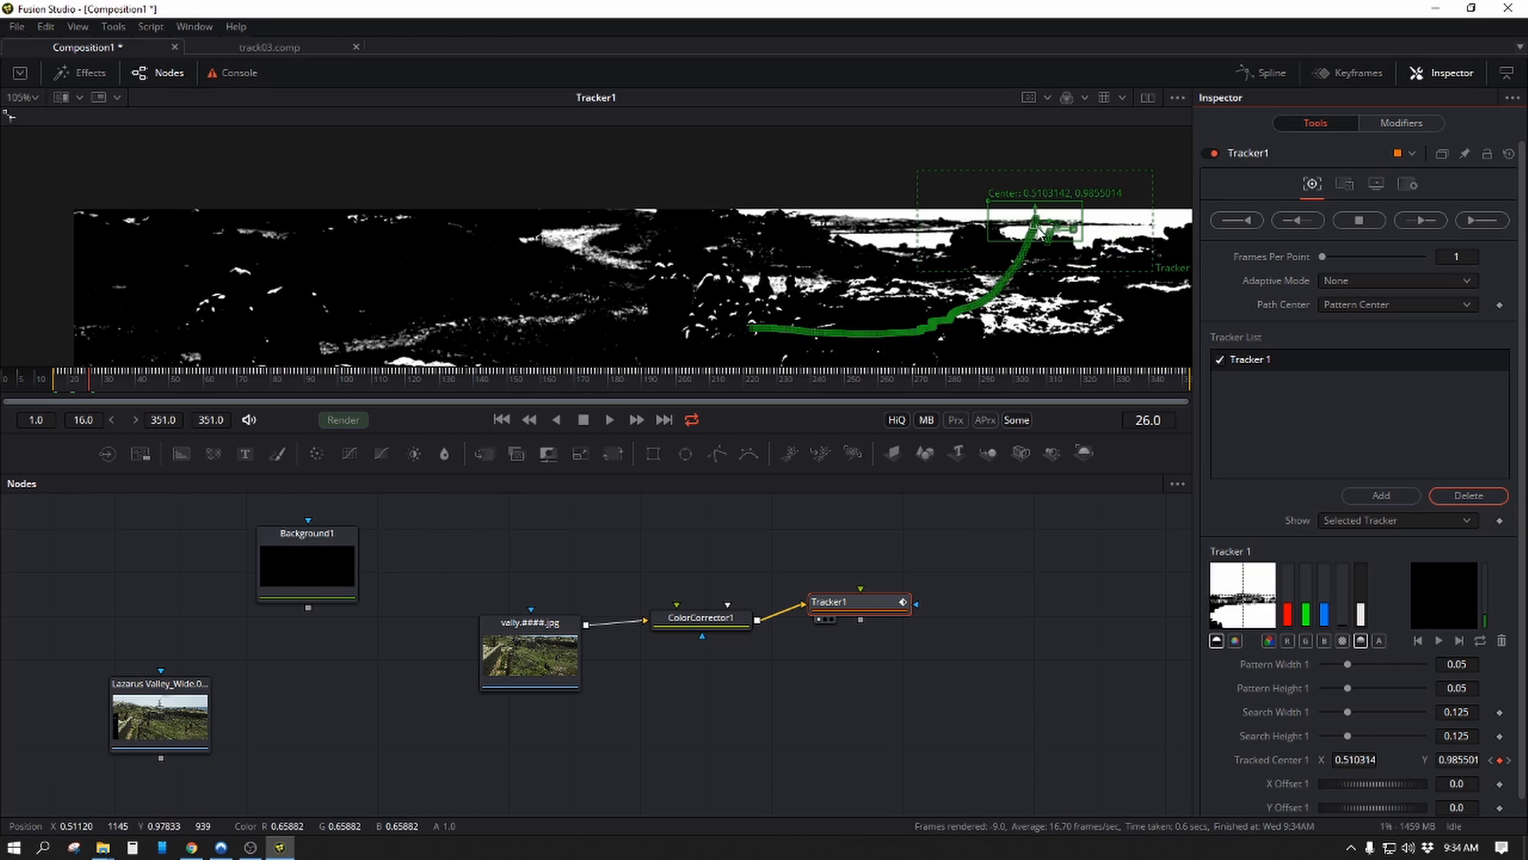
pyautogui.click(1382, 303)
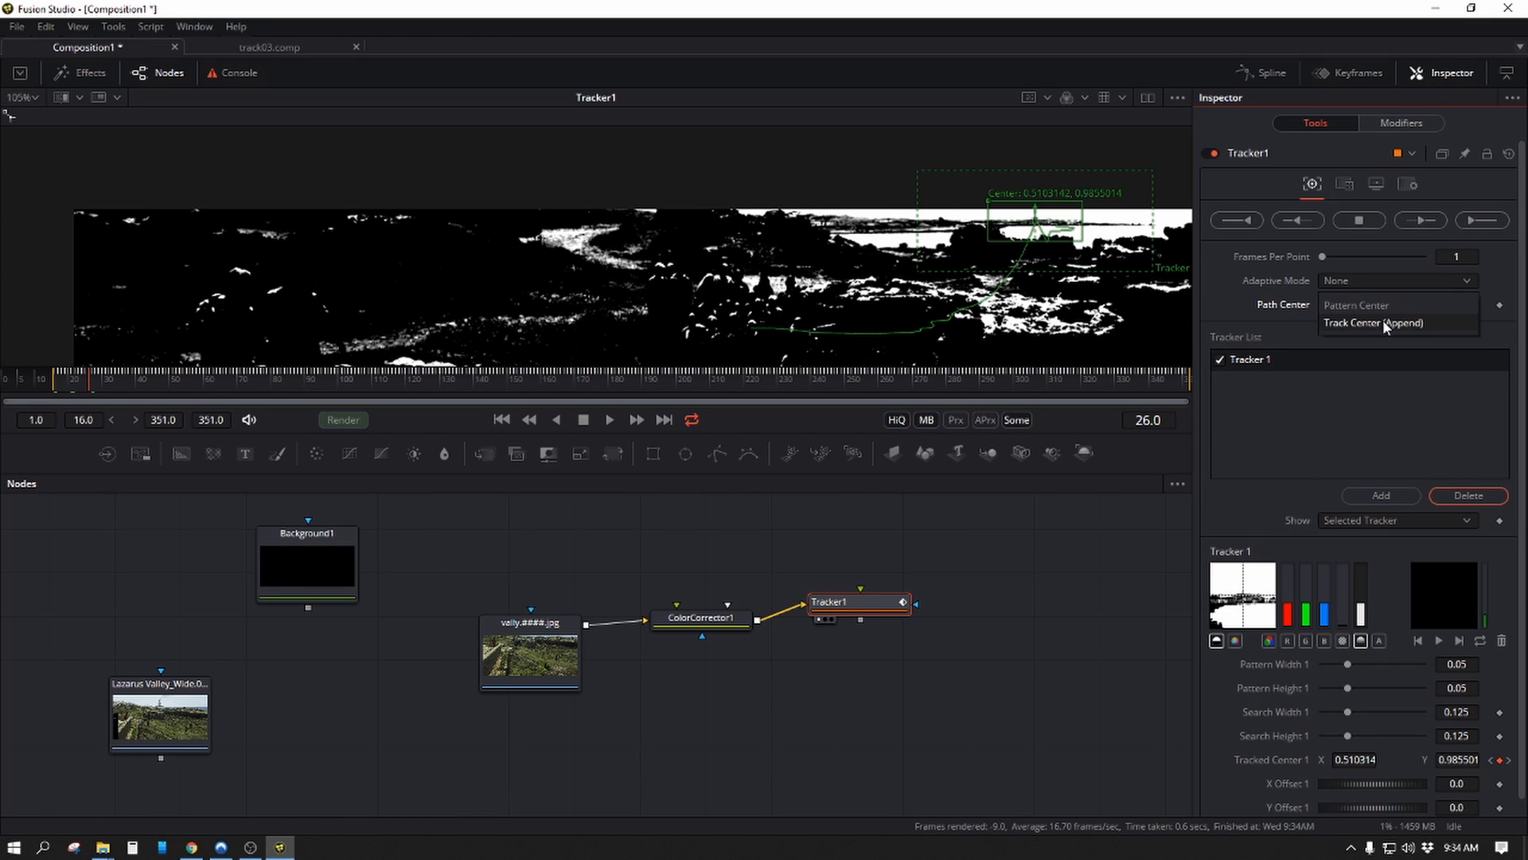
pyautogui.click(1382, 320)
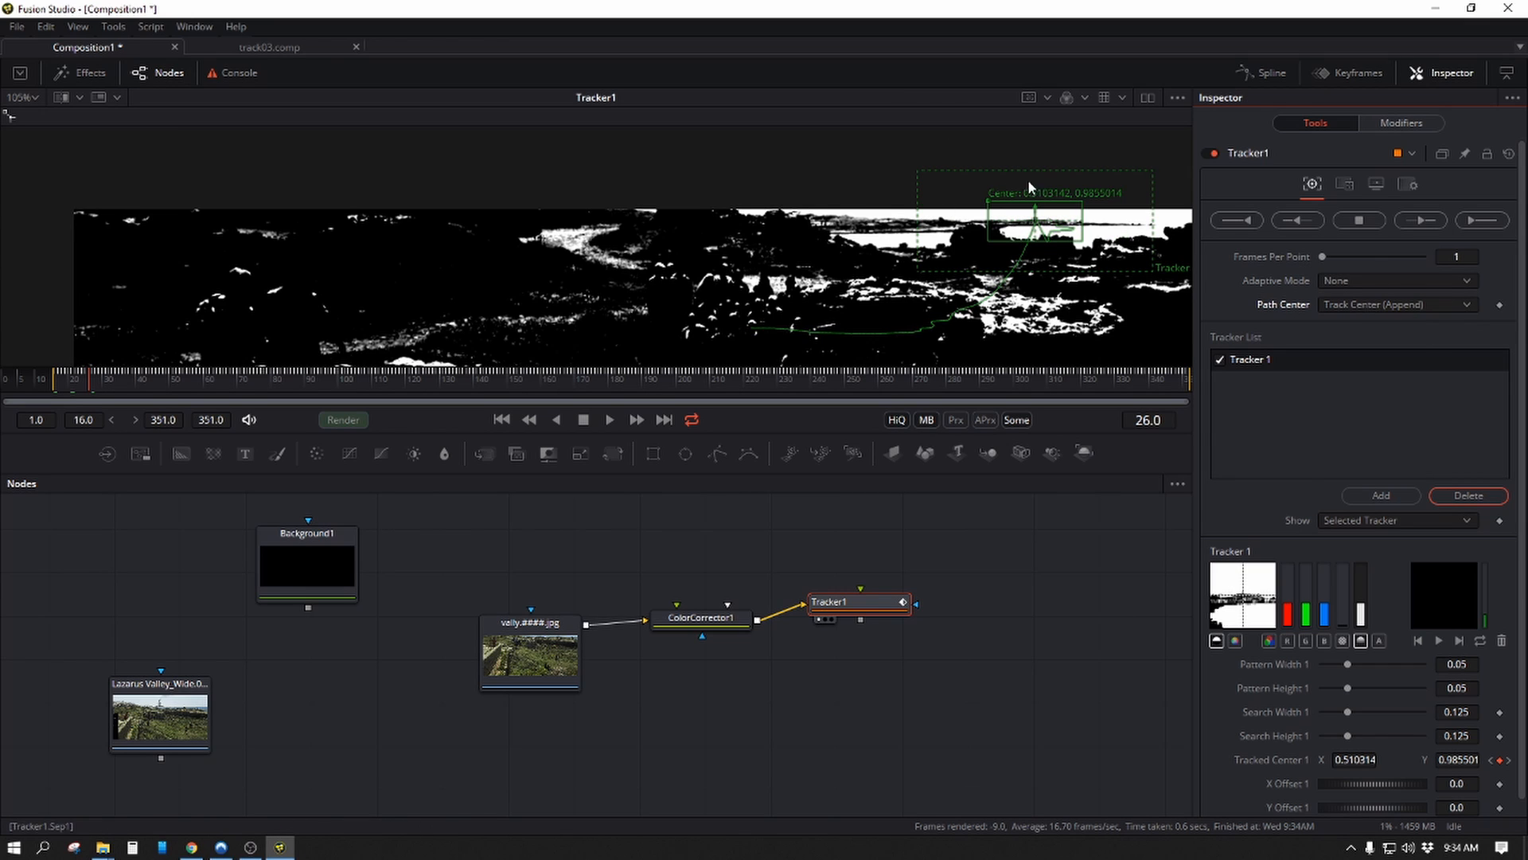
pyautogui.moveTo(988, 206); pyautogui.dragTo(853, 231)
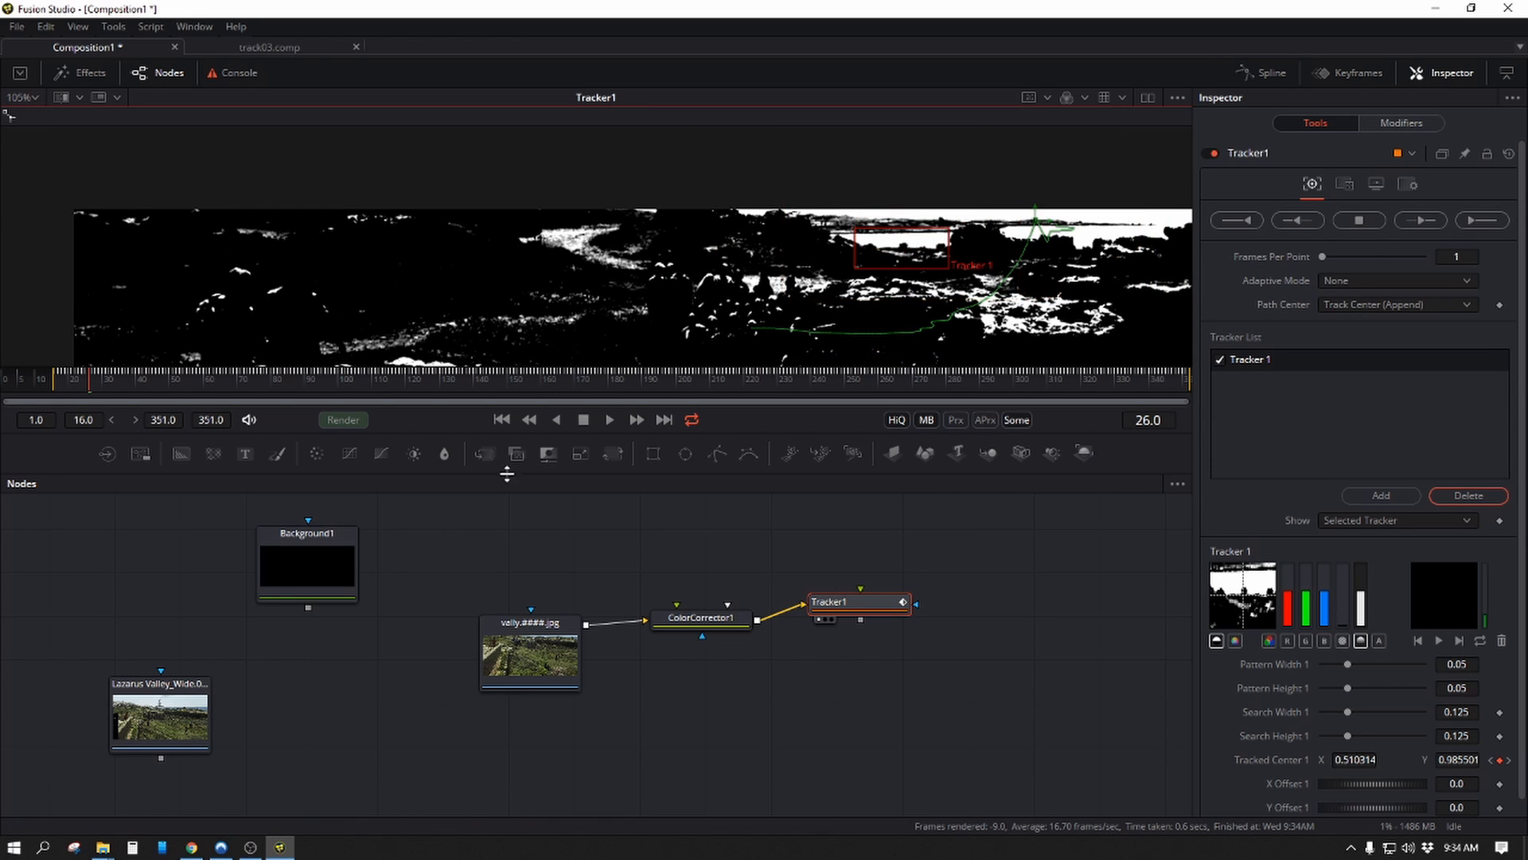
pyautogui.click(1299, 220)
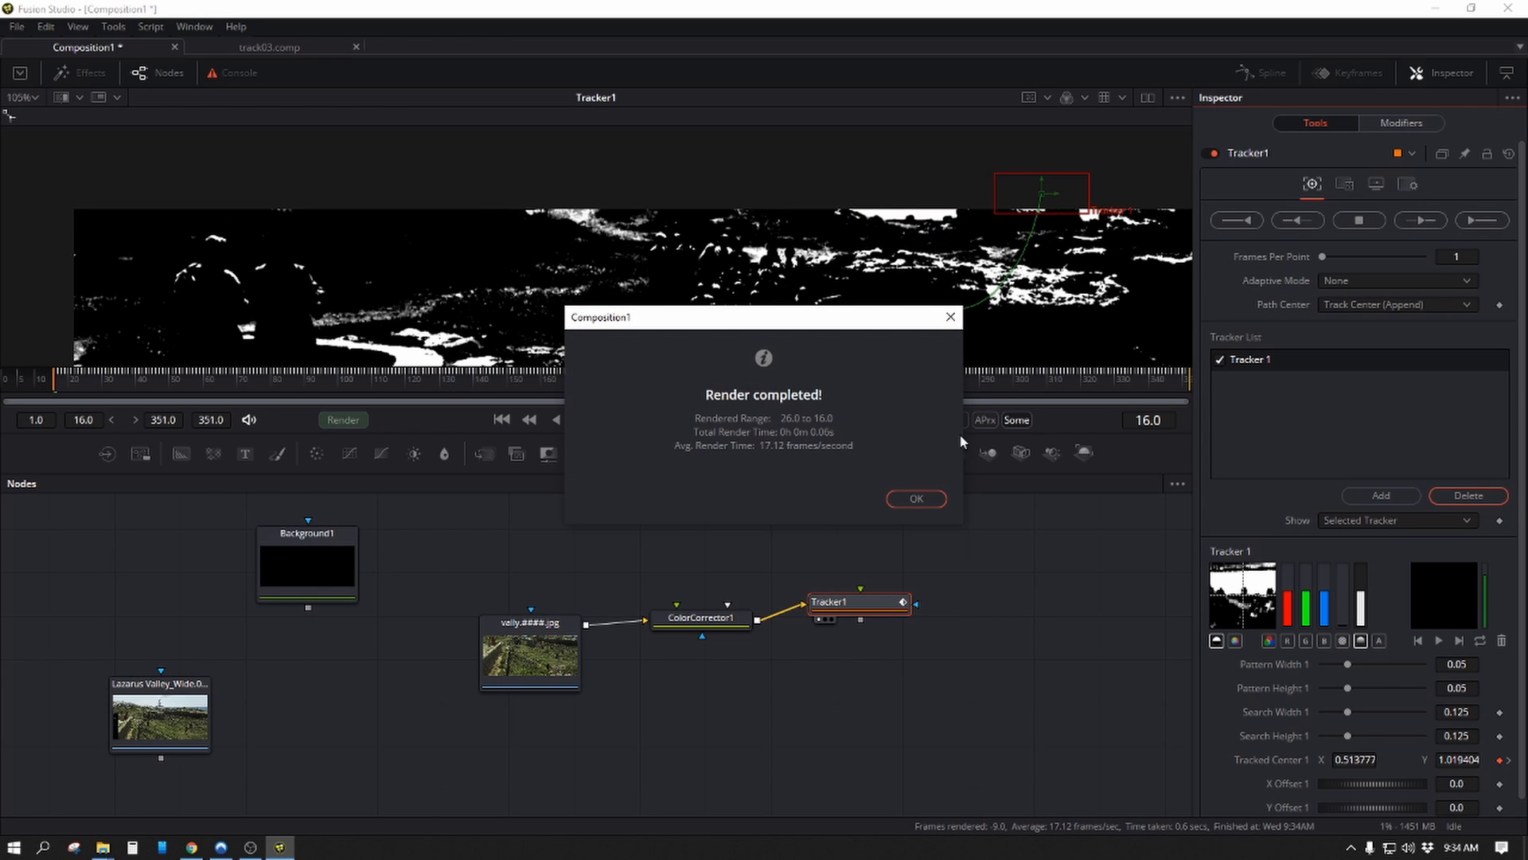
pyautogui.click(919, 500)
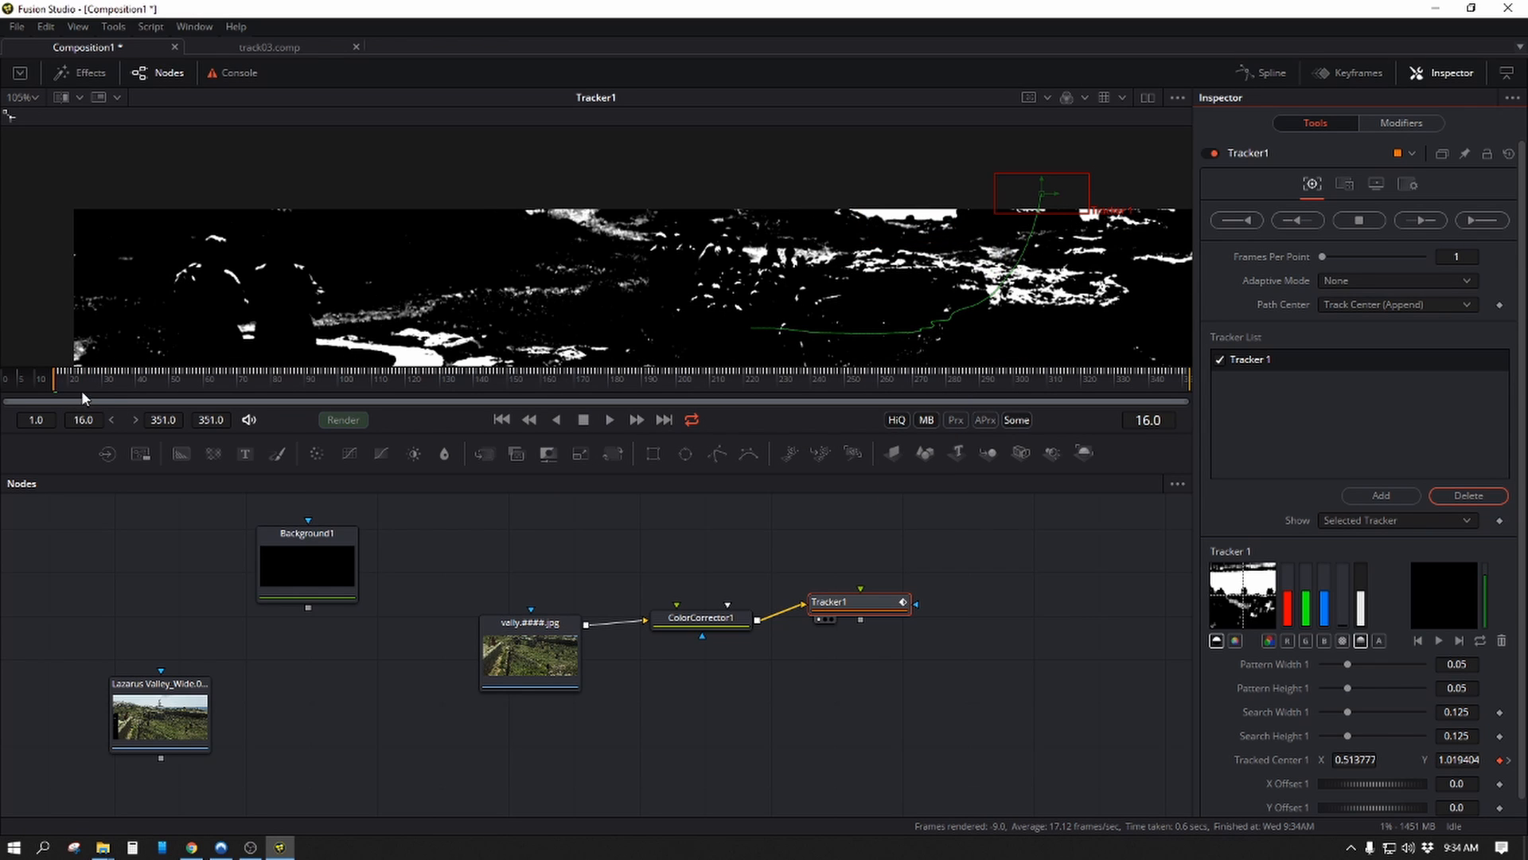
# Set the render start to frame 1, move the pattern onto the bright rocky patch below, and track backward from frame 16.
pyautogui.click(87, 421)
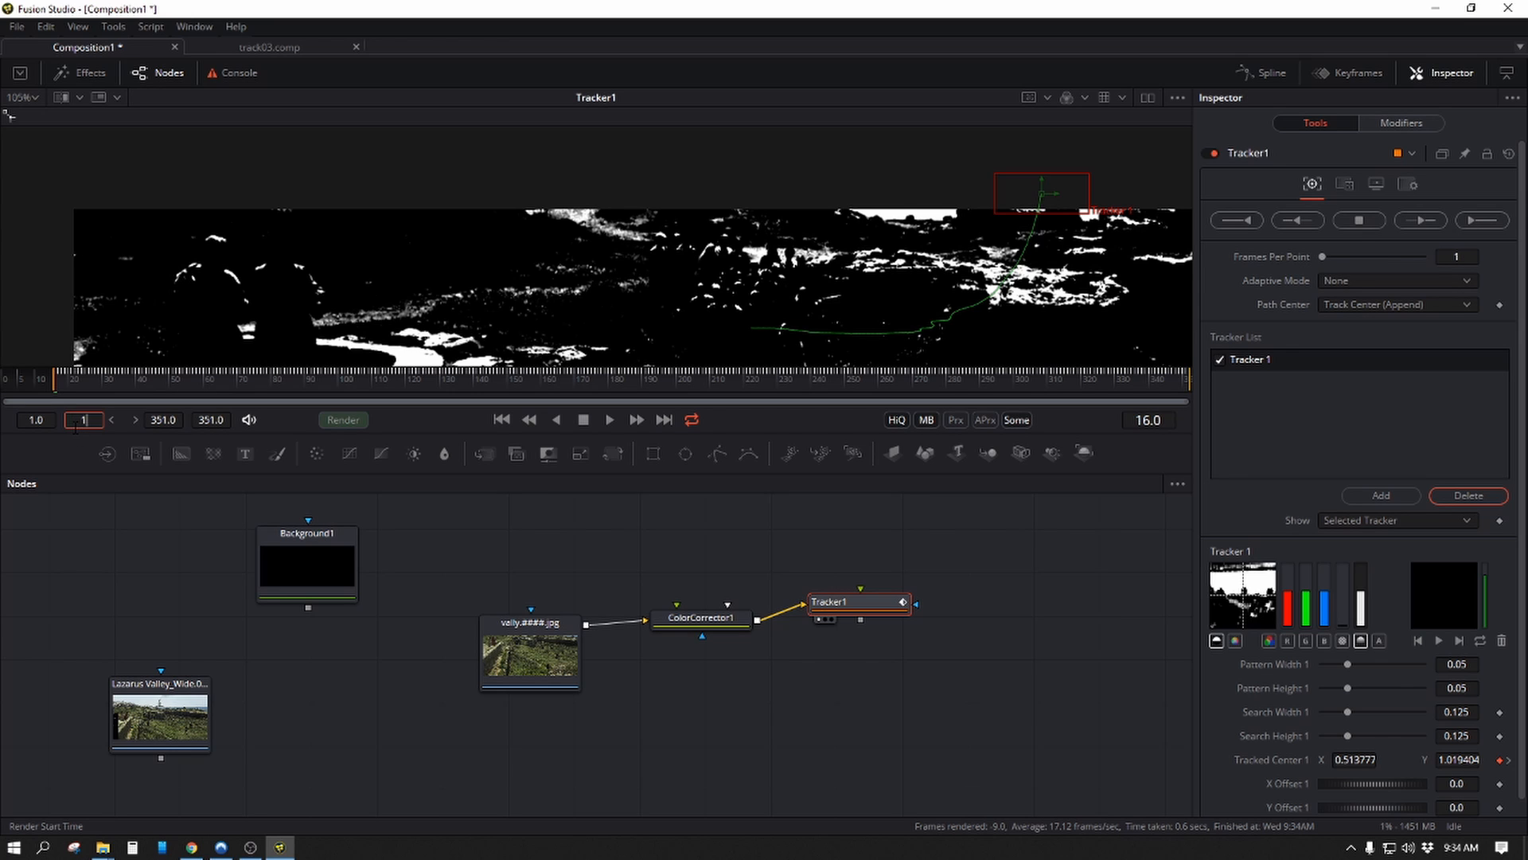
pyautogui.press('Return')
pyautogui.moveTo(901, 275); pyautogui.dragTo(670, 247)
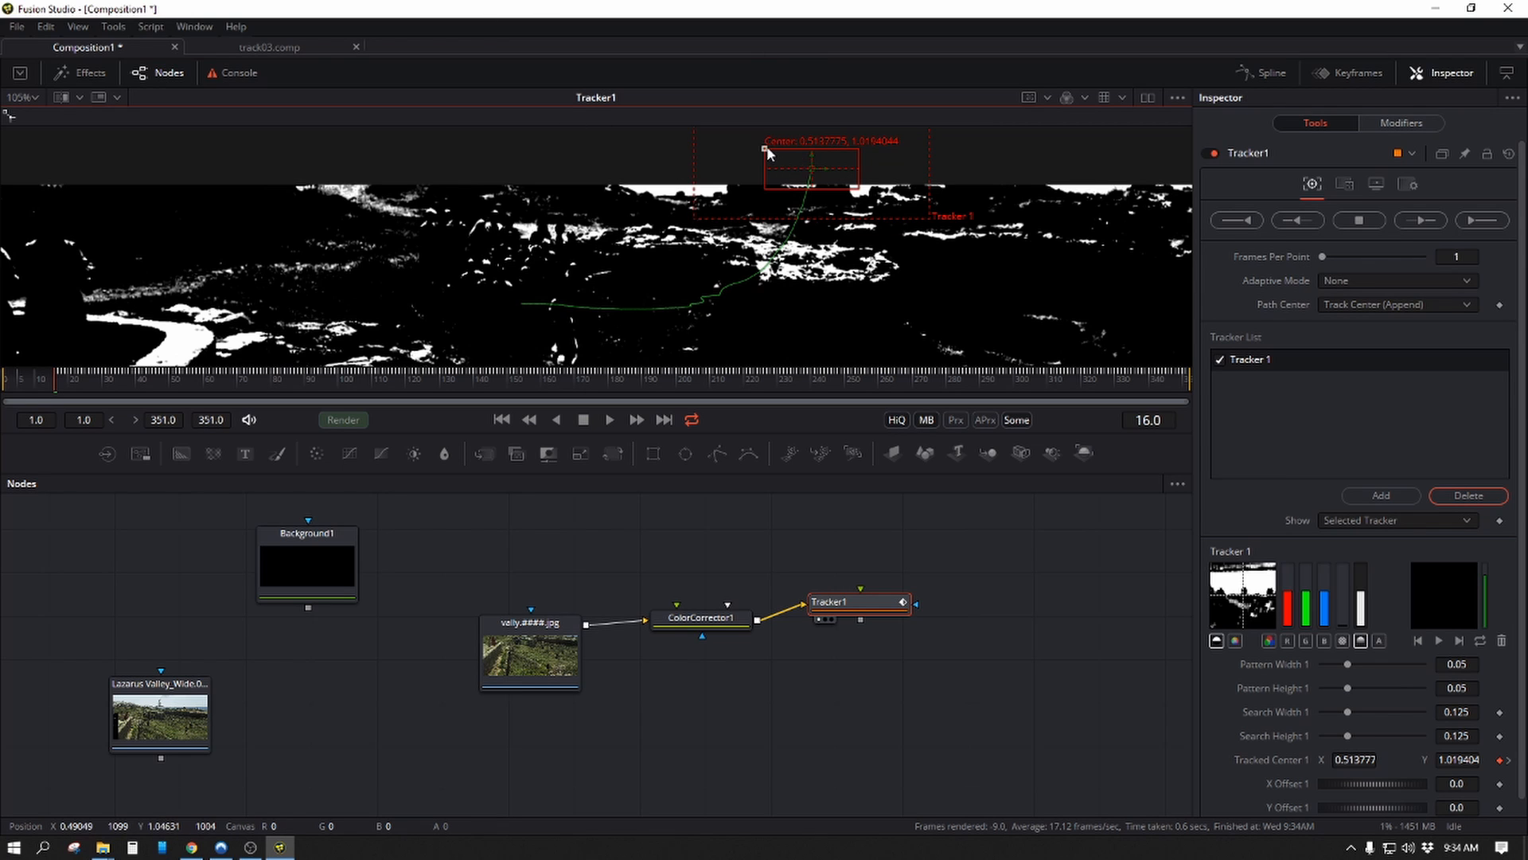
pyautogui.moveTo(767, 148); pyautogui.dragTo(761, 252)
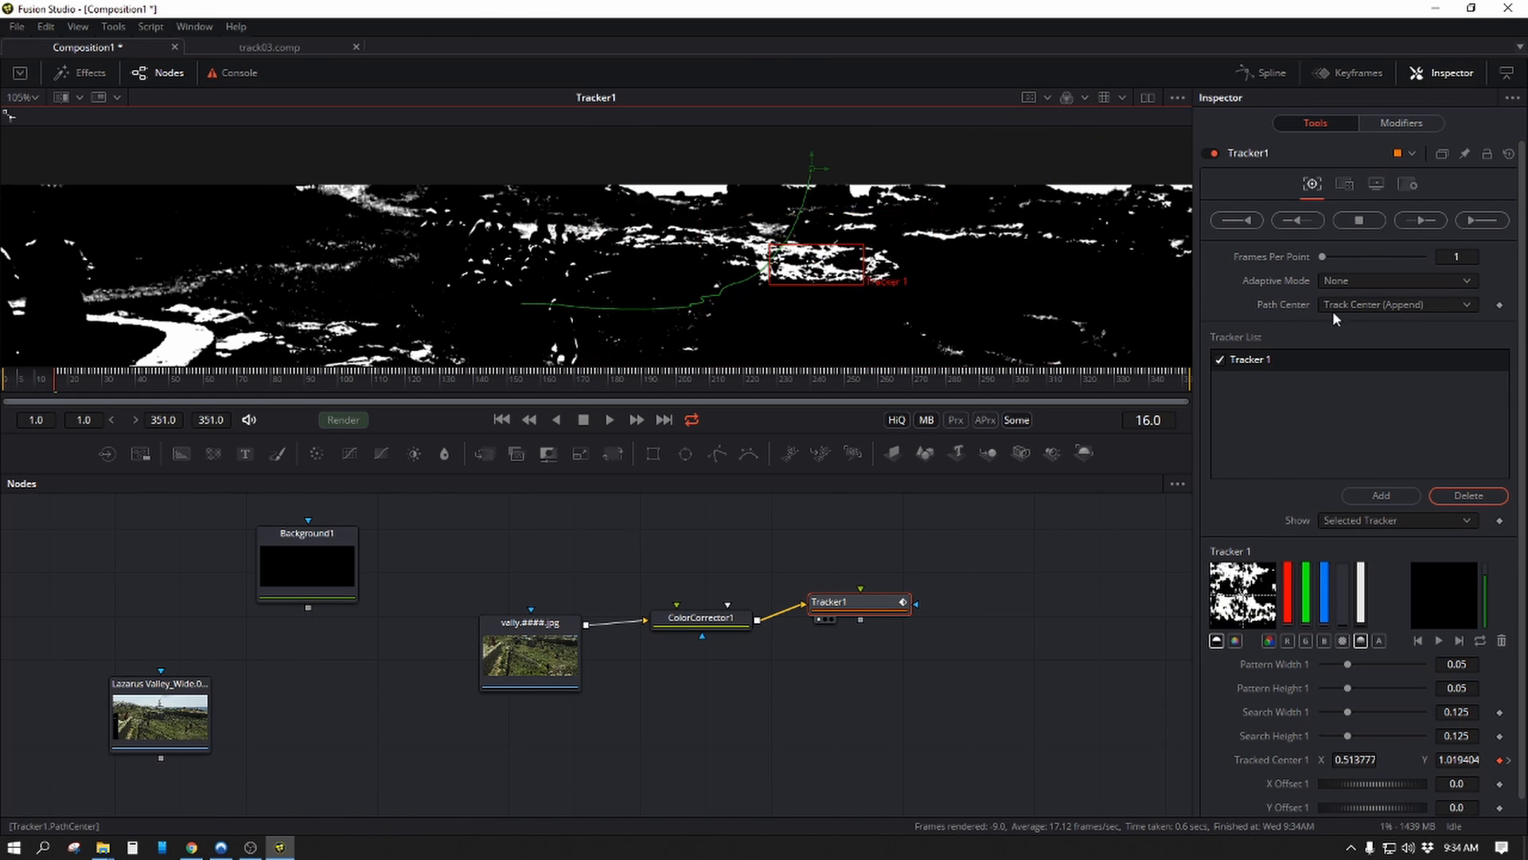
pyautogui.click(1299, 223)
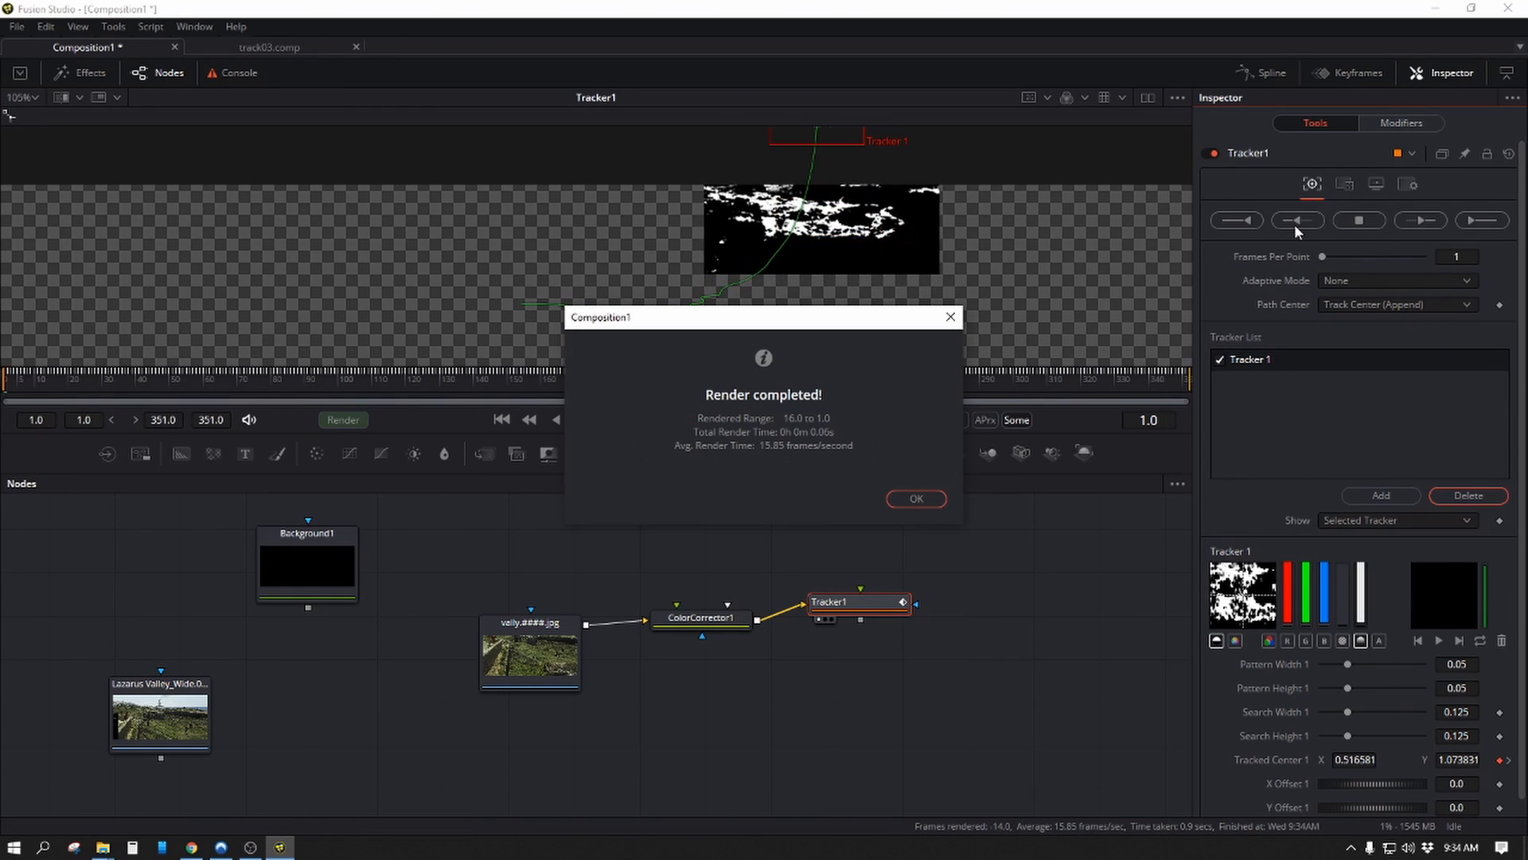
pyautogui.click(918, 498)
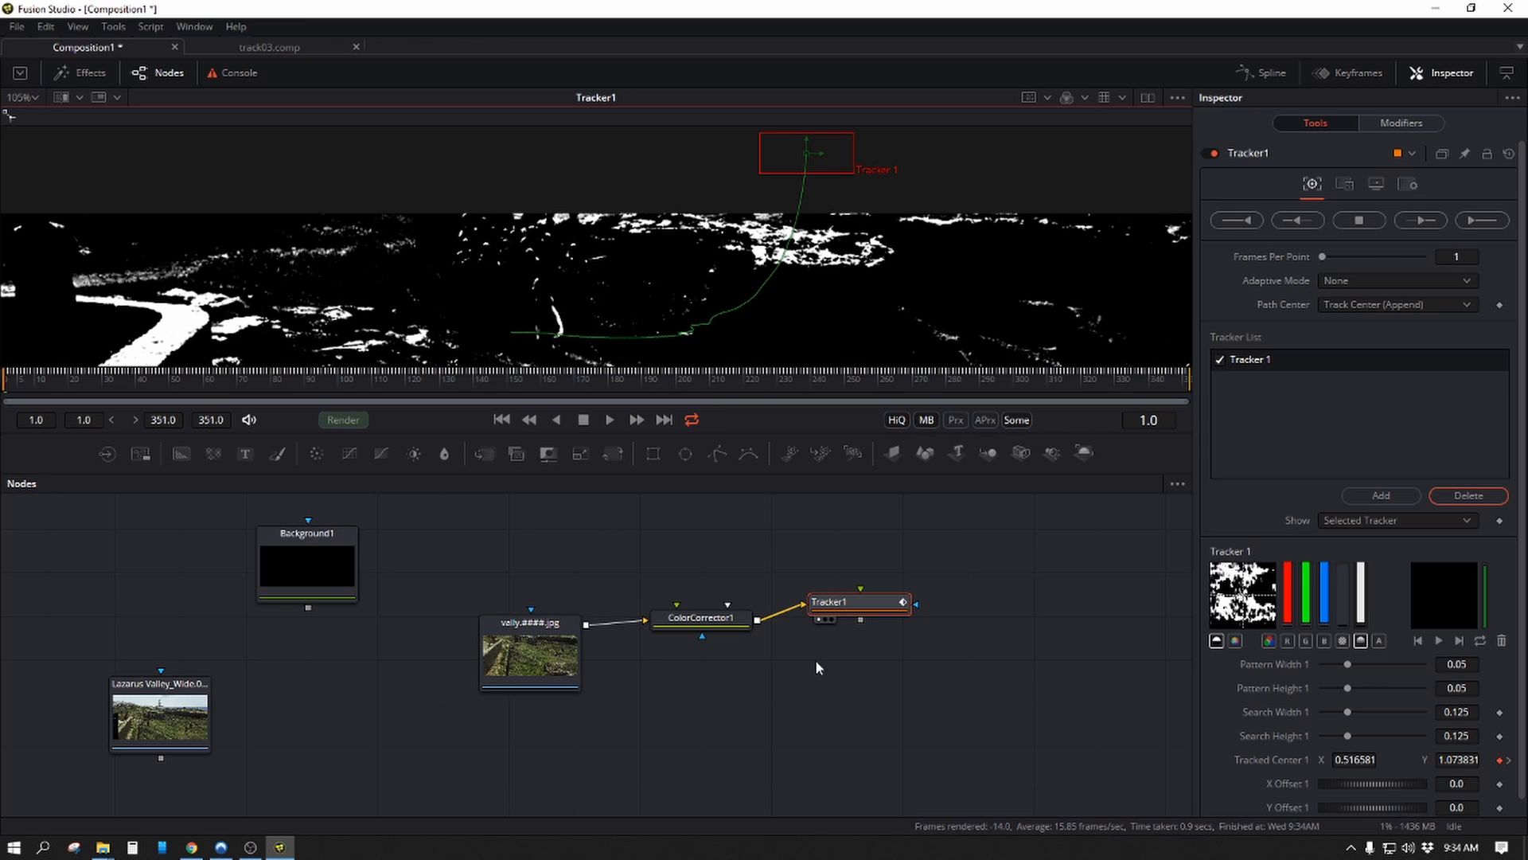
# Disconnect ColorCorrector1 from both Tracker1 and the valley footage, and move Tracker1 beneath Background1.
pyautogui.moveTo(801, 607); pyautogui.dragTo(731, 646)
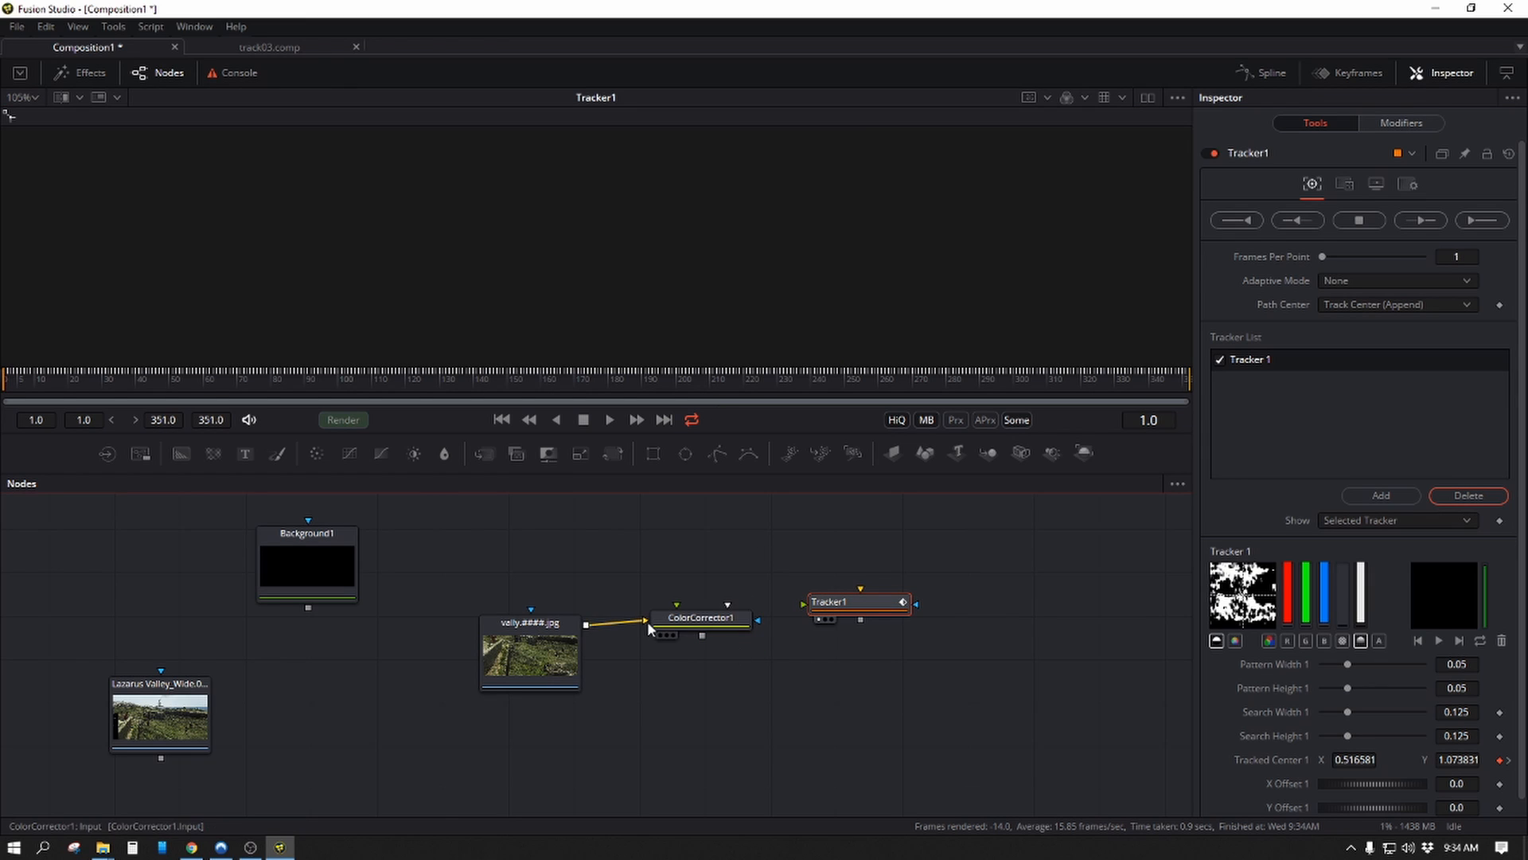
pyautogui.moveTo(647, 621); pyautogui.dragTo(697, 595)
pyautogui.moveTo(862, 604); pyautogui.dragTo(375, 720)
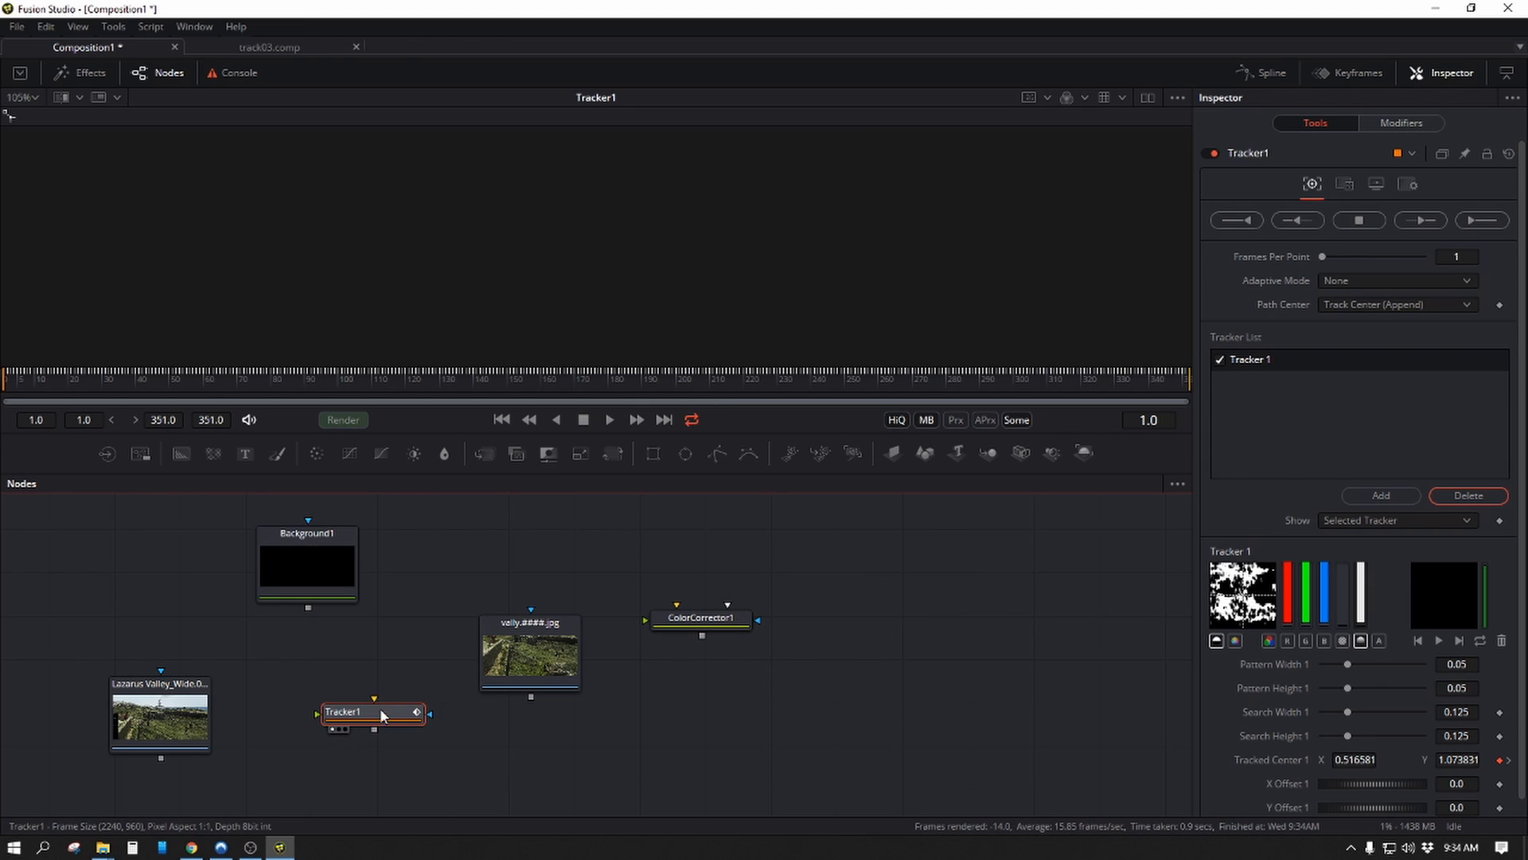
# Save the composition as trk.comp in the track folder, replacing the existing file.
pyautogui.hotkey('ctrl', 's')
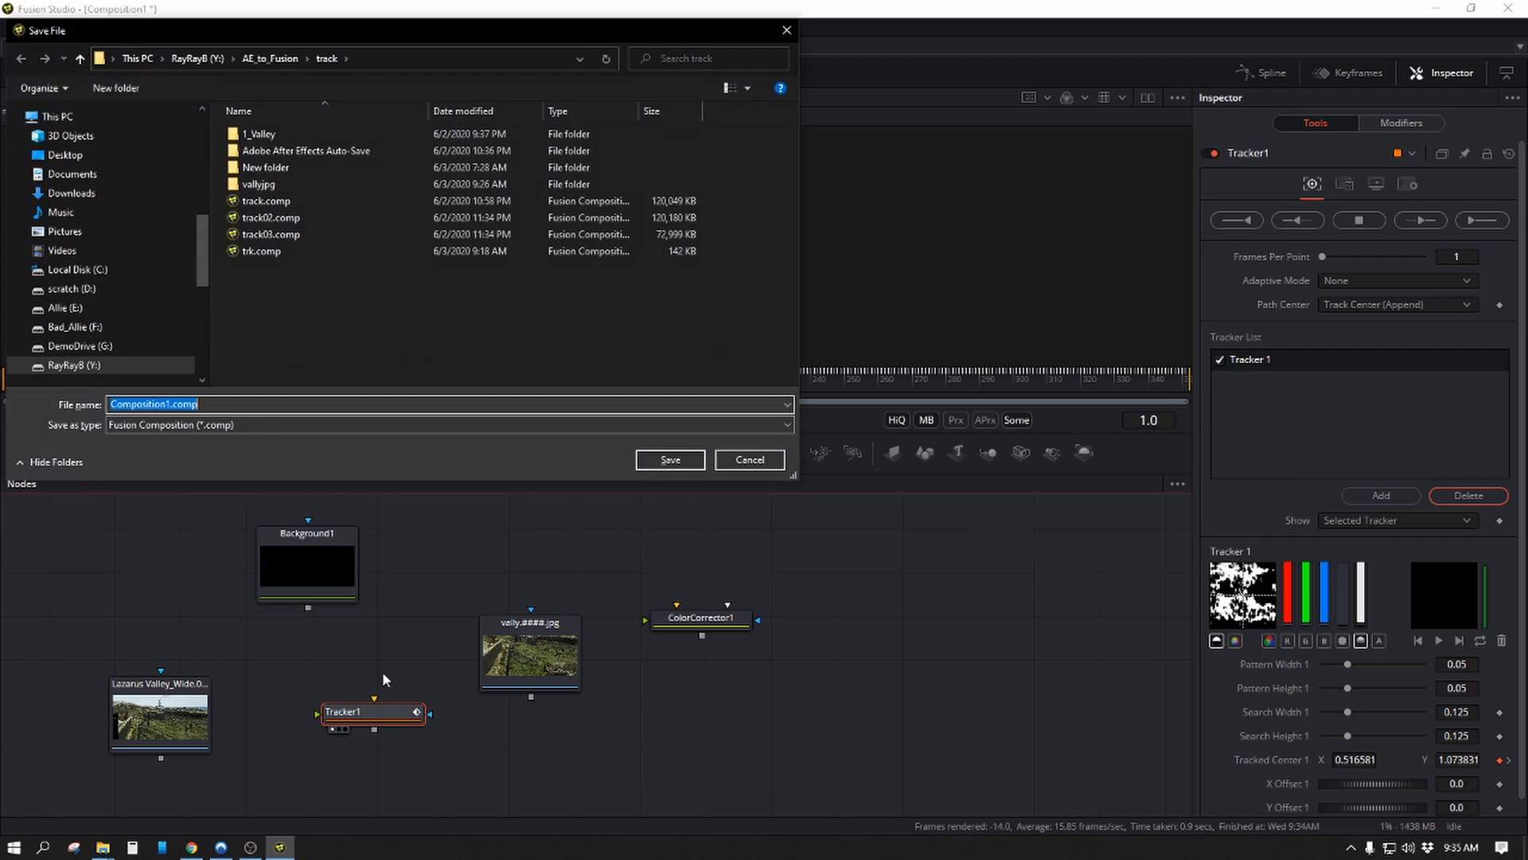
pyautogui.click(305, 251)
pyautogui.click(670, 459)
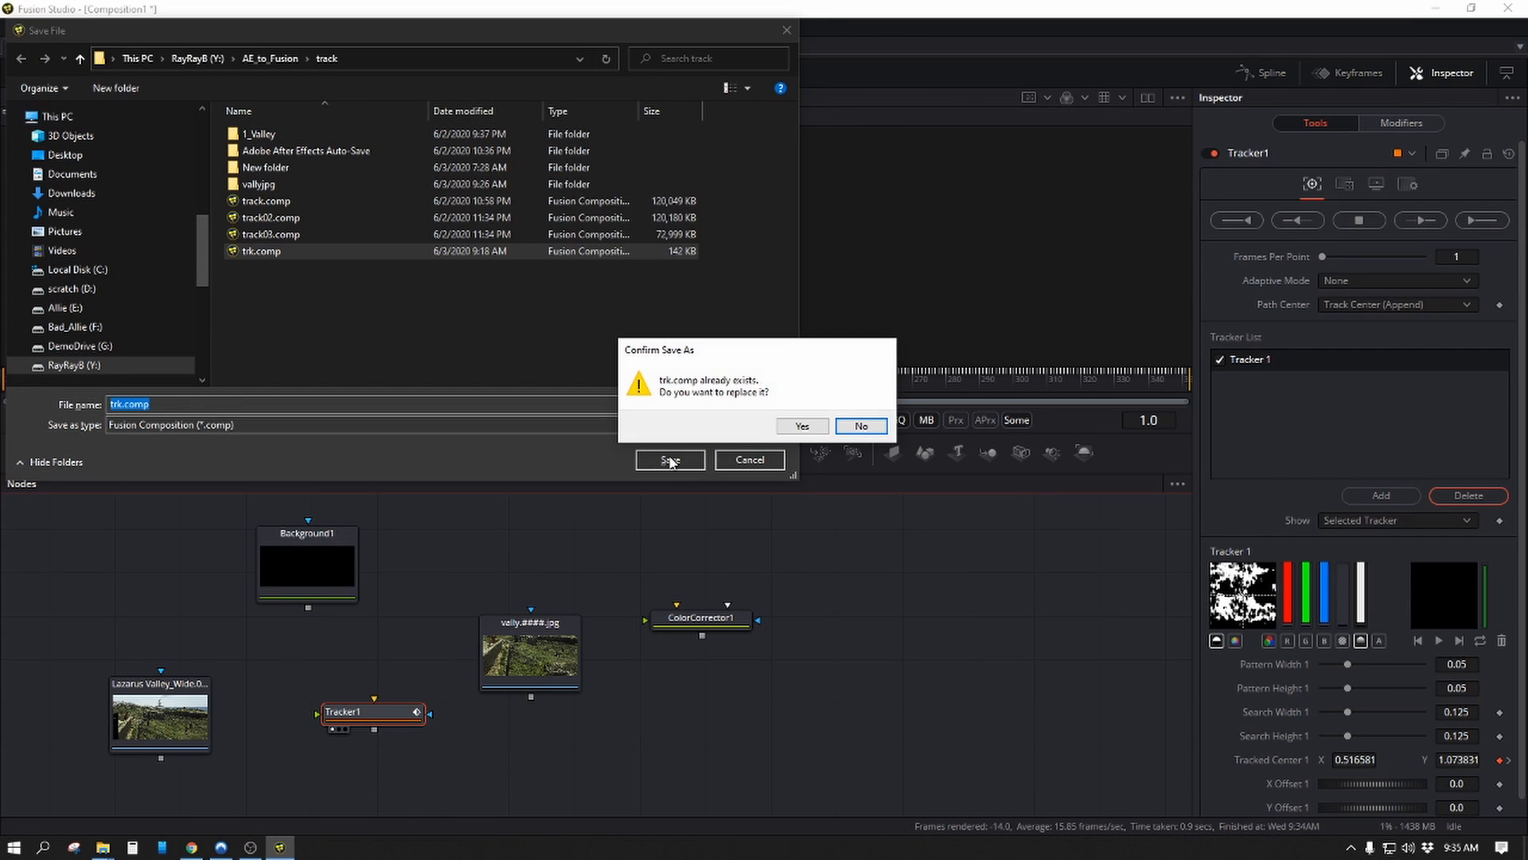
pyautogui.click(802, 426)
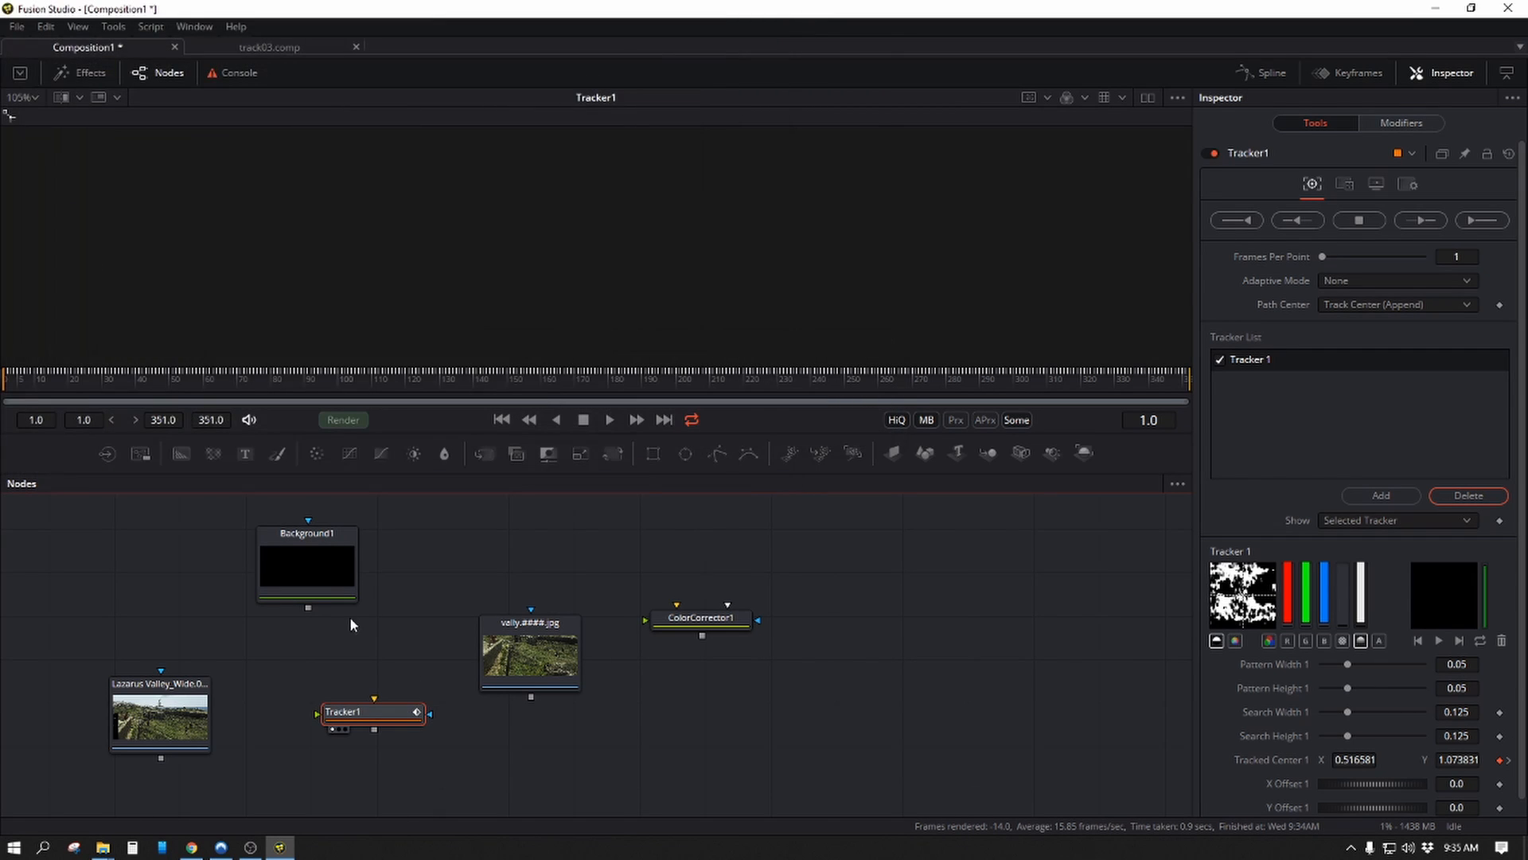
# Move Tracker1 further below Background1 and place the PSD elements loader far to the left of the other nodes.
pyautogui.moveTo(351, 621); pyautogui.dragTo(741, 589)
pyautogui.scroll(-3, 741, 592)
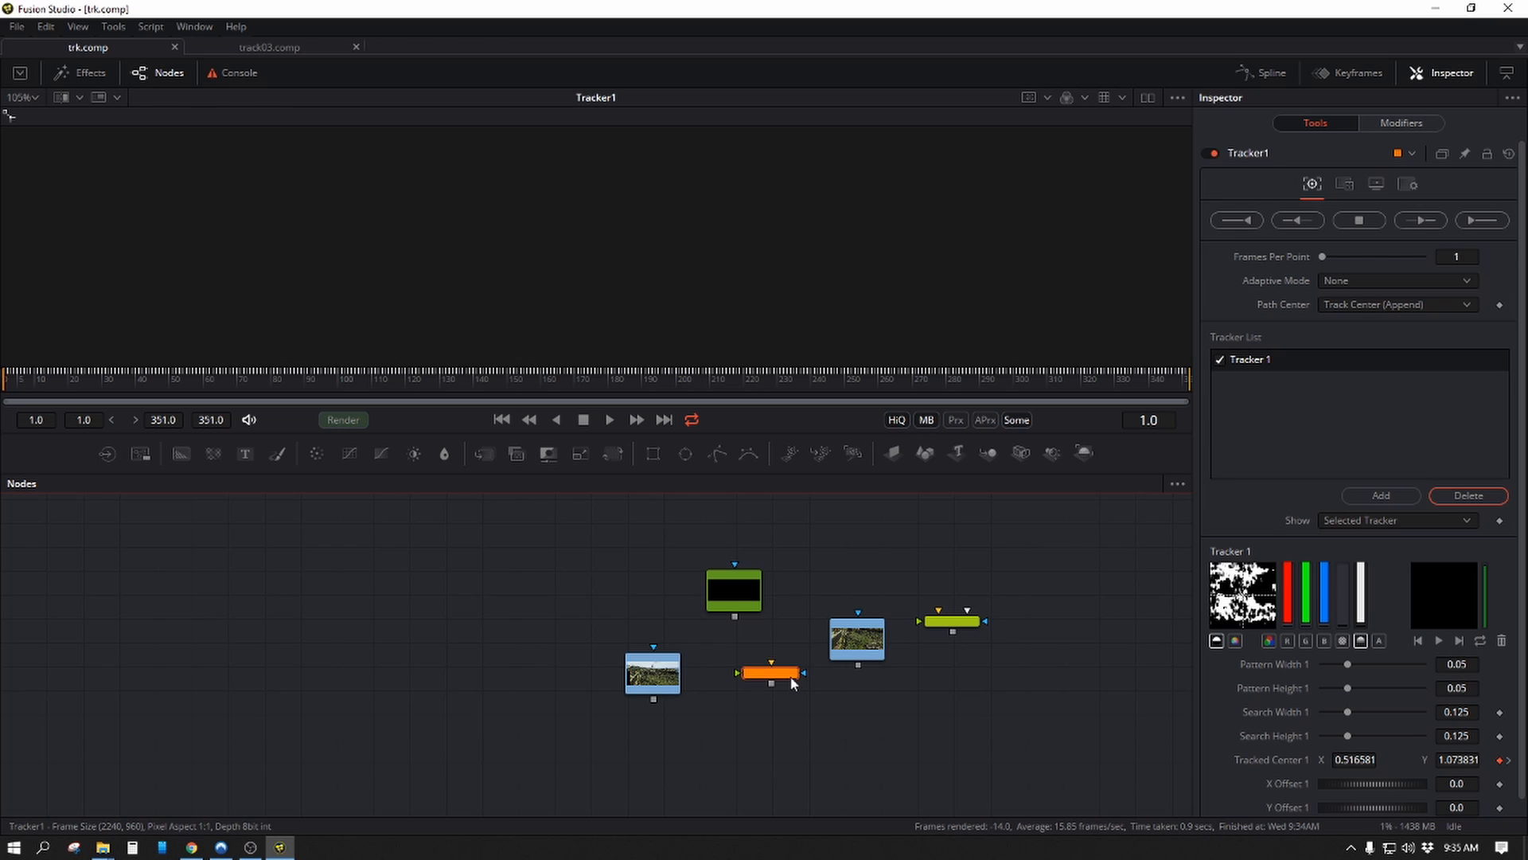
pyautogui.moveTo(792, 676); pyautogui.dragTo(752, 735)
pyautogui.moveTo(653, 672); pyautogui.dragTo(330, 629)
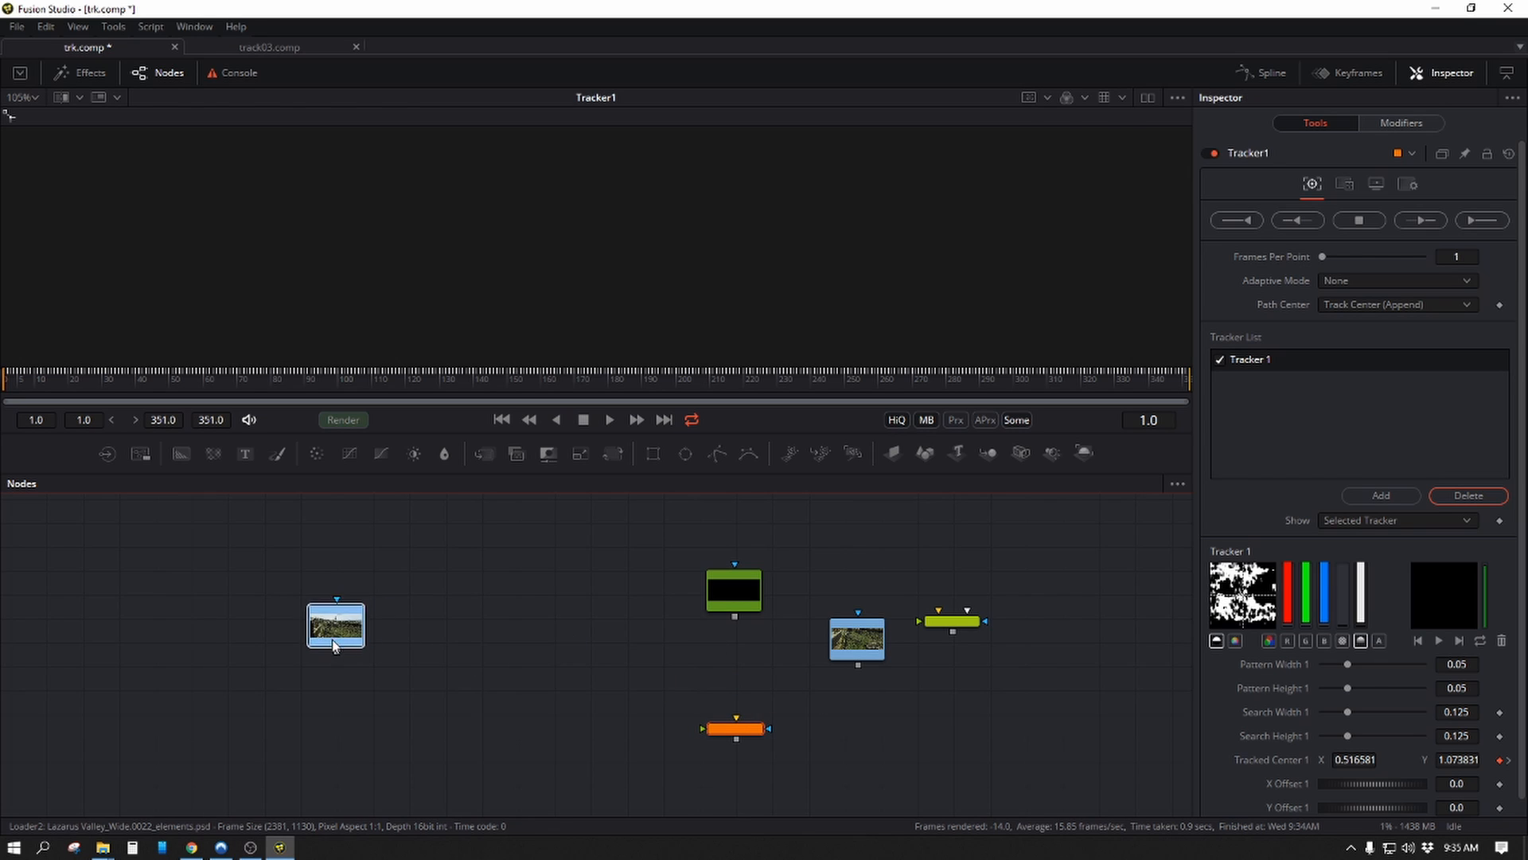
# Merge the valley footage over Background1, place the Merge node beneath the background, and show it in the viewer.
pyautogui.moveTo(858, 666); pyautogui.dragTo(736, 618)
pyautogui.moveTo(872, 683); pyautogui.dragTo(756, 670)
pyautogui.press('1')
pyautogui.moveTo(809, 236); pyautogui.dragTo(473, 232)
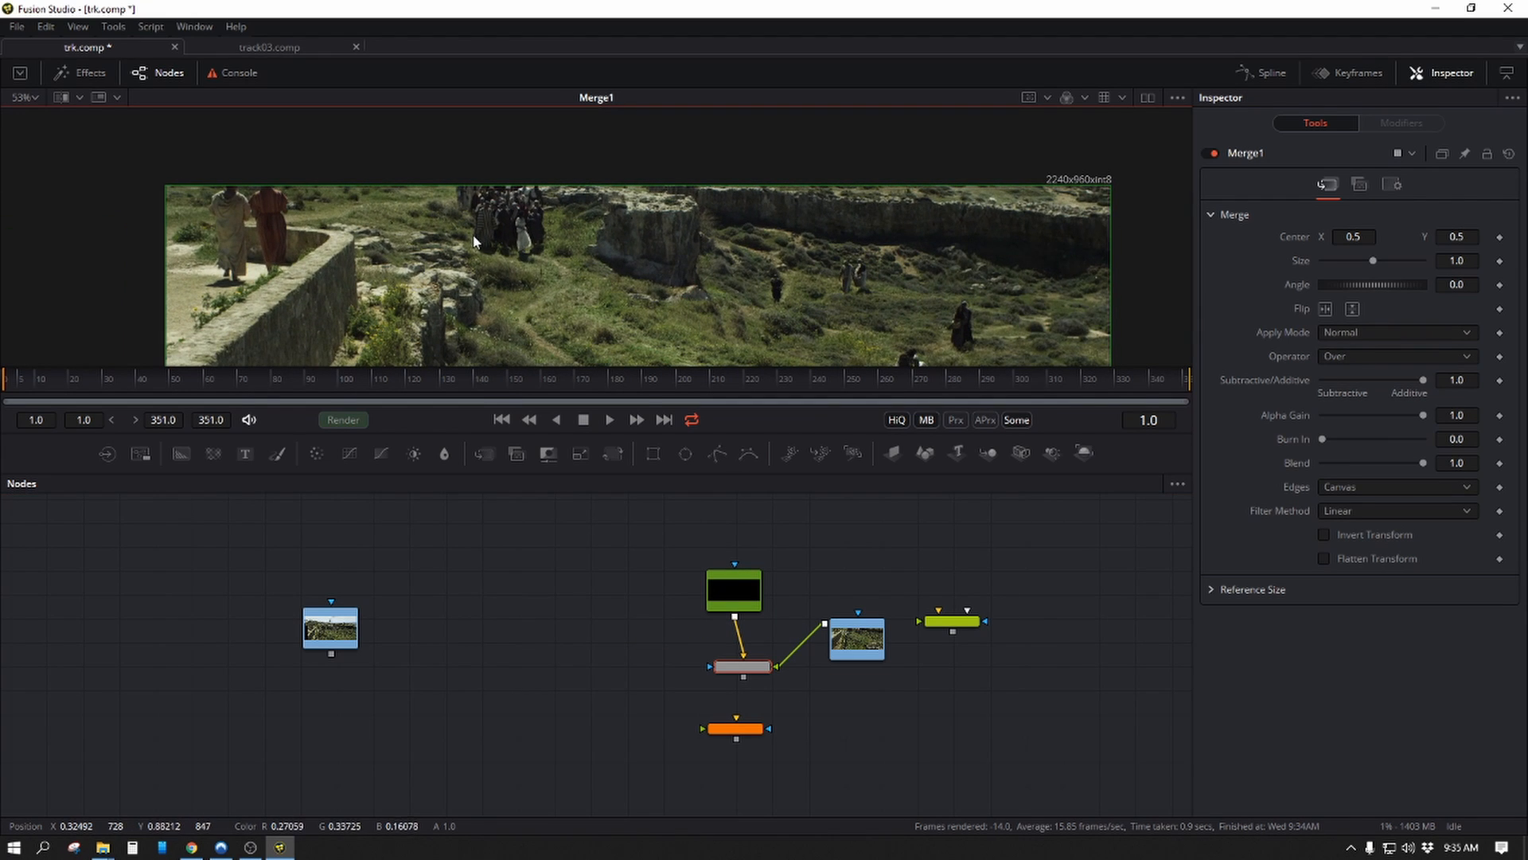
# Check the merged valley footage at frame 154, and view the PSD elements loader for comparison.
pyautogui.click(524, 385)
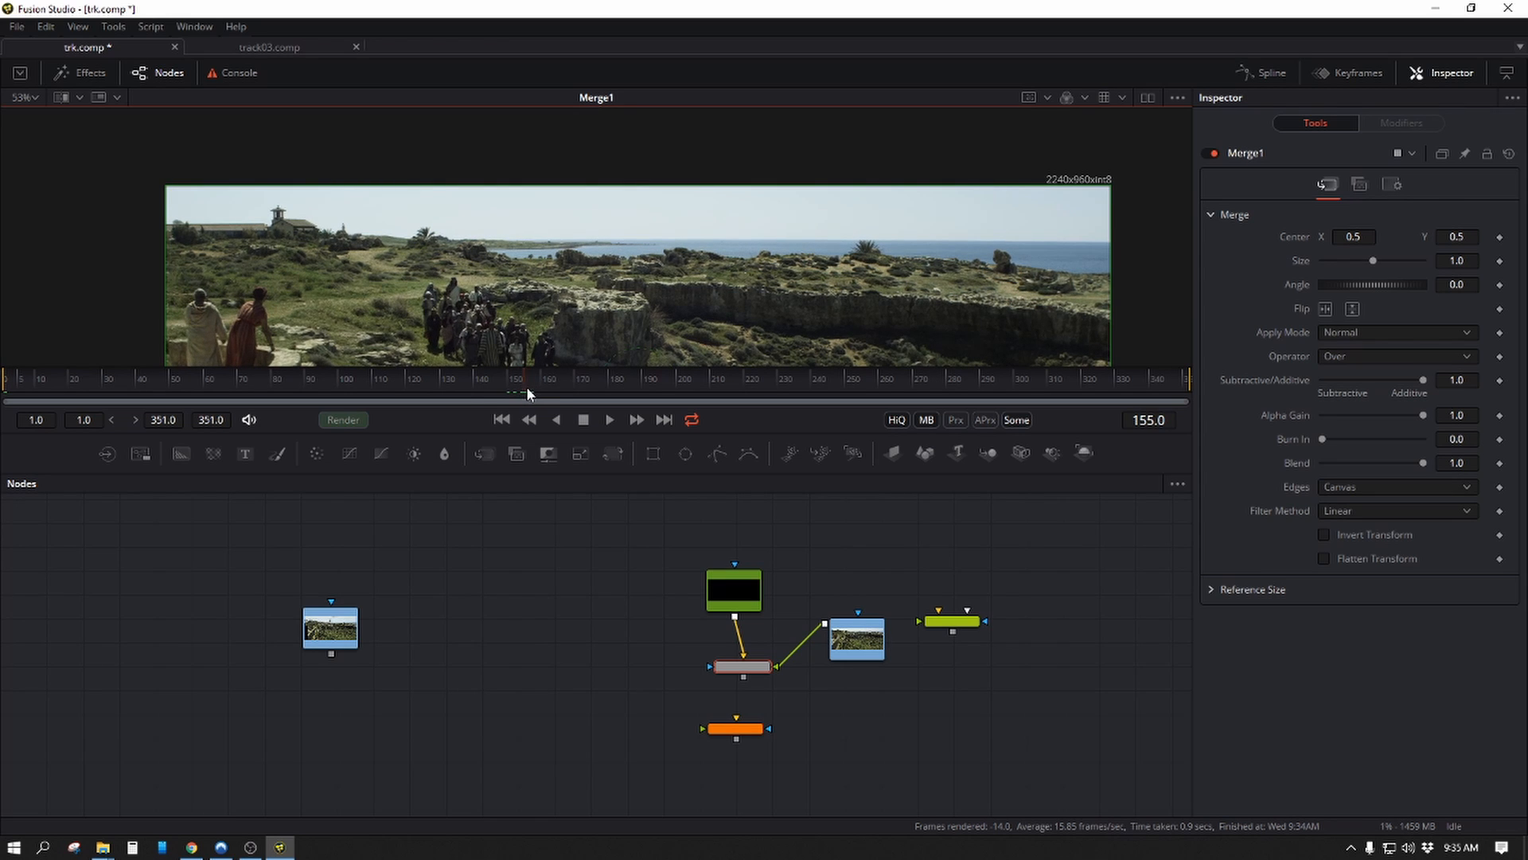
pyautogui.click(521, 386)
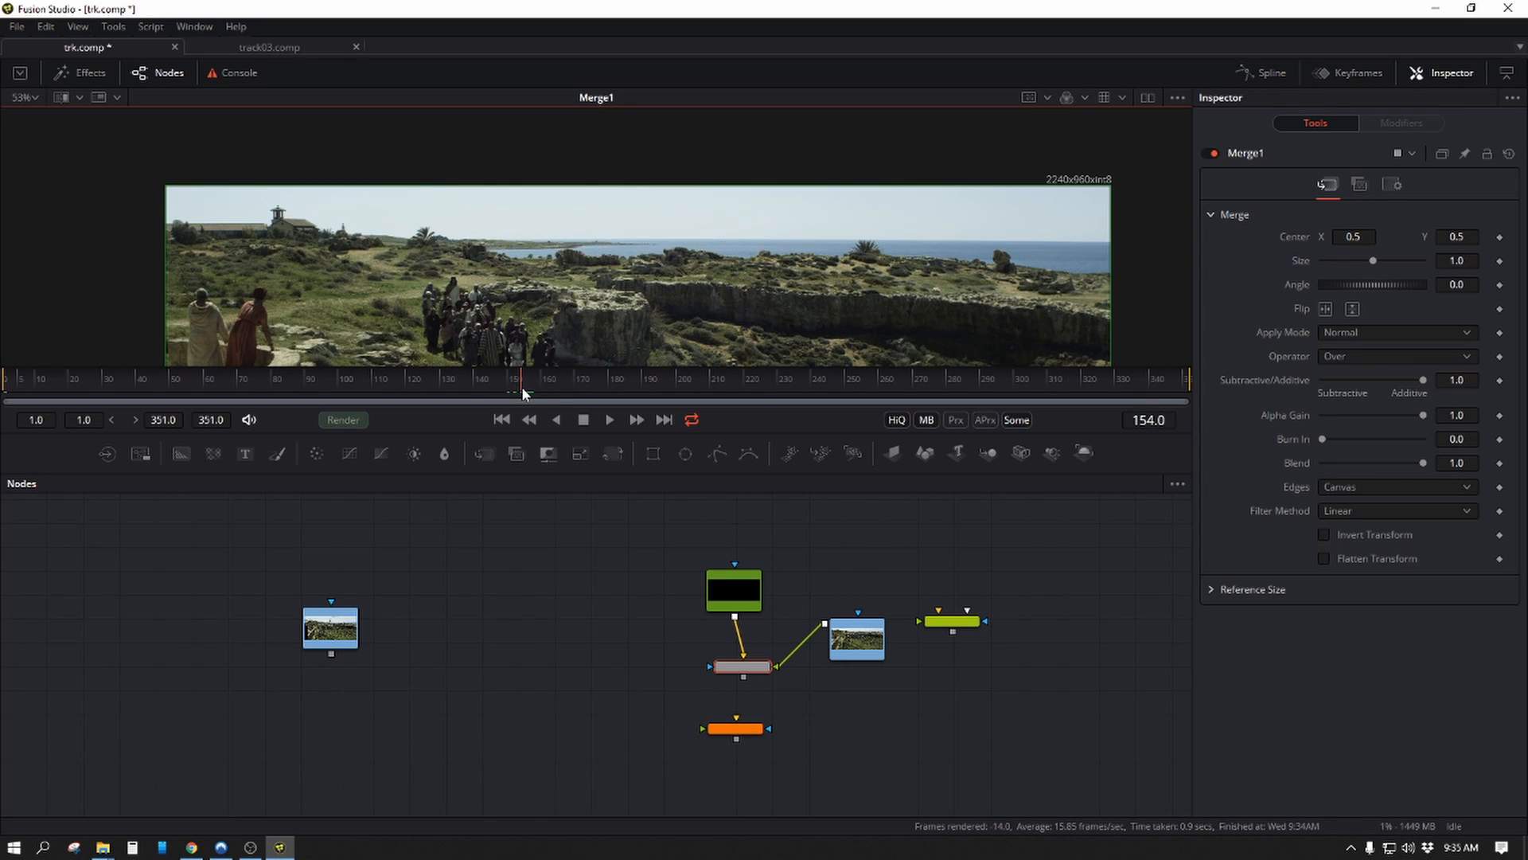
pyautogui.click(331, 627)
pyautogui.press('1')
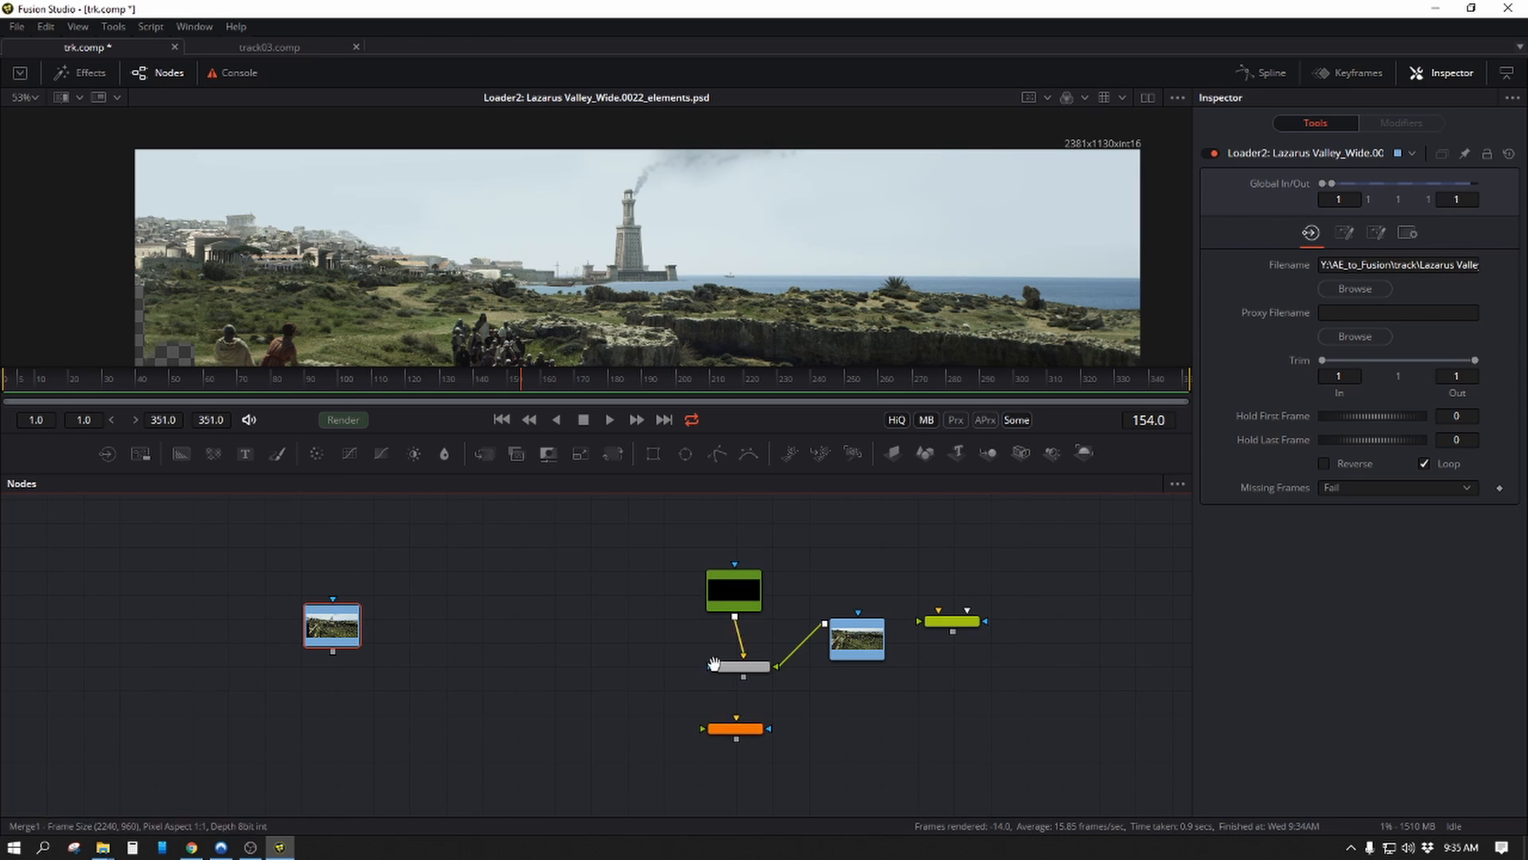
# Connect Merge1's output to Tracker1's background input and move Tracker1 further below Merge1.
pyautogui.moveTo(715, 665); pyautogui.dragTo(527, 637)
pyautogui.moveTo(547, 692); pyautogui.dragTo(556, 650)
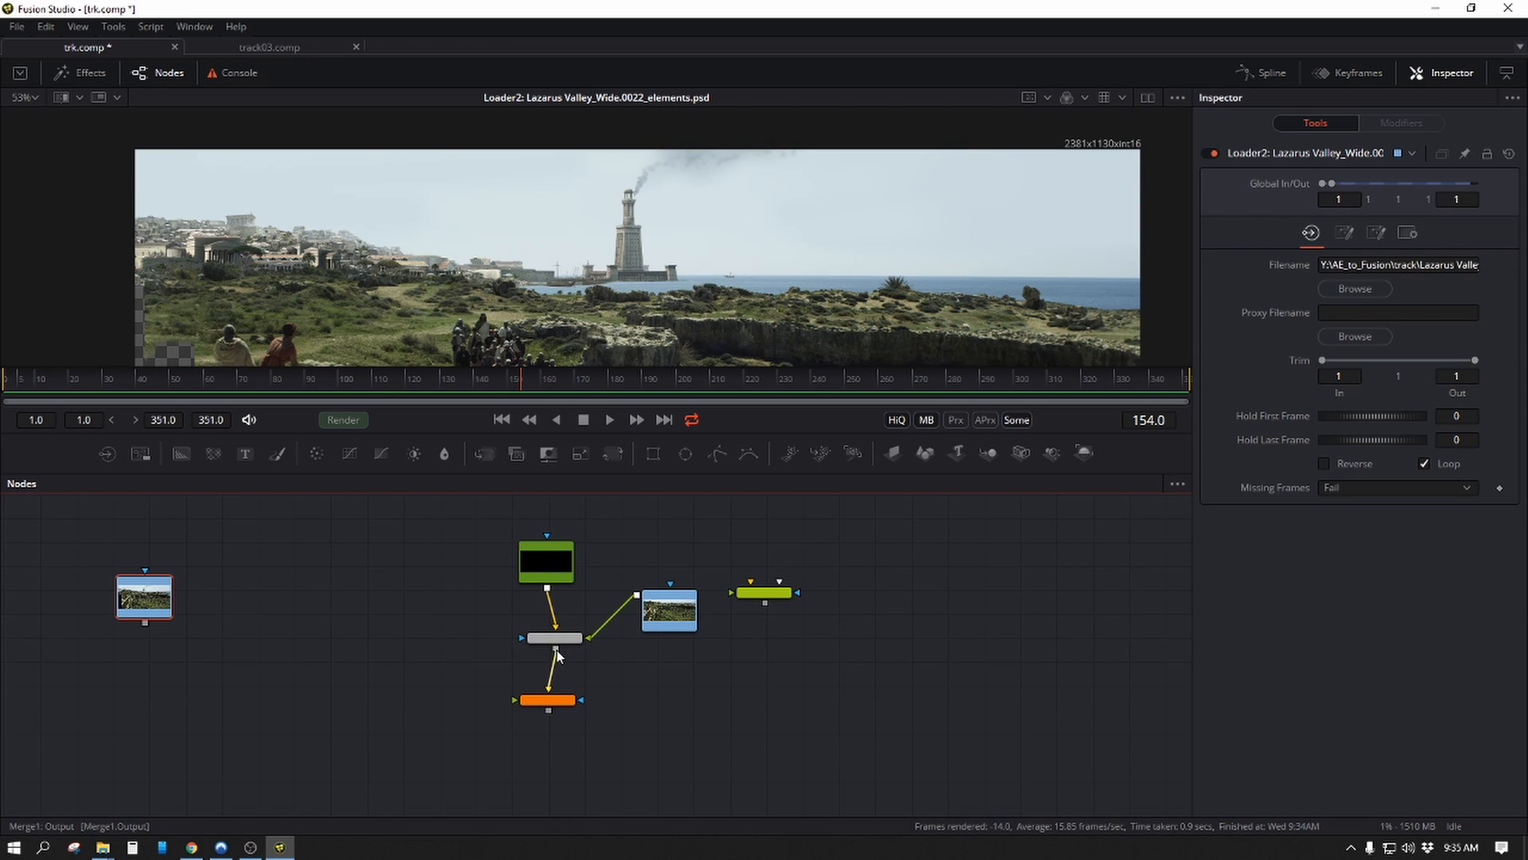
pyautogui.moveTo(547, 704); pyautogui.dragTo(553, 772)
pyautogui.moveTo(632, 666); pyautogui.dragTo(835, 679)
pyautogui.moveTo(835, 680); pyautogui.dragTo(744, 692)
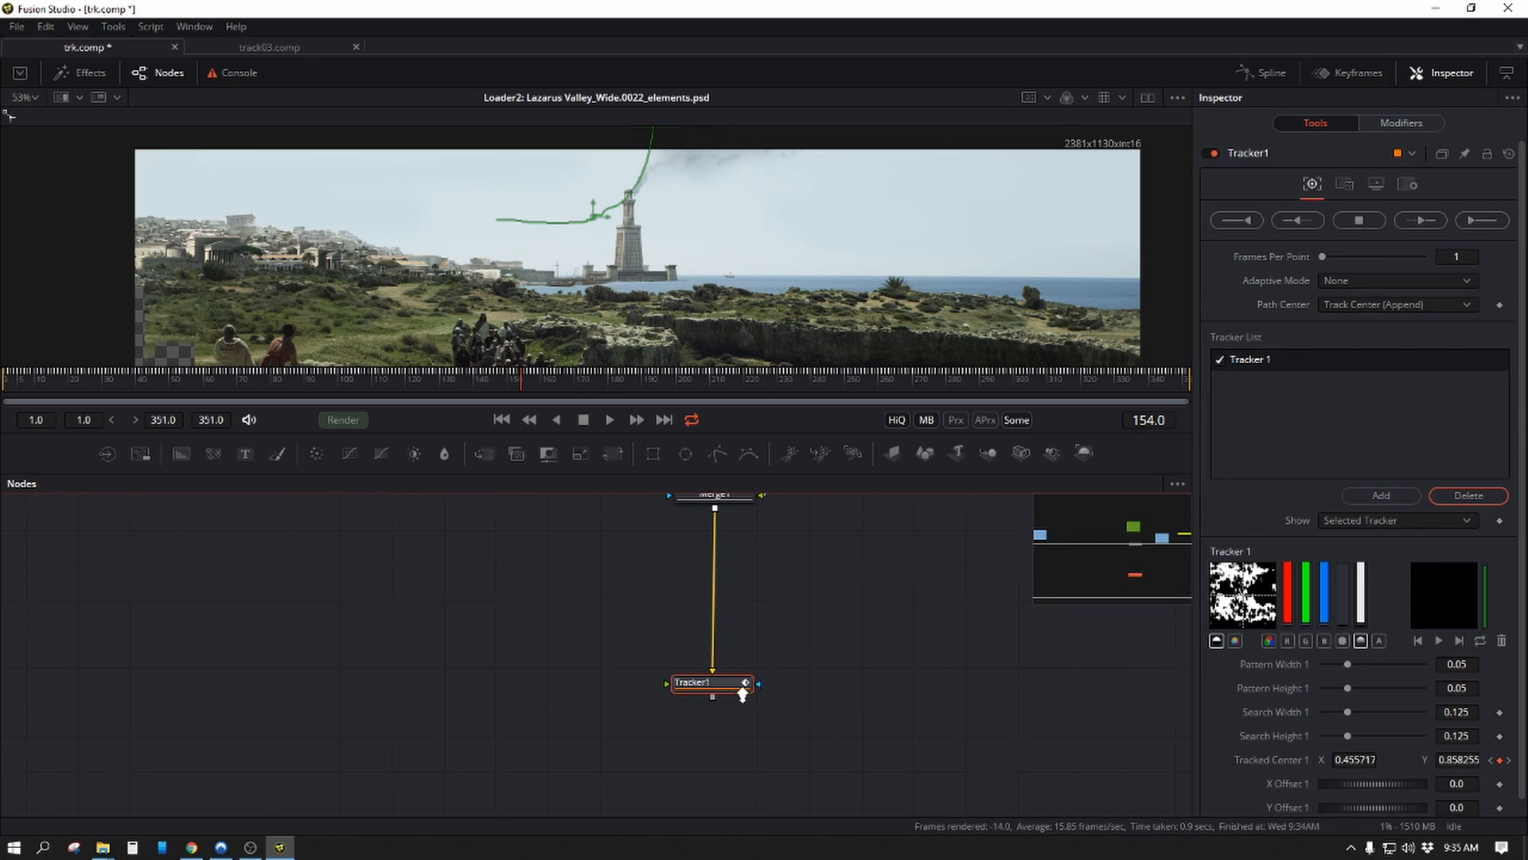
pyautogui.moveTo(553, 652); pyautogui.dragTo(491, 666)
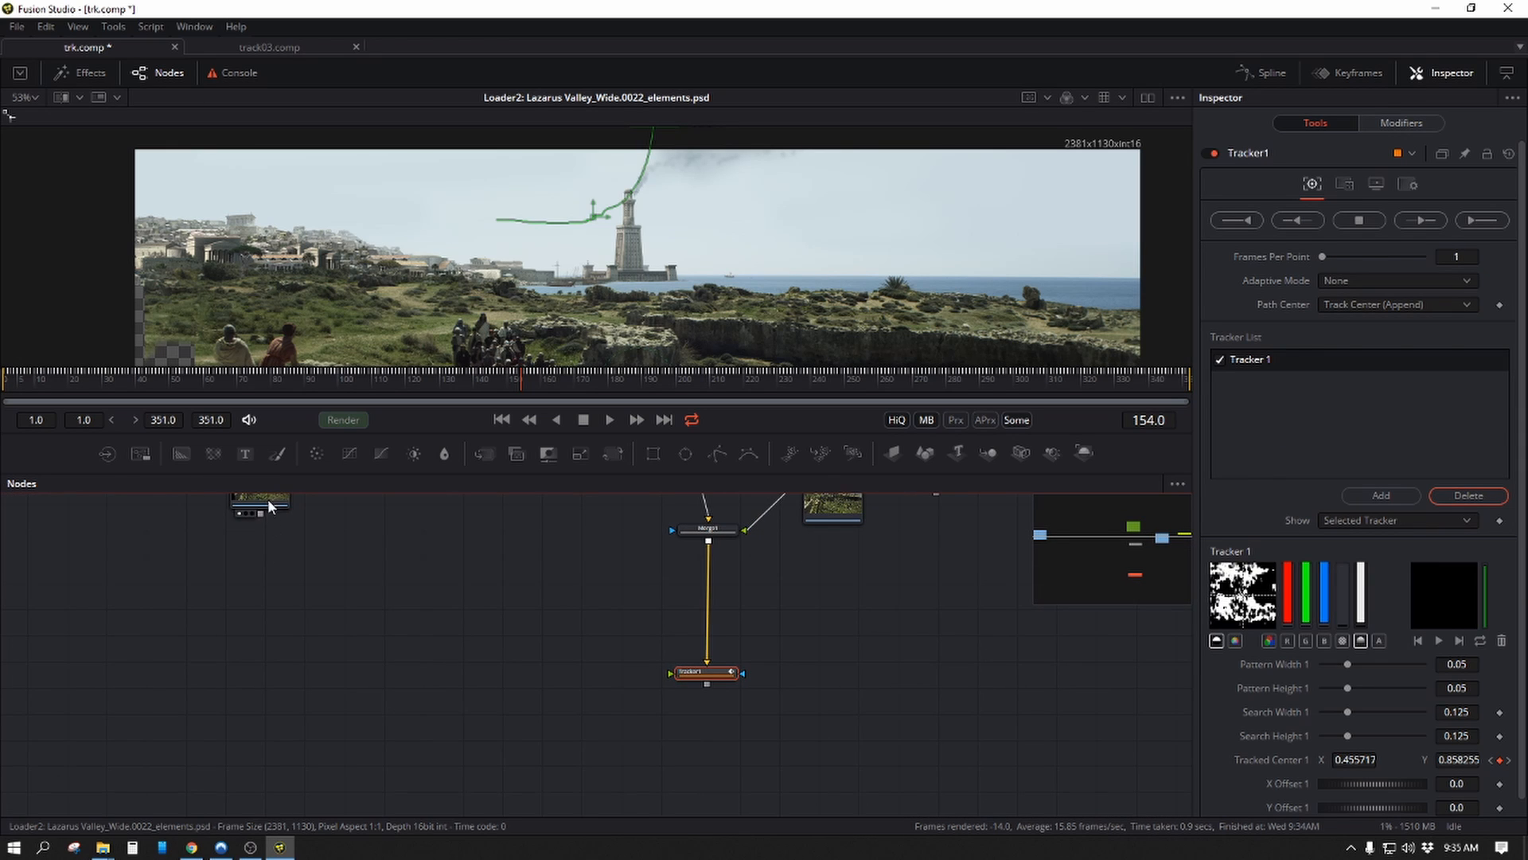
# Connect the PSD elements loader to Tracker1's Foreground input and line the loader up level with the tracker.
pyautogui.moveTo(267, 499); pyautogui.dragTo(256, 570)
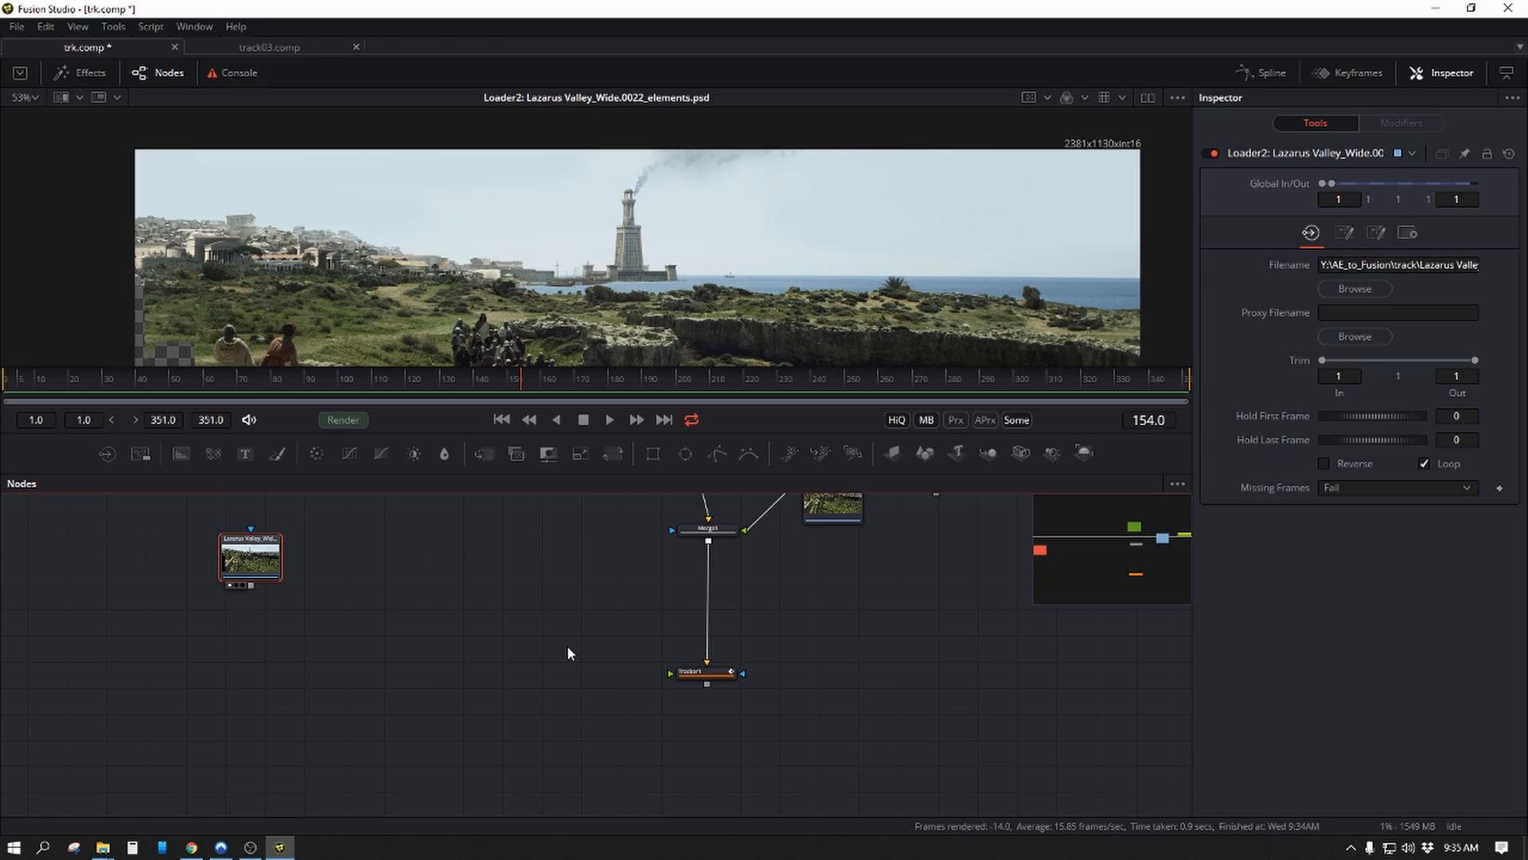
pyautogui.moveTo(691, 674); pyautogui.dragTo(706, 675)
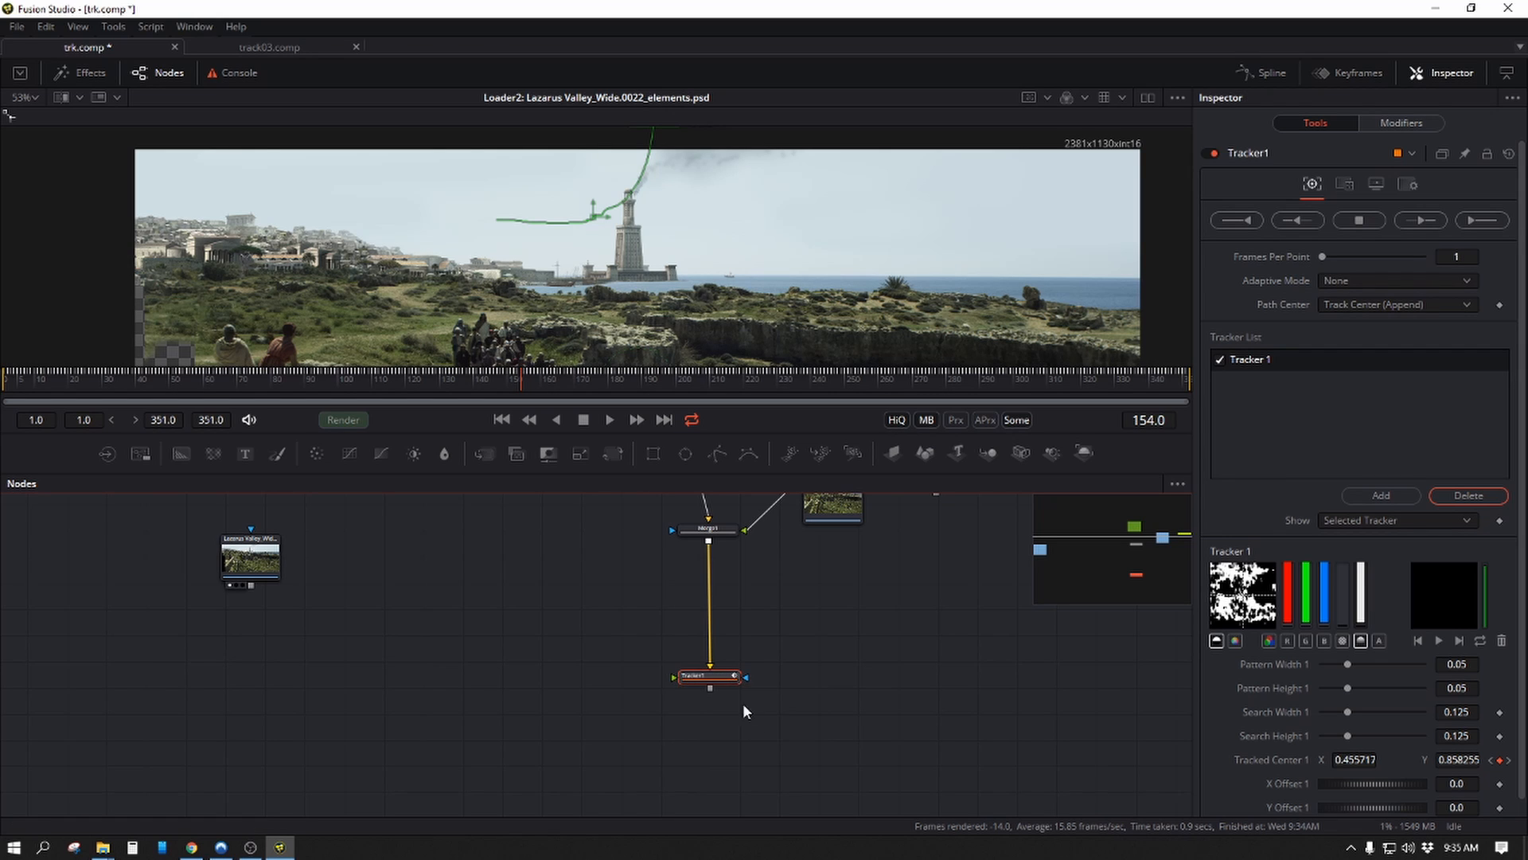
pyautogui.moveTo(713, 678); pyautogui.dragTo(718, 679)
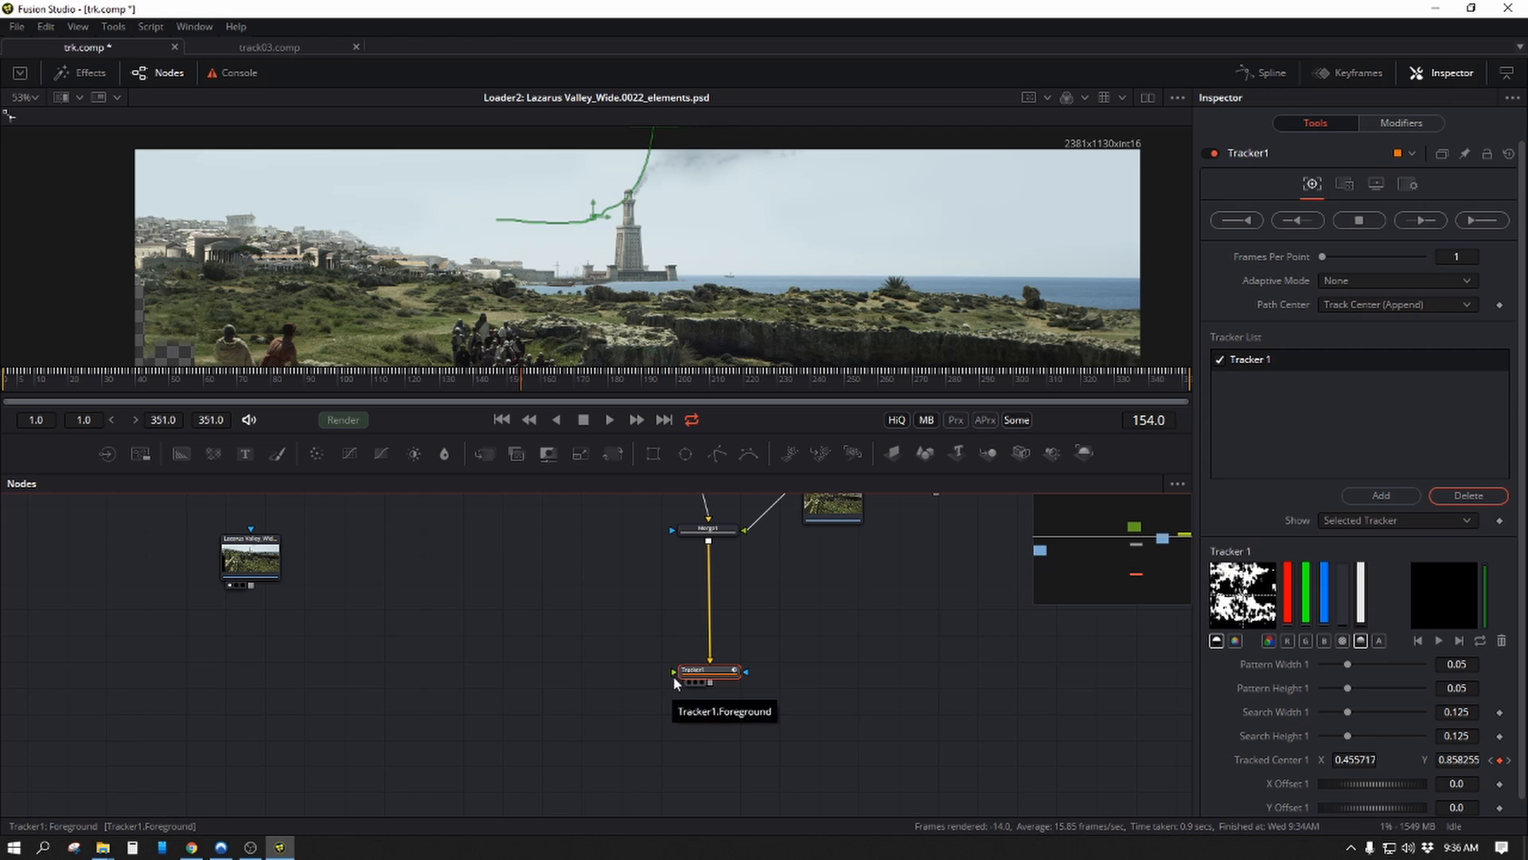
pyautogui.moveTo(673, 671); pyautogui.dragTo(148, 670)
pyautogui.click(722, 679)
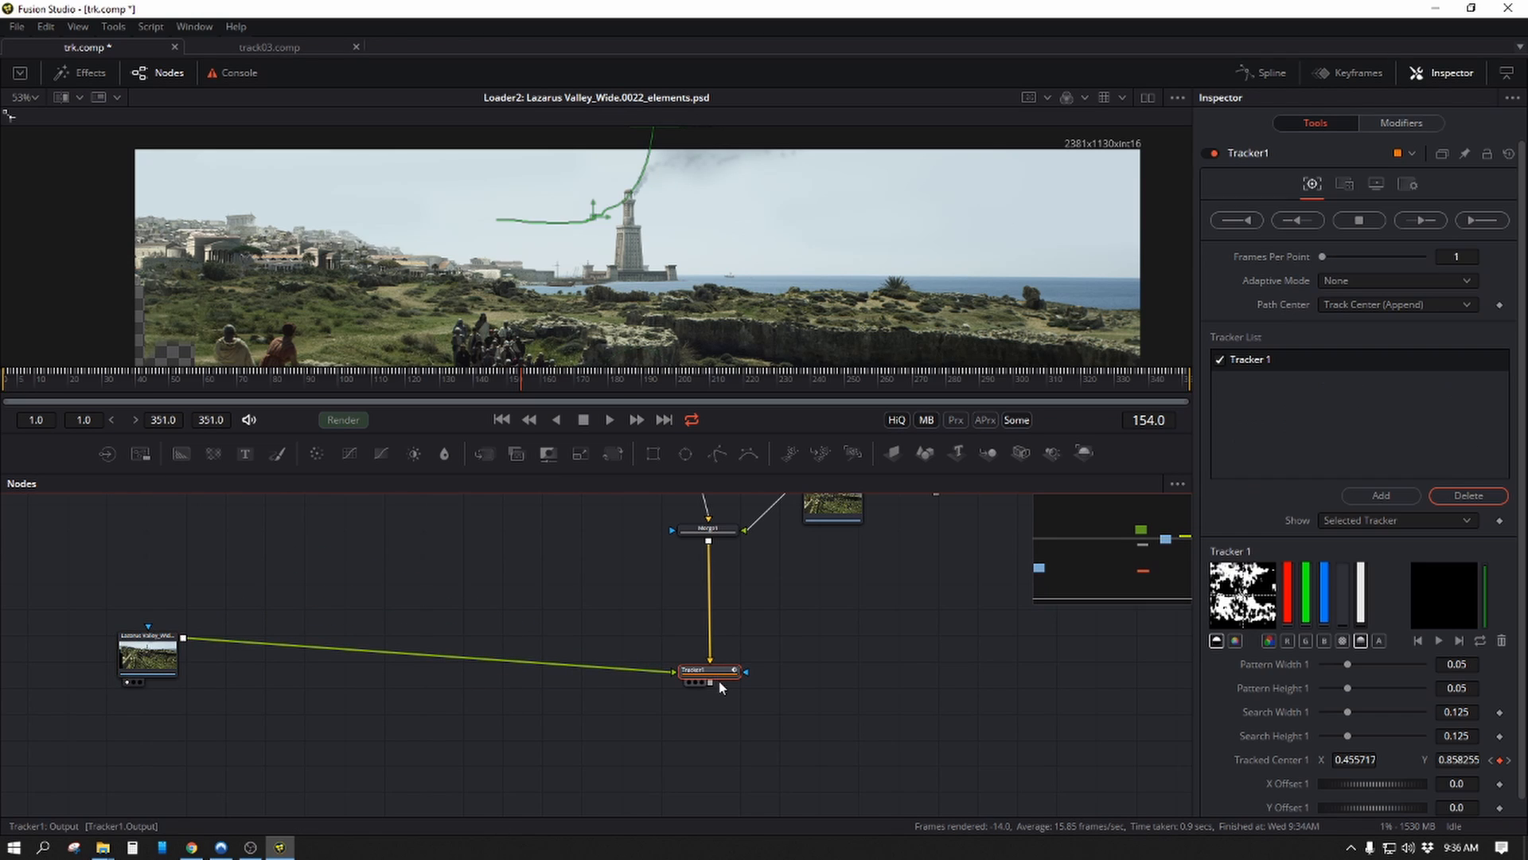
pyautogui.moveTo(187, 646); pyautogui.dragTo(178, 675)
# Show Tracker1 in the viewer and set its operation to Match Move, keeping the merge as FG over BG.
pyautogui.click(720, 676)
pyautogui.press('1')
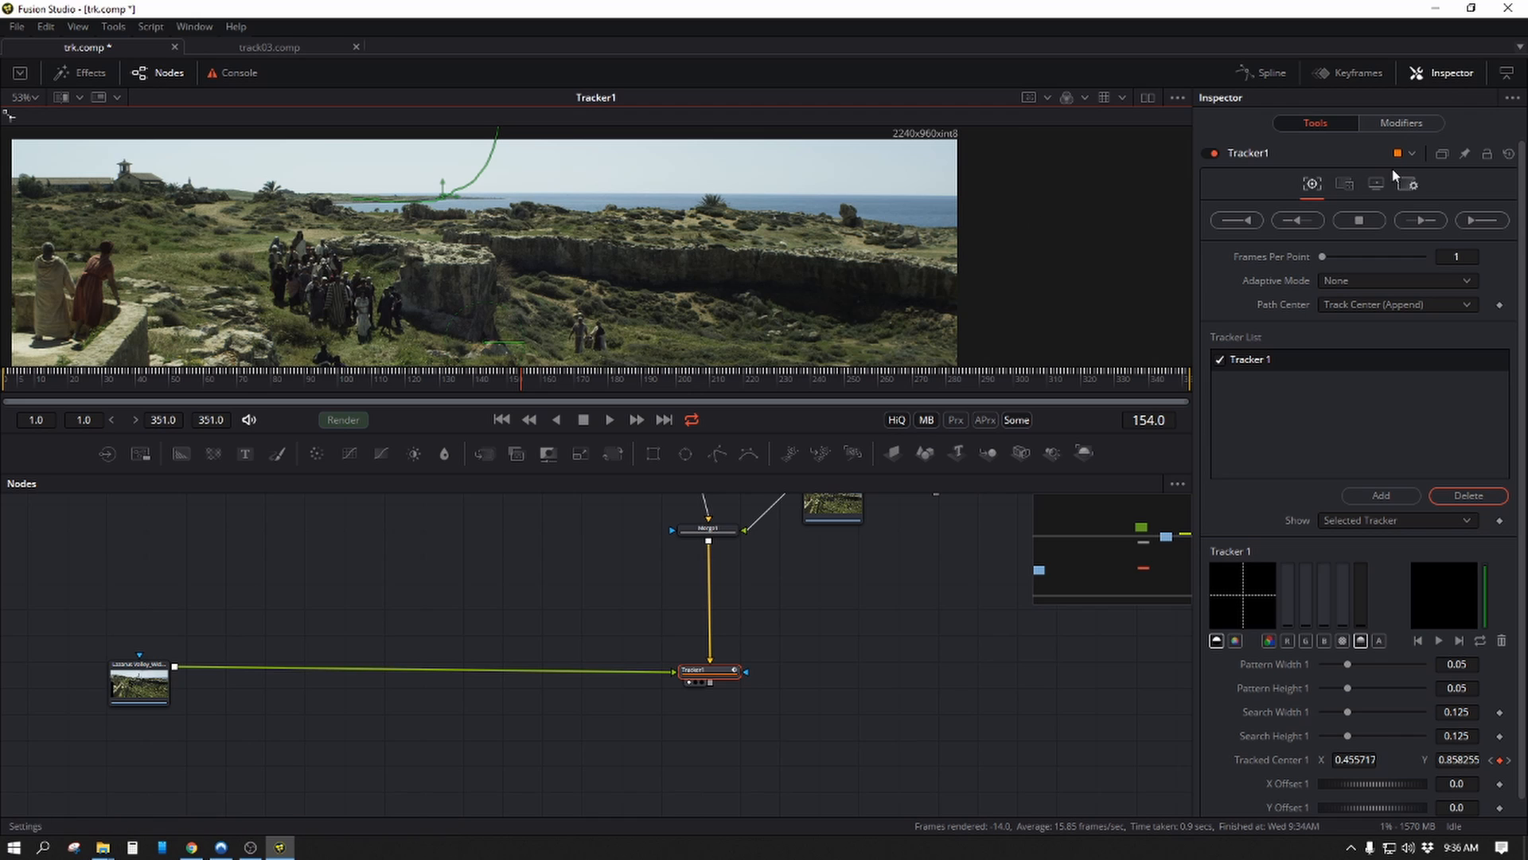
pyautogui.click(1337, 184)
pyautogui.click(1358, 215)
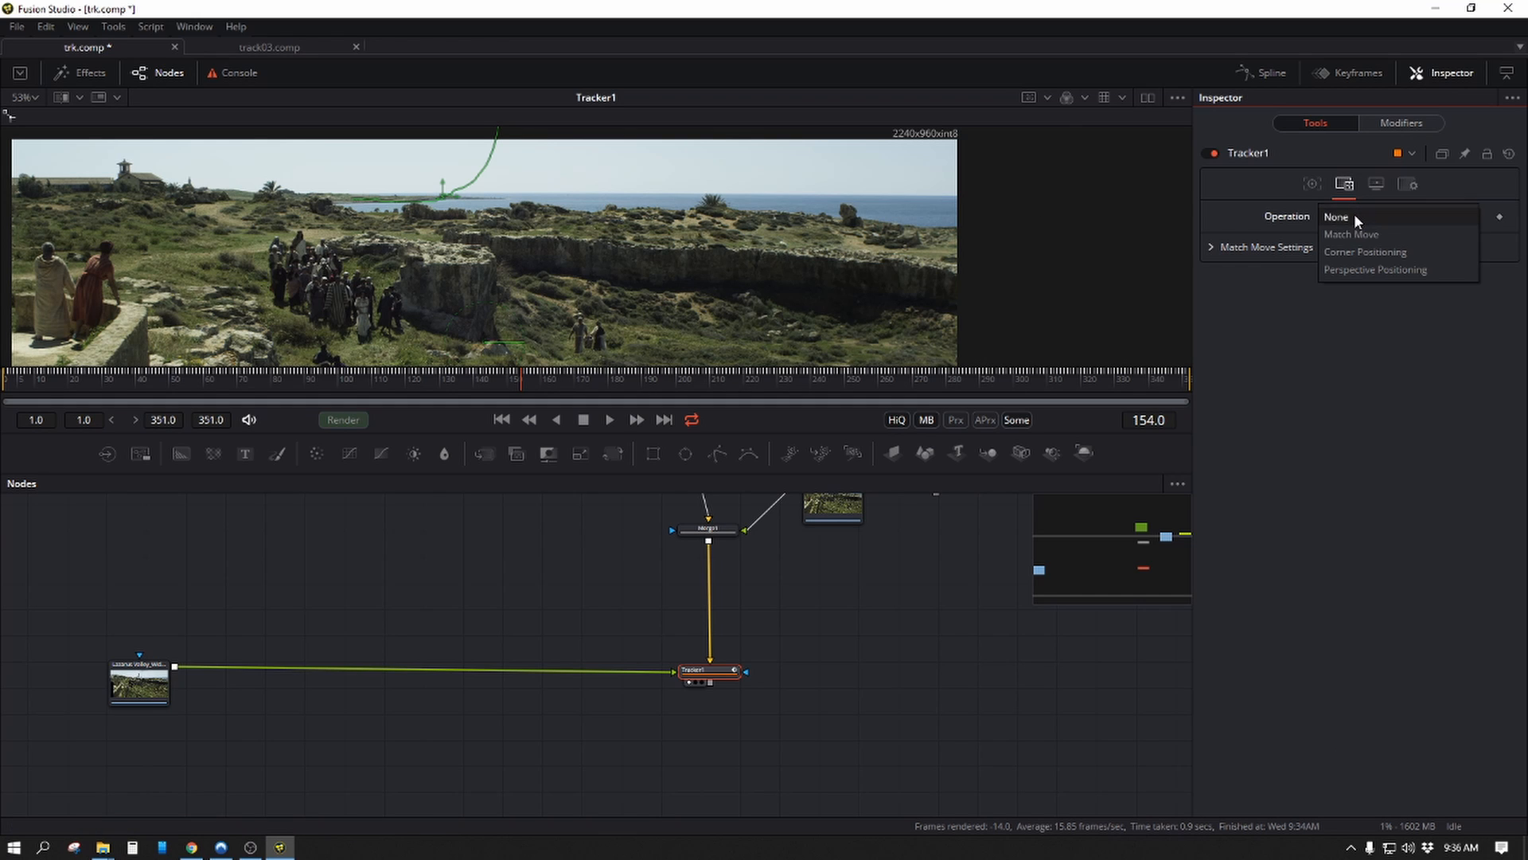
pyautogui.click(1366, 235)
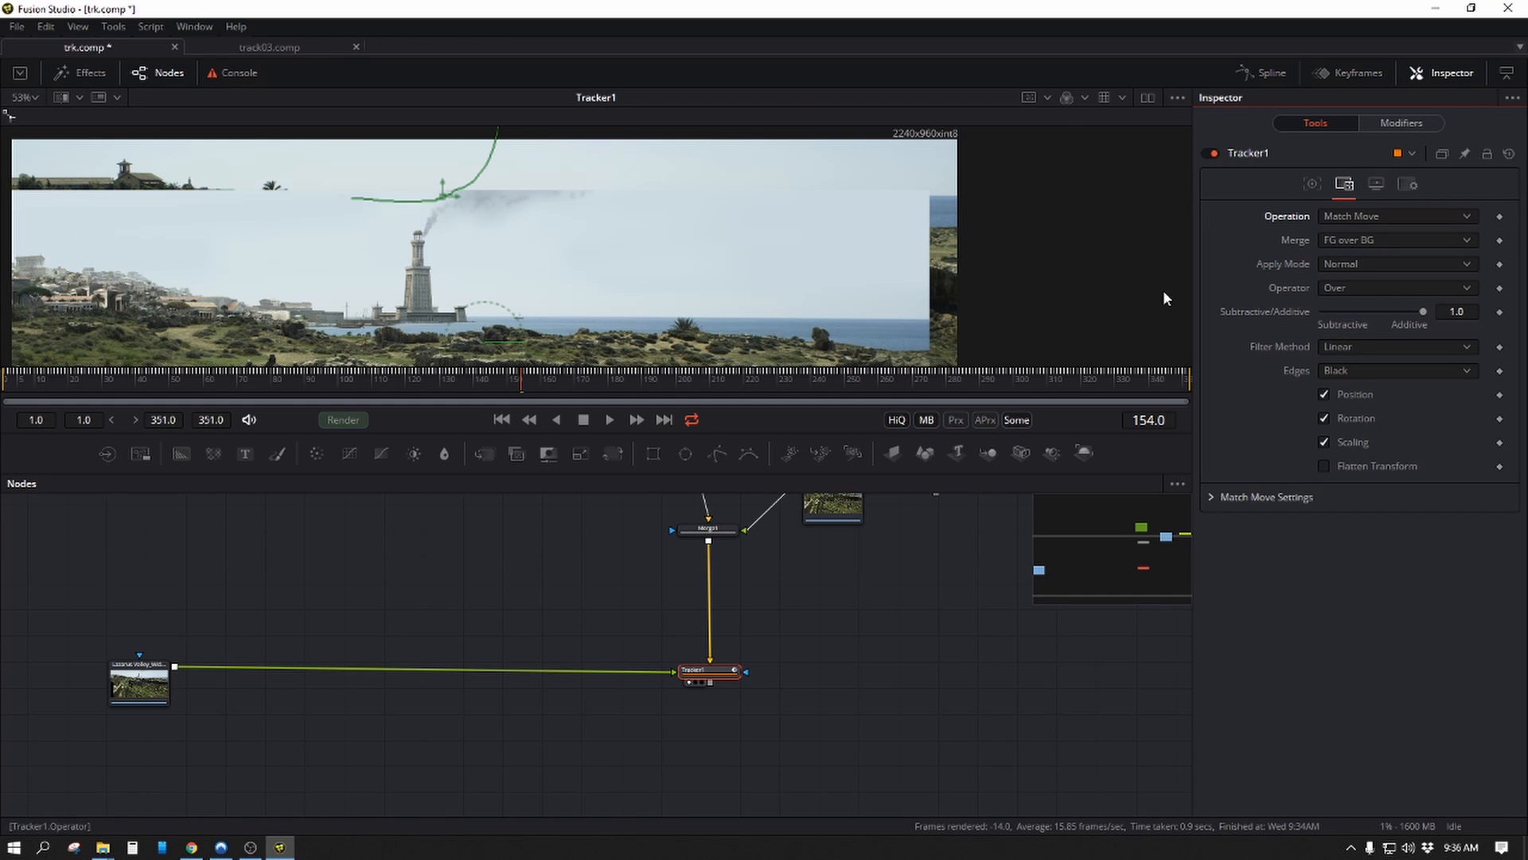
pyautogui.moveTo(772, 279); pyautogui.dragTo(862, 243)
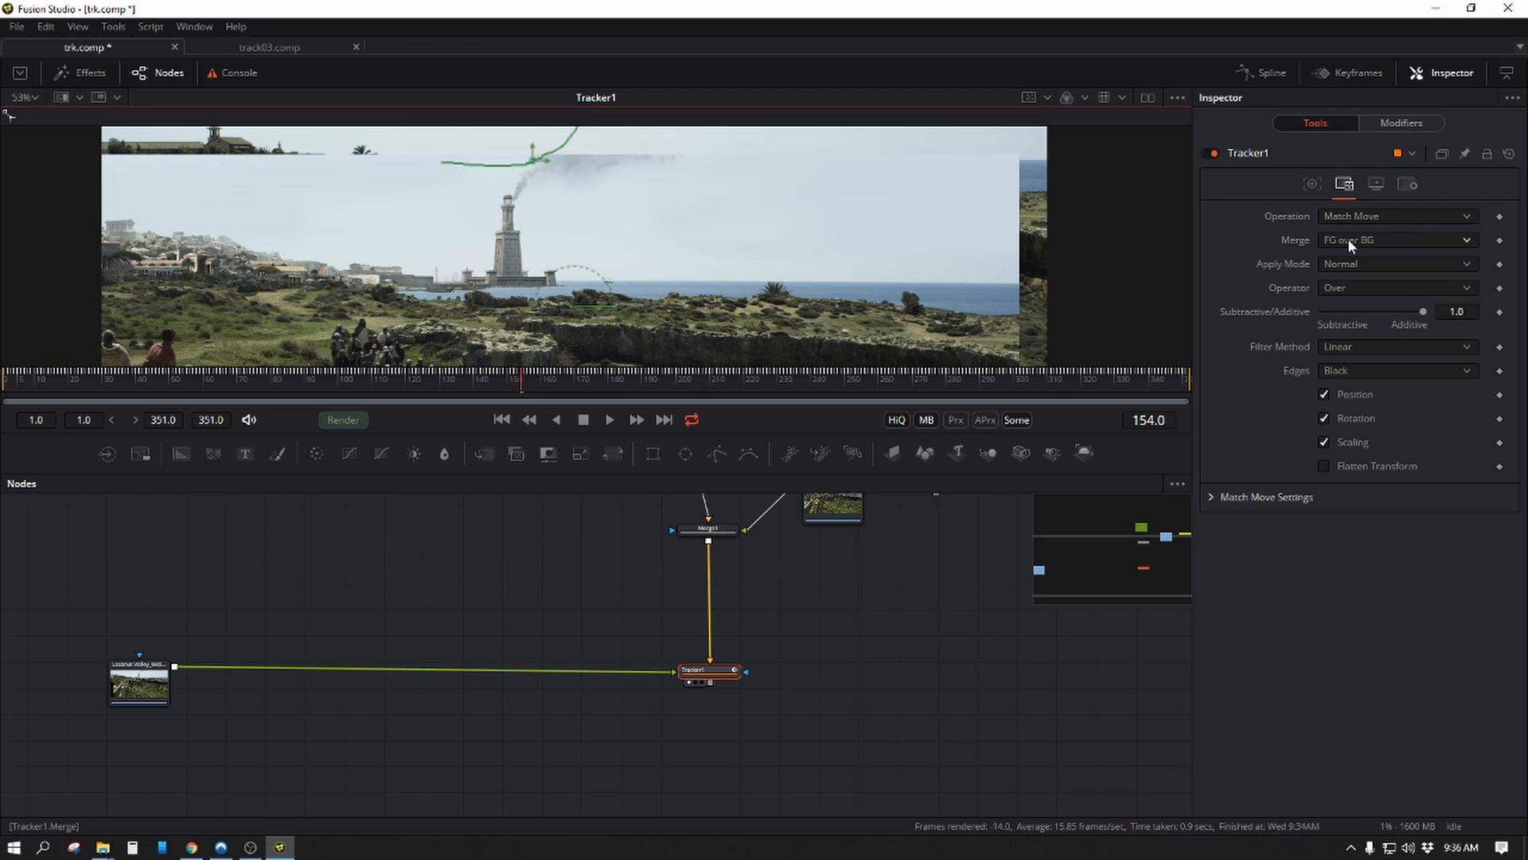
pyautogui.click(1353, 240)
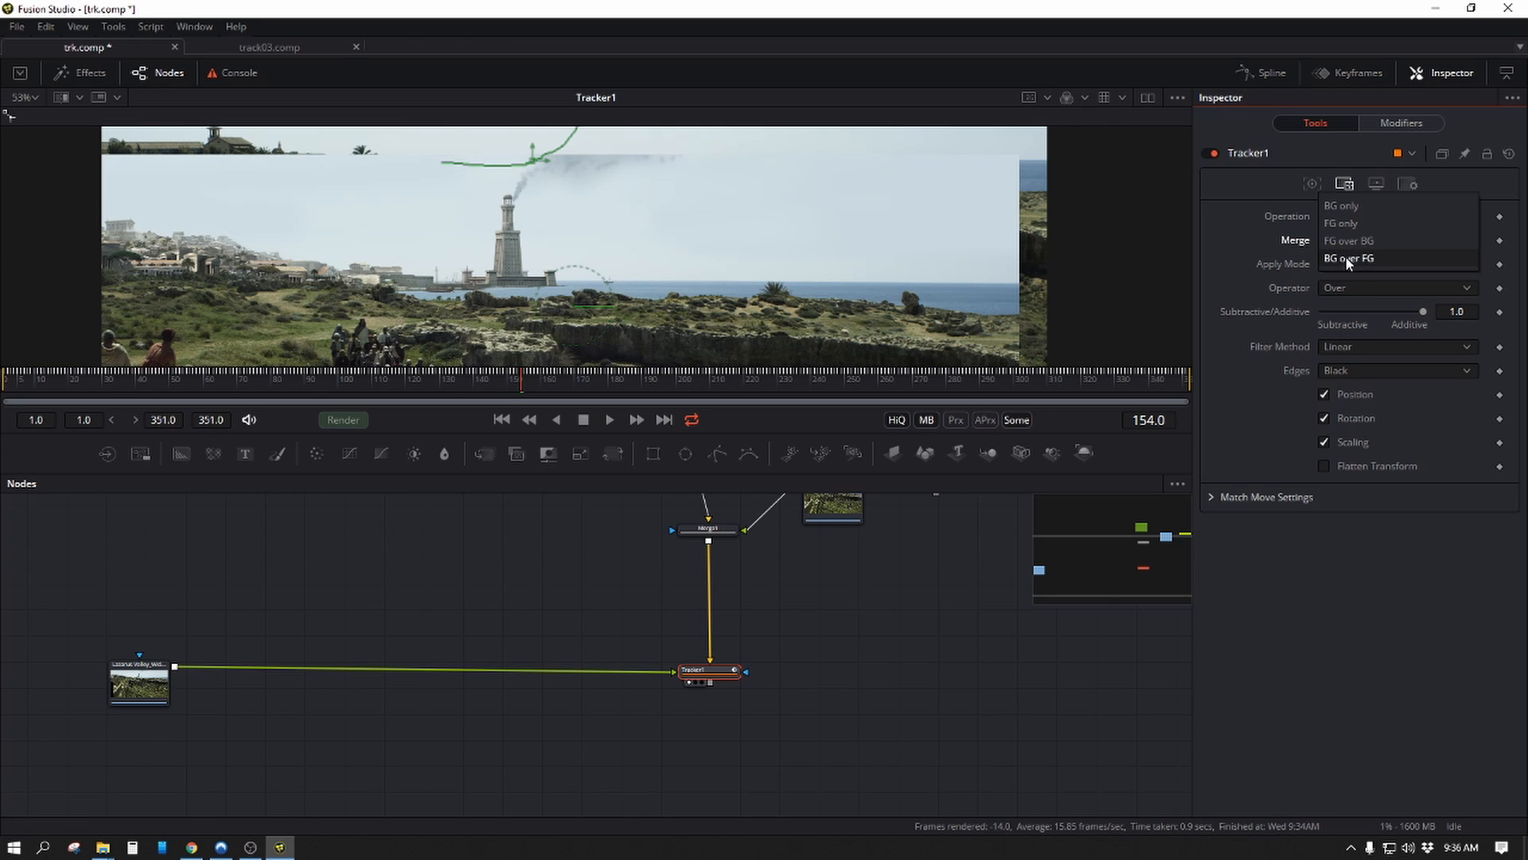
pyautogui.click(1298, 239)
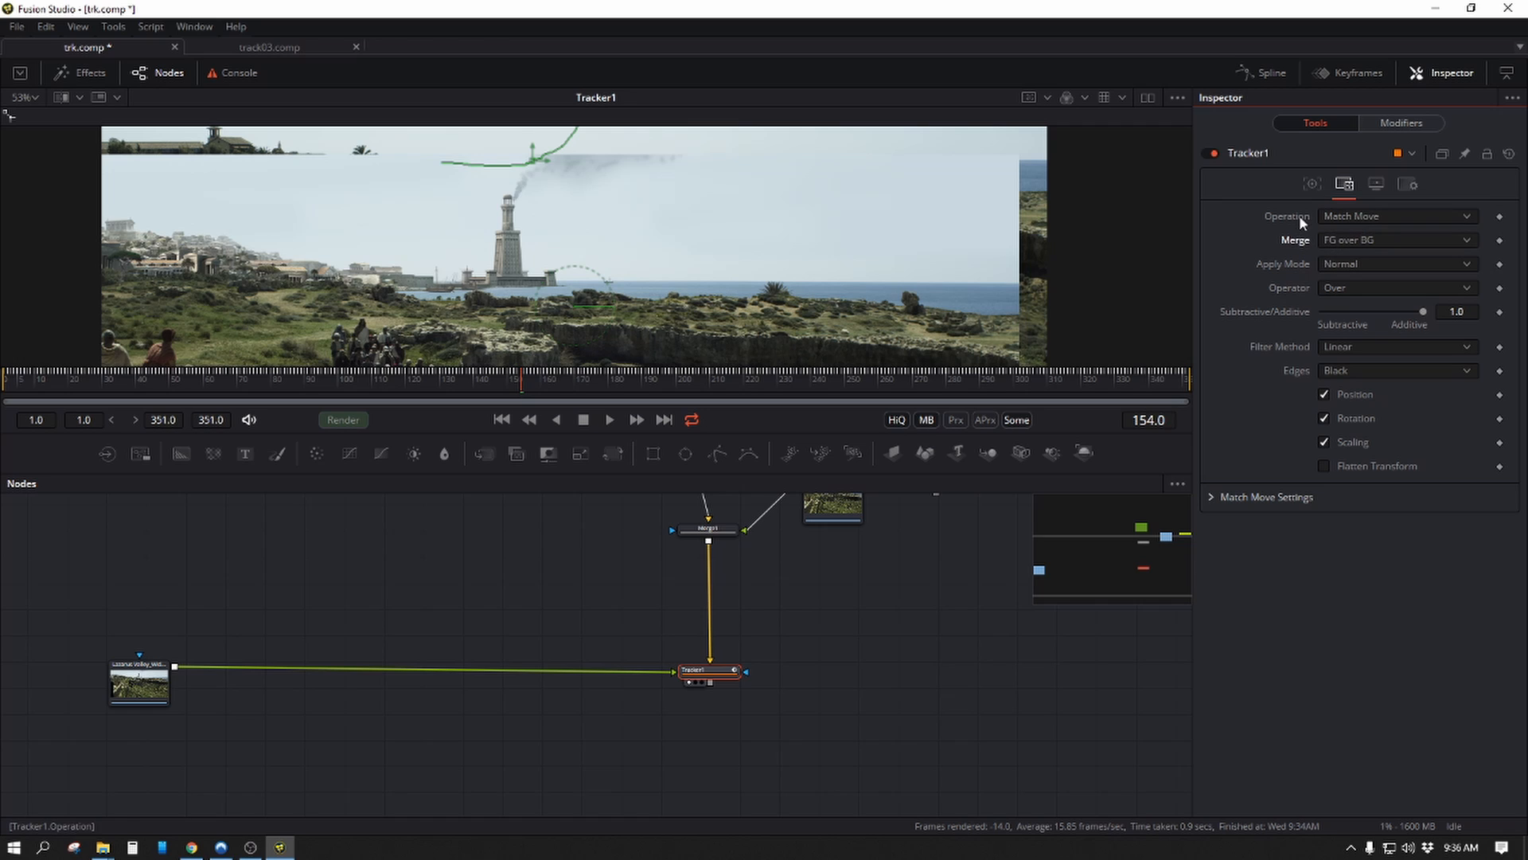
# Limit Tracker1's match move to position by disabling rotation and scaling, keeping apply mode Normal and operator Over.
pyautogui.click(1354, 264)
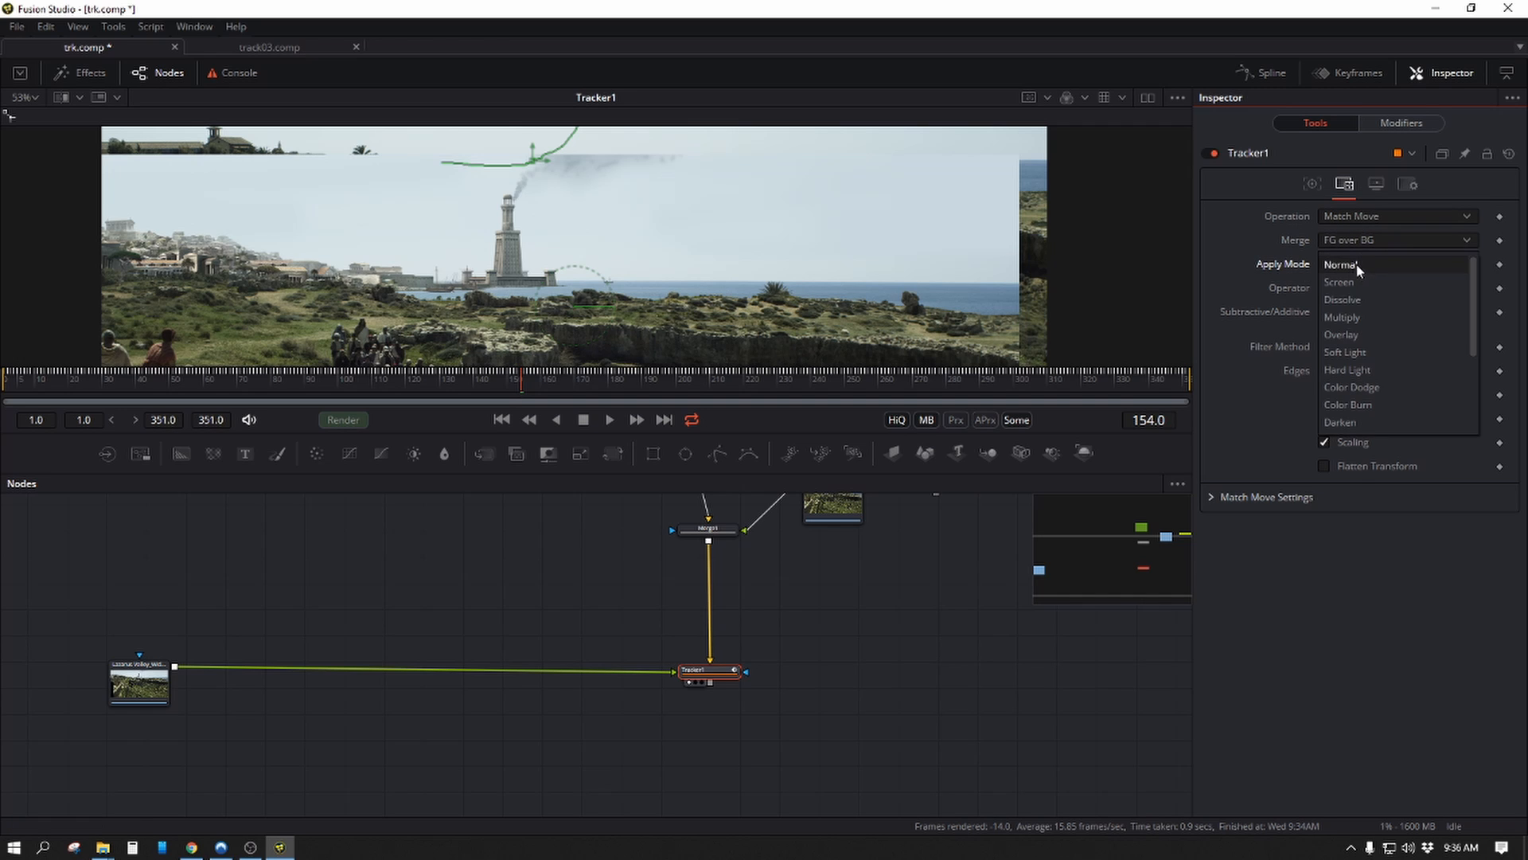
pyautogui.click(1262, 259)
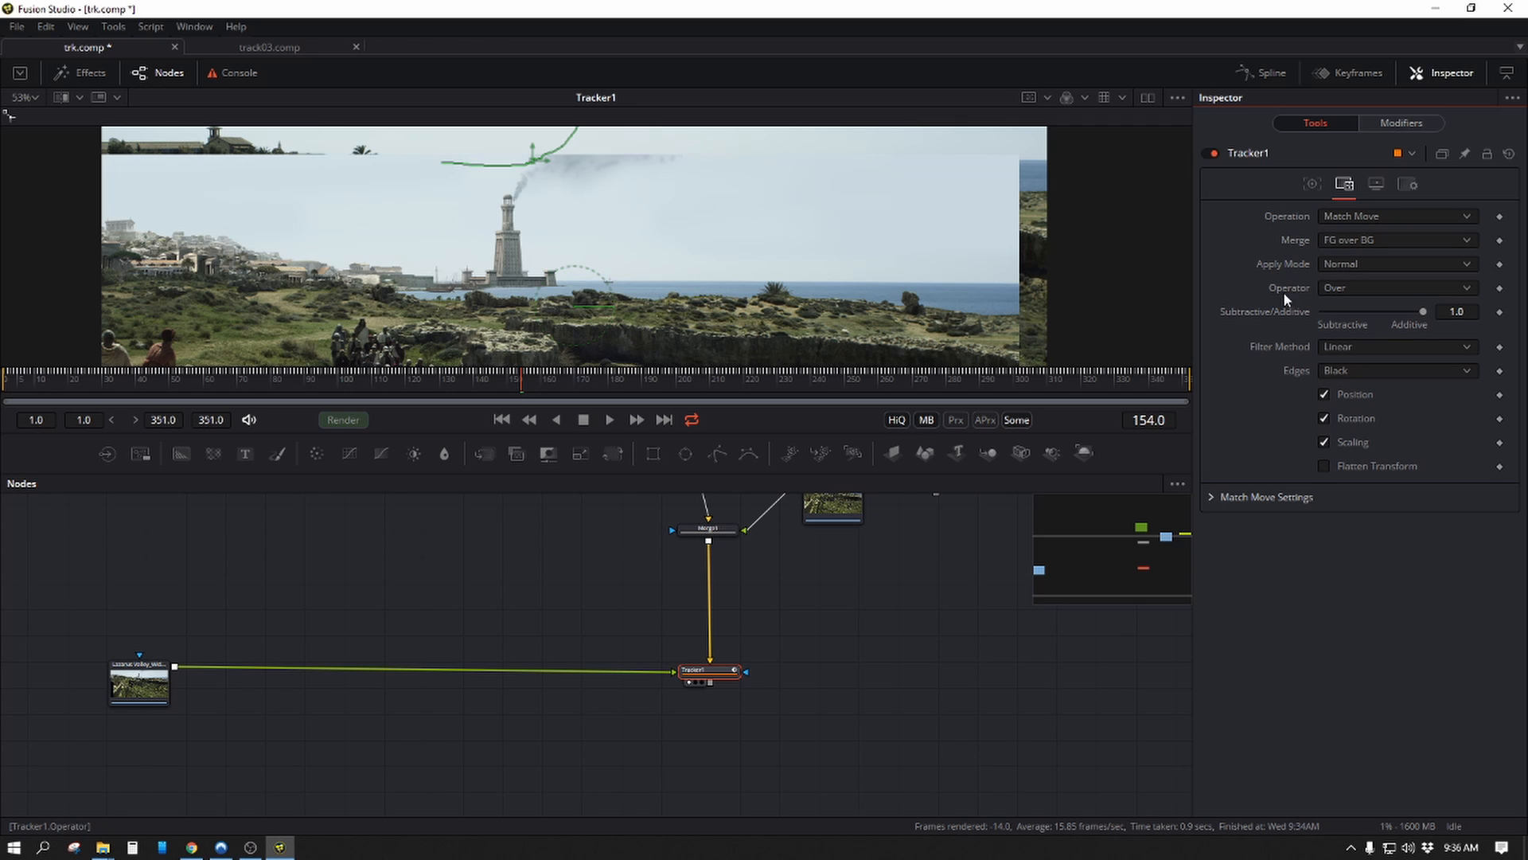
pyautogui.click(1389, 287)
pyautogui.click(1406, 301)
pyautogui.click(1324, 418)
pyautogui.click(1323, 438)
pyautogui.click(1312, 185)
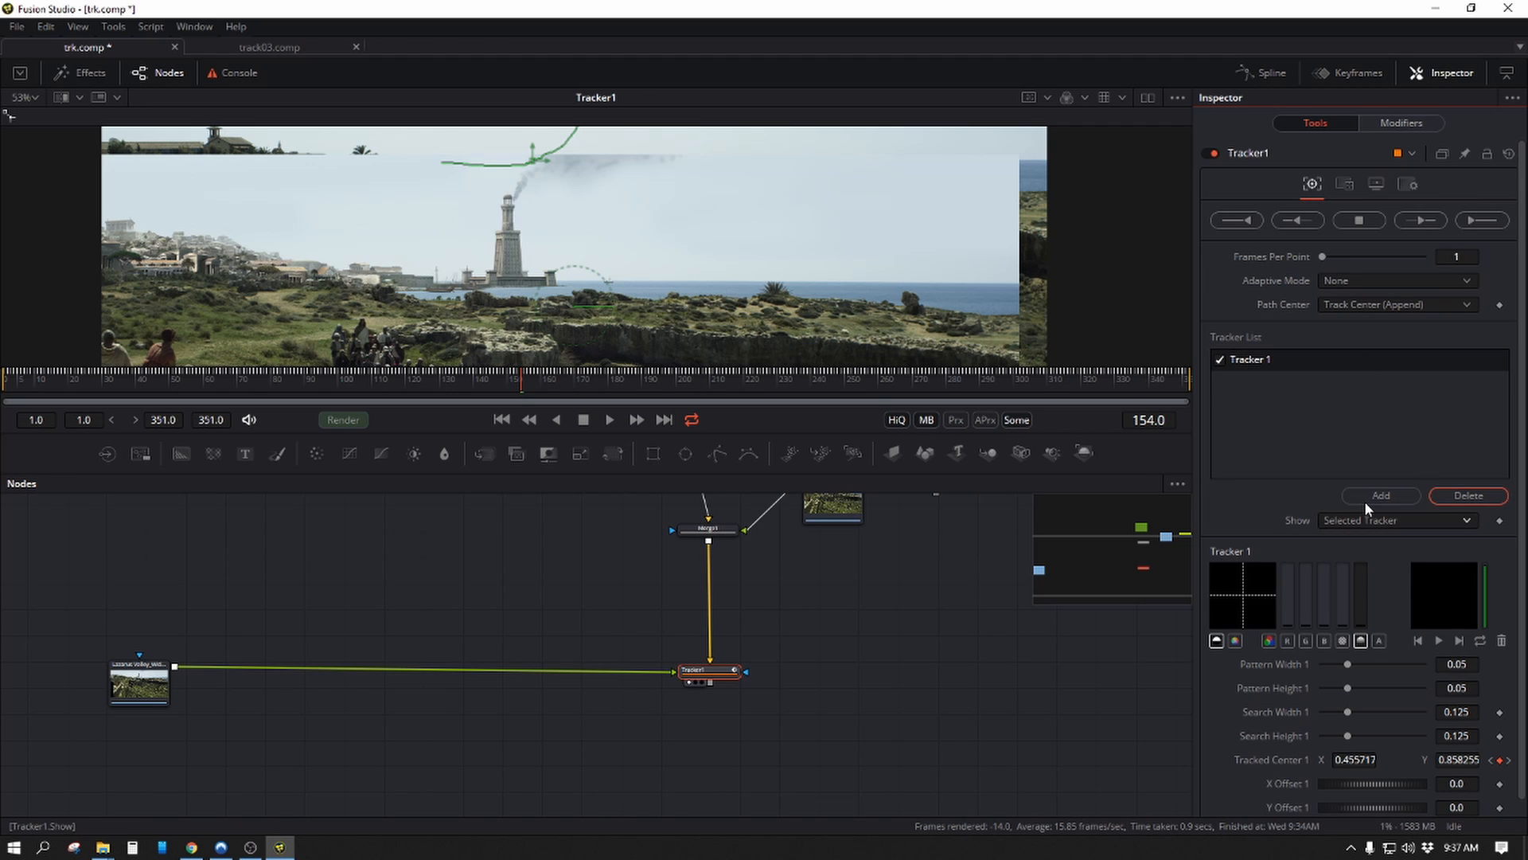
pyautogui.click(1350, 184)
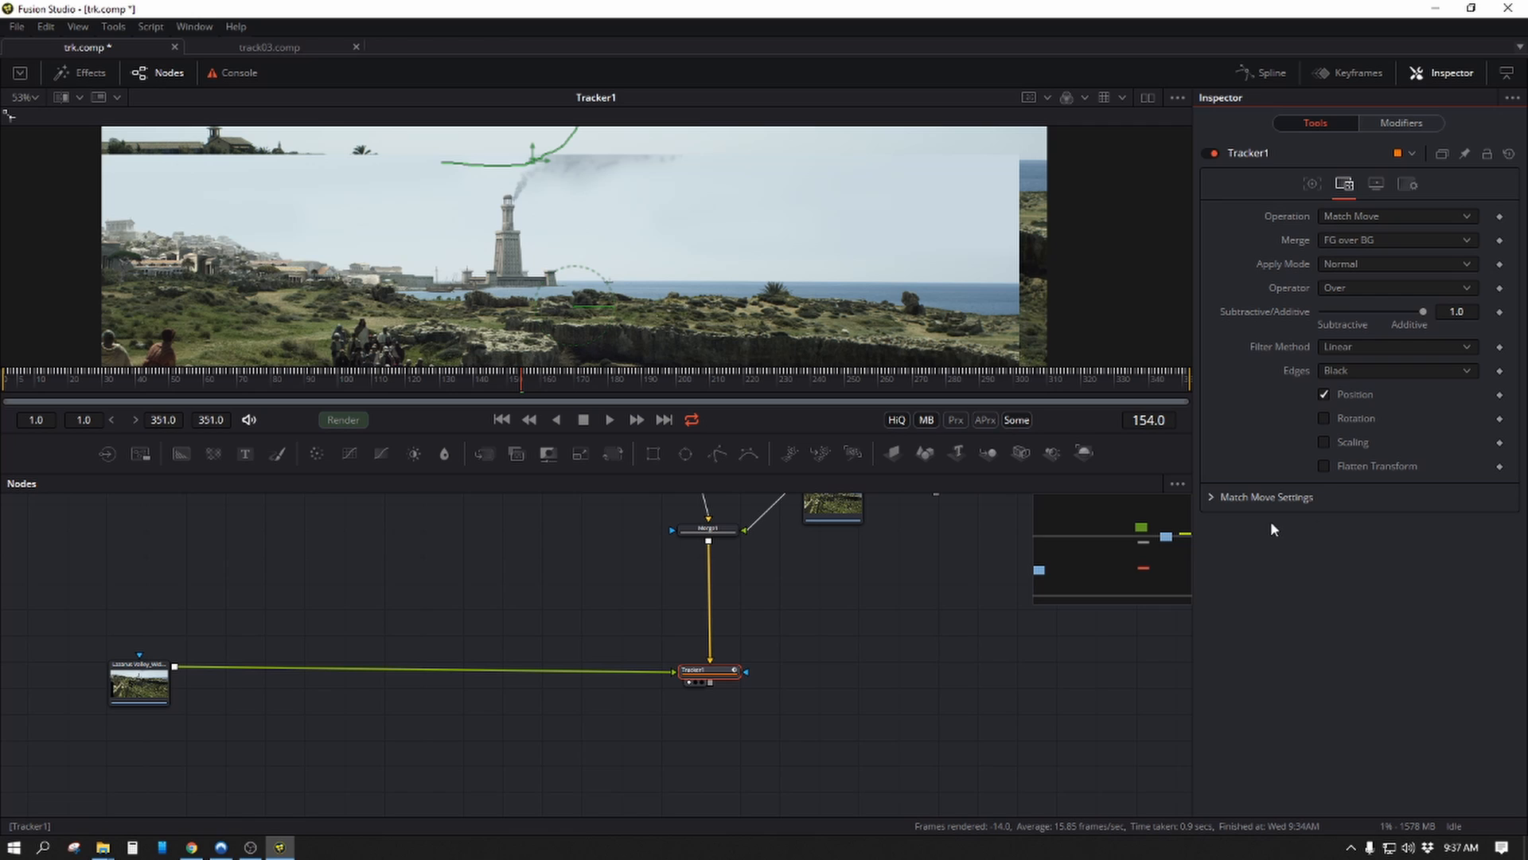
# Review the pivot type and reference choices in Tracker1's Match Move Settings, keeping Tracker average and Start.
pyautogui.click(1213, 497)
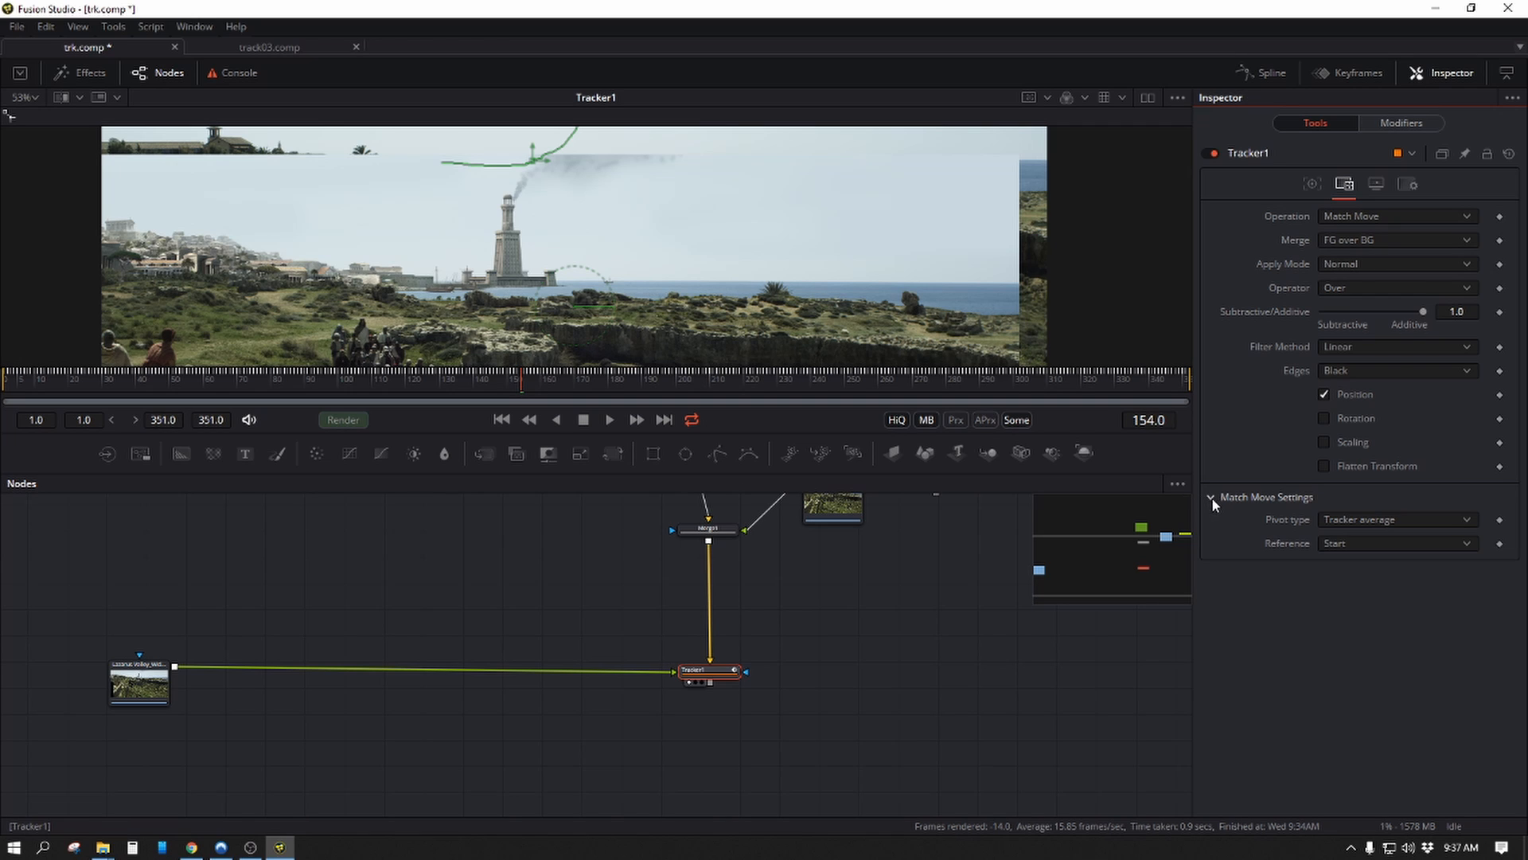
pyautogui.click(1377, 519)
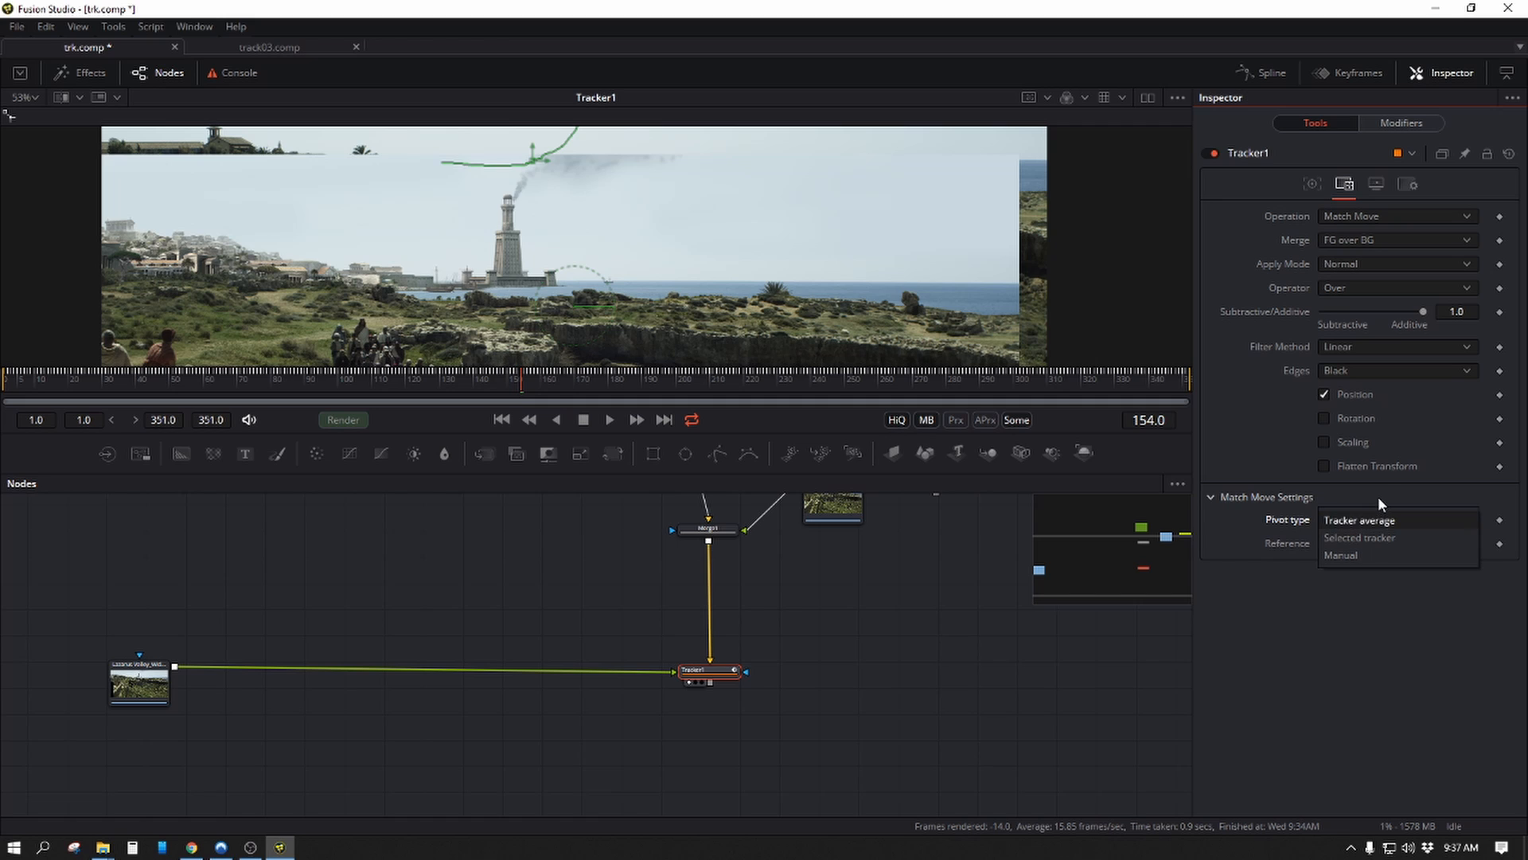
pyautogui.click(1385, 480)
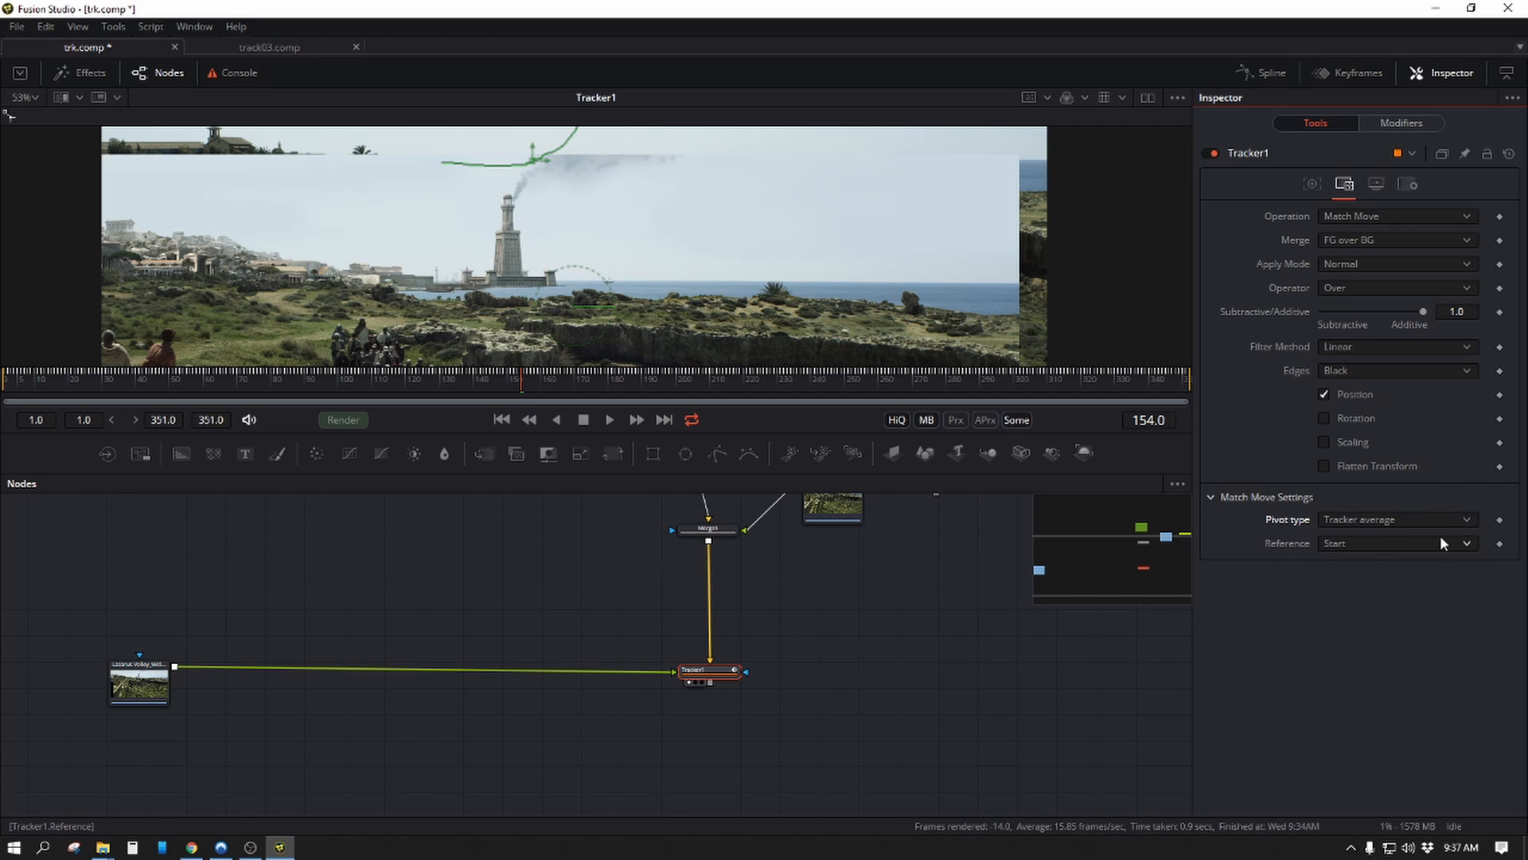
pyautogui.click(1404, 523)
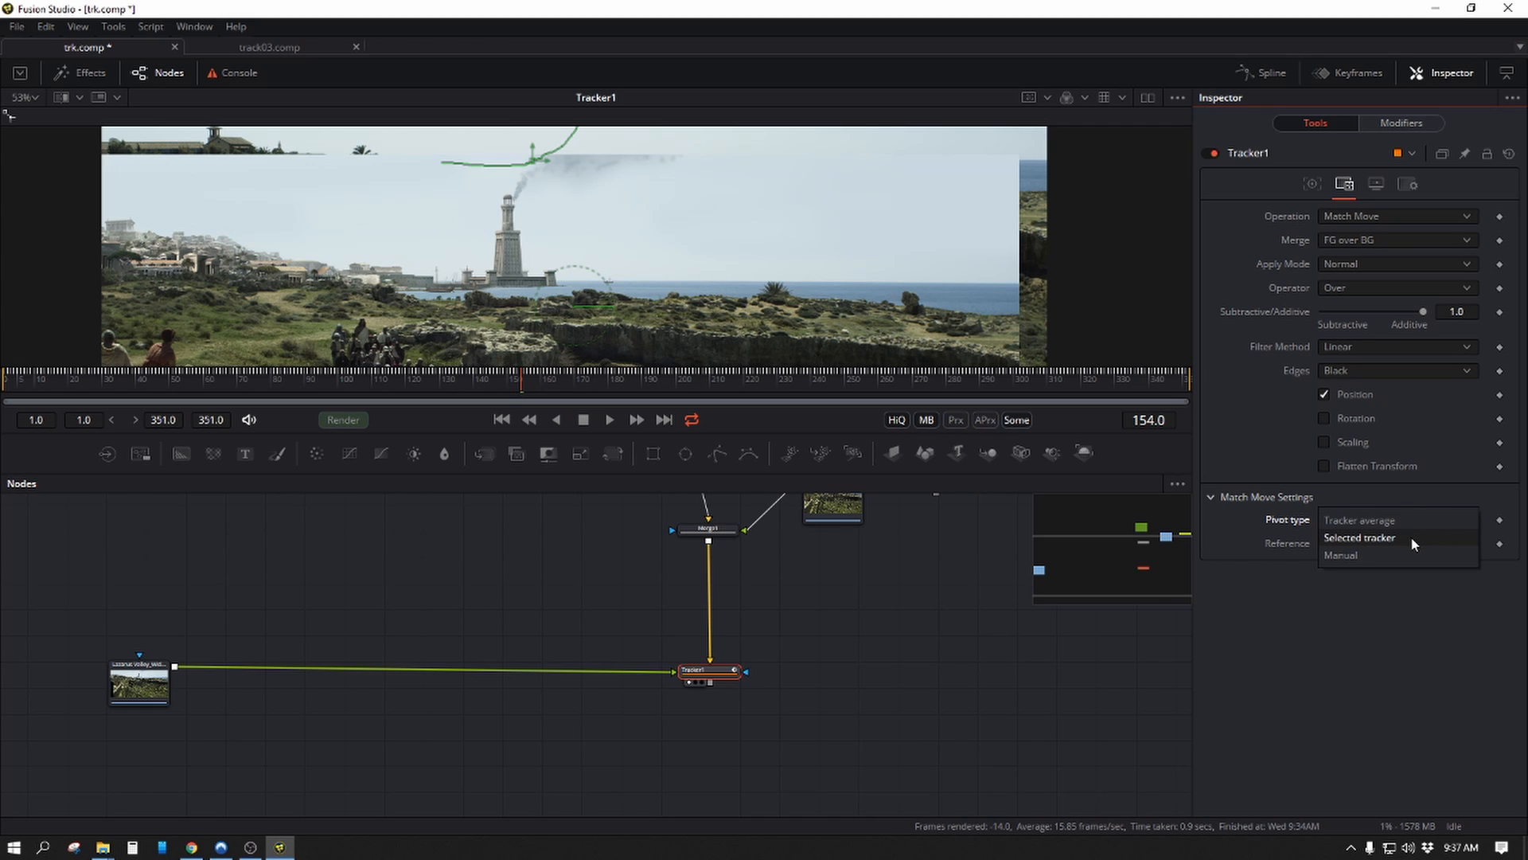
pyautogui.click(1257, 489)
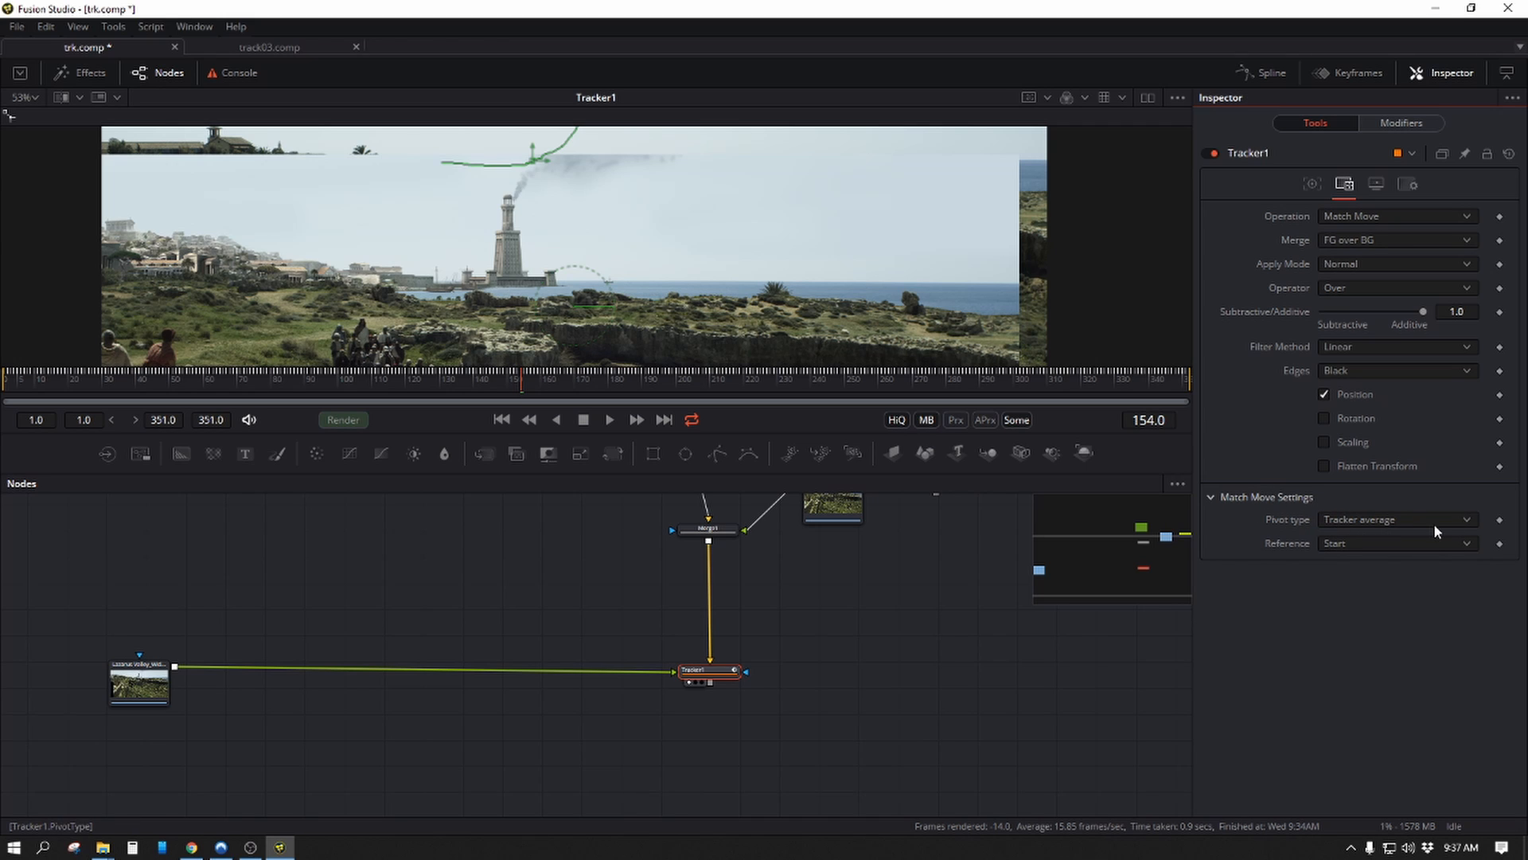
pyautogui.click(1366, 544)
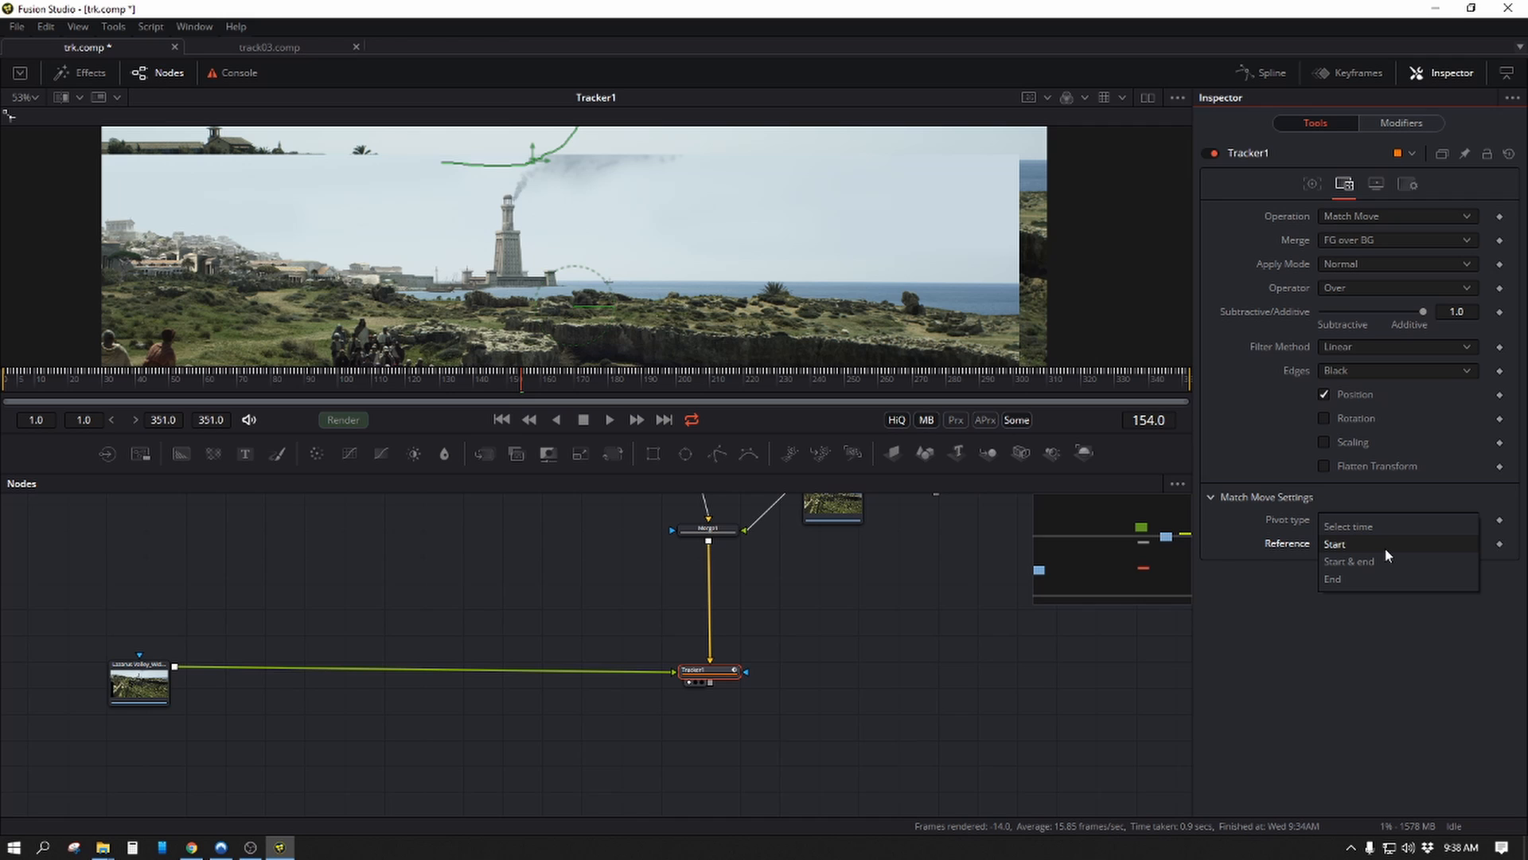
pyautogui.click(1385, 548)
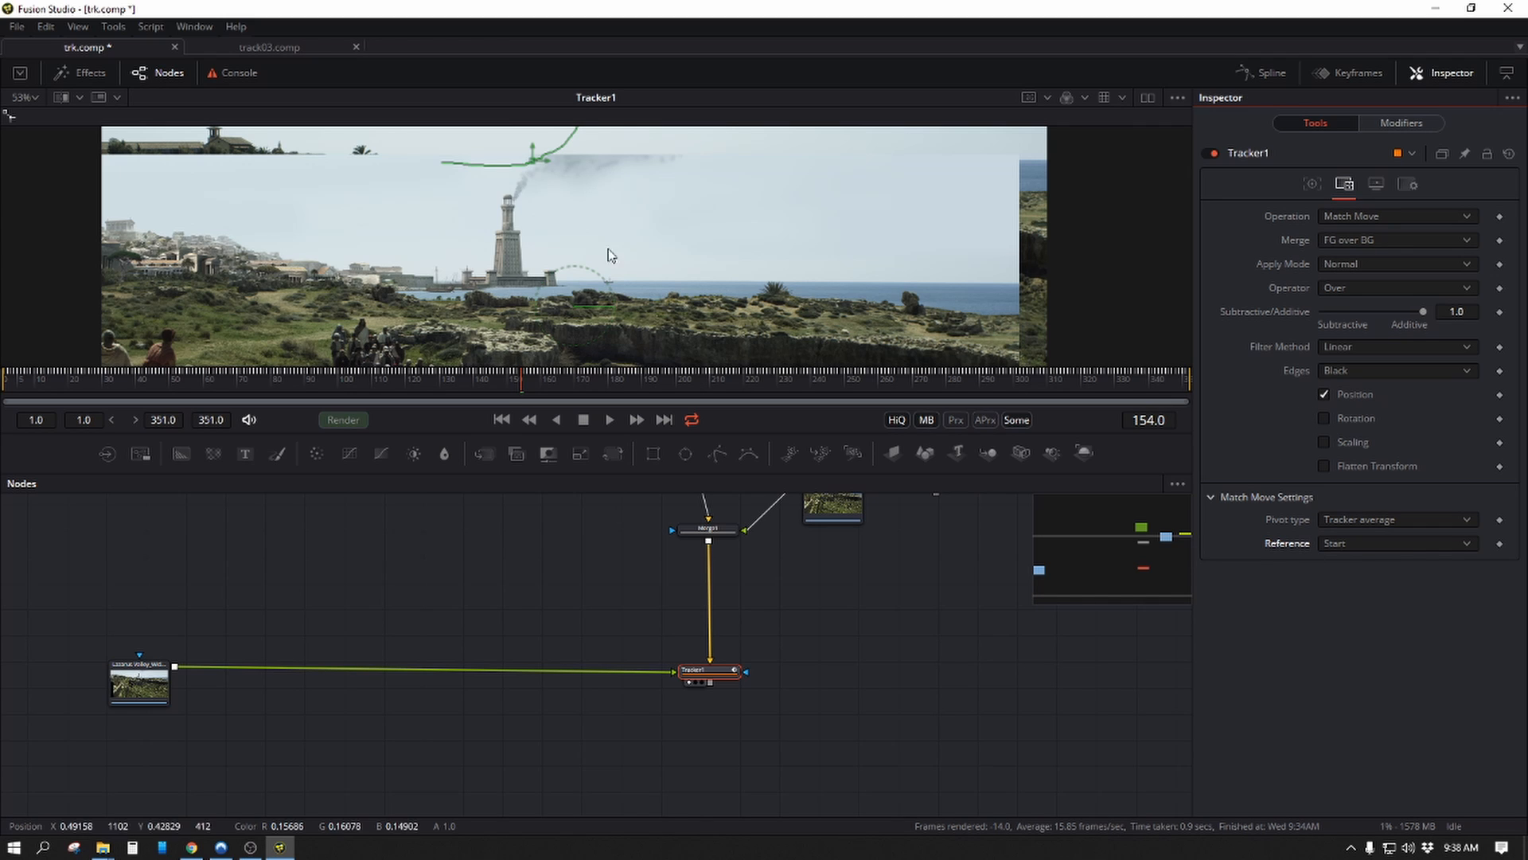
# Set Tracker1's apply mode to Difference for comparing the PSD elements with the footage.
pyautogui.moveTo(757, 224); pyautogui.dragTo(866, 225)
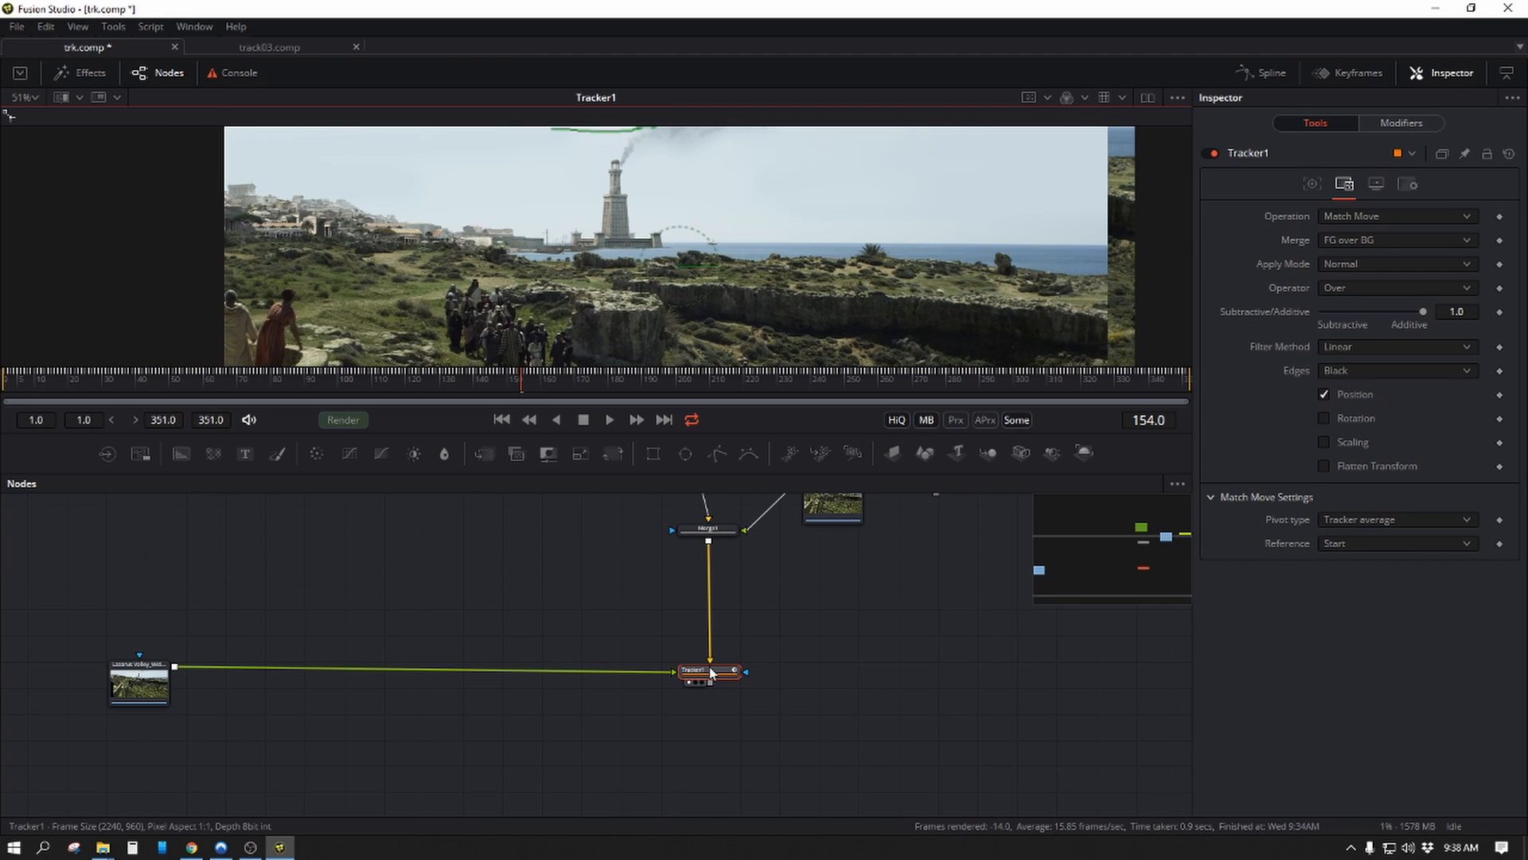
pyautogui.click(712, 673)
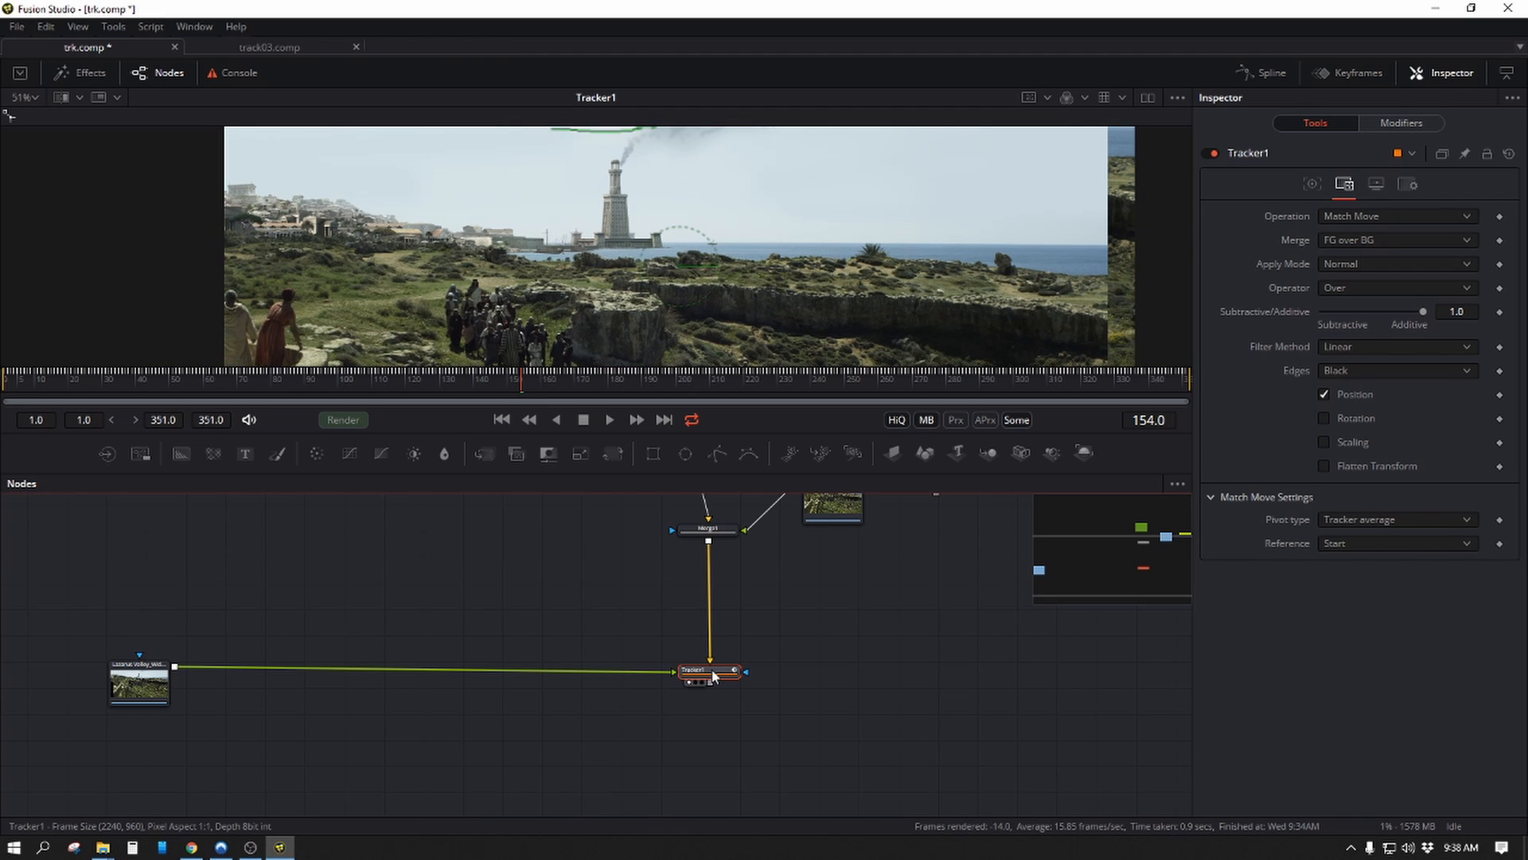
pyautogui.click(1345, 261)
pyautogui.click(1345, 262)
pyautogui.click(1345, 261)
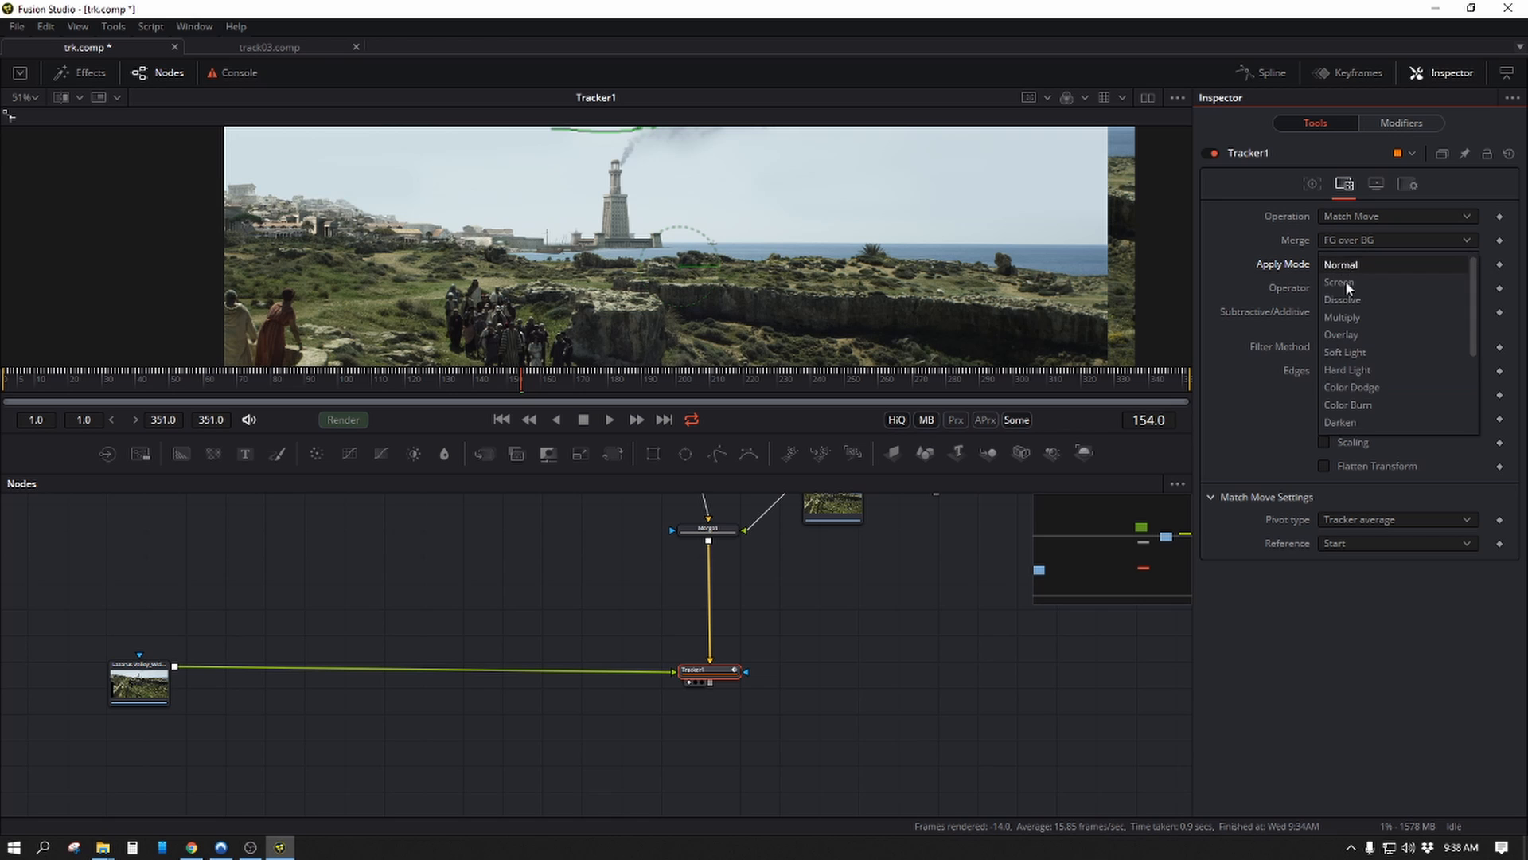
pyautogui.scroll(-3, 1345, 283)
pyautogui.click(1356, 335)
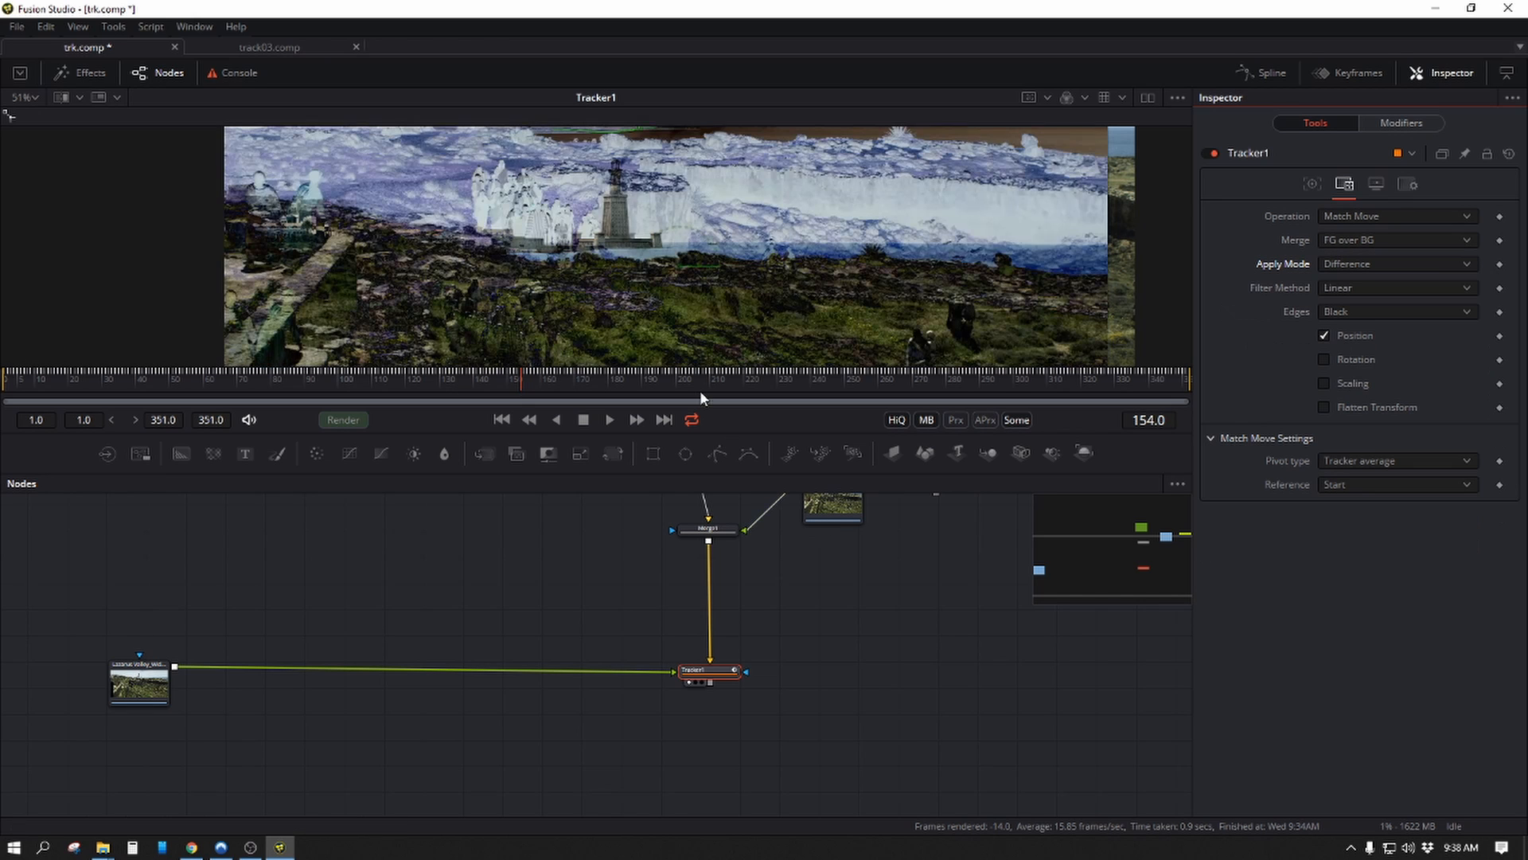
# Add a Transform node and insert it into the connection between the PSD elements loader and Tracker1.
pyautogui.click(519, 635)
pyautogui.press('t')
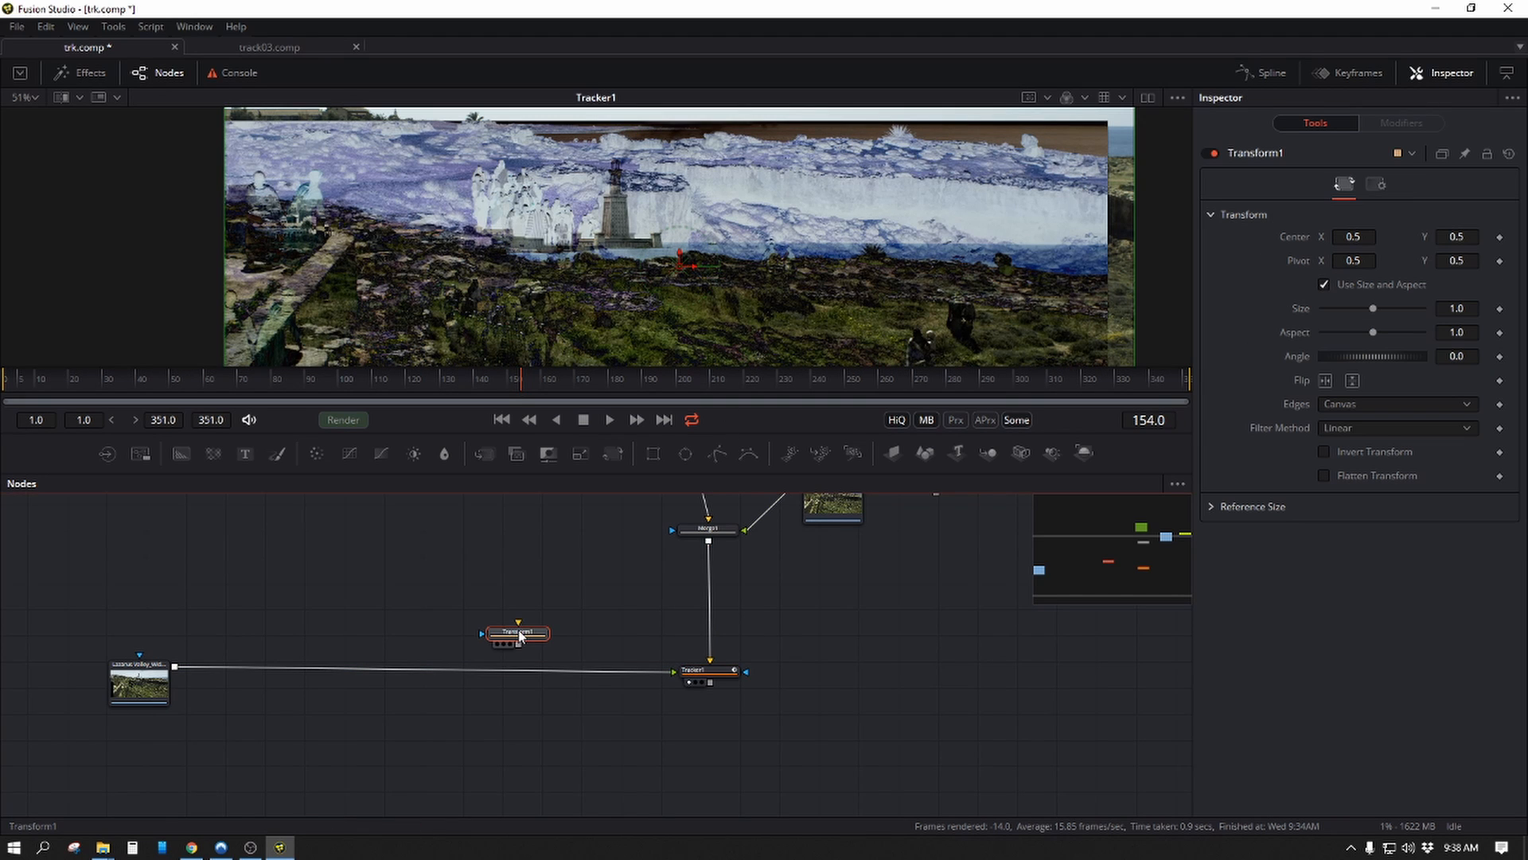
pyautogui.moveTo(519, 635); pyautogui.dragTo(532, 674)
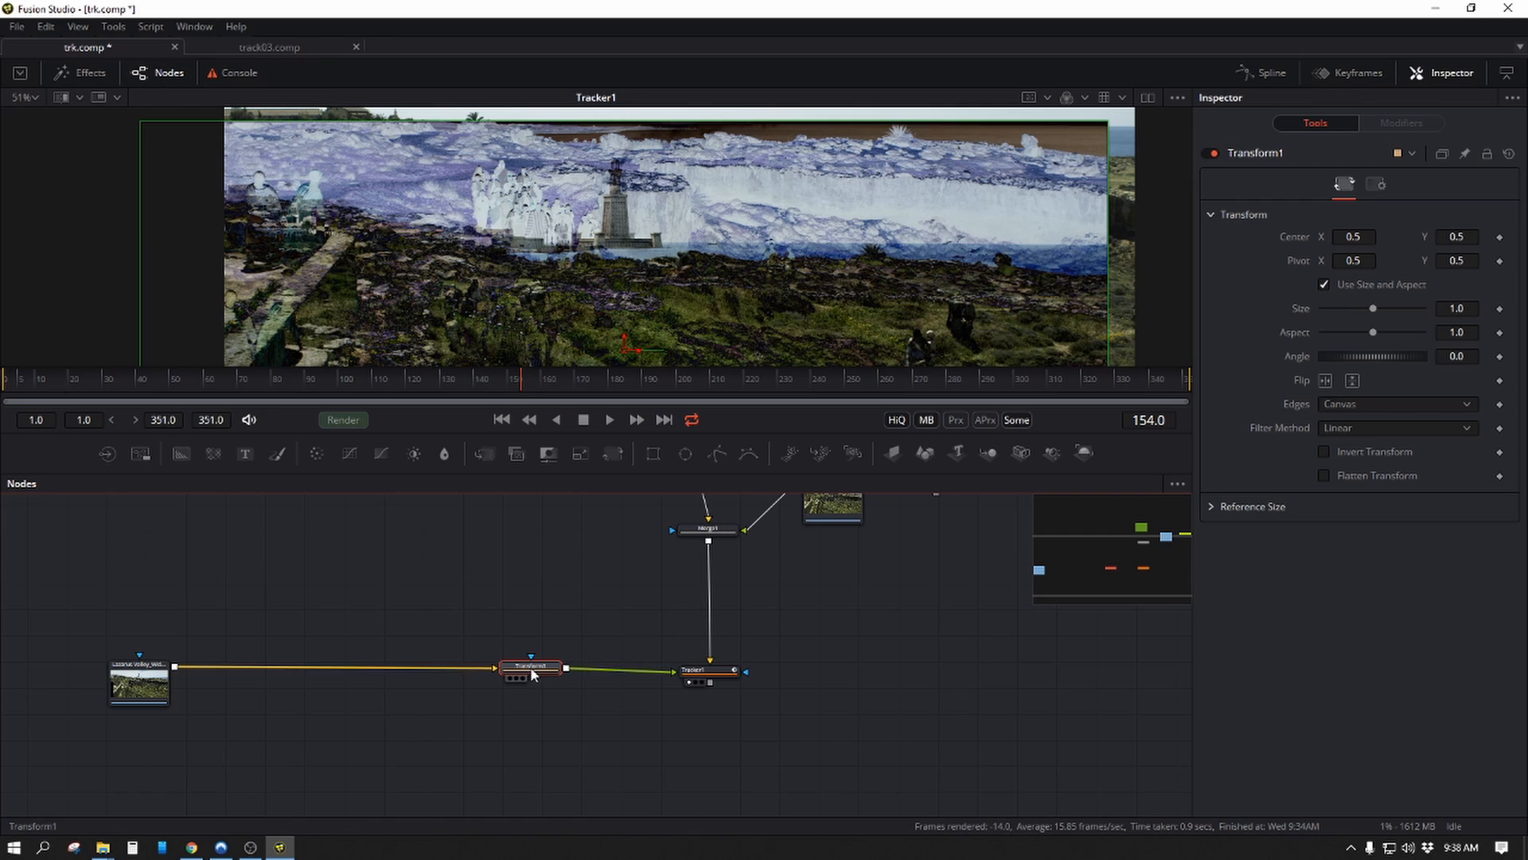
# Align the PSD elements with the footage by setting Transform1's center to X 0.527516, Y 0.758501.
pyautogui.moveTo(709, 277); pyautogui.dragTo(716, 269)
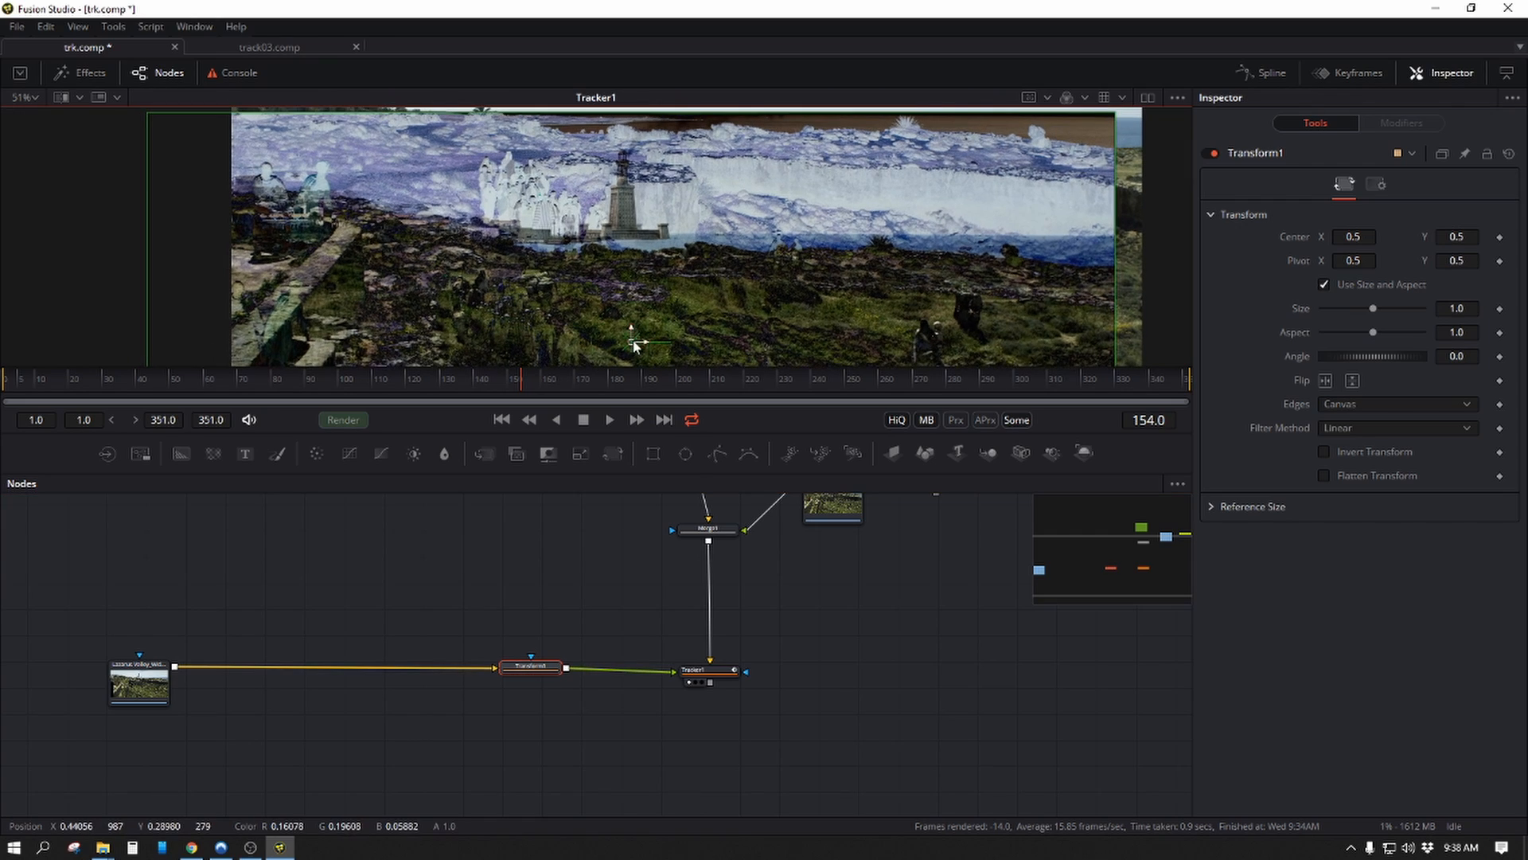
pyautogui.moveTo(636, 345); pyautogui.dragTo(658, 227)
pyautogui.moveTo(571, 211); pyautogui.dragTo(911, 272)
pyautogui.moveTo(812, 185); pyautogui.dragTo(605, 285)
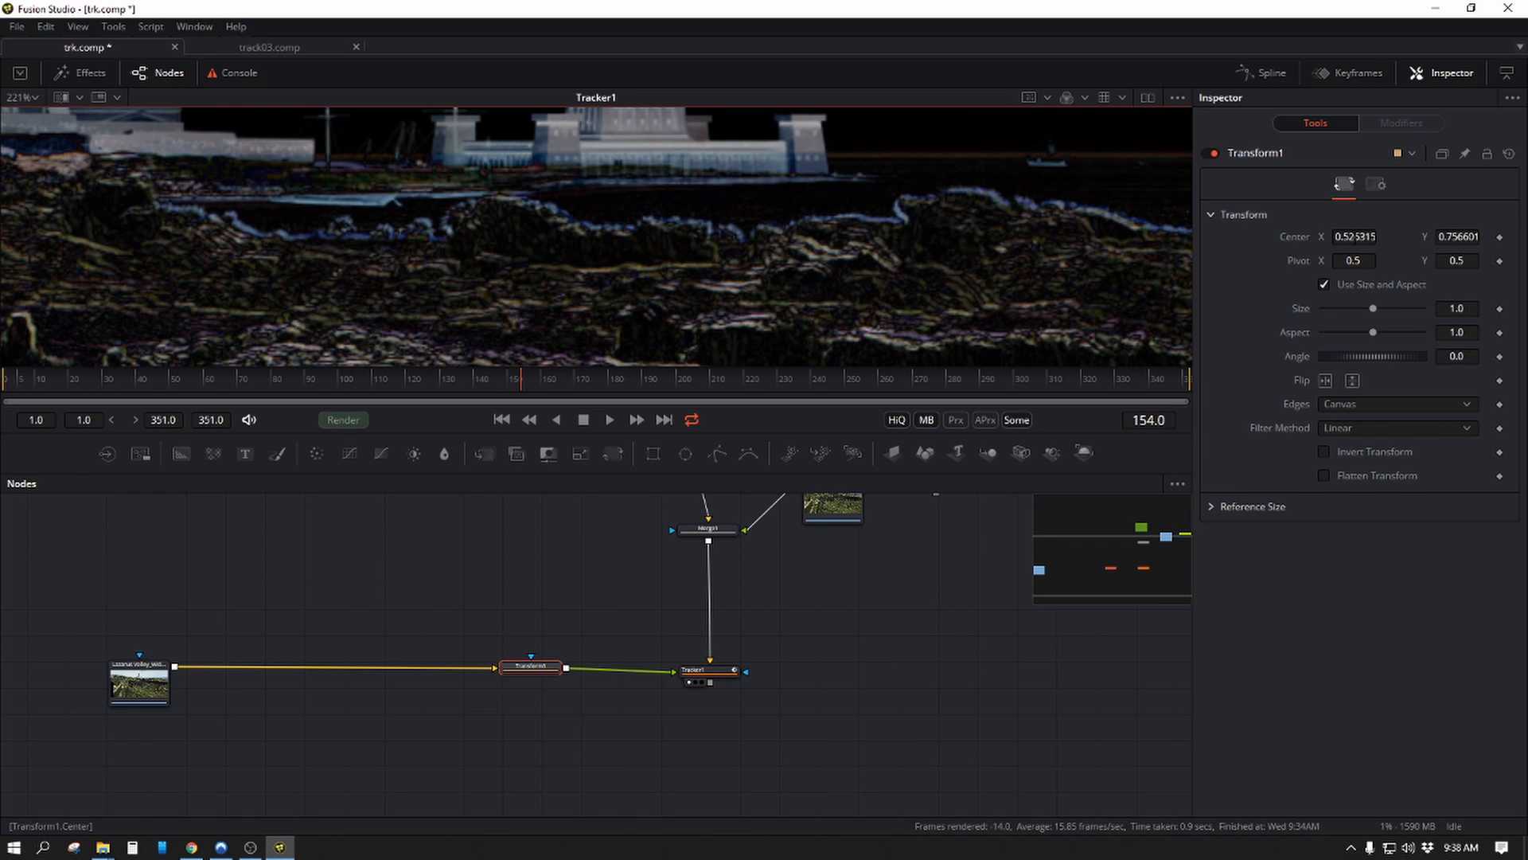
pyautogui.moveTo(1355, 237)
pyautogui.mouseDown()
pyautogui.moveTo(1332, 237)
pyautogui.moveTo(1421, 236)
pyautogui.moveTo(1355, 236)
pyautogui.moveTo(1397, 236)
pyautogui.moveTo(1369, 236)
pyautogui.mouseUp()
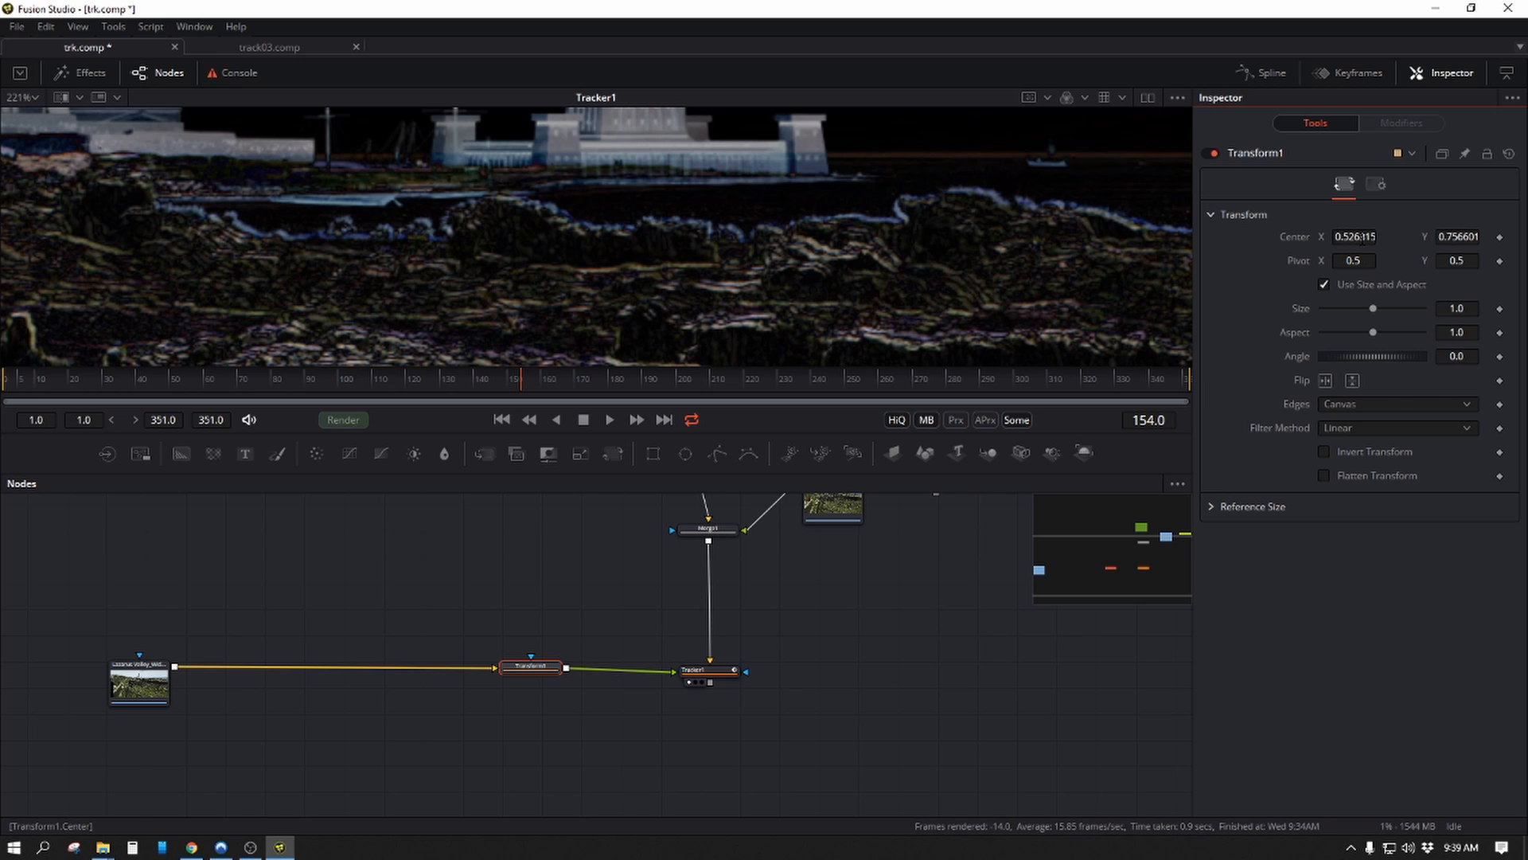
pyautogui.moveTo(1362, 238); pyautogui.dragTo(1472, 238)
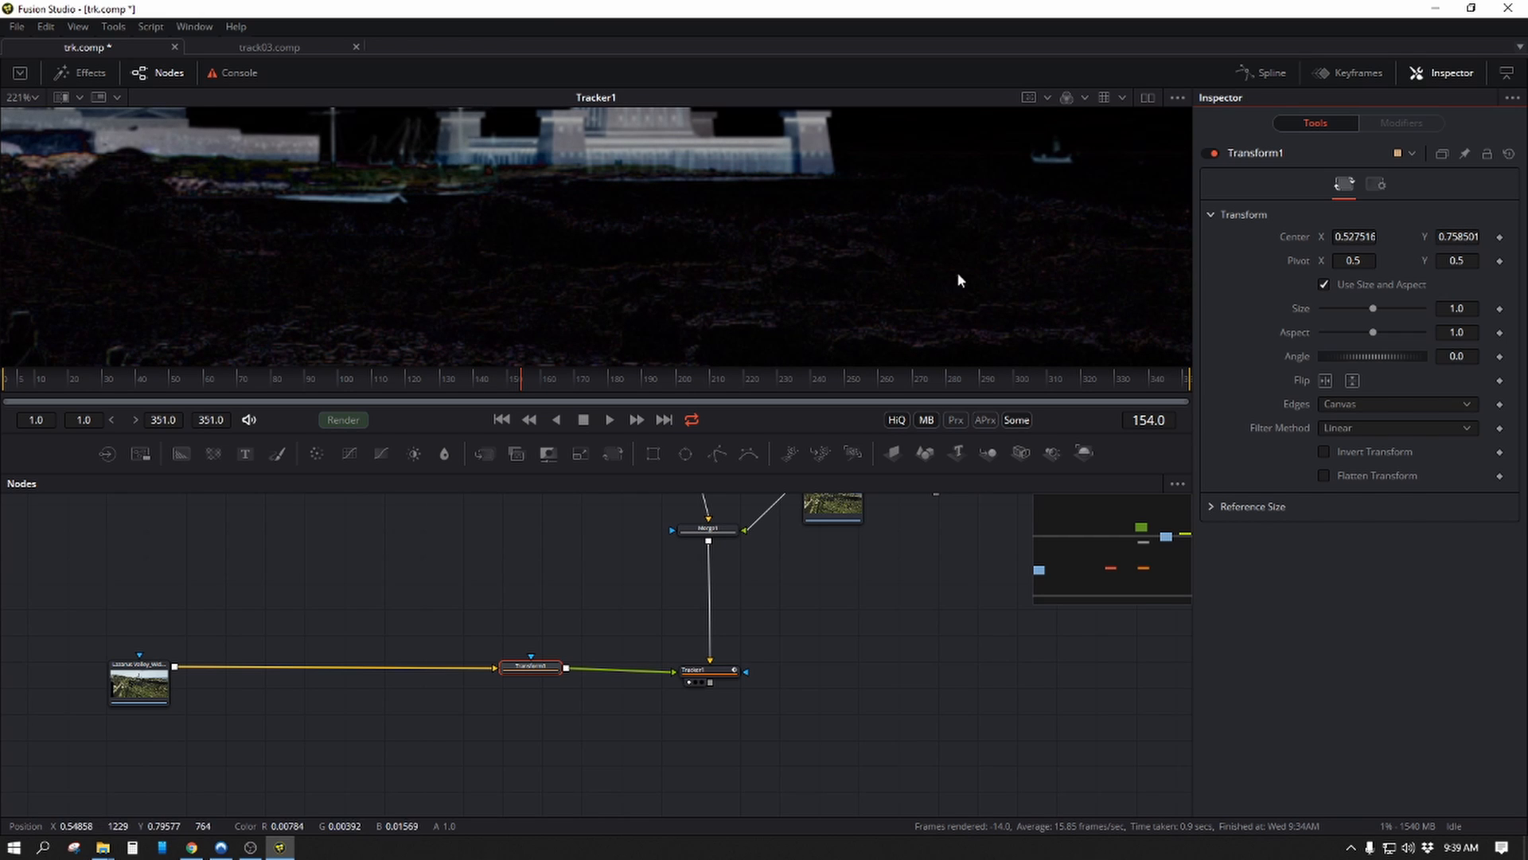
# Set Tracker1's apply mode to Normal and save the composition.
pyautogui.scroll(-5, 716, 257)
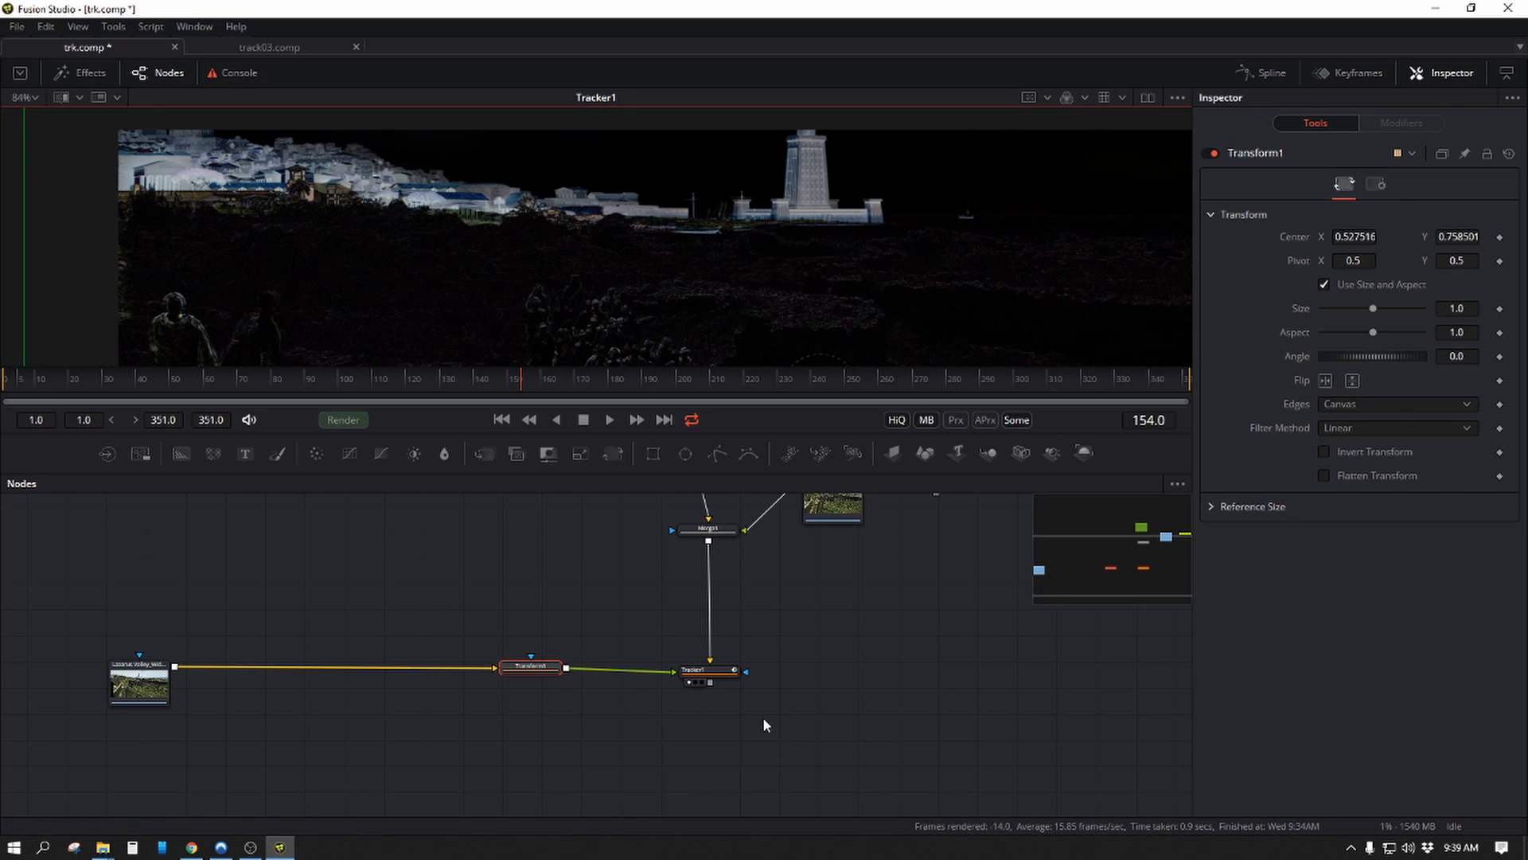
pyautogui.click(720, 673)
pyautogui.click(1320, 265)
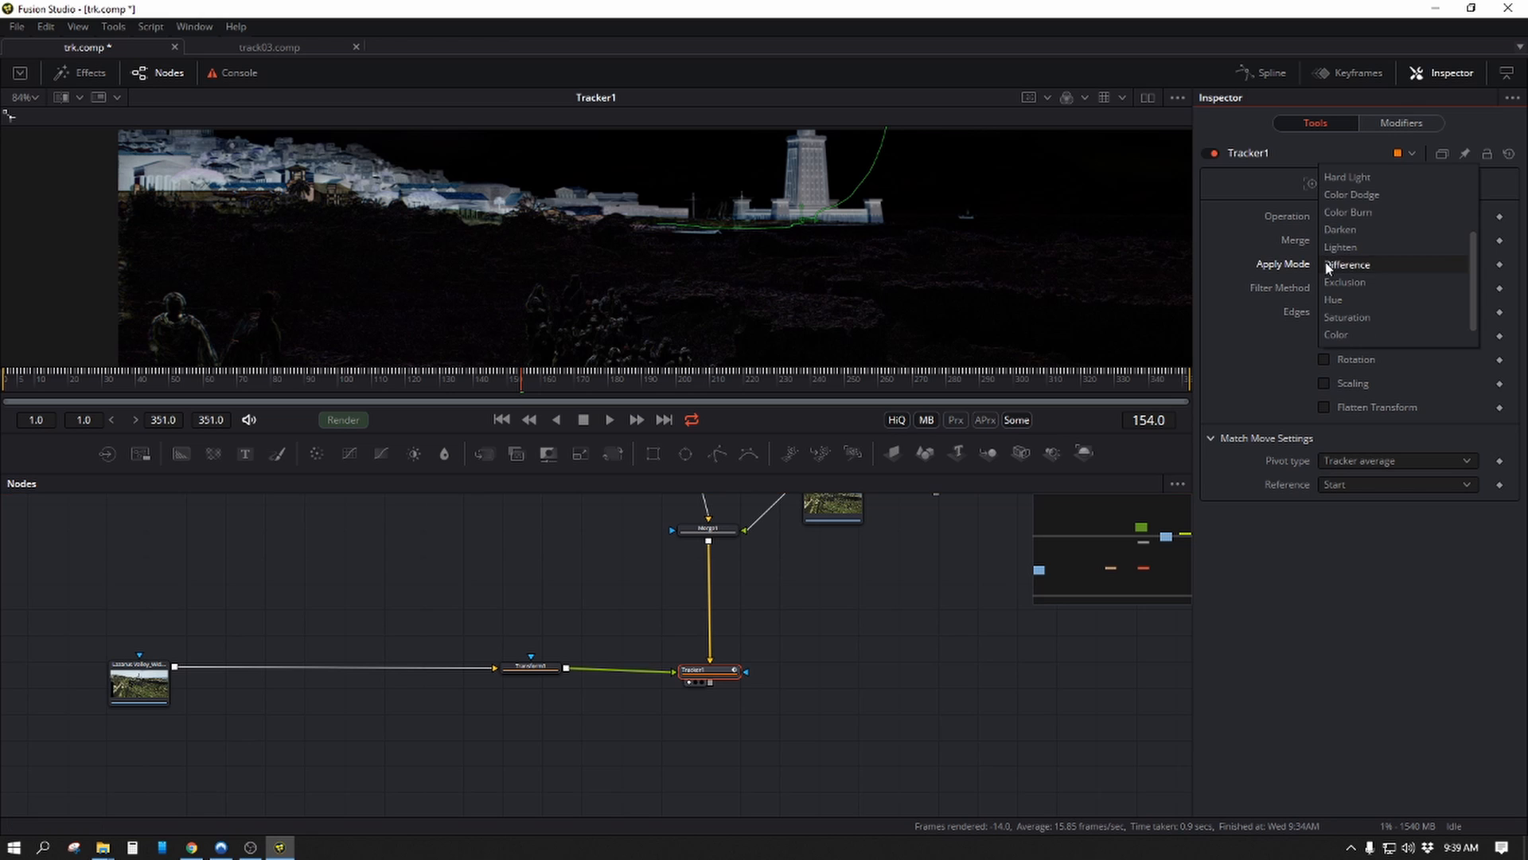
pyautogui.scroll(2, 1326, 261)
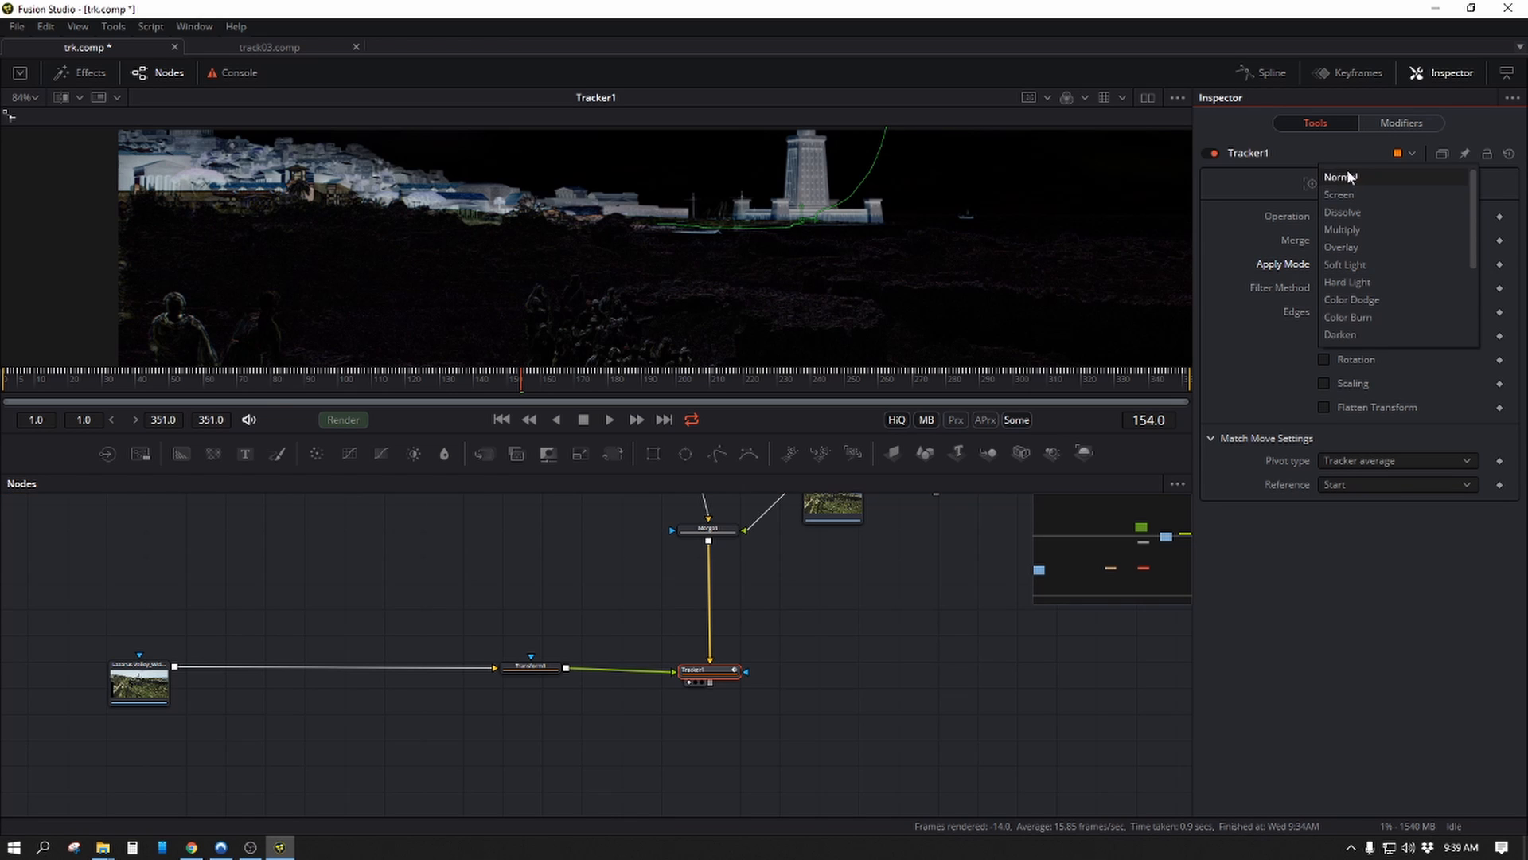
pyautogui.click(1345, 176)
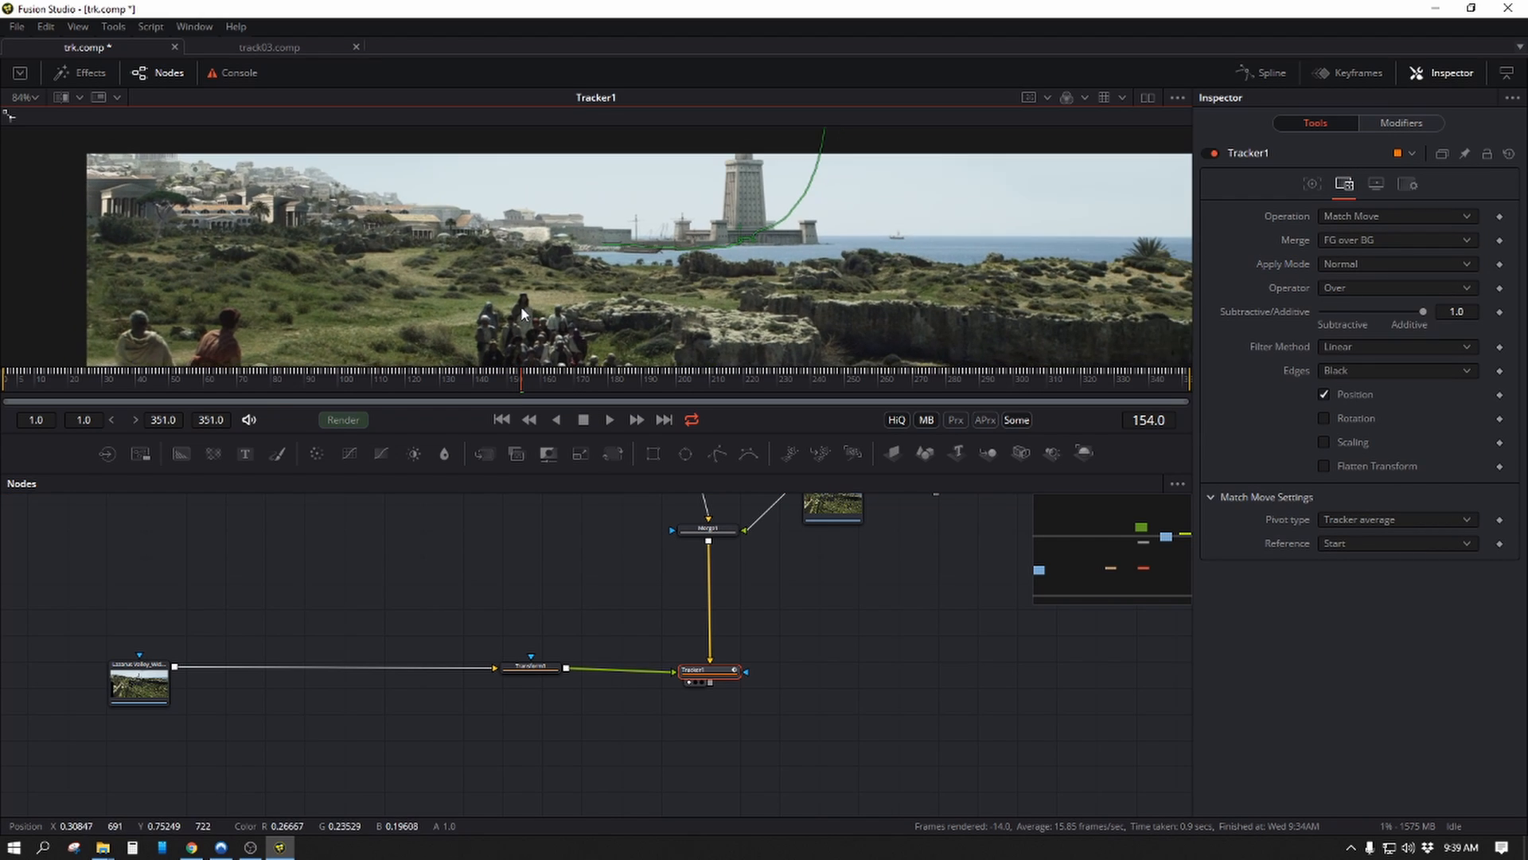
pyautogui.scroll(-1, 520, 306)
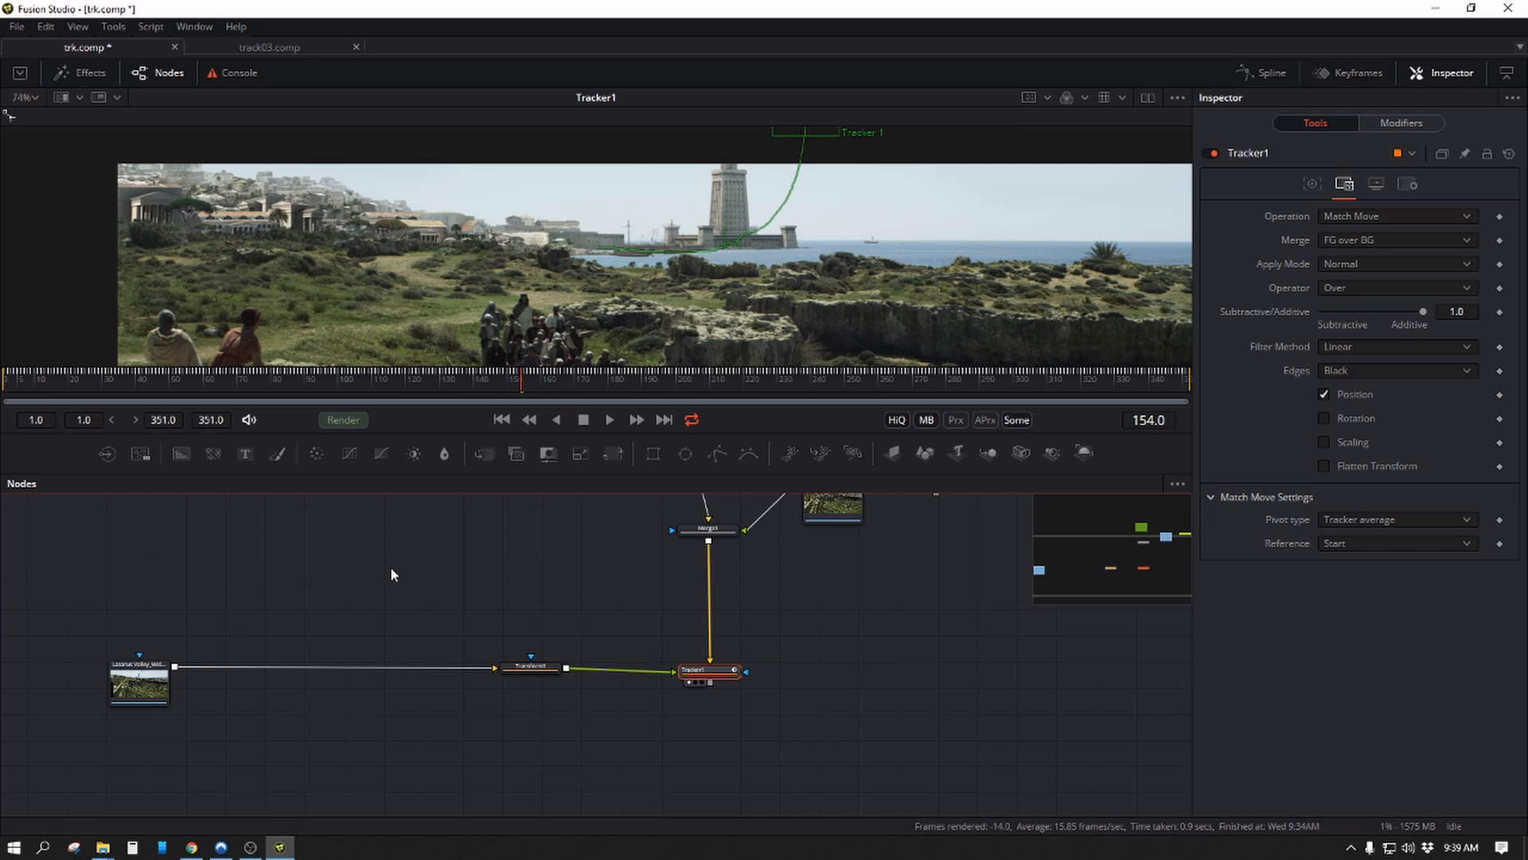
pyautogui.hotkey('ctrl', 's')
# Scrub from frame 154 to 295 and back to check how the matte painting follows the footage.
pyautogui.moveTo(447, 578); pyautogui.dragTo(592, 617)
pyautogui.moveTo(480, 542); pyautogui.dragTo(498, 520)
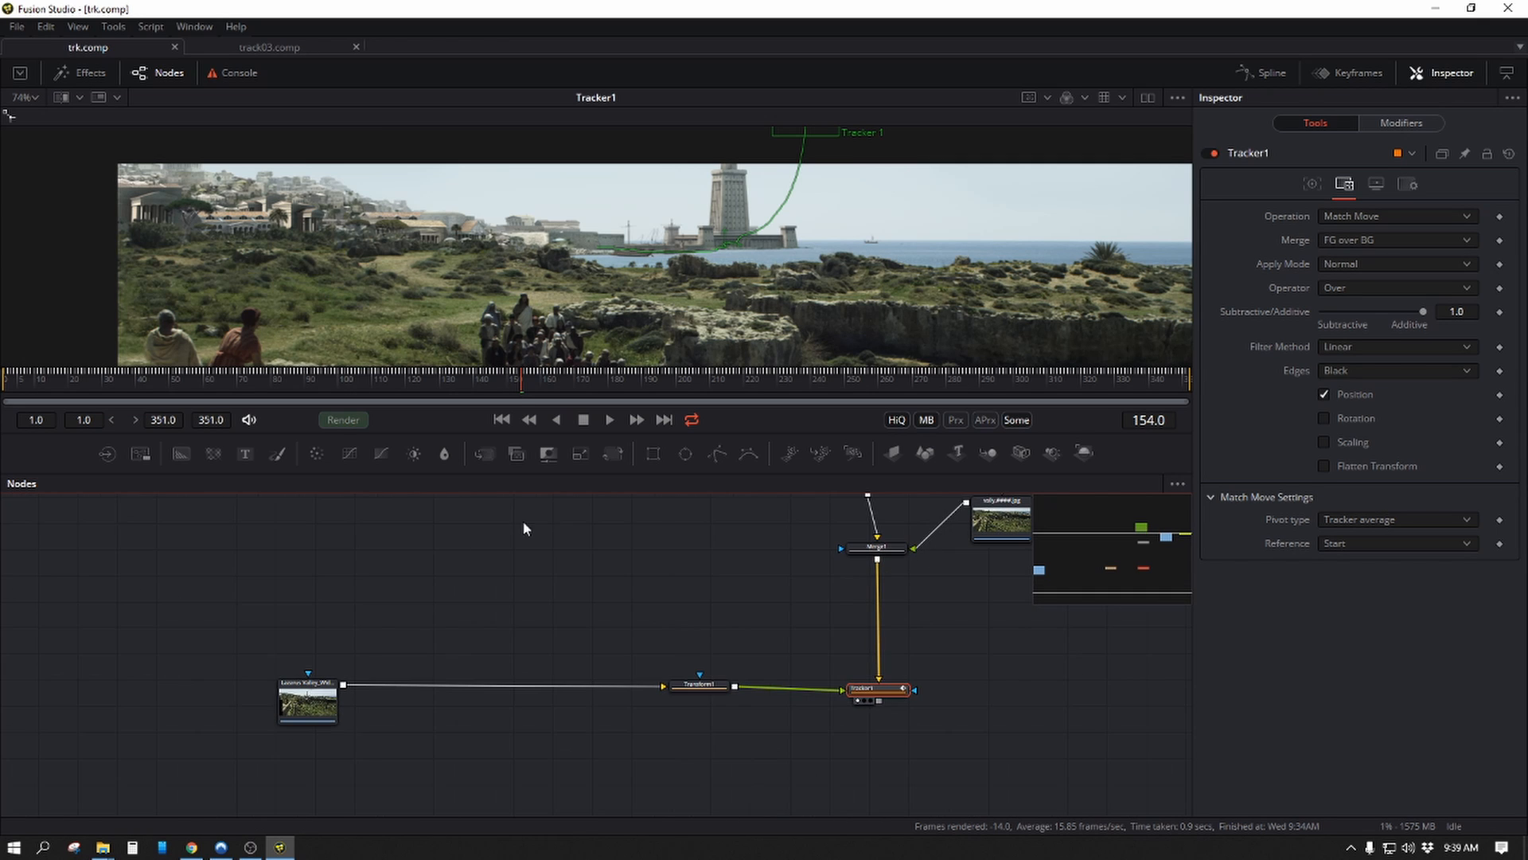
pyautogui.scroll(-2, 447, 246)
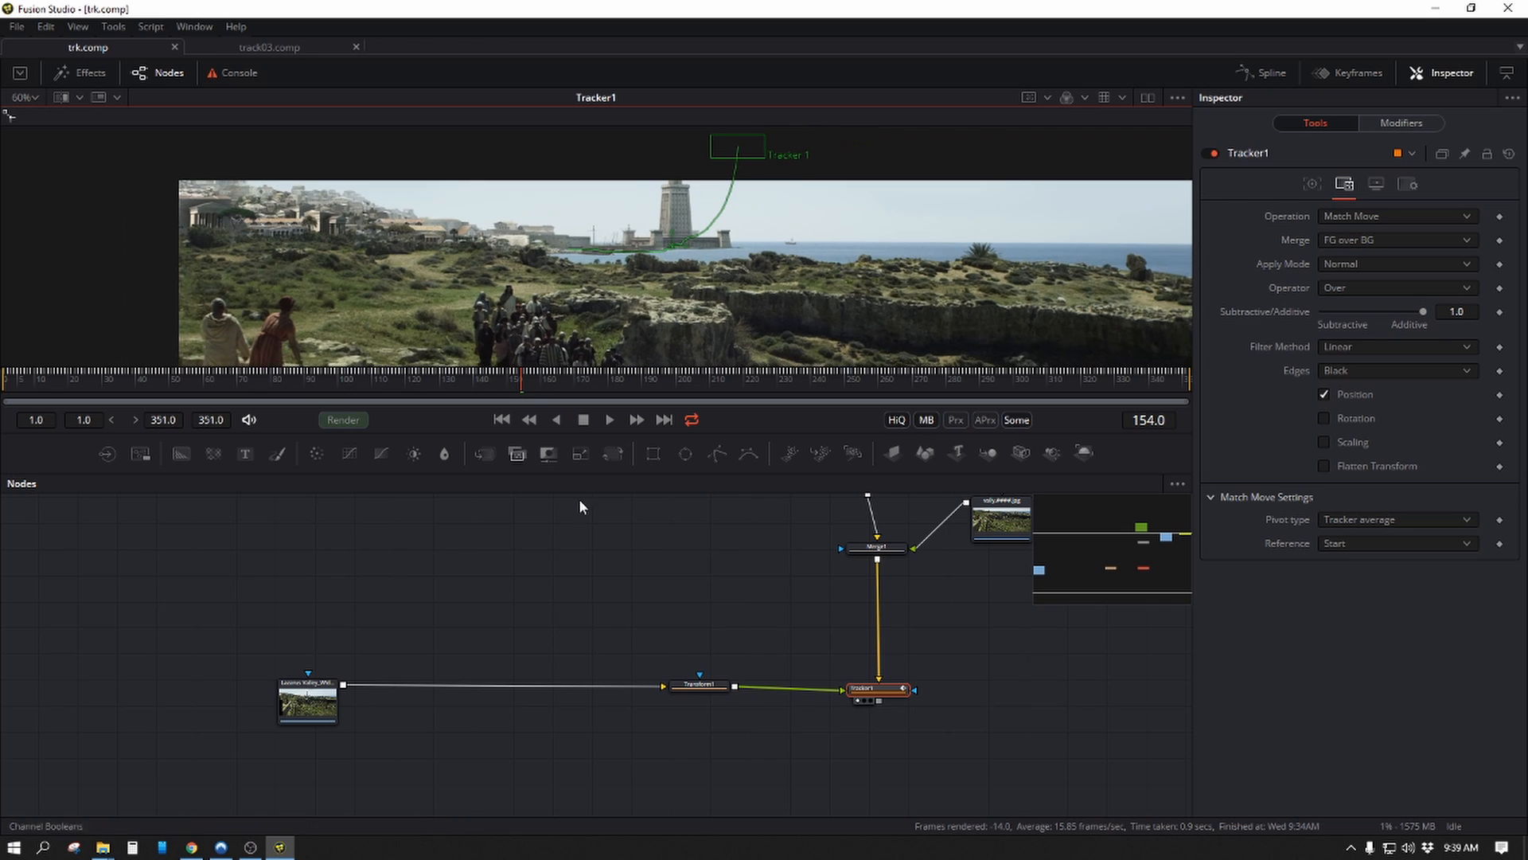
pyautogui.moveTo(681, 594); pyautogui.dragTo(694, 624)
pyautogui.moveTo(295, 720)
pyautogui.mouseDown()
pyautogui.moveTo(268, 671)
pyautogui.moveTo(271, 706)
pyautogui.mouseUp()
pyautogui.click(273, 713)
pyautogui.moveTo(519, 376); pyautogui.dragTo(587, 416)
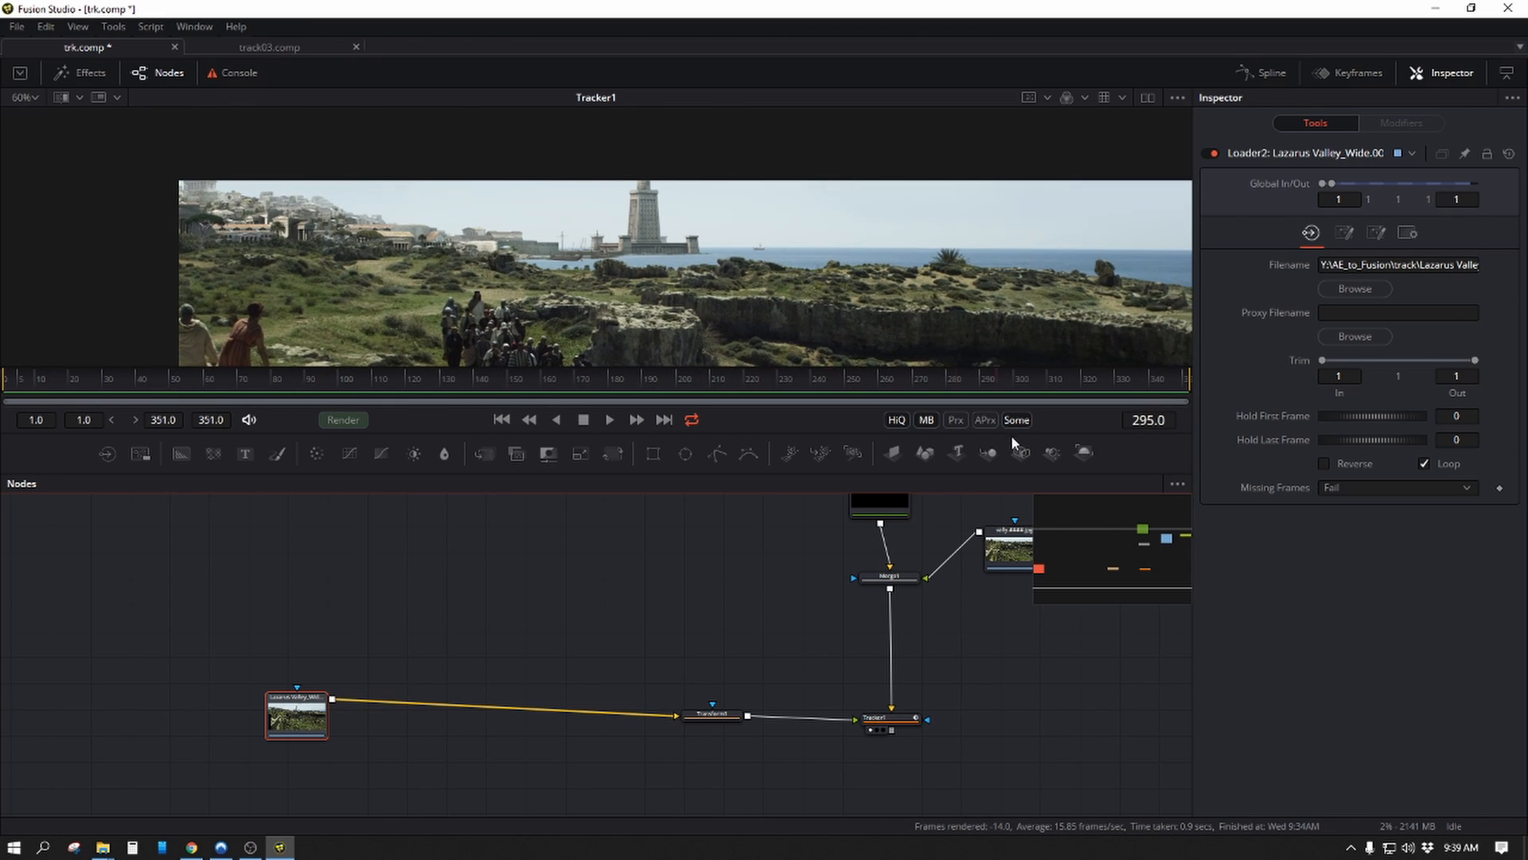
pyautogui.moveTo(1022, 443); pyautogui.dragTo(522, 409)
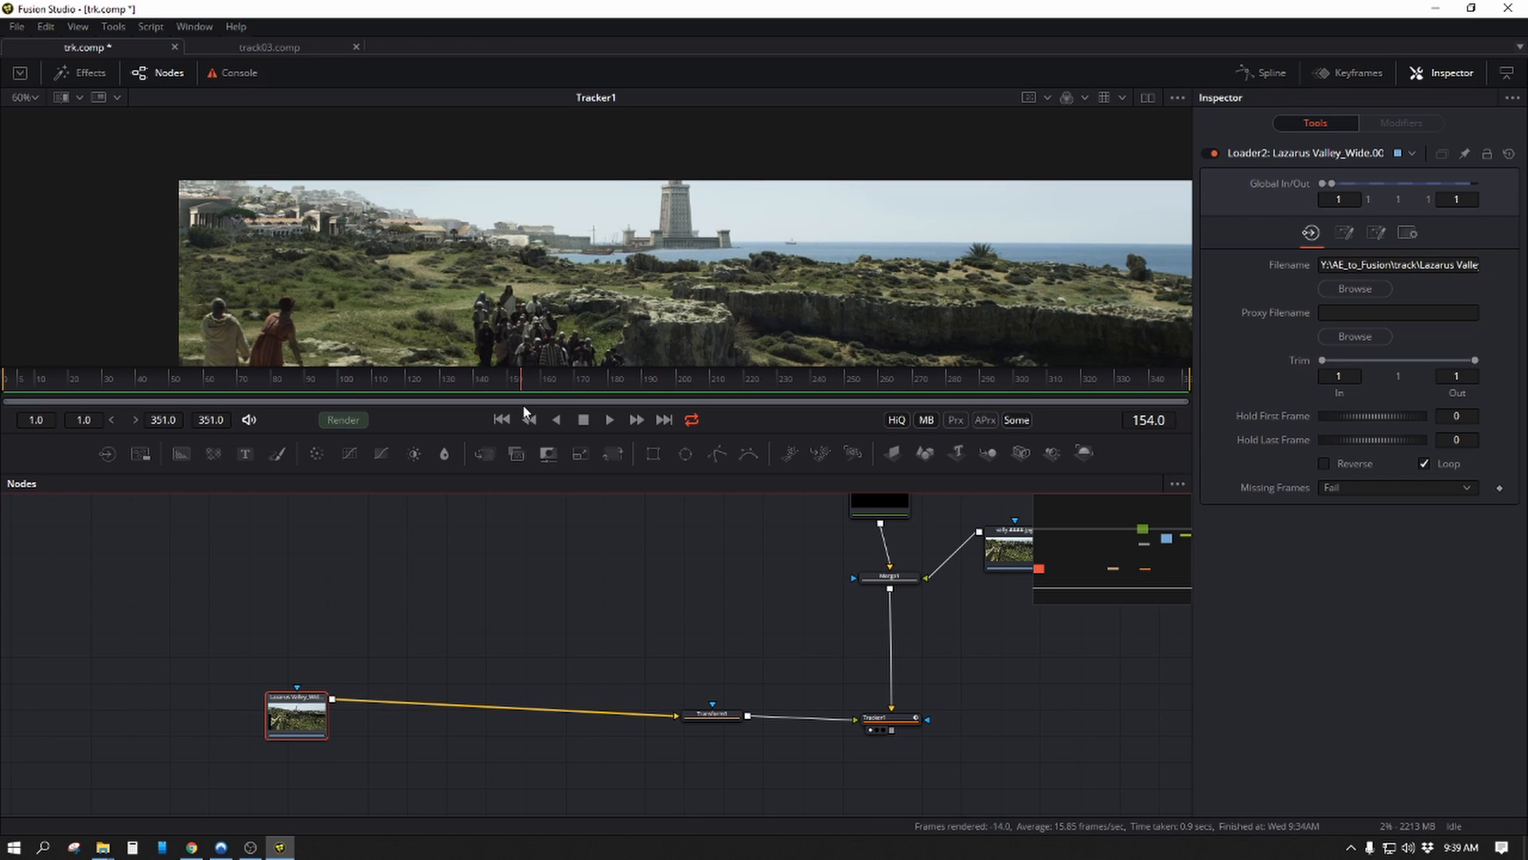
# Move the PSD elements loader above the node row and add a pipe router on its connection, level with Transform1.
pyautogui.scroll(-6, 565, 637)
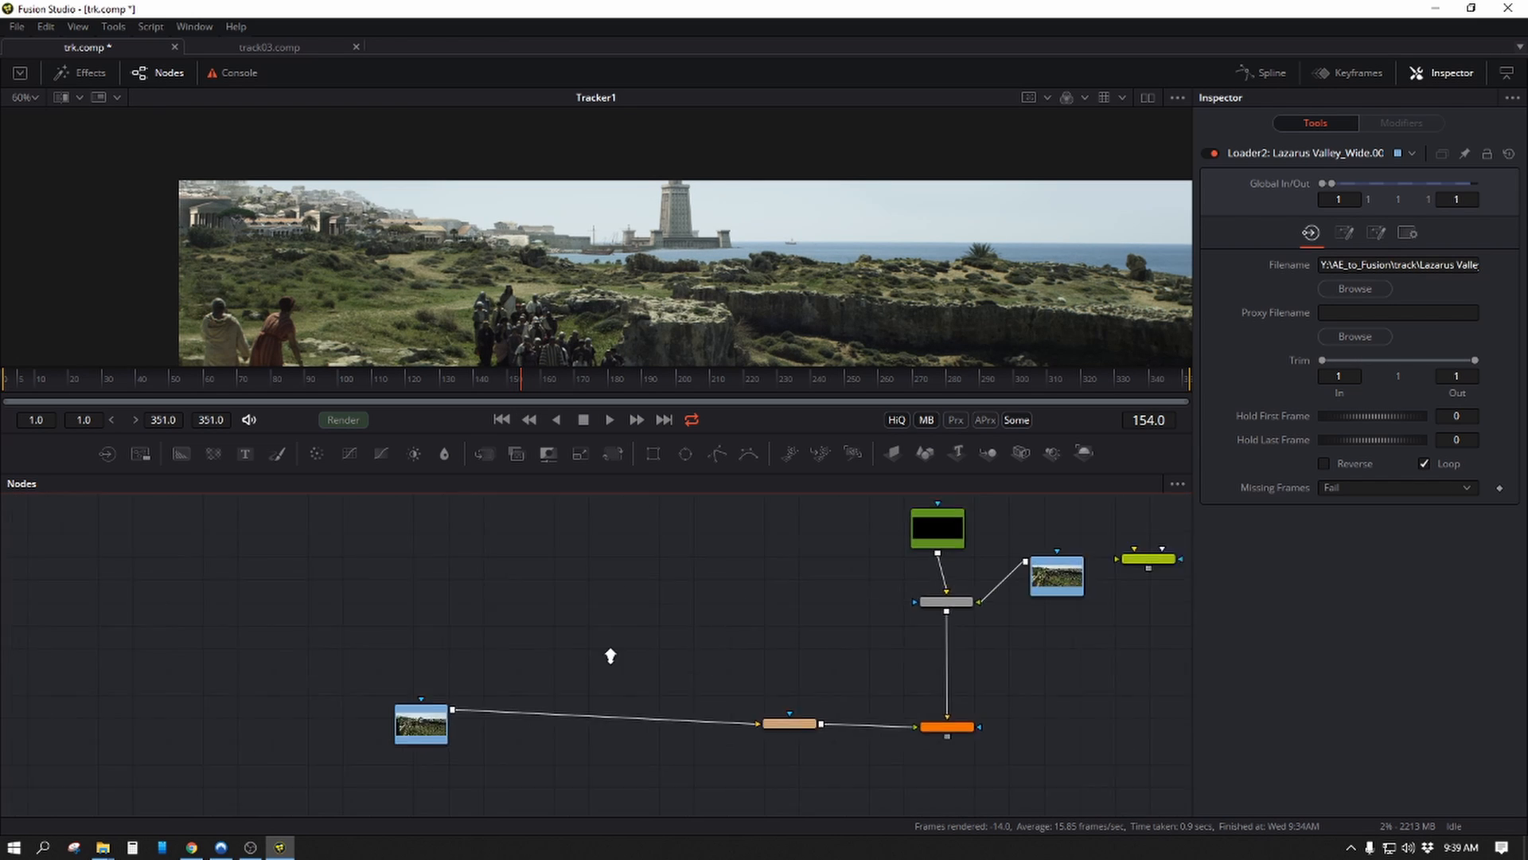
pyautogui.click(611, 676)
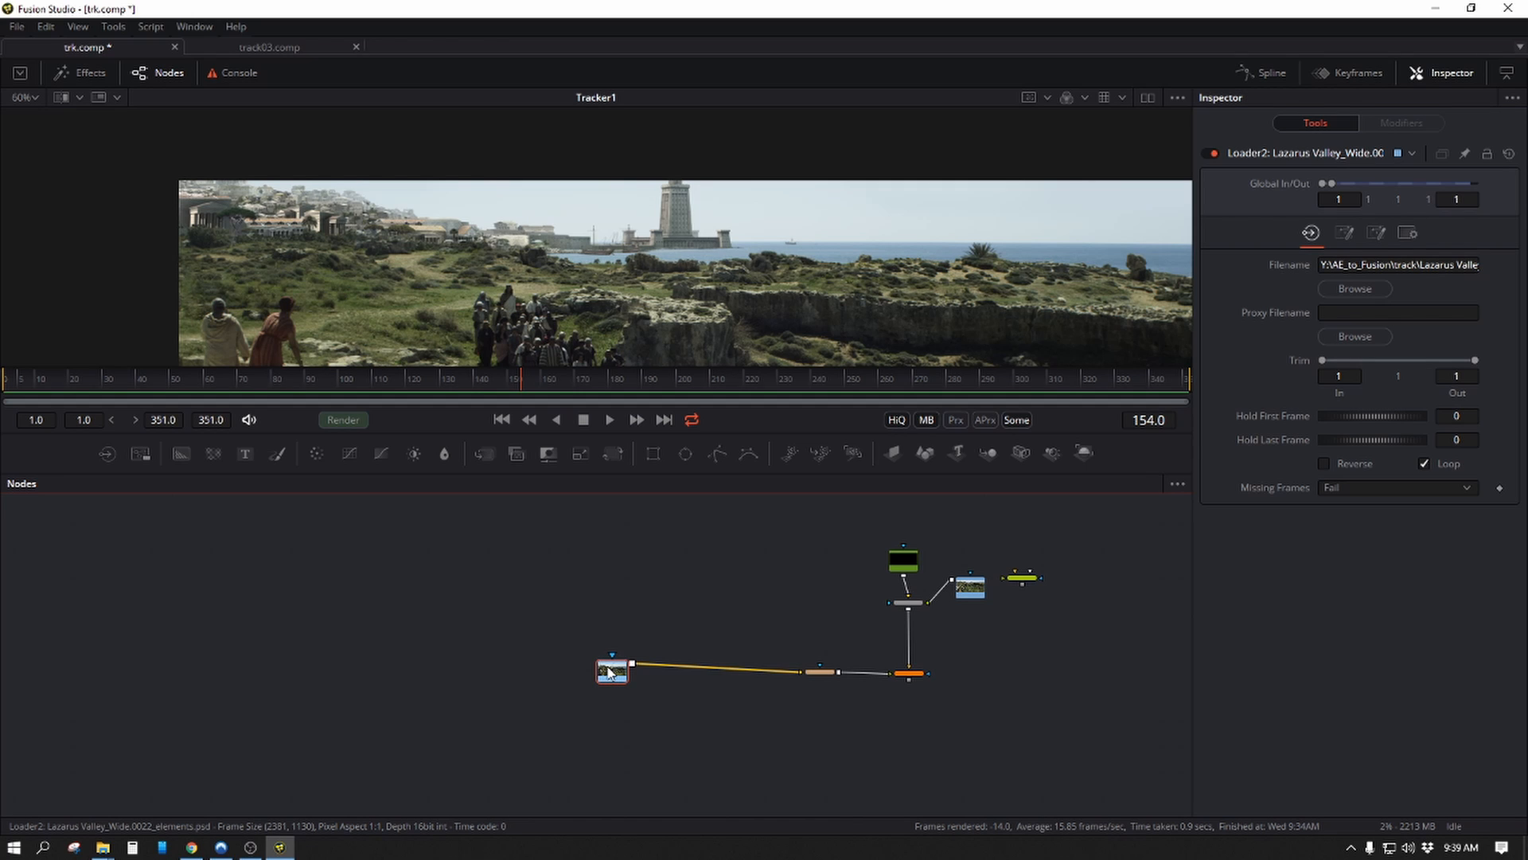
pyautogui.moveTo(609, 672); pyautogui.dragTo(649, 524)
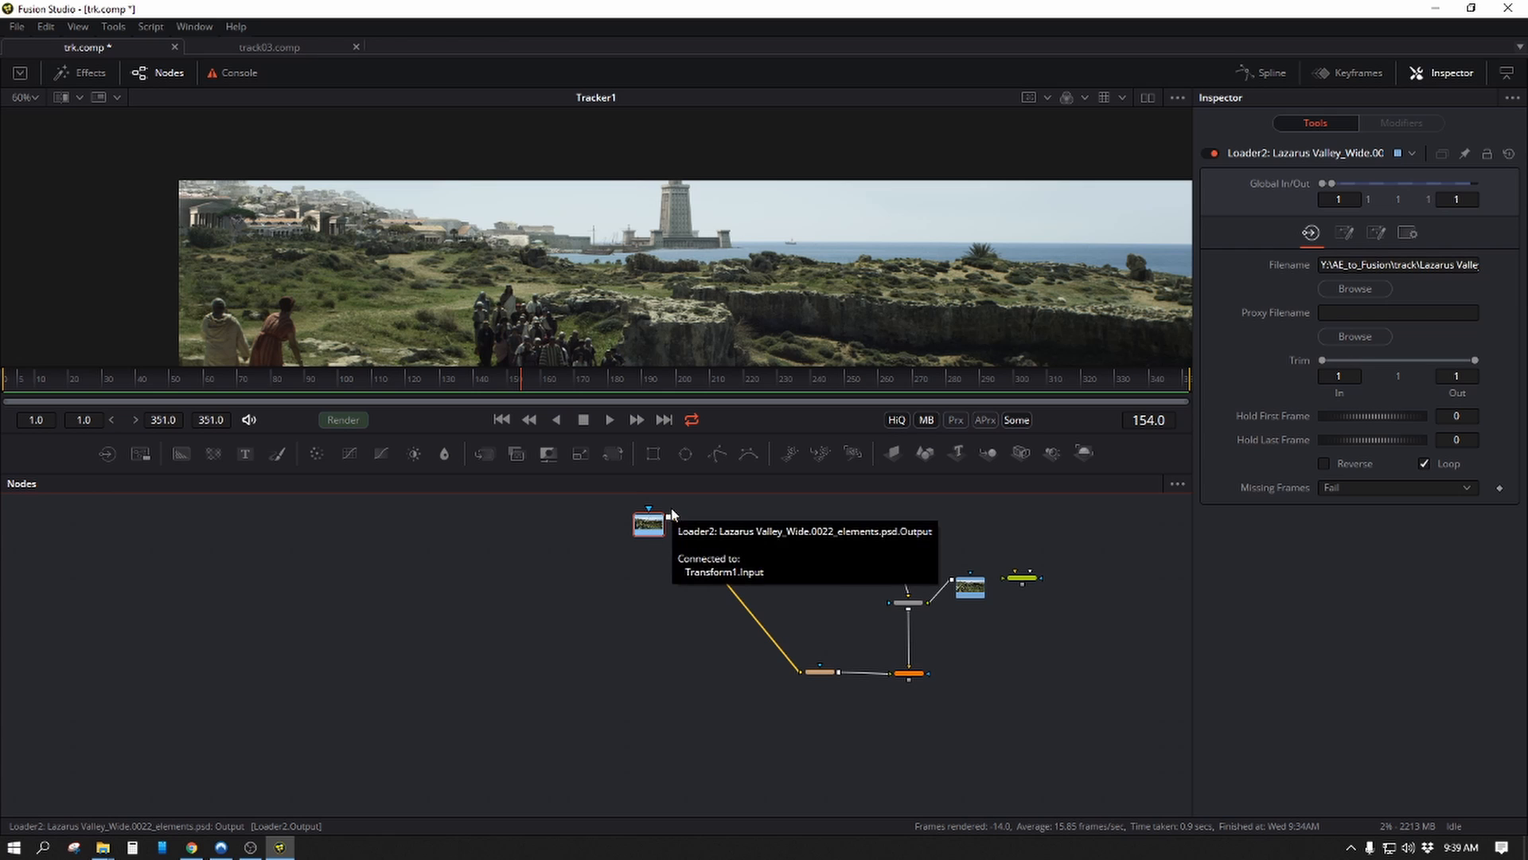
pyautogui.keyDown('alt'); pyautogui.click(756, 618); pyautogui.keyUp('alt')
pyautogui.moveTo(756, 618); pyautogui.dragTo(748, 667)
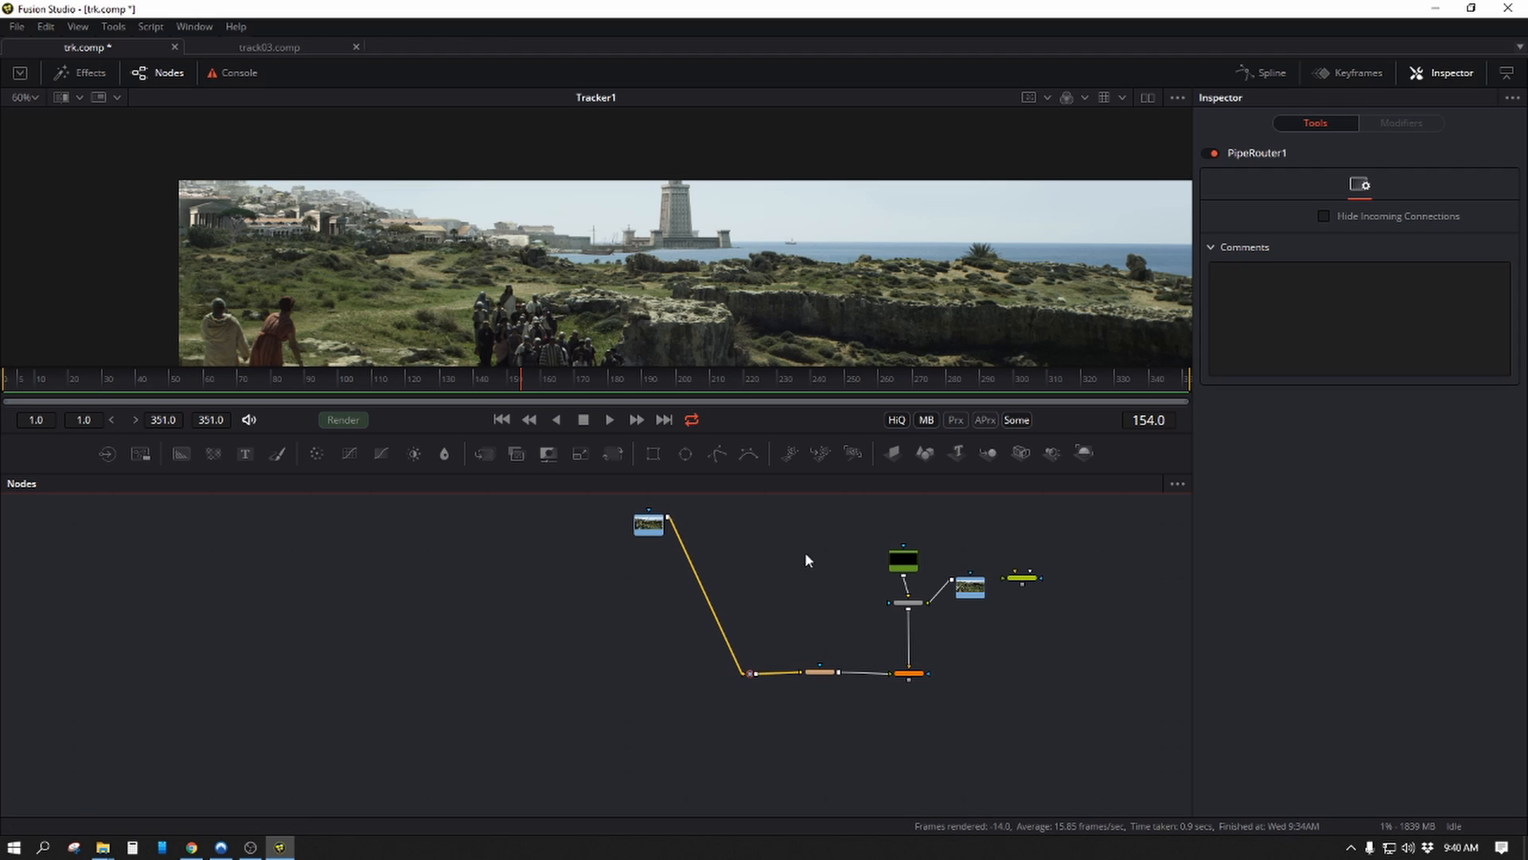
pyautogui.scroll(-2, 810, 557)
pyautogui.moveTo(769, 566); pyautogui.dragTo(638, 571)
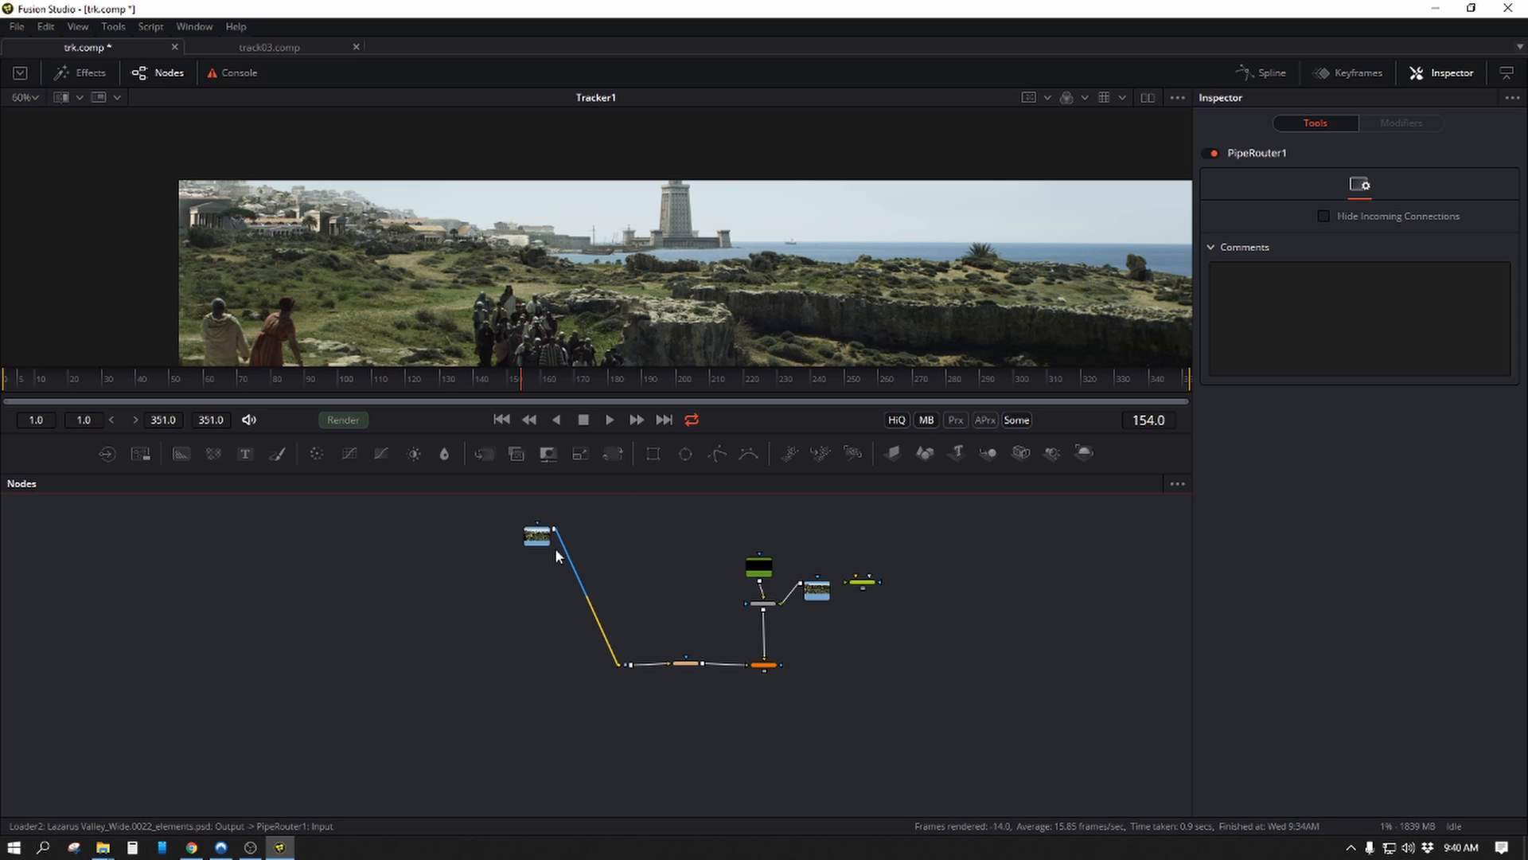
# Examine which Photoshop layers the PSD elements loader offers for separate loading.
pyautogui.click(536, 542)
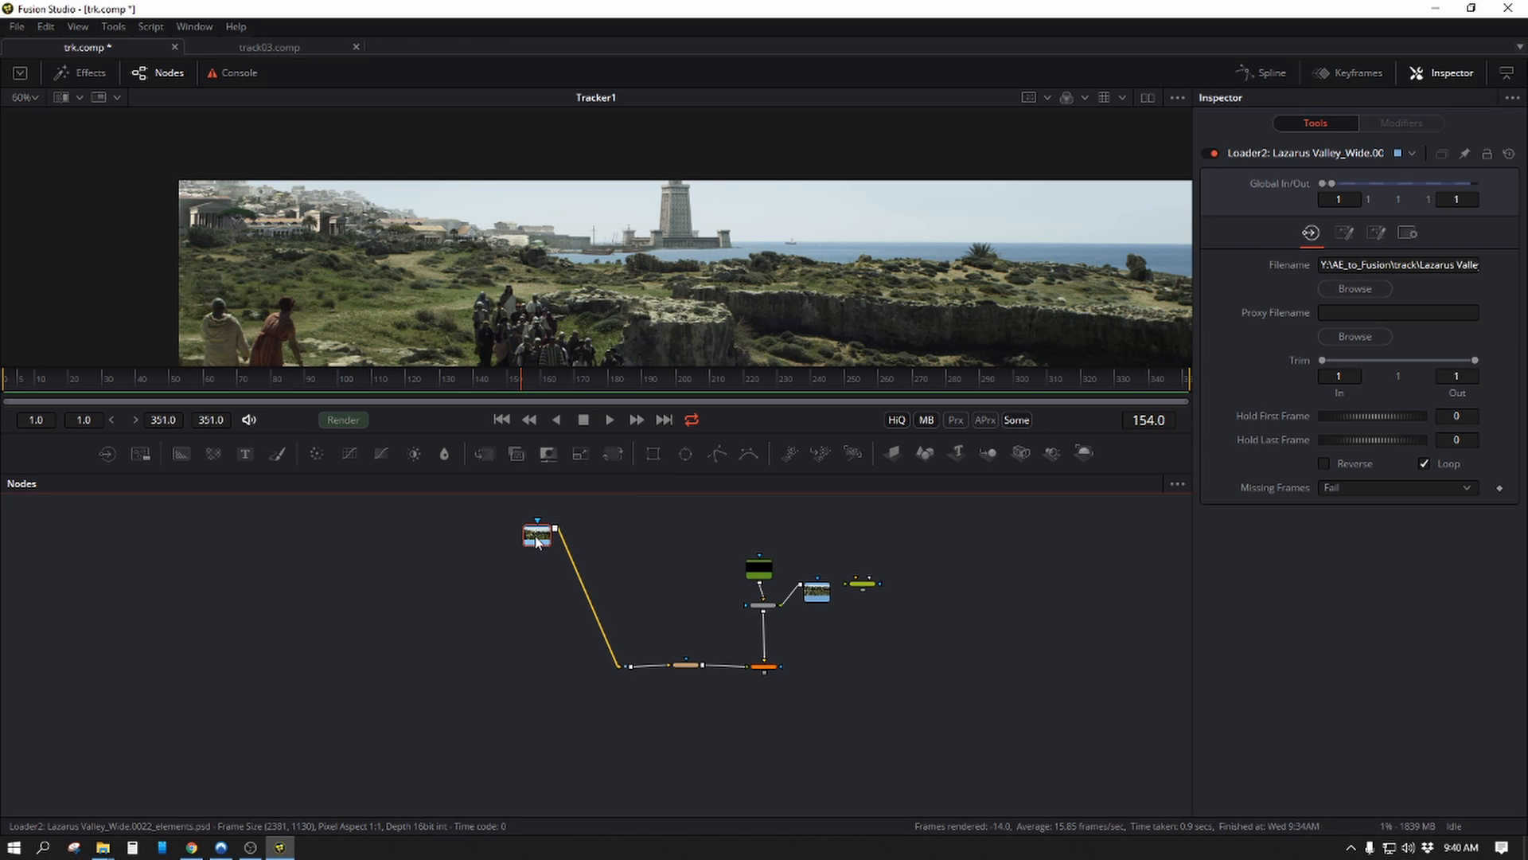
pyautogui.click(1378, 233)
pyautogui.click(1383, 292)
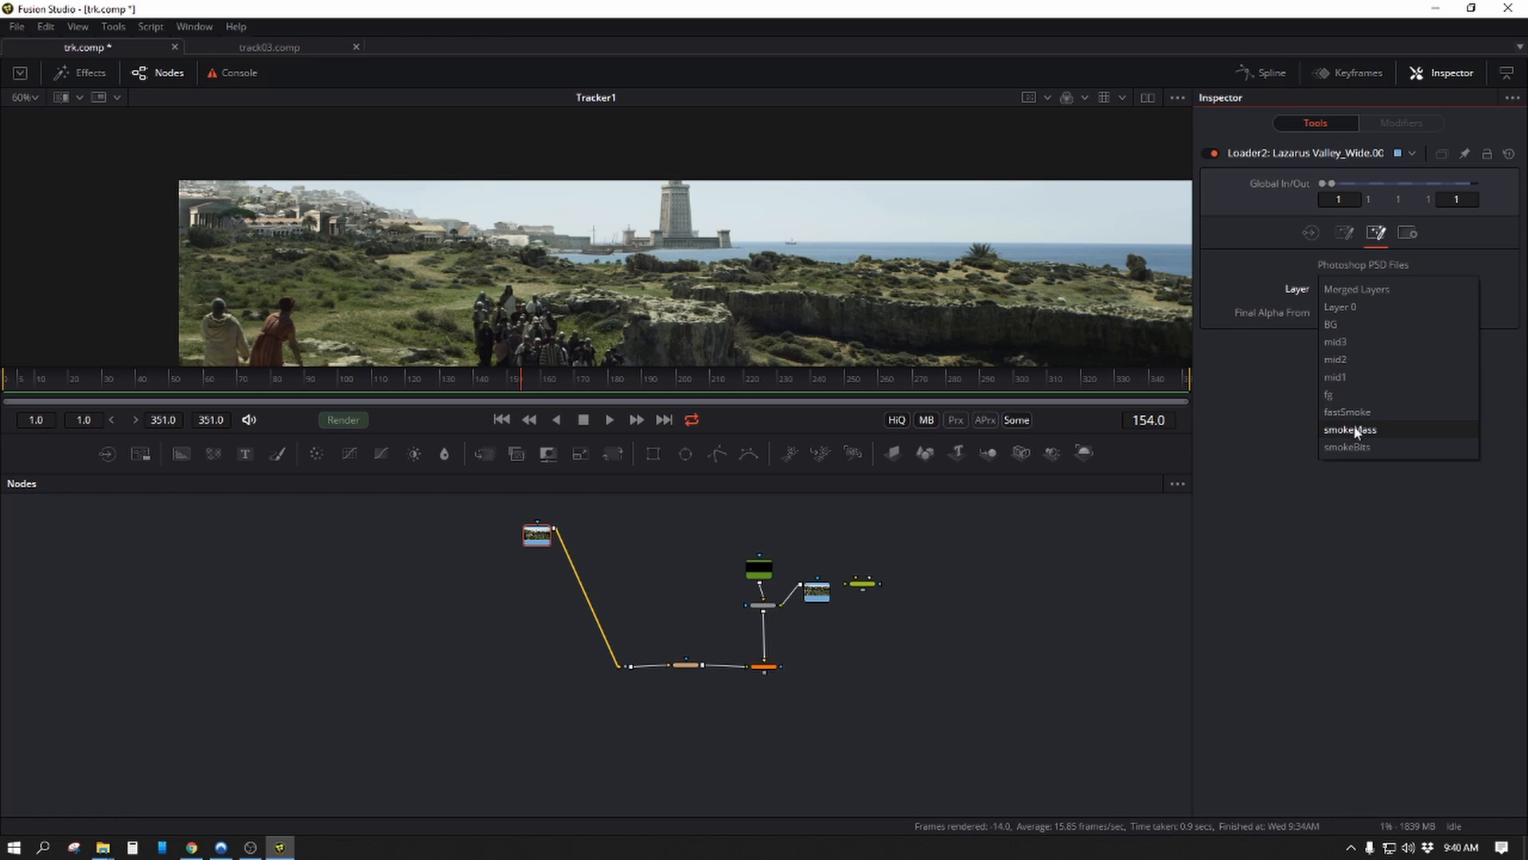
pyautogui.click(1074, 570)
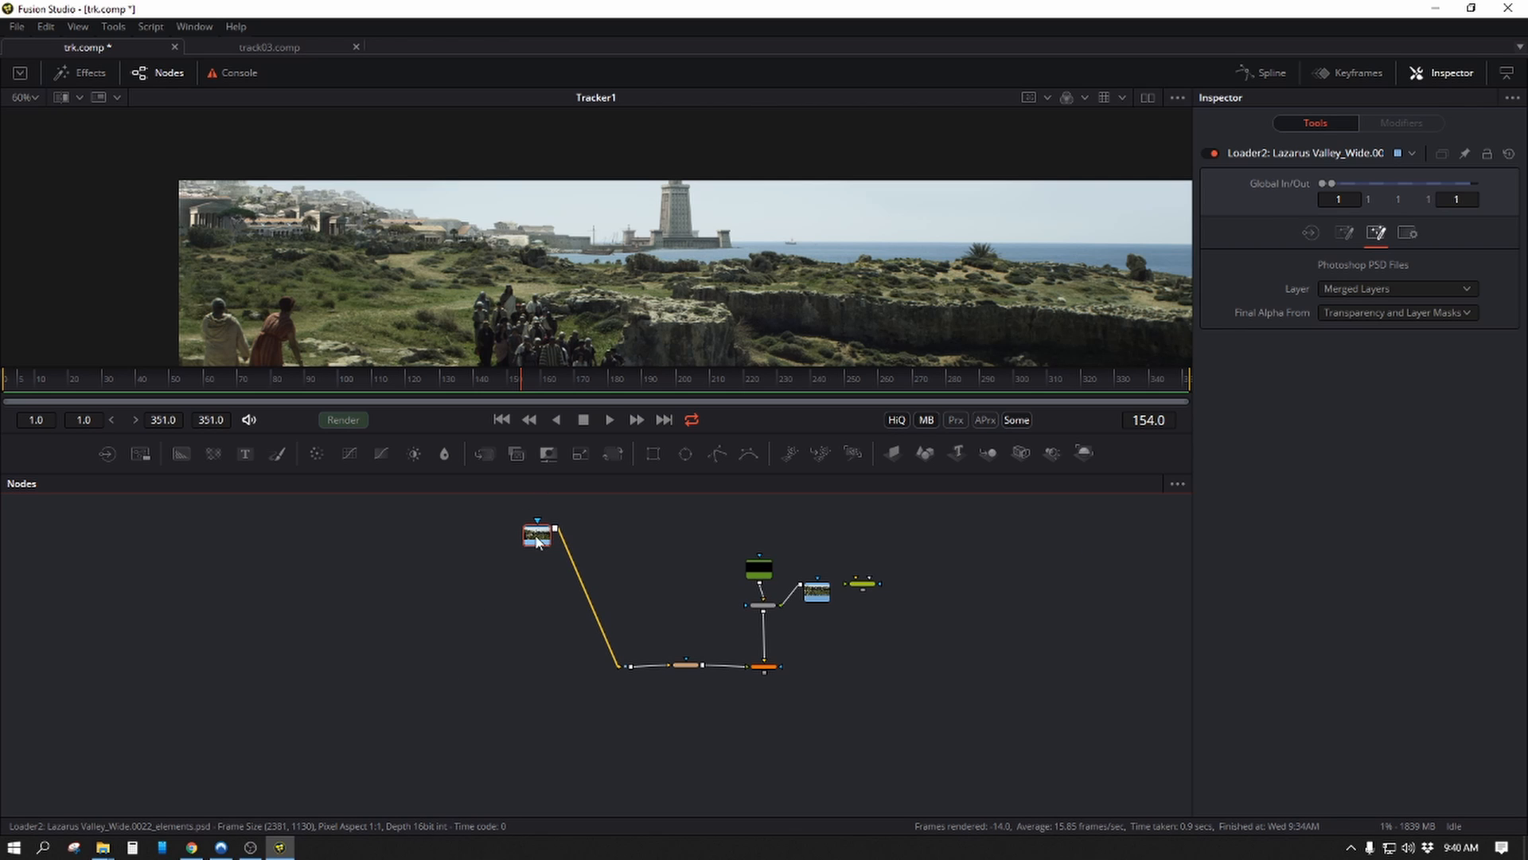
pyautogui.moveTo(544, 541)
pyautogui.mouseDown()
pyautogui.moveTo(500, 542)
pyautogui.moveTo(514, 536)
pyautogui.mouseUp()
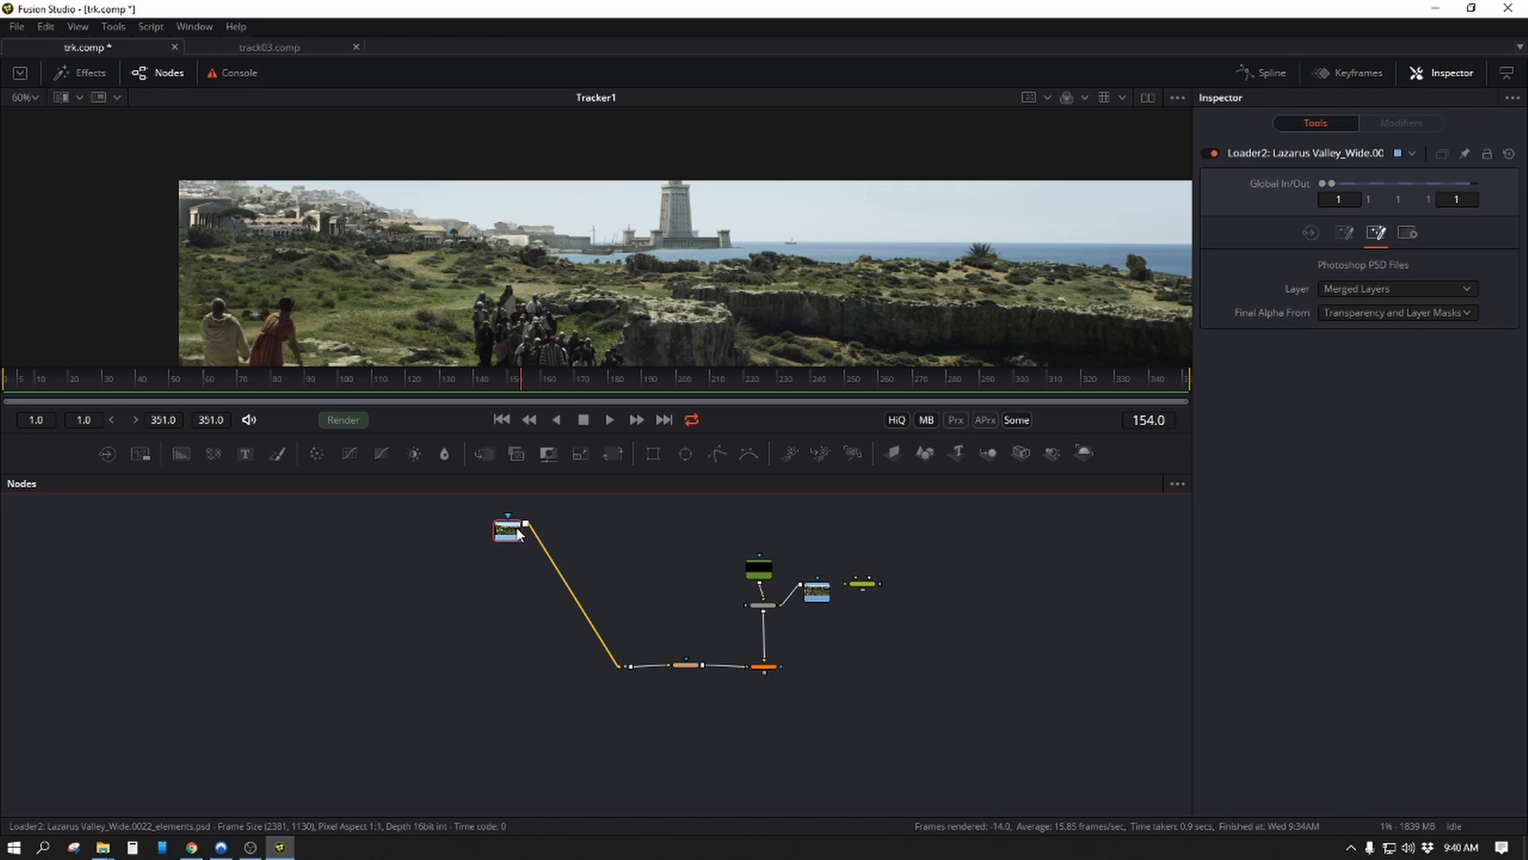
pyautogui.moveTo(509, 537)
pyautogui.mouseDown()
pyautogui.moveTo(525, 561)
pyautogui.moveTo(540, 547)
pyautogui.moveTo(507, 552)
pyautogui.mouseUp()
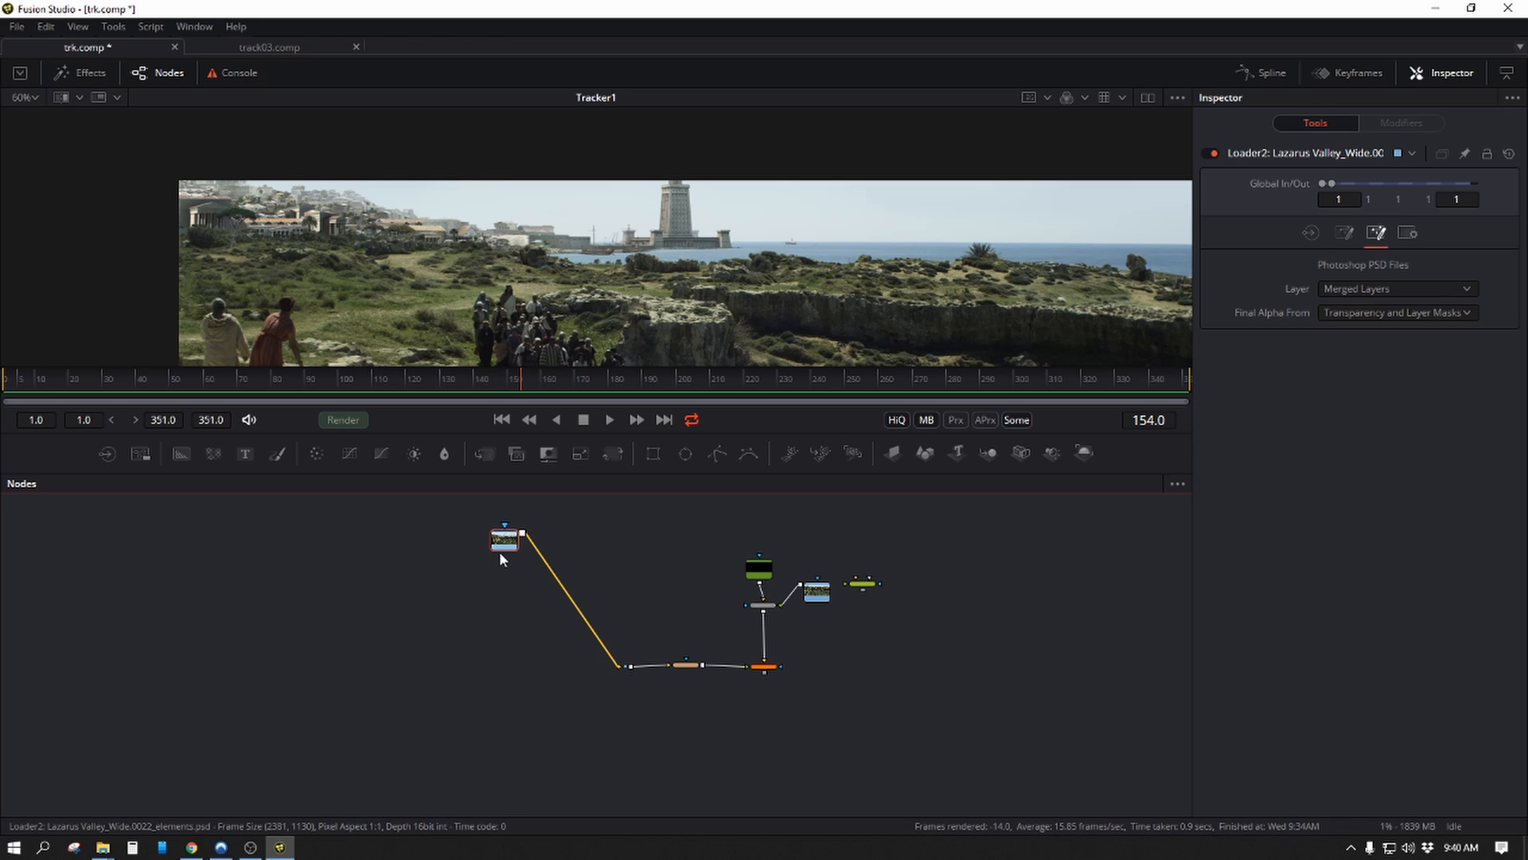
pyautogui.moveTo(503, 543); pyautogui.dragTo(500, 545)
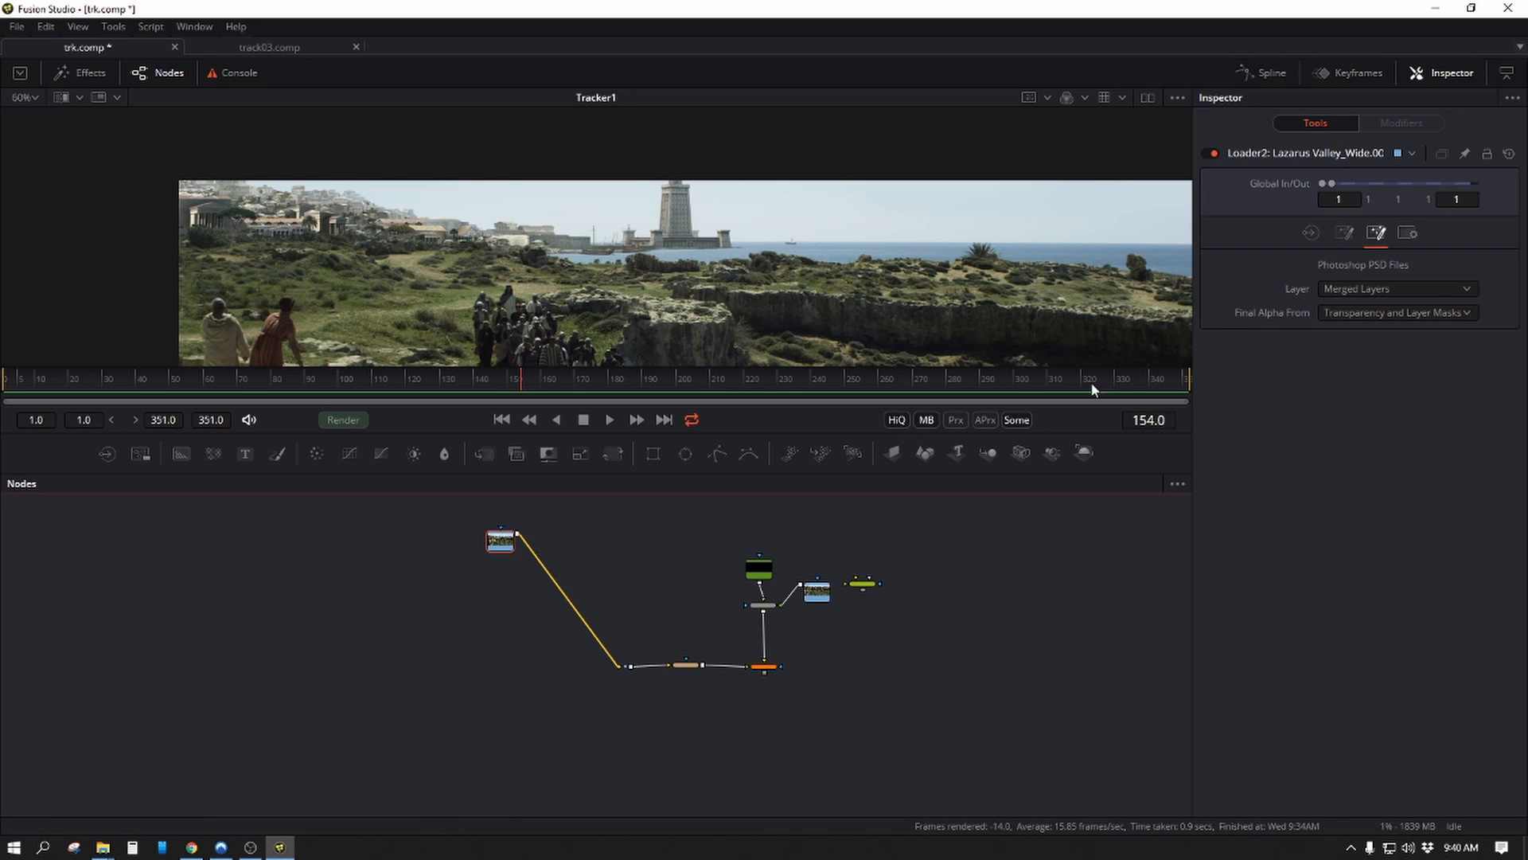
pyautogui.click(1384, 288)
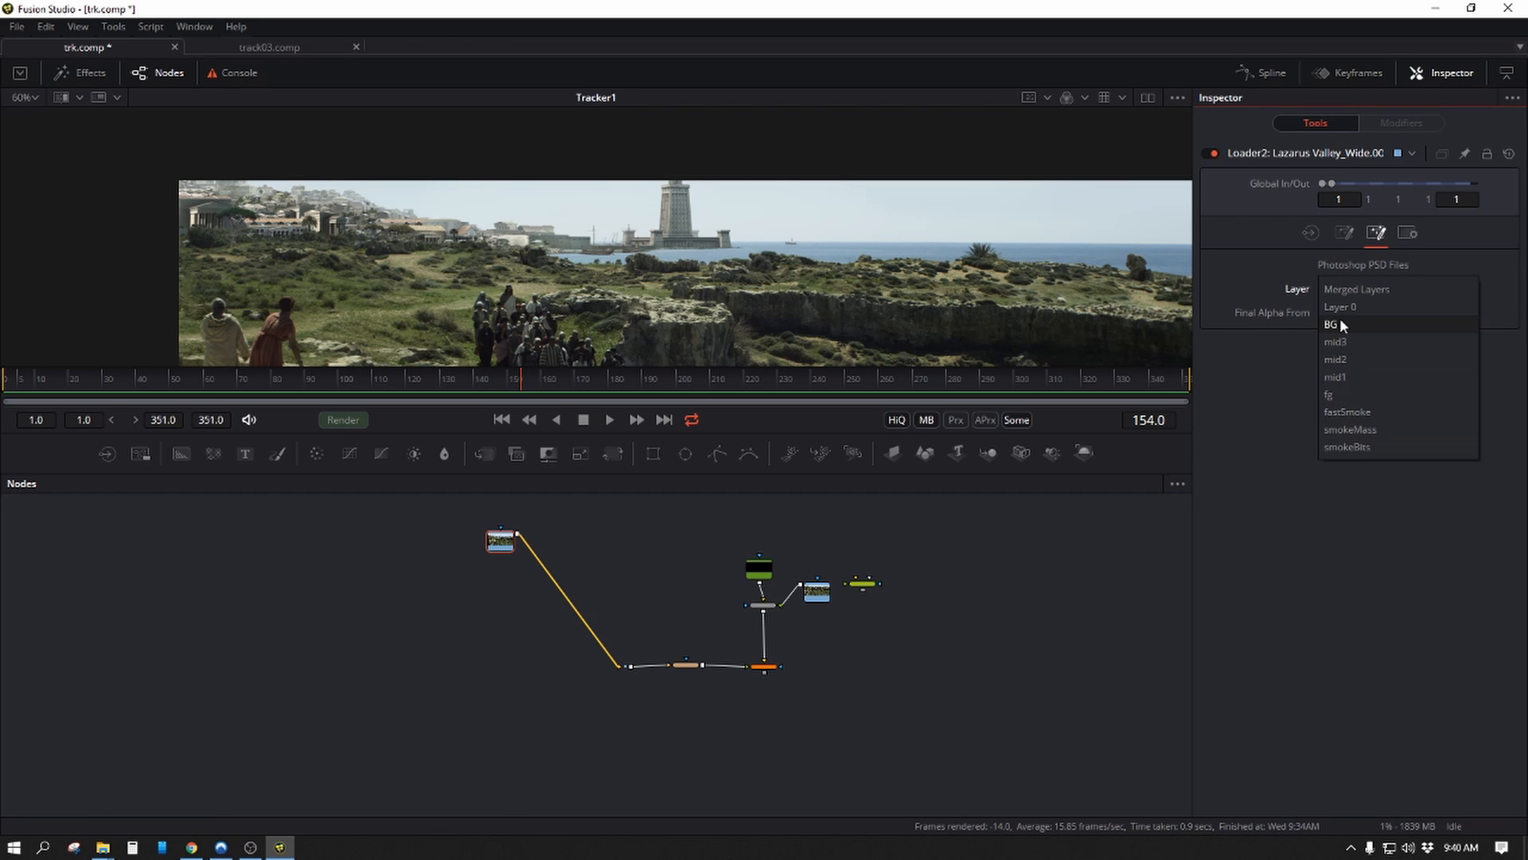
pyautogui.click(1156, 464)
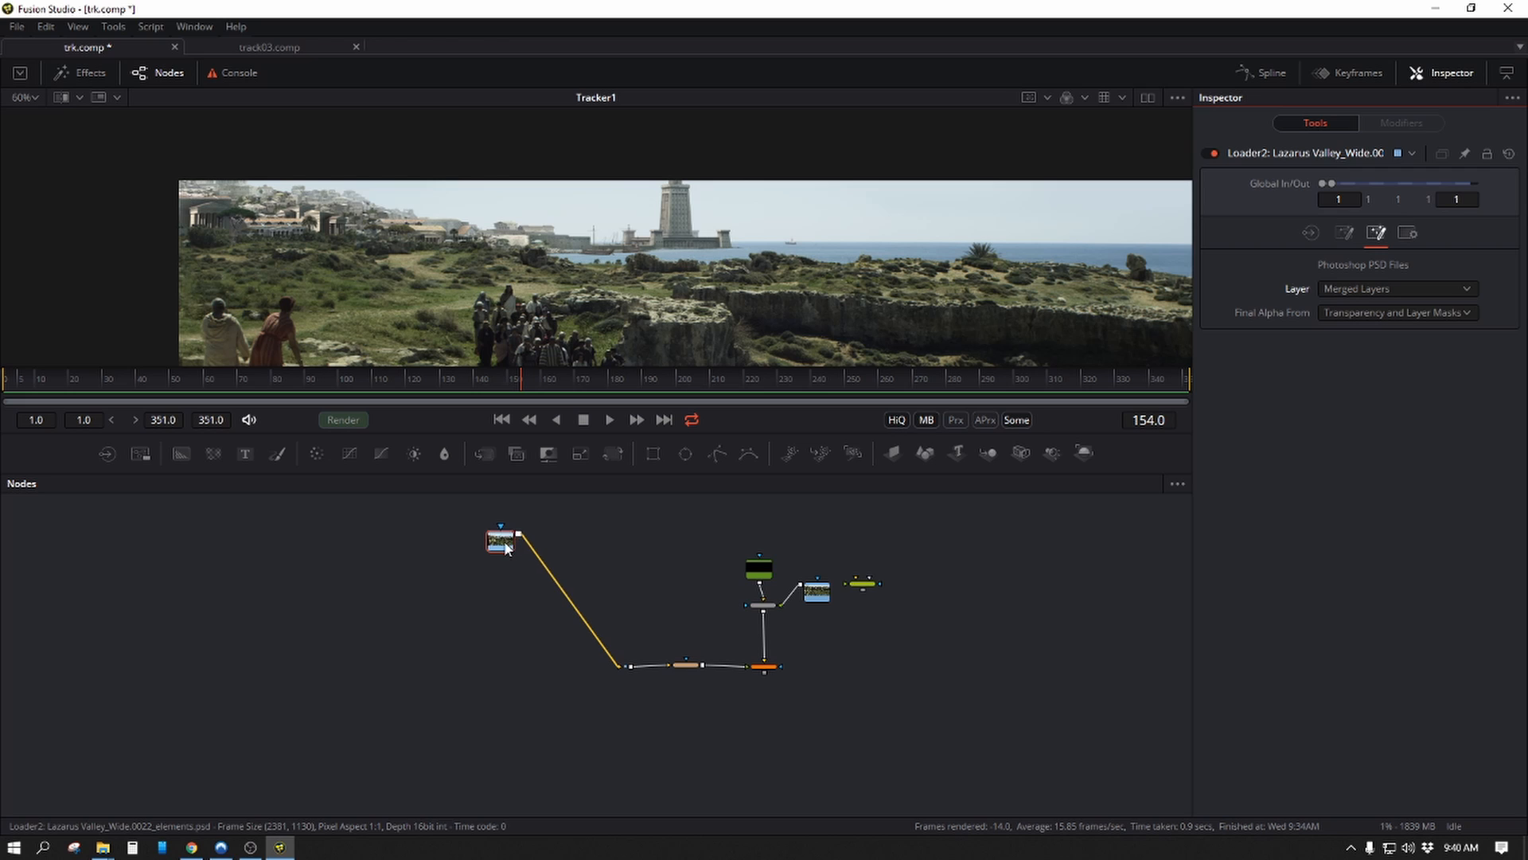
pyautogui.moveTo(506, 548); pyautogui.dragTo(515, 544)
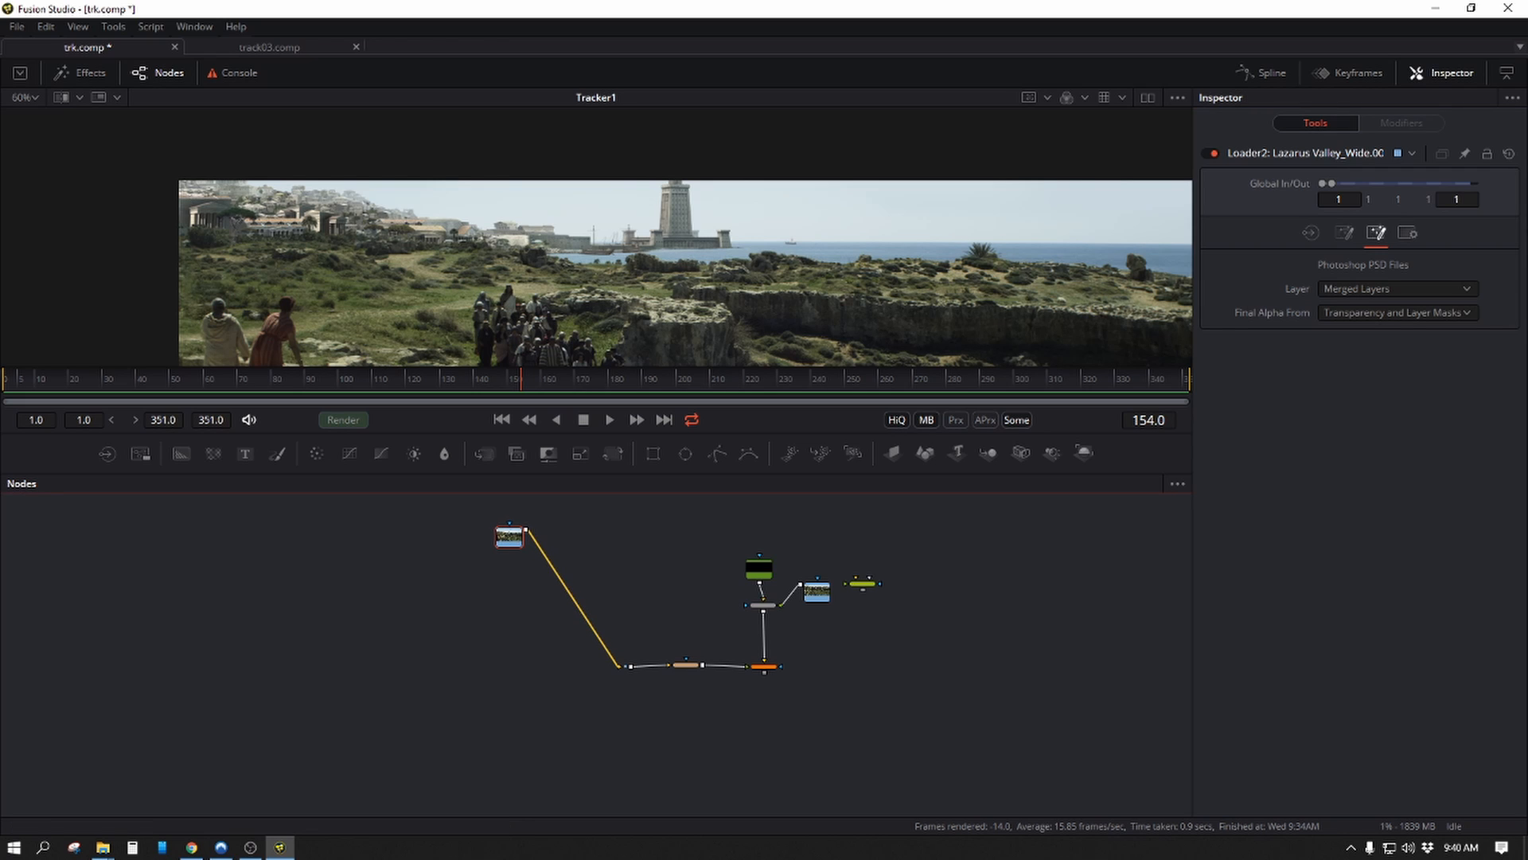
# Set the PSD elements loader's Photoshop layer to BG and show that loader in the viewer.
pyautogui.click(1342, 288)
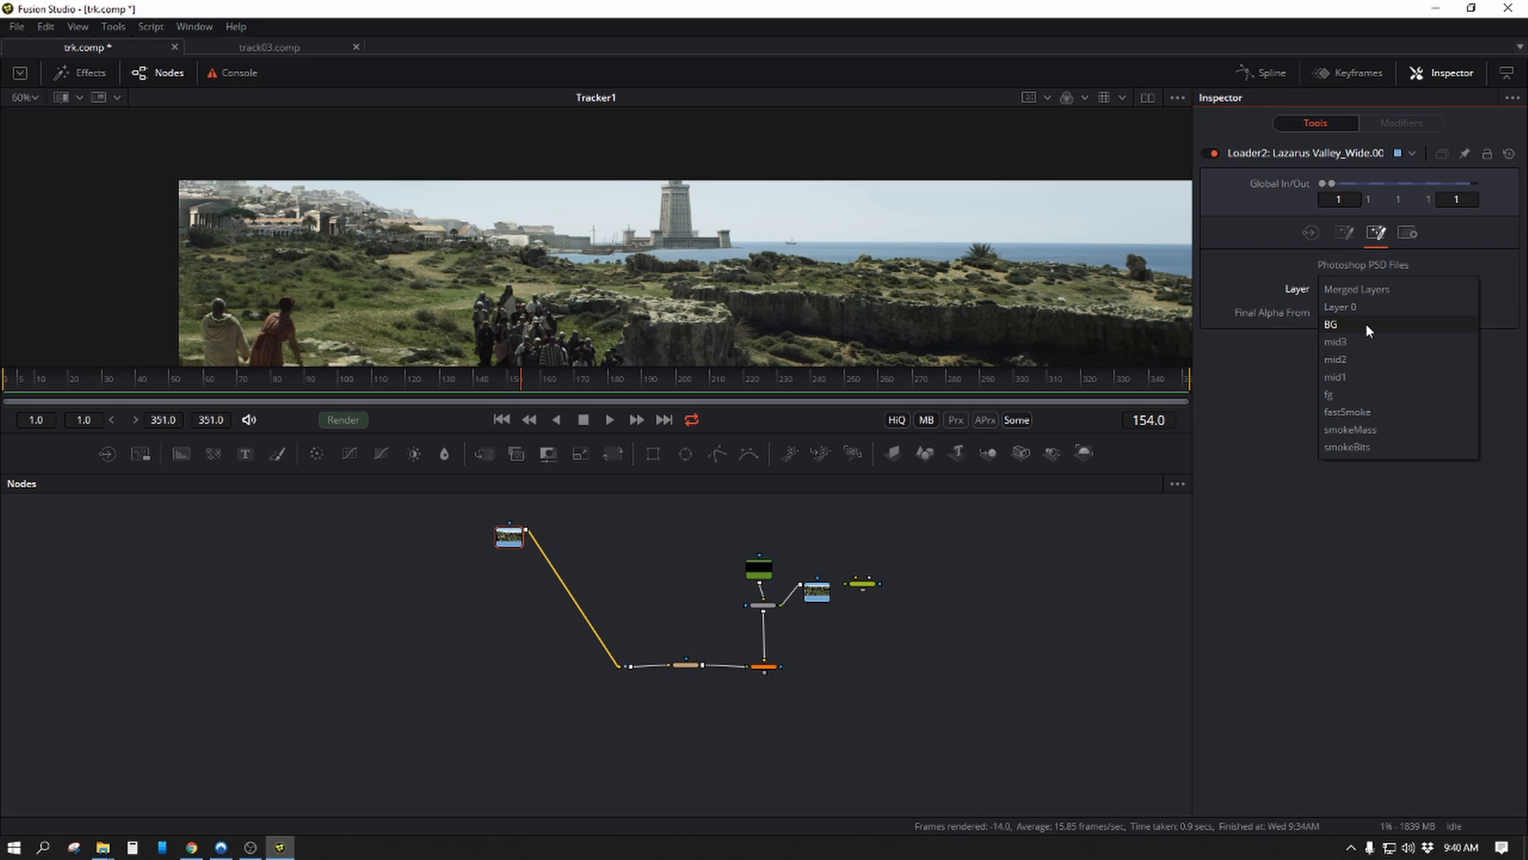
pyautogui.click(1364, 322)
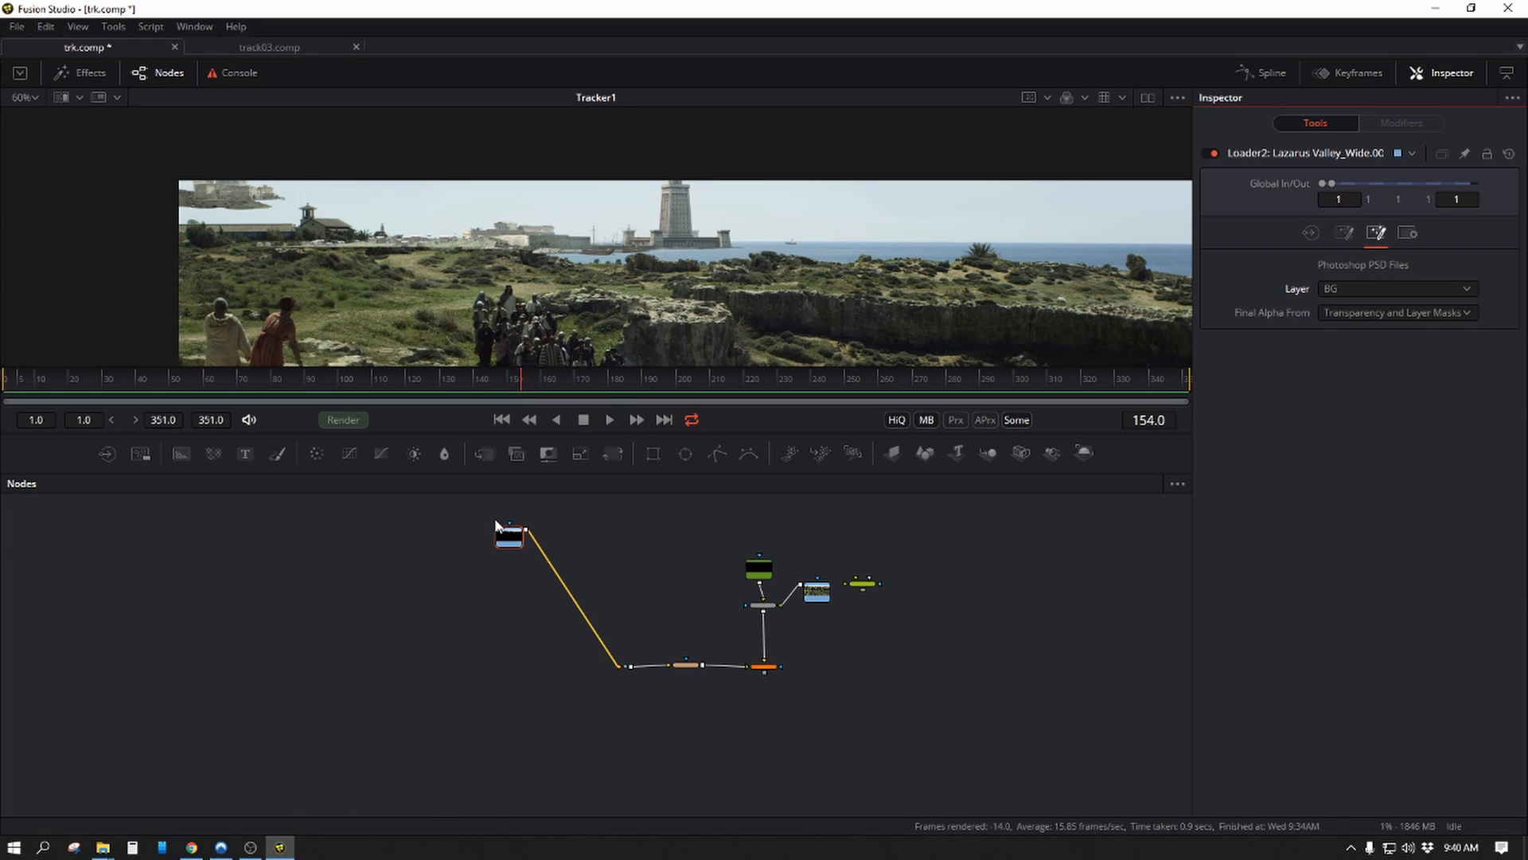
pyautogui.click(507, 544)
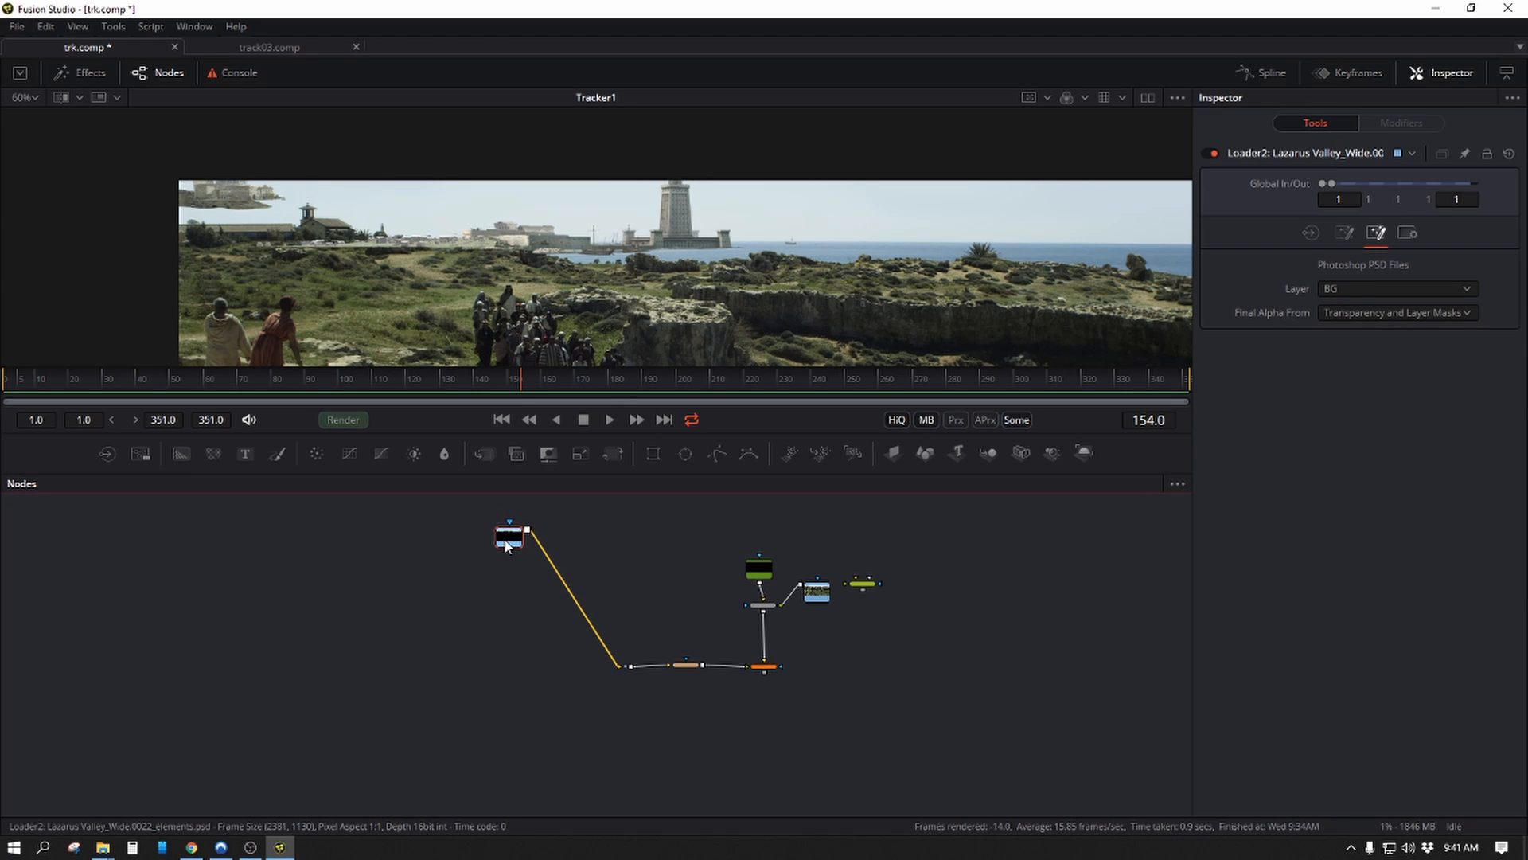
pyautogui.press('1')
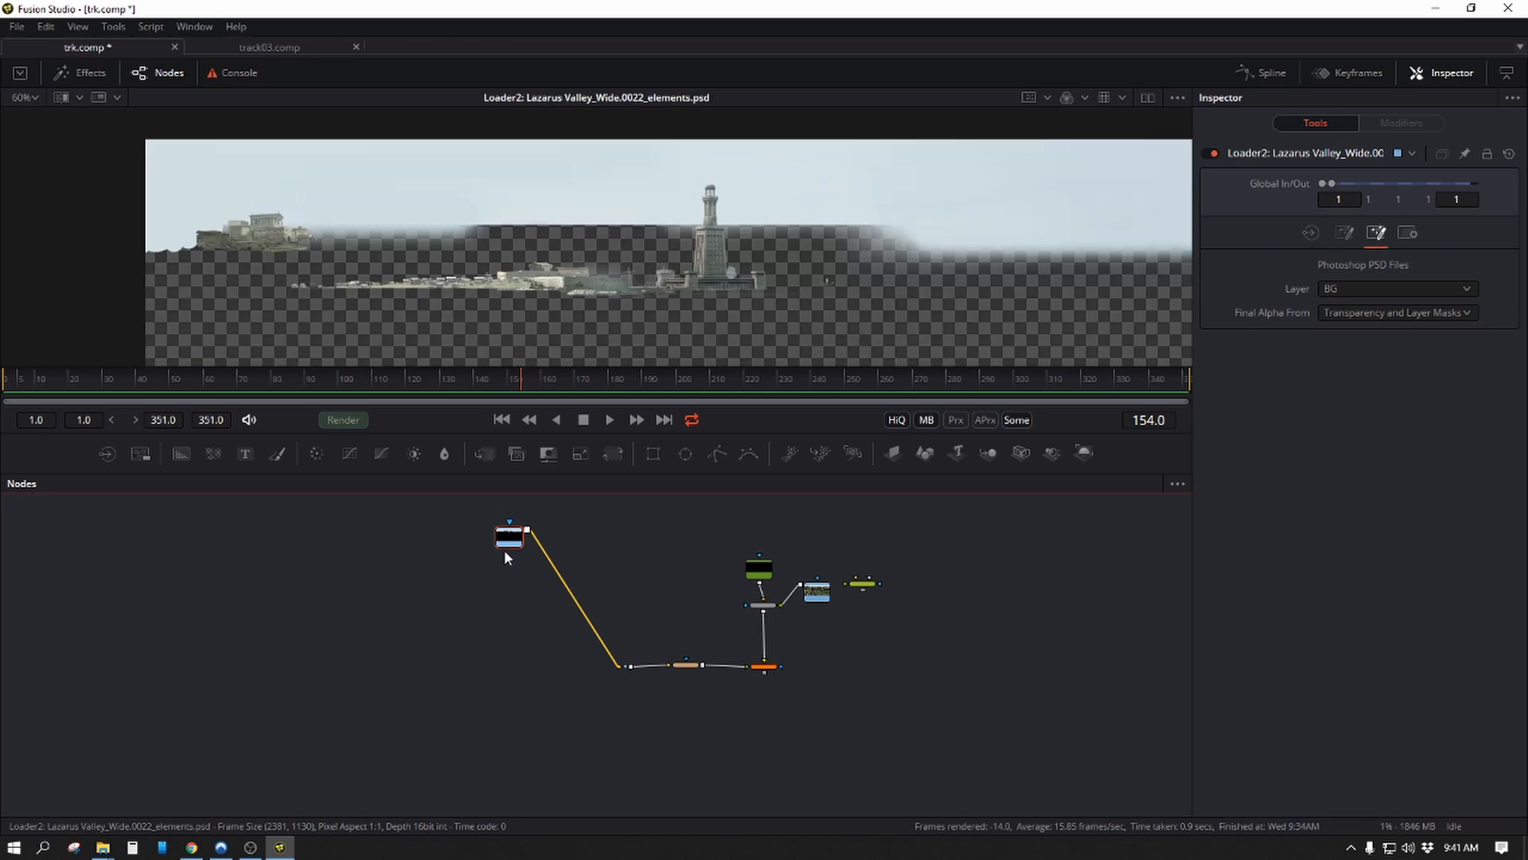
# Duplicate the BG loader, set the copy's Photoshop layer to mid3, and place it directly below the original.
pyautogui.hotkey('ctrl', 'c')
pyautogui.hotkey('ctrl', 'v')
pyautogui.moveTo(505, 562); pyautogui.dragTo(506, 576)
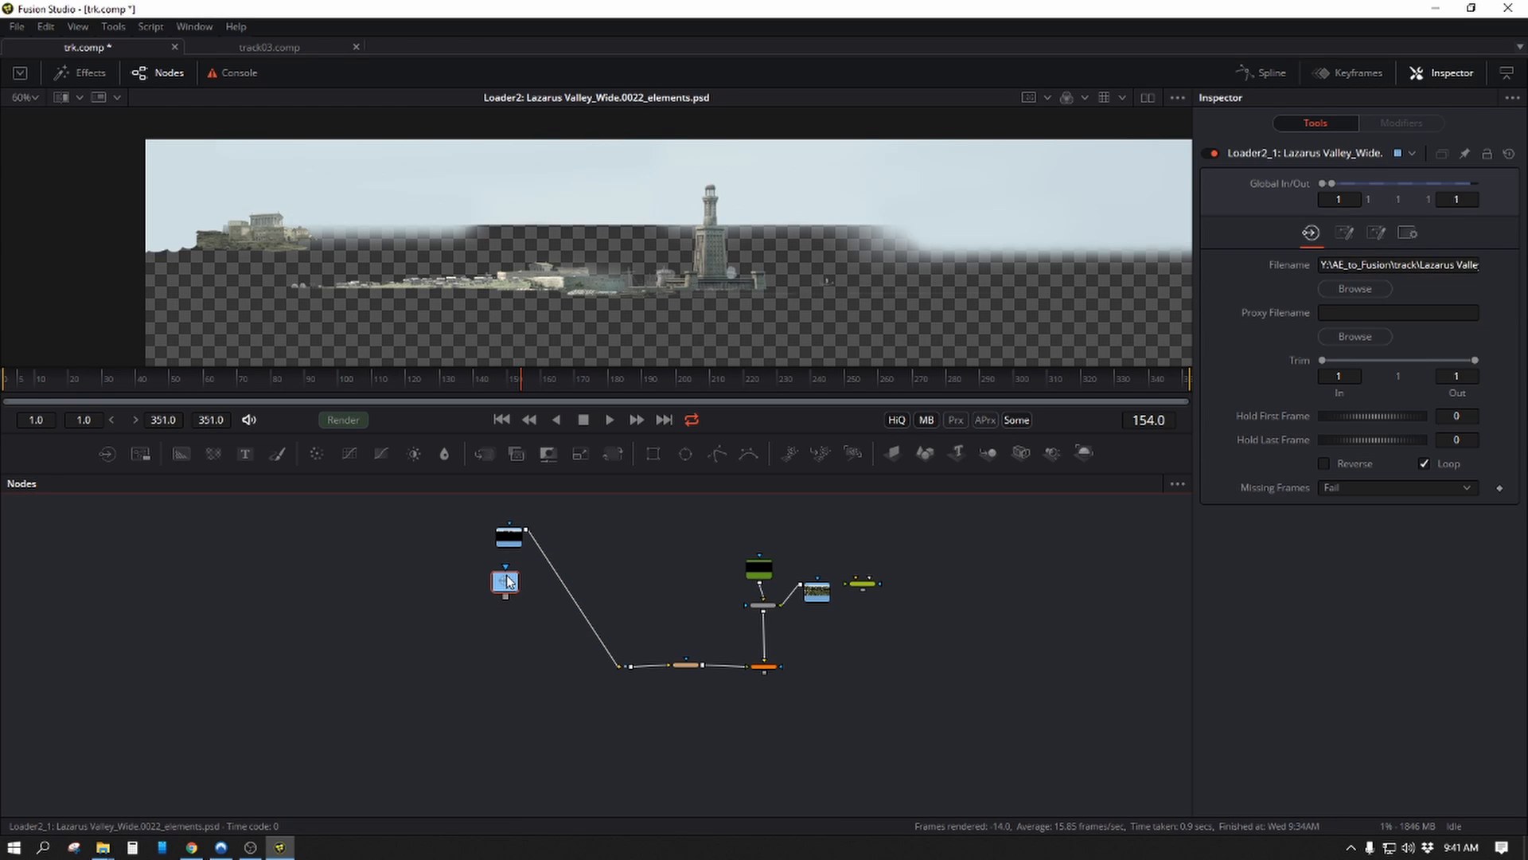
pyautogui.click(1374, 233)
pyautogui.click(1359, 289)
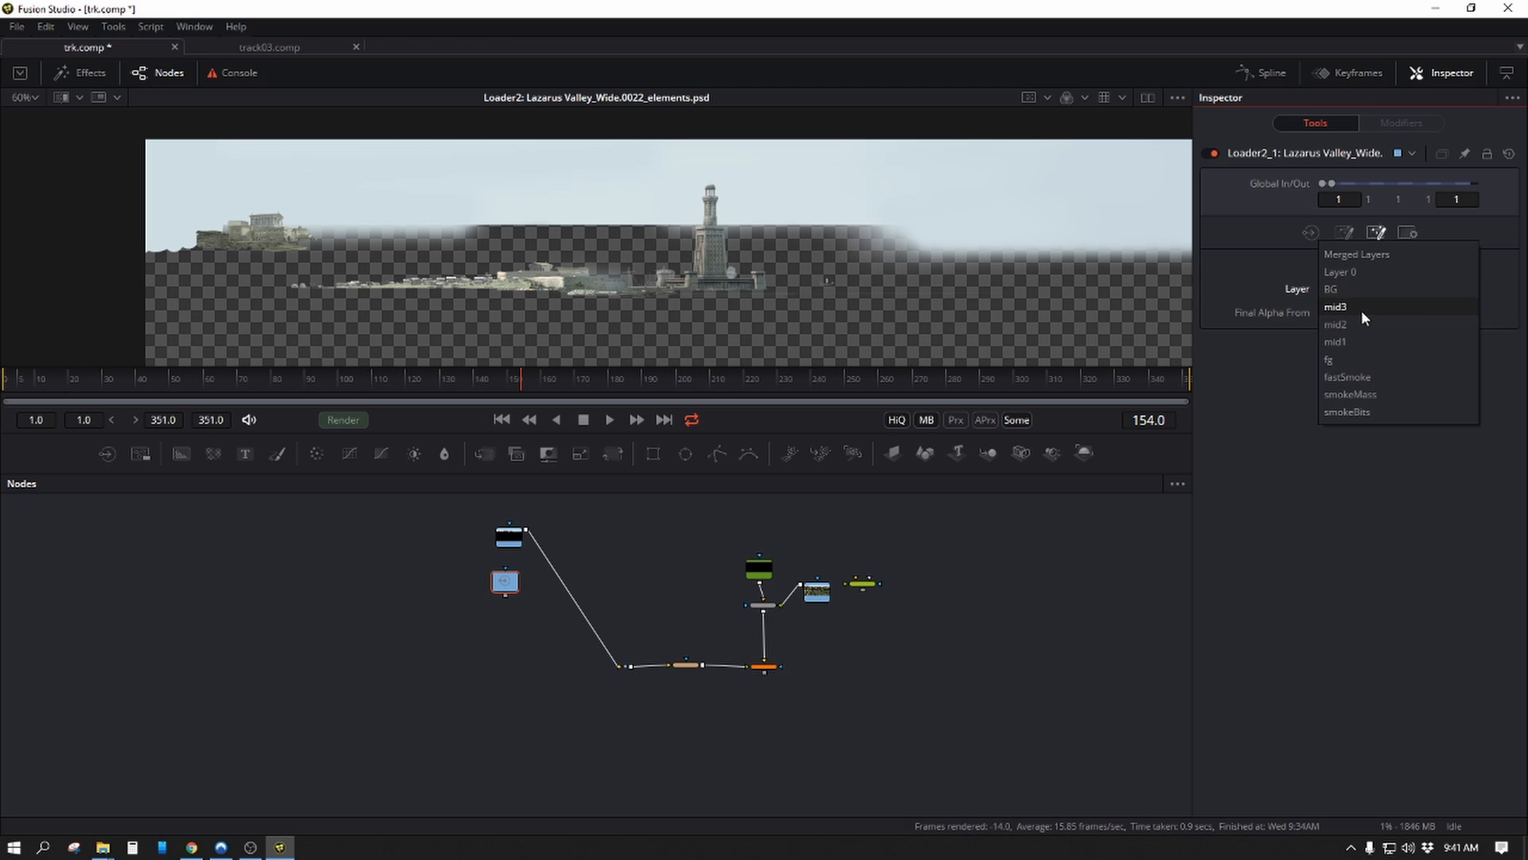
pyautogui.click(1362, 309)
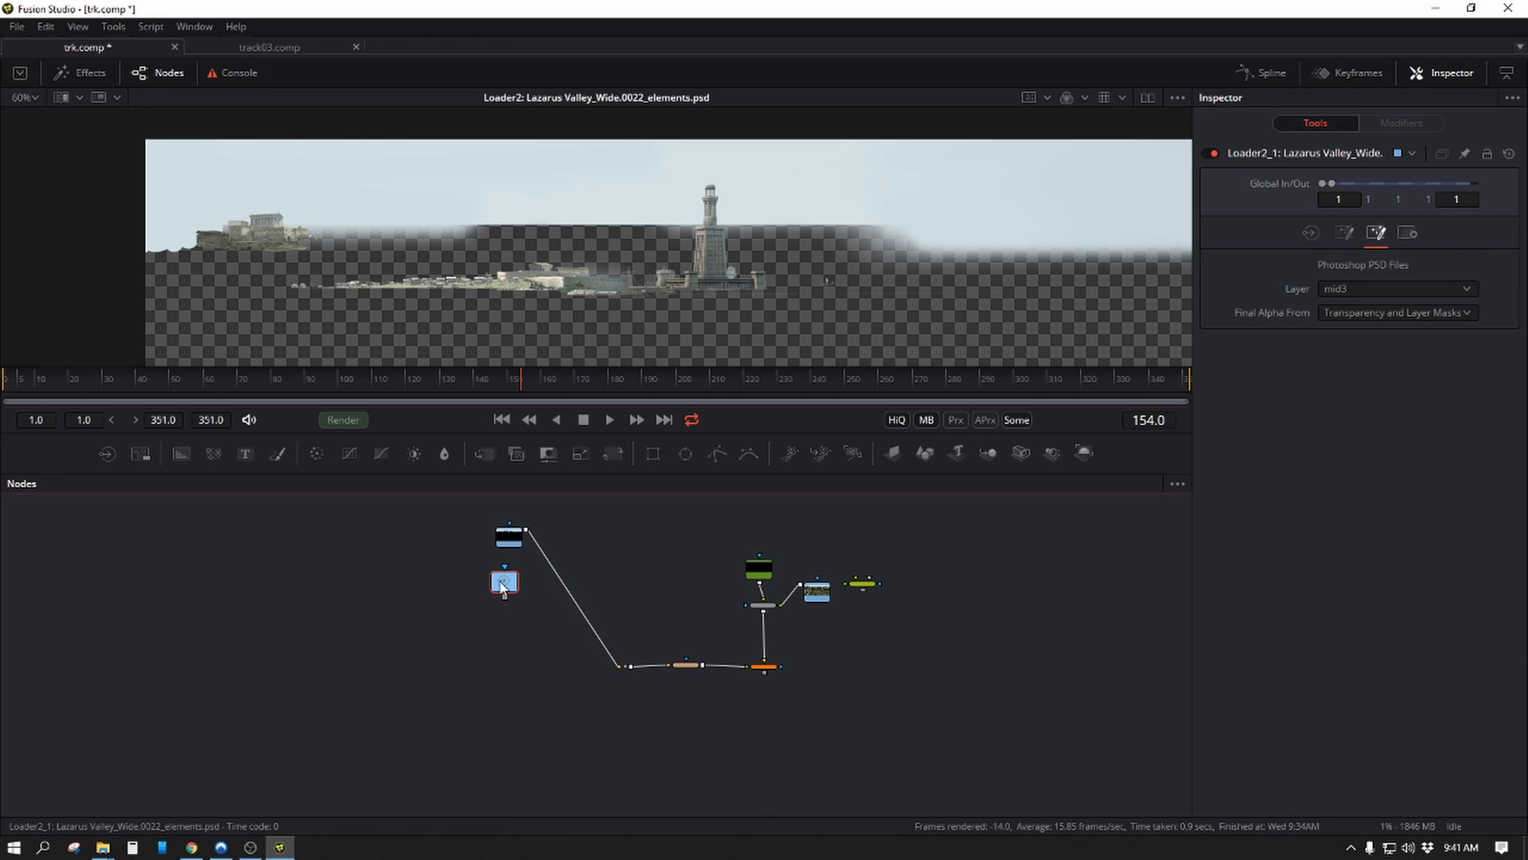
pyautogui.moveTo(507, 588); pyautogui.dragTo(513, 573)
# Paste another copy of the PSD loader below the mid3 one and set its Photoshop layer to mid2.
pyautogui.hotkey('ctrl', 'v')
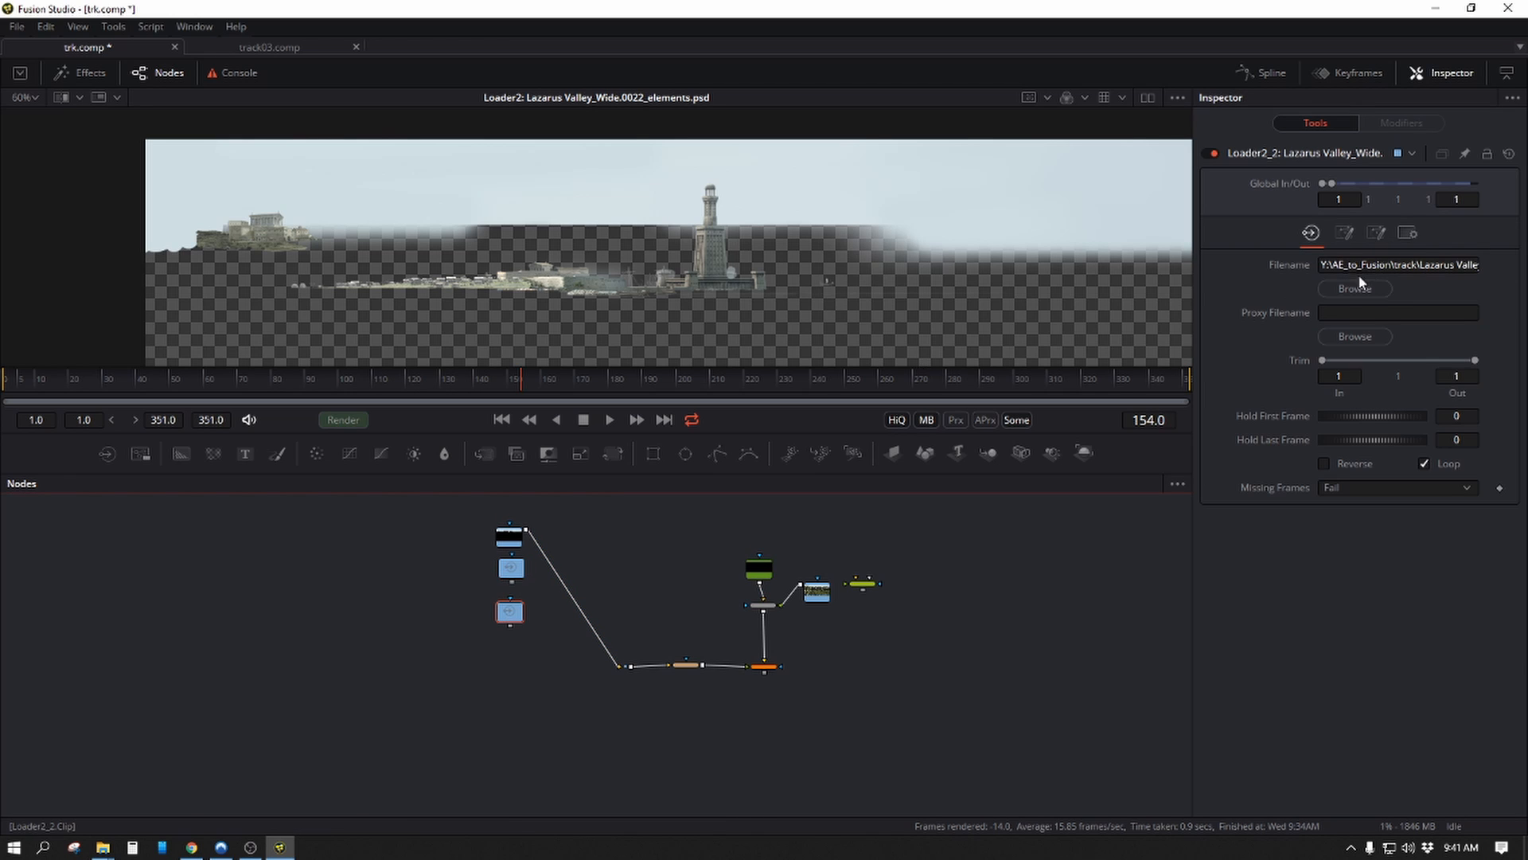
pyautogui.click(1363, 230)
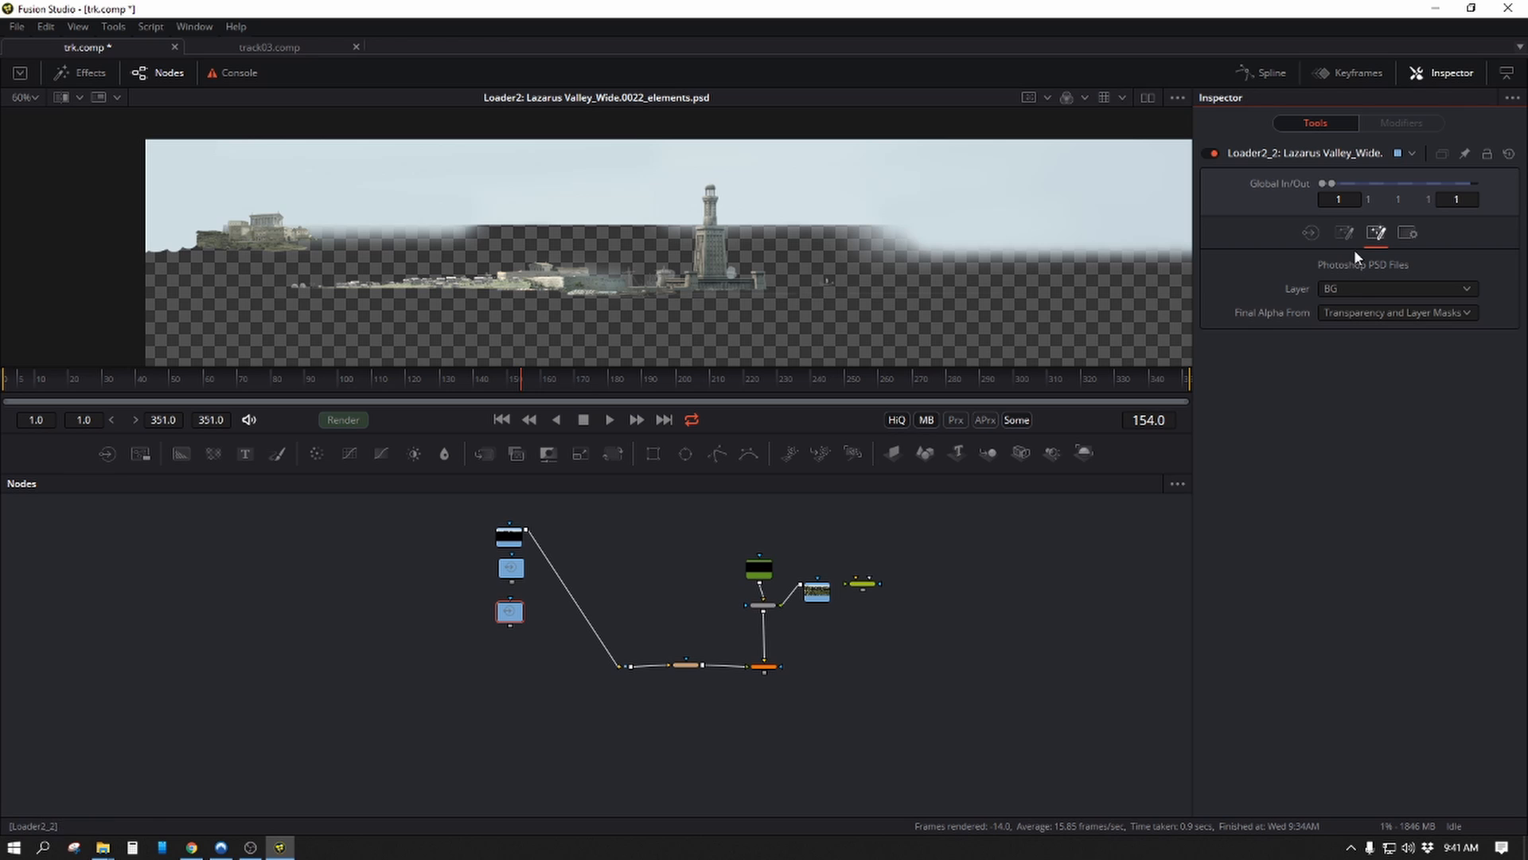
pyautogui.click(1357, 289)
pyautogui.click(1355, 327)
# Add a loader copy without its automatic merge, place it below the mid2 loader, and set its layer to mid1.
pyautogui.click(505, 639)
pyautogui.hotkey('ctrl', 'v')
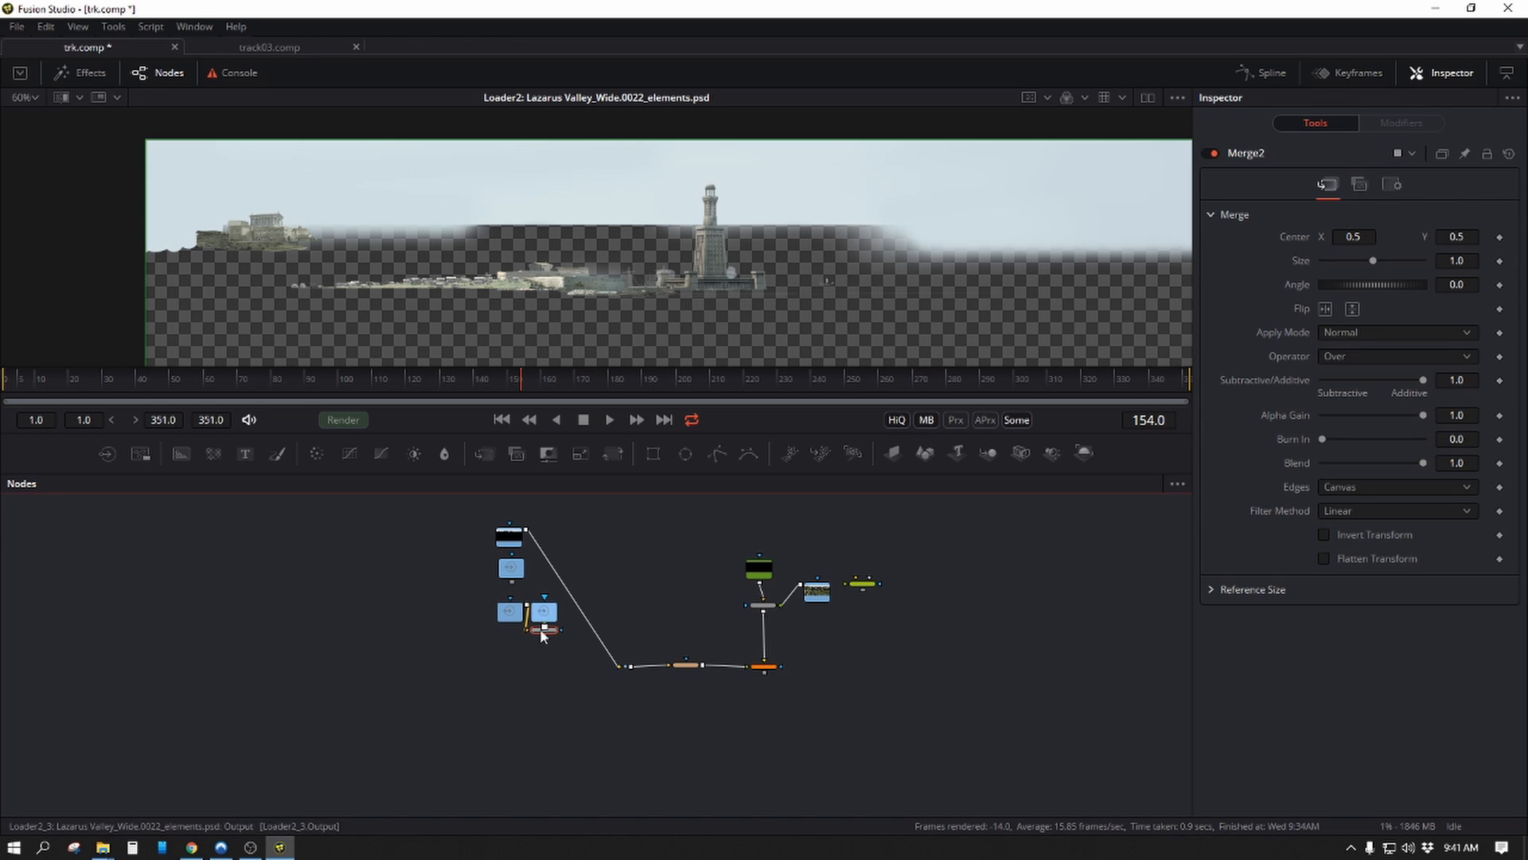
pyautogui.press('Delete')
pyautogui.moveTo(544, 616); pyautogui.dragTo(511, 659)
pyautogui.click(1377, 232)
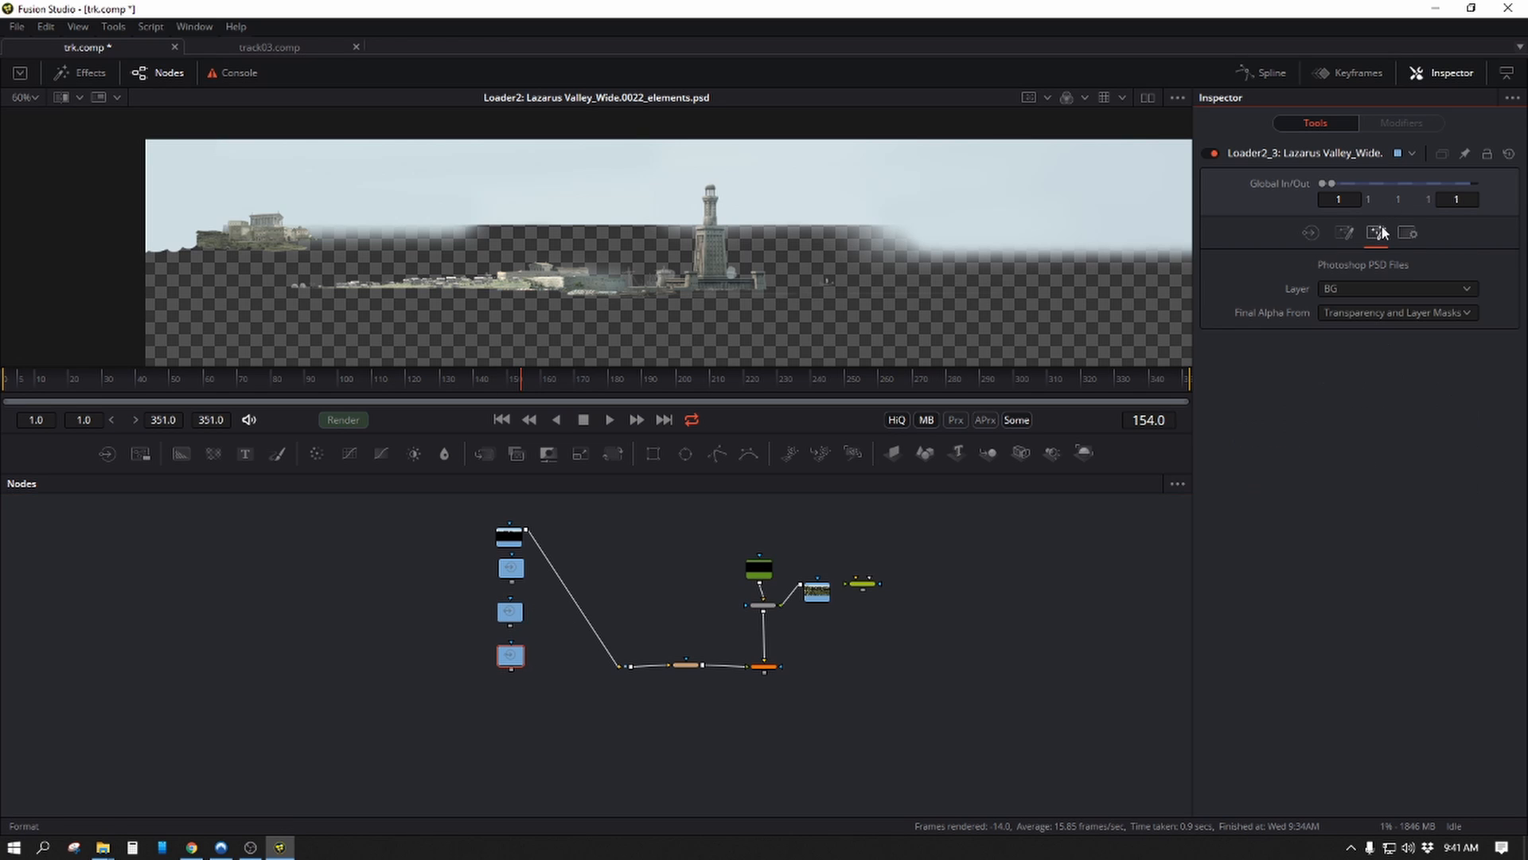
pyautogui.click(1371, 287)
pyautogui.click(1354, 341)
# Paste one more PSD loader, set its Photoshop layer to fg, and align it at the bottom of the loader column.
pyautogui.hotkey('ctrl', 'v')
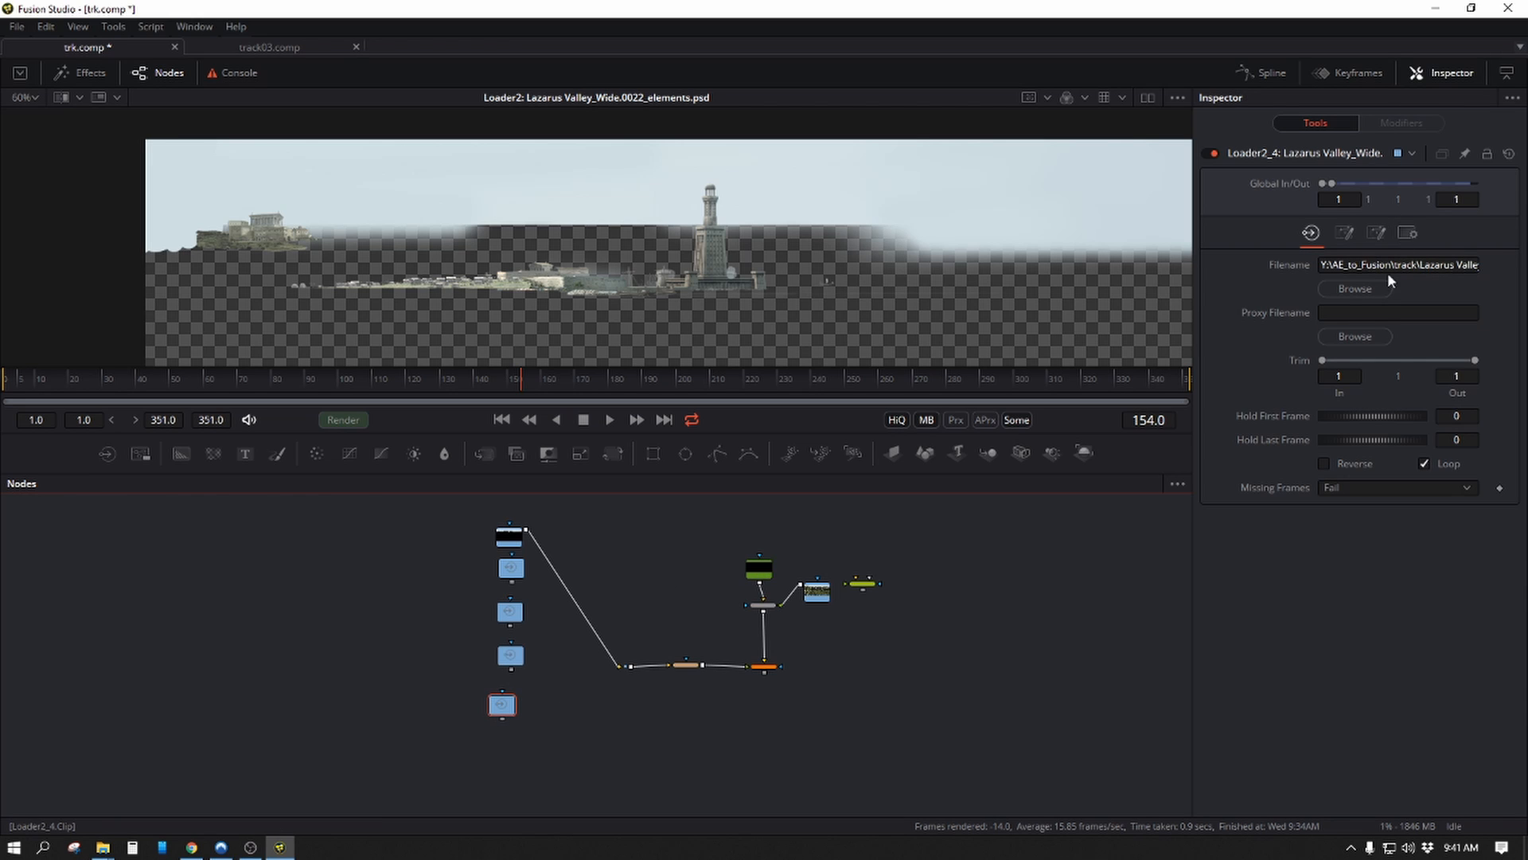
pyautogui.click(1375, 234)
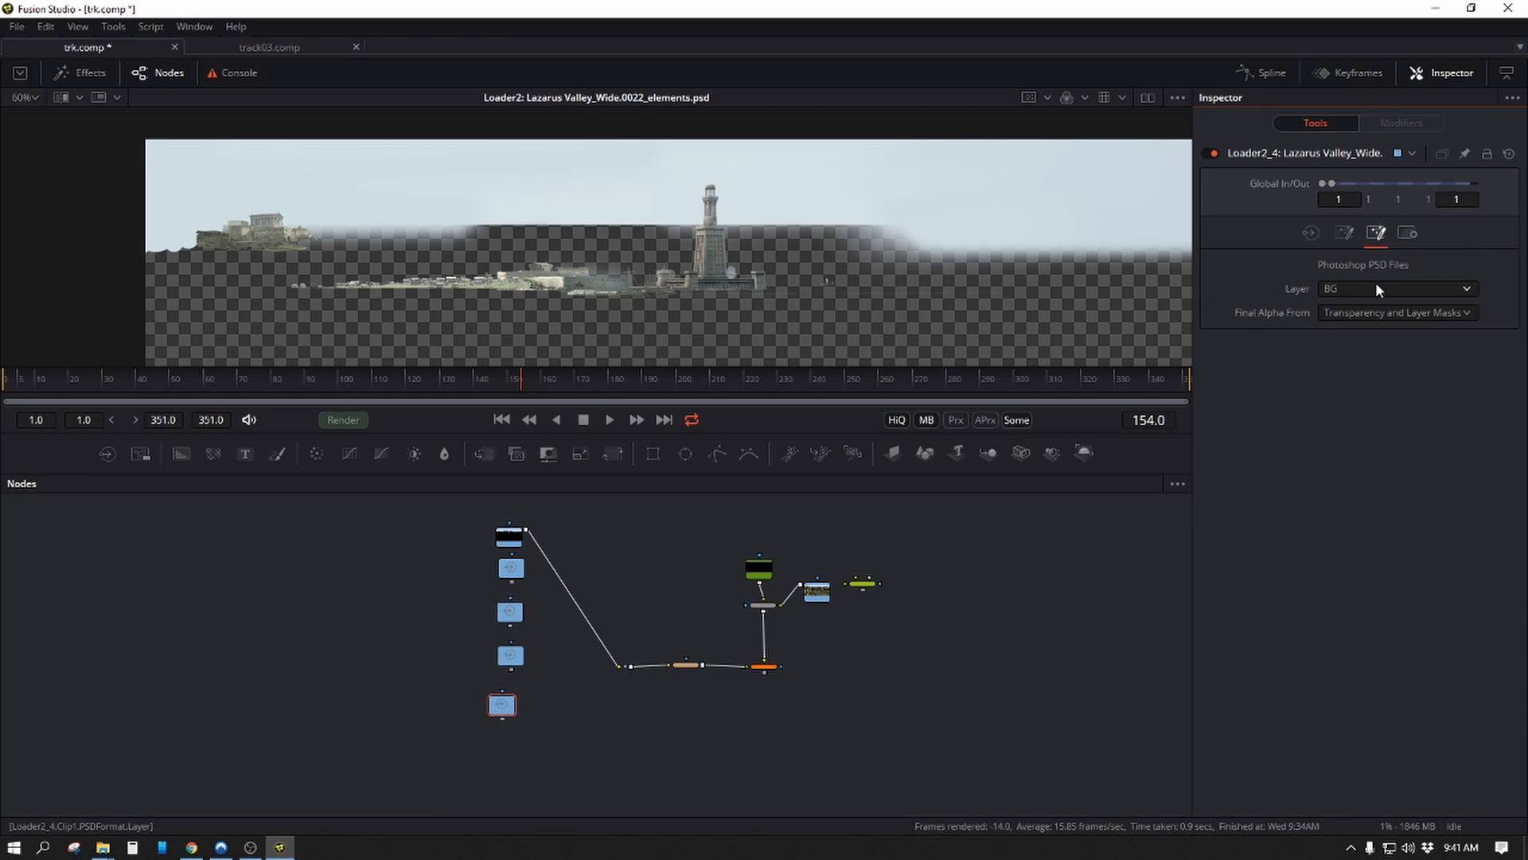
pyautogui.click(1375, 286)
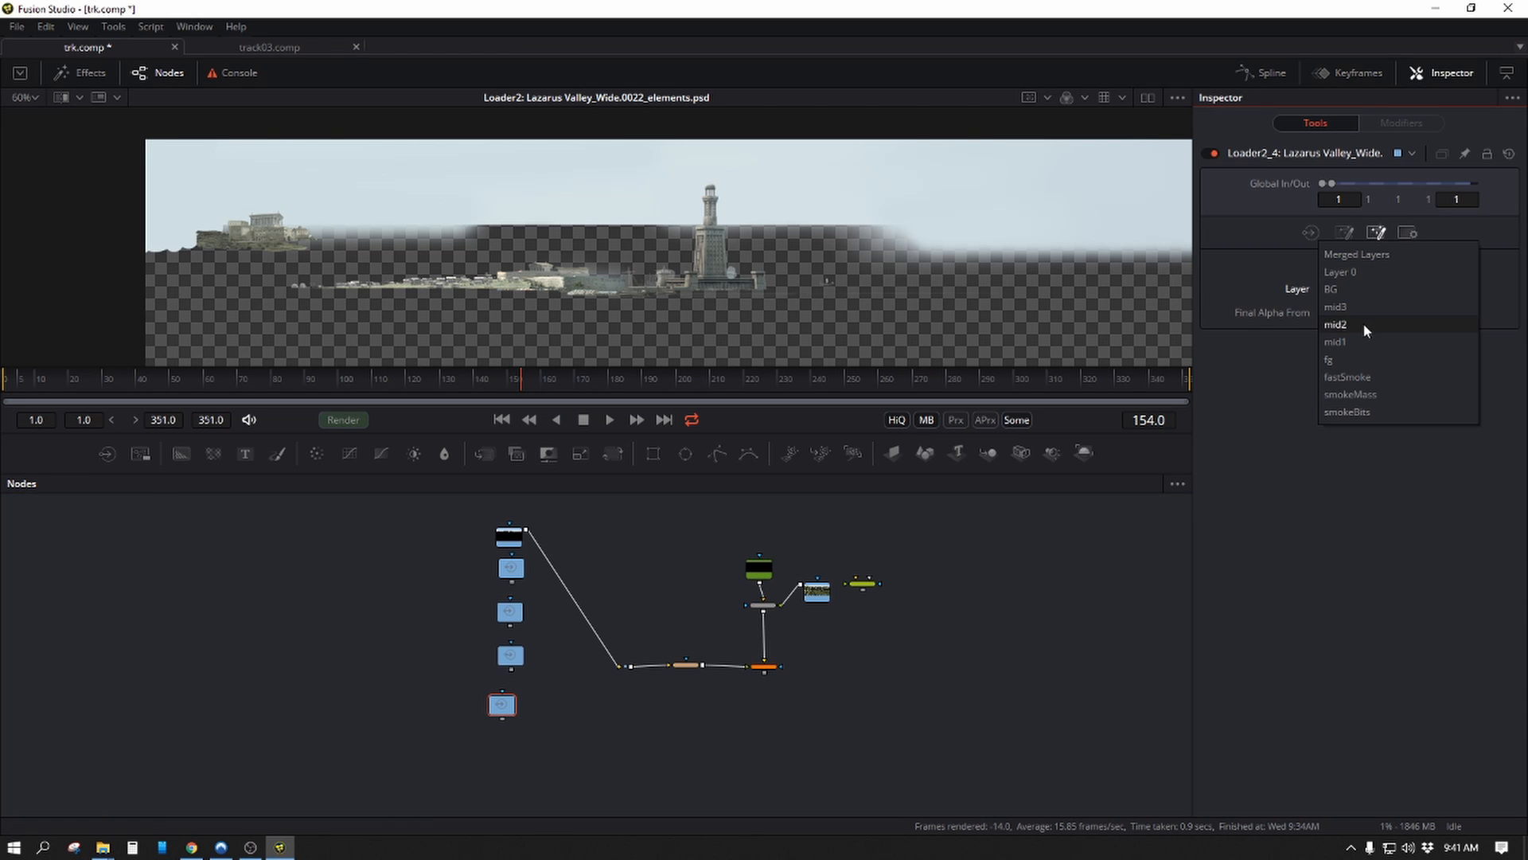
pyautogui.click(1358, 362)
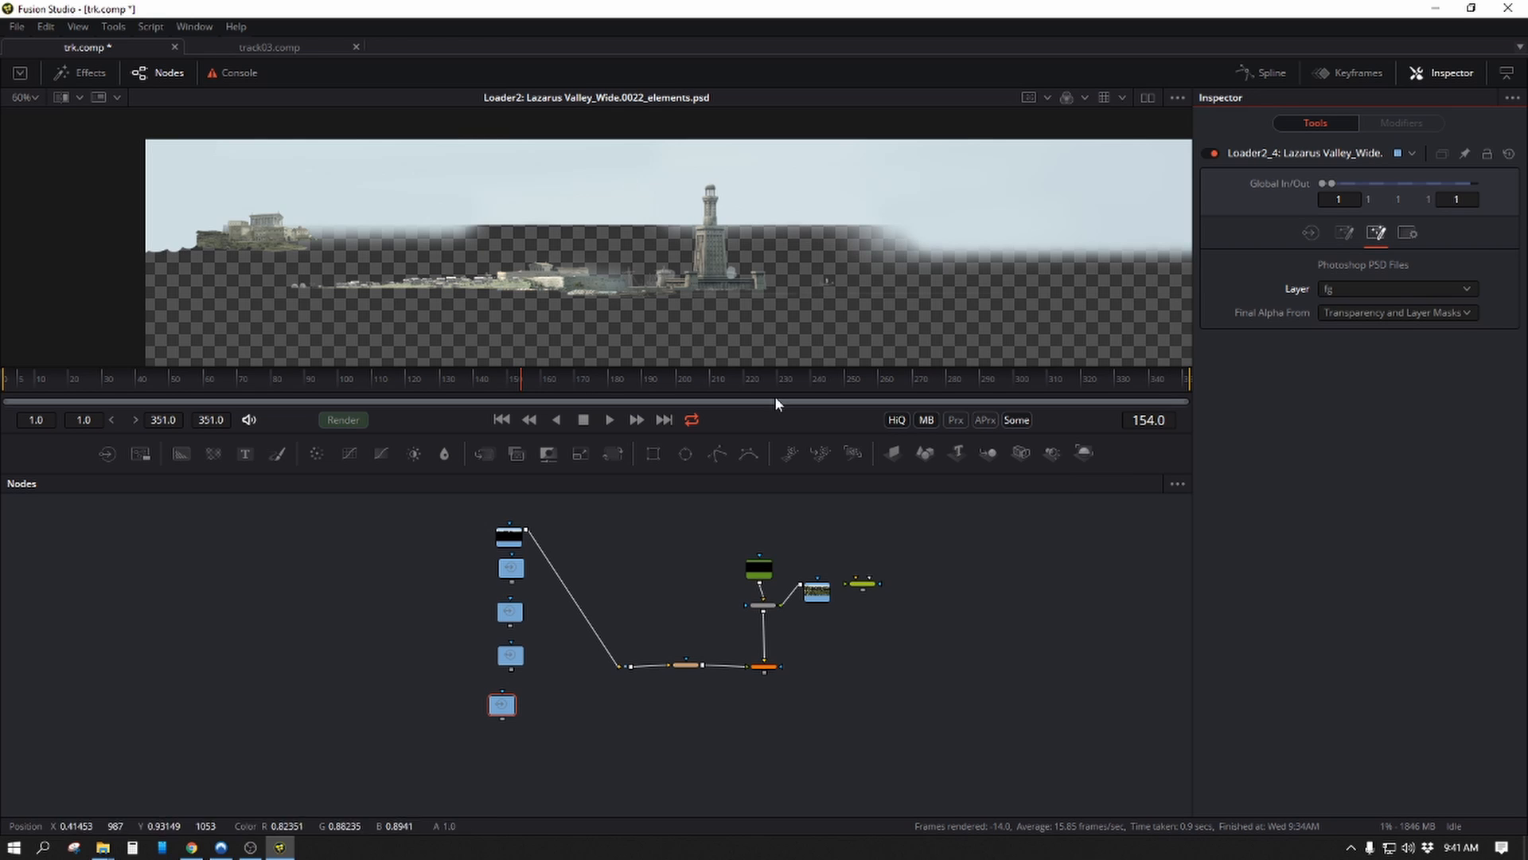
pyautogui.moveTo(493, 714); pyautogui.dragTo(500, 704)
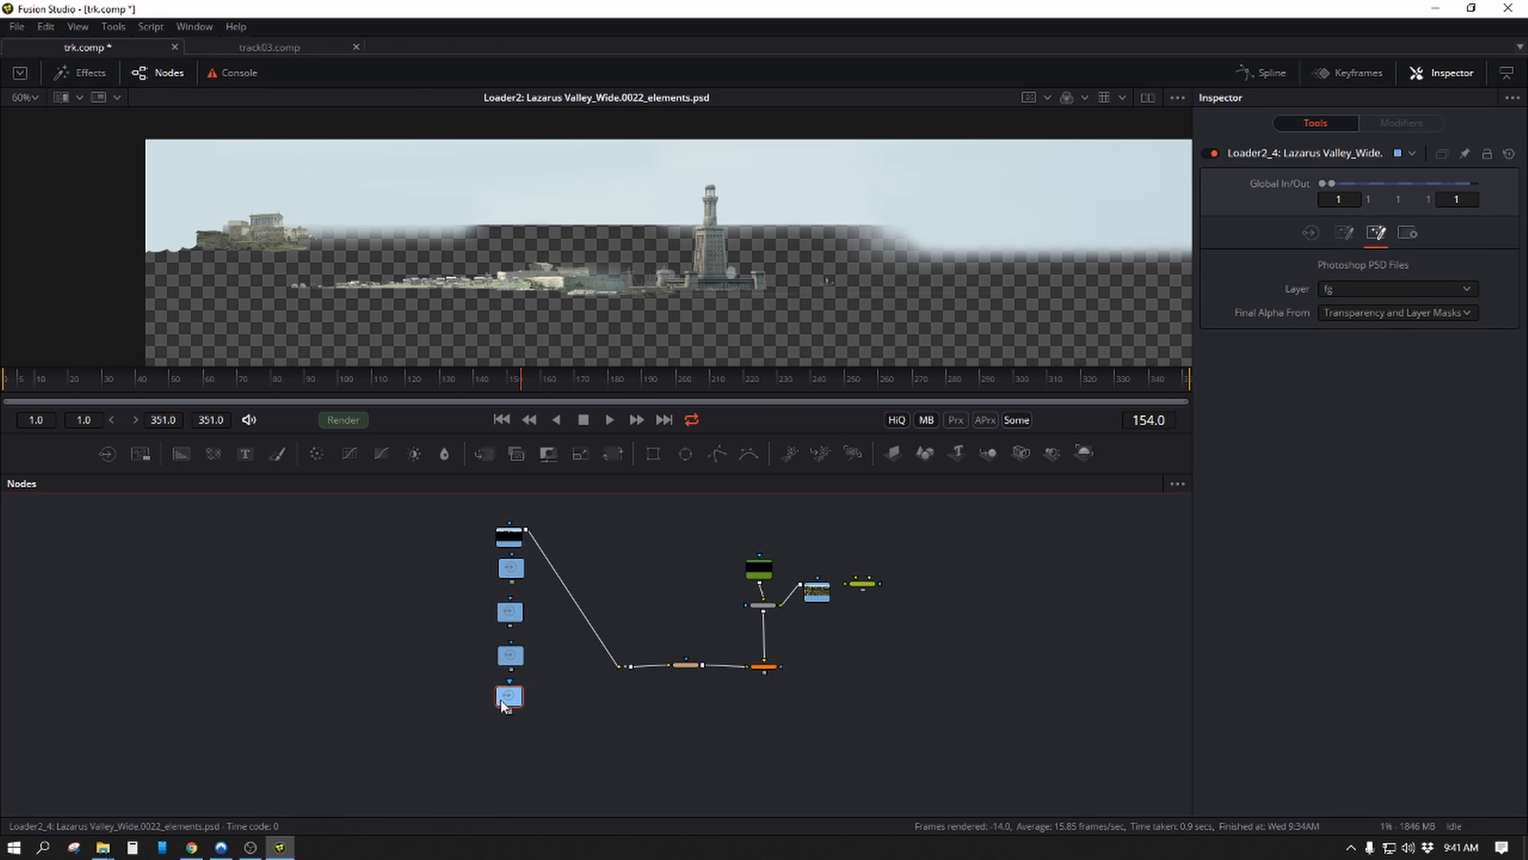
# Add a Background node beside the top loader and make it fully transparent with alpha 0.
pyautogui.click(696, 563)
pyautogui.moveTo(181, 455); pyautogui.dragTo(643, 586)
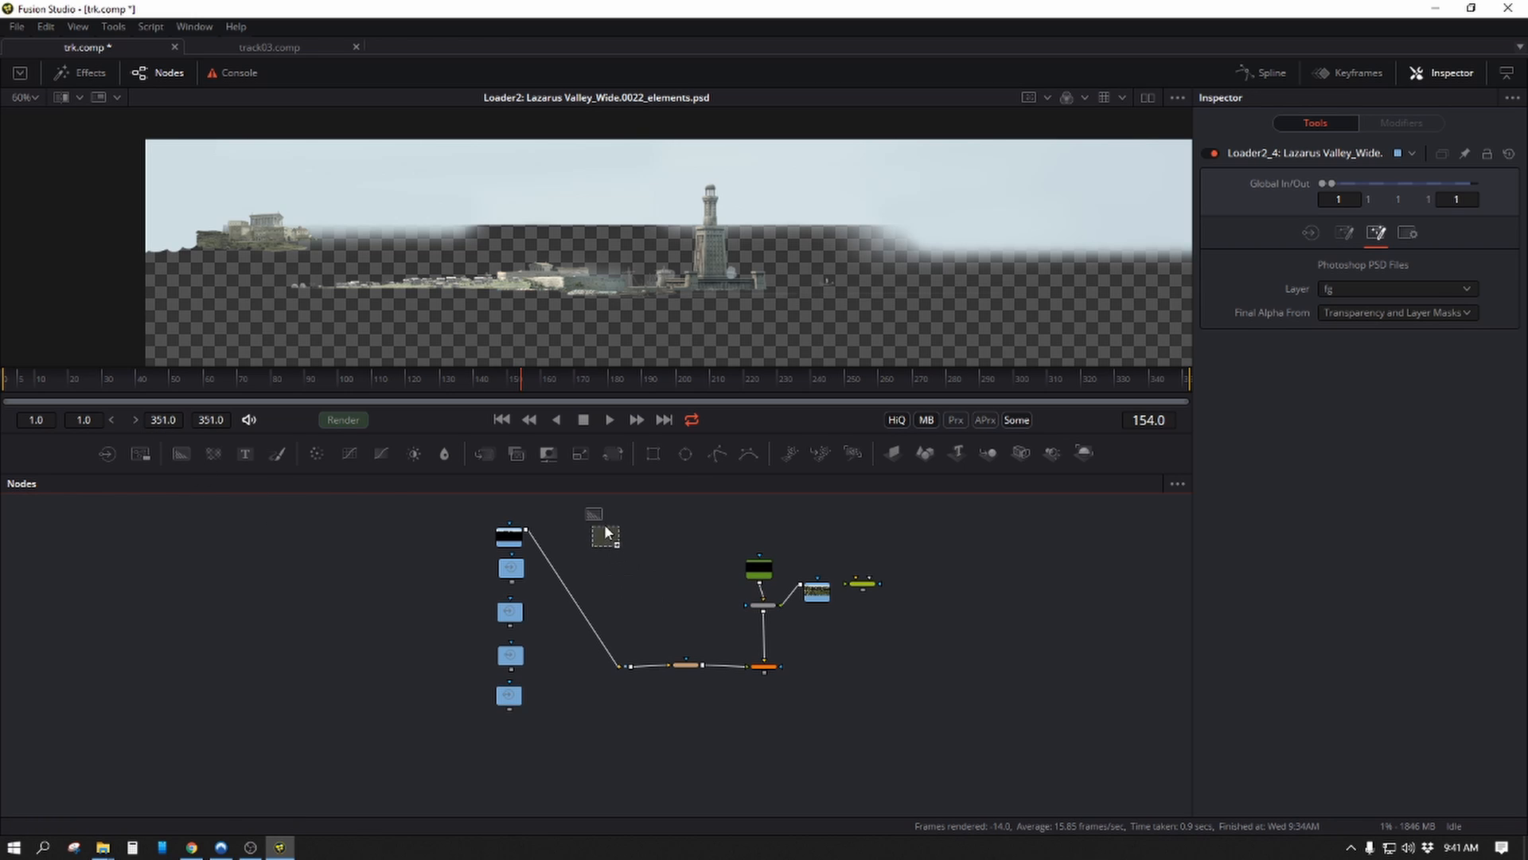
pyautogui.moveTo(604, 525); pyautogui.dragTo(604, 525)
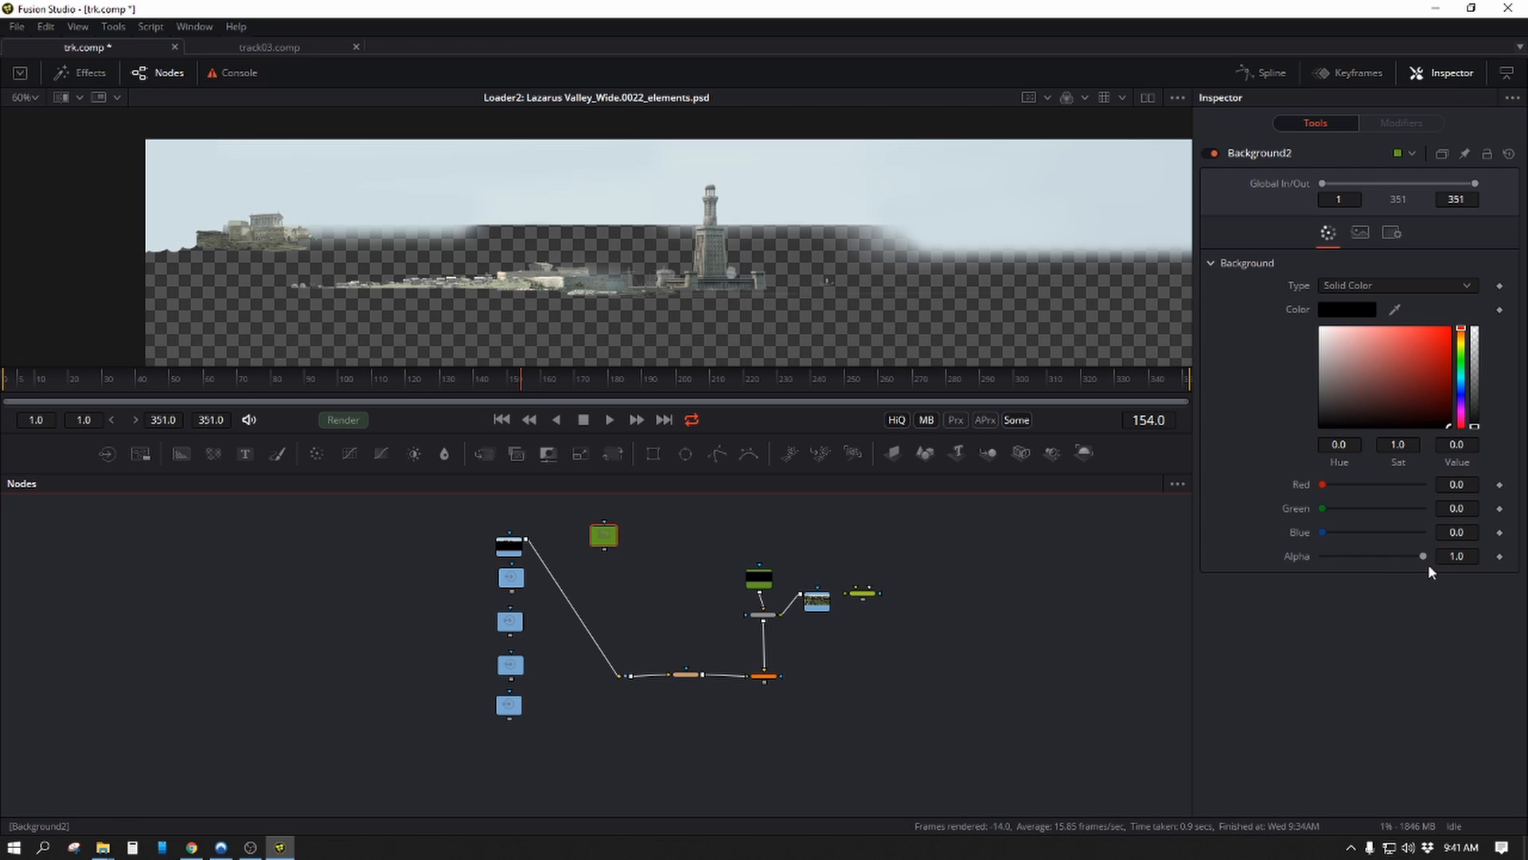
pyautogui.moveTo(1424, 555); pyautogui.dragTo(1305, 561)
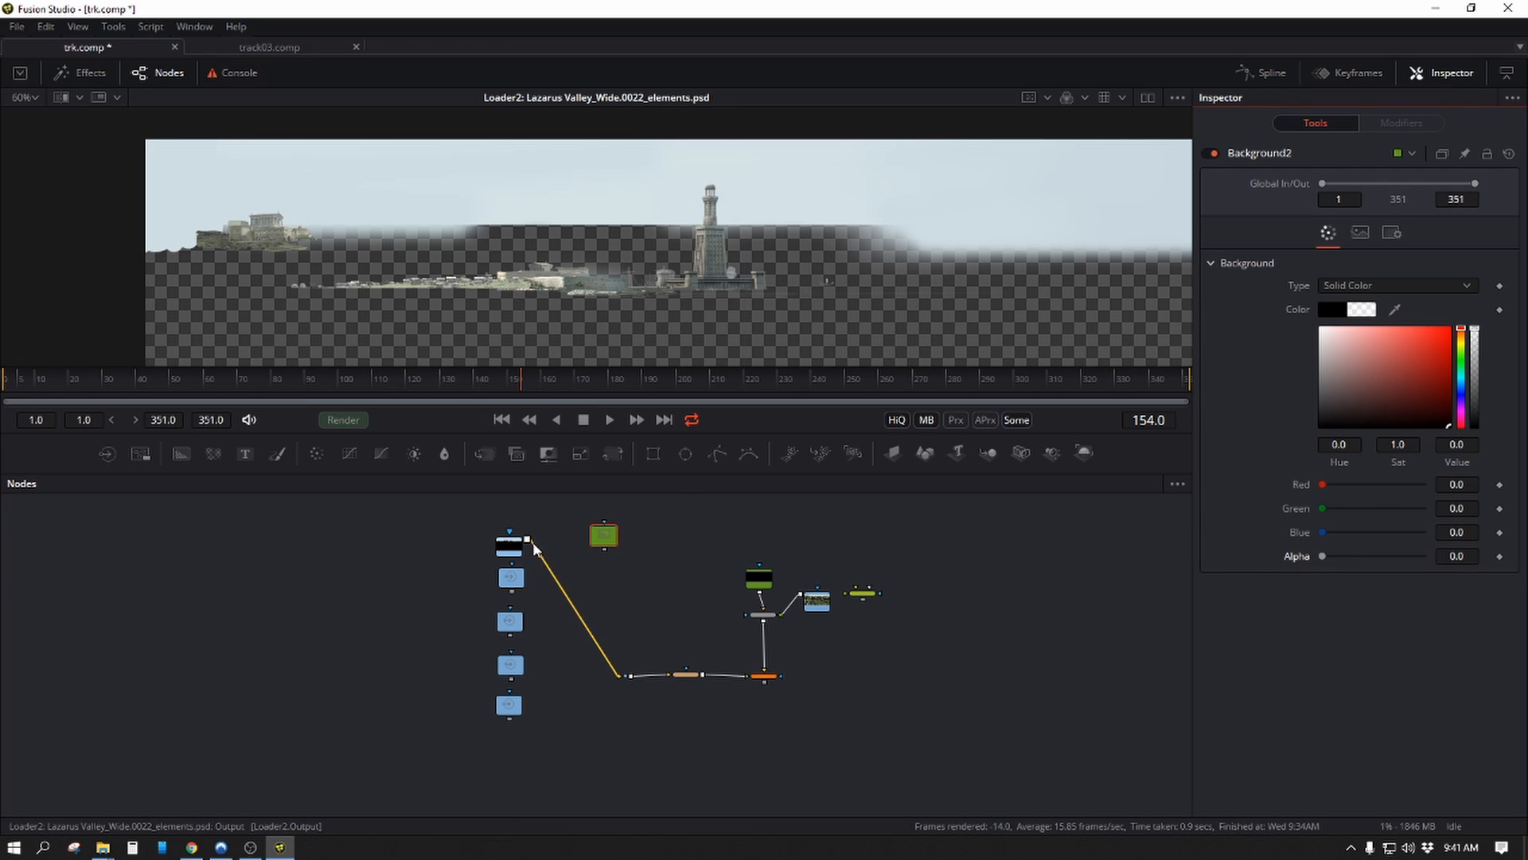
# Disconnect the BG layer loader from the pipe router that feeds Transform1.
pyautogui.click(617, 676)
pyautogui.moveTo(617, 676); pyautogui.dragTo(604, 549)
pyautogui.moveTo(620, 671); pyautogui.dragTo(604, 554)
pyautogui.scroll(4, 589, 560)
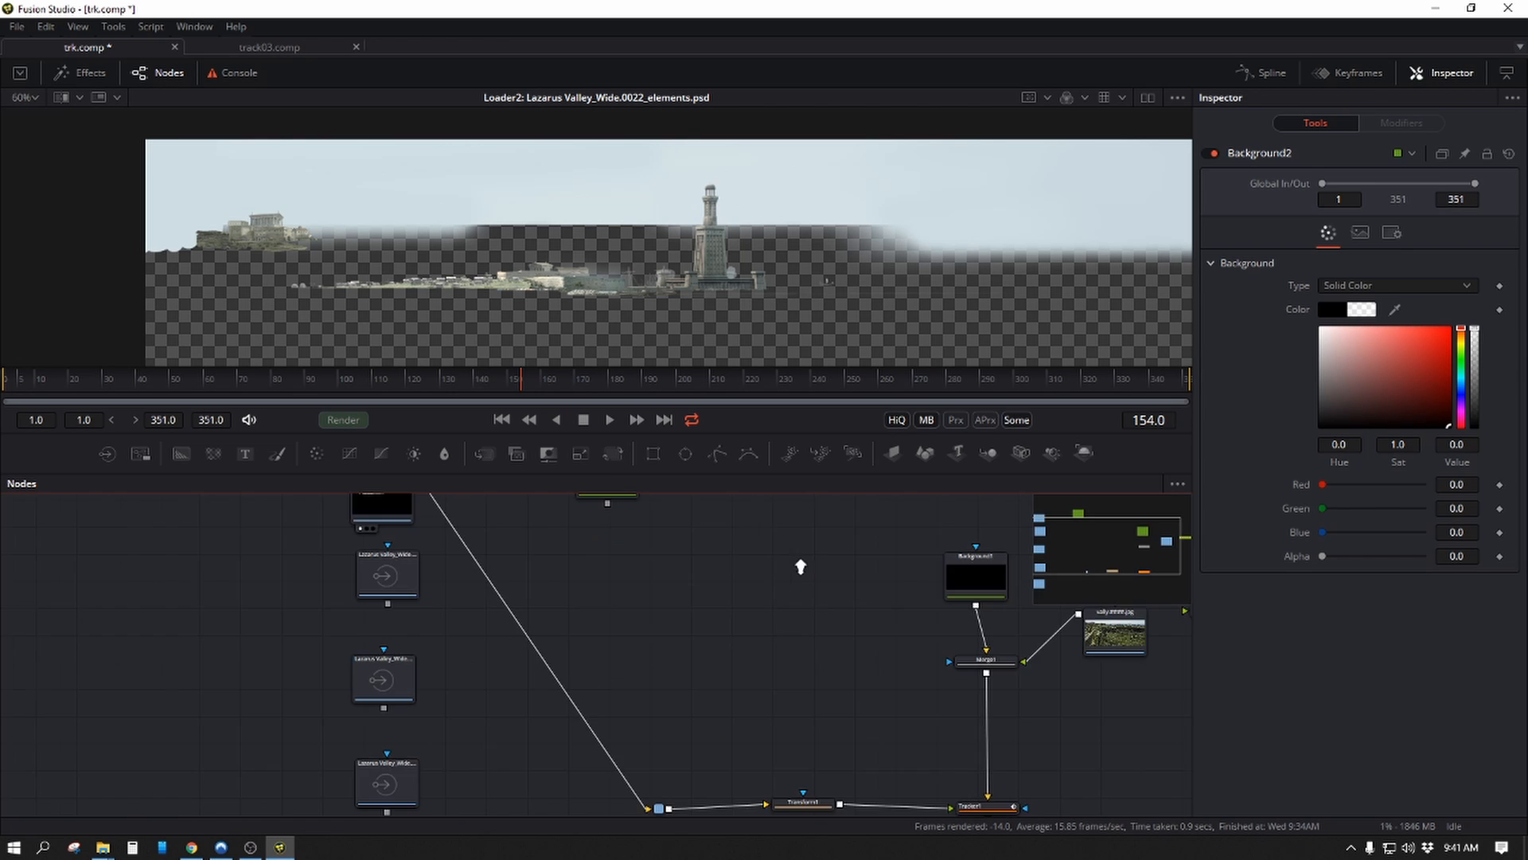
pyautogui.moveTo(528, 681); pyautogui.dragTo(519, 532)
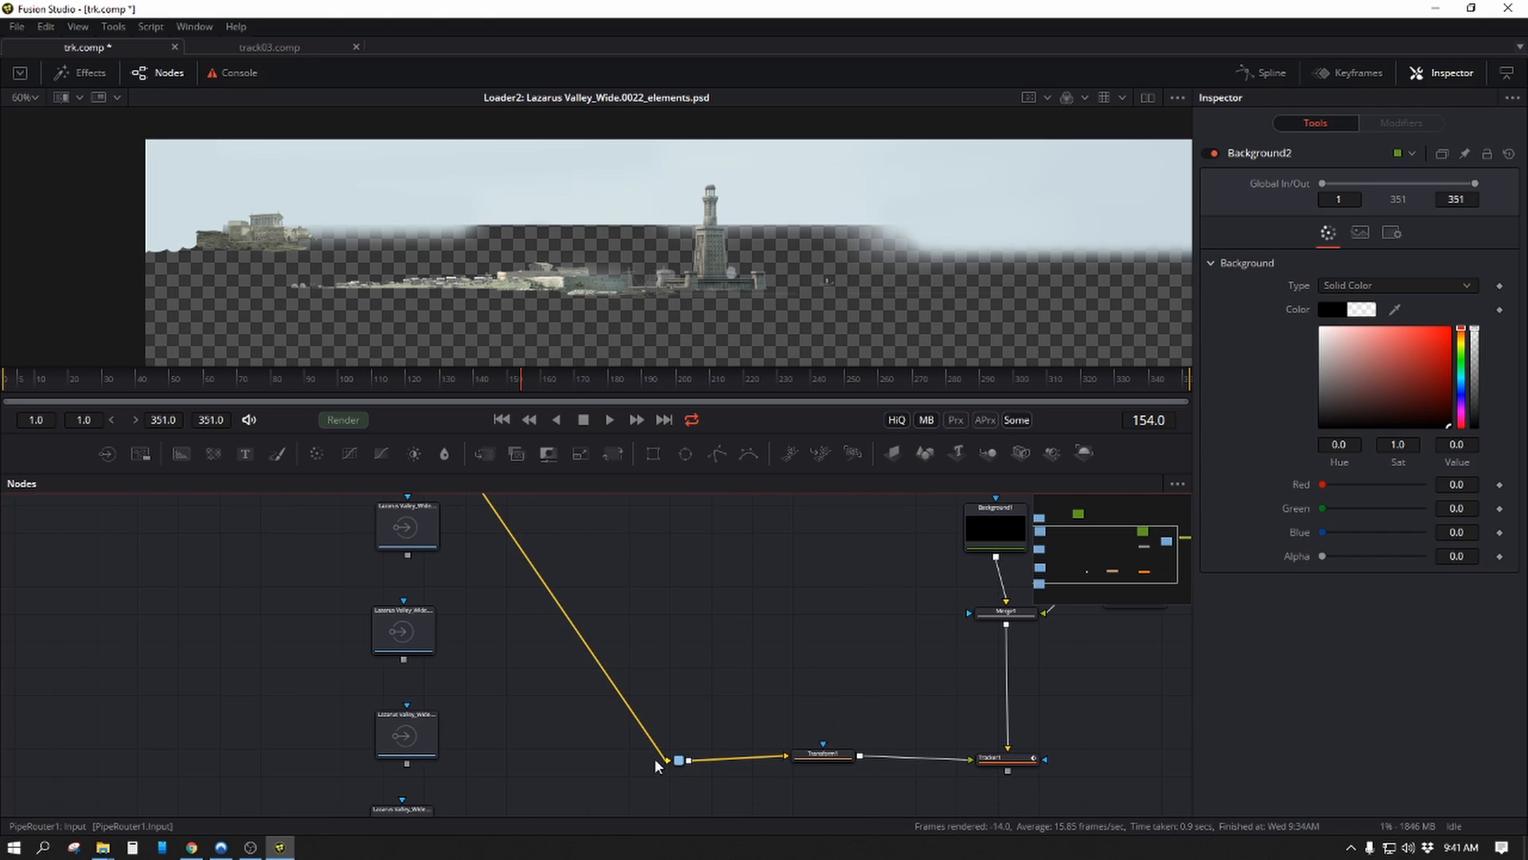
pyautogui.moveTo(655, 758); pyautogui.dragTo(641, 764)
pyautogui.moveTo(674, 644); pyautogui.dragTo(655, 765)
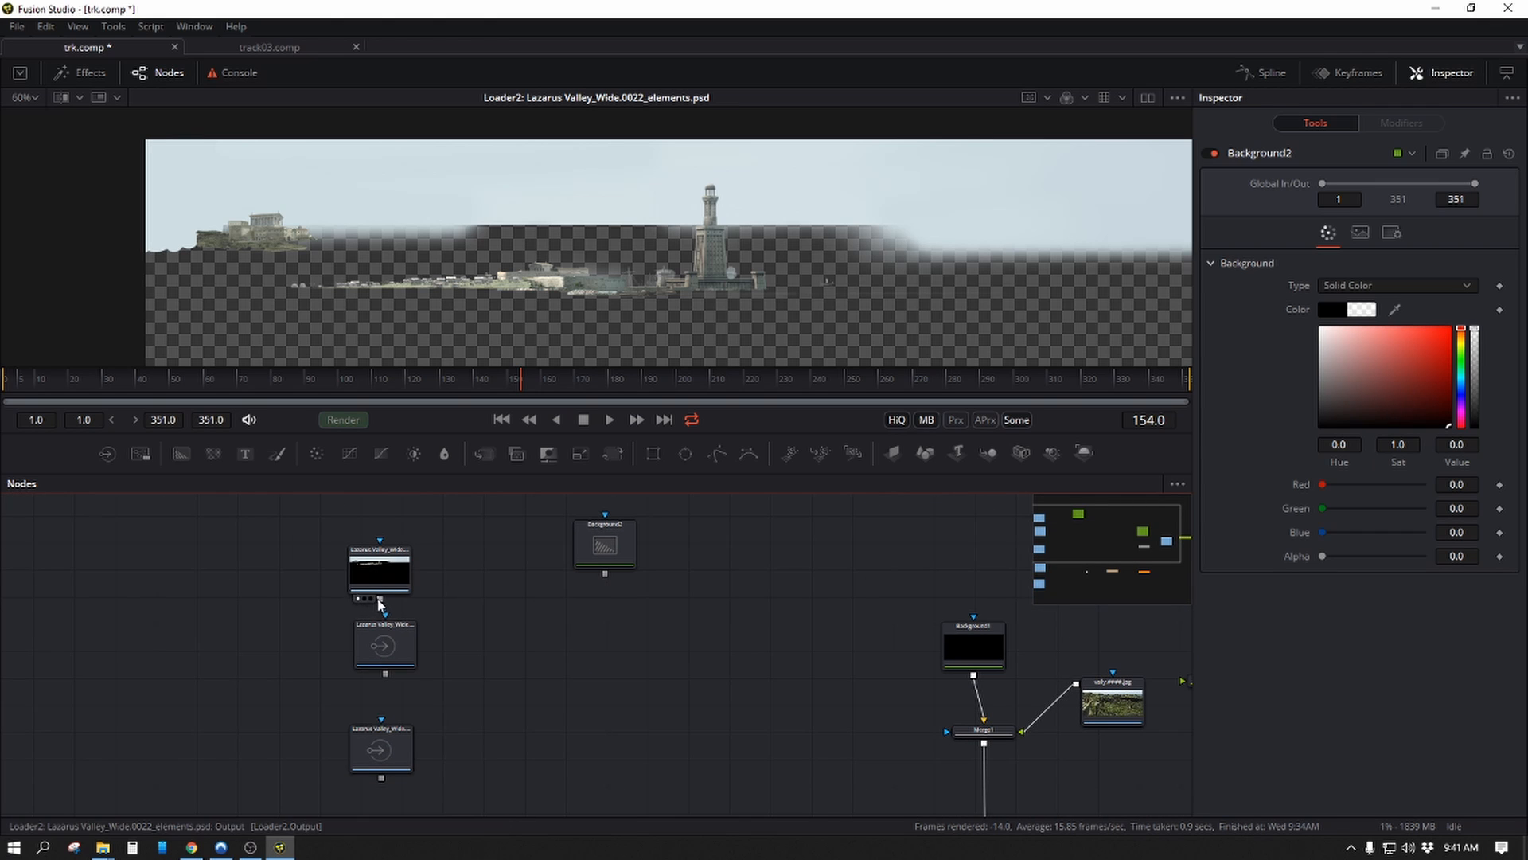
# Merge the four PSD layer loaders in sequence over the transparent background and feed the last merge into the pipe router before Transform1.
pyautogui.moveTo(381, 599); pyautogui.dragTo(606, 575)
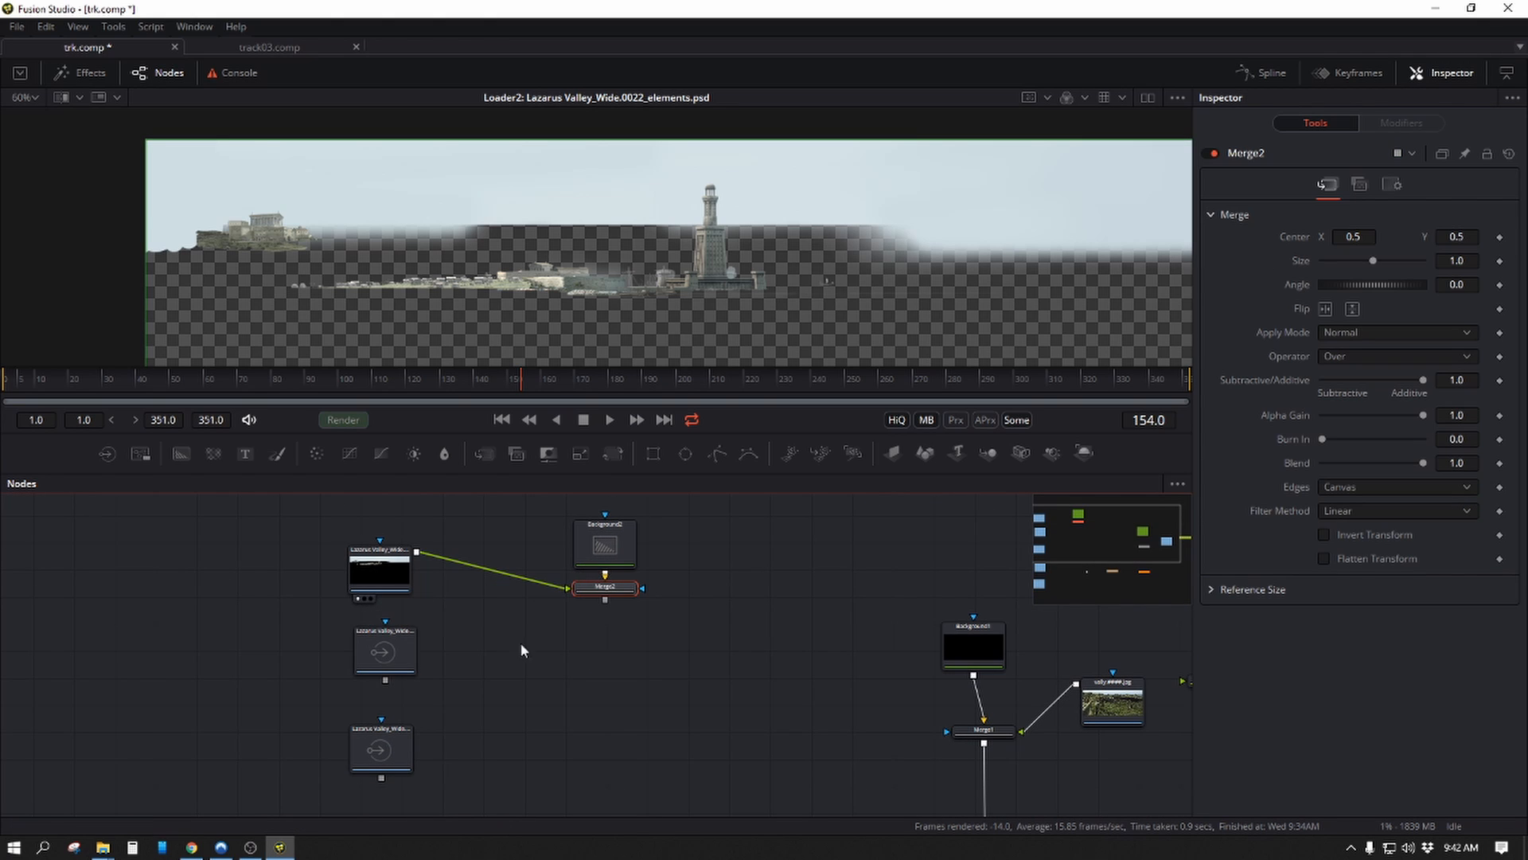
pyautogui.moveTo(385, 680); pyautogui.dragTo(609, 601)
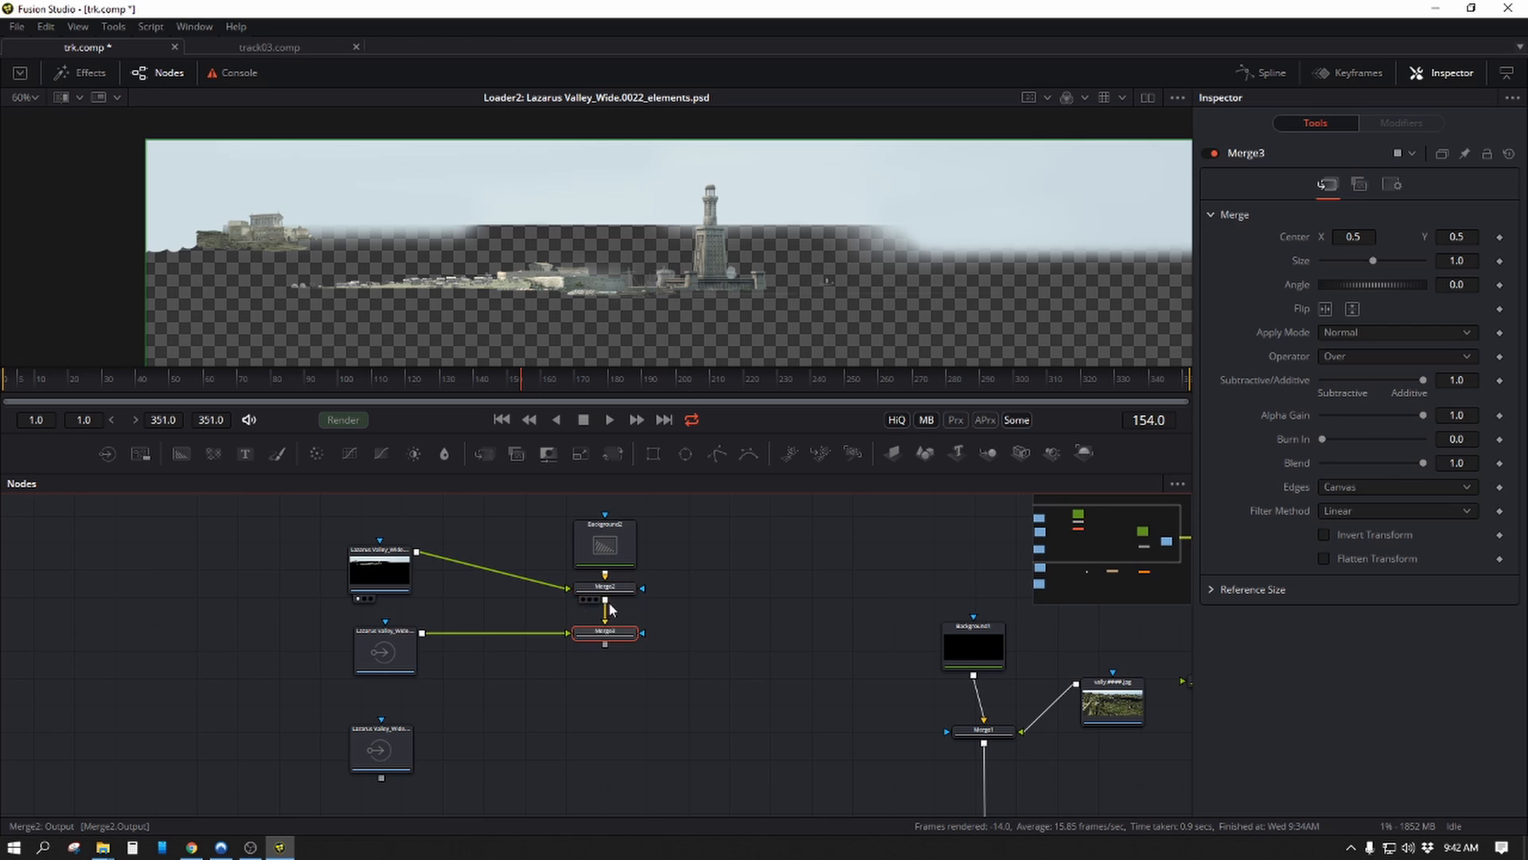
pyautogui.moveTo(659, 698); pyautogui.dragTo(696, 614)
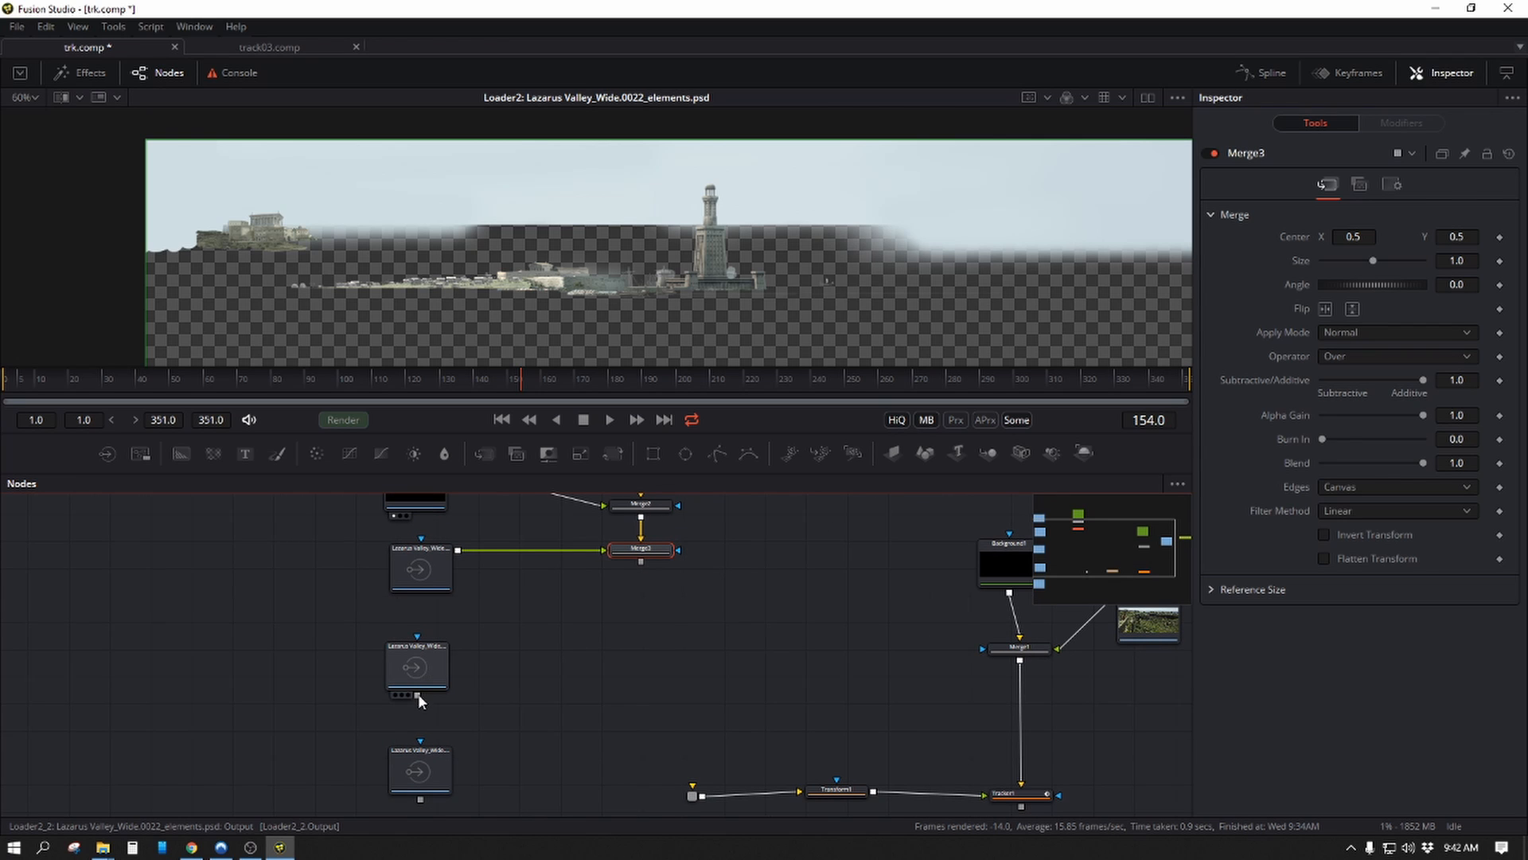
pyautogui.moveTo(423, 694); pyautogui.dragTo(643, 562)
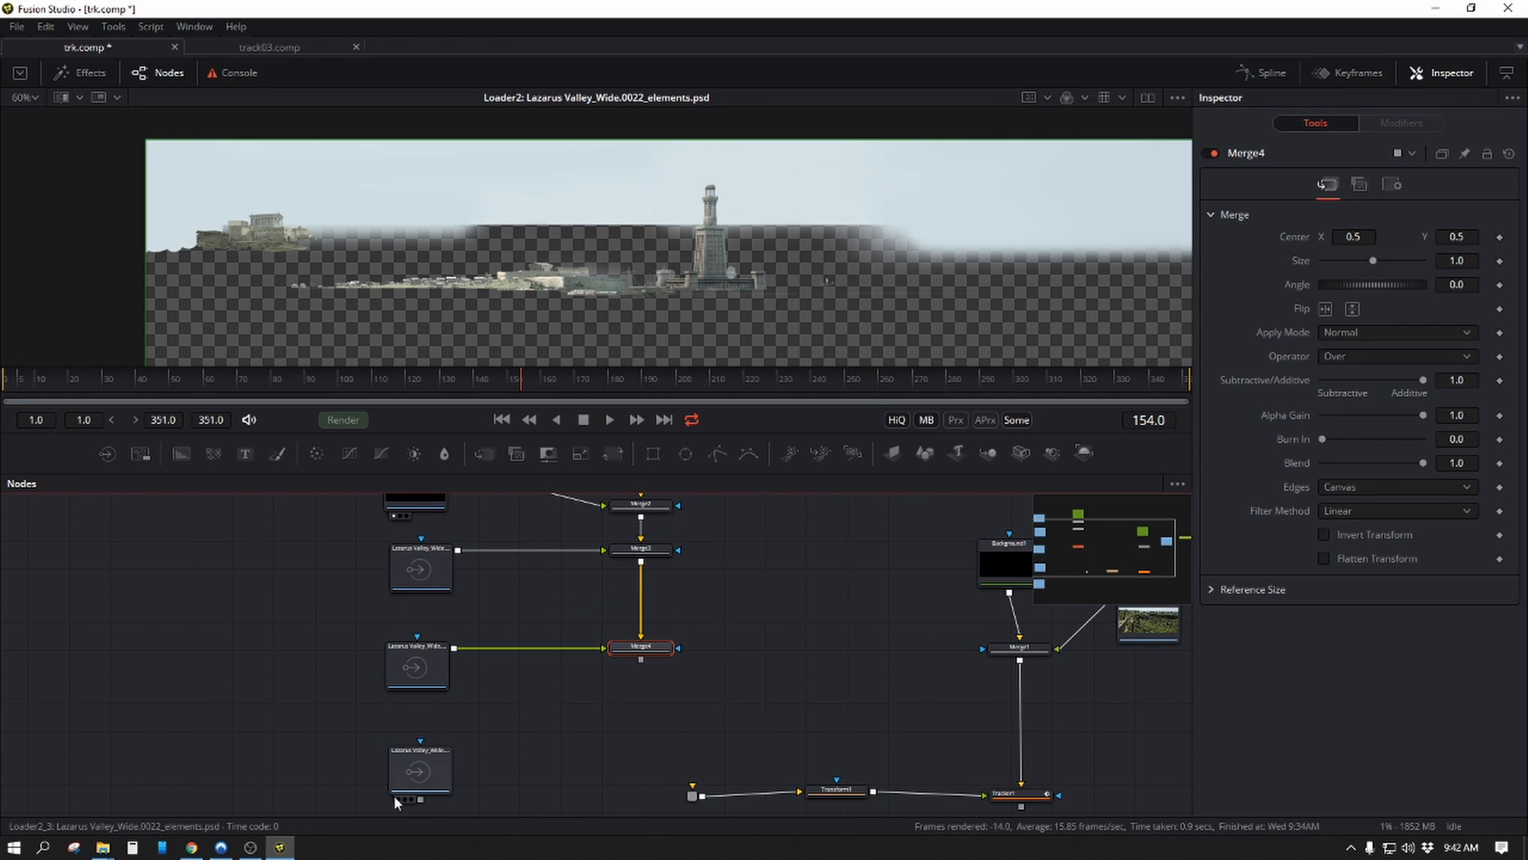
pyautogui.moveTo(421, 802); pyautogui.dragTo(642, 665)
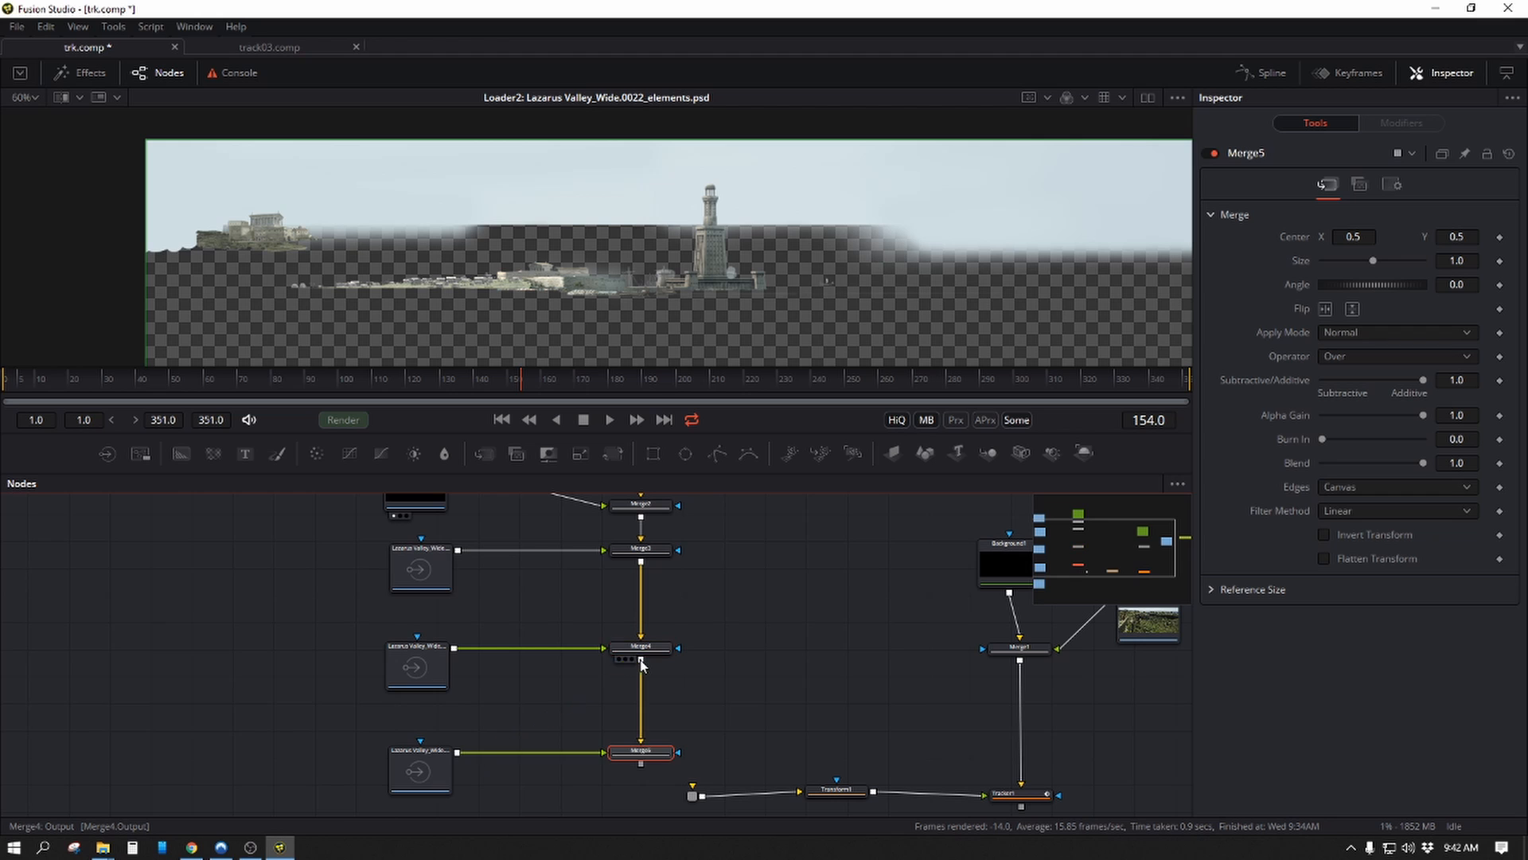
pyautogui.moveTo(642, 764); pyautogui.dragTo(692, 796)
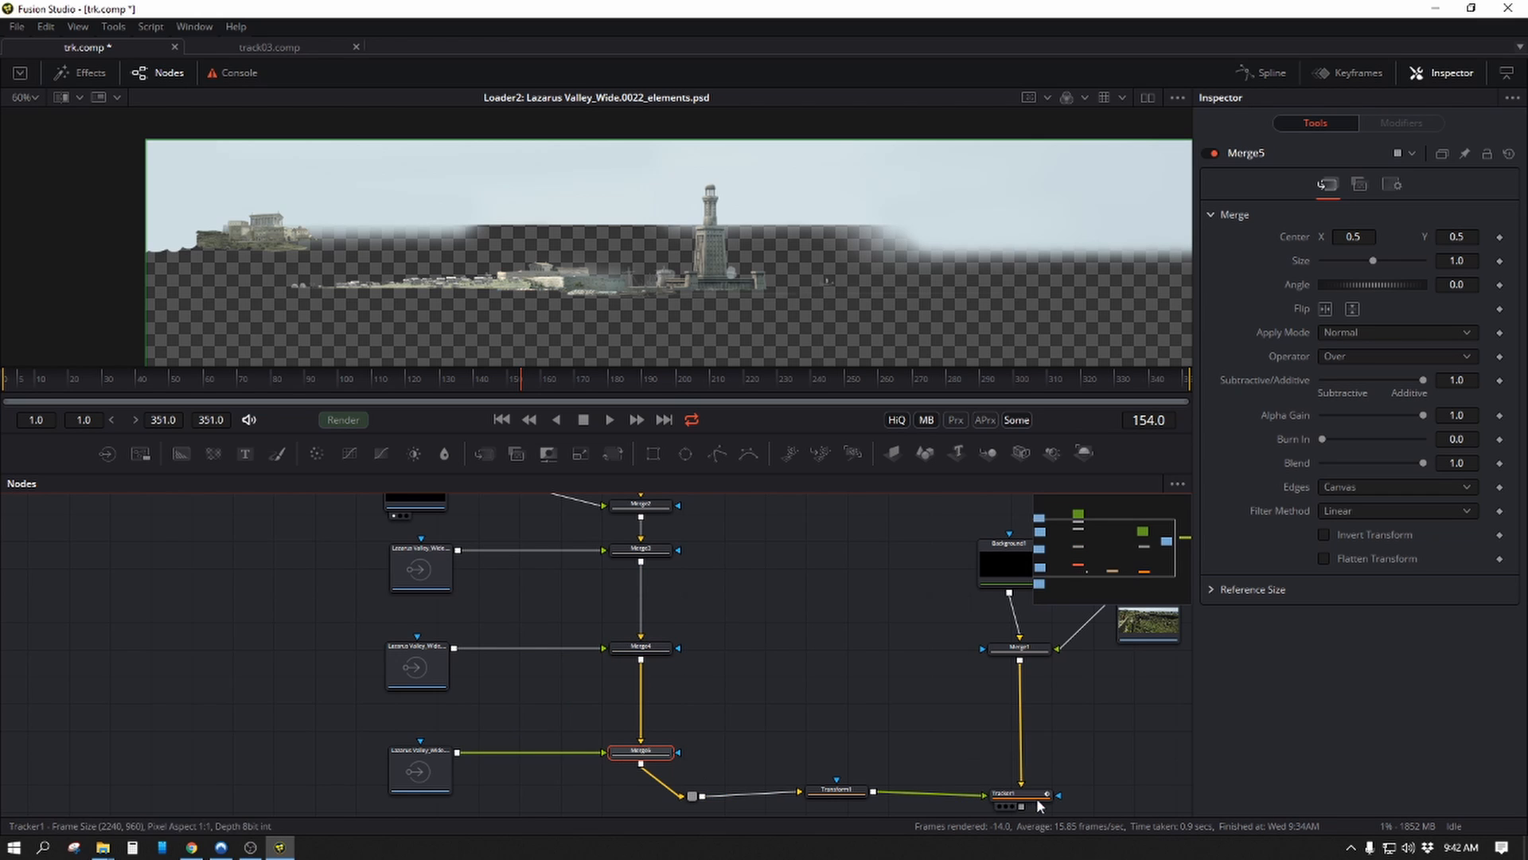
# View the Tracker1 output and examine the left part of the composite with the lighthouse and city.
pyautogui.moveTo(1034, 793); pyautogui.dragTo(673, 191)
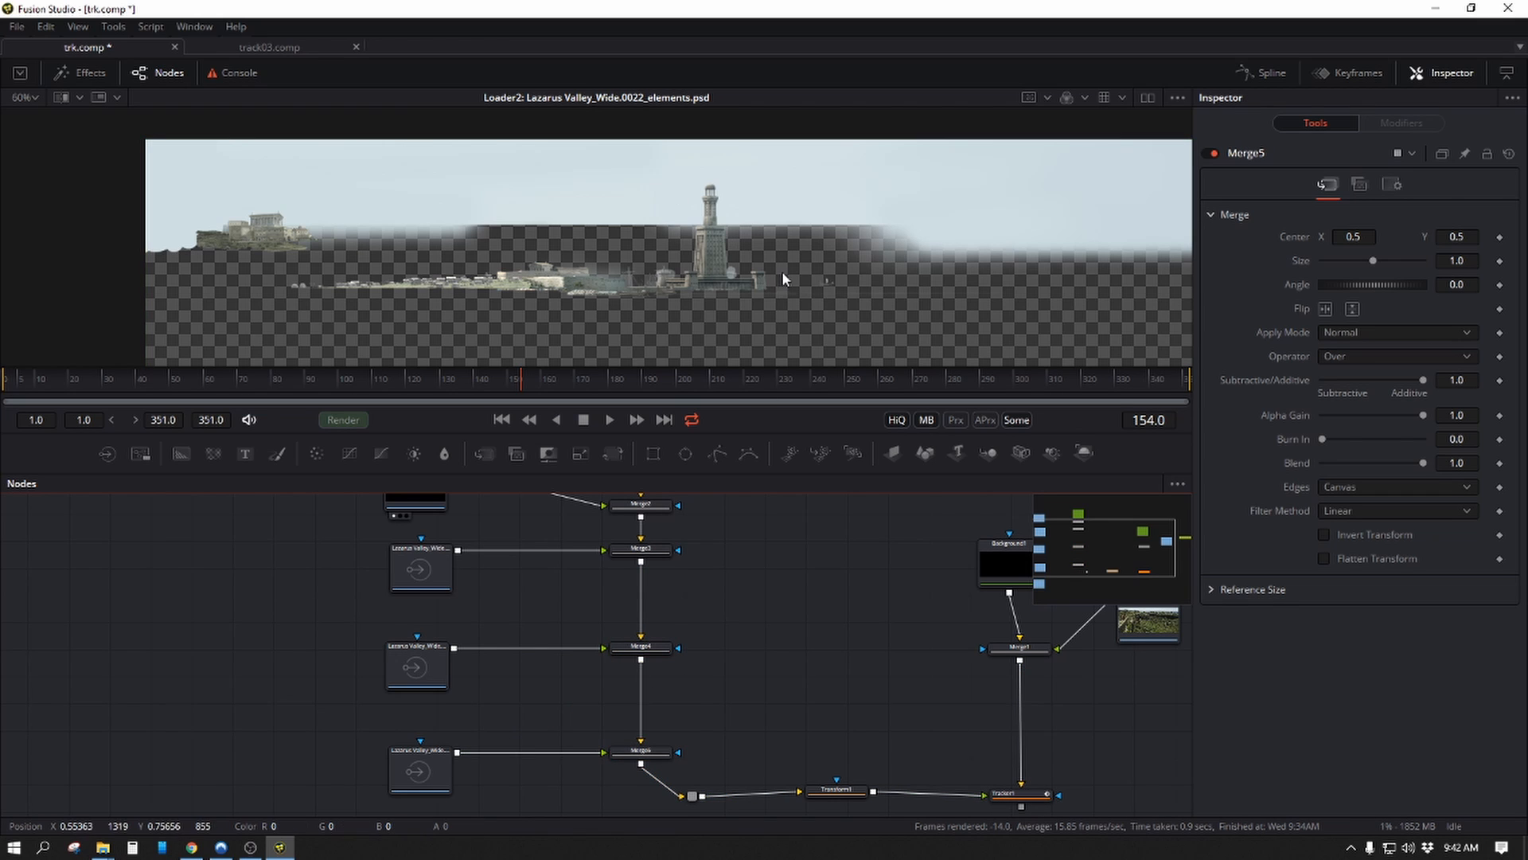
pyautogui.moveTo(804, 257); pyautogui.dragTo(470, 253)
pyautogui.click(1004, 796)
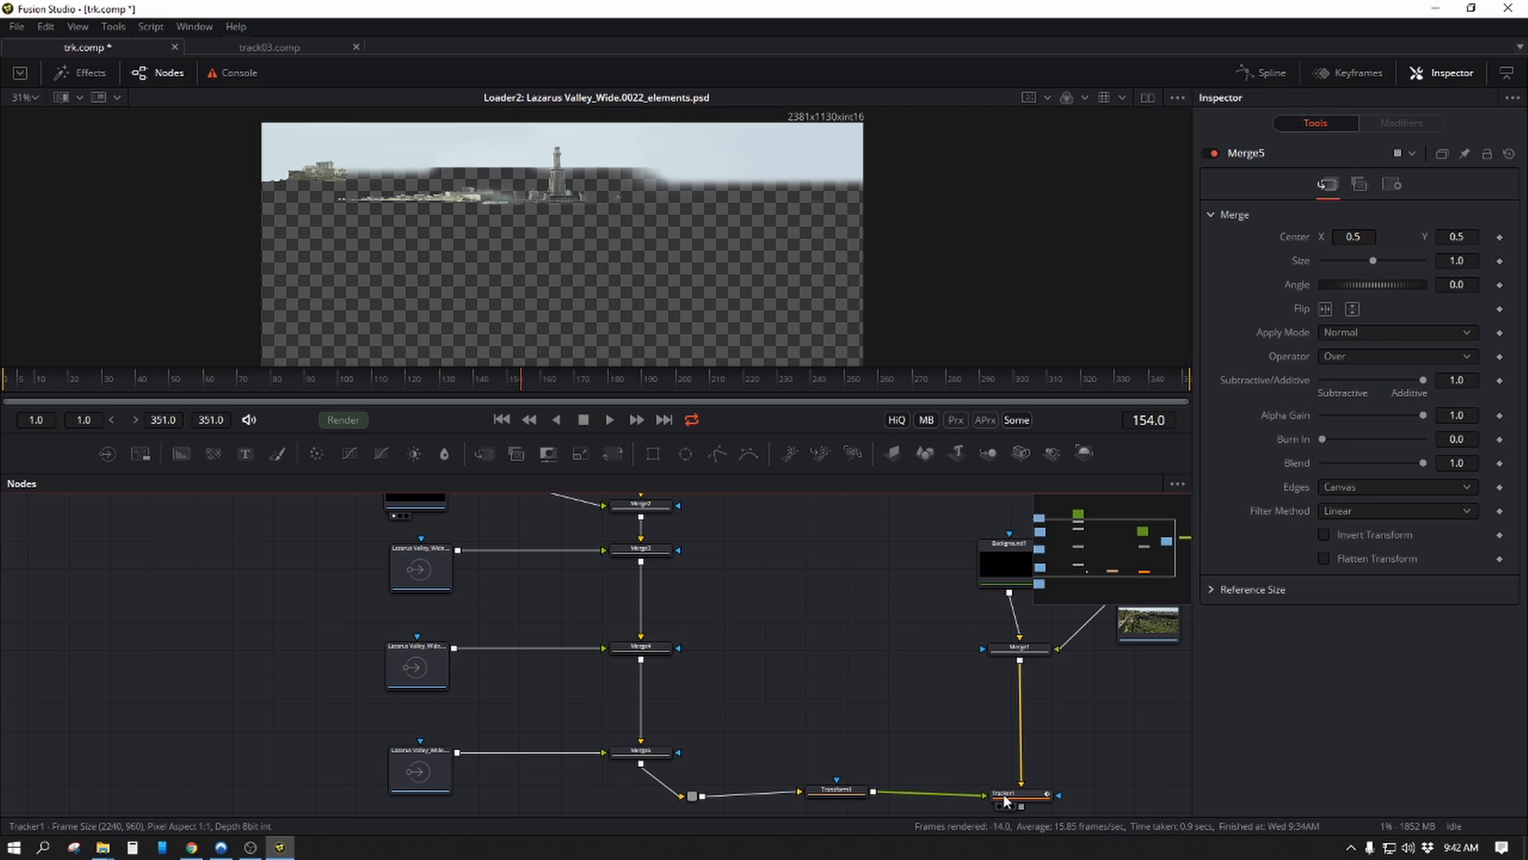
pyautogui.press('1')
pyautogui.scroll(4, 611, 178)
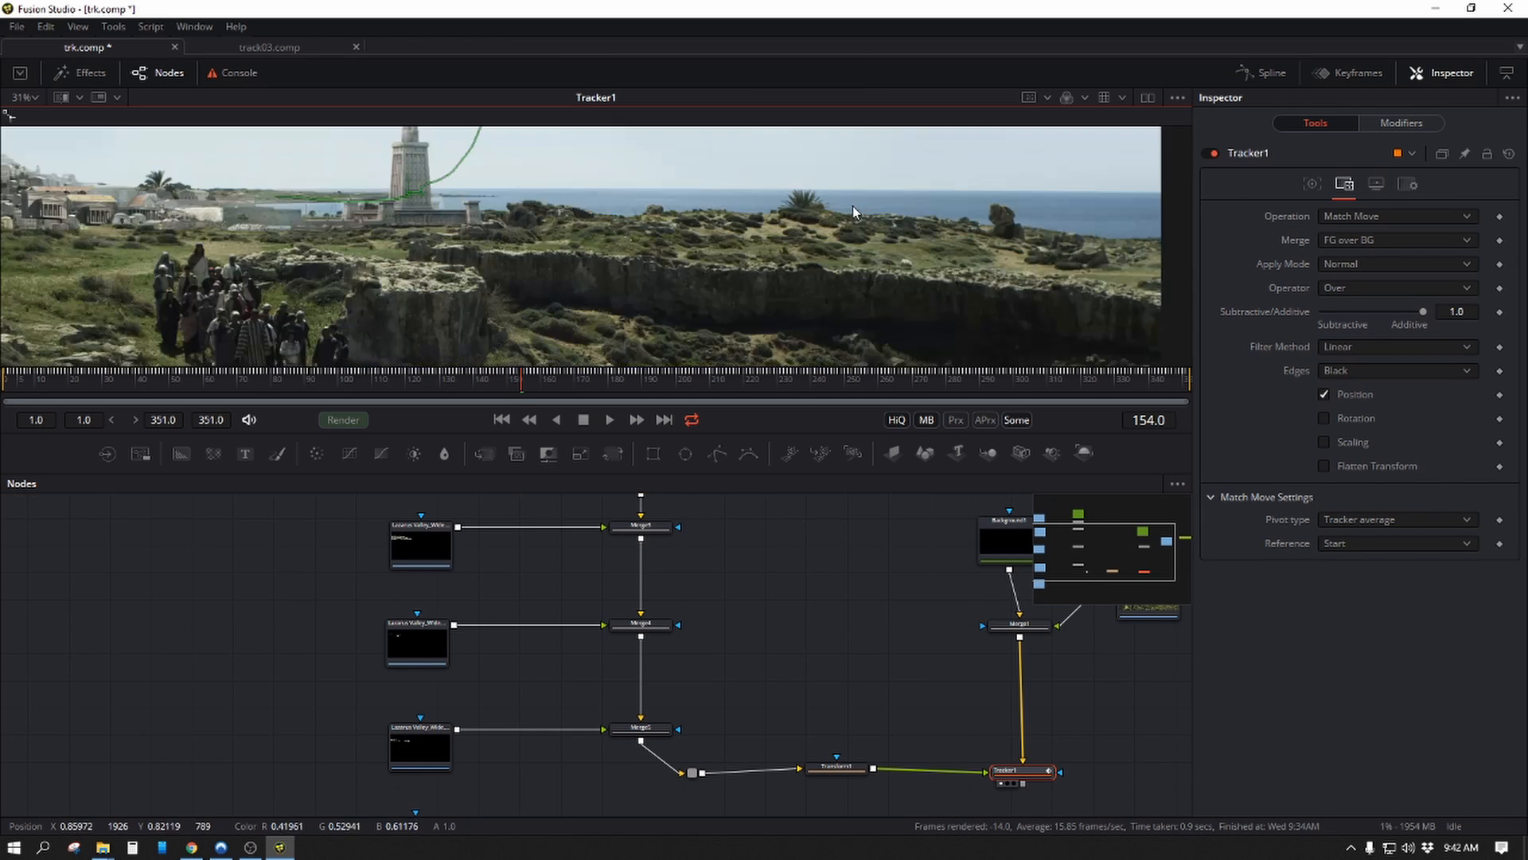
pyautogui.moveTo(493, 268); pyautogui.dragTo(804, 306)
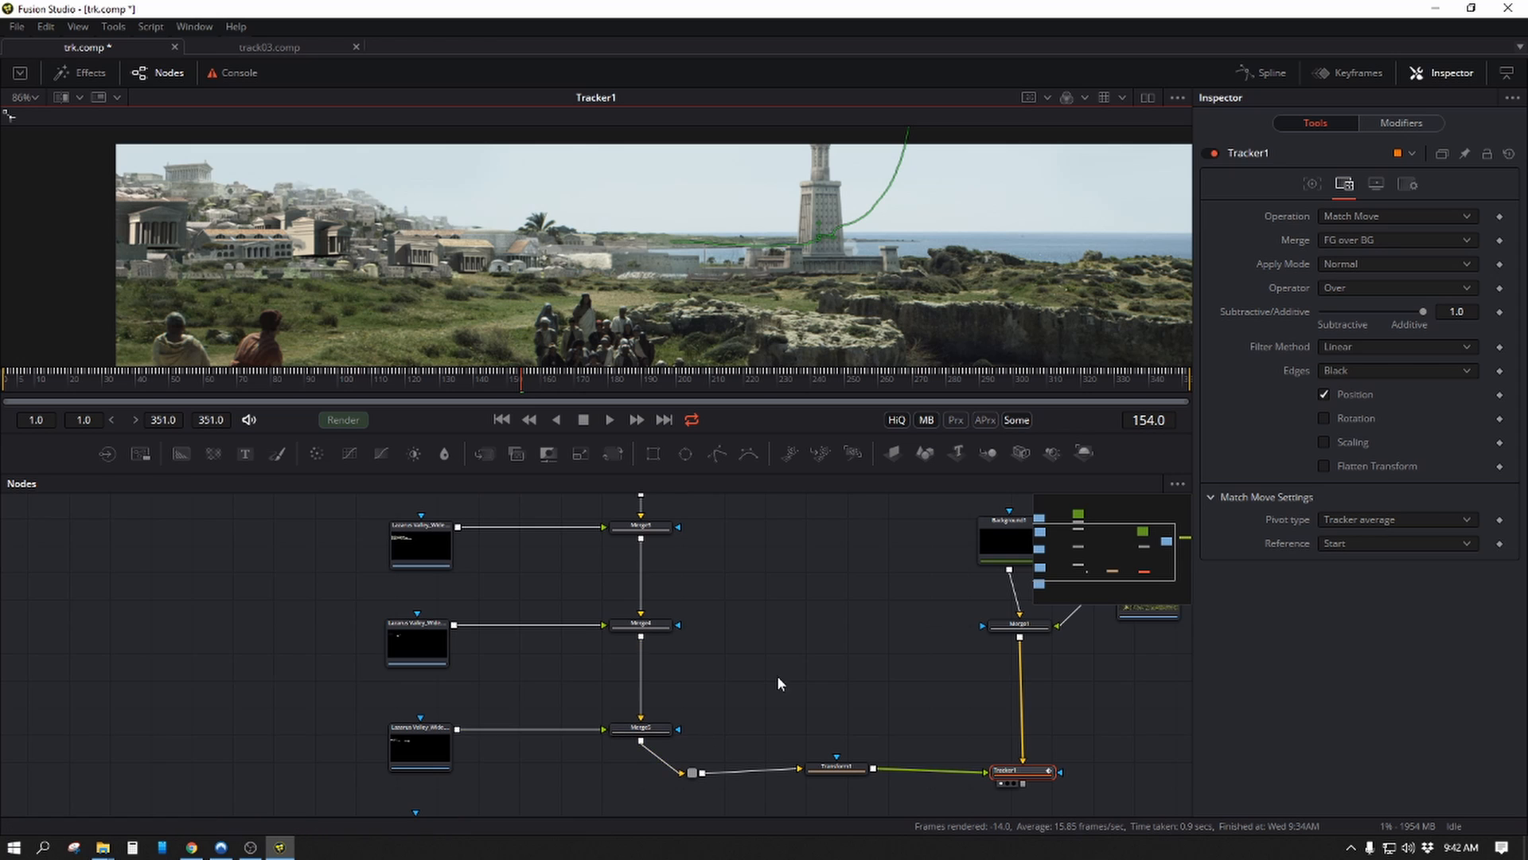
# Move the transparent background and its first merge slightly up to space them from the second merge.
pyautogui.moveTo(888, 607); pyautogui.dragTo(713, 702)
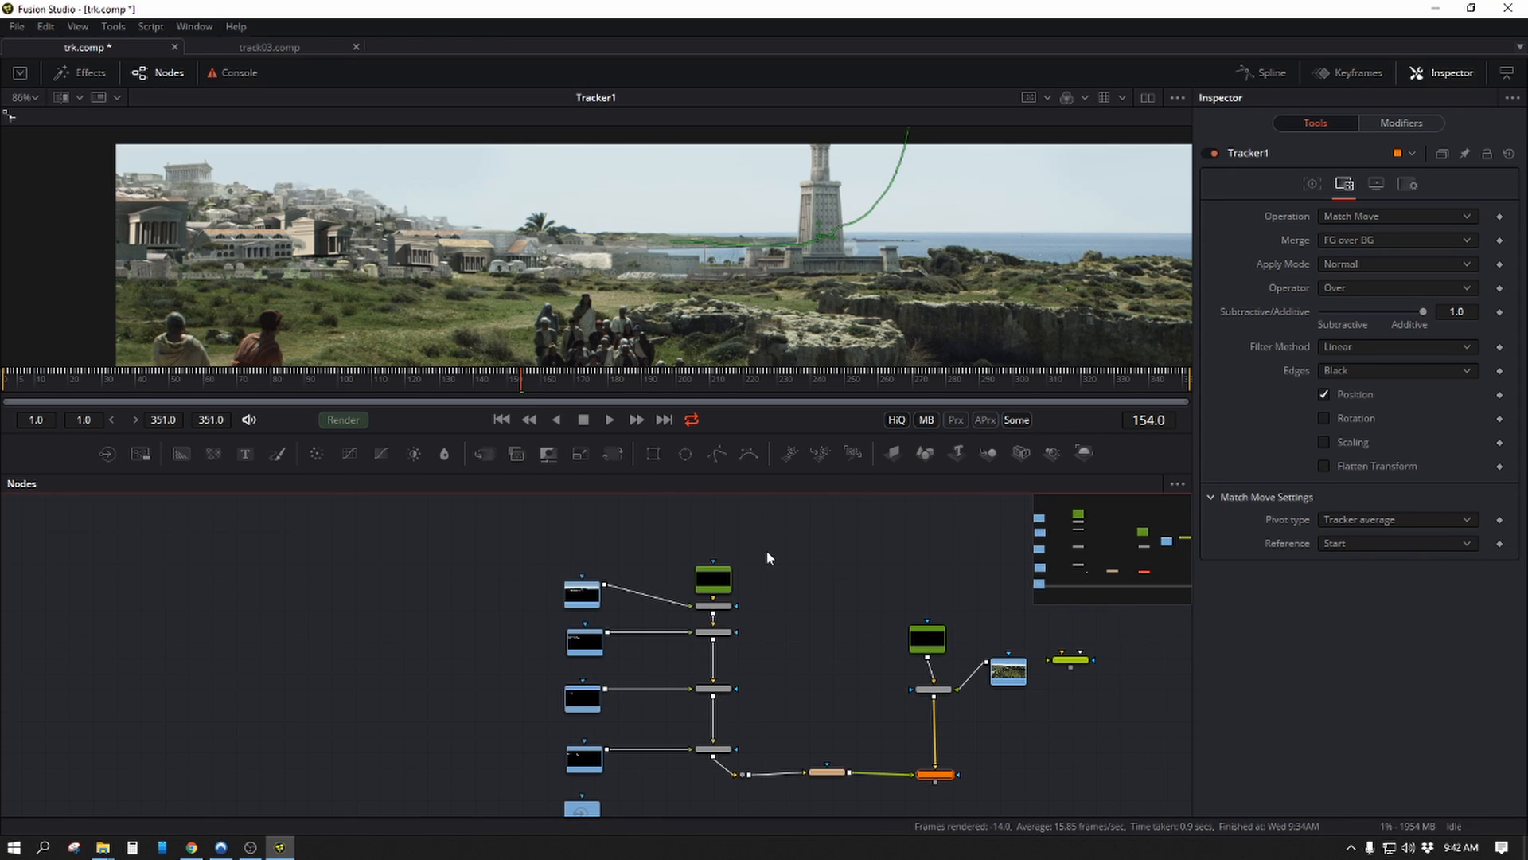
pyautogui.moveTo(787, 539); pyautogui.dragTo(679, 617)
pyautogui.moveTo(780, 591); pyautogui.dragTo(727, 617)
pyautogui.click(727, 617)
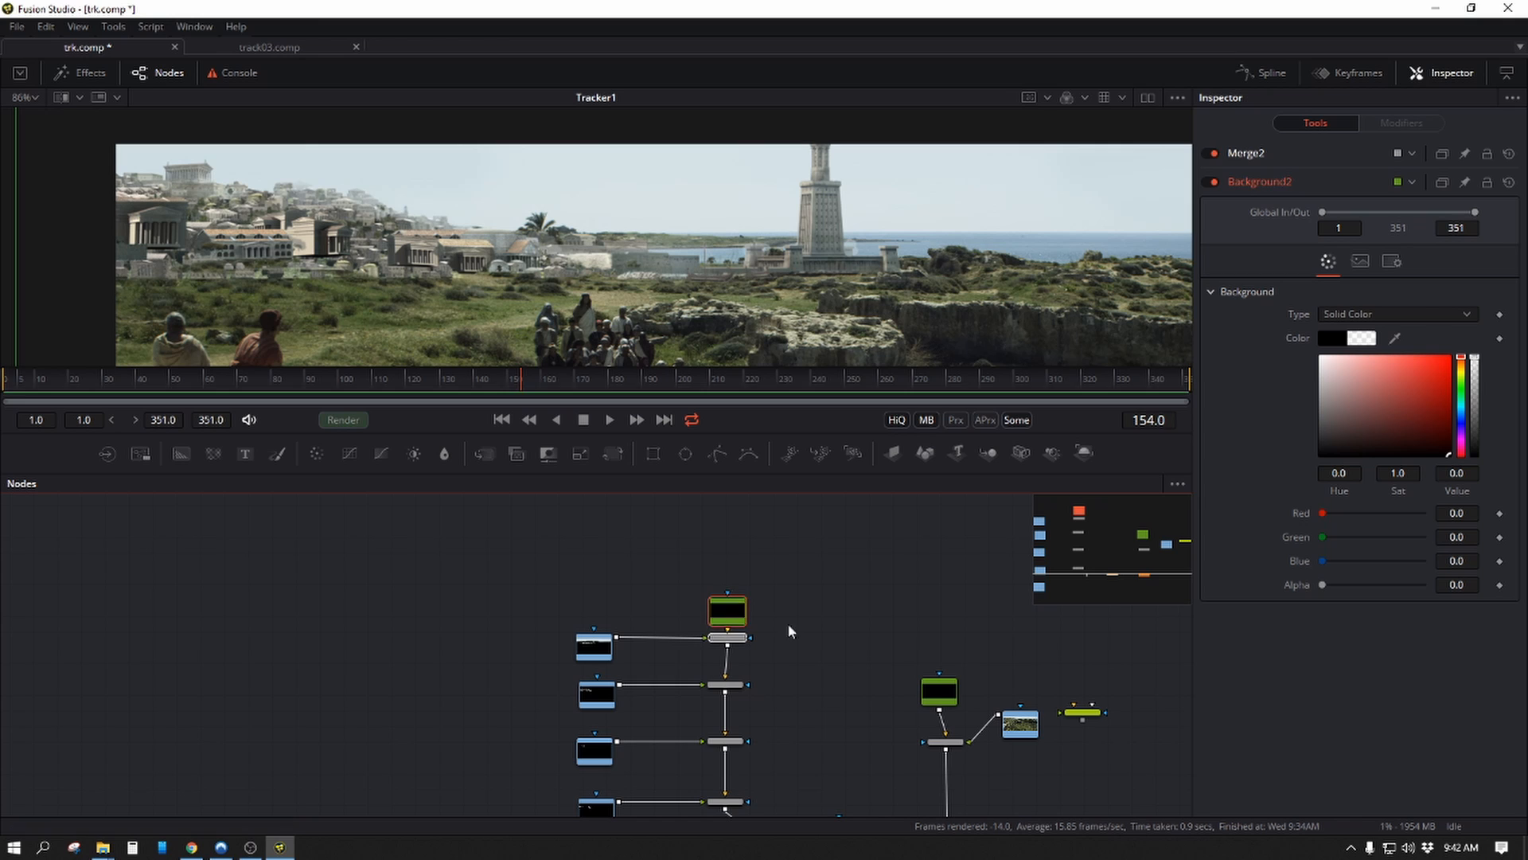
# Compare the image resolutions of the transparent background, the valley footage merge Merge1 and the BG layer loader.
pyautogui.press('1')
pyautogui.moveTo(1024, 287); pyautogui.dragTo(22, 347)
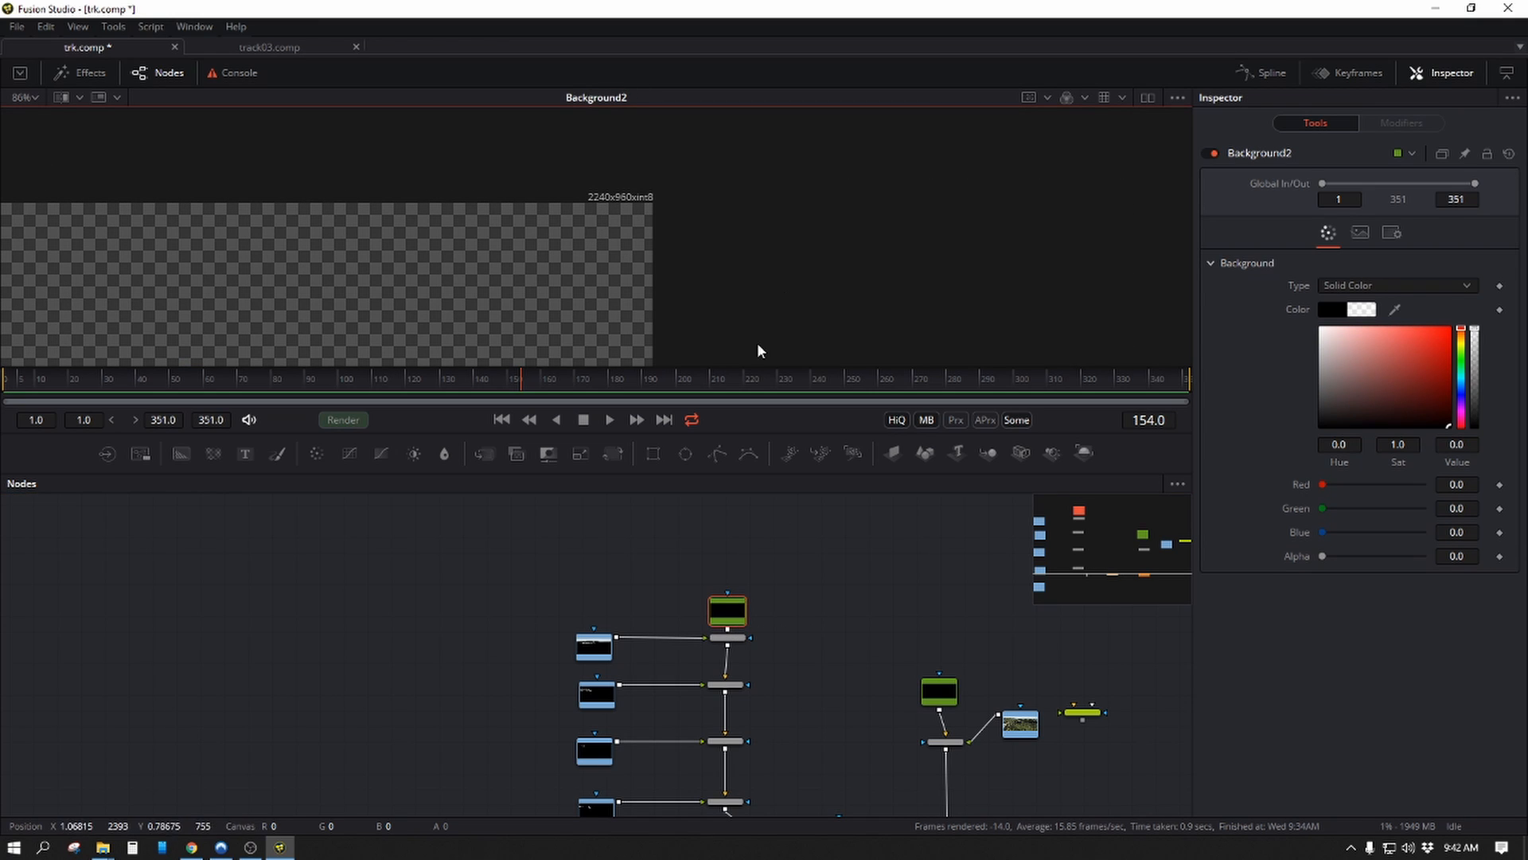
pyautogui.moveTo(959, 683); pyautogui.dragTo(969, 678)
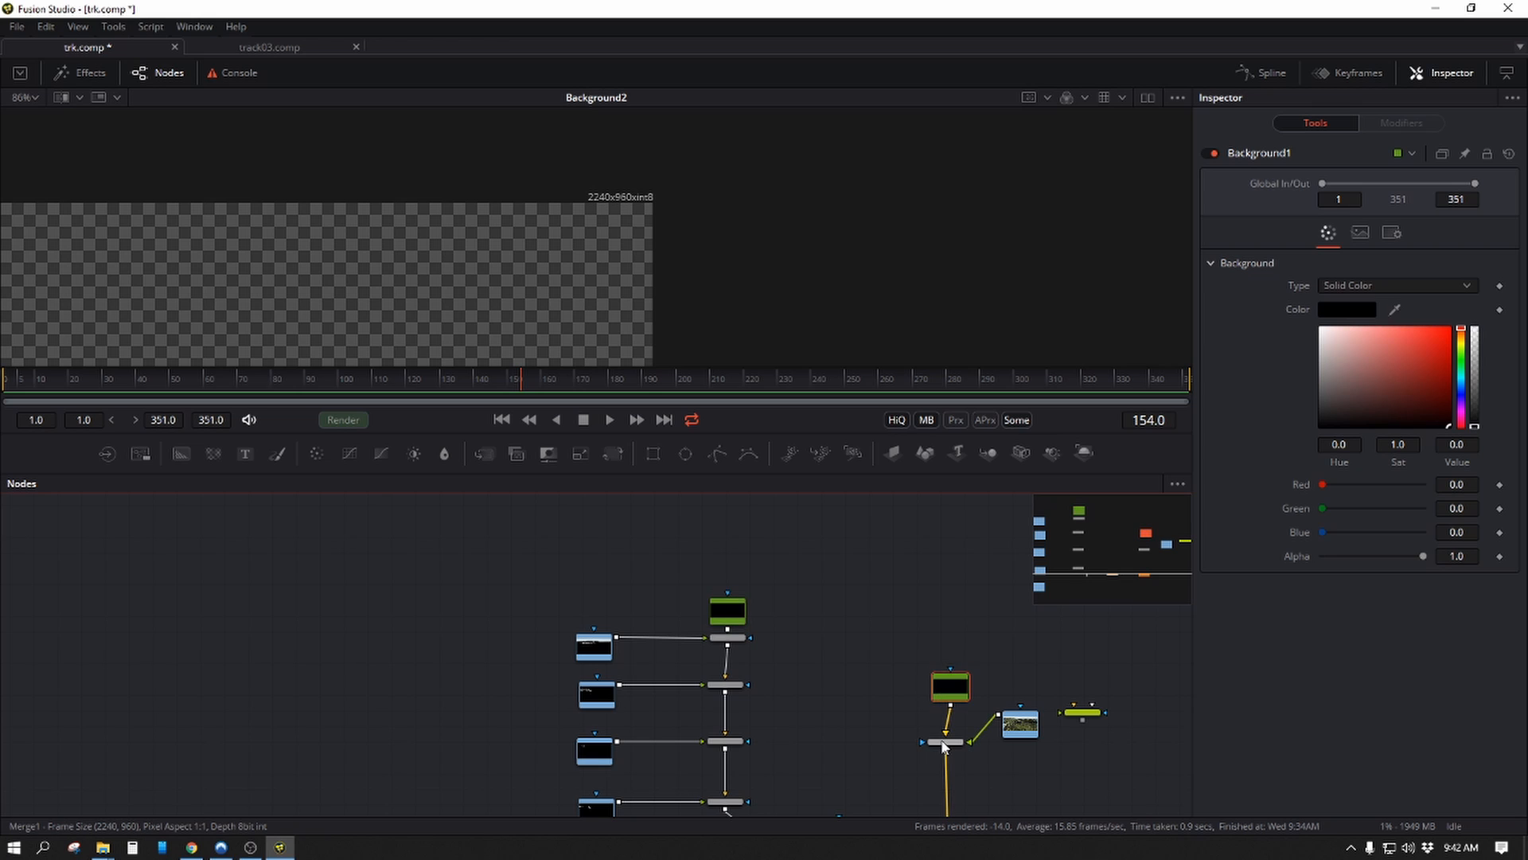
pyautogui.click(948, 743)
pyautogui.press('1')
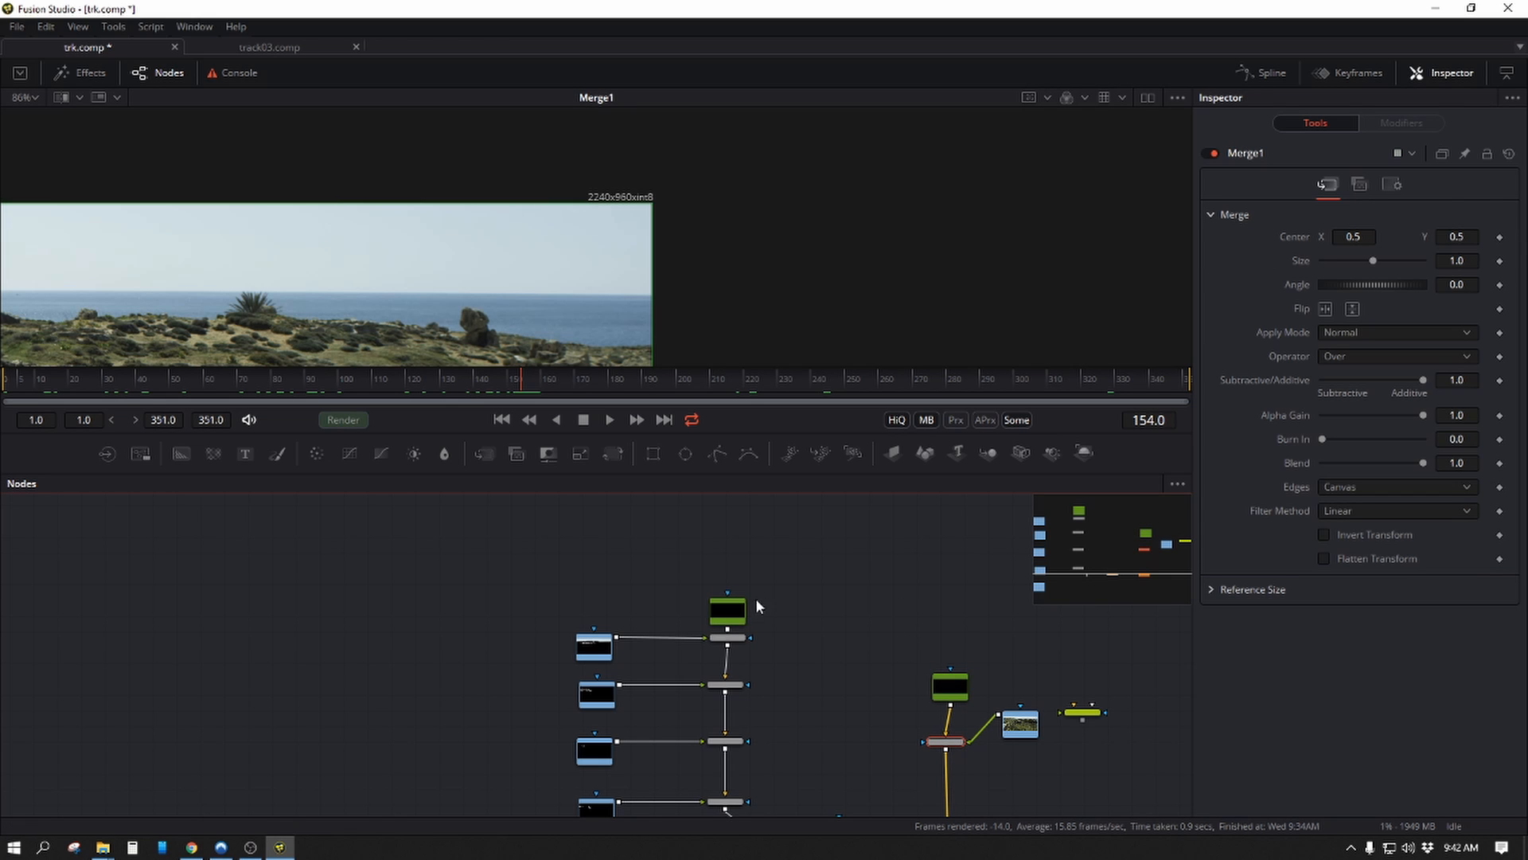
pyautogui.click(598, 651)
pyautogui.press('1')
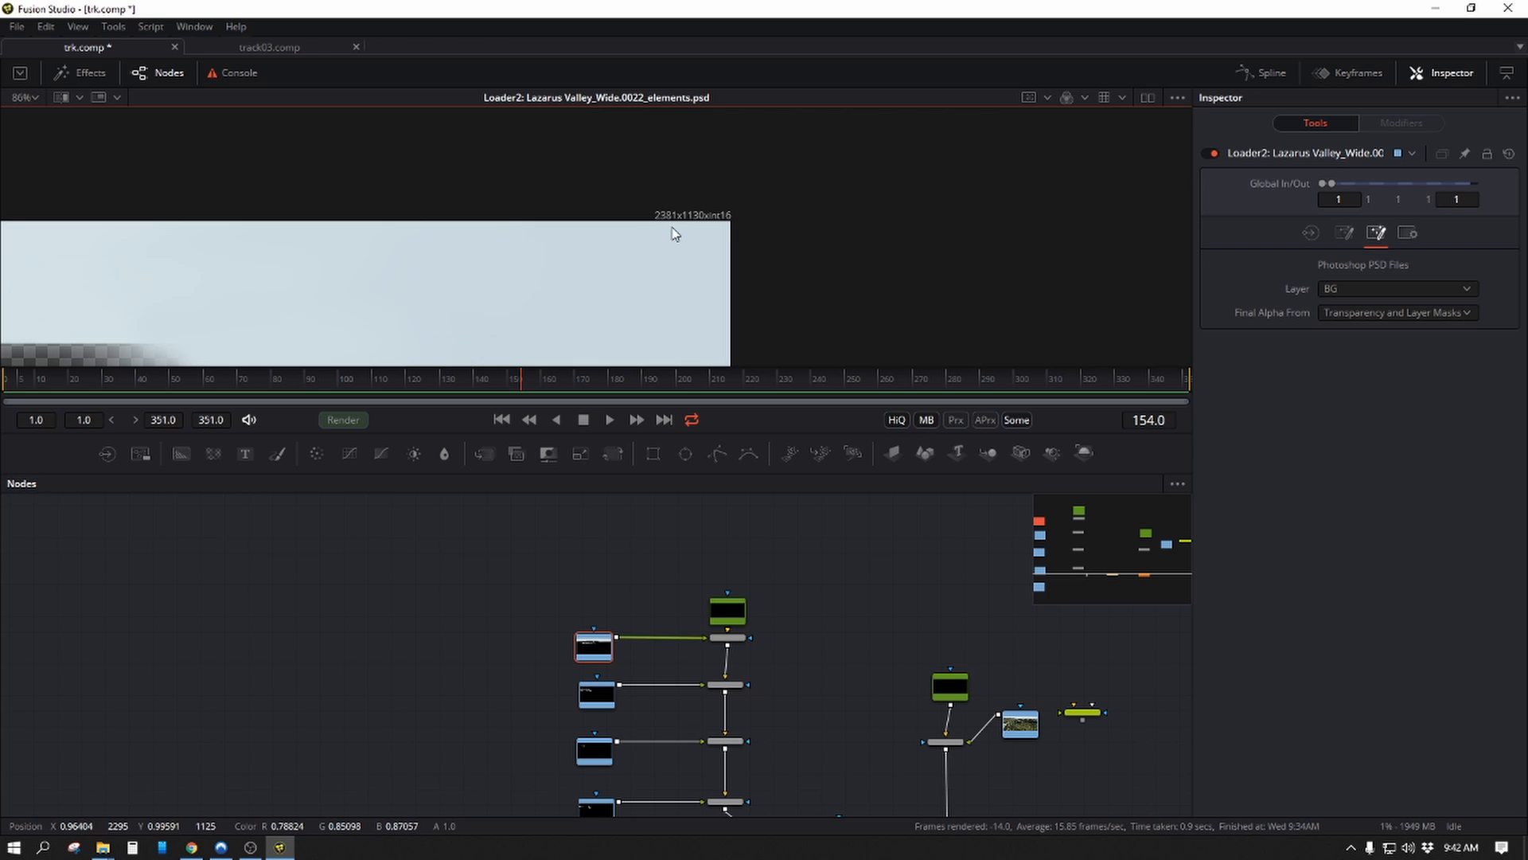
pyautogui.moveTo(673, 231); pyautogui.dragTo(812, 276)
pyautogui.scroll(-5, 813, 280)
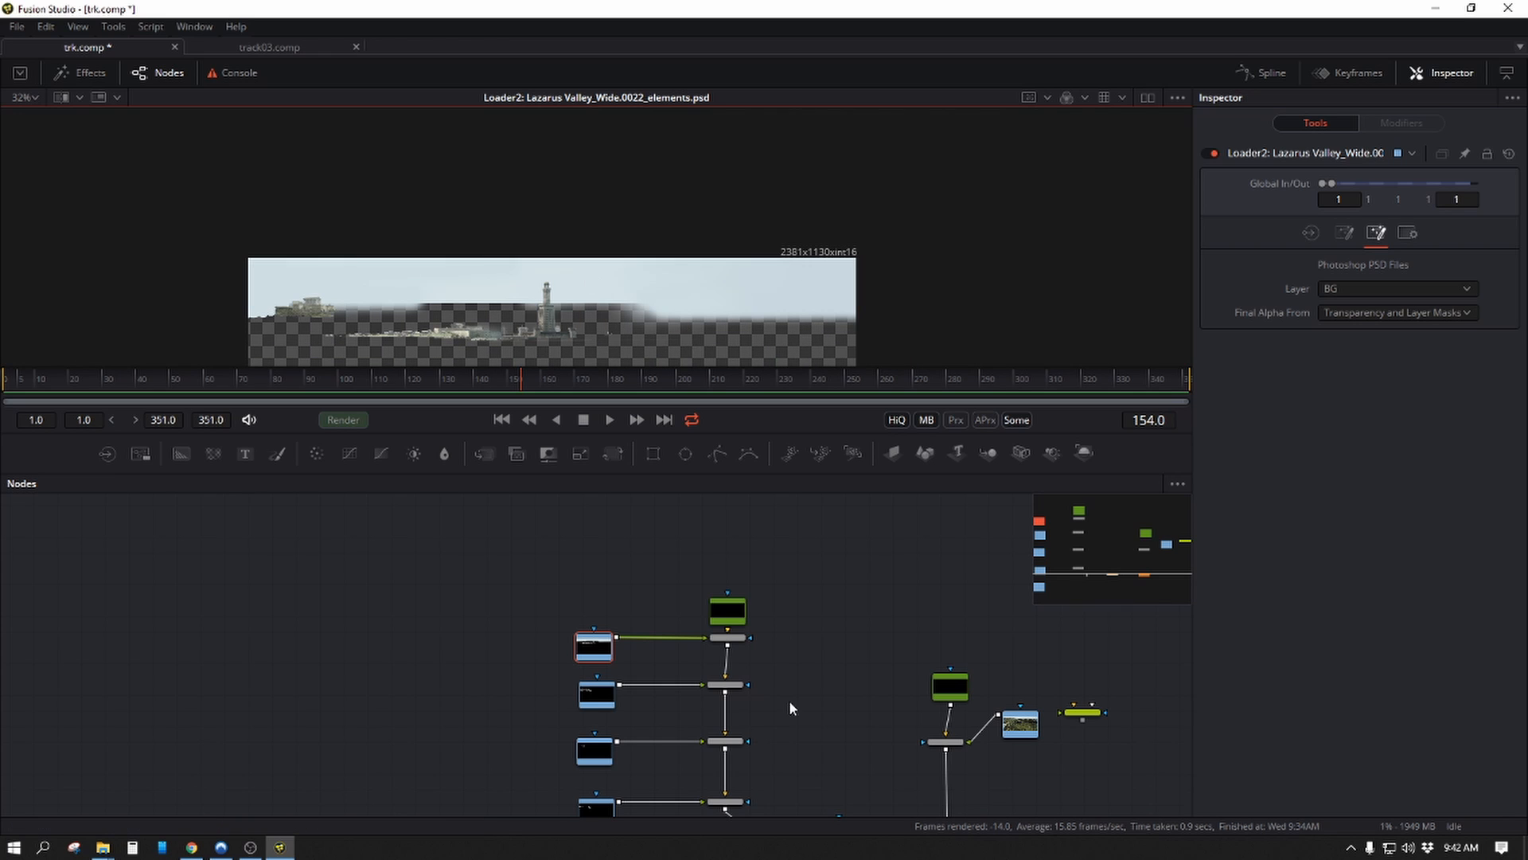
# Move Background2 higher above the merge column and set its image size to 2381 x 1130.
pyautogui.scroll(2, 812, 595)
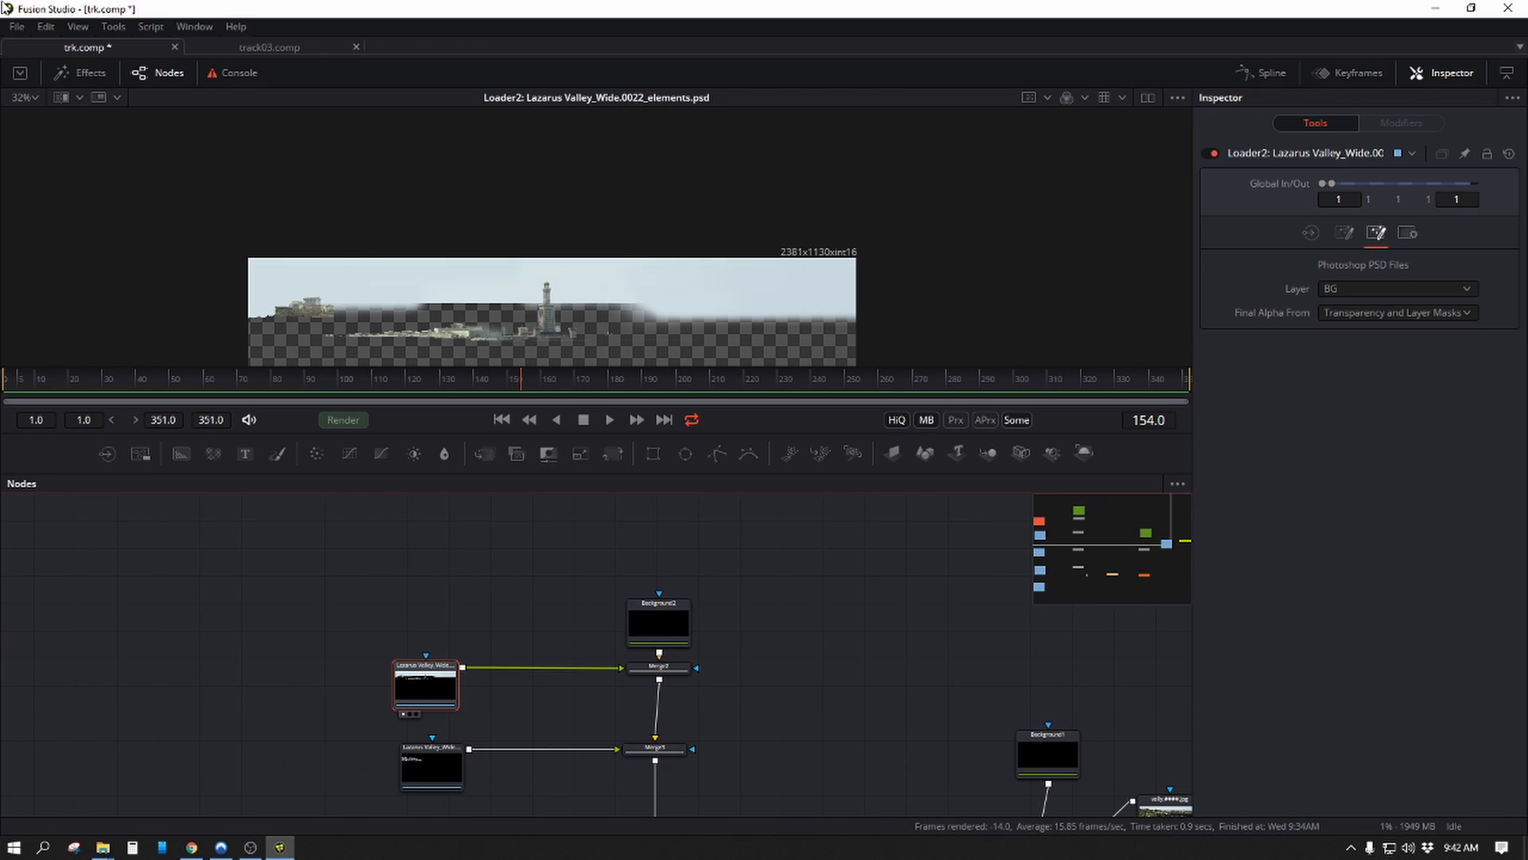
pyautogui.moveTo(1128, 738); pyautogui.dragTo(1073, 787)
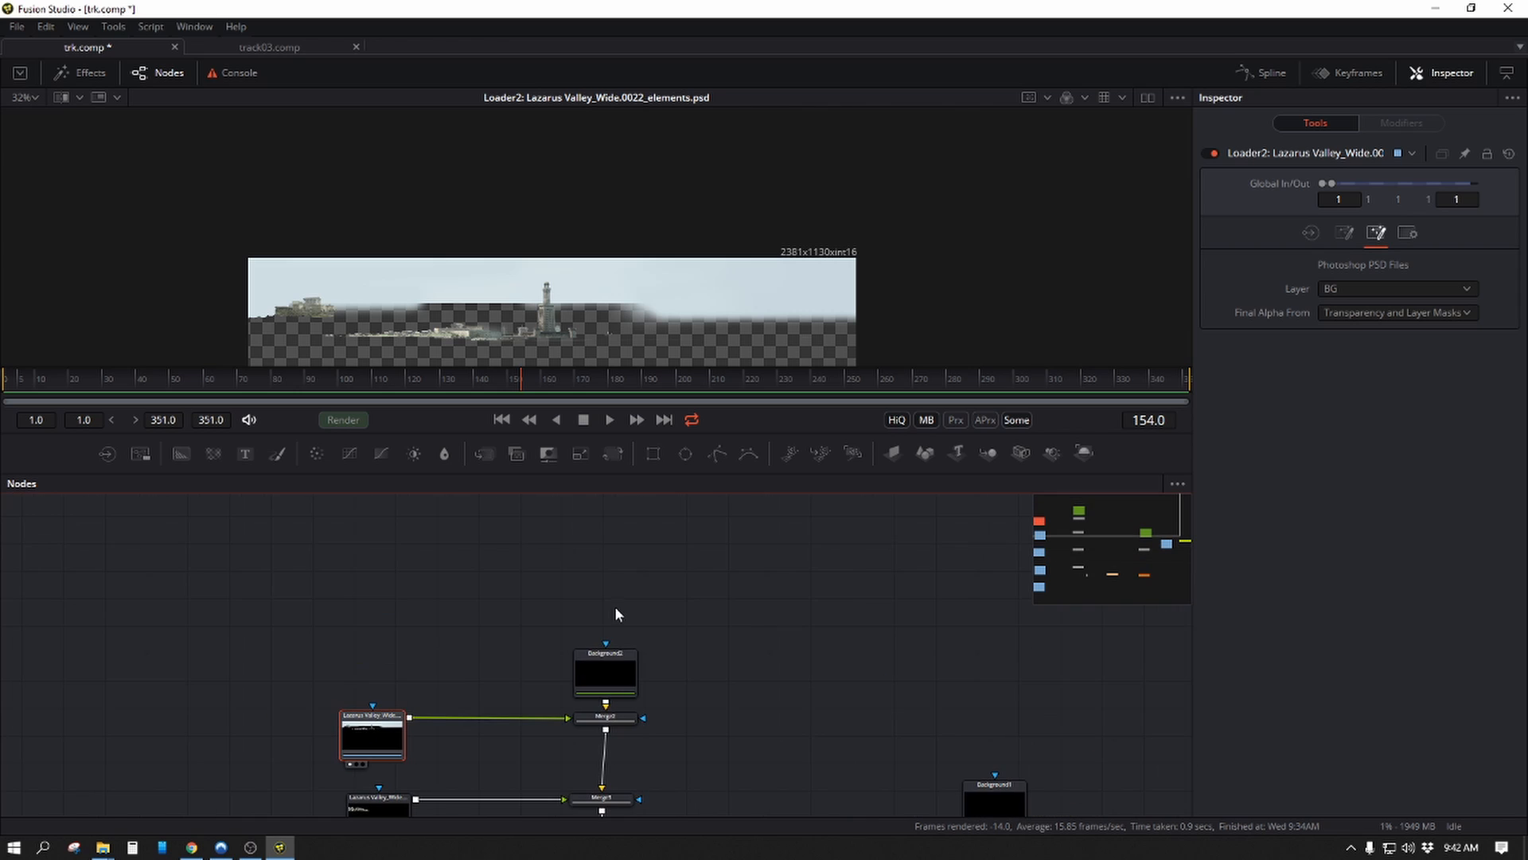
pyautogui.moveTo(609, 656); pyautogui.dragTo(608, 534)
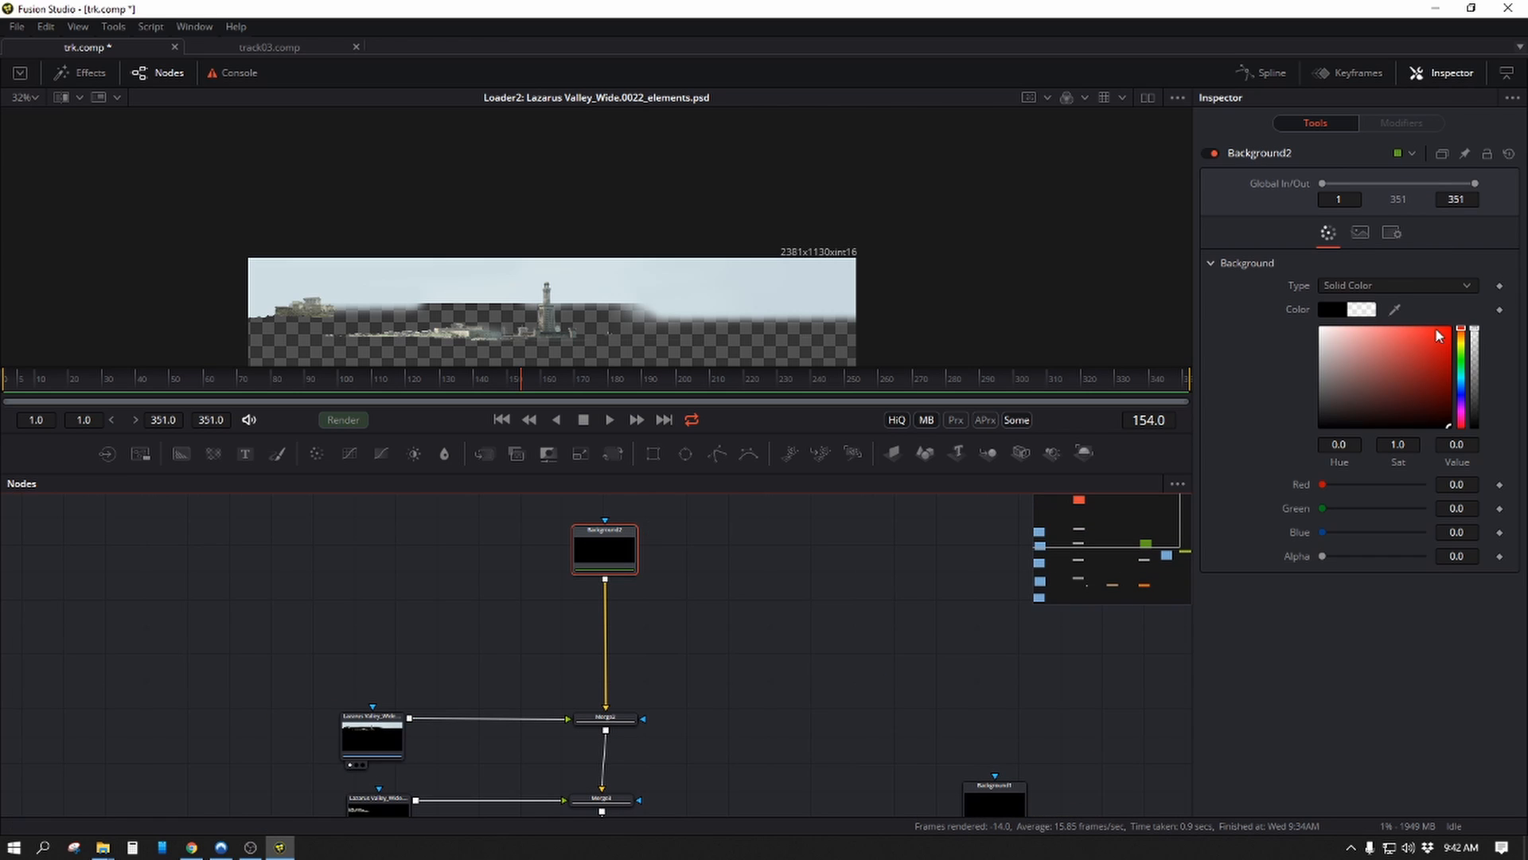
pyautogui.click(1391, 233)
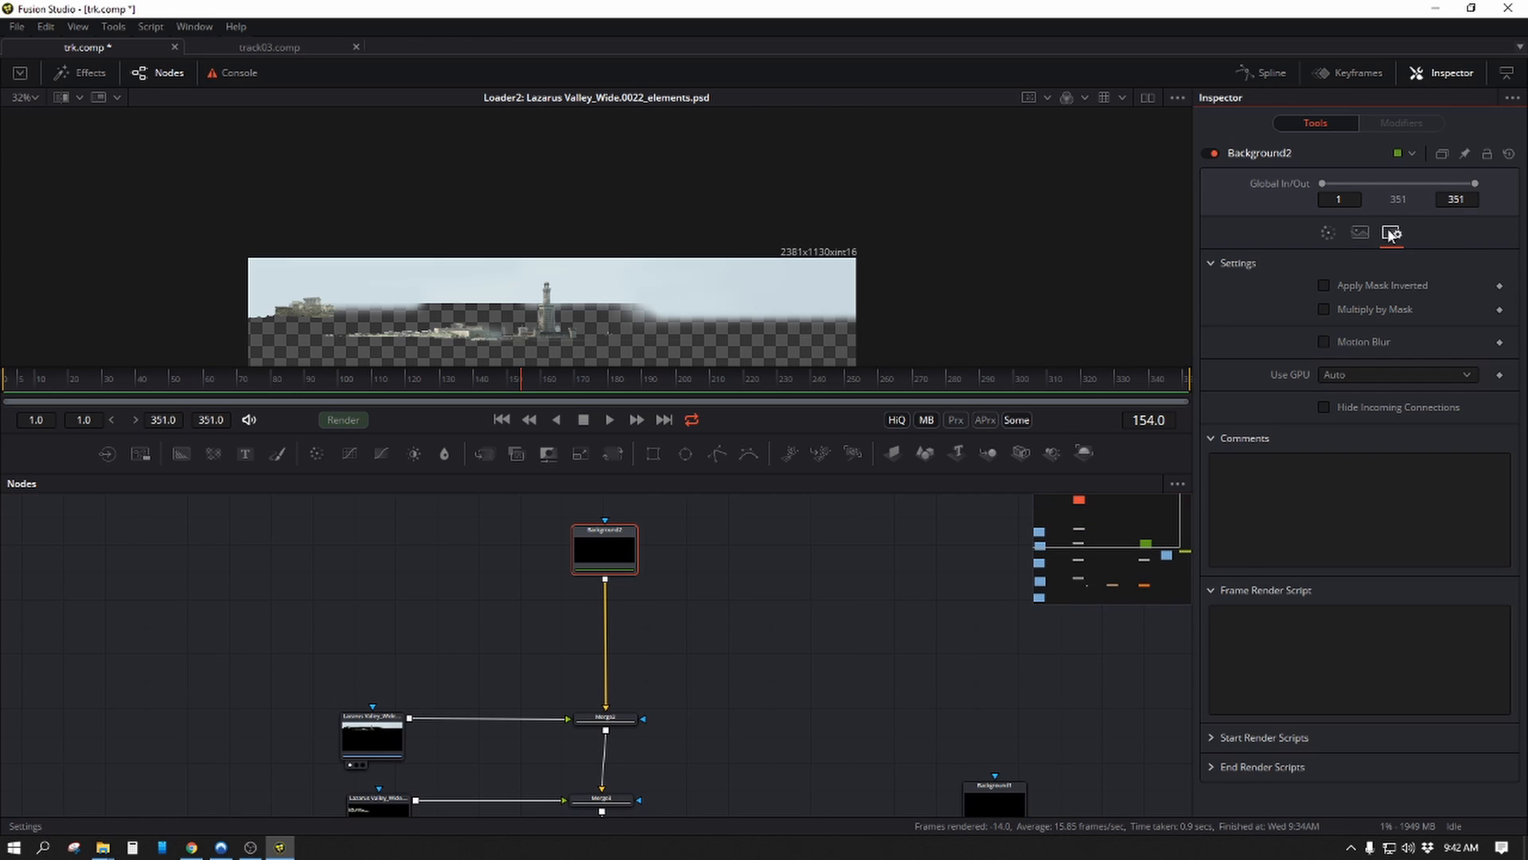
pyautogui.click(1360, 233)
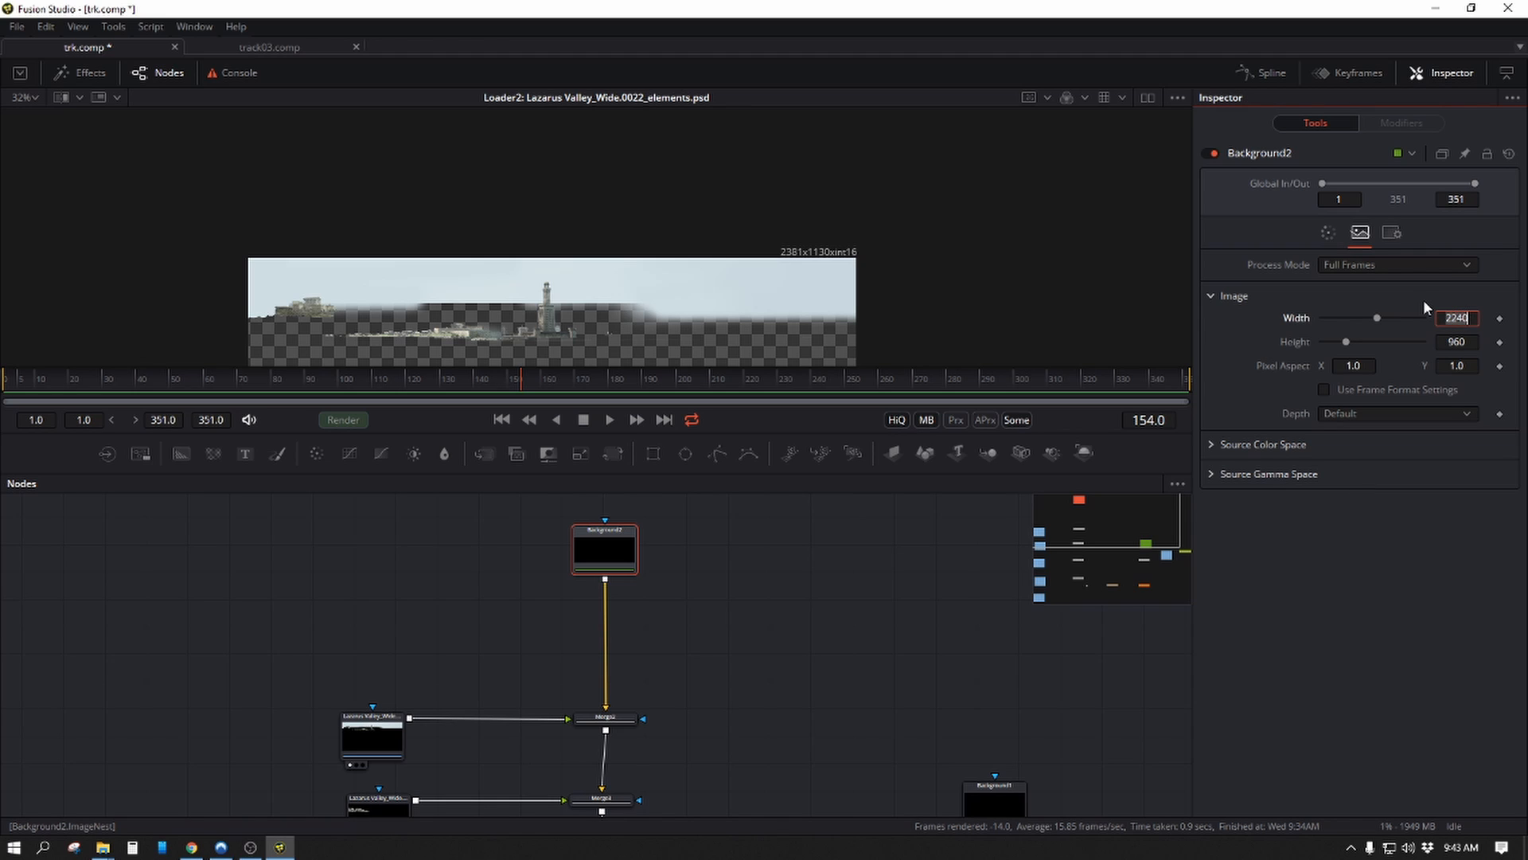
pyautogui.press('Tab')
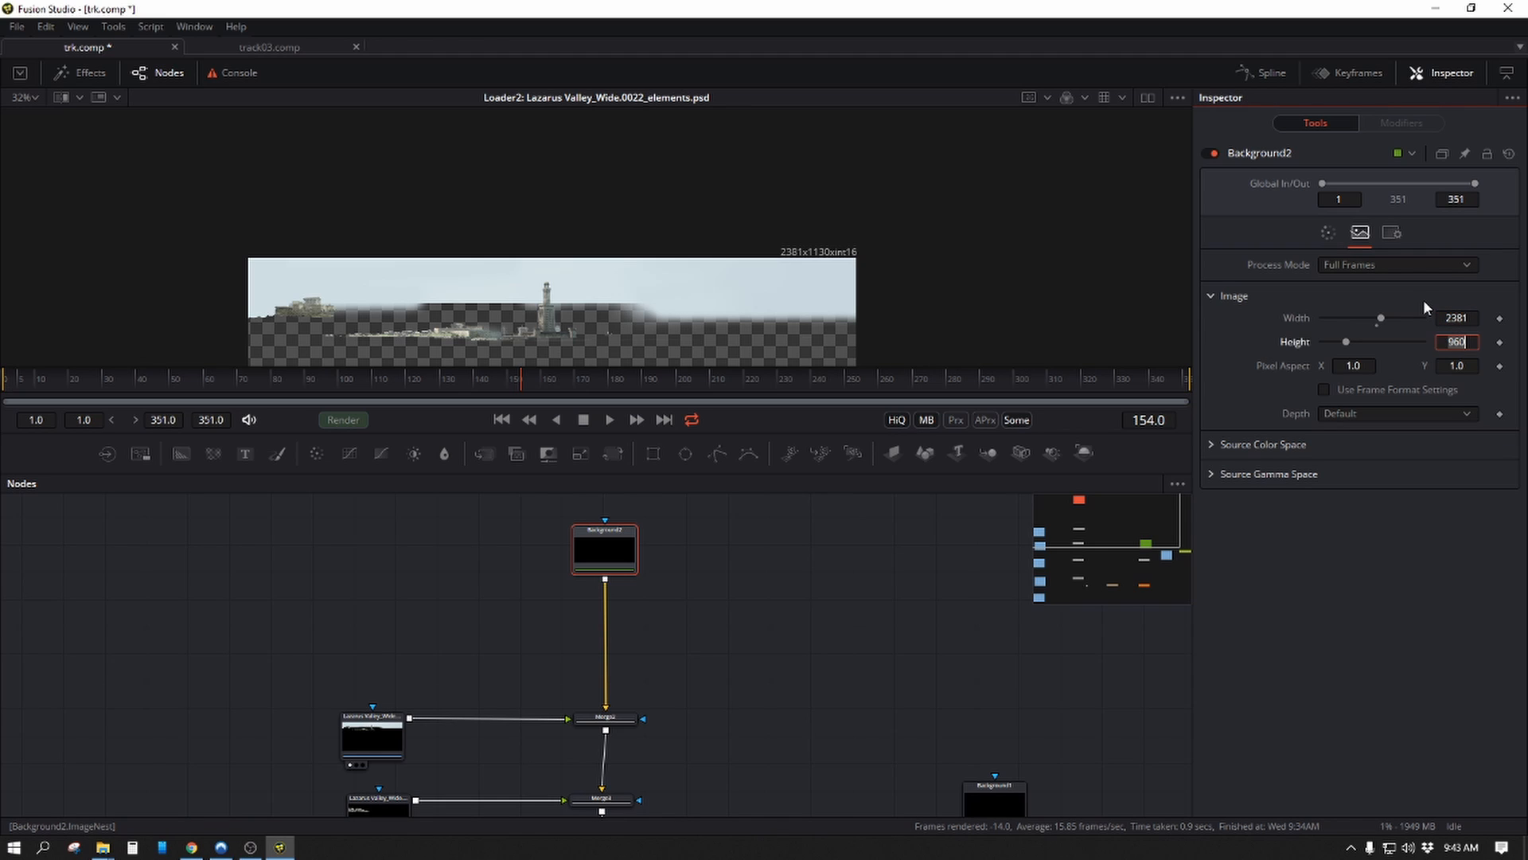
pyautogui.write('1130')
pyautogui.press('Tab')
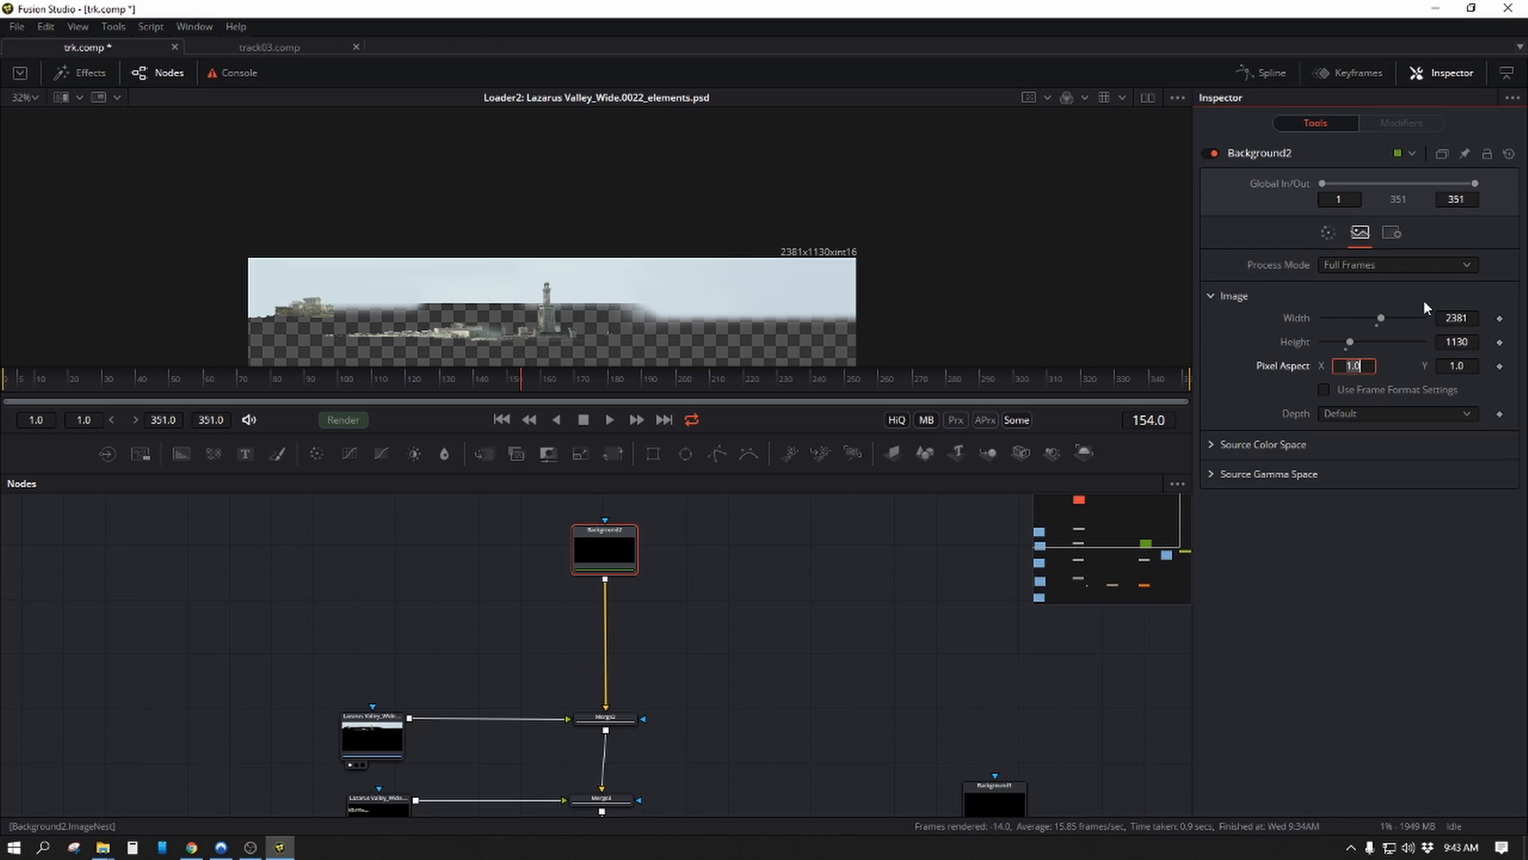
# View the output of the last layer merge, Merge5, and of Tracker1 to check the resized composite.
pyautogui.moveTo(789, 696); pyautogui.dragTo(682, 531)
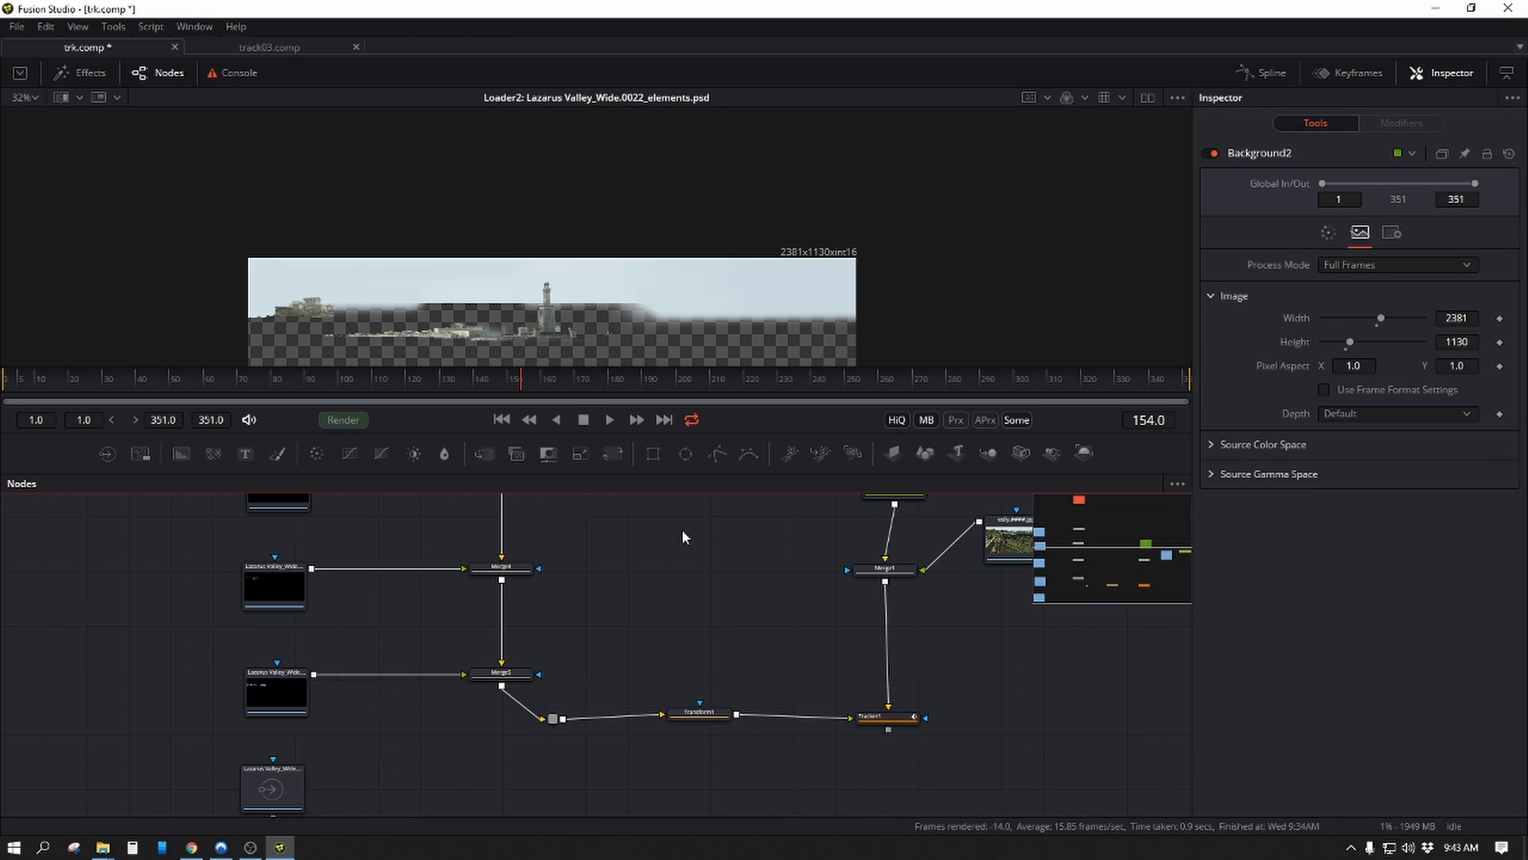
pyautogui.click(524, 673)
pyautogui.press('1')
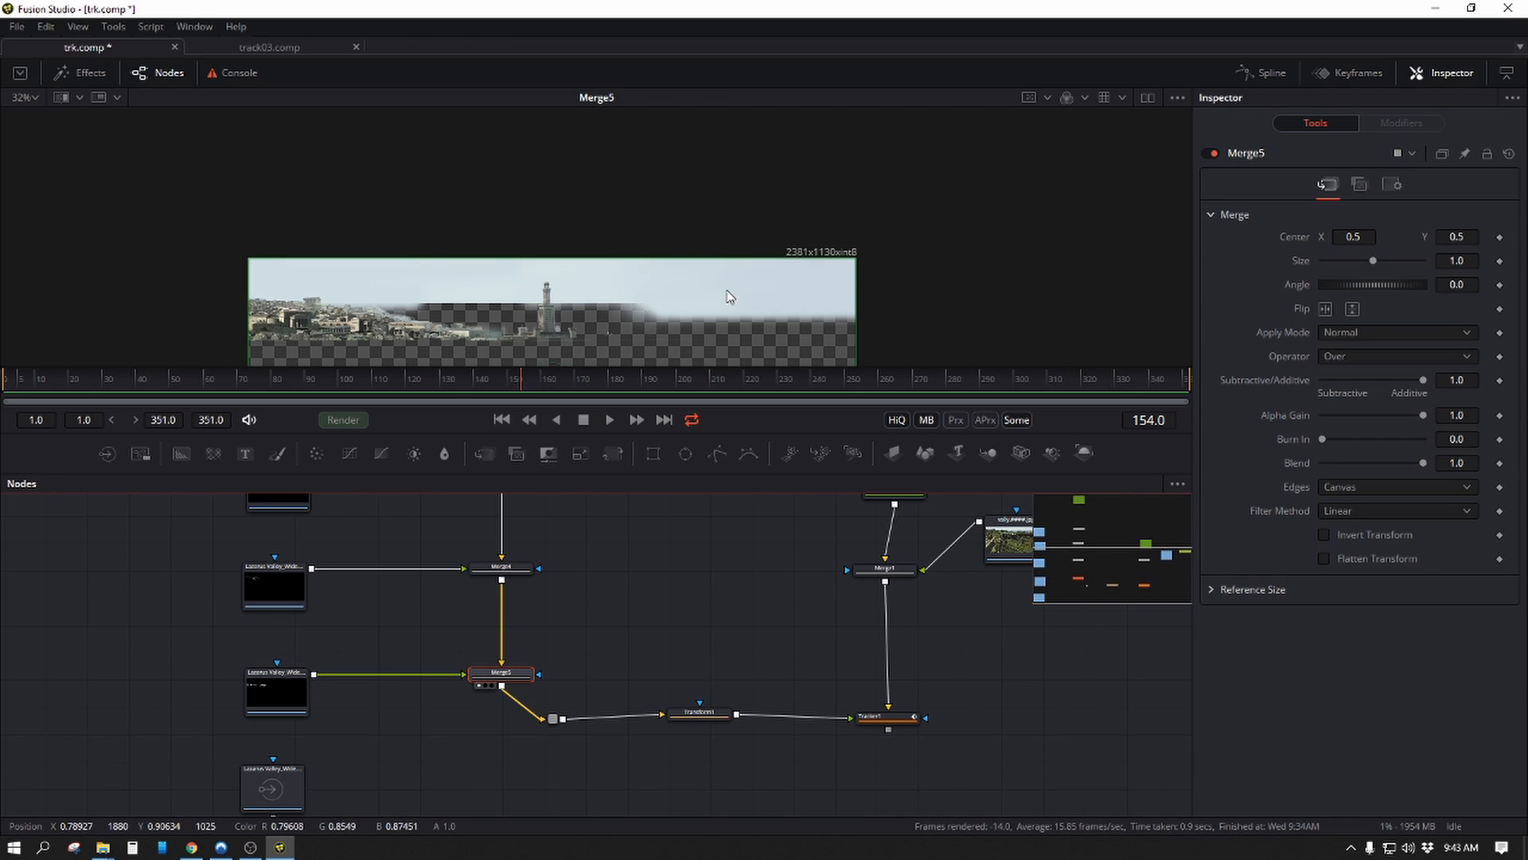
pyautogui.click(886, 716)
pyautogui.press('1')
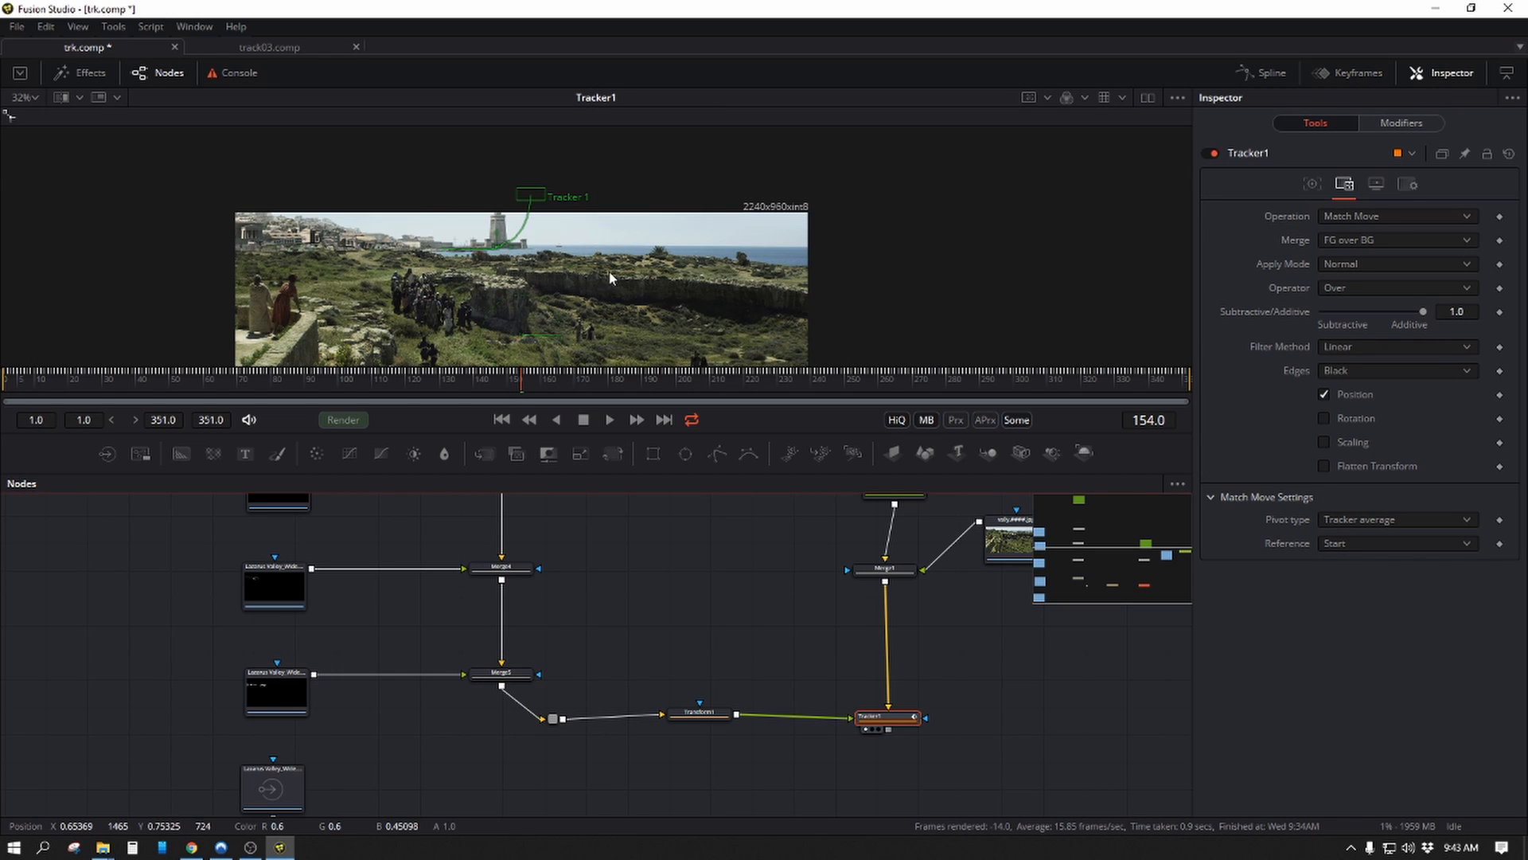
pyautogui.moveTo(609, 271); pyautogui.dragTo(707, 342)
pyautogui.scroll(1, 707, 342)
# Place the pipe router directly below Merge5 and align Transform1 on the same row as the router and Tracker1.
pyautogui.moveTo(554, 719); pyautogui.dragTo(519, 721)
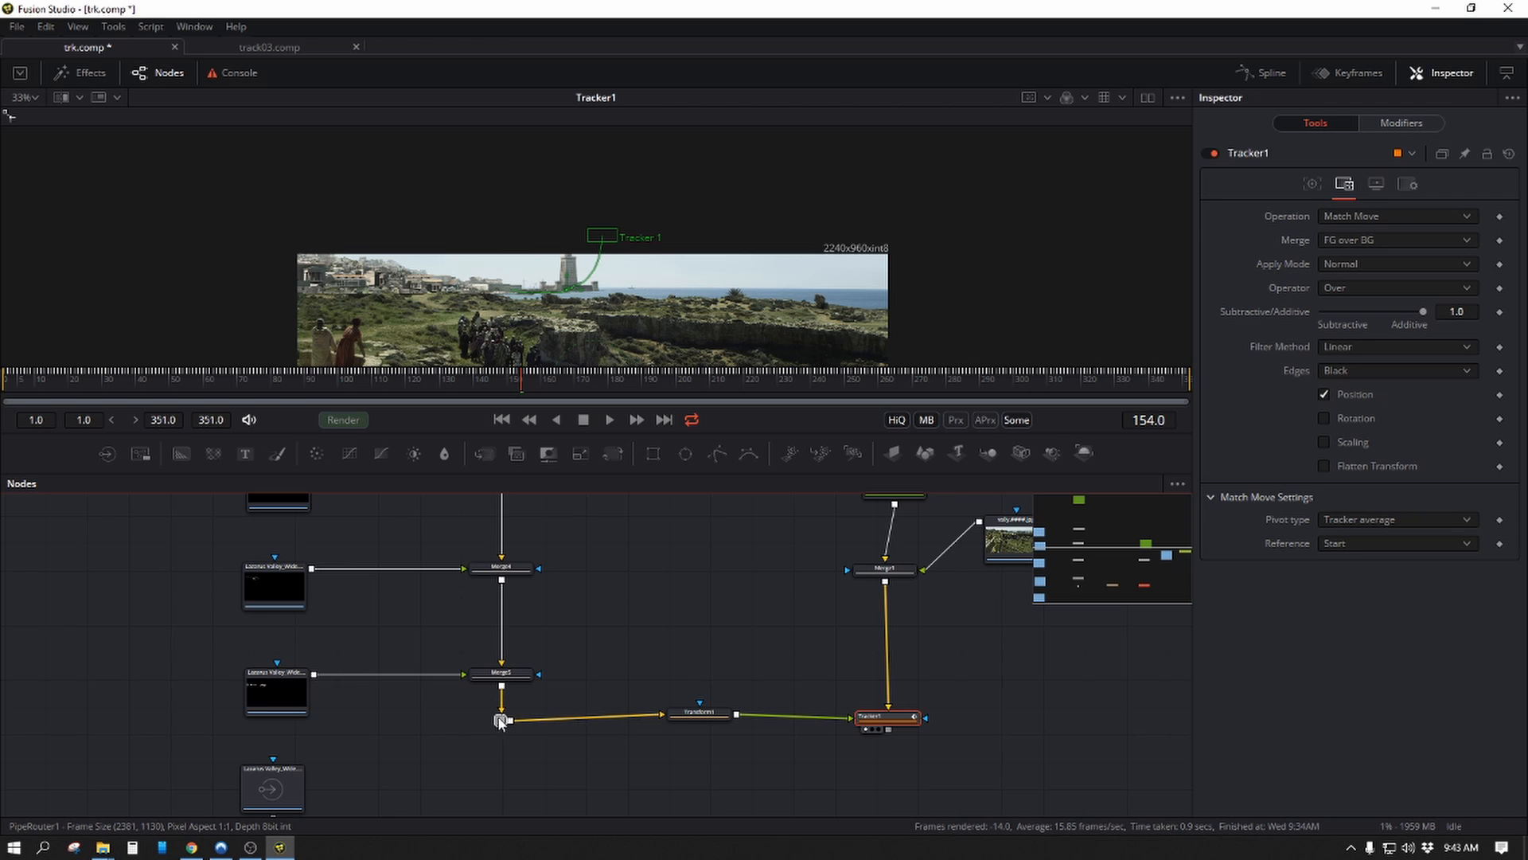
pyautogui.moveTo(499, 723); pyautogui.dragTo(497, 723)
pyautogui.moveTo(718, 710); pyautogui.dragTo(727, 724)
pyautogui.click(501, 719)
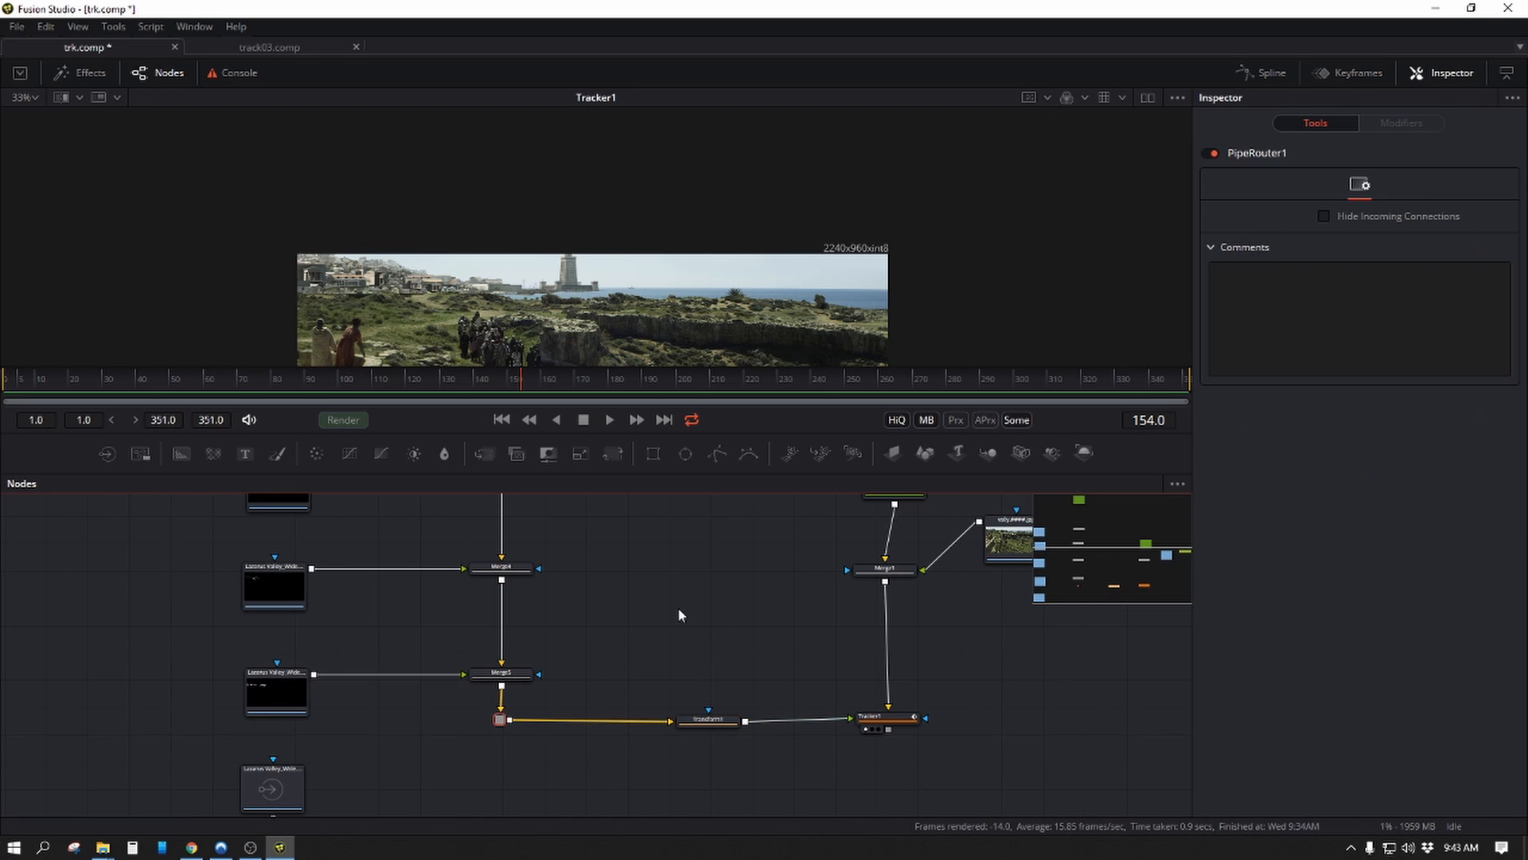
# Straighten Merge2 in the merge column and move Background2 down closer above it.
pyautogui.scroll(-2, 601, 651)
pyautogui.moveTo(597, 652); pyautogui.dragTo(607, 676)
pyautogui.moveTo(720, 600); pyautogui.dragTo(688, 713)
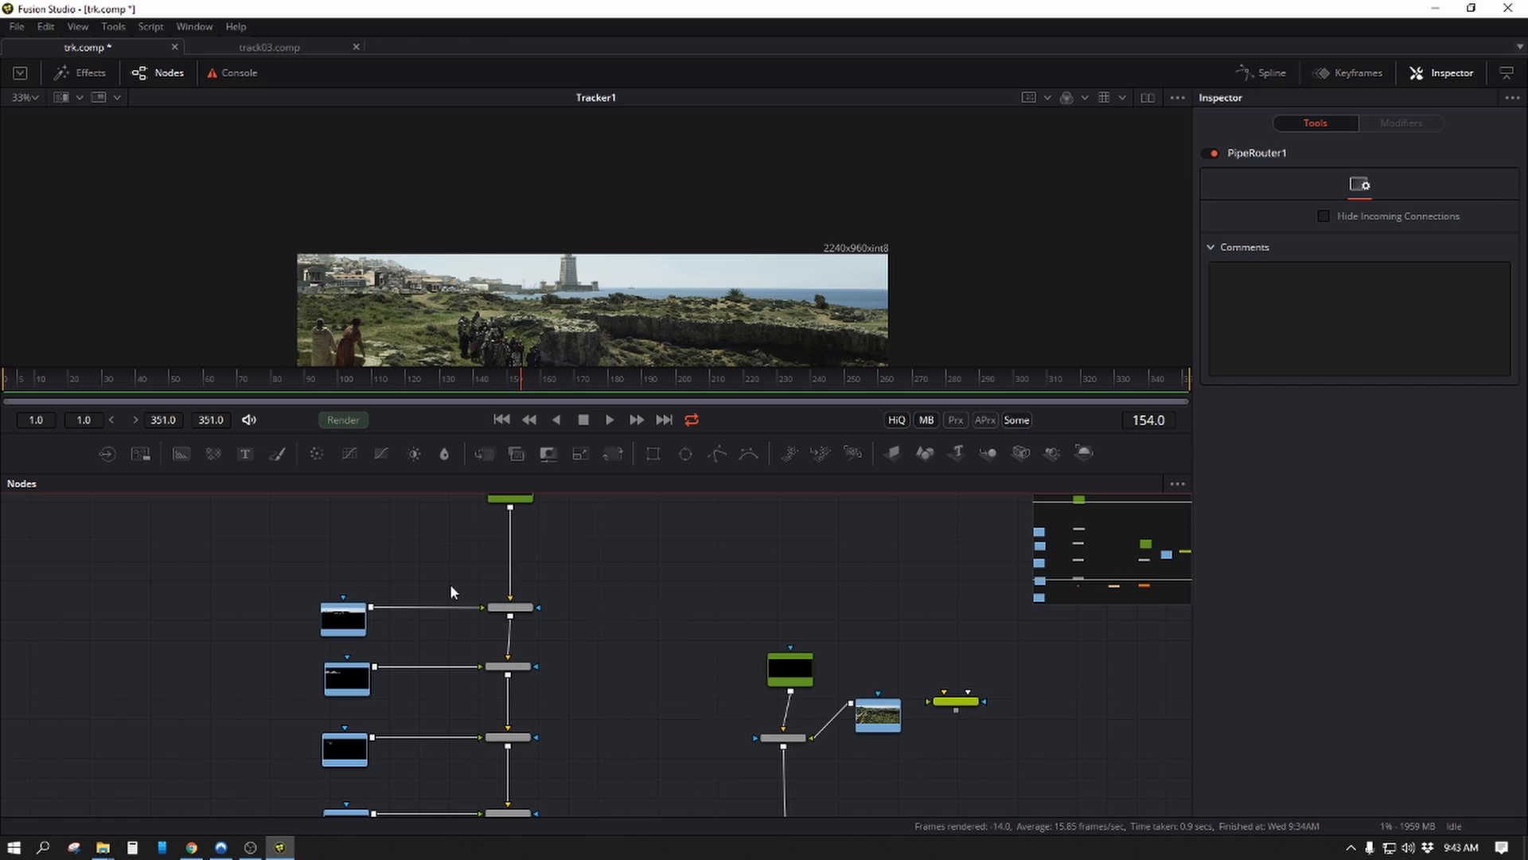
pyautogui.click(515, 617)
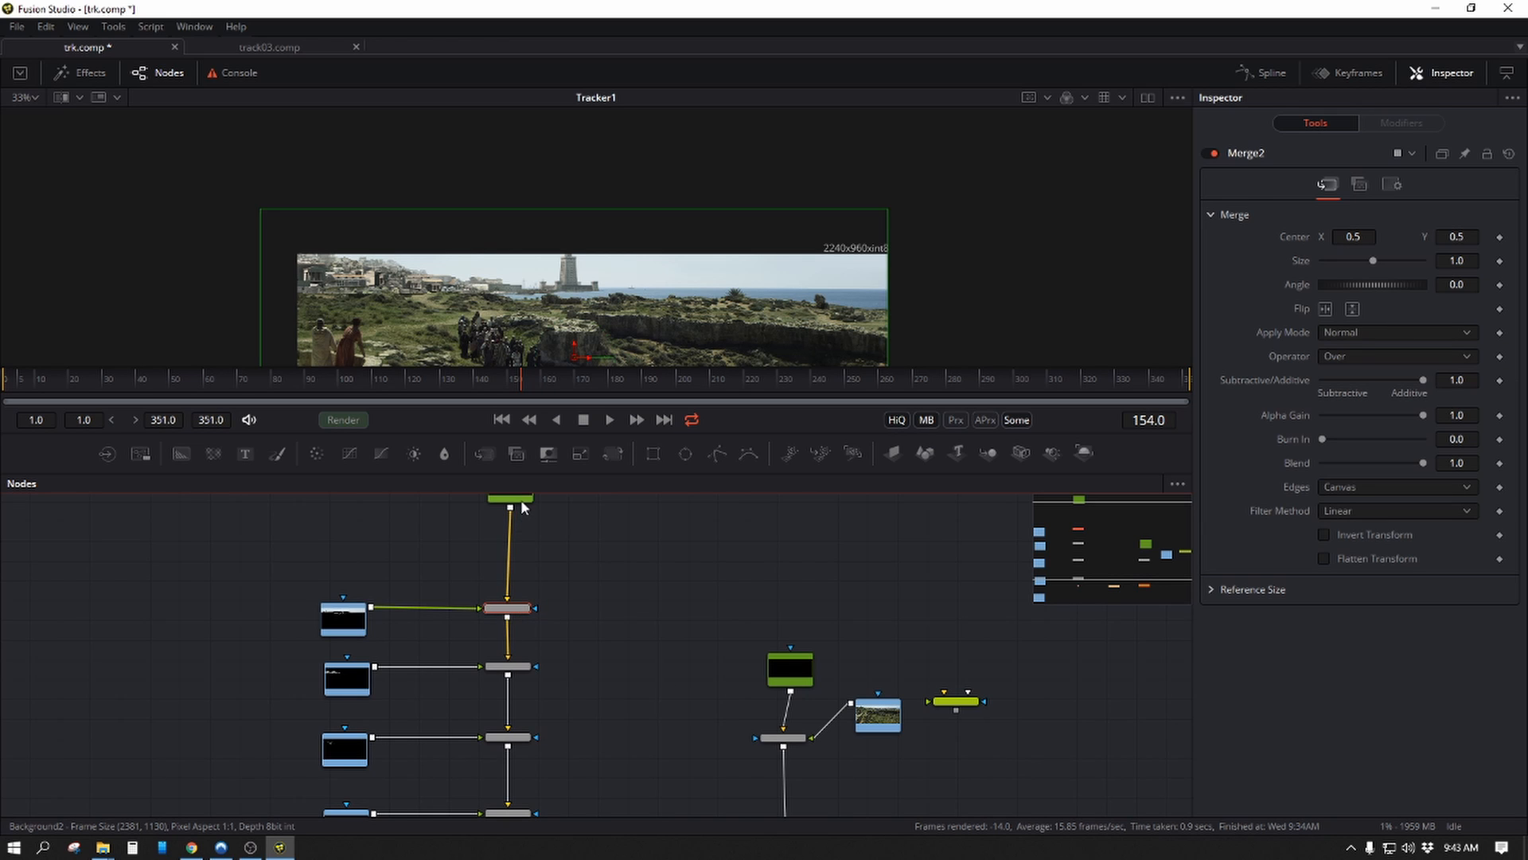
pyautogui.moveTo(514, 502); pyautogui.dragTo(518, 554)
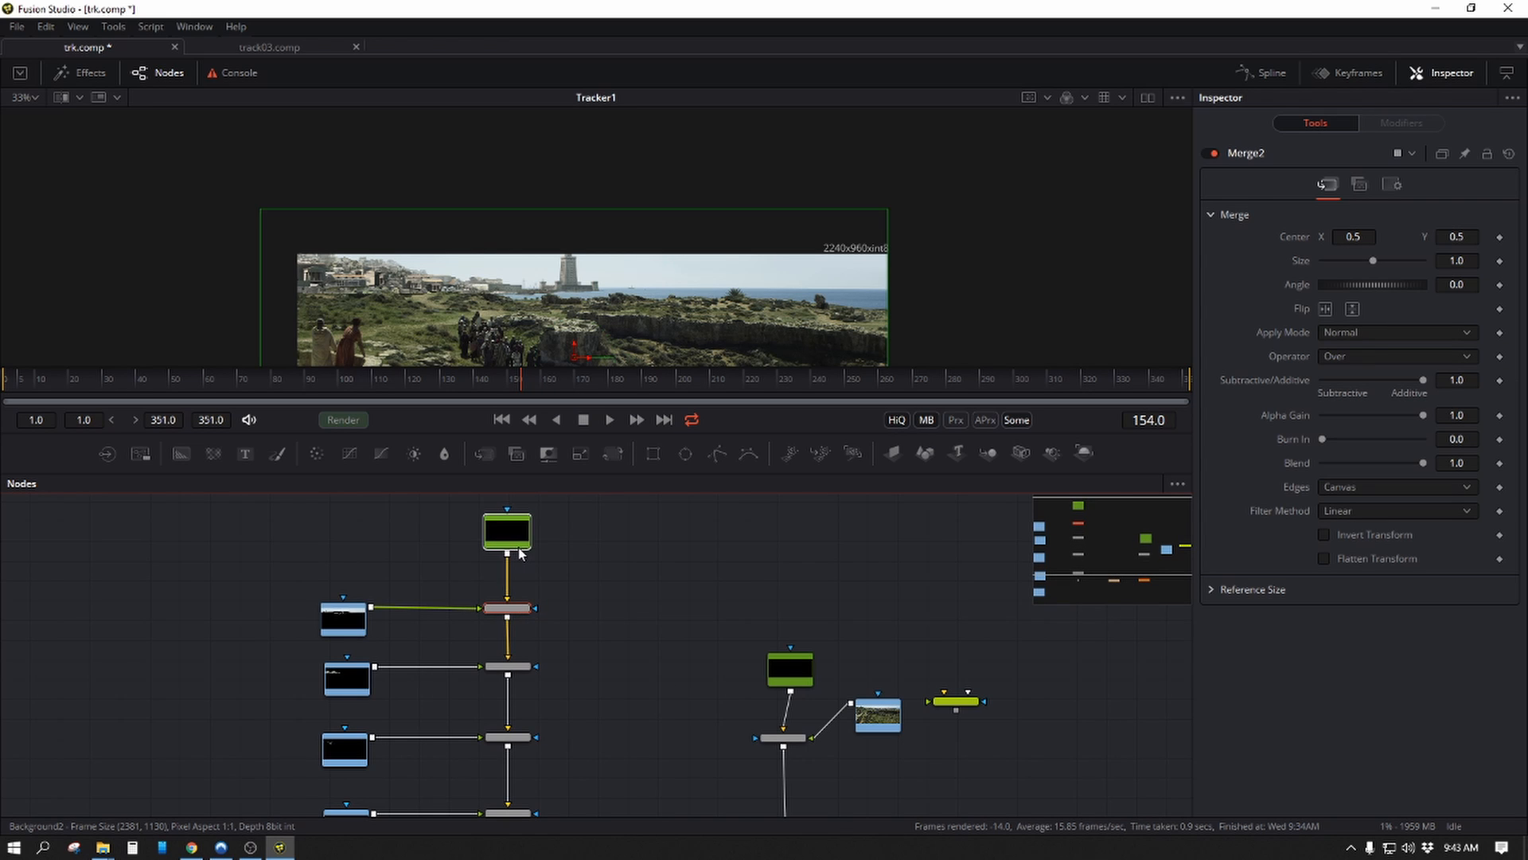
pyautogui.click(518, 547)
# Move the valley footage loader level with Merge1 and align Background1 directly above that merge.
pyautogui.moveTo(643, 755); pyautogui.dragTo(703, 604)
pyautogui.scroll(-3, 701, 603)
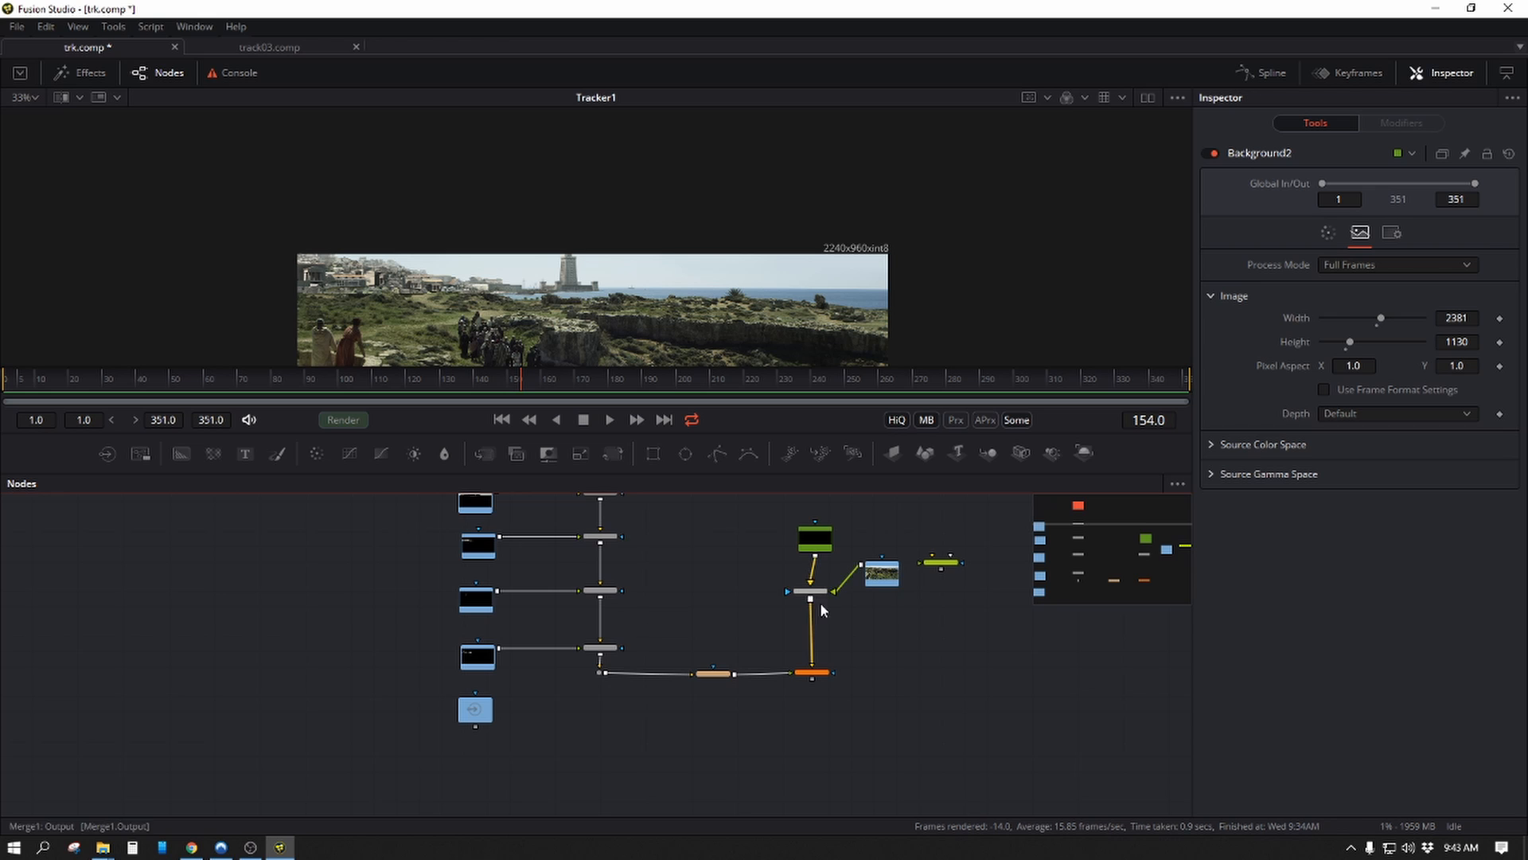
pyautogui.moveTo(877, 584); pyautogui.dragTo(883, 609)
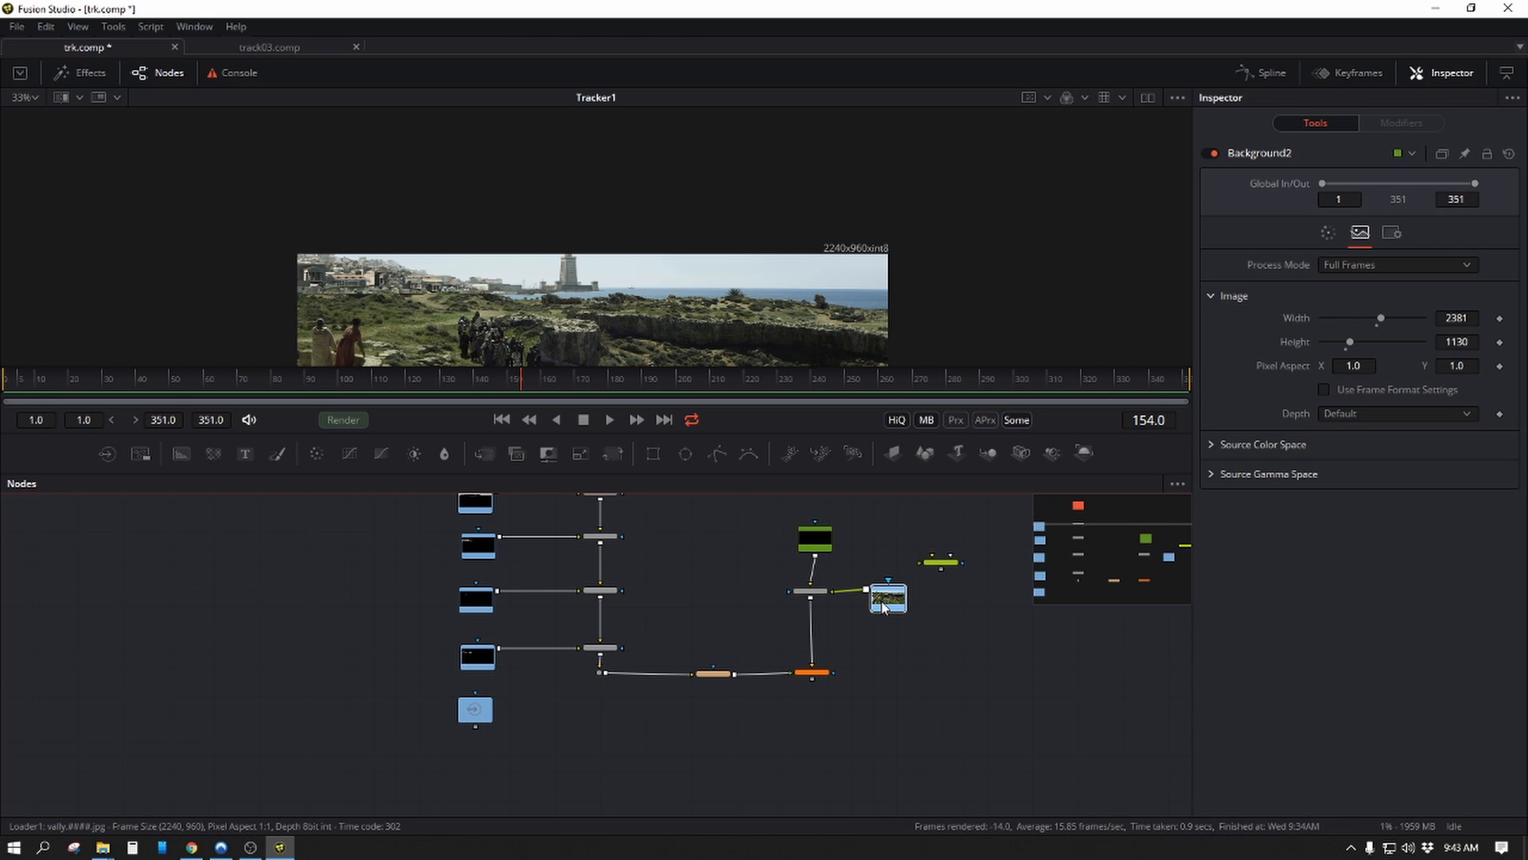
pyautogui.click(809, 539)
pyautogui.scroll(-3, 700, 665)
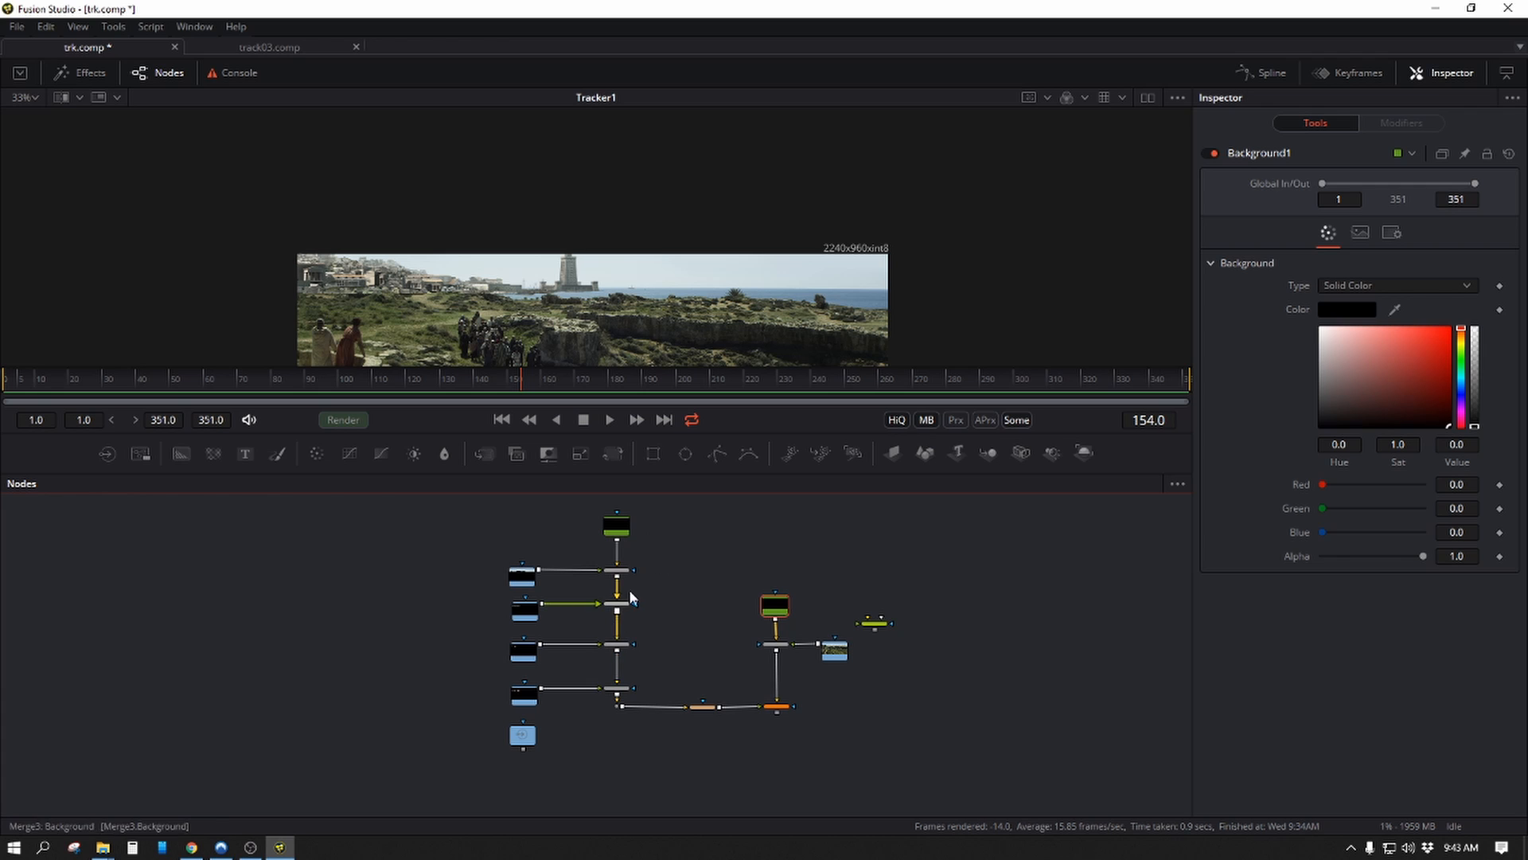
# View the fg layer's loader, merge it into the layer column directly below Merge5, and move the pipe router below the new merge.
pyautogui.moveTo(661, 504); pyautogui.dragTo(456, 690)
pyautogui.scroll(3, 576, 737)
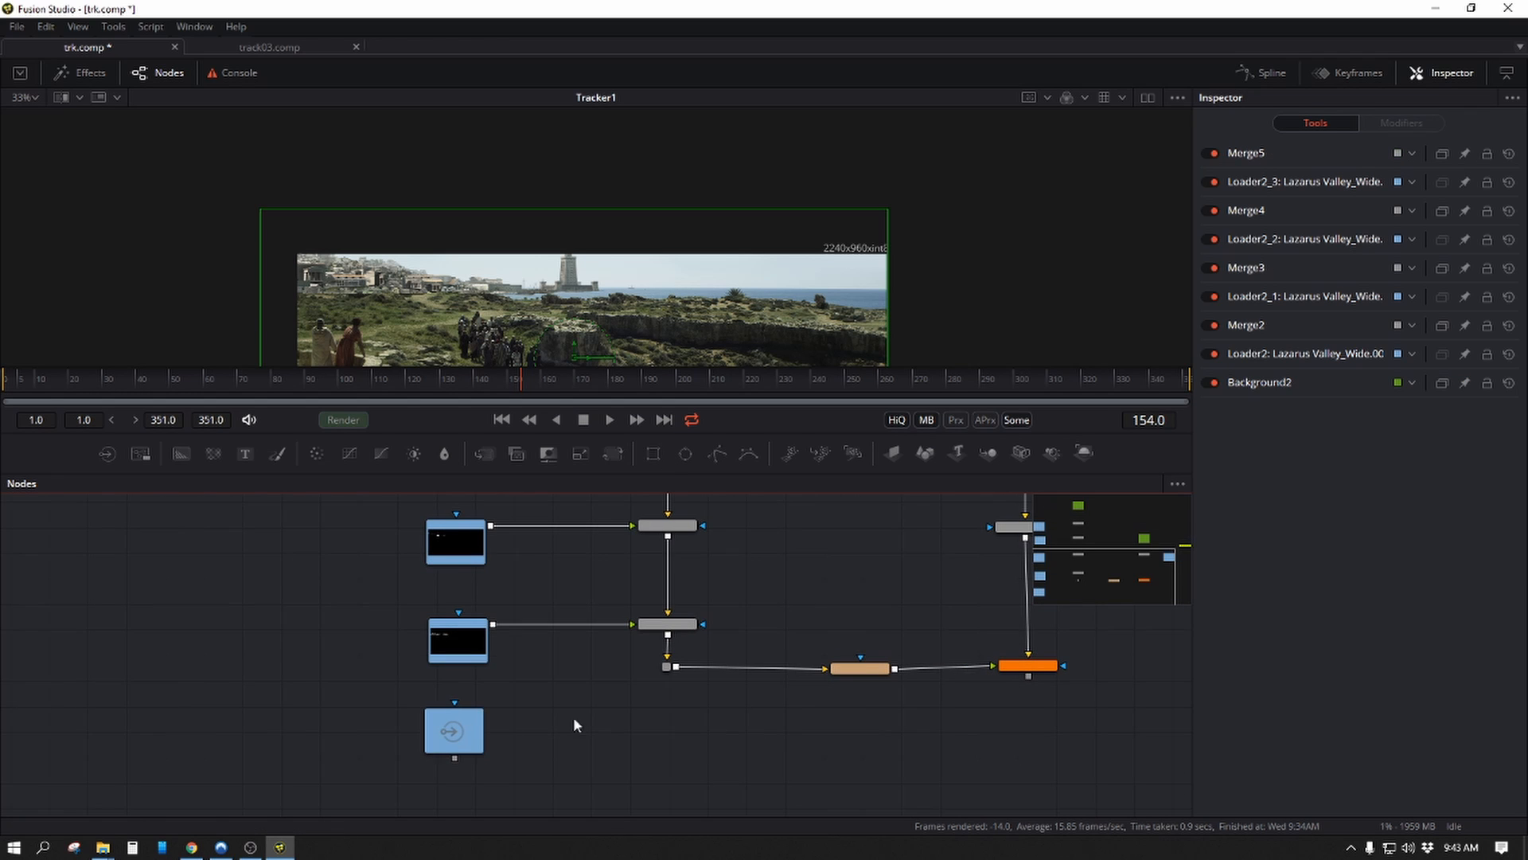
pyautogui.click(442, 735)
pyautogui.press('1')
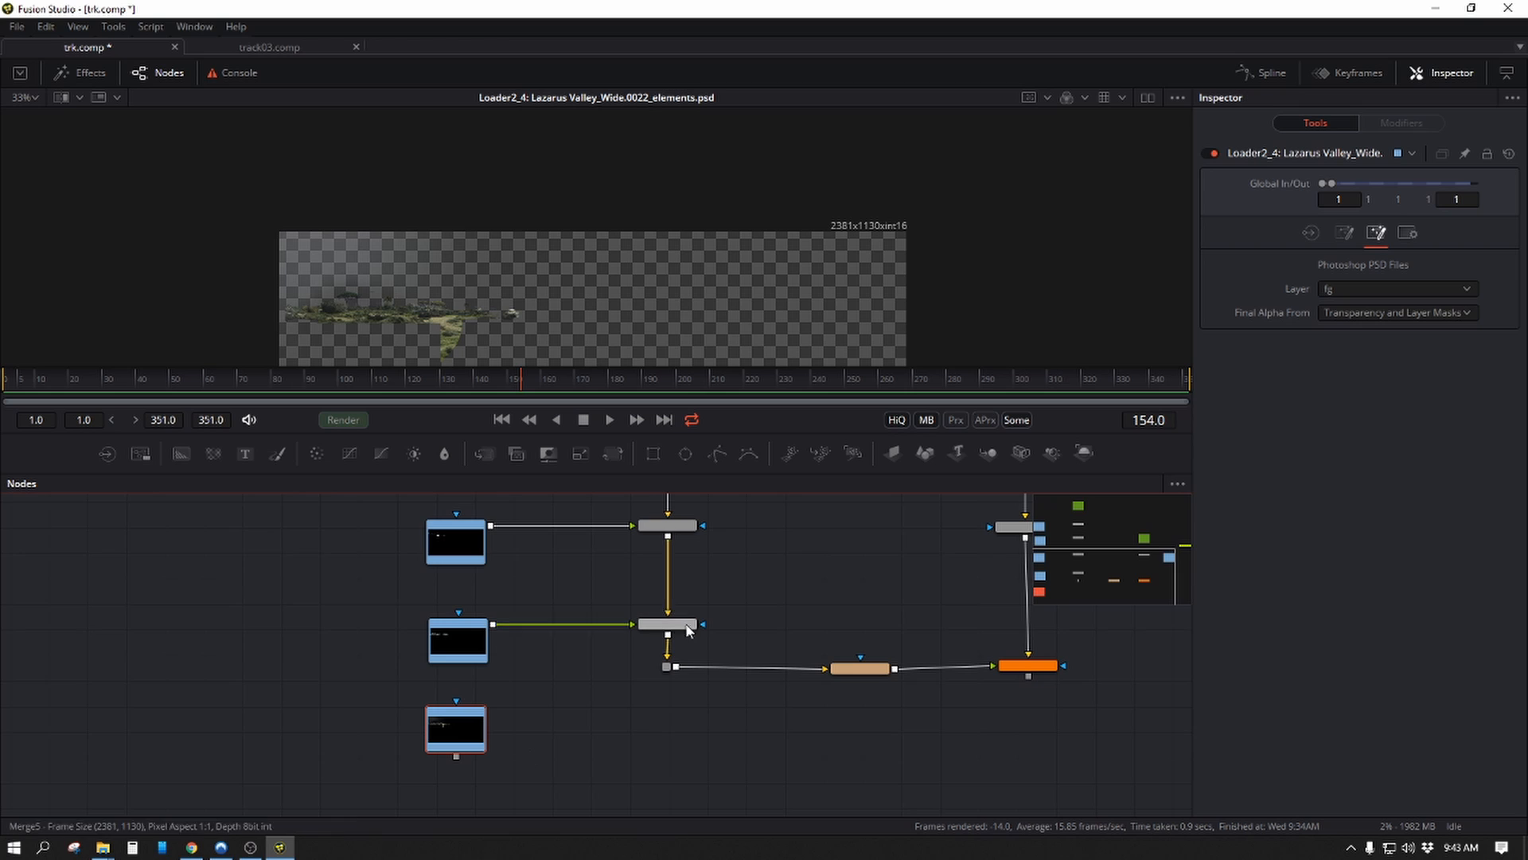
pyautogui.moveTo(456, 756); pyautogui.dragTo(682, 776)
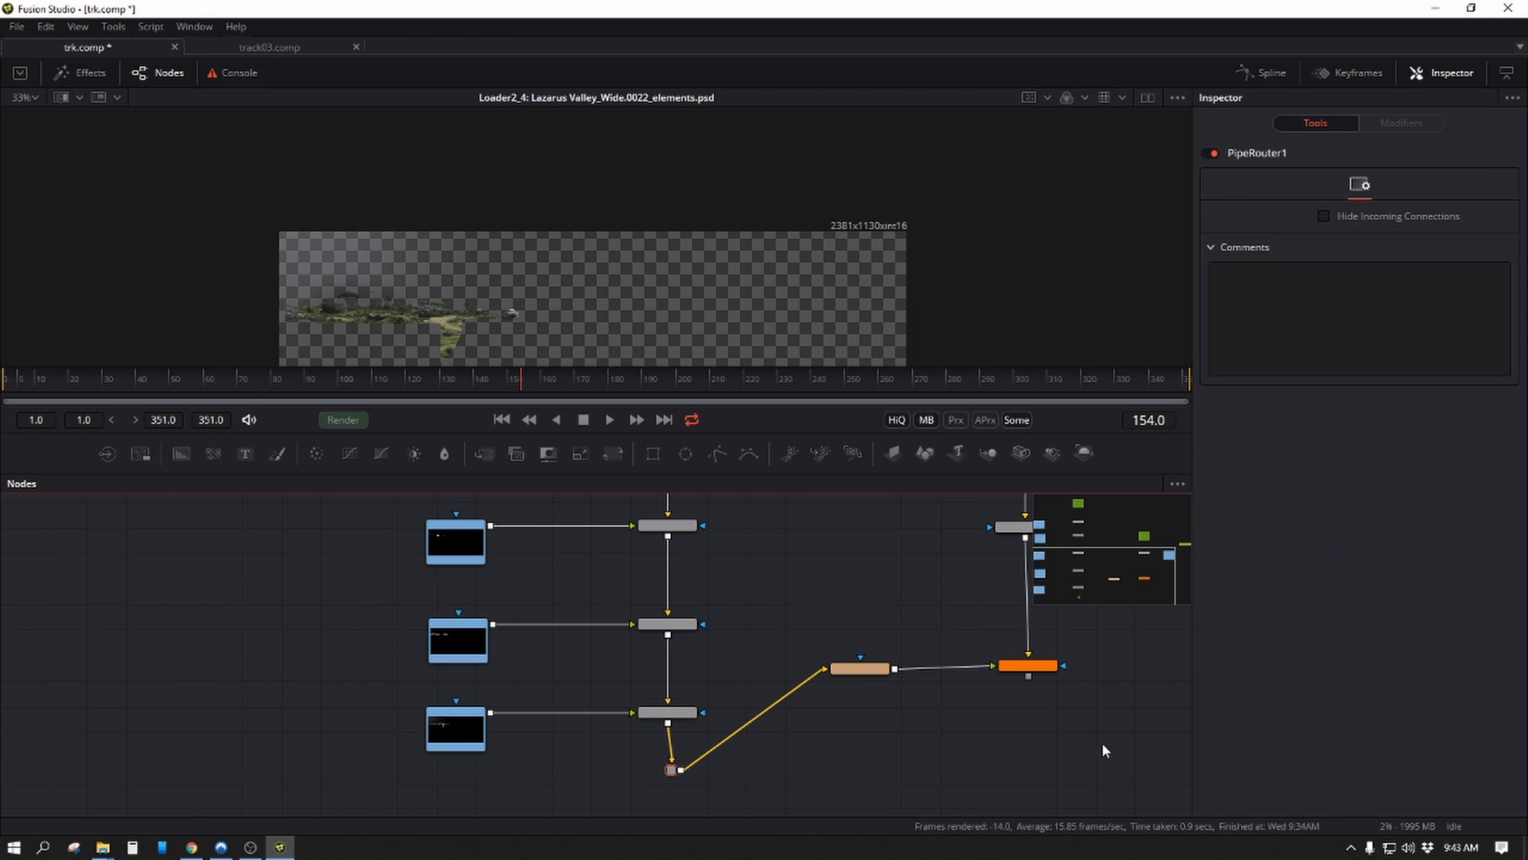
# Move Transform1 and Tracker1 down together onto the same row as the pipe router.
pyautogui.moveTo(1104, 752); pyautogui.dragTo(832, 625)
pyautogui.scroll(-5, 891, 553)
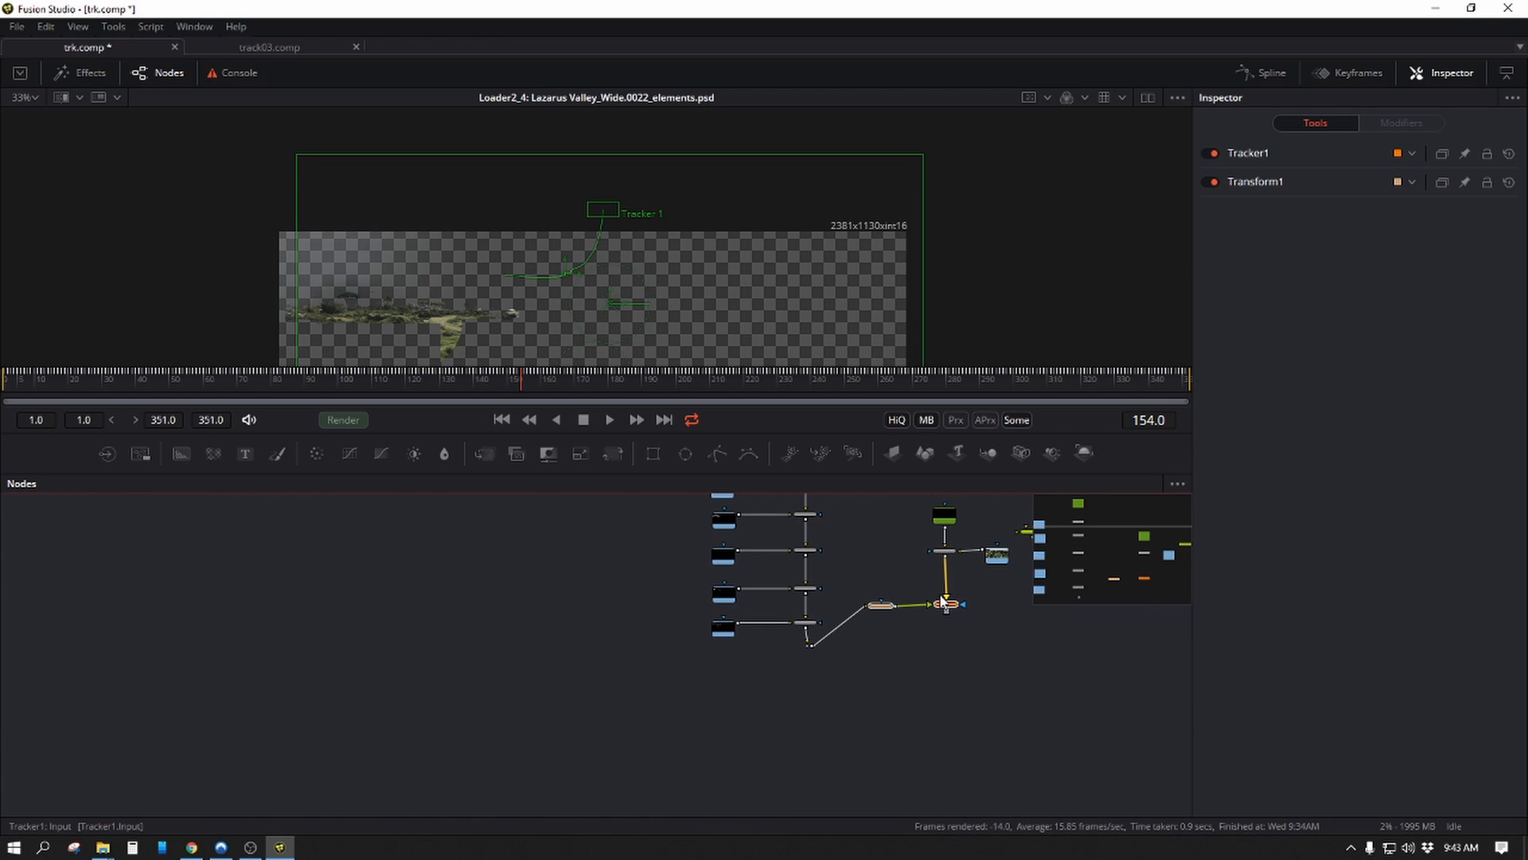
pyautogui.moveTo(952, 606); pyautogui.dragTo(951, 646)
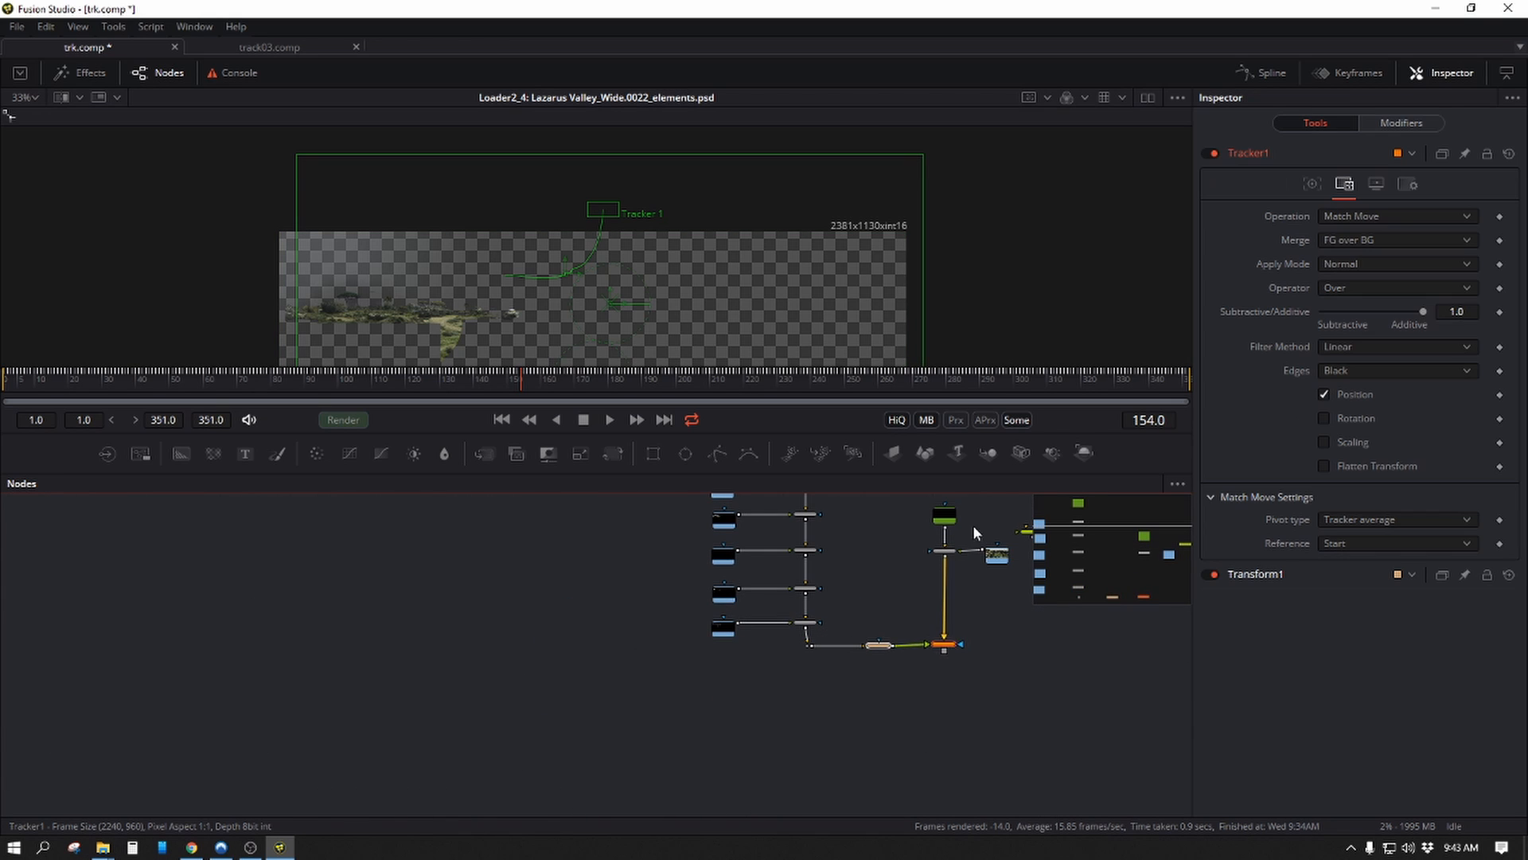
# Raise Background1 higher above Merge1, shift the valley footage loader away from the merge, and straighten the pipe router below Merge6.
pyautogui.moveTo(906, 596); pyautogui.dragTo(696, 671)
pyautogui.moveTo(738, 595); pyautogui.dragTo(738, 502)
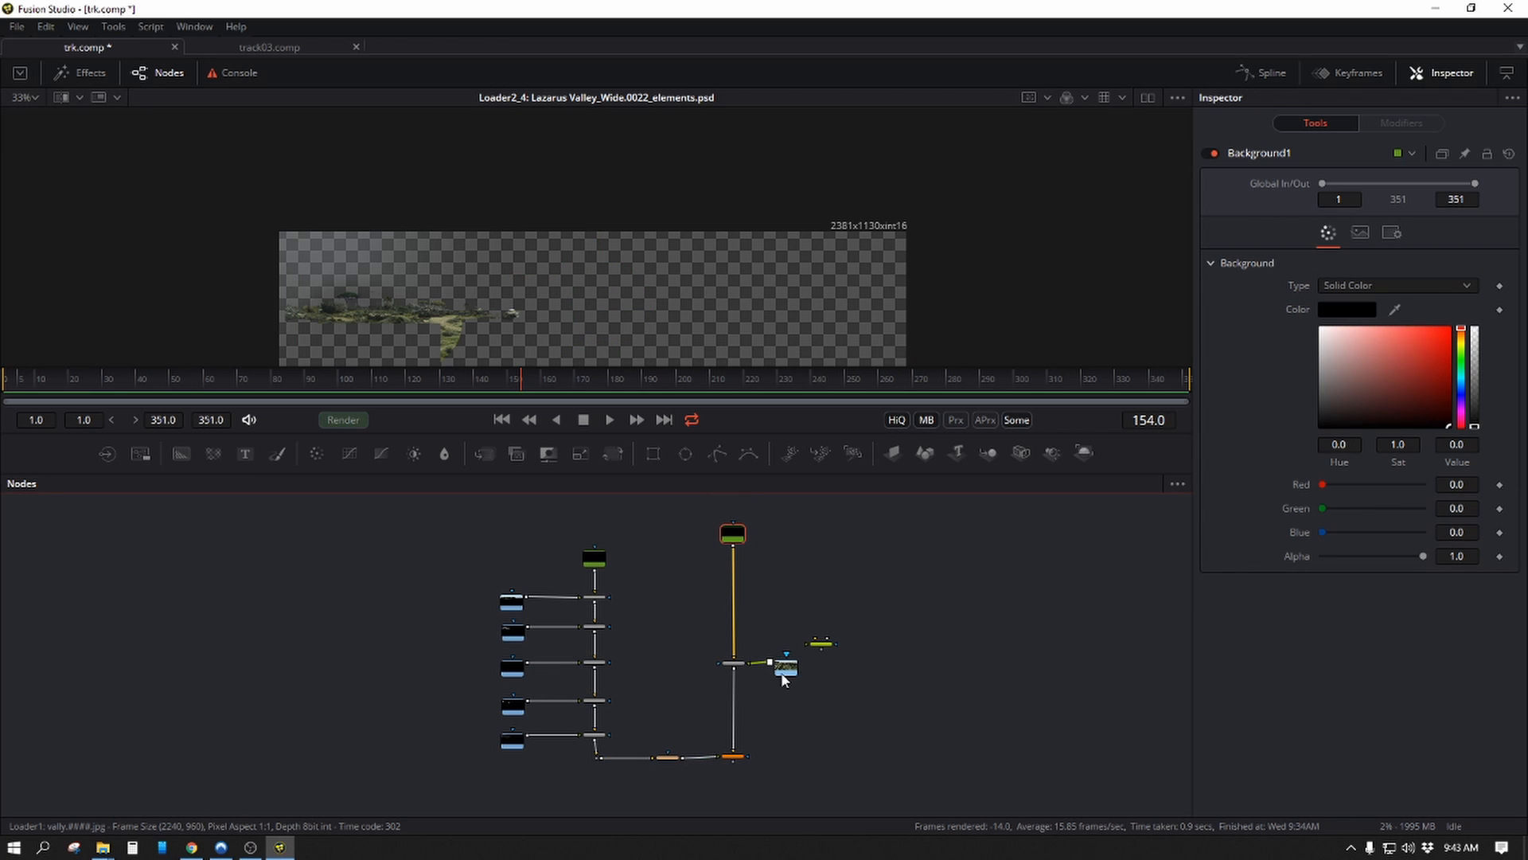
pyautogui.moveTo(782, 617); pyautogui.dragTo(797, 673)
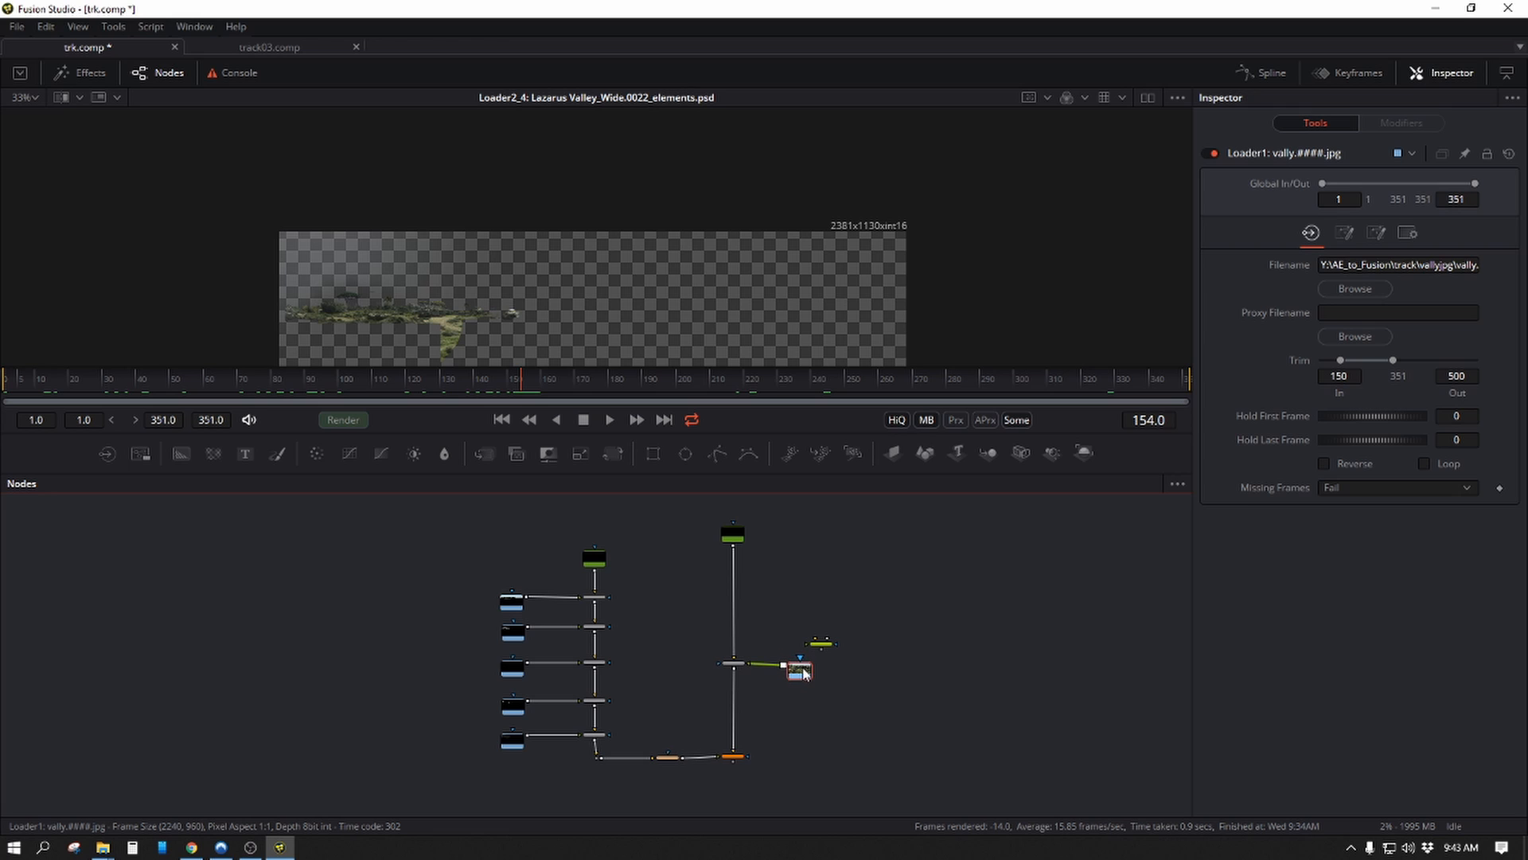
pyautogui.click(593, 760)
pyautogui.moveTo(692, 691); pyautogui.dragTo(664, 666)
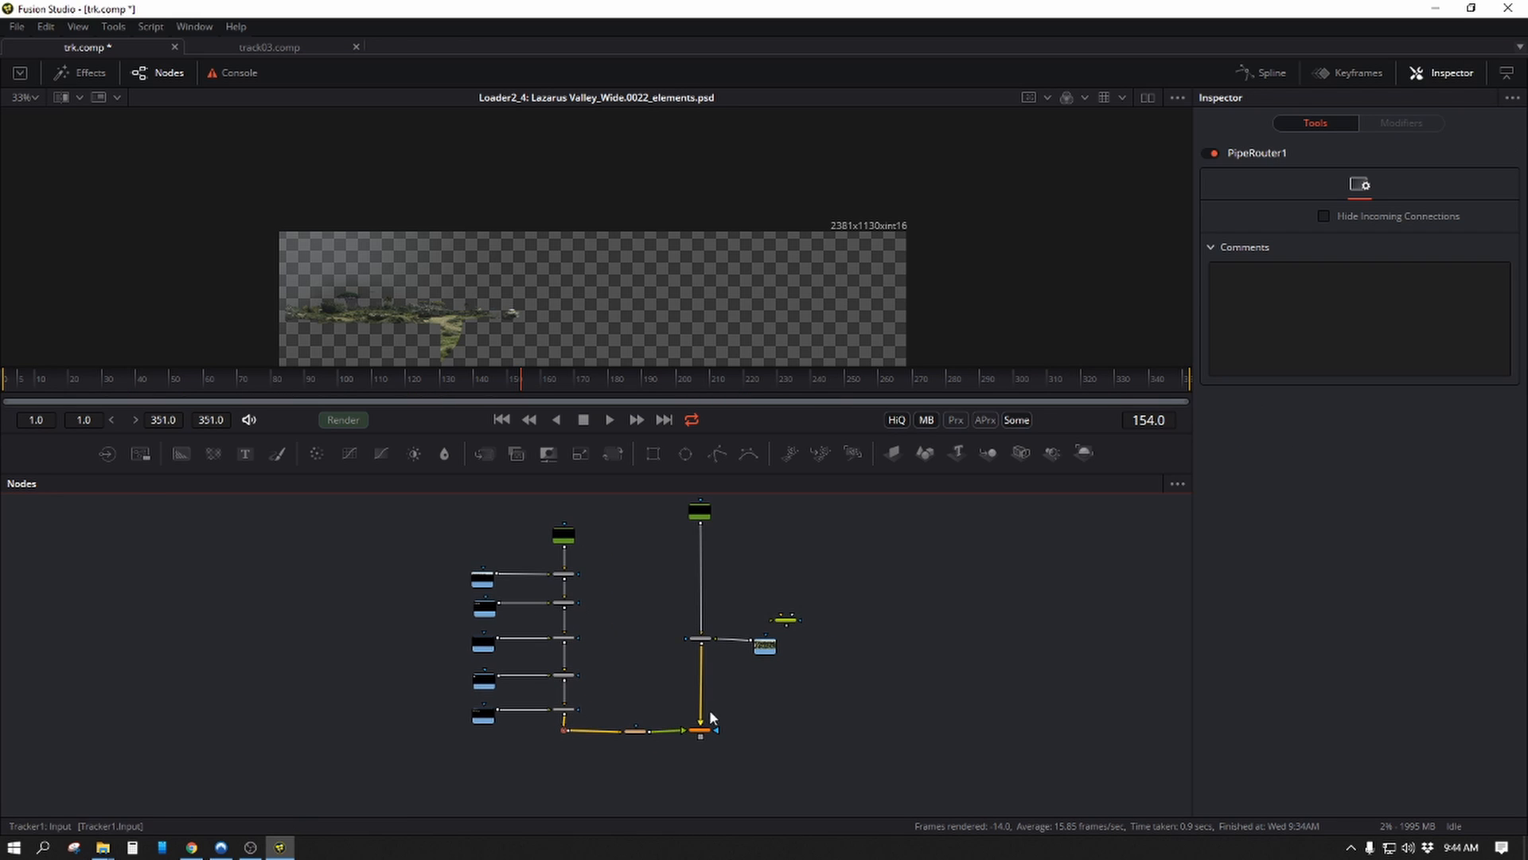
# View Tracker1's output and scrub the timeline to check that the merged layers follow the valley footage.
pyautogui.click(702, 731)
pyautogui.press('1')
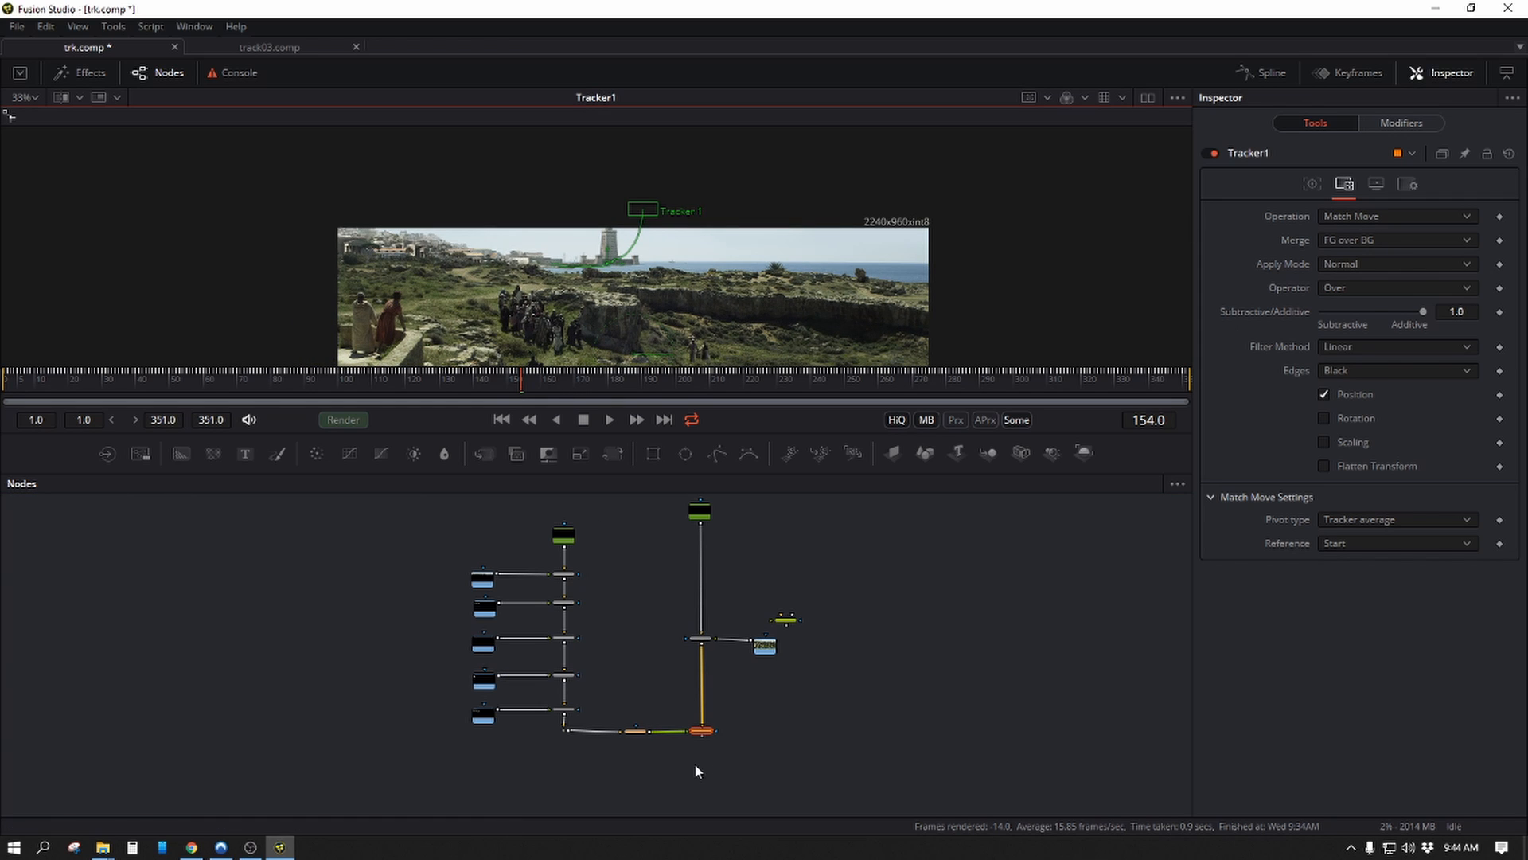
pyautogui.moveTo(614, 527); pyautogui.dragTo(403, 730)
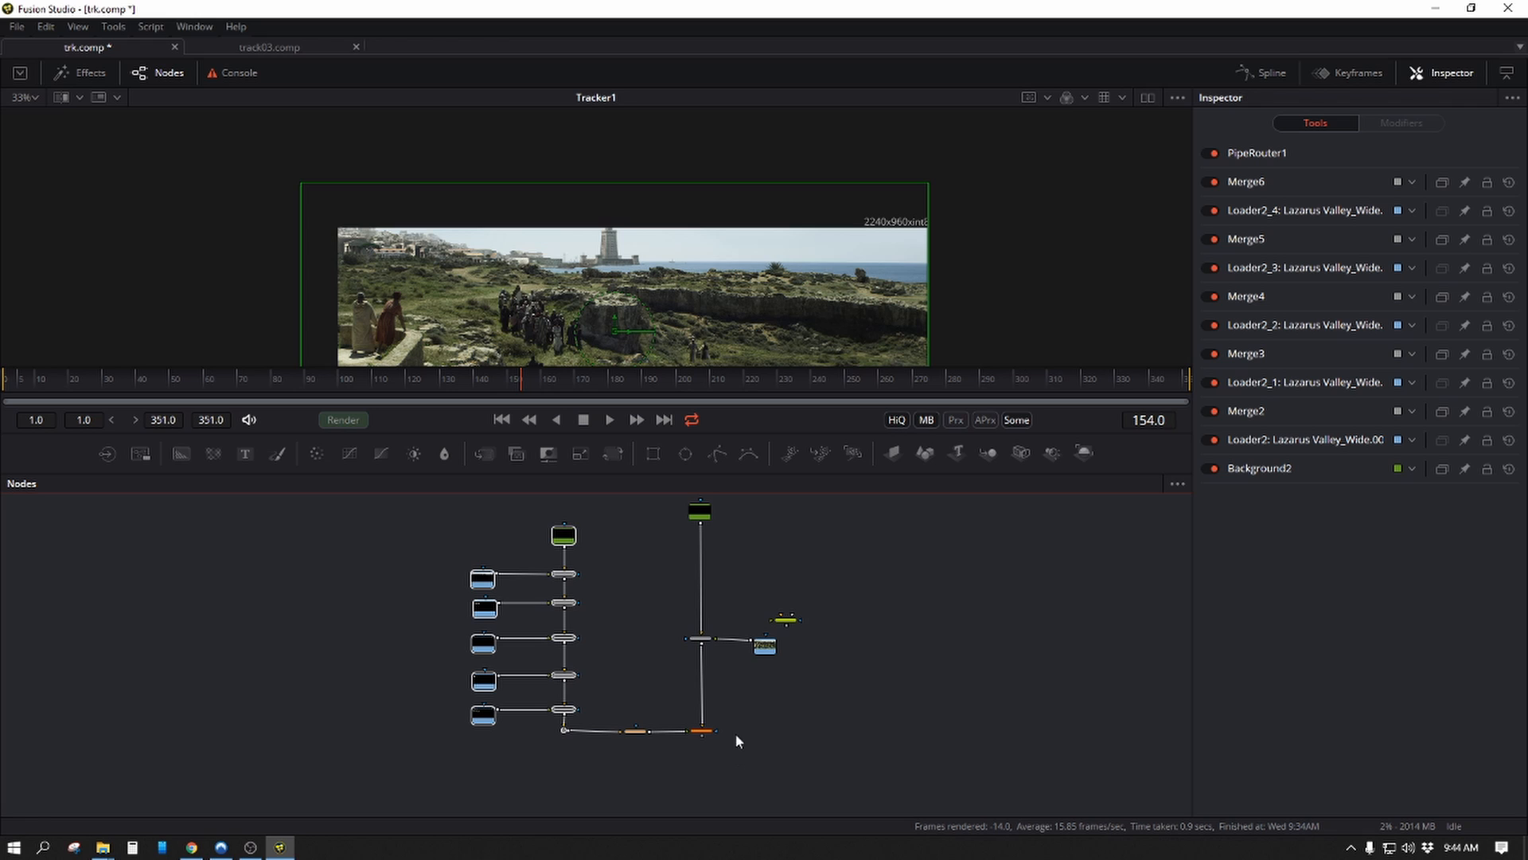
pyautogui.click(708, 733)
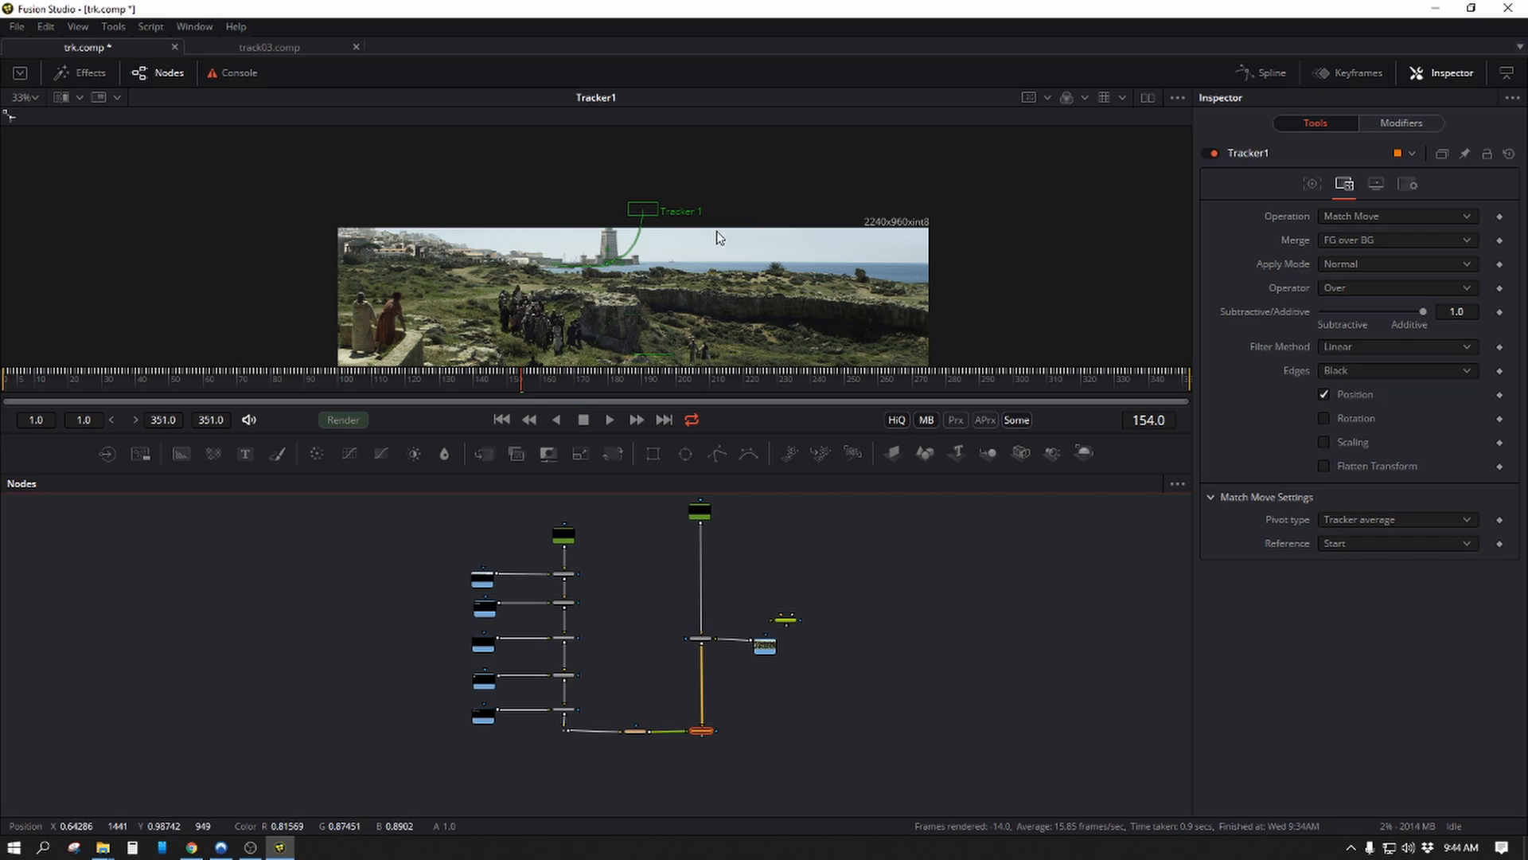
pyautogui.scroll(3, 761, 246)
pyautogui.moveTo(759, 254); pyautogui.dragTo(784, 239)
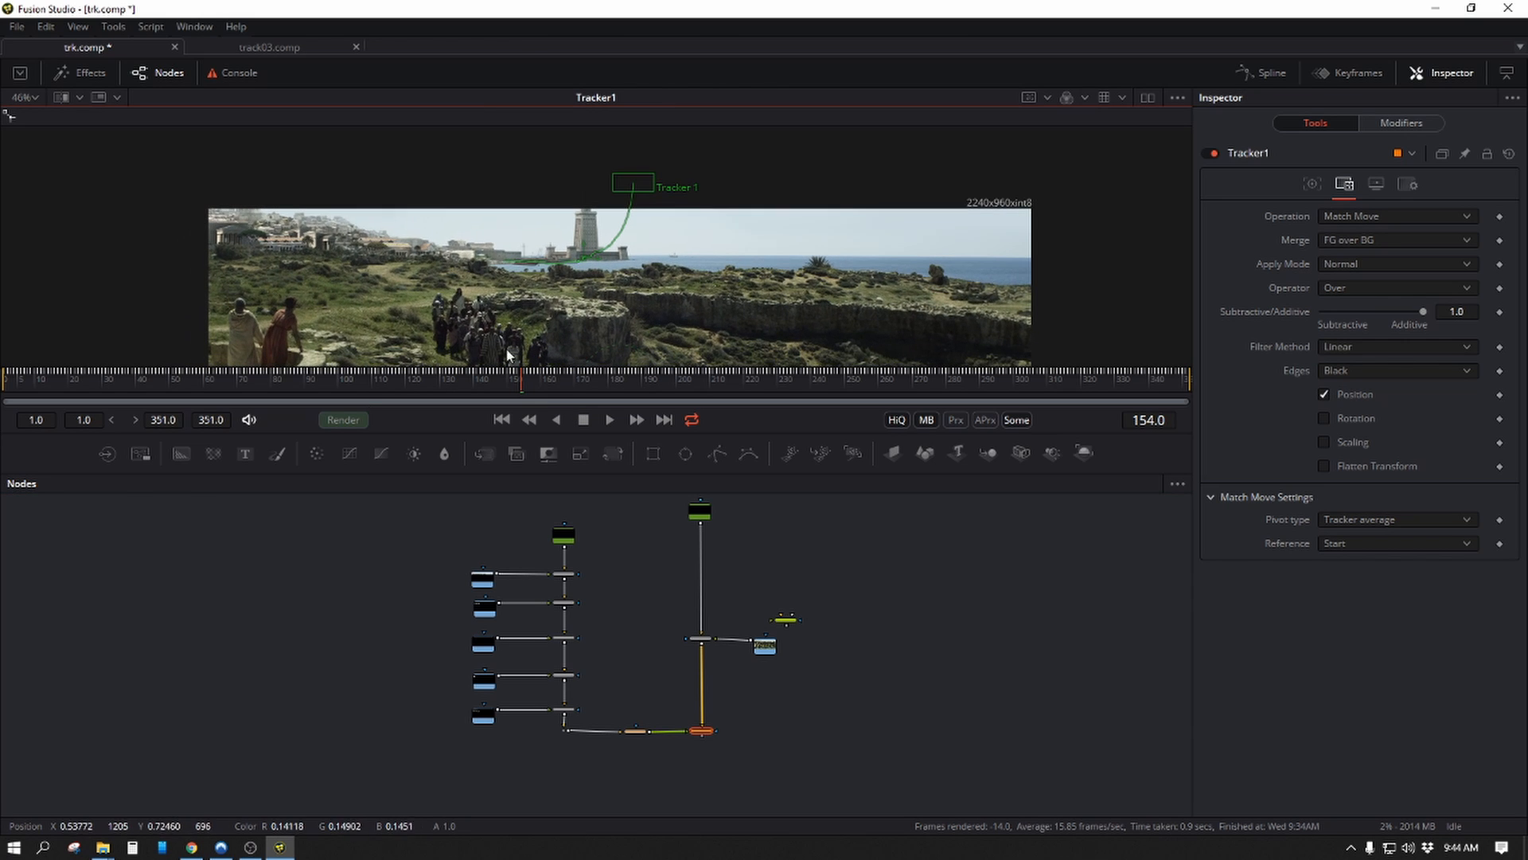
pyautogui.moveTo(505, 388); pyautogui.dragTo(259, 389)
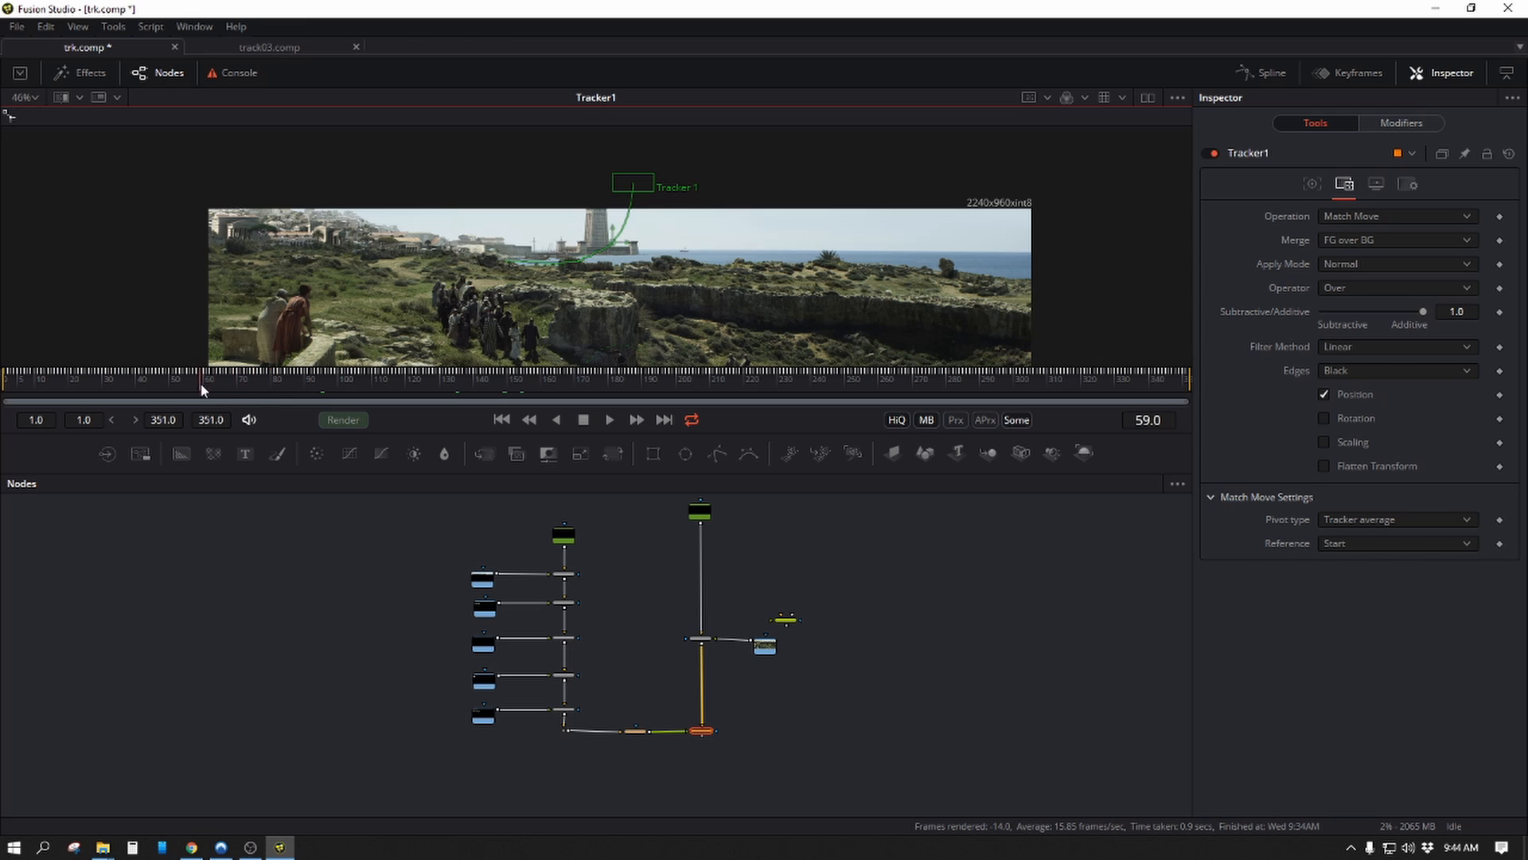
pyautogui.moveTo(154, 386); pyautogui.dragTo(150, 385)
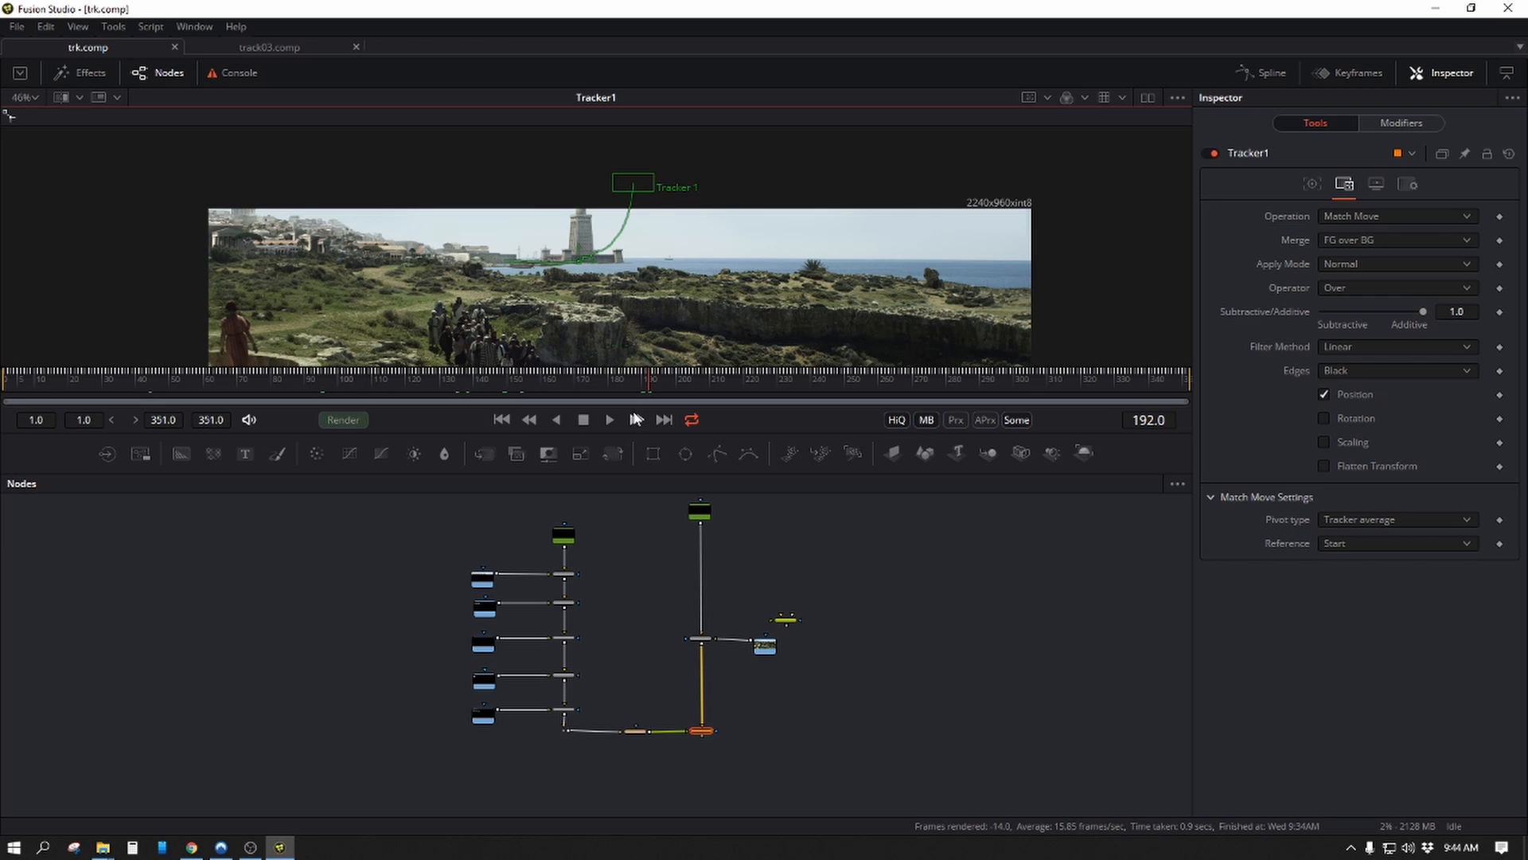
pyautogui.scroll(-3, 904, 326)
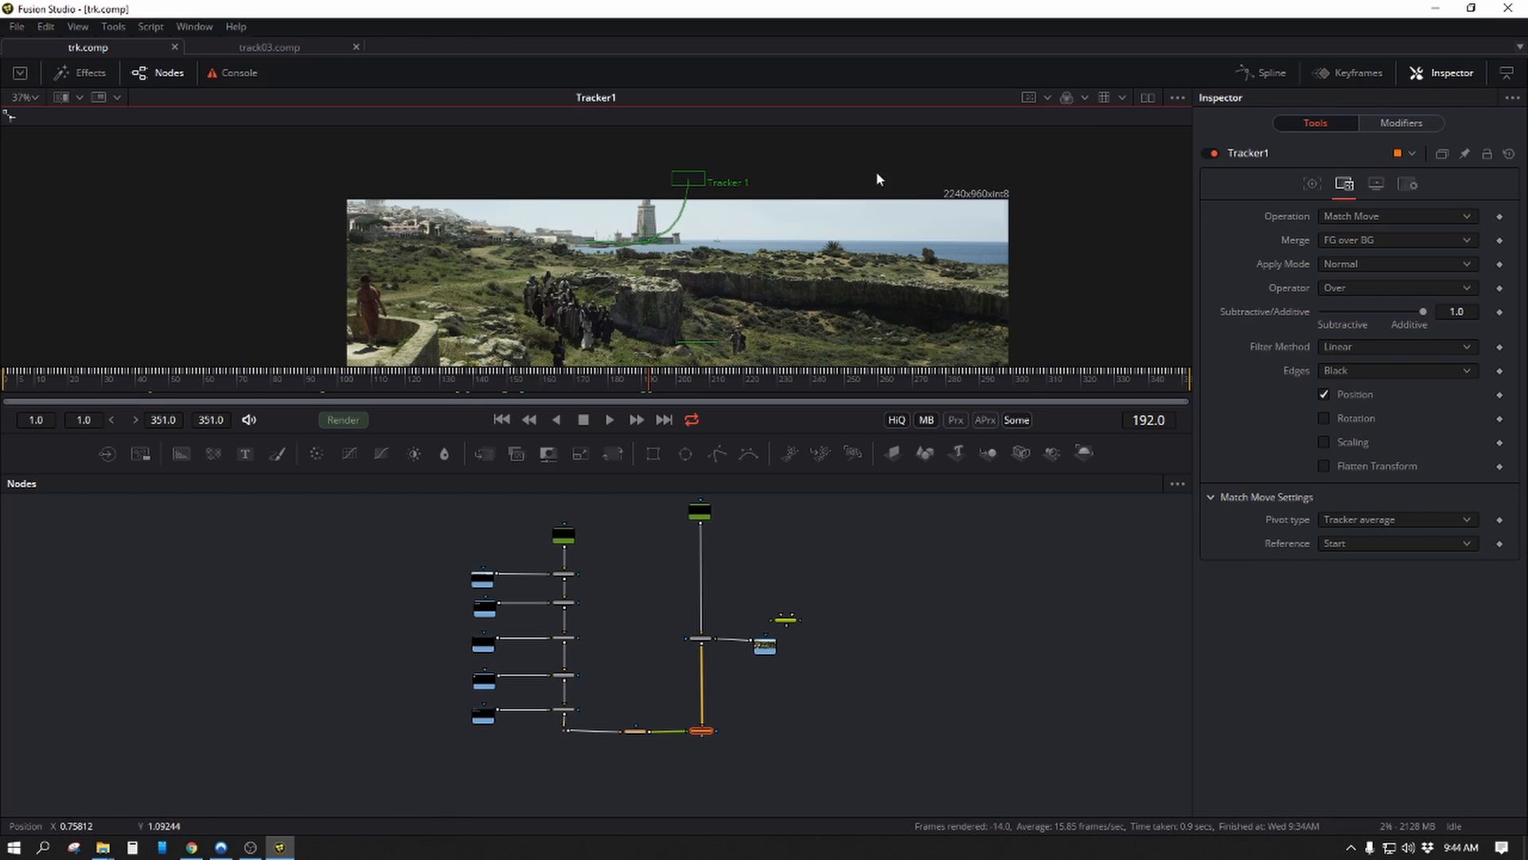
pyautogui.moveTo(800, 274); pyautogui.dragTo(782, 277)
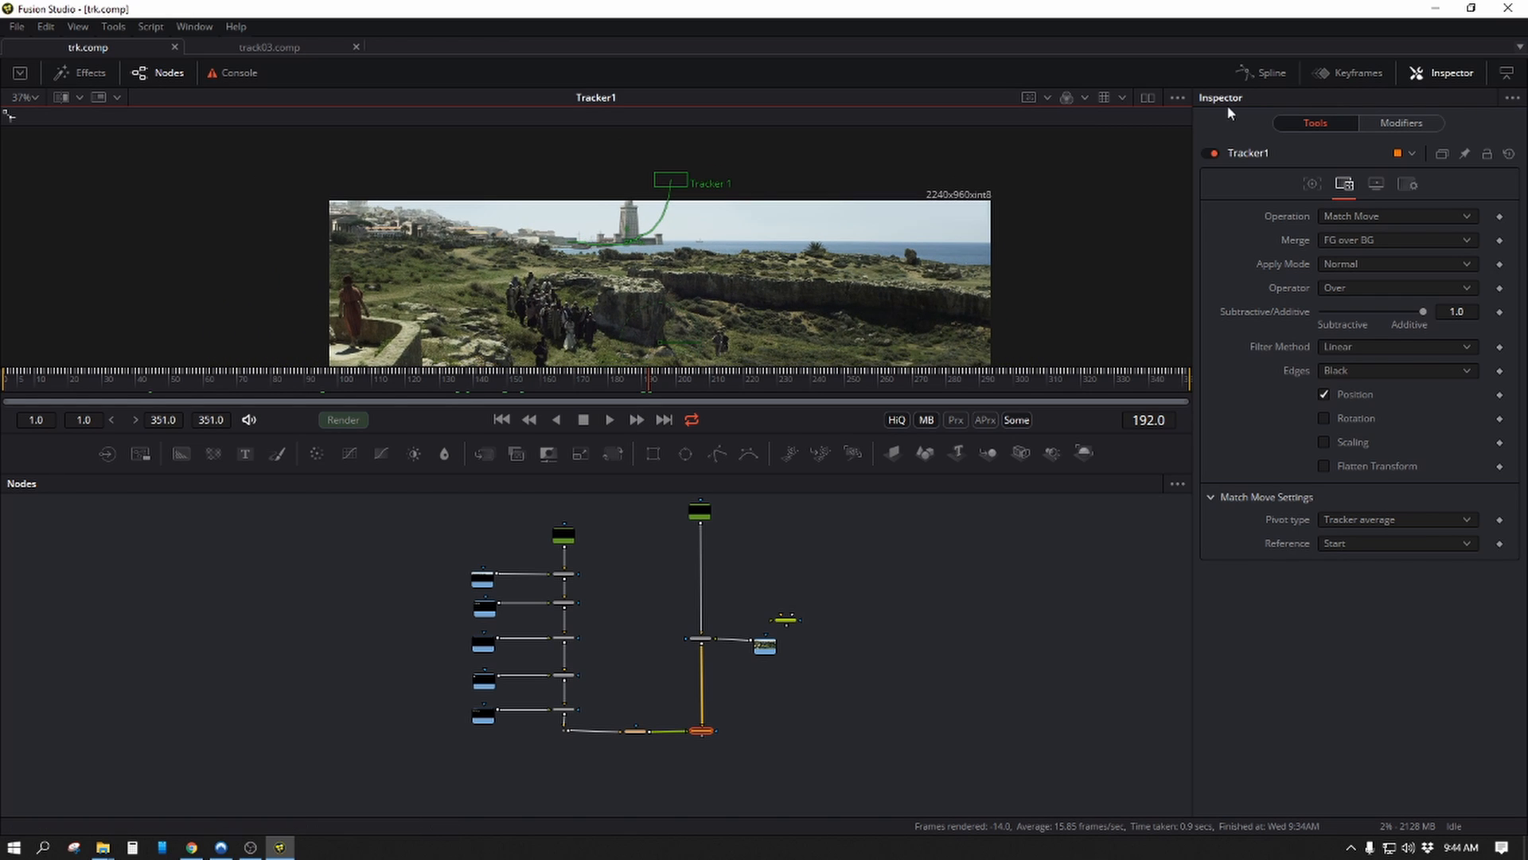
# Enable the viewer's region of interest and shrink it to the upper-left part of the image around the city and lighthouse.
pyautogui.click(937, 650)
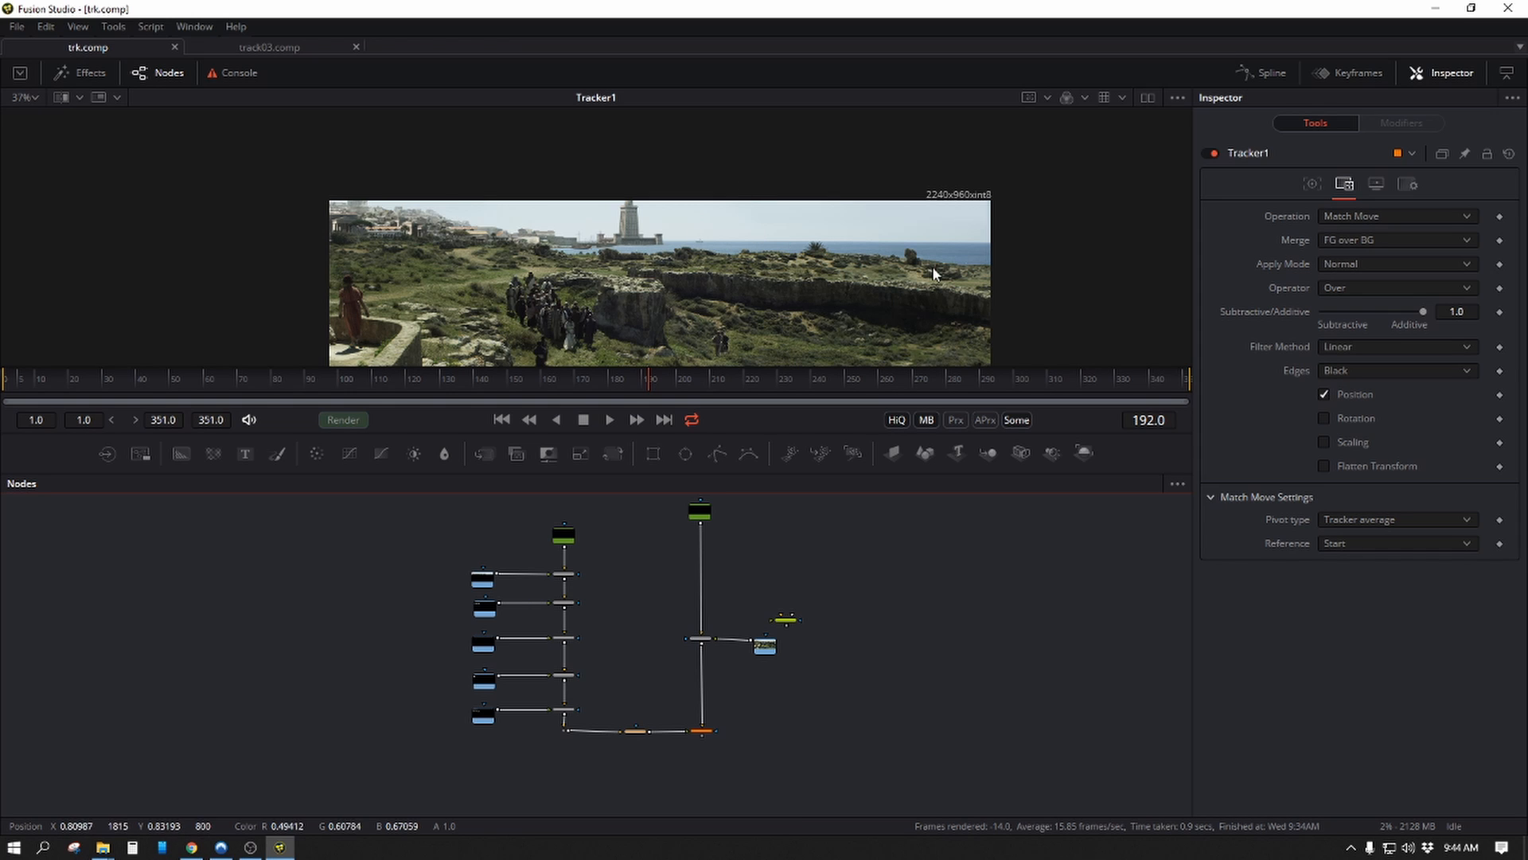
pyautogui.moveTo(883, 251); pyautogui.dragTo(808, 287)
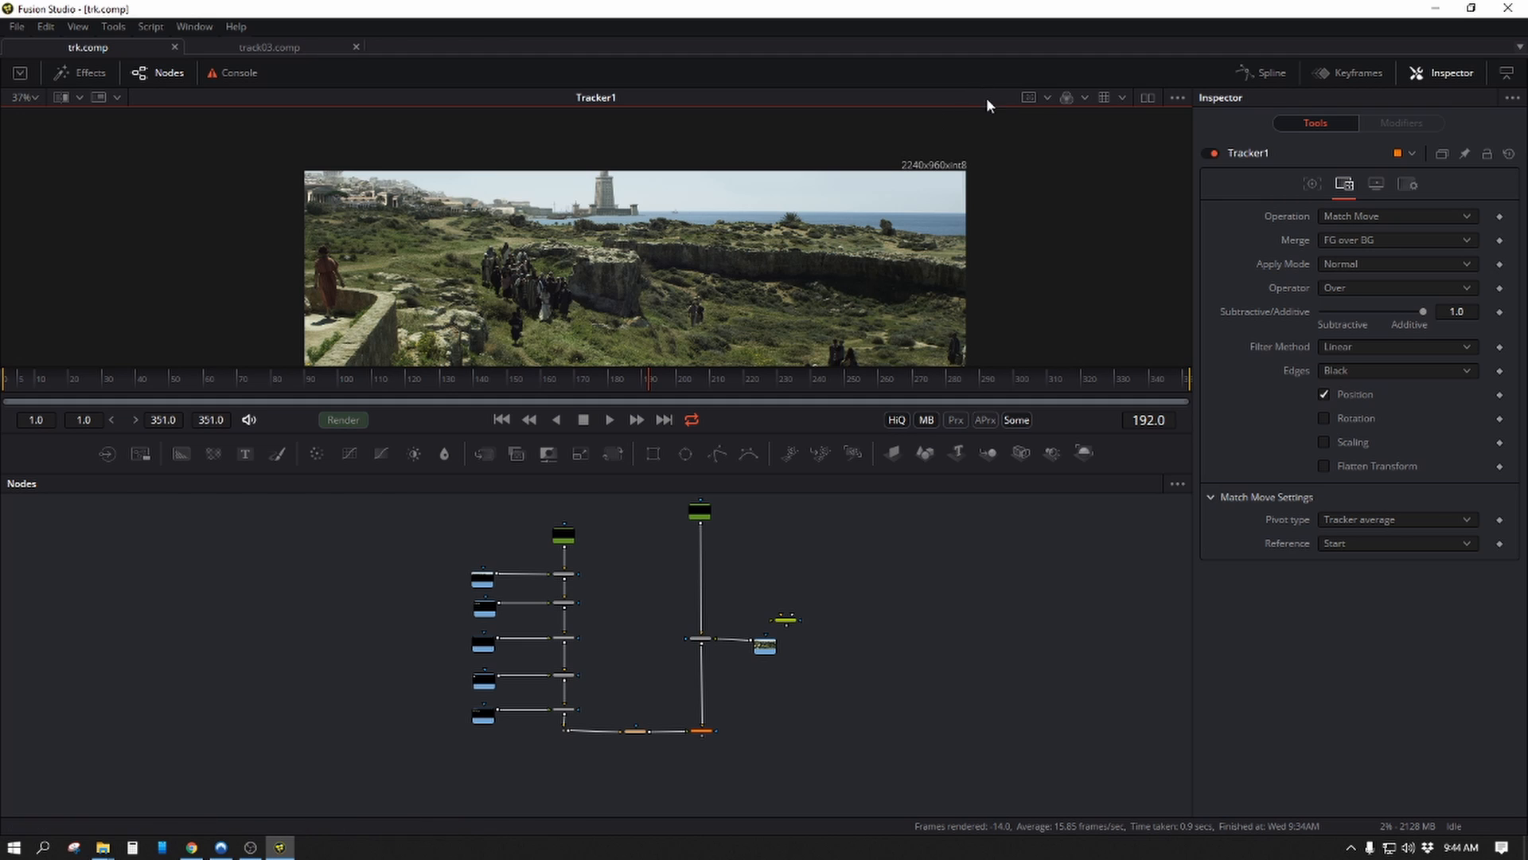
pyautogui.click(1029, 98)
pyautogui.moveTo(786, 273); pyautogui.dragTo(774, 227)
pyautogui.scroll(-2, 756, 231)
pyautogui.scroll(-2, 764, 287)
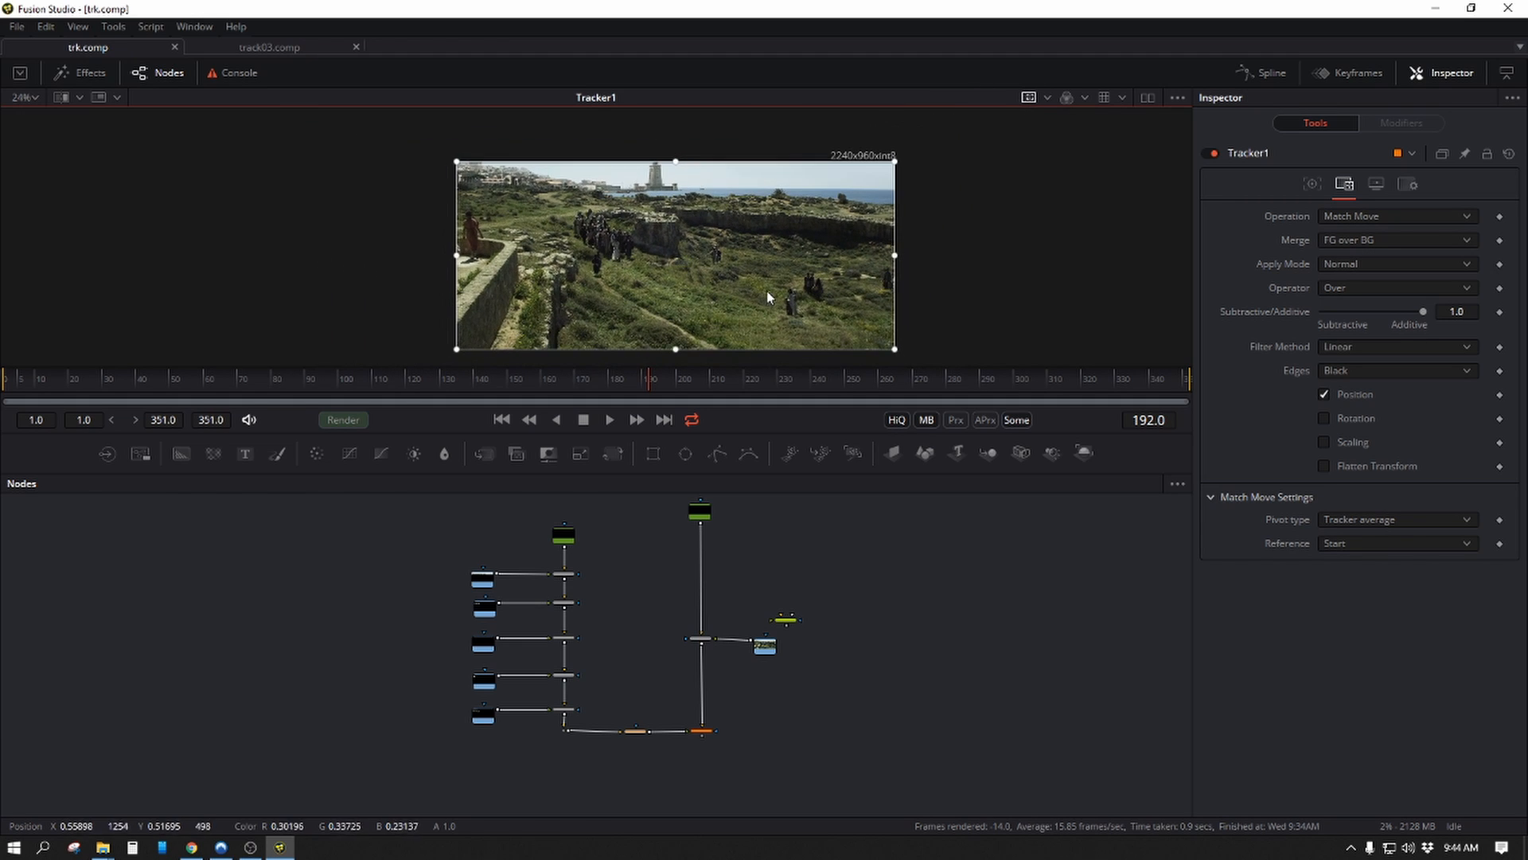
pyautogui.moveTo(892, 348); pyautogui.dragTo(731, 223)
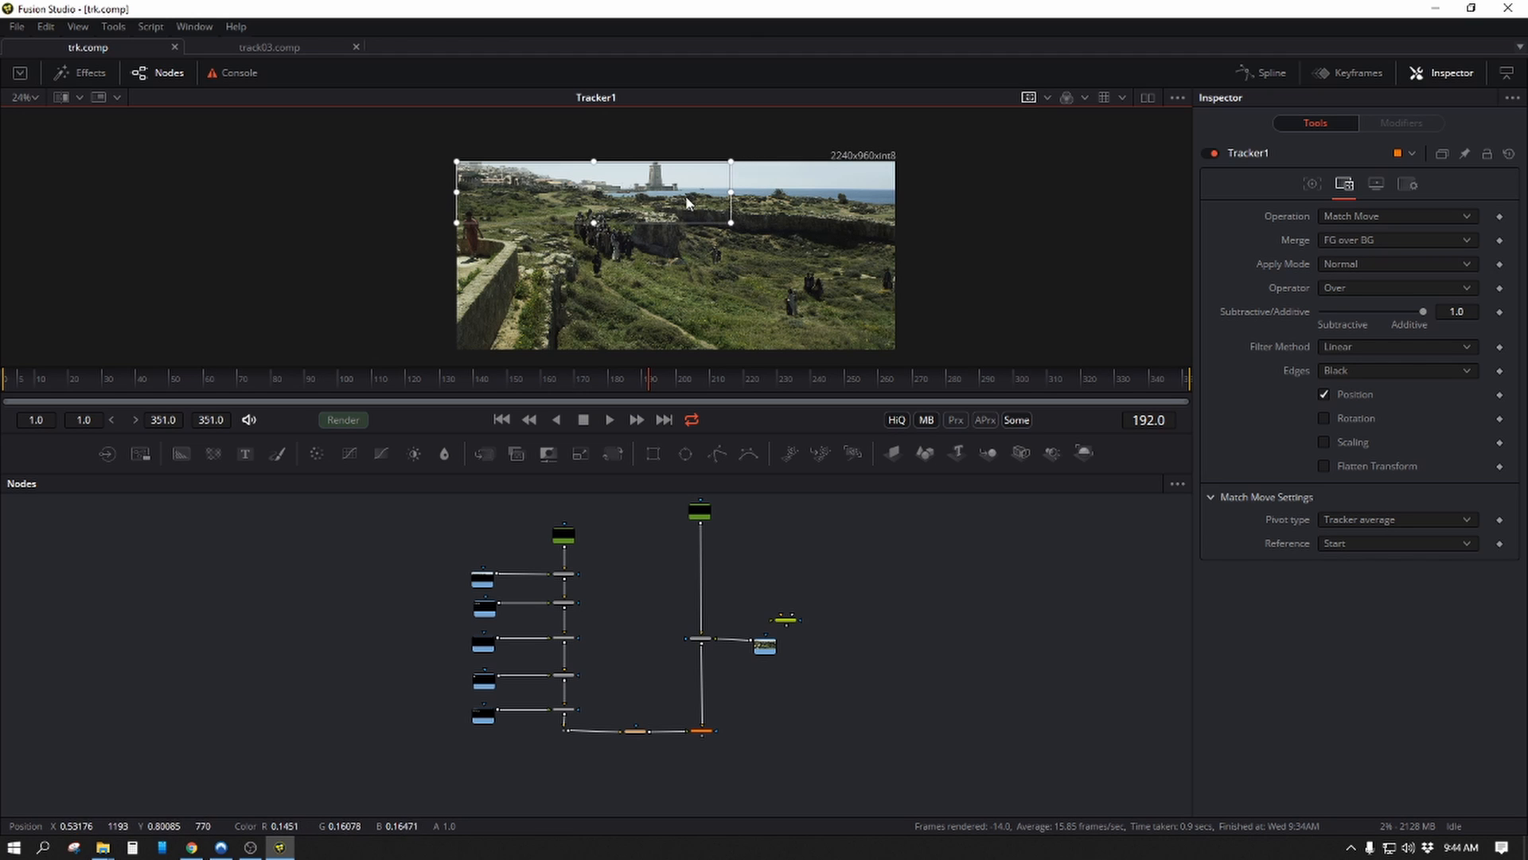
pyautogui.scroll(4, 689, 203)
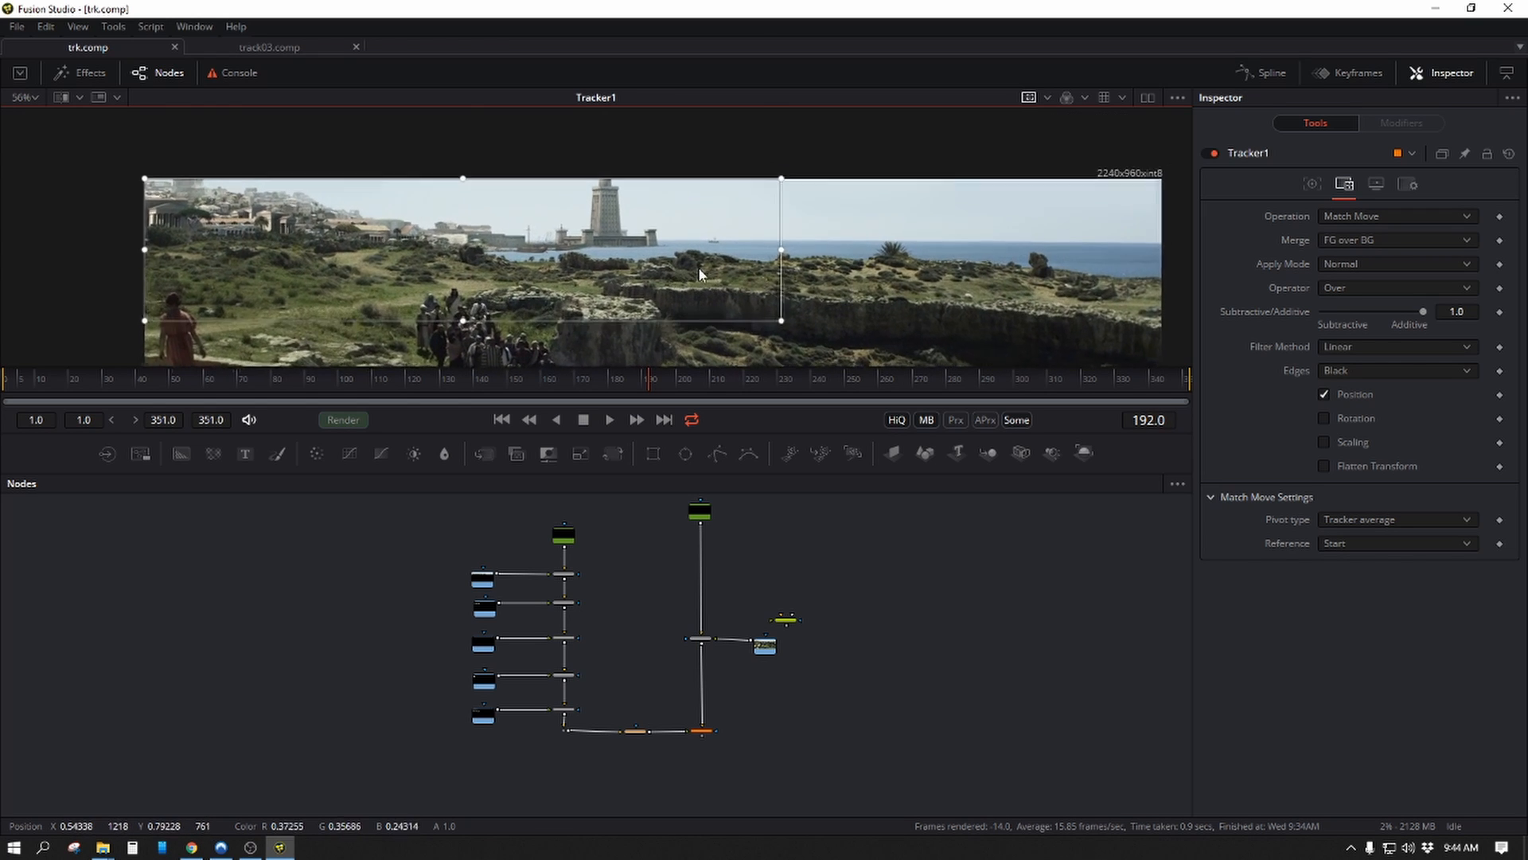
# Play the shot from frame 1 and scrub through it to check how the painted city and lighthouse track inside the region of interest.
pyautogui.click(501, 421)
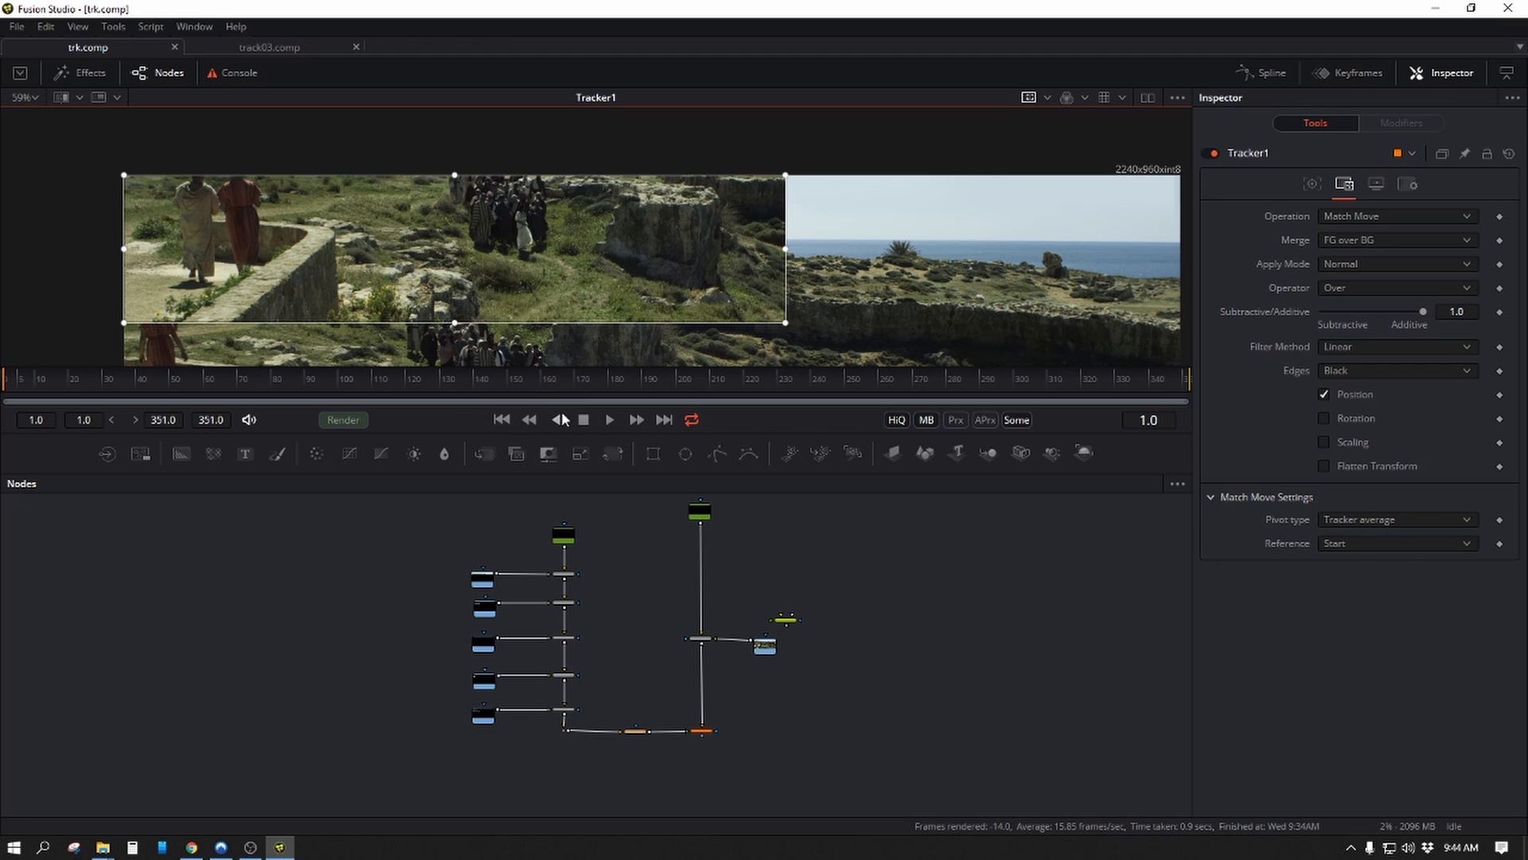
pyautogui.click(609, 421)
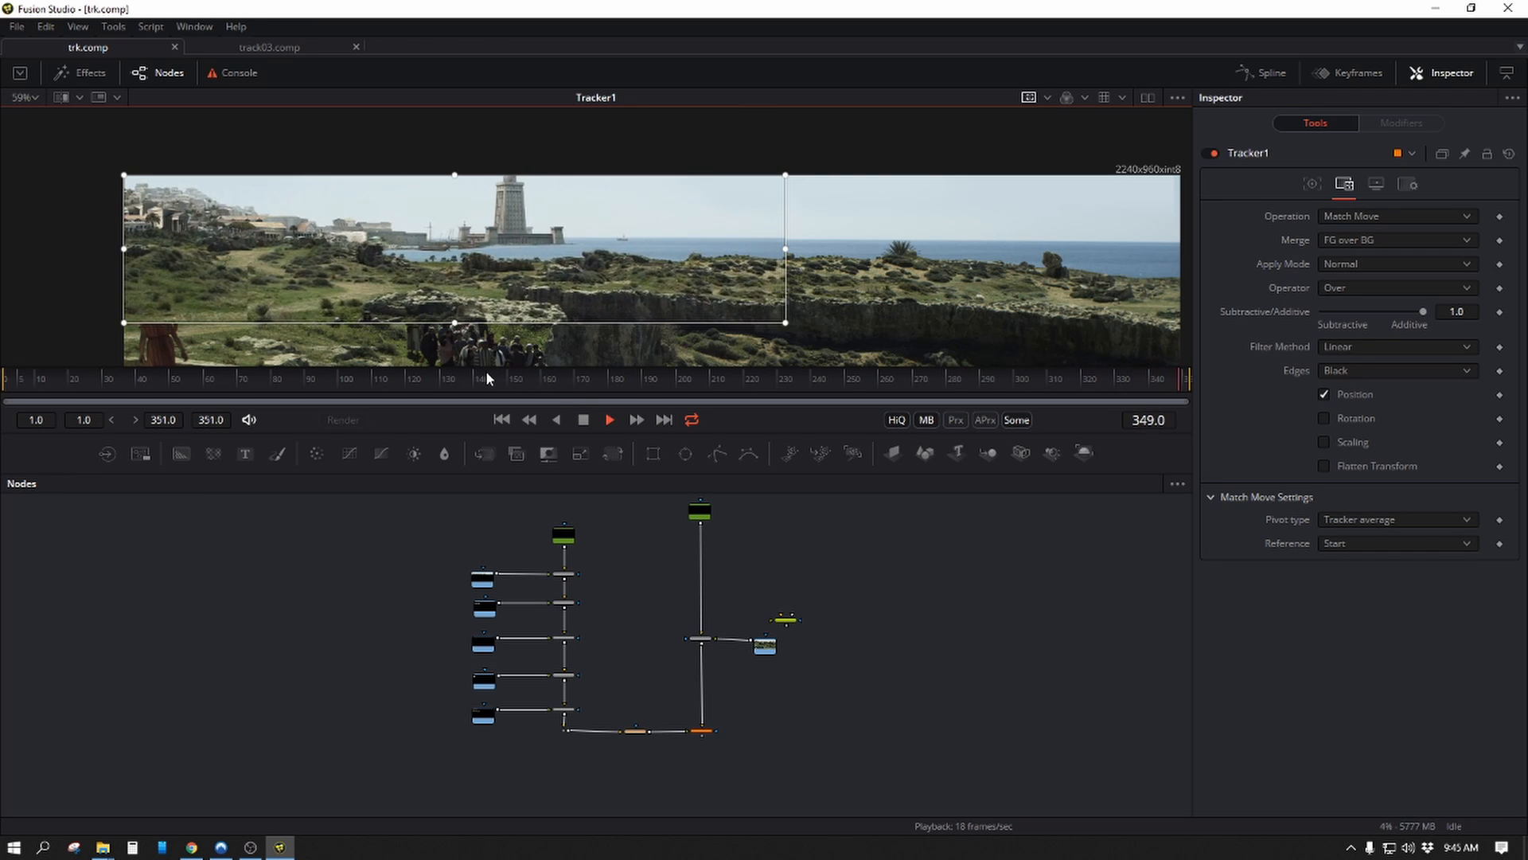
pyautogui.click(586, 422)
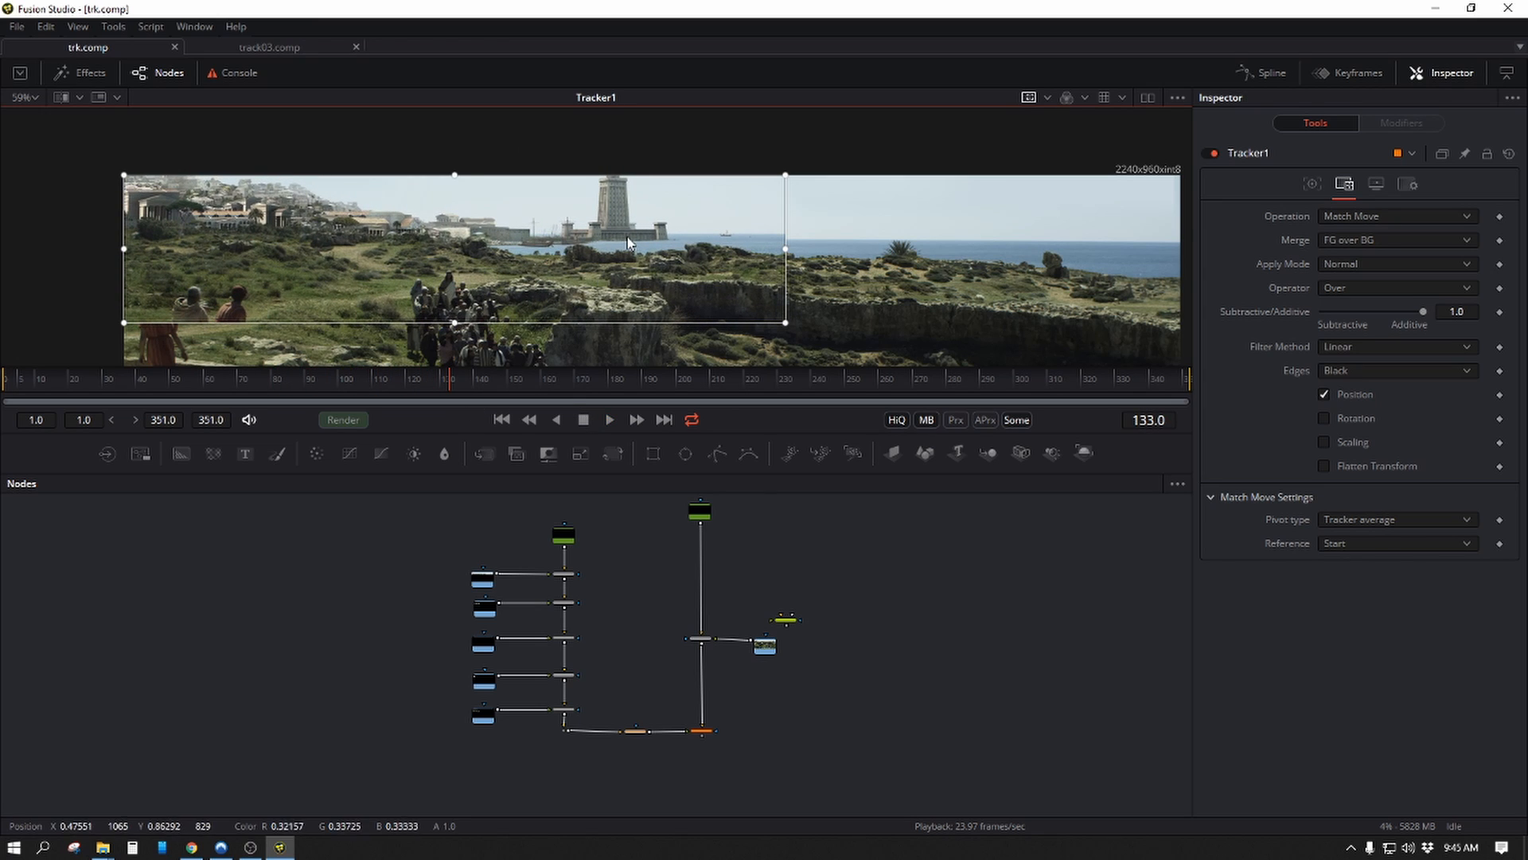
pyautogui.moveTo(457, 390); pyautogui.dragTo(132, 409)
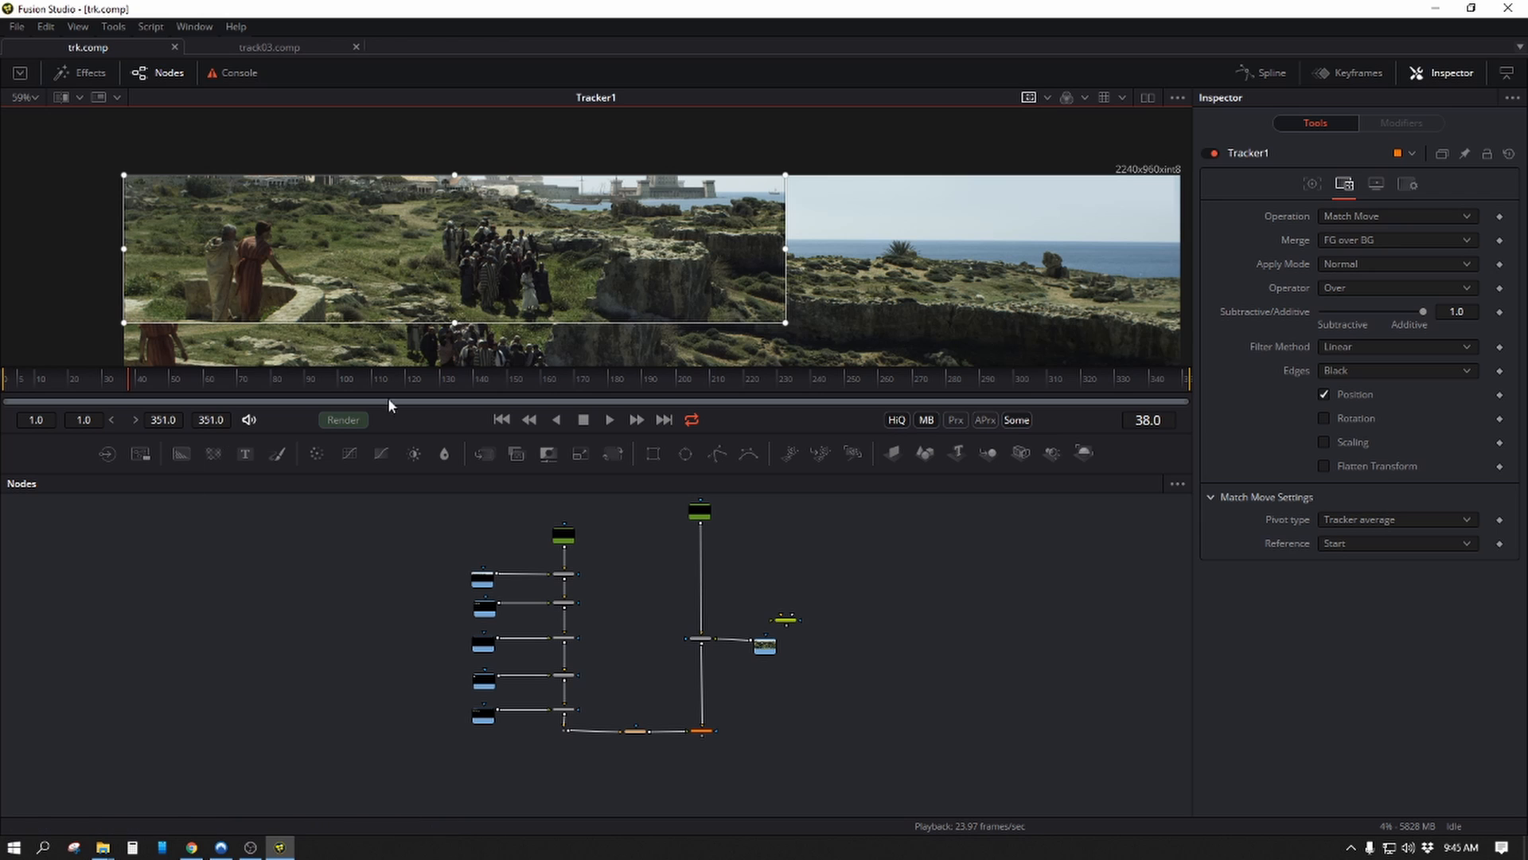
pyautogui.moveTo(139, 378)
pyautogui.mouseDown()
pyautogui.moveTo(249, 377)
pyautogui.moveTo(151, 379)
pyautogui.mouseUp()
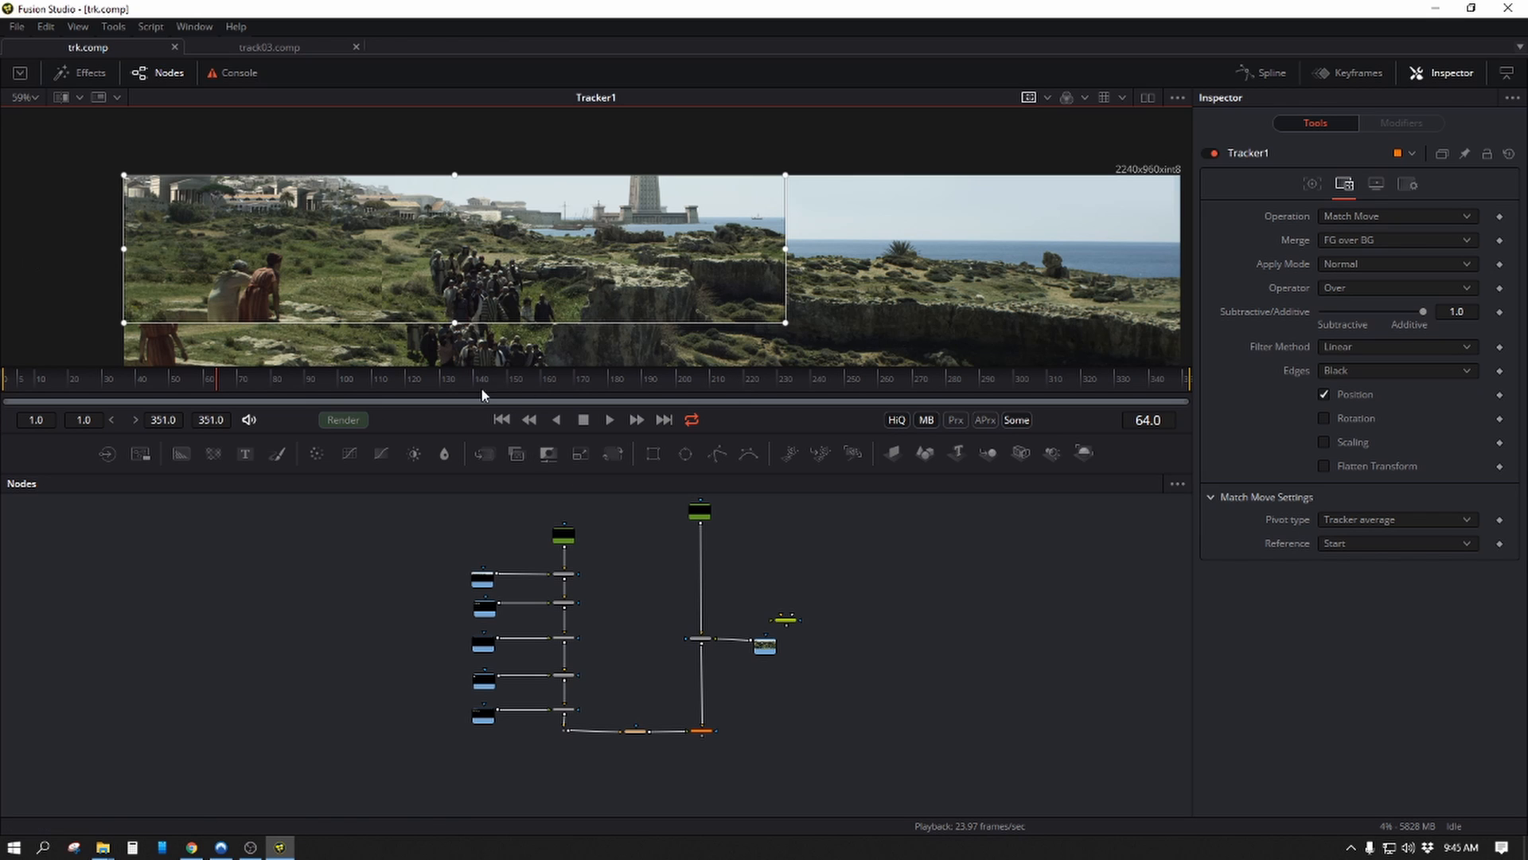
pyautogui.moveTo(456, 279); pyautogui.dragTo(468, 304)
pyautogui.moveTo(214, 378); pyautogui.dragTo(294, 379)
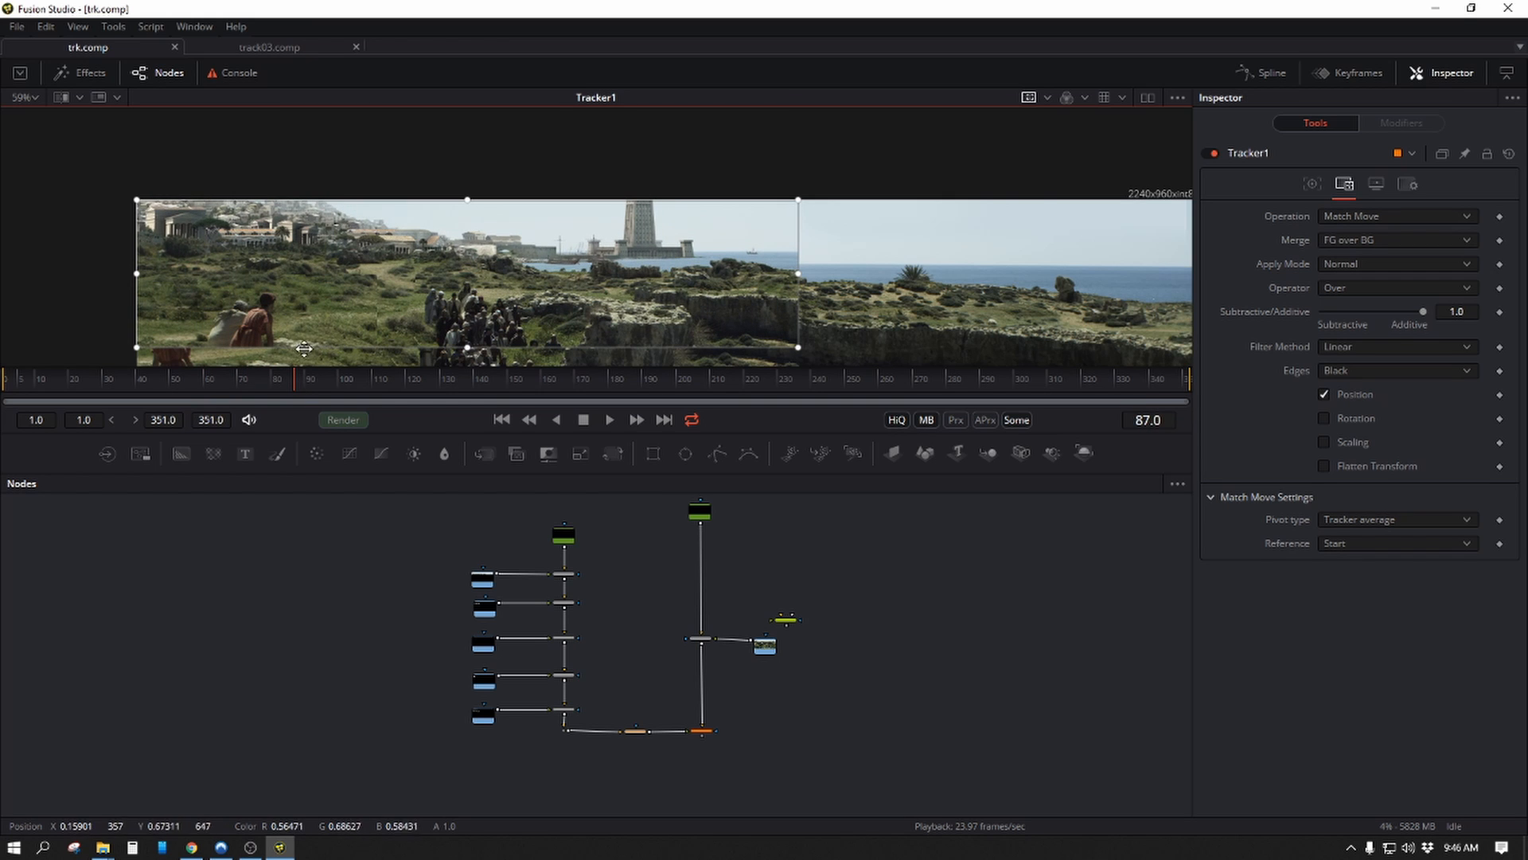
pyautogui.moveTo(295, 379); pyautogui.dragTo(499, 381)
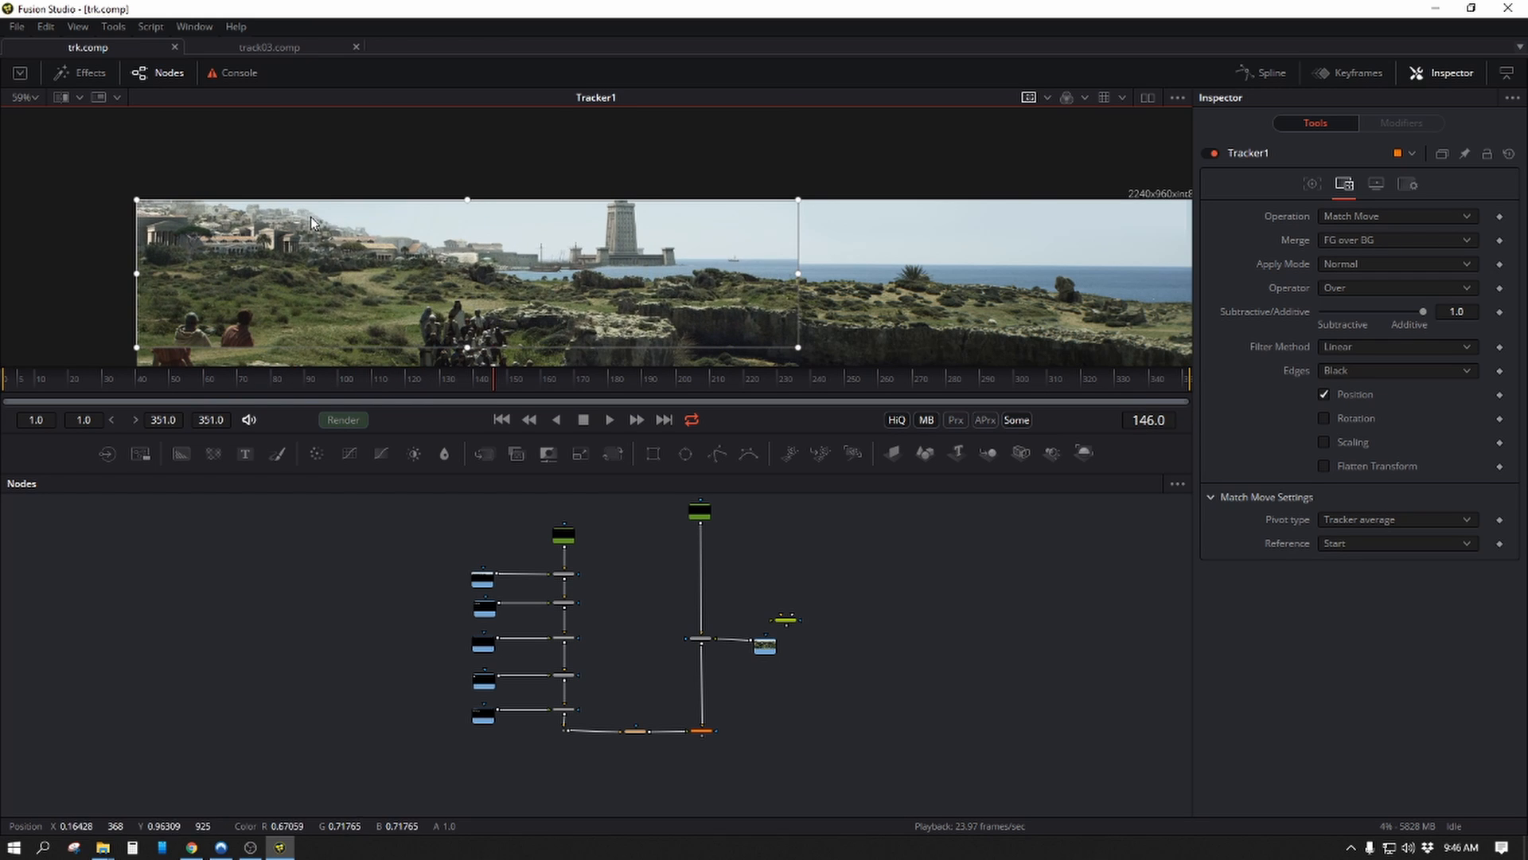
# Examine the painted hillside city and its blend with the footage up close at frame 146.
pyautogui.scroll(5, 297, 209)
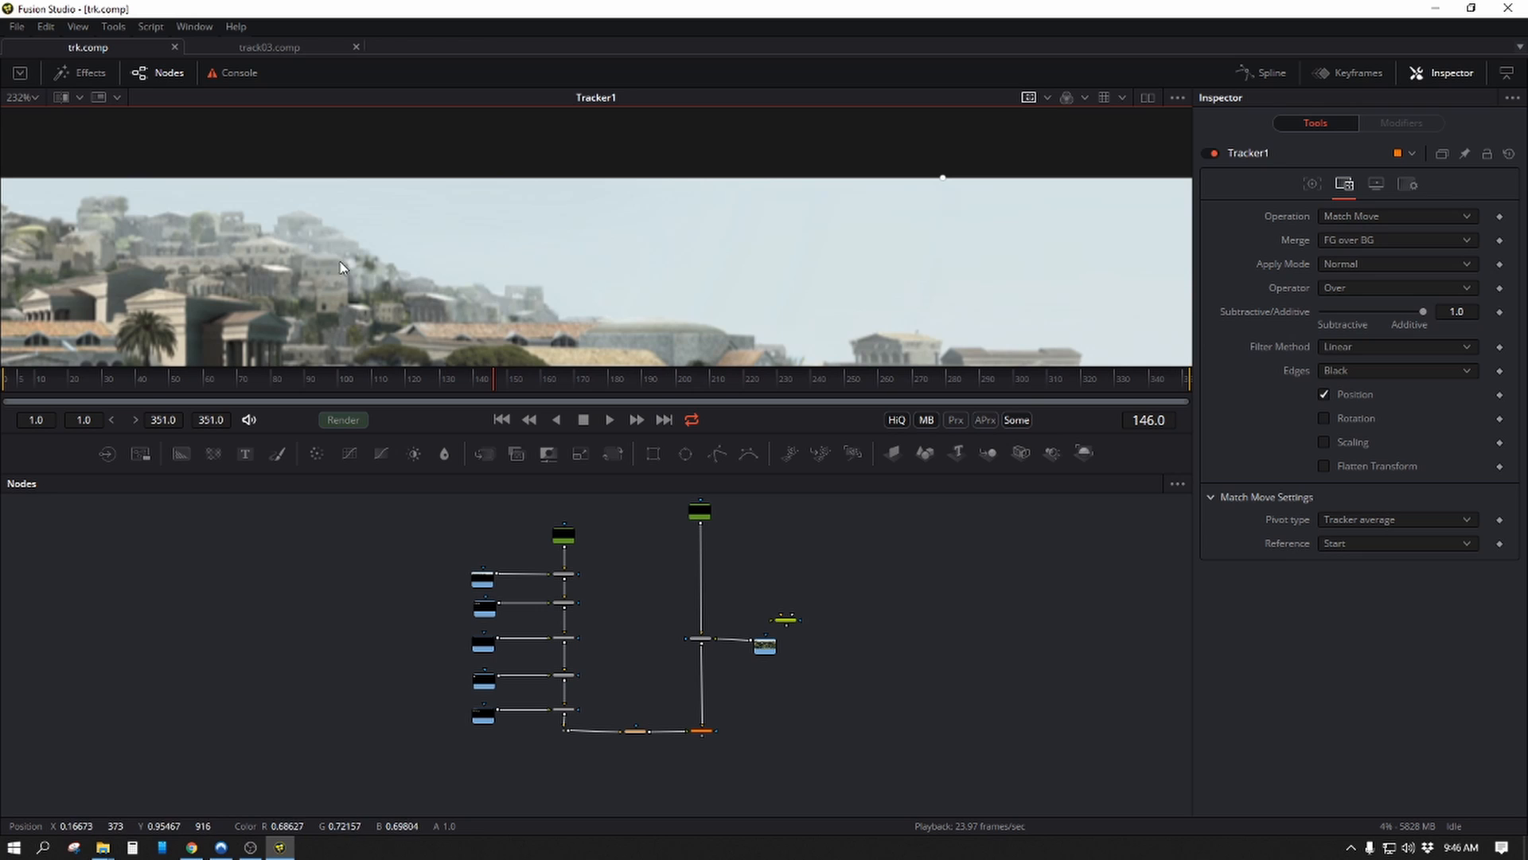
pyautogui.scroll(-4, 437, 264)
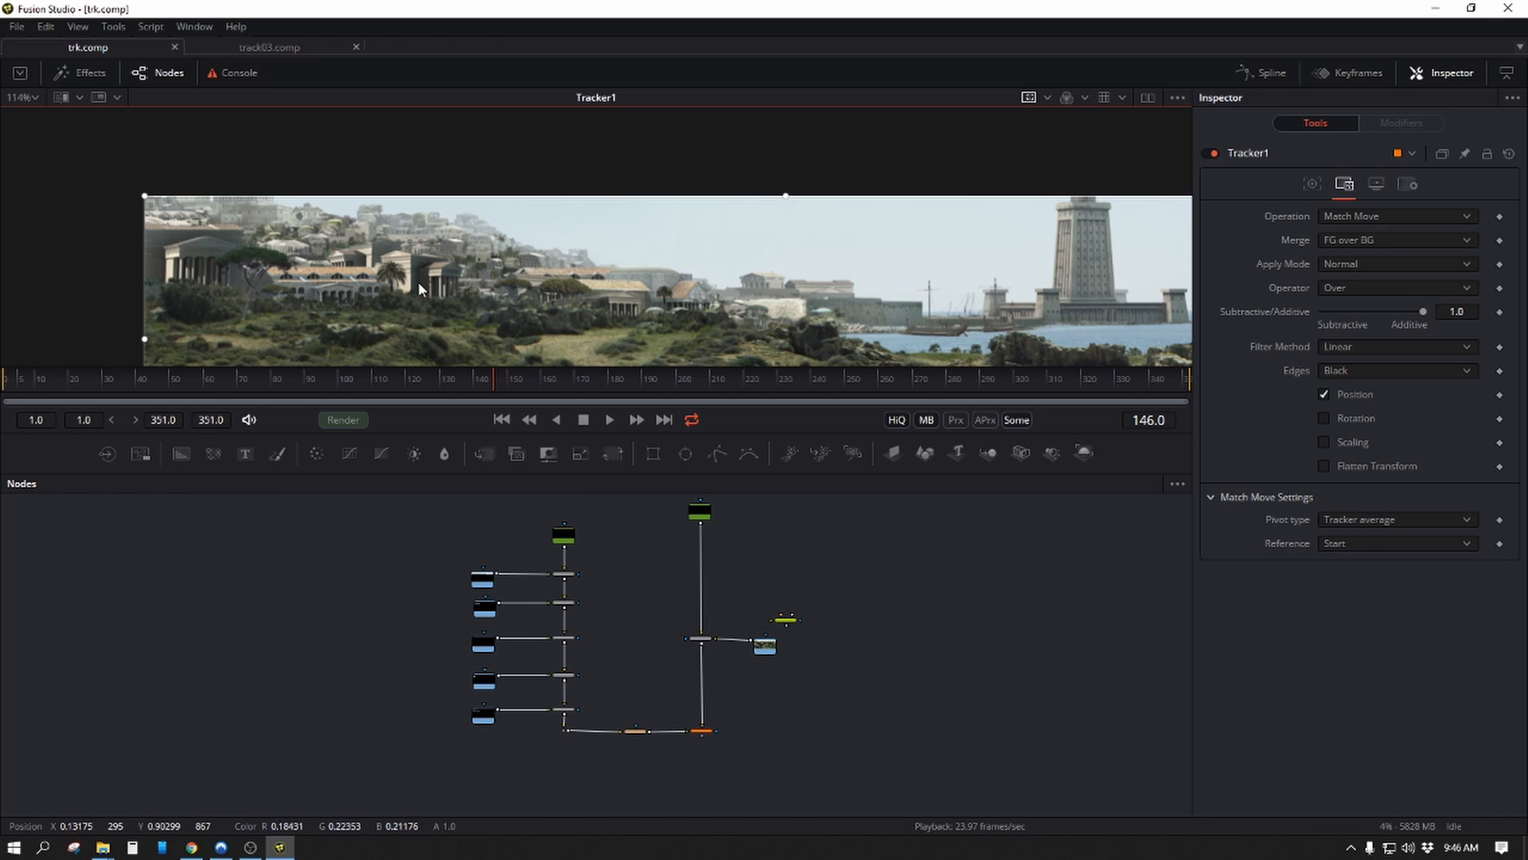
pyautogui.scroll(-5, 845, 310)
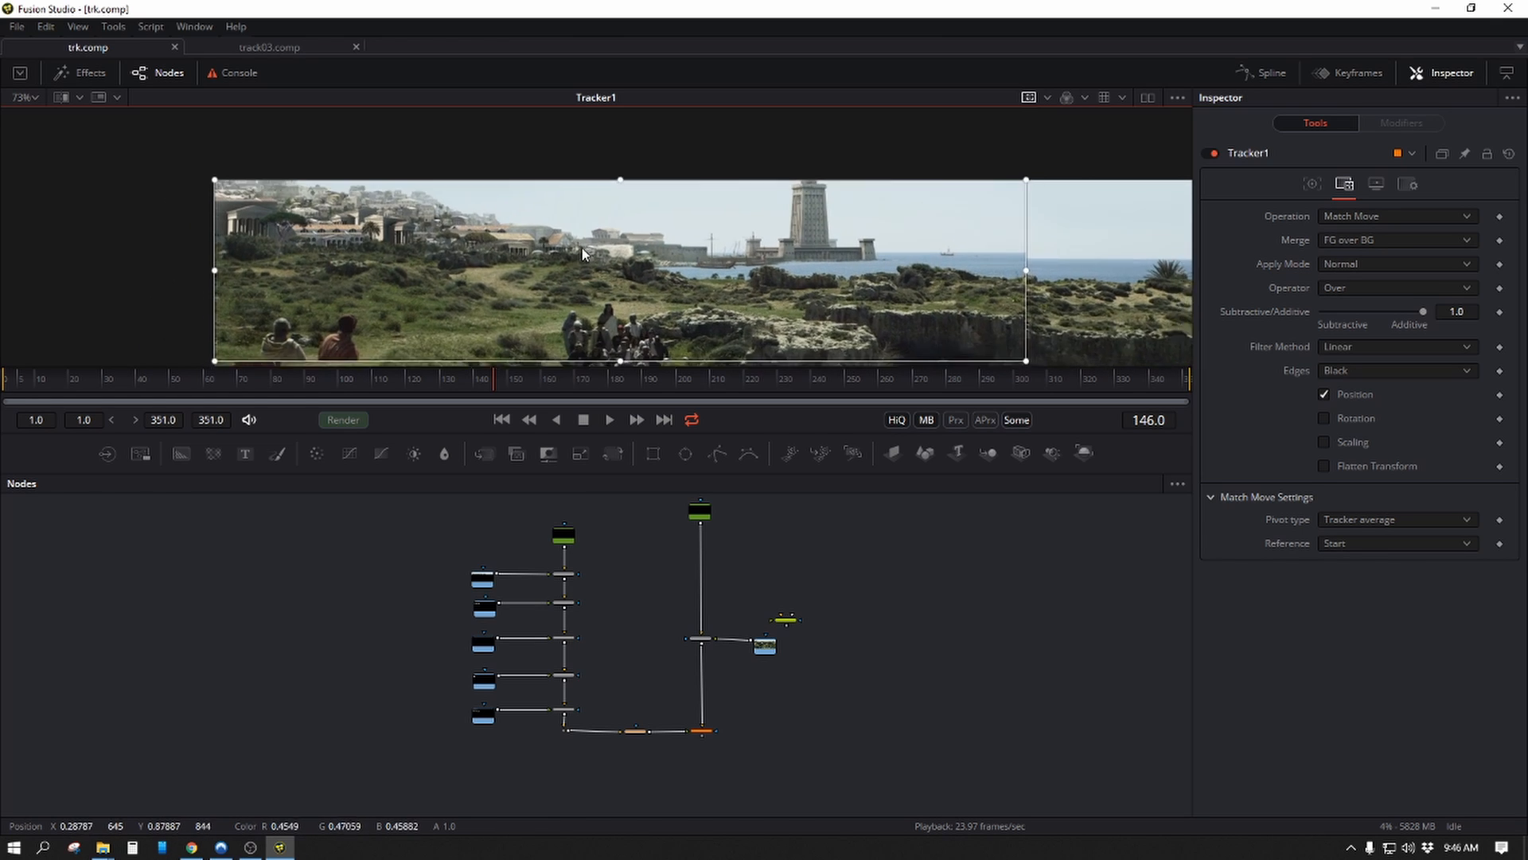
pyautogui.scroll(1, 690, 269)
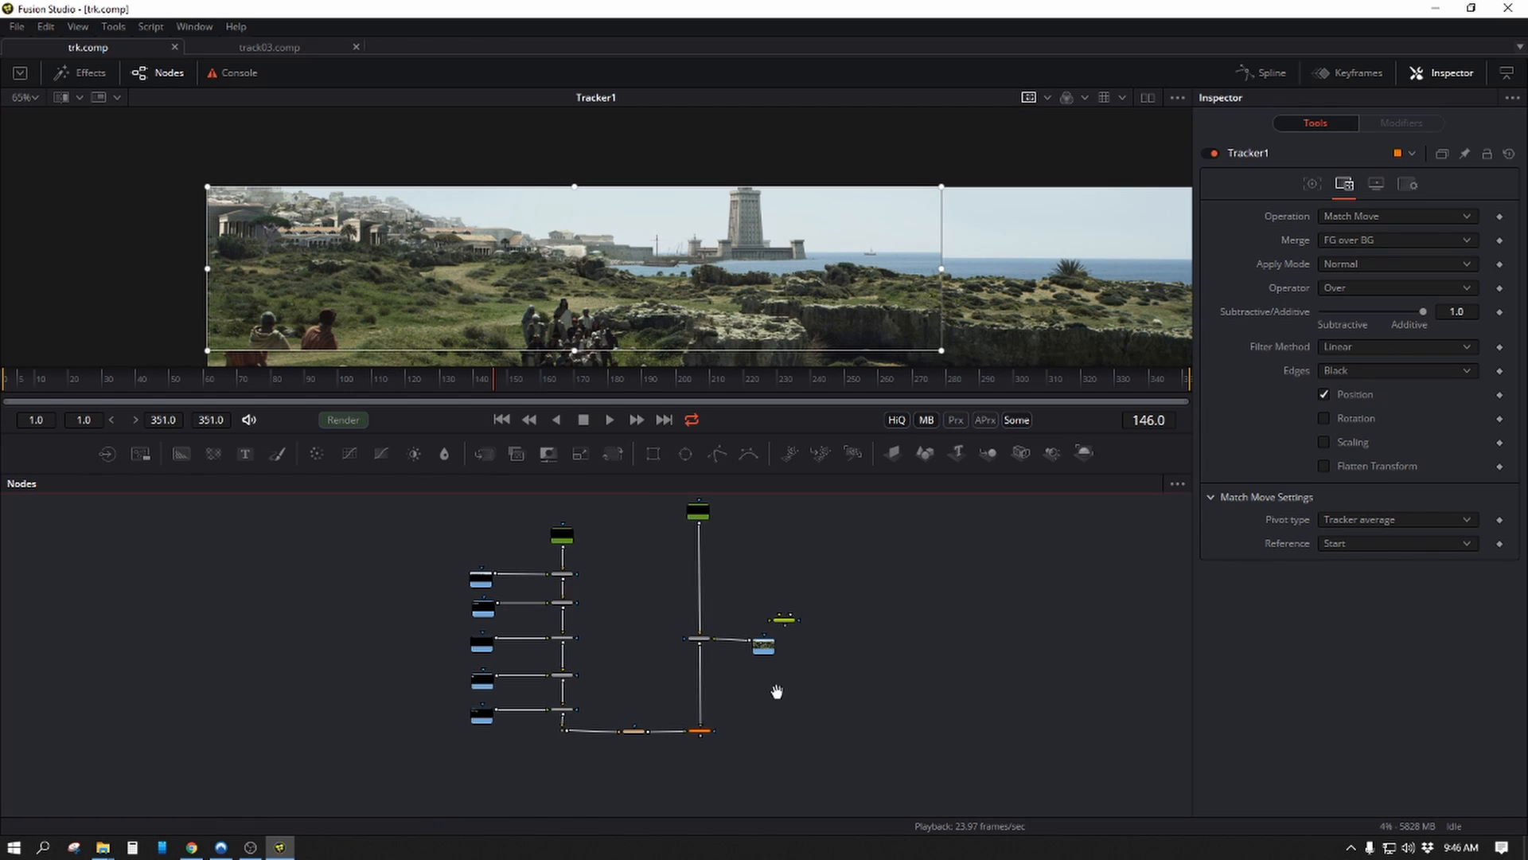
# Move the valley footage loader slightly farther from Merge1 beneath the unconnected node.
pyautogui.moveTo(774, 690); pyautogui.dragTo(619, 618)
pyautogui.moveTo(592, 567); pyautogui.dragTo(623, 565)
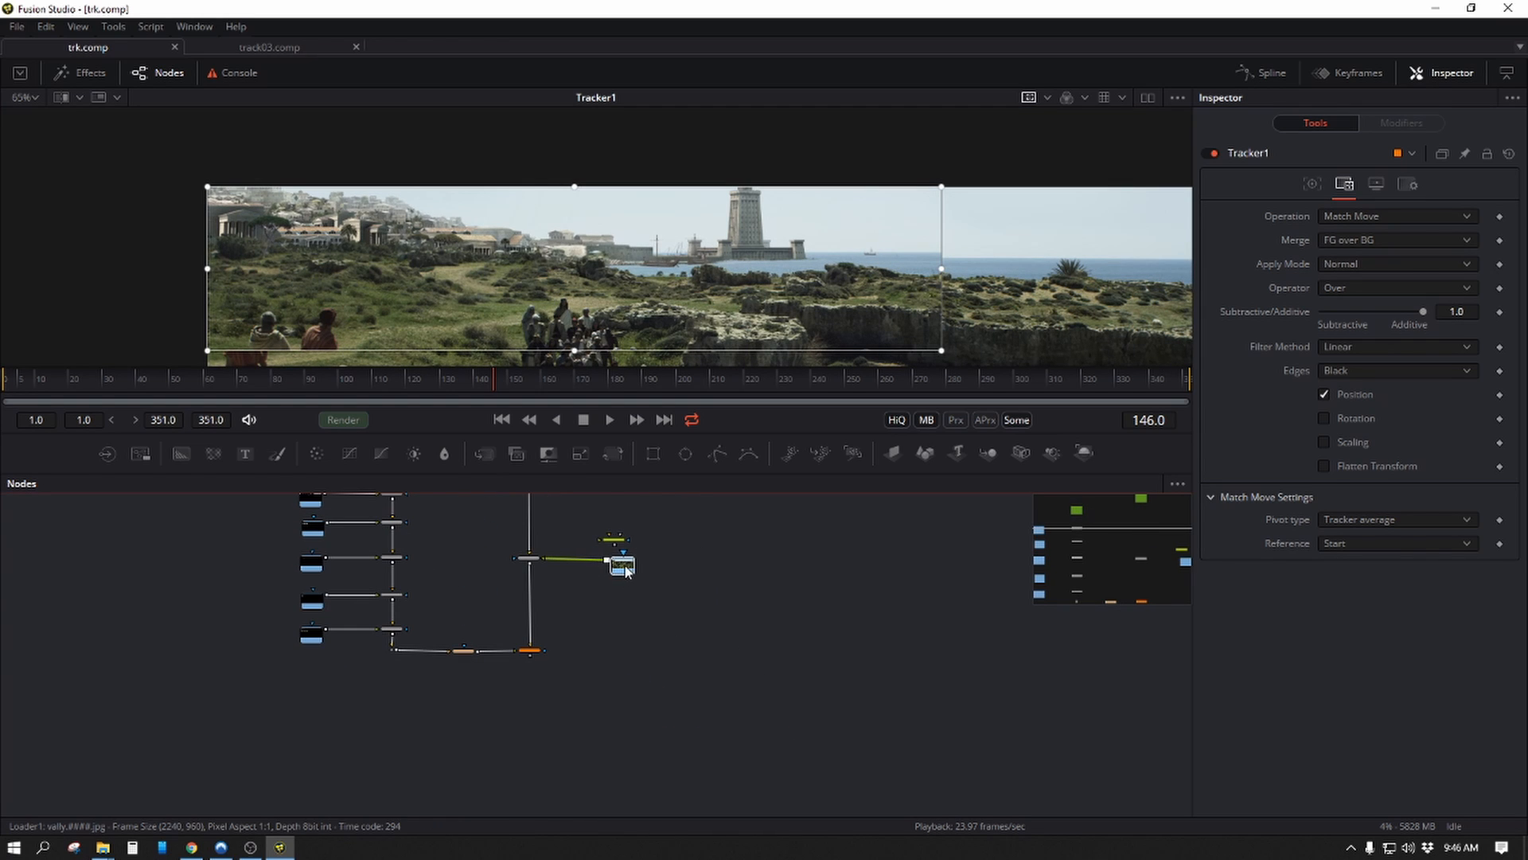
pyautogui.scroll(2, 587, 658)
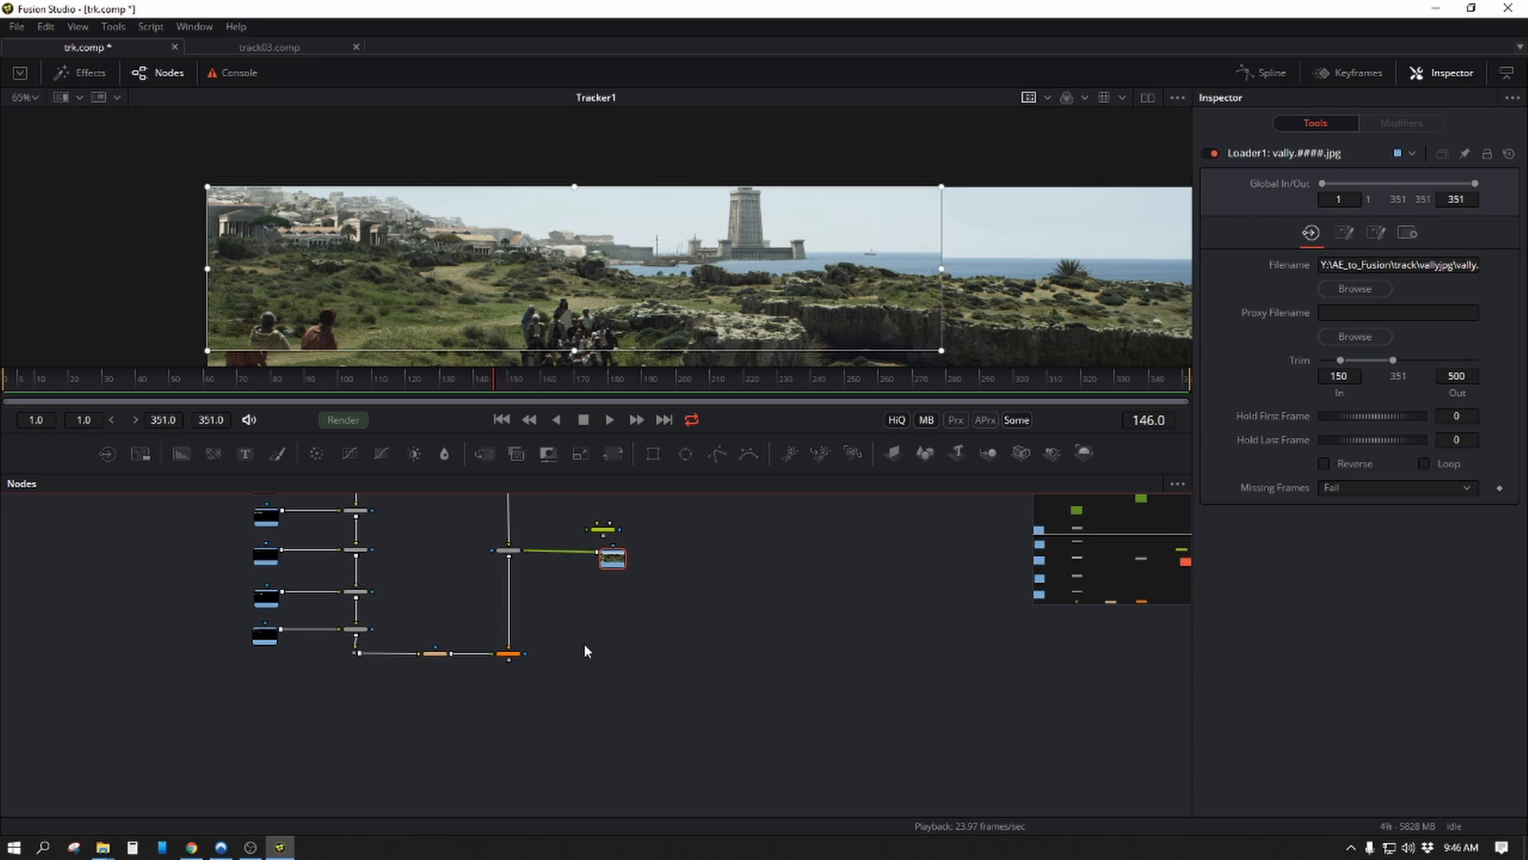
# Copy the five chained layer polygon masks from track03.comp and paste them into trk.comp below the vally loader.
pyautogui.click(597, 648)
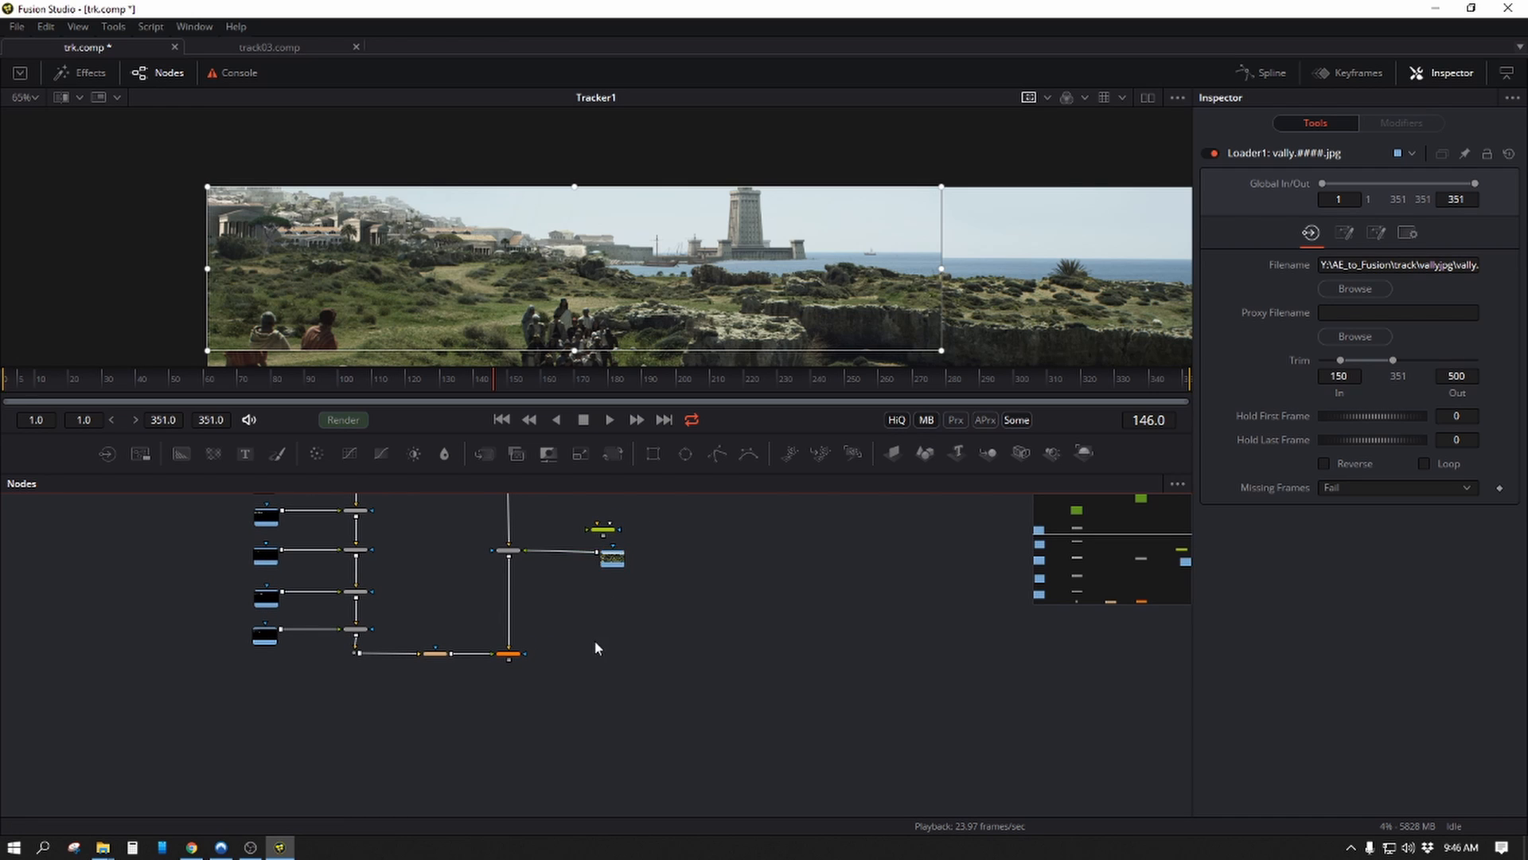
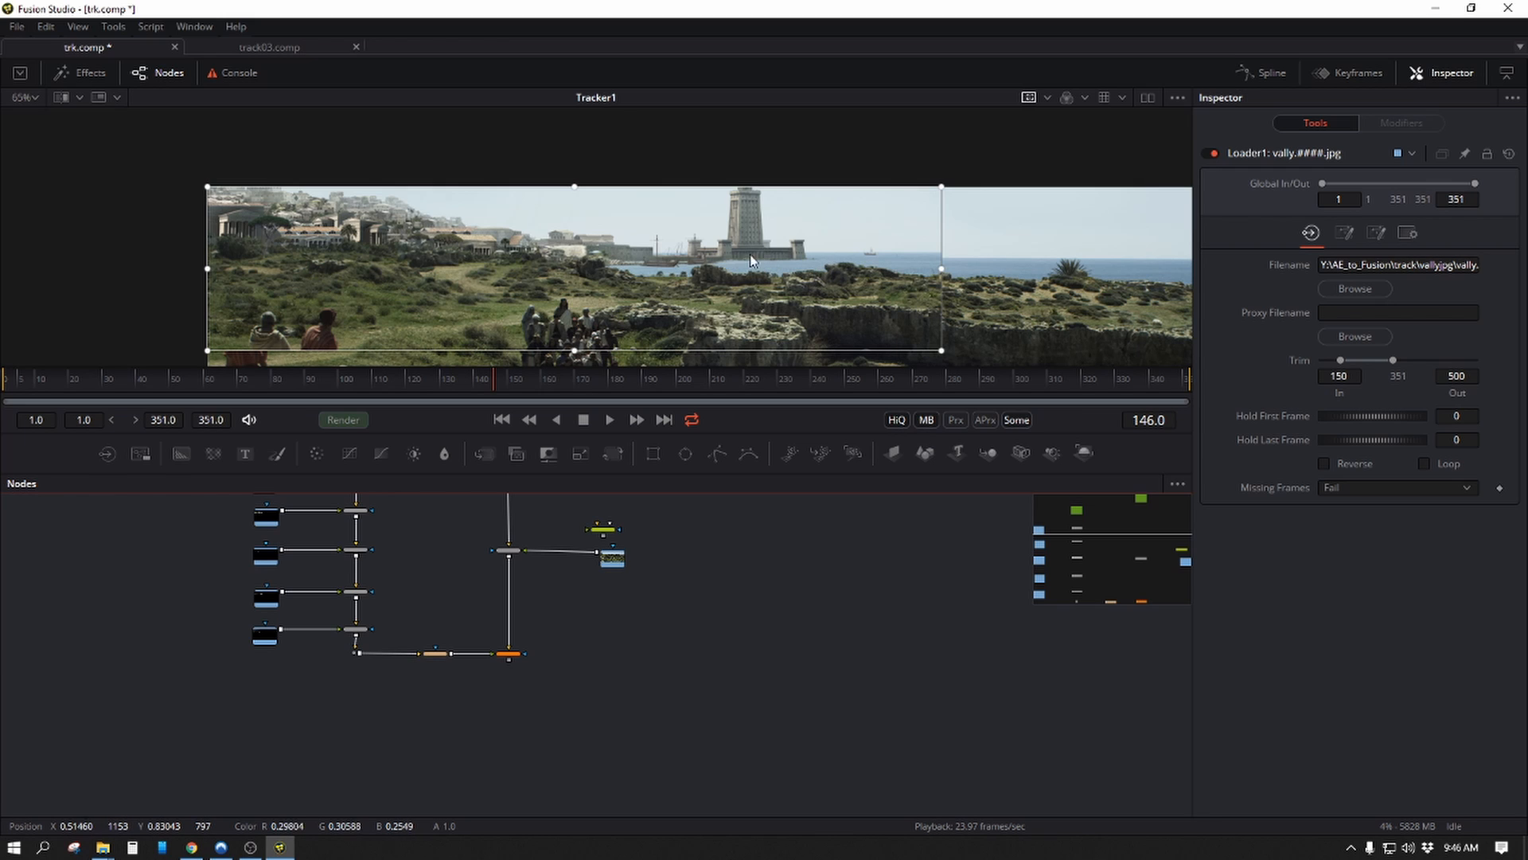
pyautogui.click(271, 49)
pyautogui.scroll(3, 641, 483)
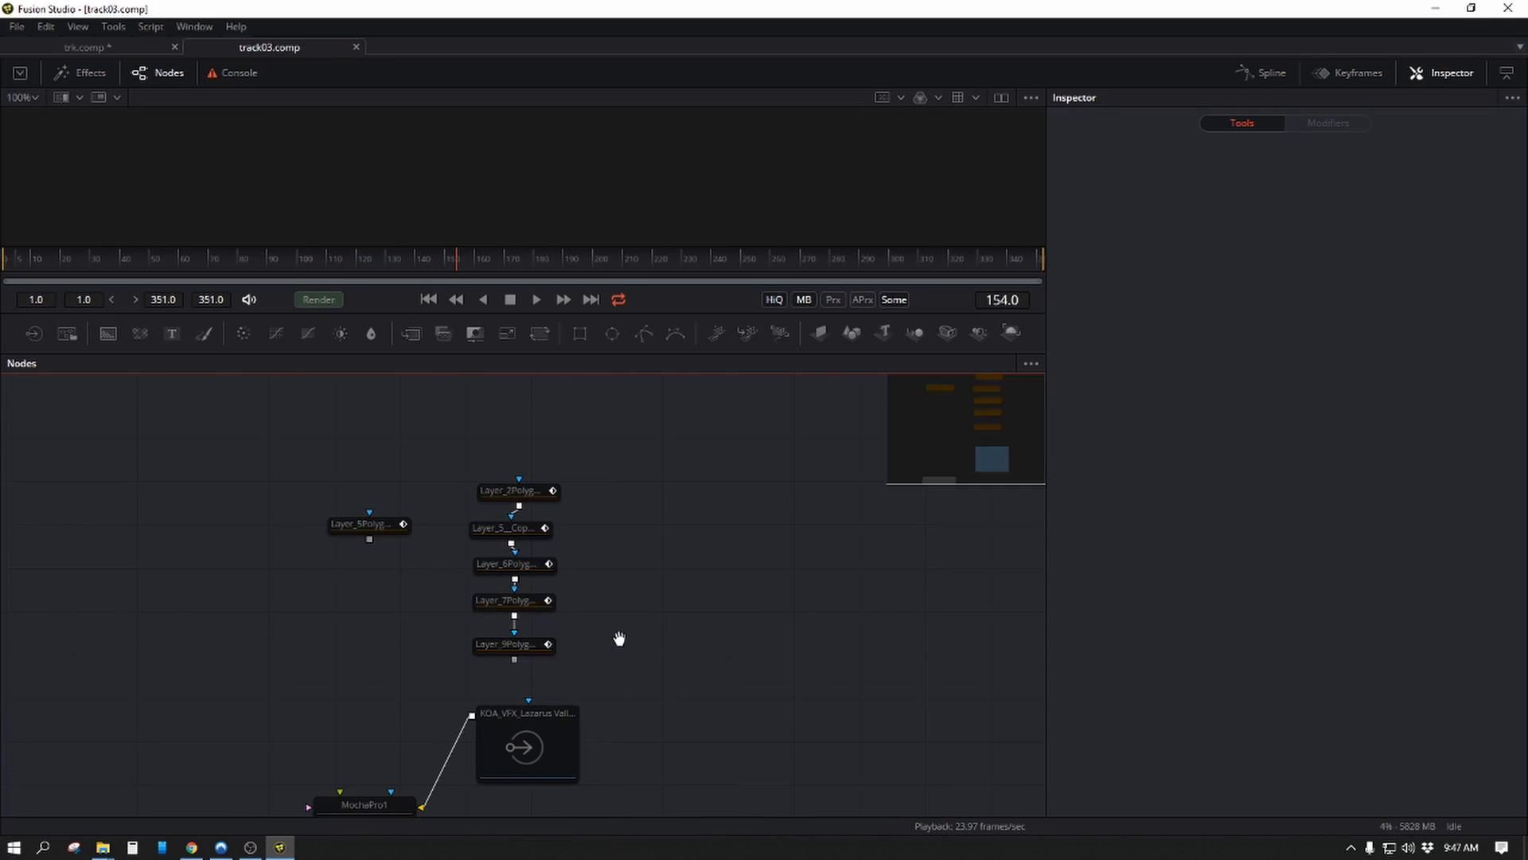
pyautogui.moveTo(630, 467); pyautogui.dragTo(465, 675)
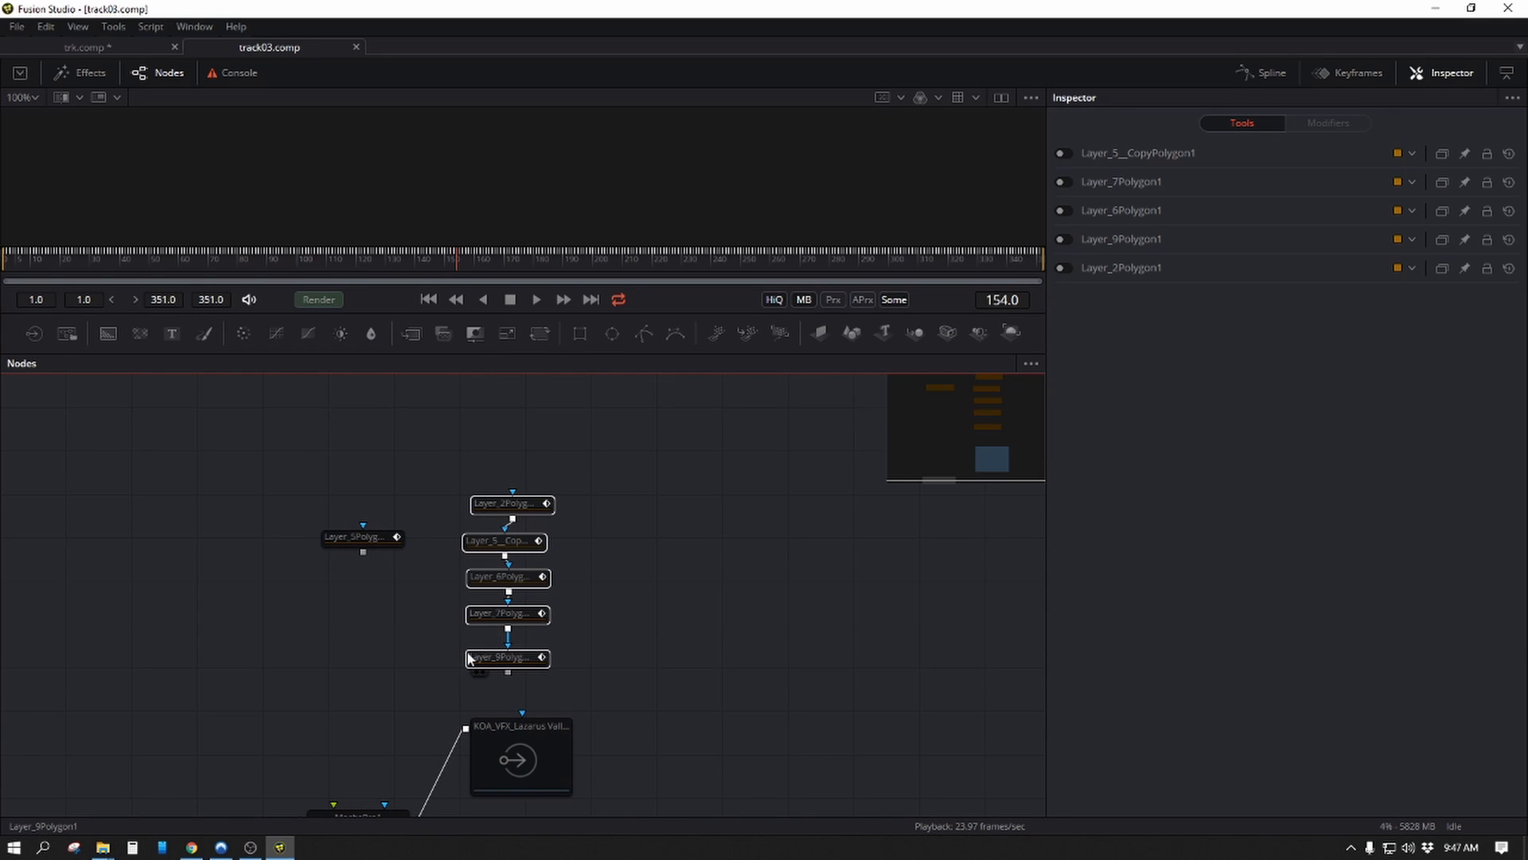
pyautogui.click(86, 46)
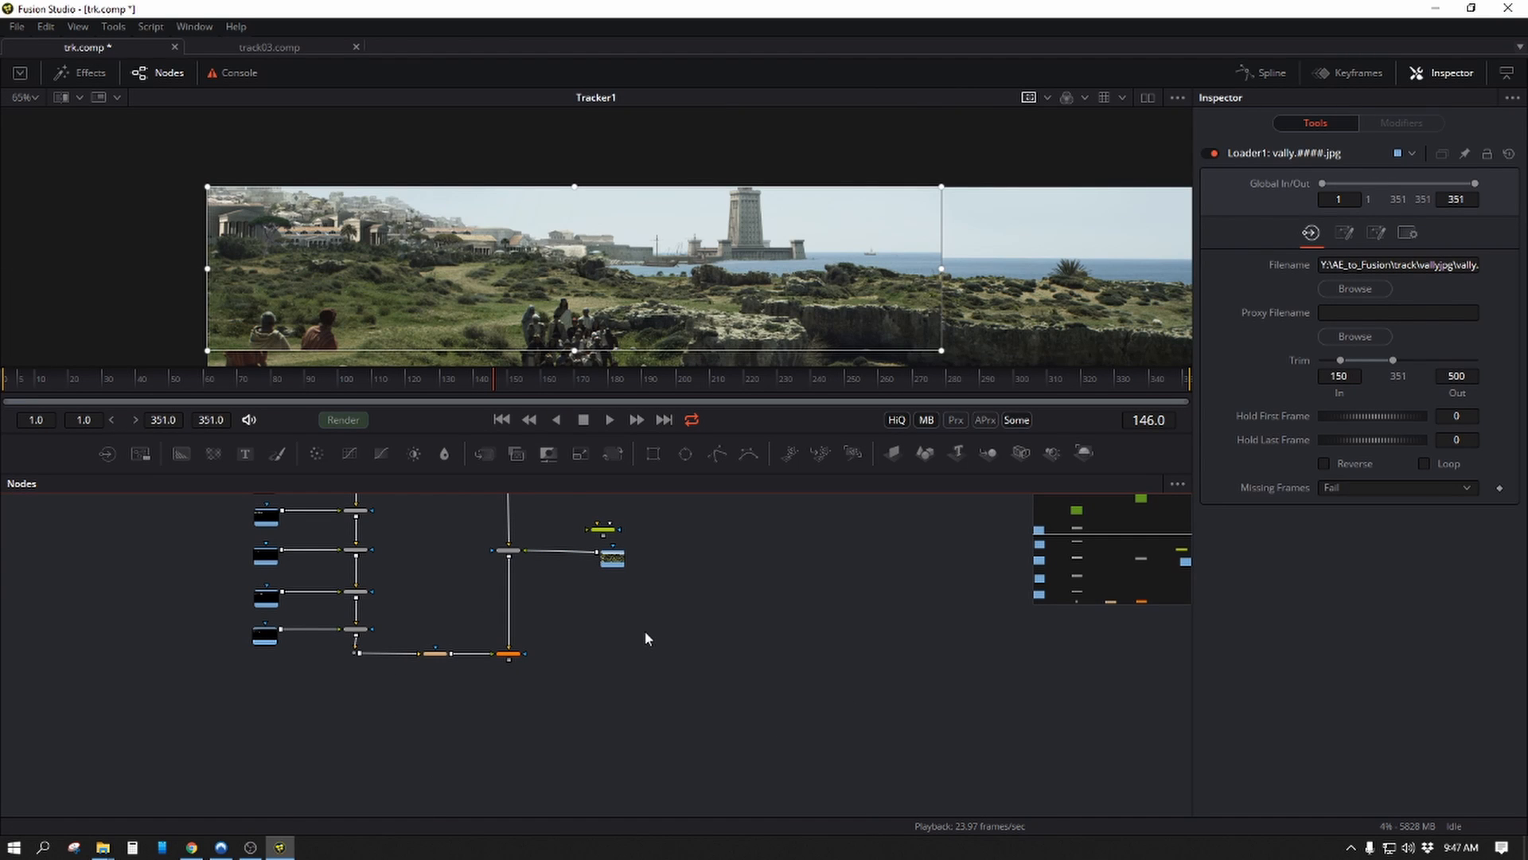
pyautogui.hotkey('ctrl', 'v')
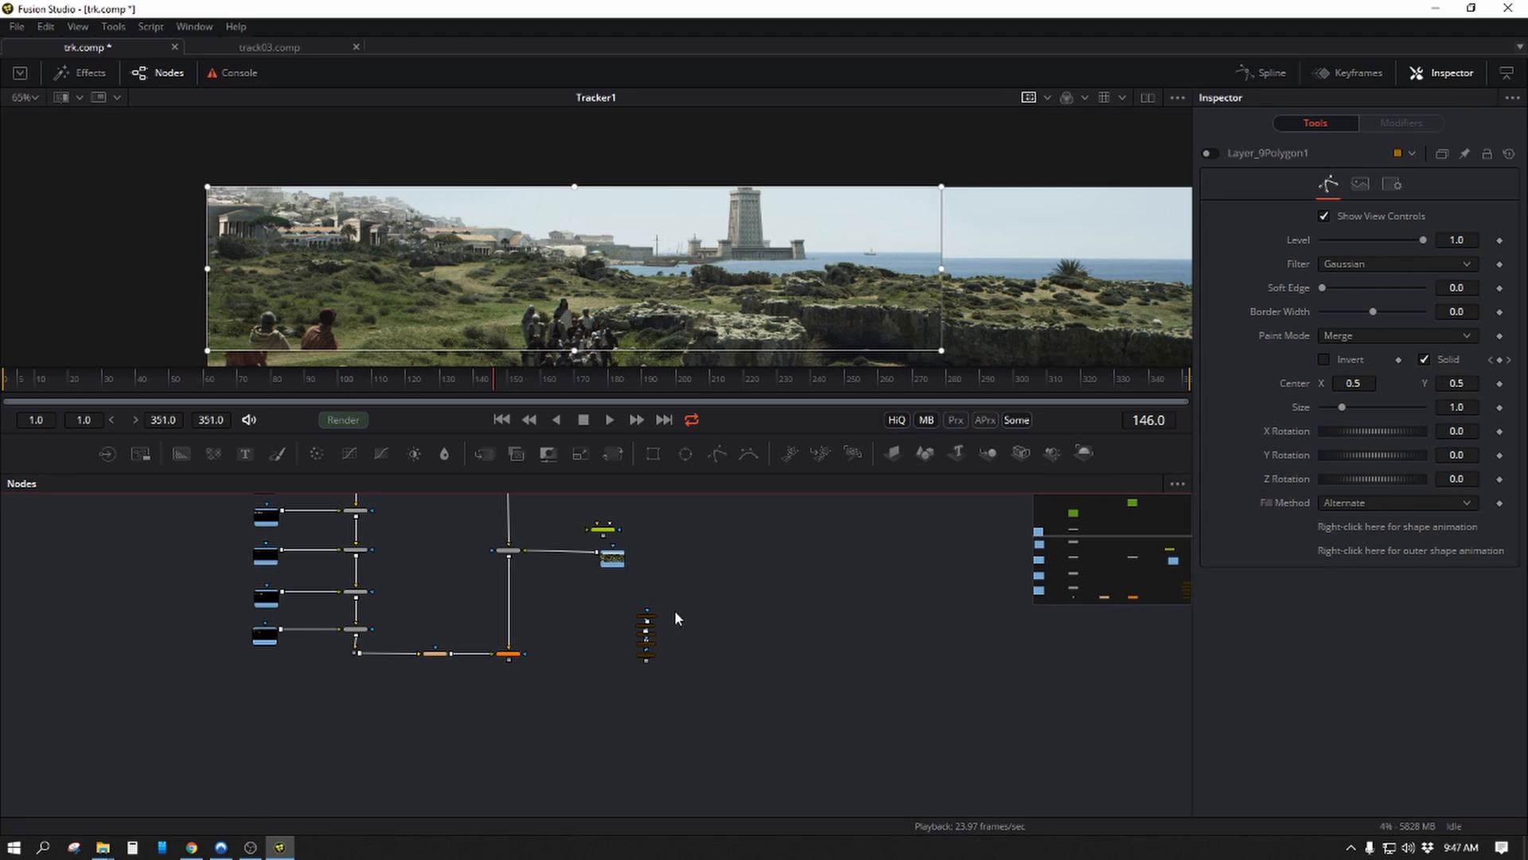
# Inspect the outlines of the five pasted polygon masks over the footage and check the loader holding the fg layer.
pyautogui.scroll(3, 675, 609)
pyautogui.moveTo(741, 598); pyautogui.dragTo(585, 699)
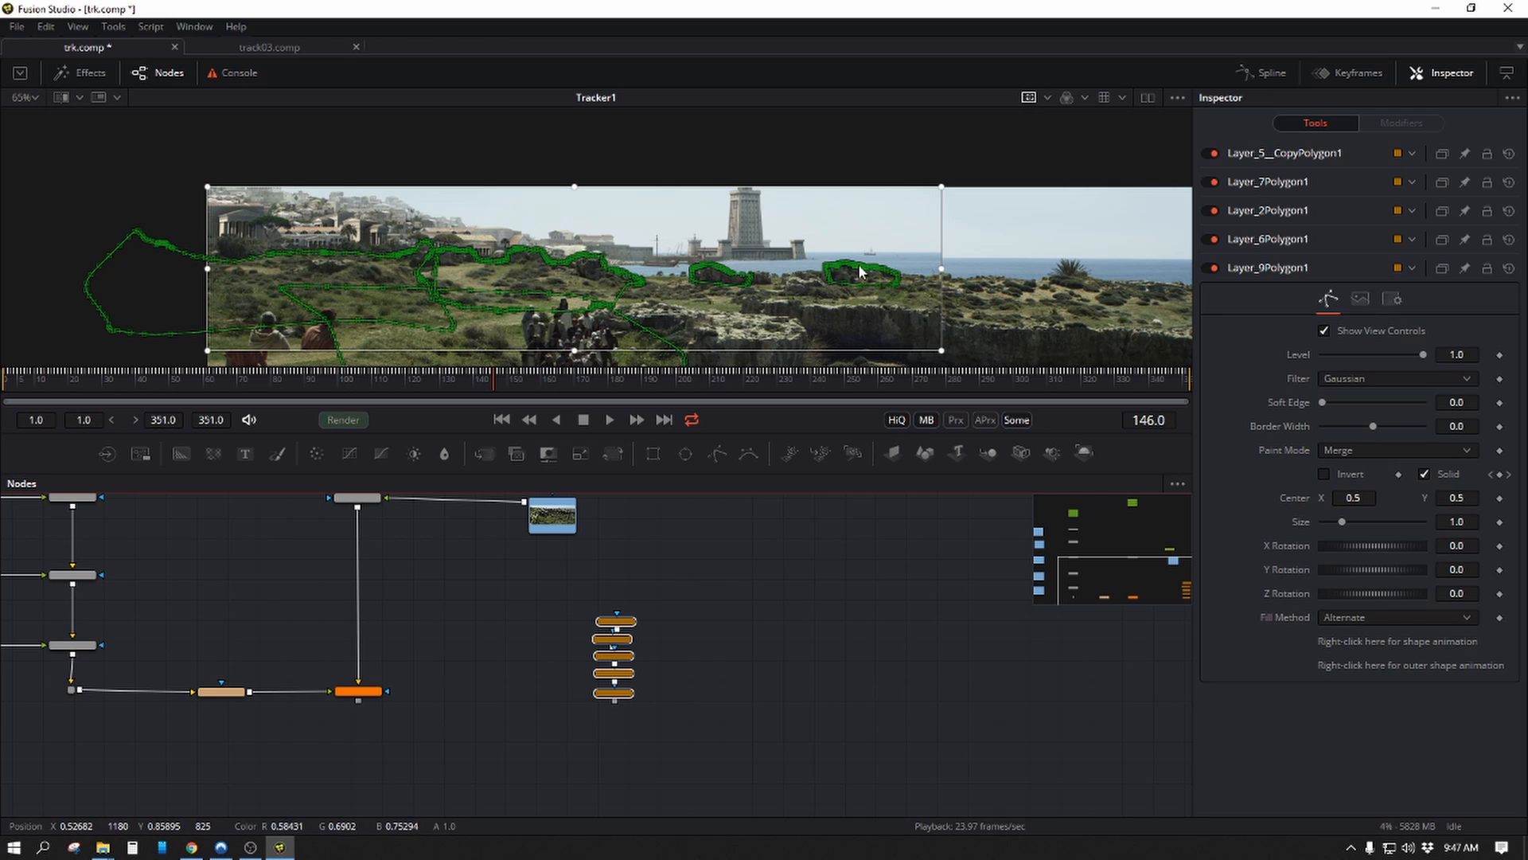
pyautogui.scroll(-3, 812, 669)
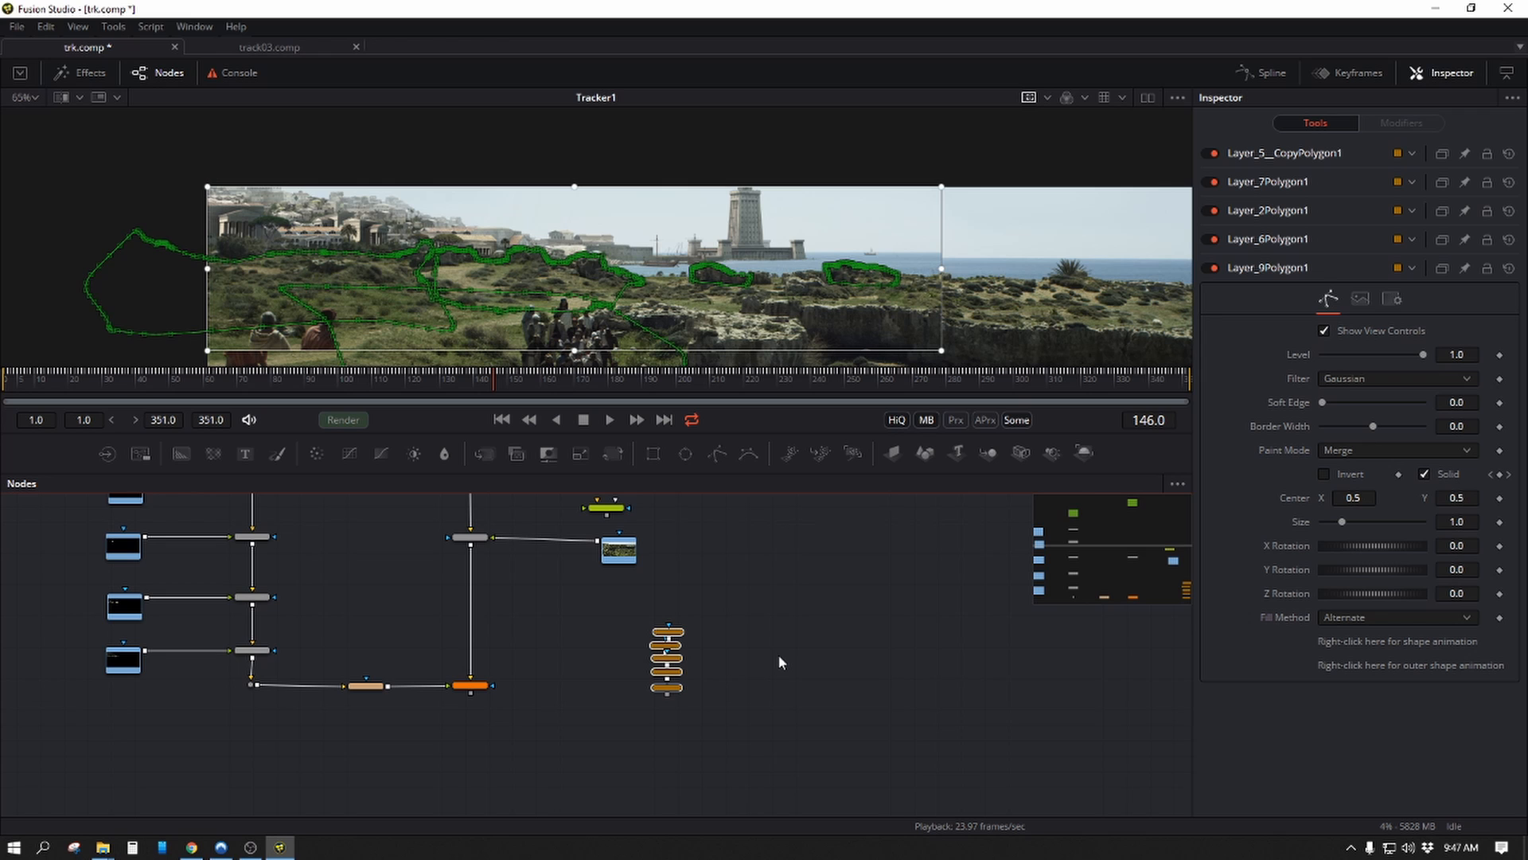
pyautogui.scroll(5, 780, 629)
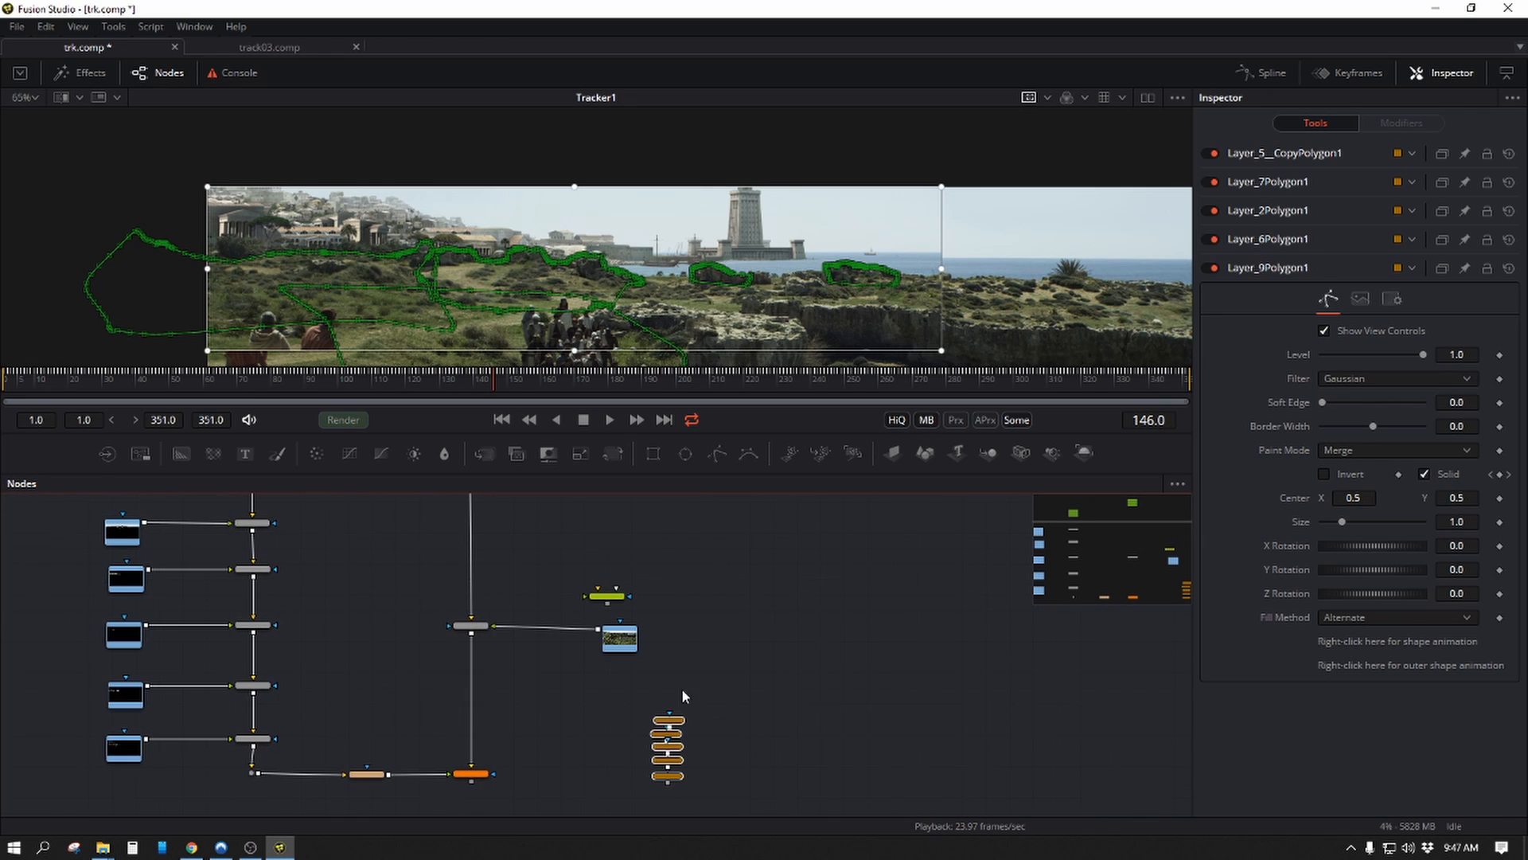
pyautogui.click(117, 746)
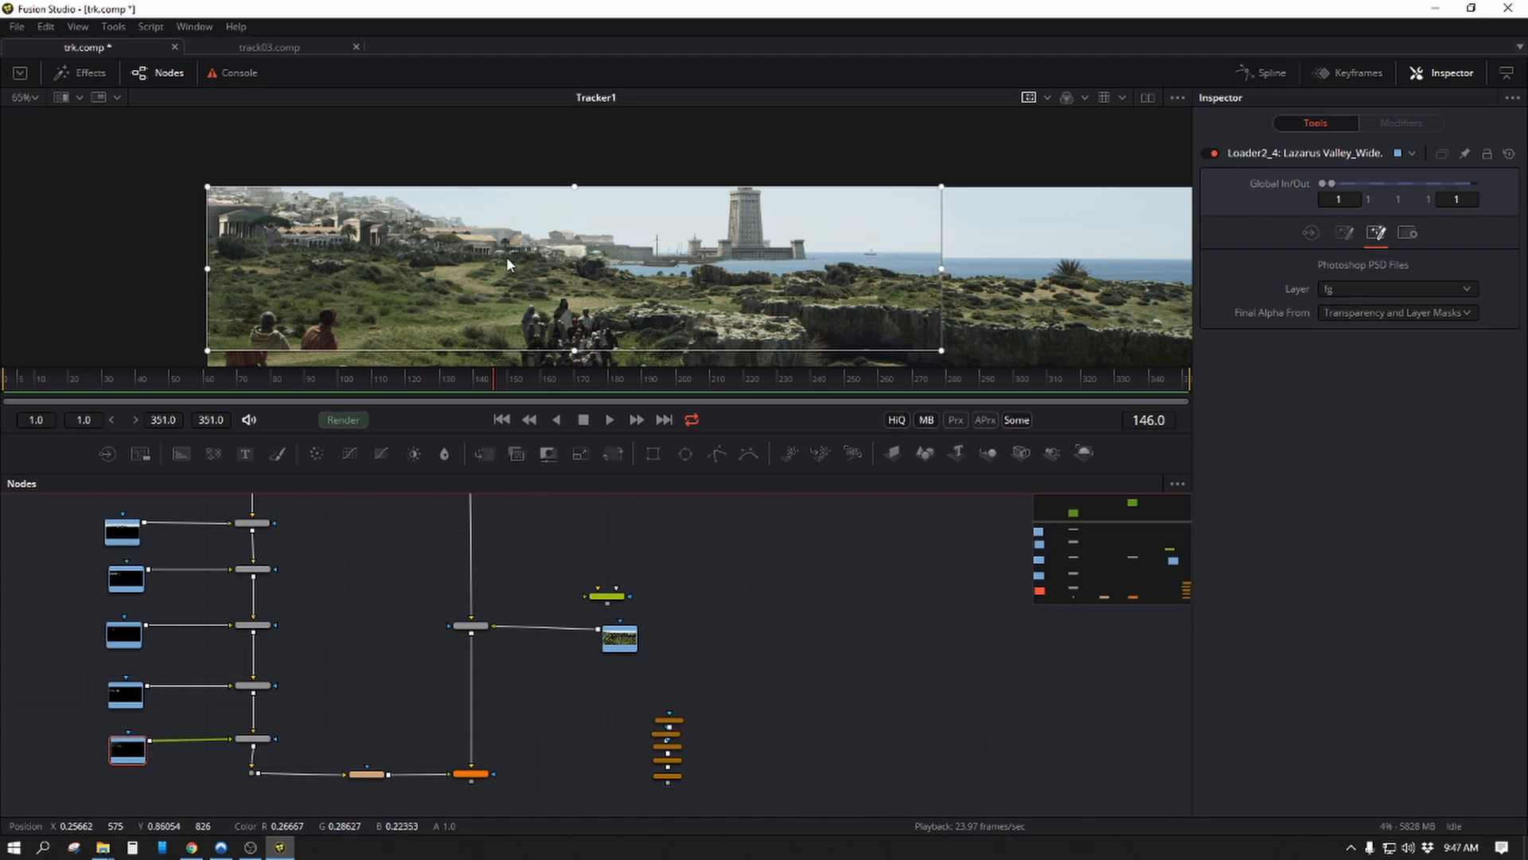
pyautogui.moveTo(762, 715); pyautogui.dragTo(787, 591)
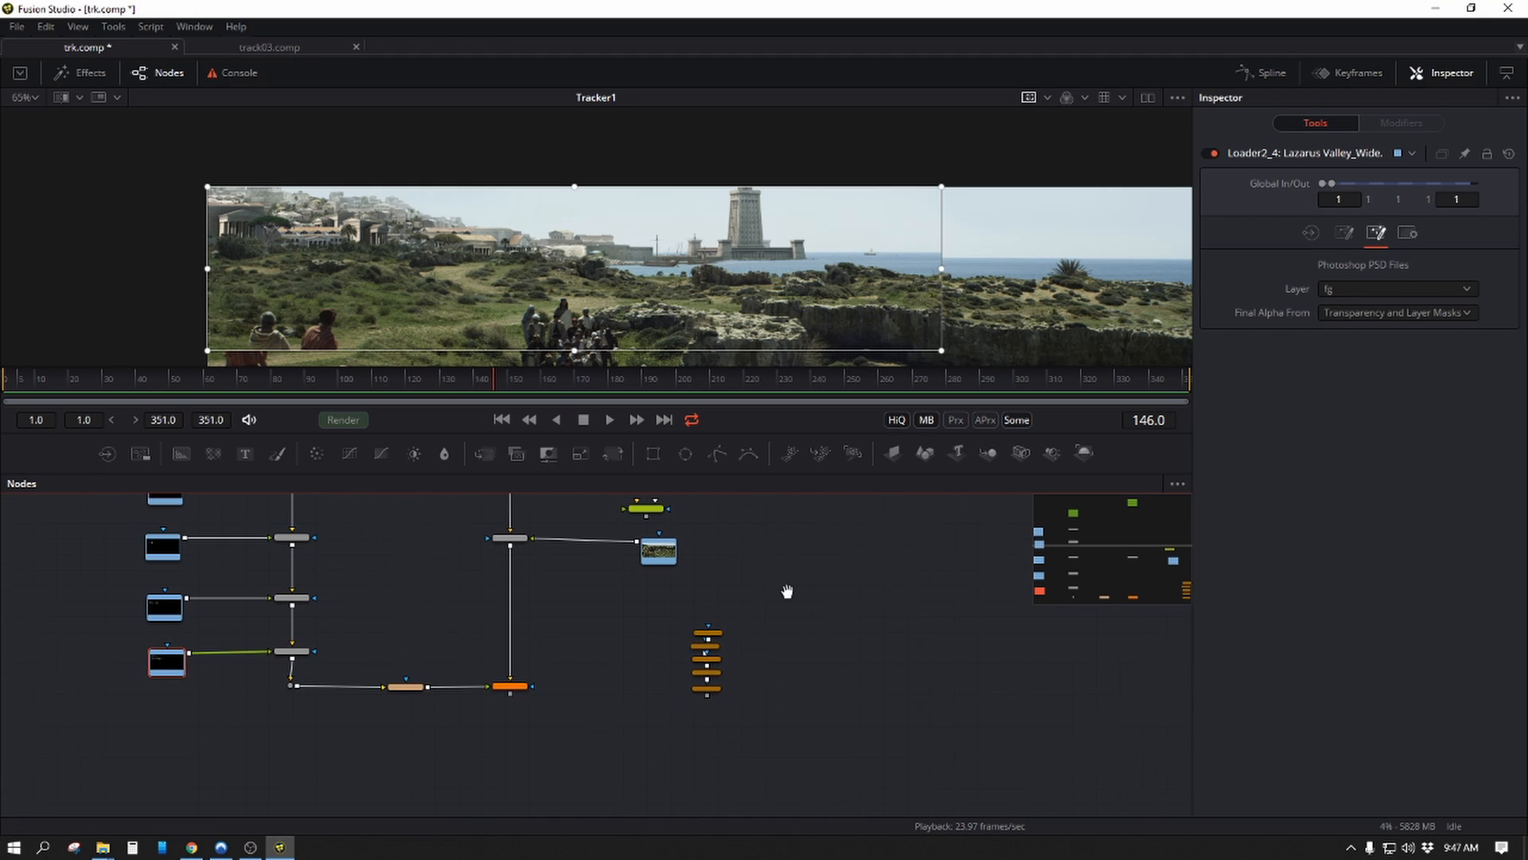
pyautogui.scroll(3, 751, 613)
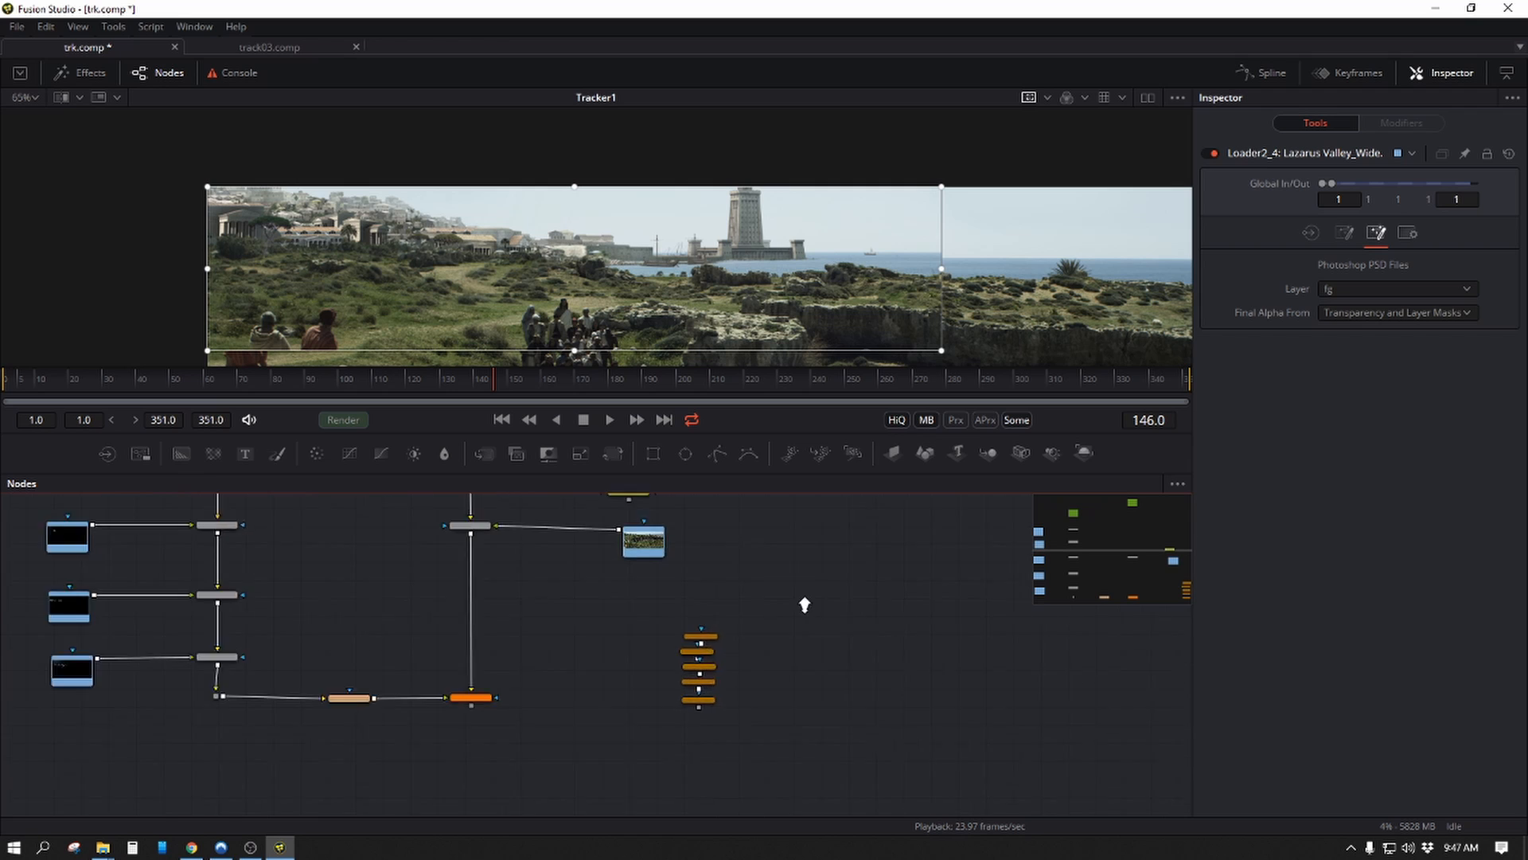
# Reposition the upper polygon nodes in the pasted chain and view the combined matte at Layer_9Polygon1.
pyautogui.moveTo(699, 641)
pyautogui.mouseDown()
pyautogui.moveTo(702, 587)
pyautogui.moveTo(697, 640)
pyautogui.mouseUp()
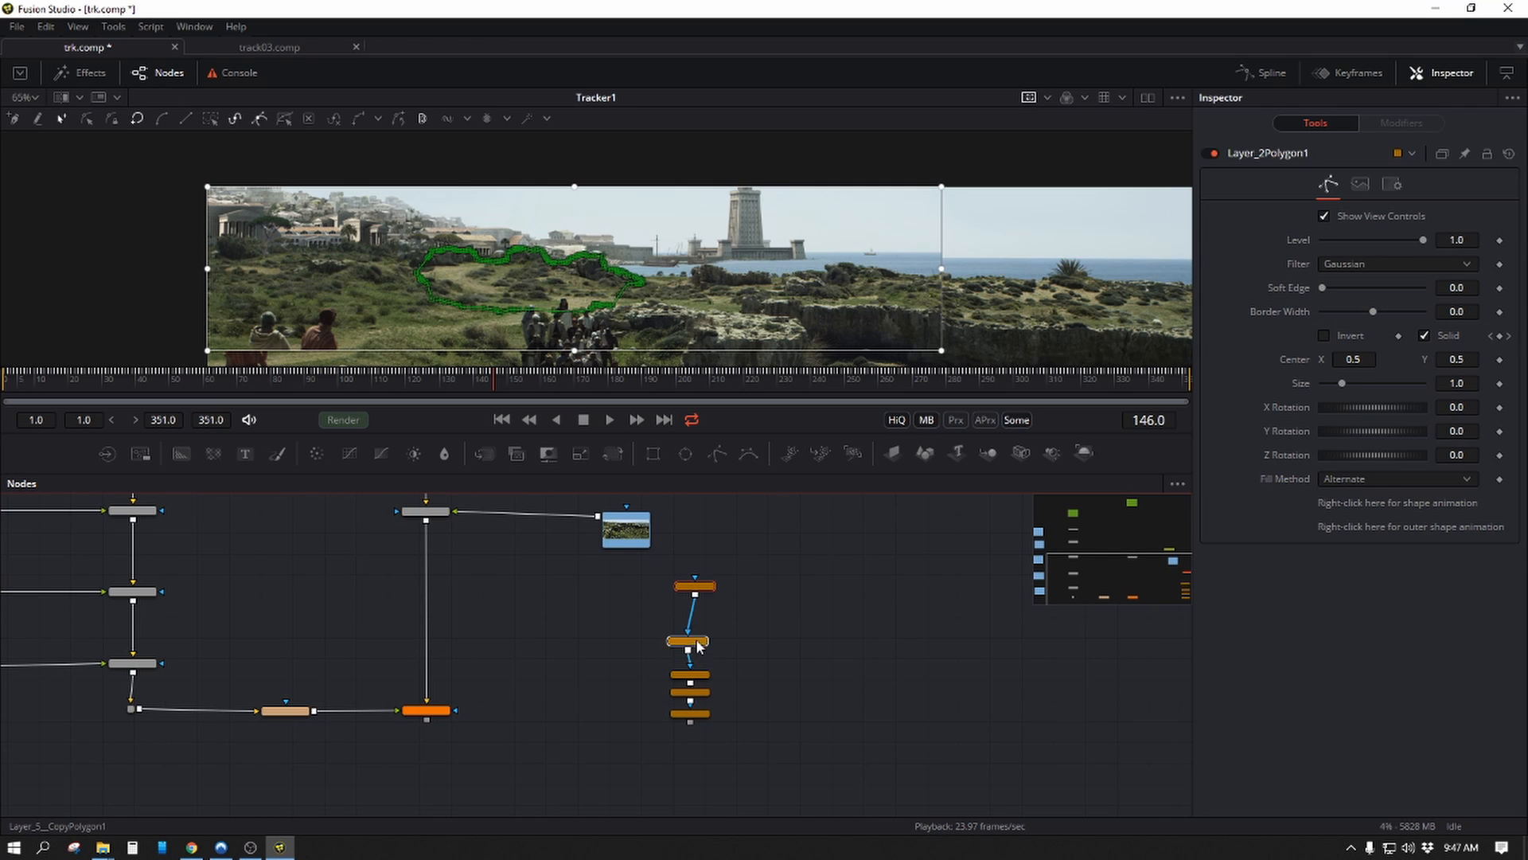
pyautogui.click(695, 714)
pyautogui.moveTo(695, 714); pyautogui.dragTo(672, 328)
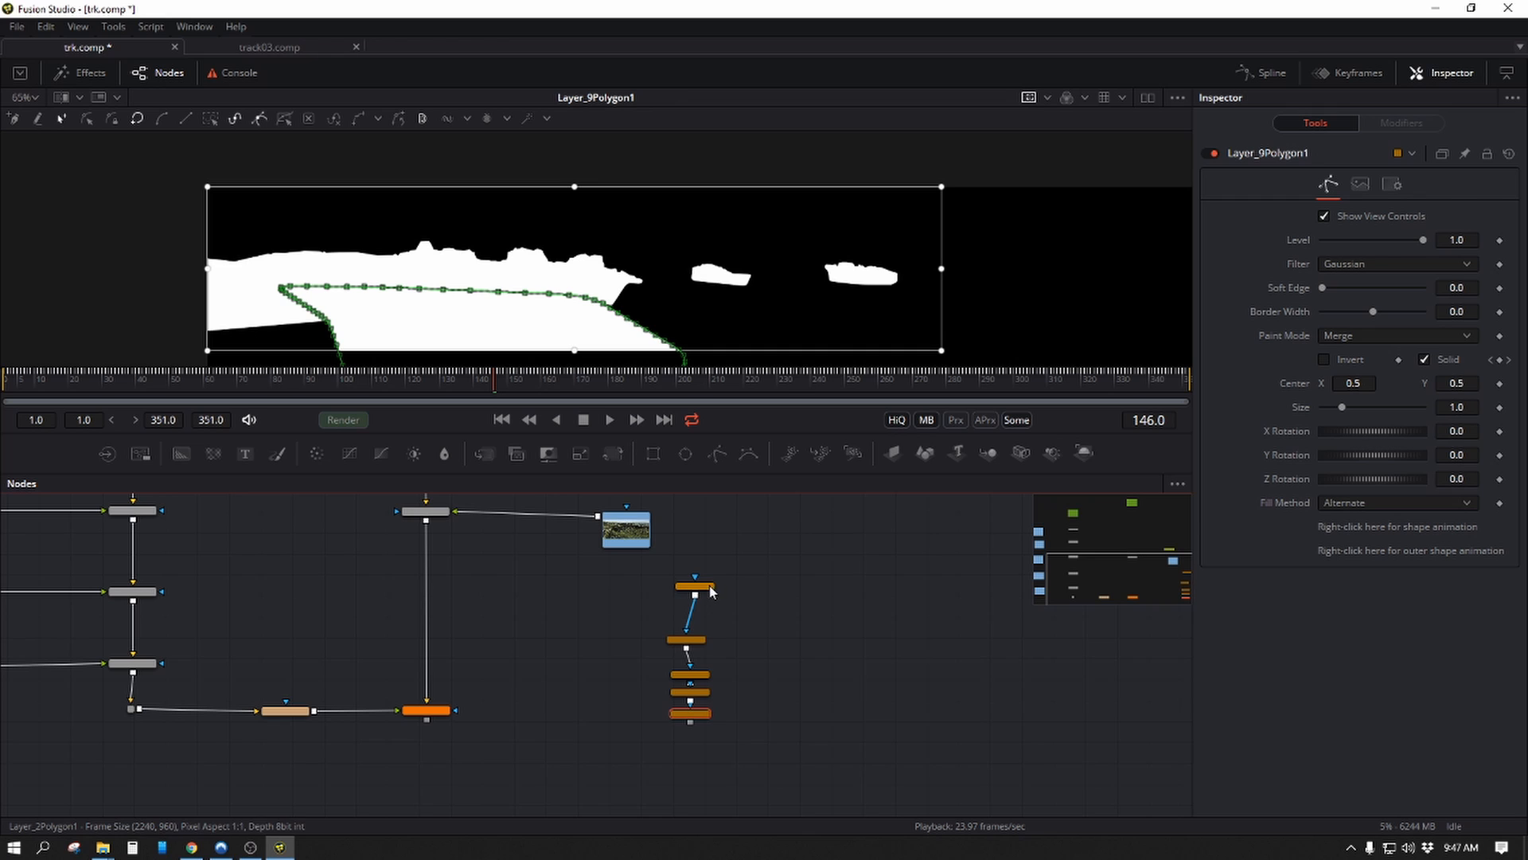
pyautogui.moveTo(712, 590); pyautogui.dragTo(704, 606)
# View the Tracker1 output and add a Brightness/Contrast node masked by the last polygon in the chain.
pyautogui.click(426, 710)
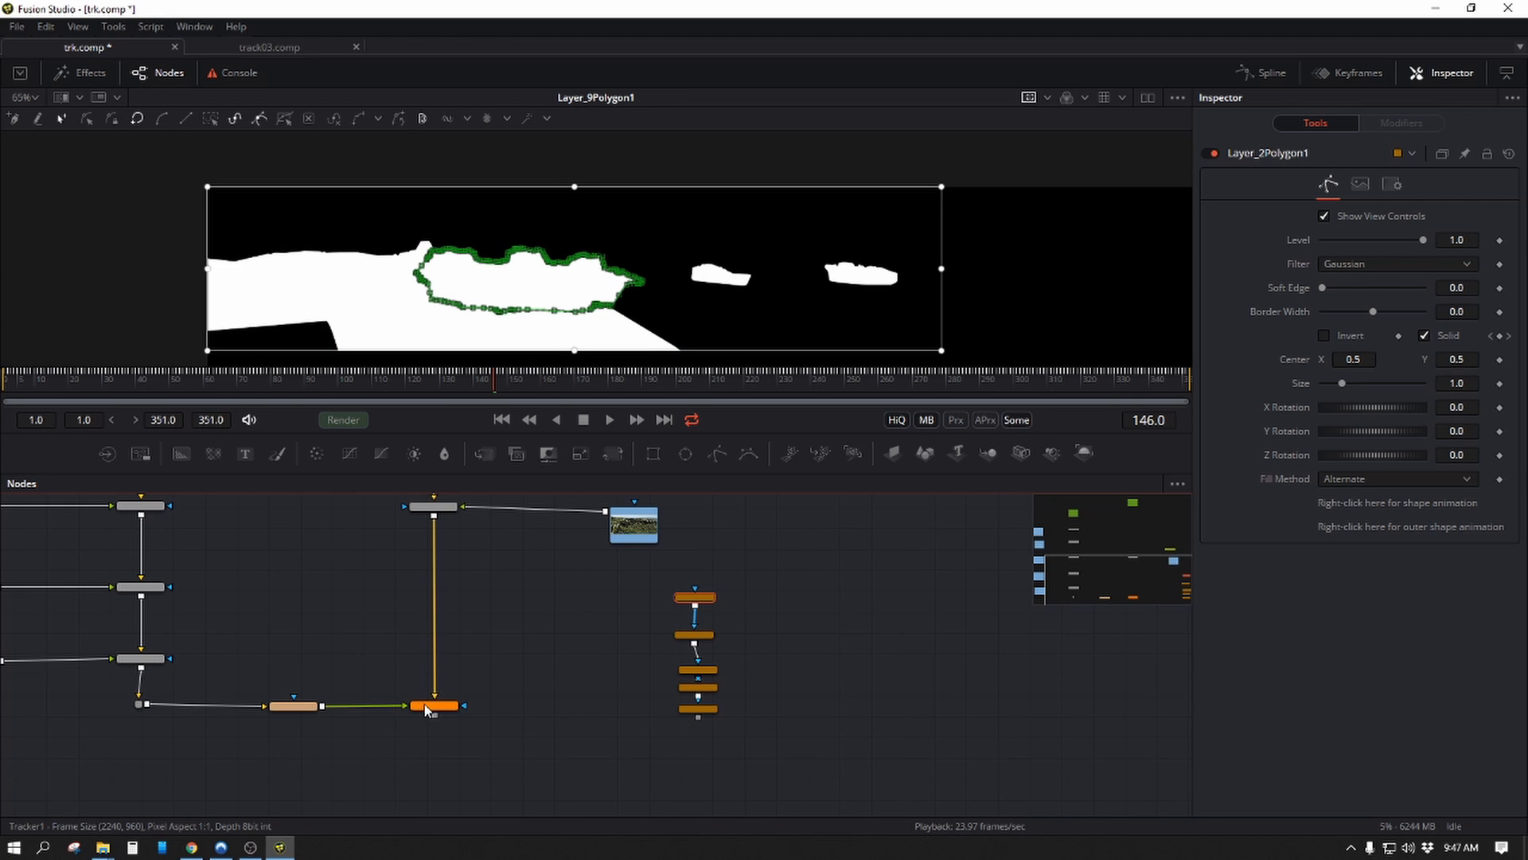
pyautogui.press('1')
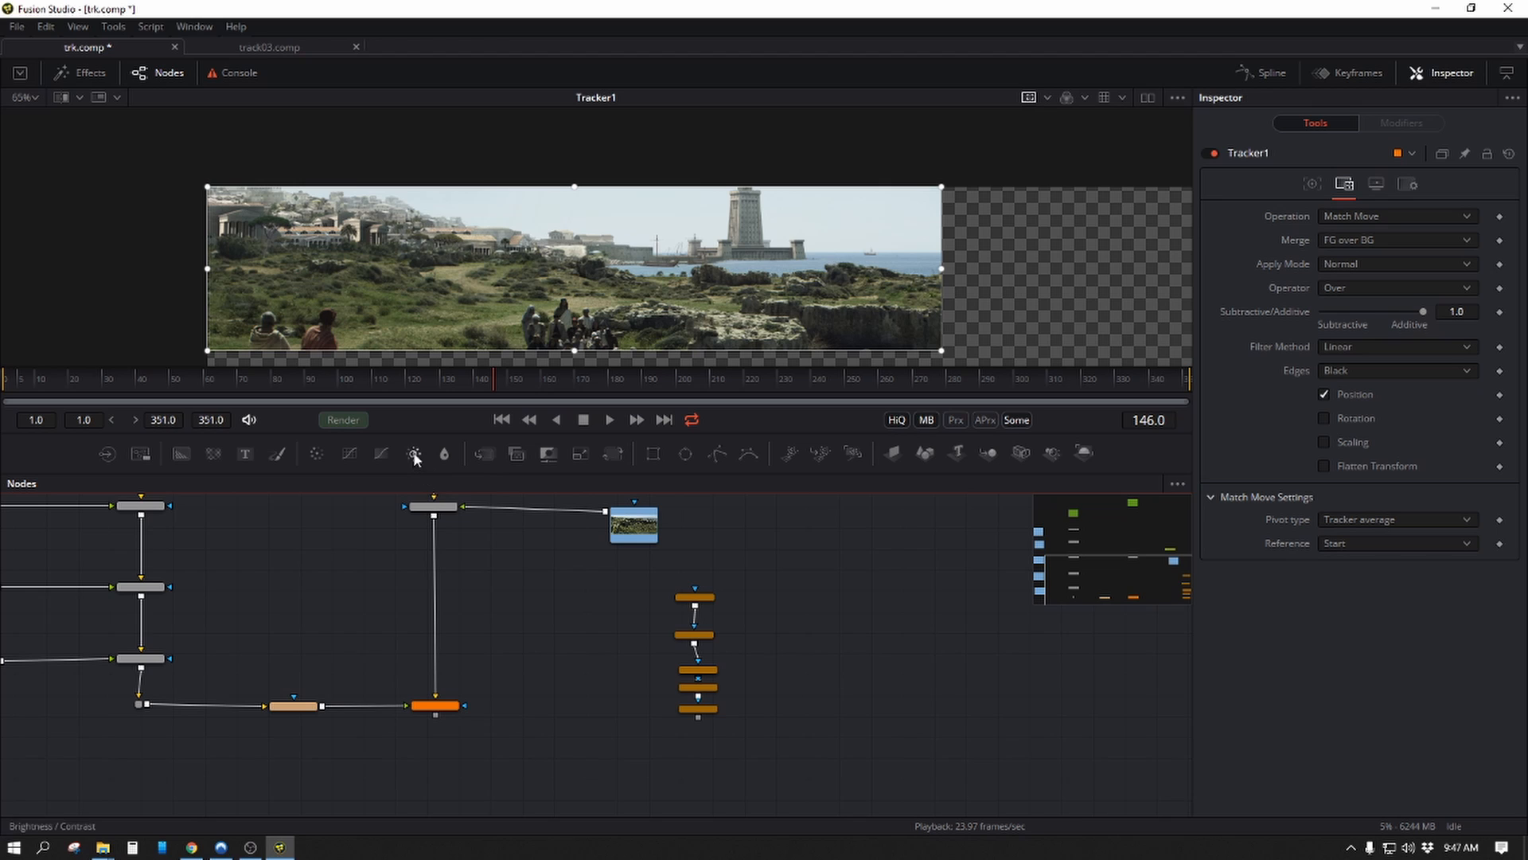
pyautogui.moveTo(414, 453); pyautogui.dragTo(698, 717)
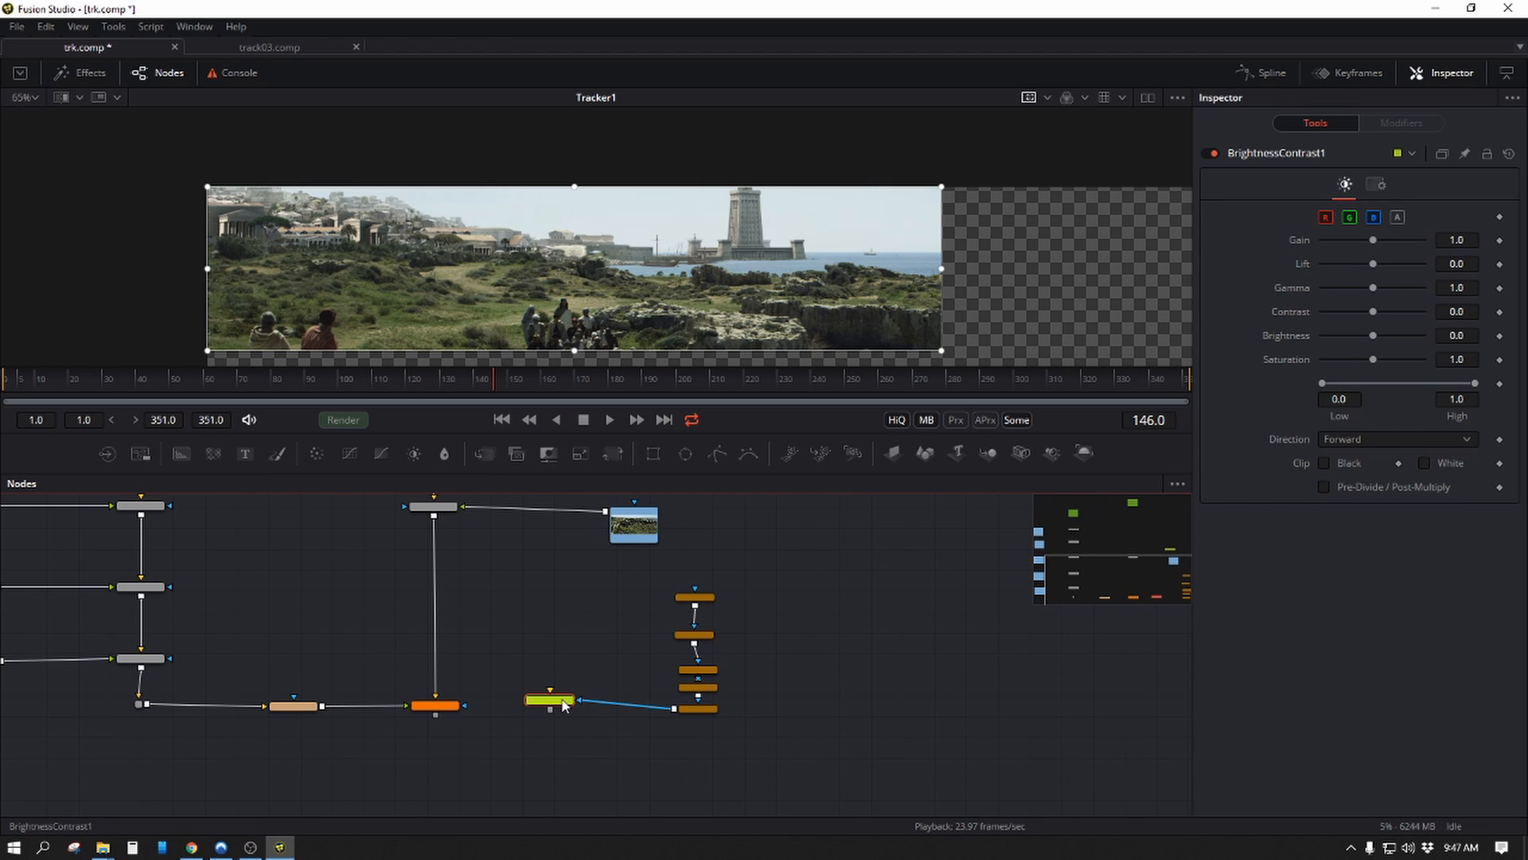
# Include the alpha channel in the Brightness/Contrast node, set its Gain to 0.0, and apply its mask inverted.
pyautogui.click(1397, 218)
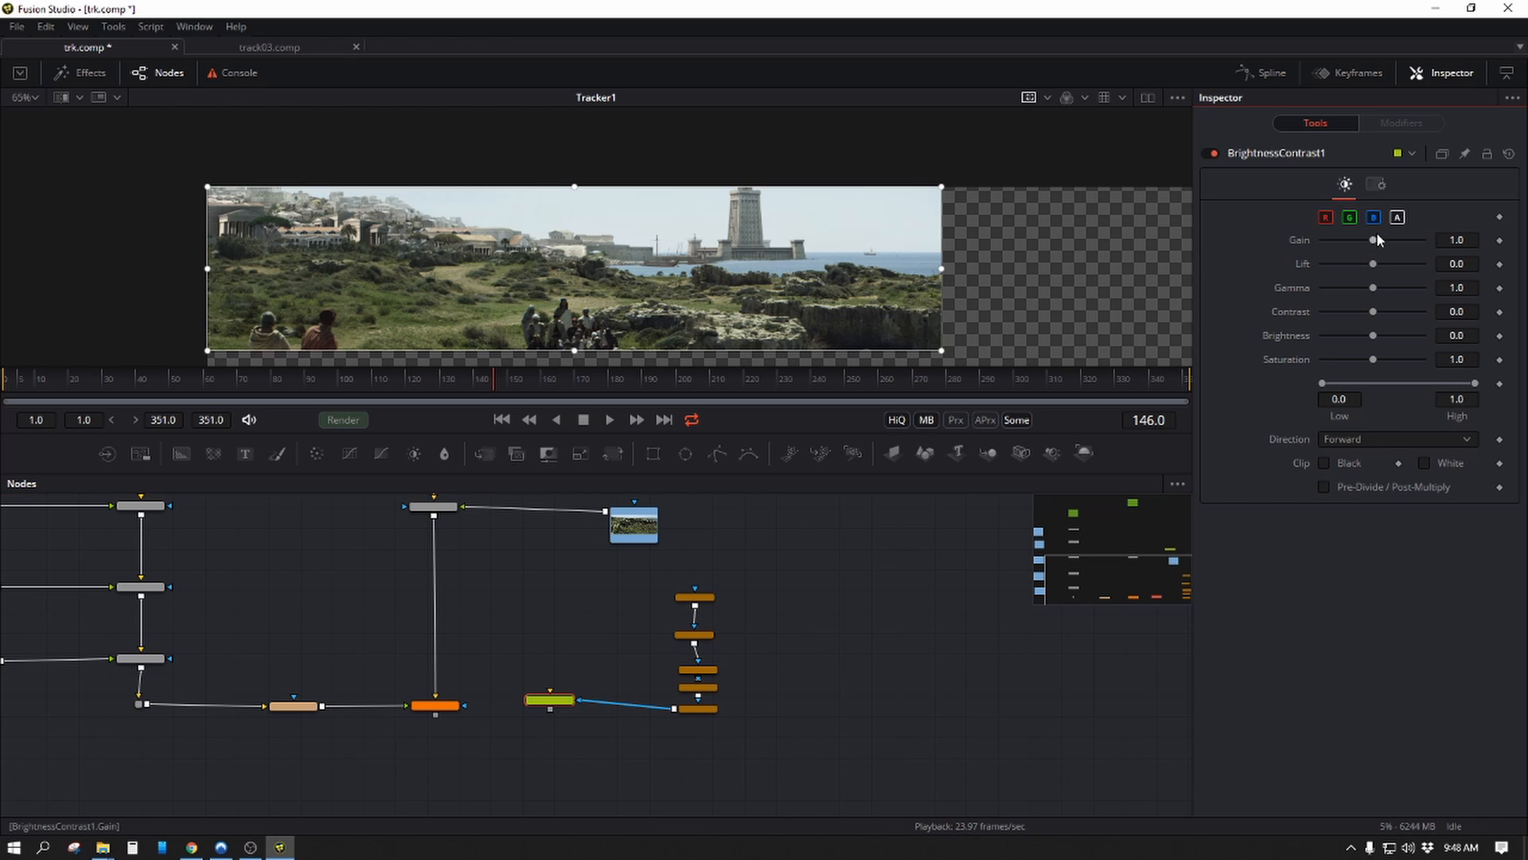
pyautogui.moveTo(1374, 239); pyautogui.dragTo(1314, 245)
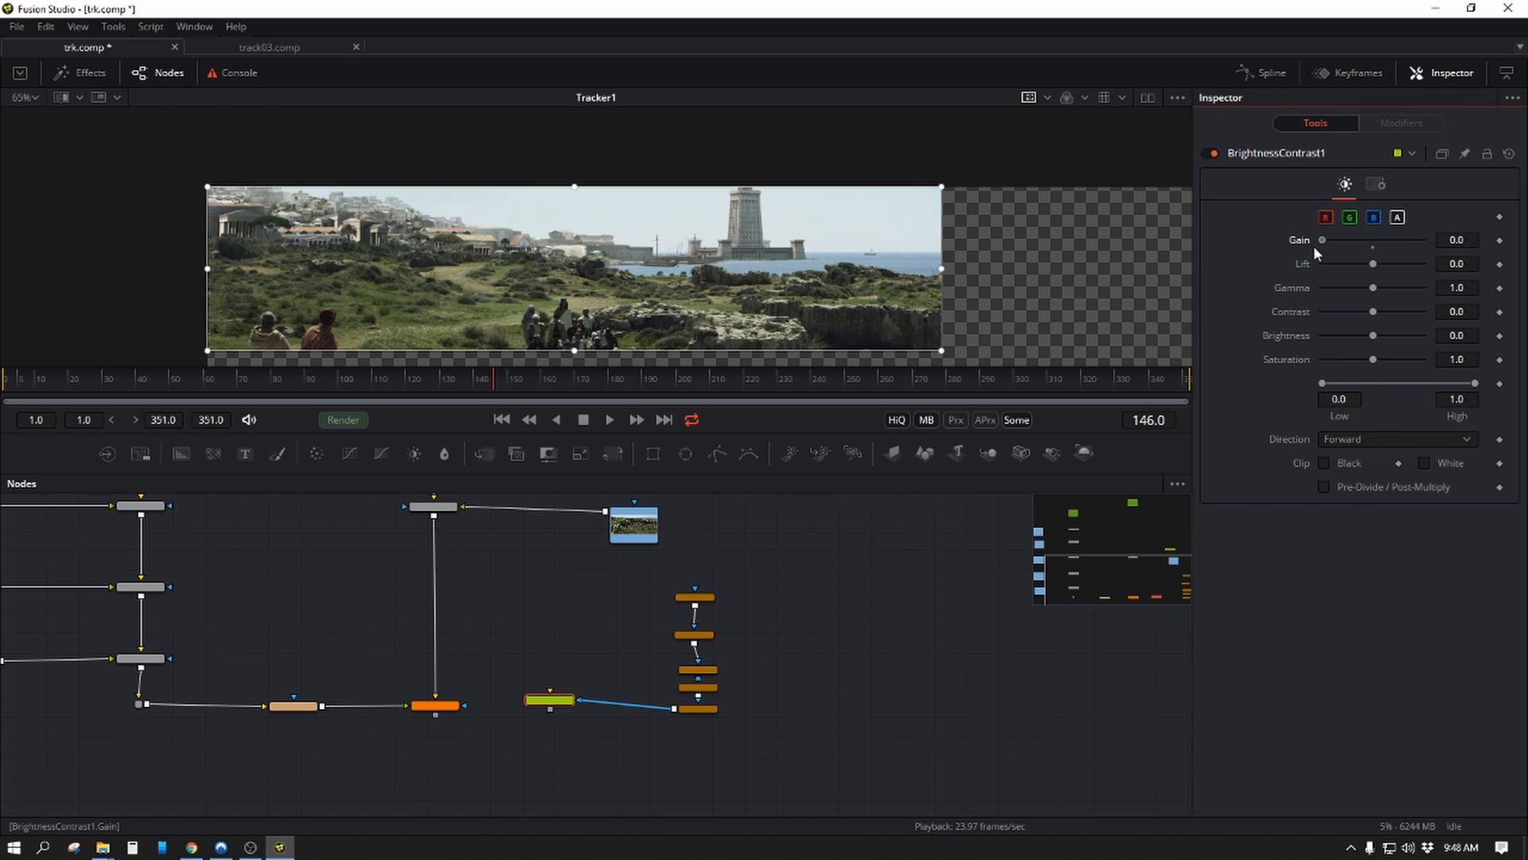
pyautogui.click(1377, 188)
pyautogui.click(1360, 317)
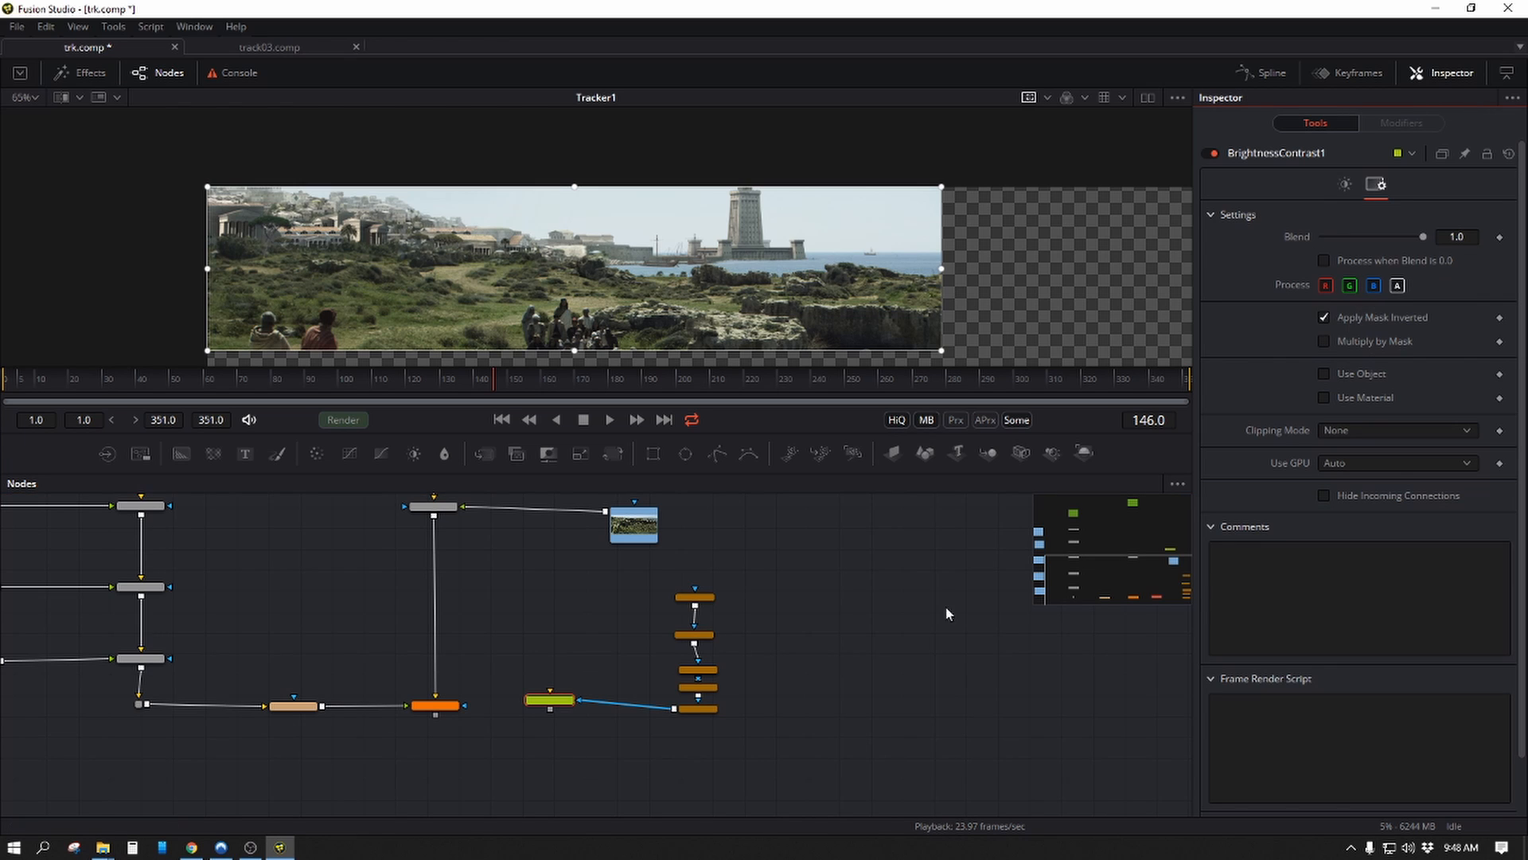
# Feed the vally loader into the Brightness/Contrast node and view the cut-out foreground.
pyautogui.moveTo(554, 690); pyautogui.dragTo(605, 511)
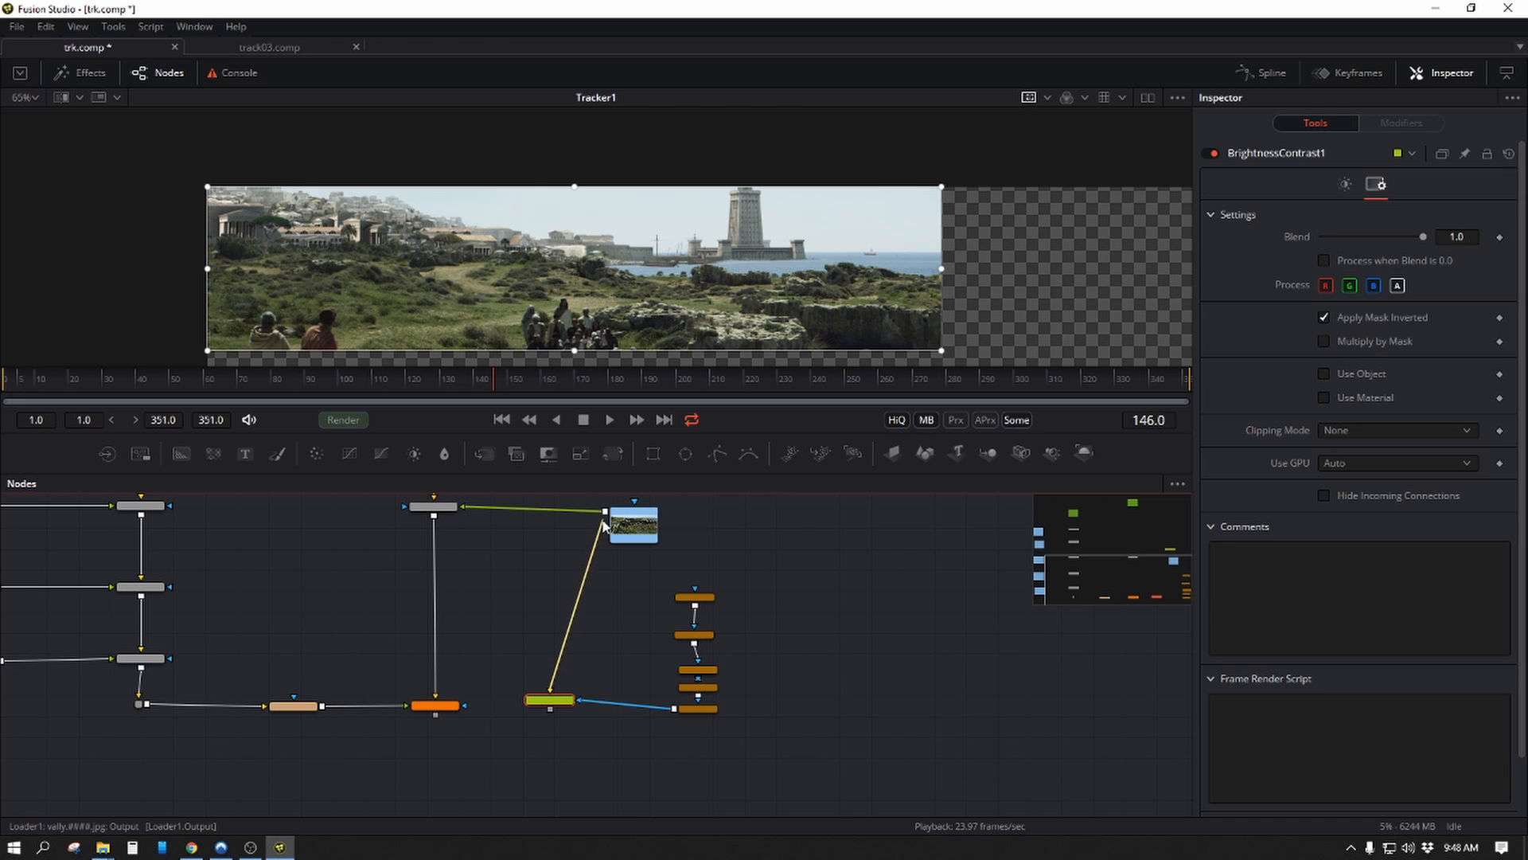
pyautogui.press('1')
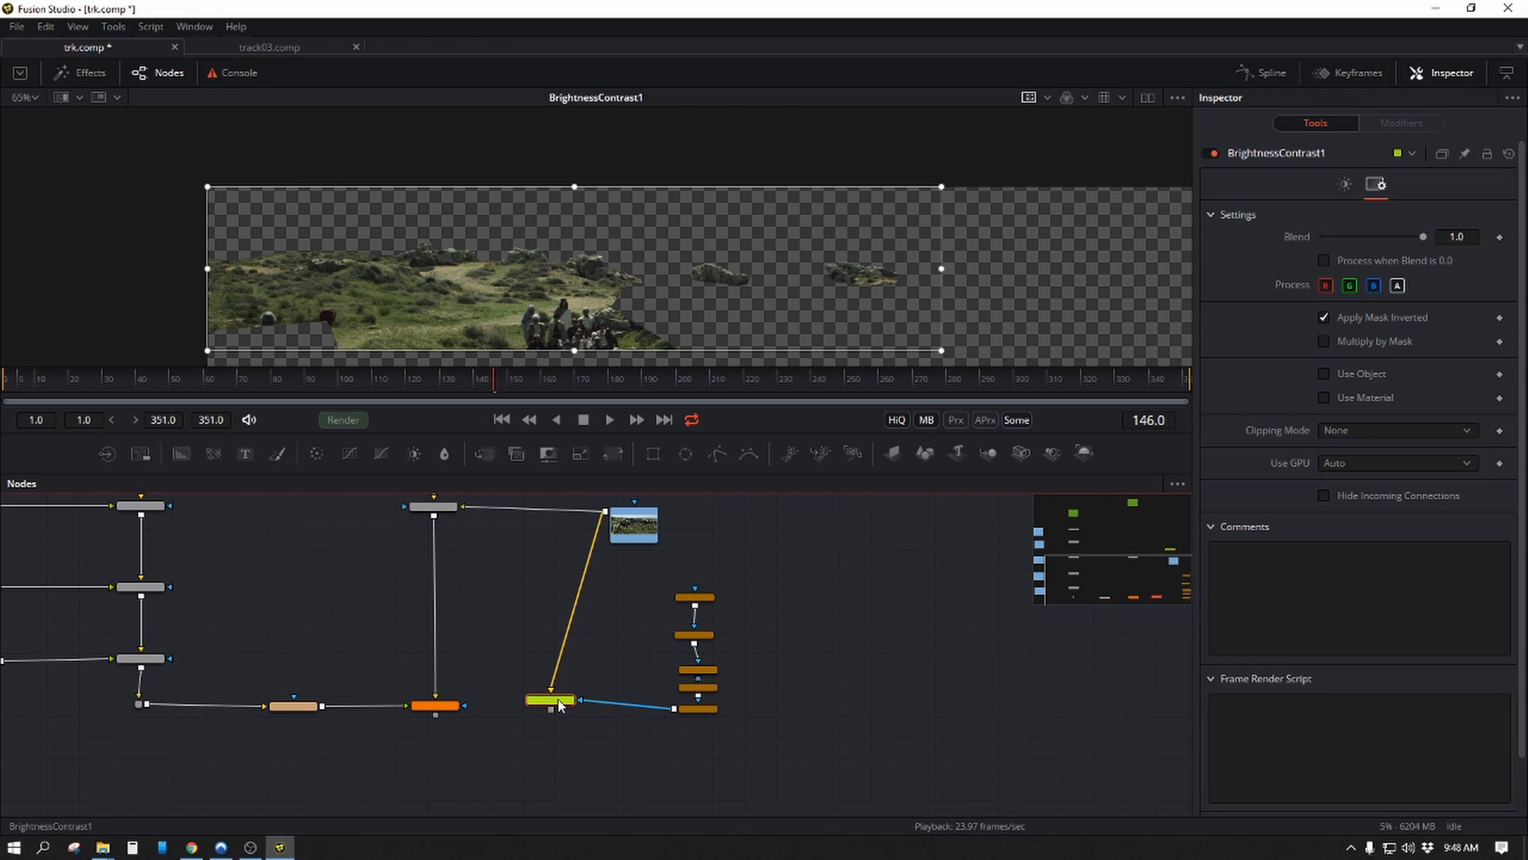
pyautogui.scroll(-2, 752, 291)
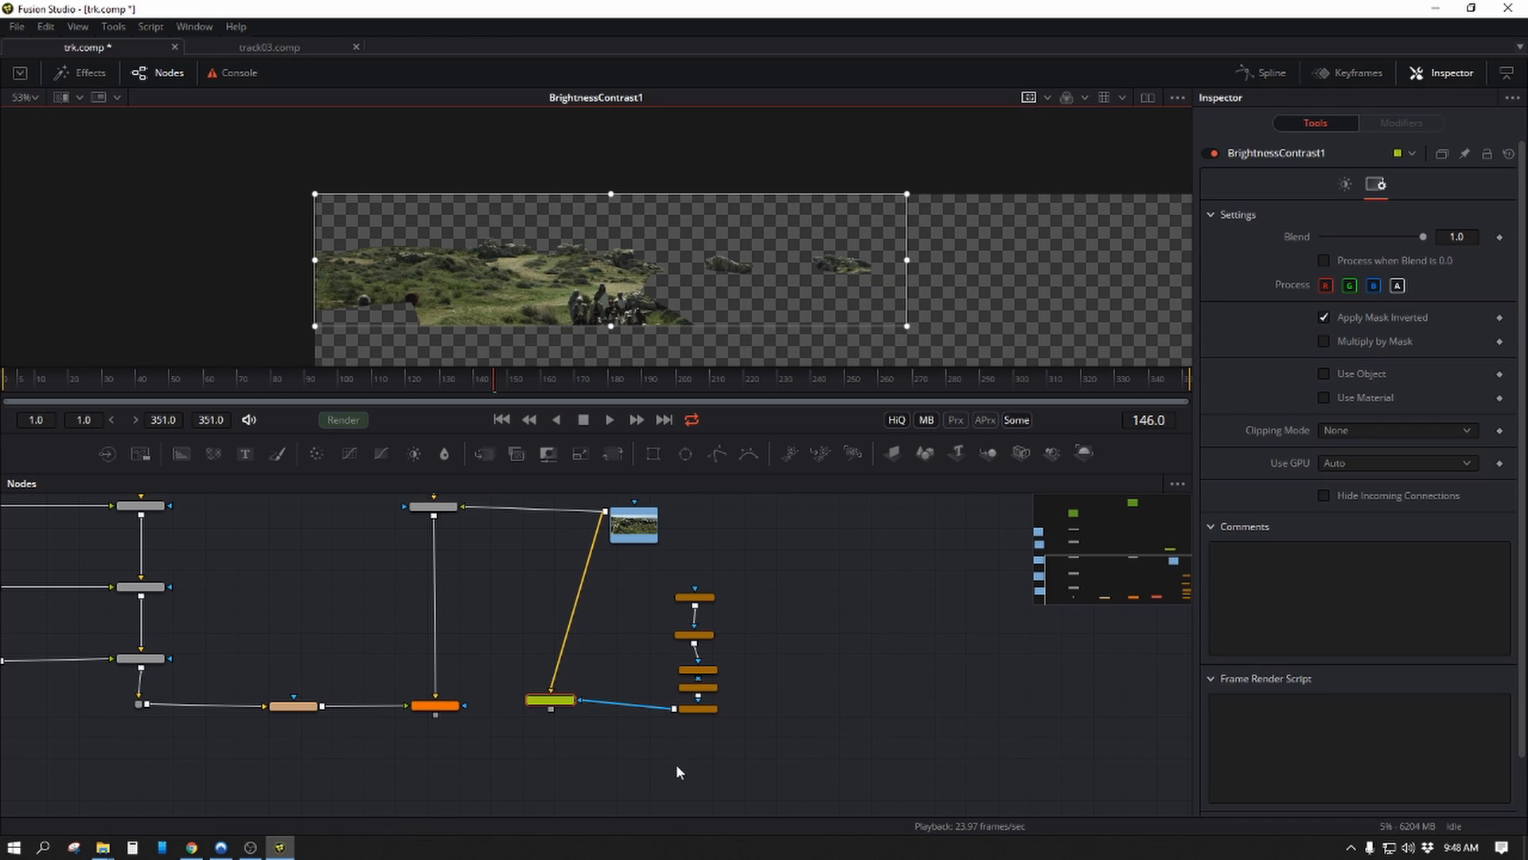
# Merge the Brightness/Contrast foreground over the Tracker1 output, level it with the new merge node, and view the merged result.
pyautogui.moveTo(677, 765); pyautogui.dragTo(727, 637)
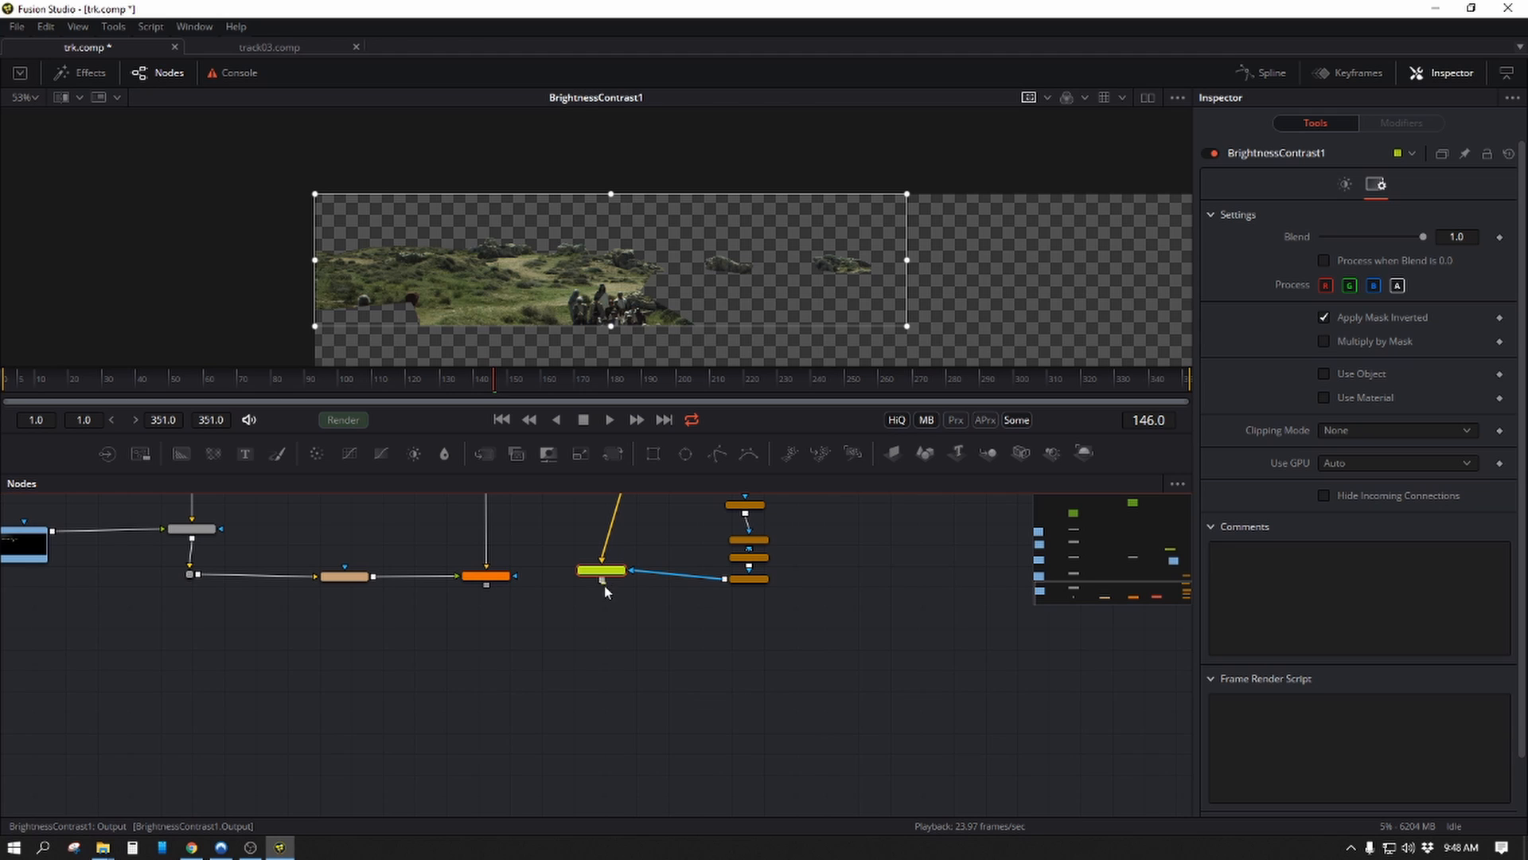
pyautogui.moveTo(487, 585); pyautogui.dragTo(486, 631)
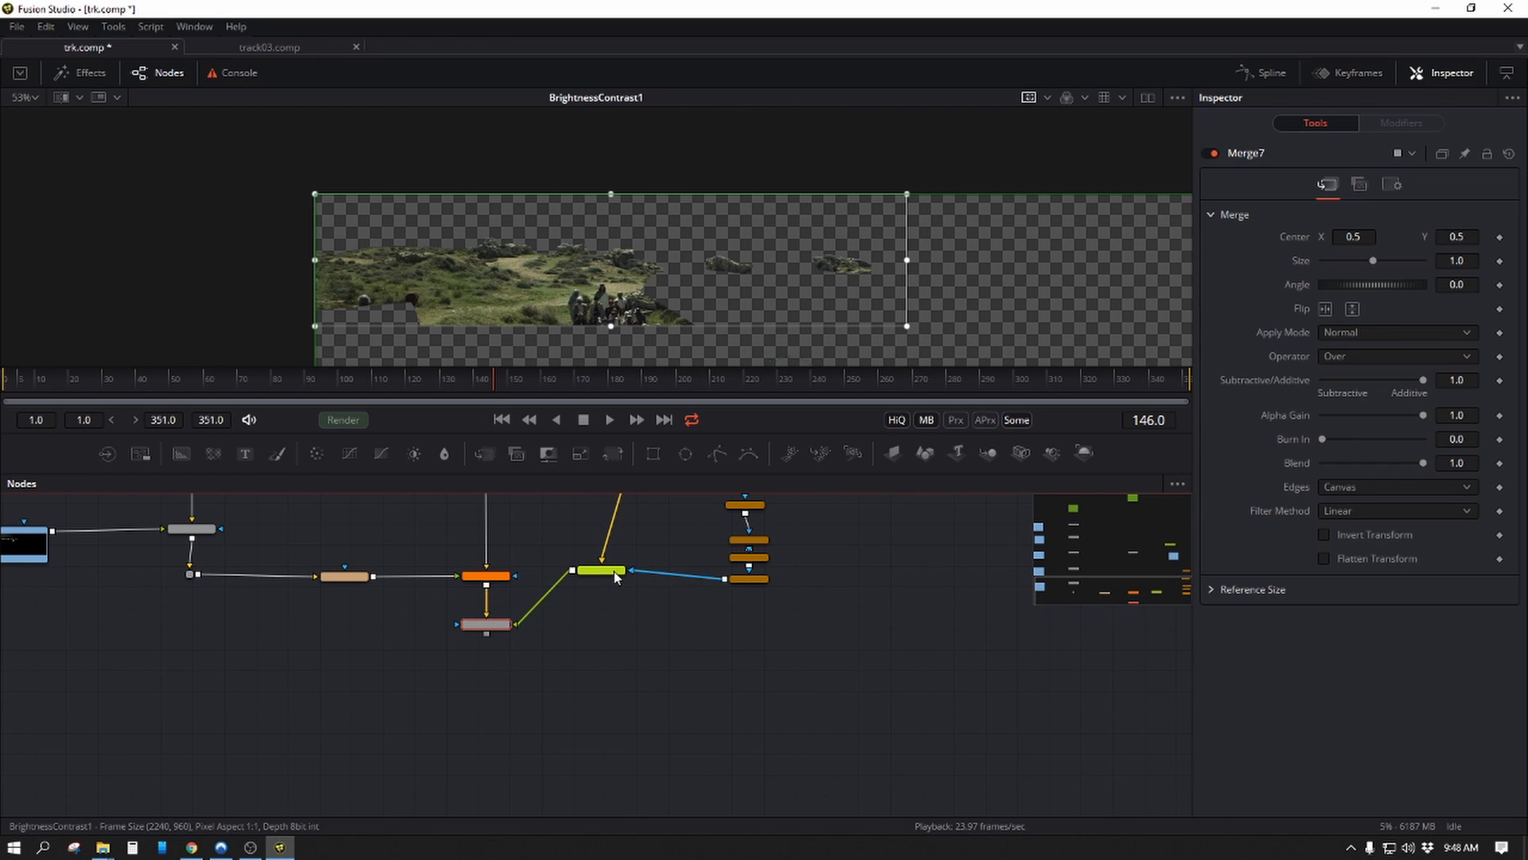
pyautogui.moveTo(617, 576); pyautogui.dragTo(617, 624)
pyautogui.click(489, 627)
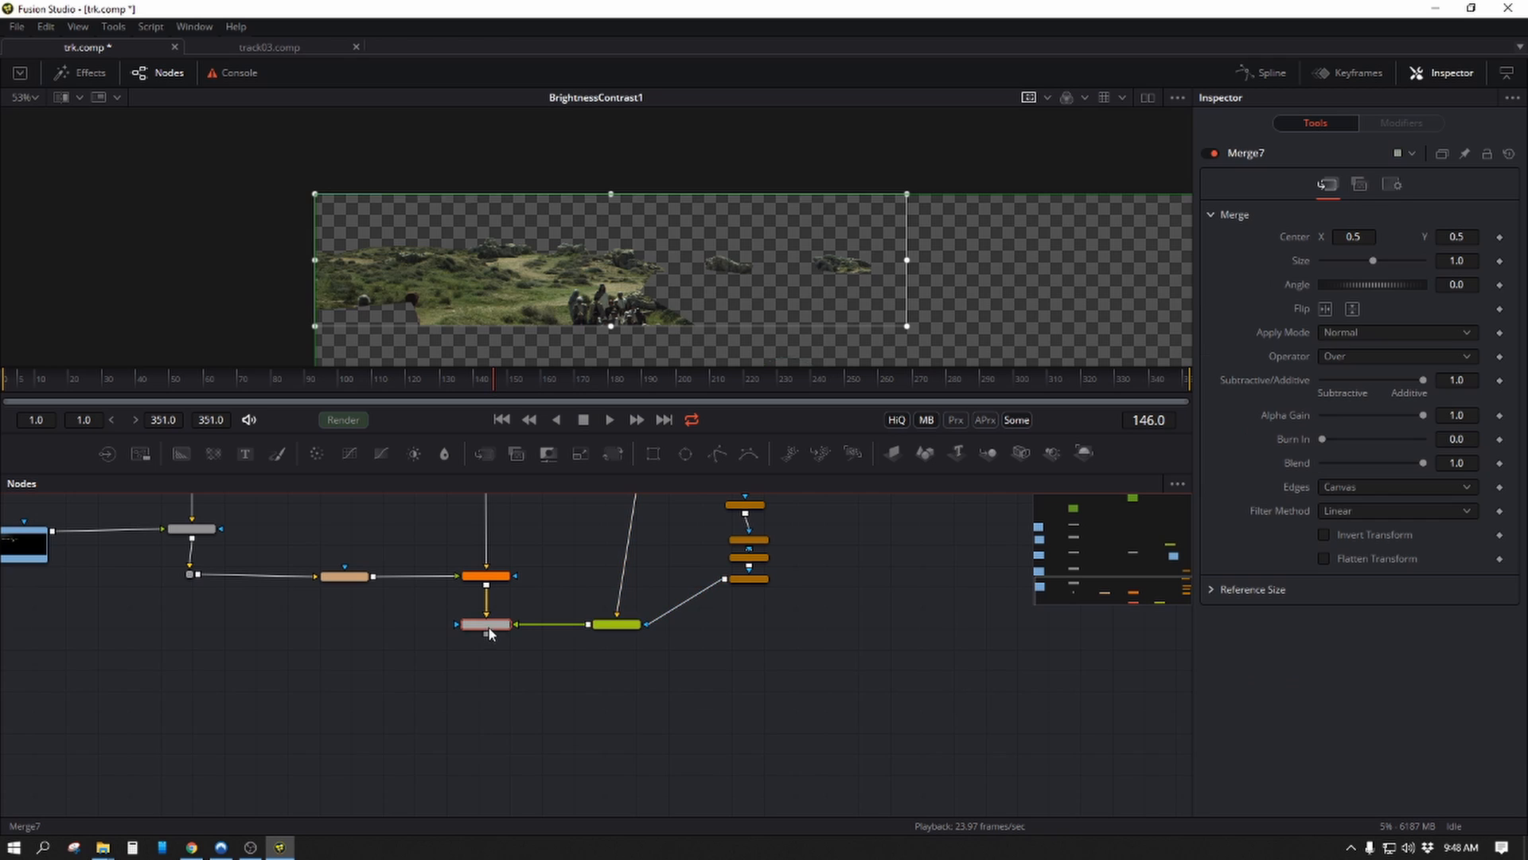
pyautogui.press('1')
pyautogui.scroll(5, 564, 284)
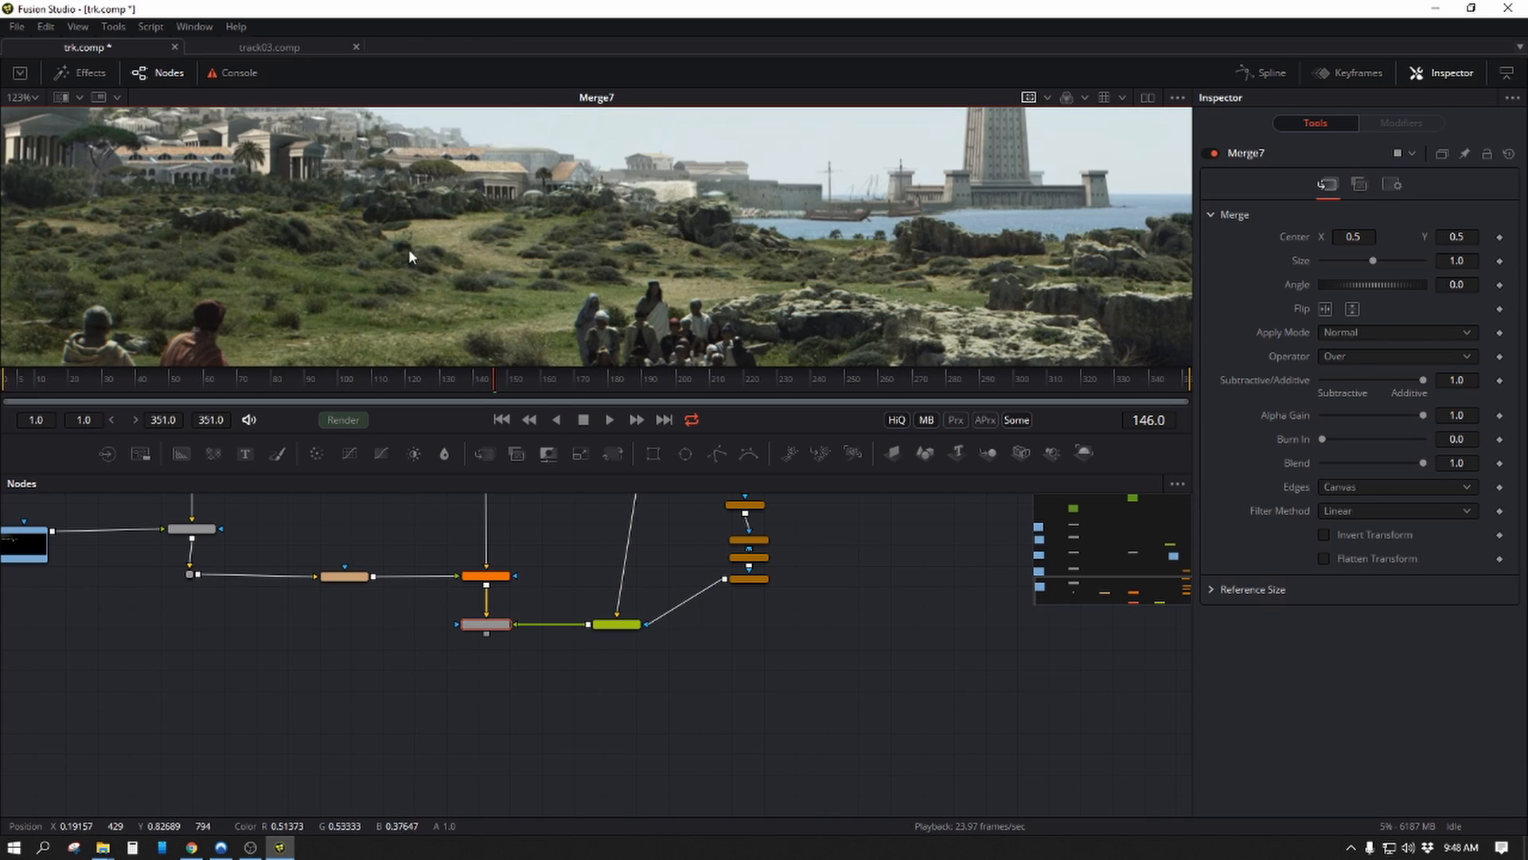
# View the Tracker1 output without the foreground merge at frame 60.
pyautogui.click(489, 576)
pyautogui.press('1')
pyautogui.scroll(-2, 554, 257)
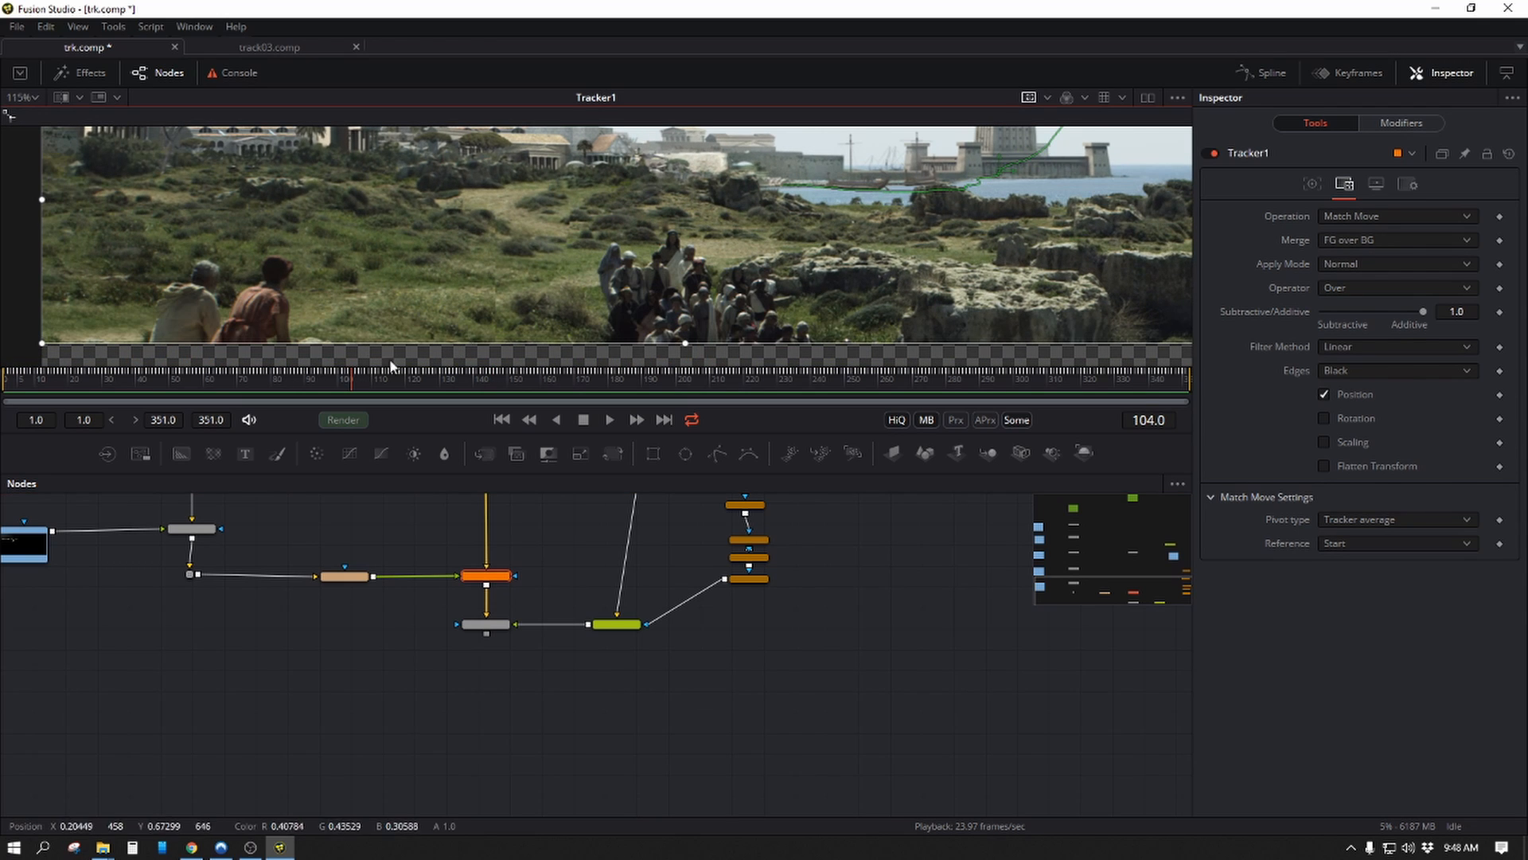
pyautogui.click(206, 385)
pyautogui.moveTo(702, 222); pyautogui.dragTo(686, 256)
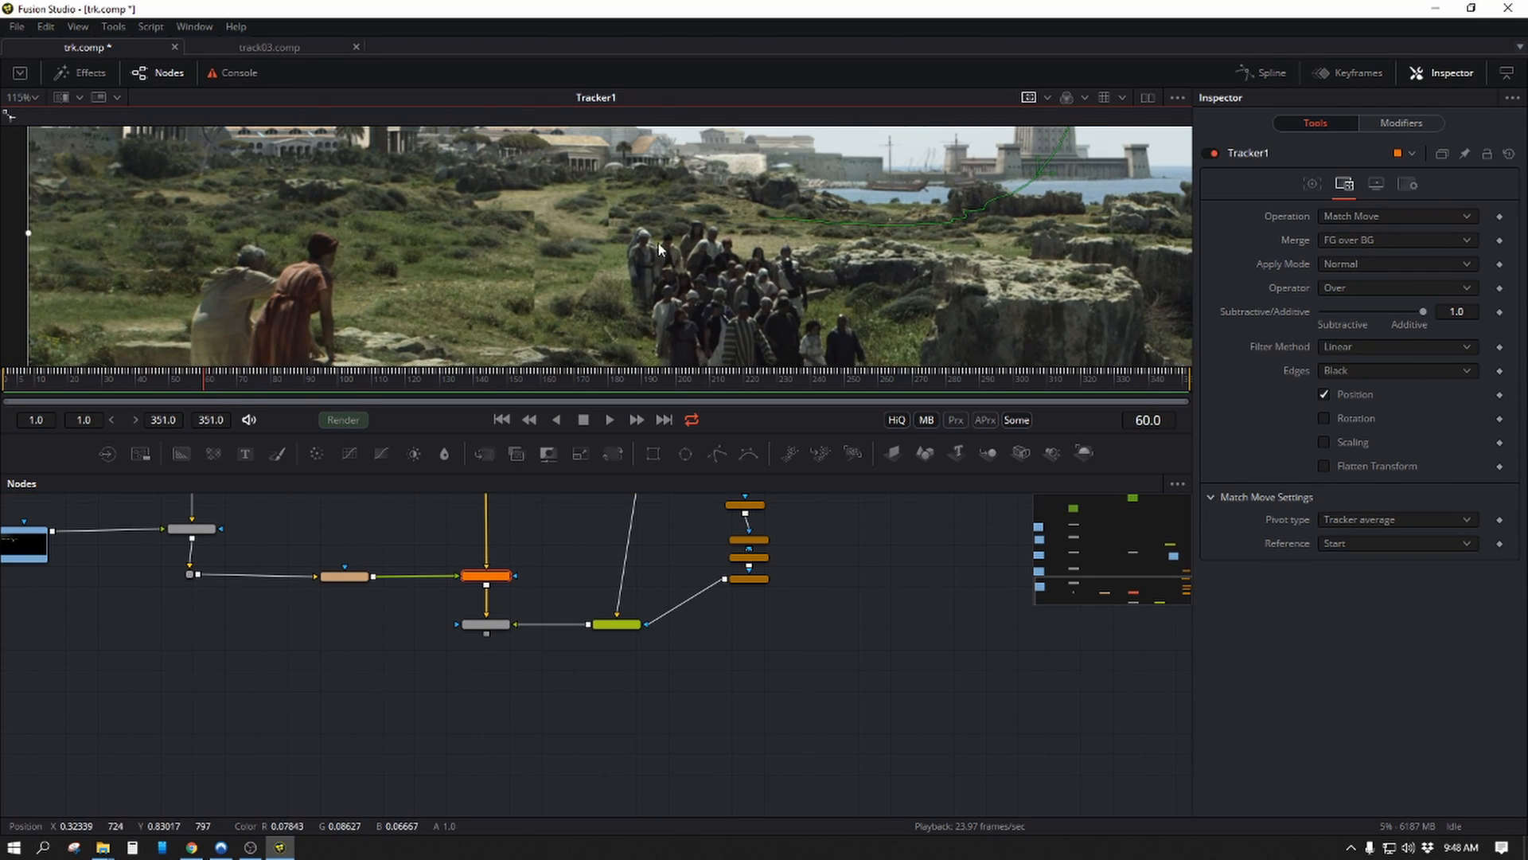
# Compare the Merge7 output with Tracker1 at frame 60 by alternating them in the viewer.
pyautogui.click(487, 624)
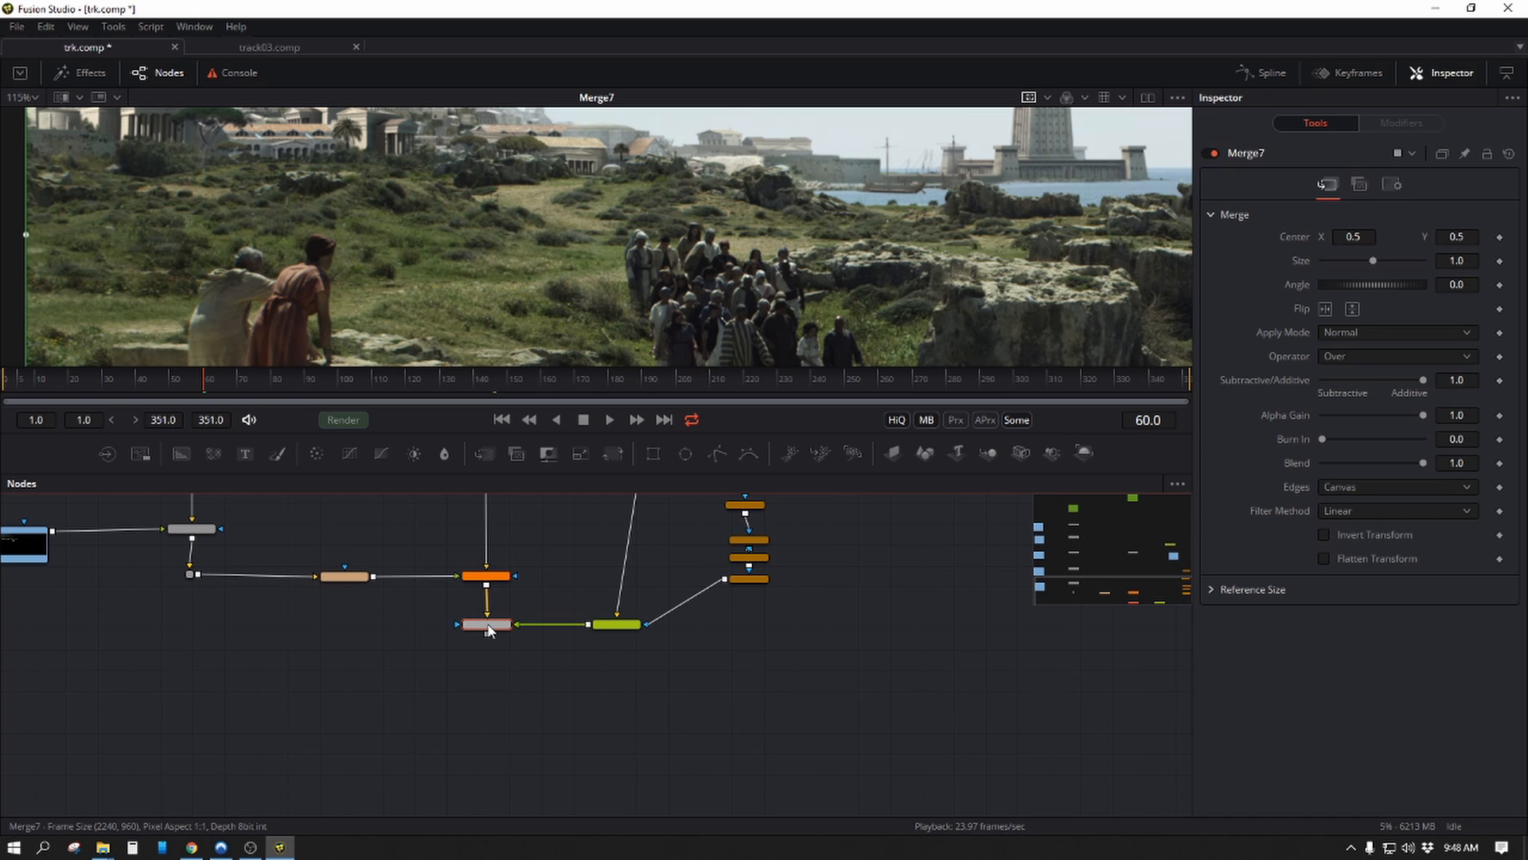
pyautogui.click(494, 577)
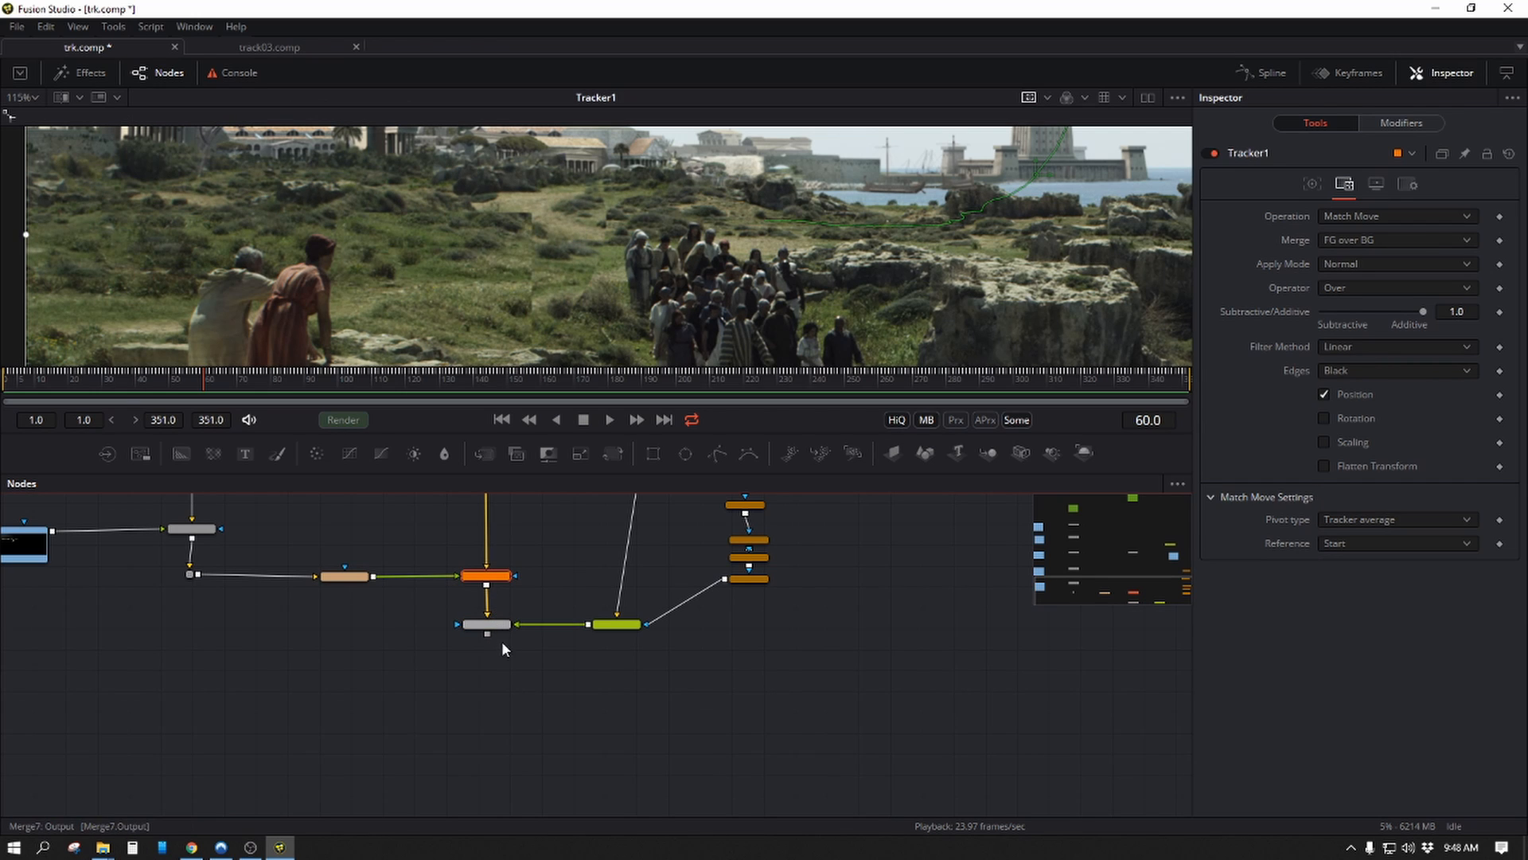
pyautogui.click(500, 626)
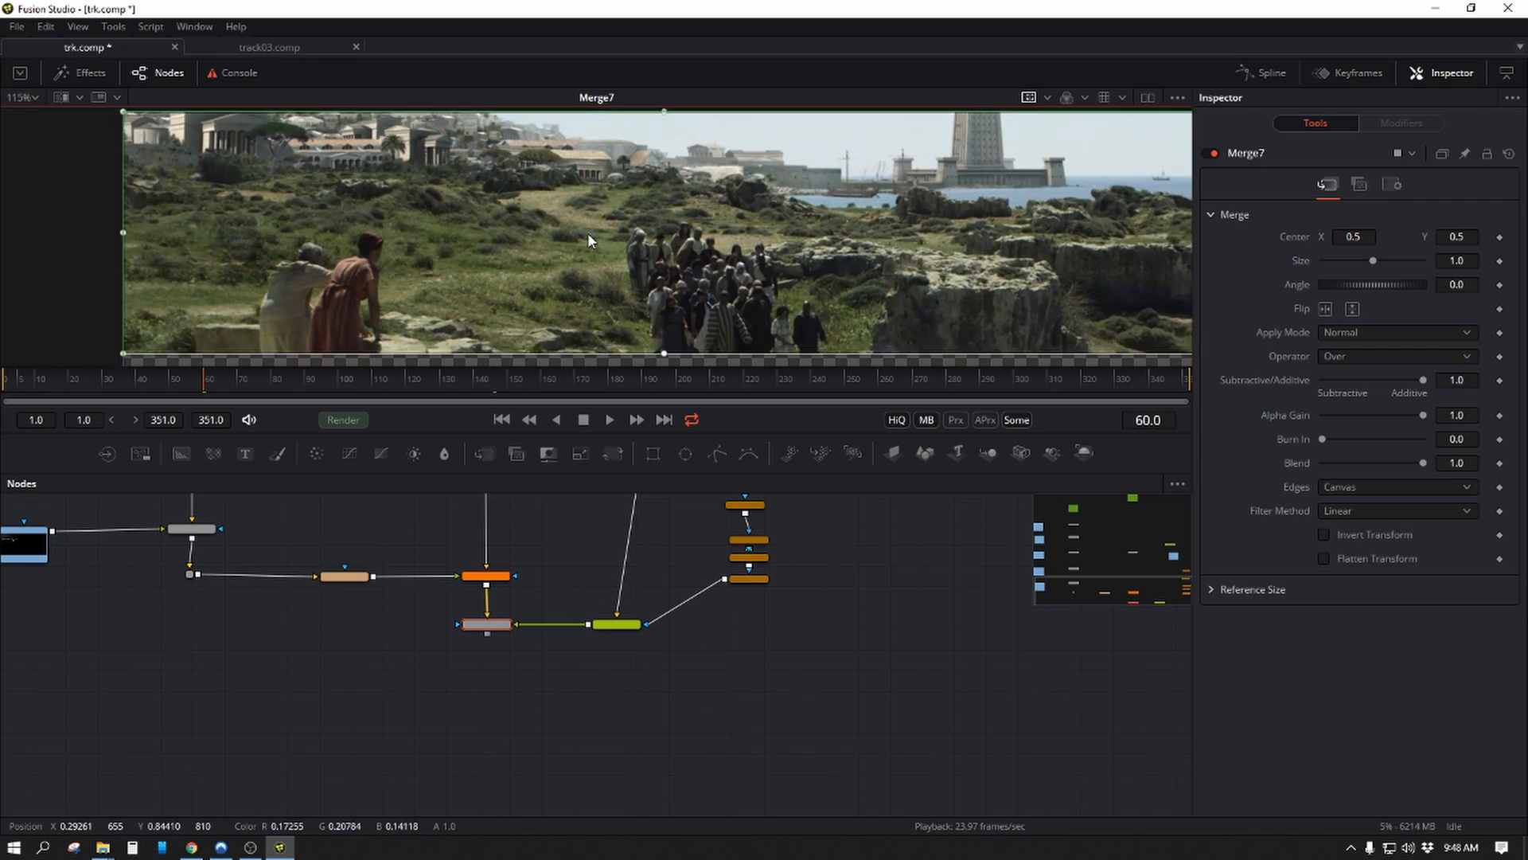
pyautogui.scroll(-1, 590, 235)
pyautogui.moveTo(633, 231); pyautogui.dragTo(598, 252)
pyautogui.click(492, 579)
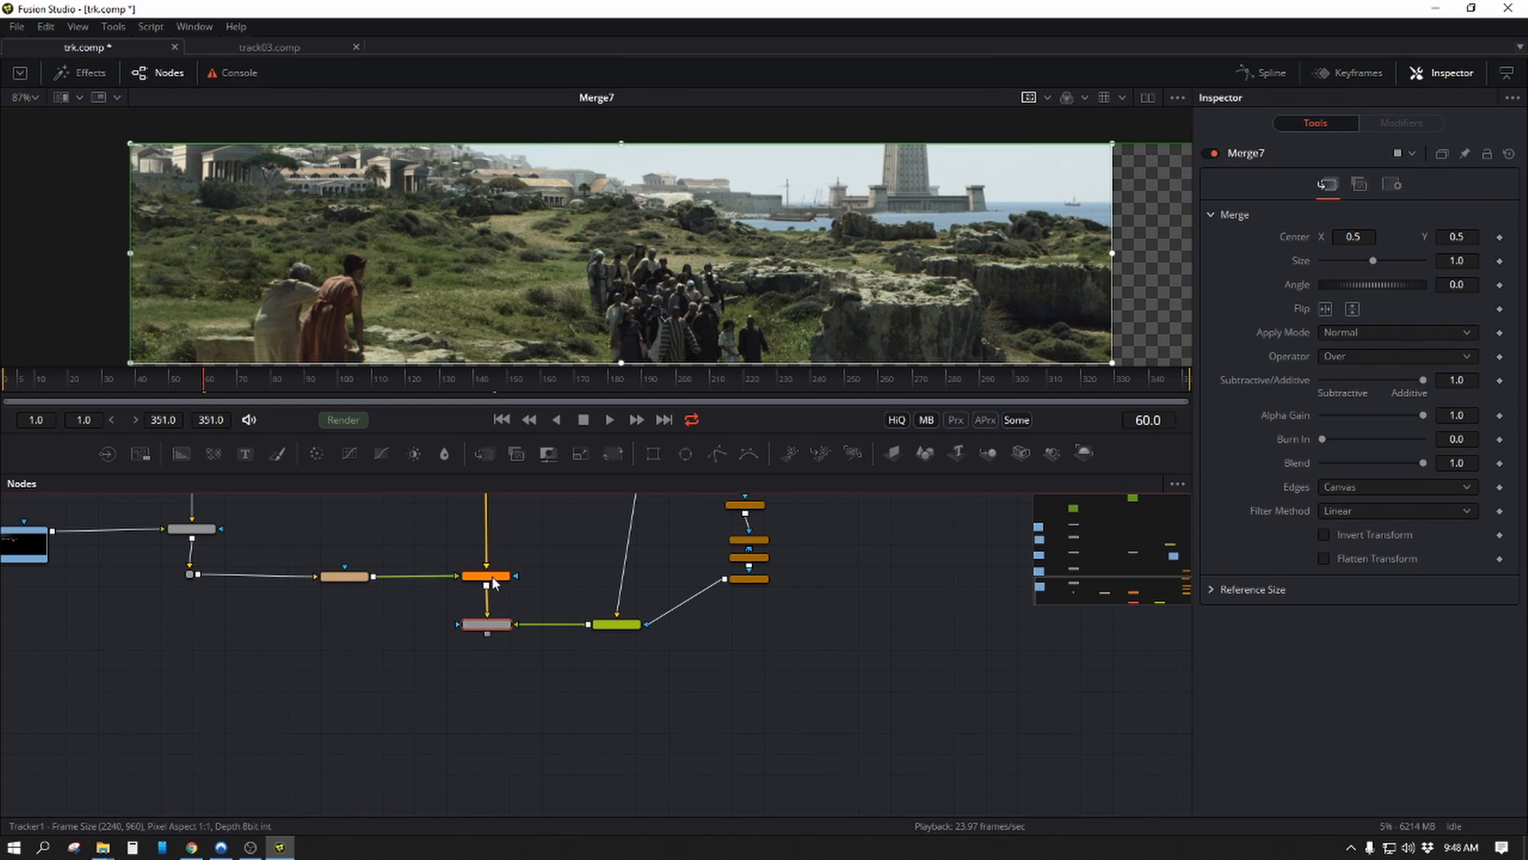
pyautogui.click(484, 625)
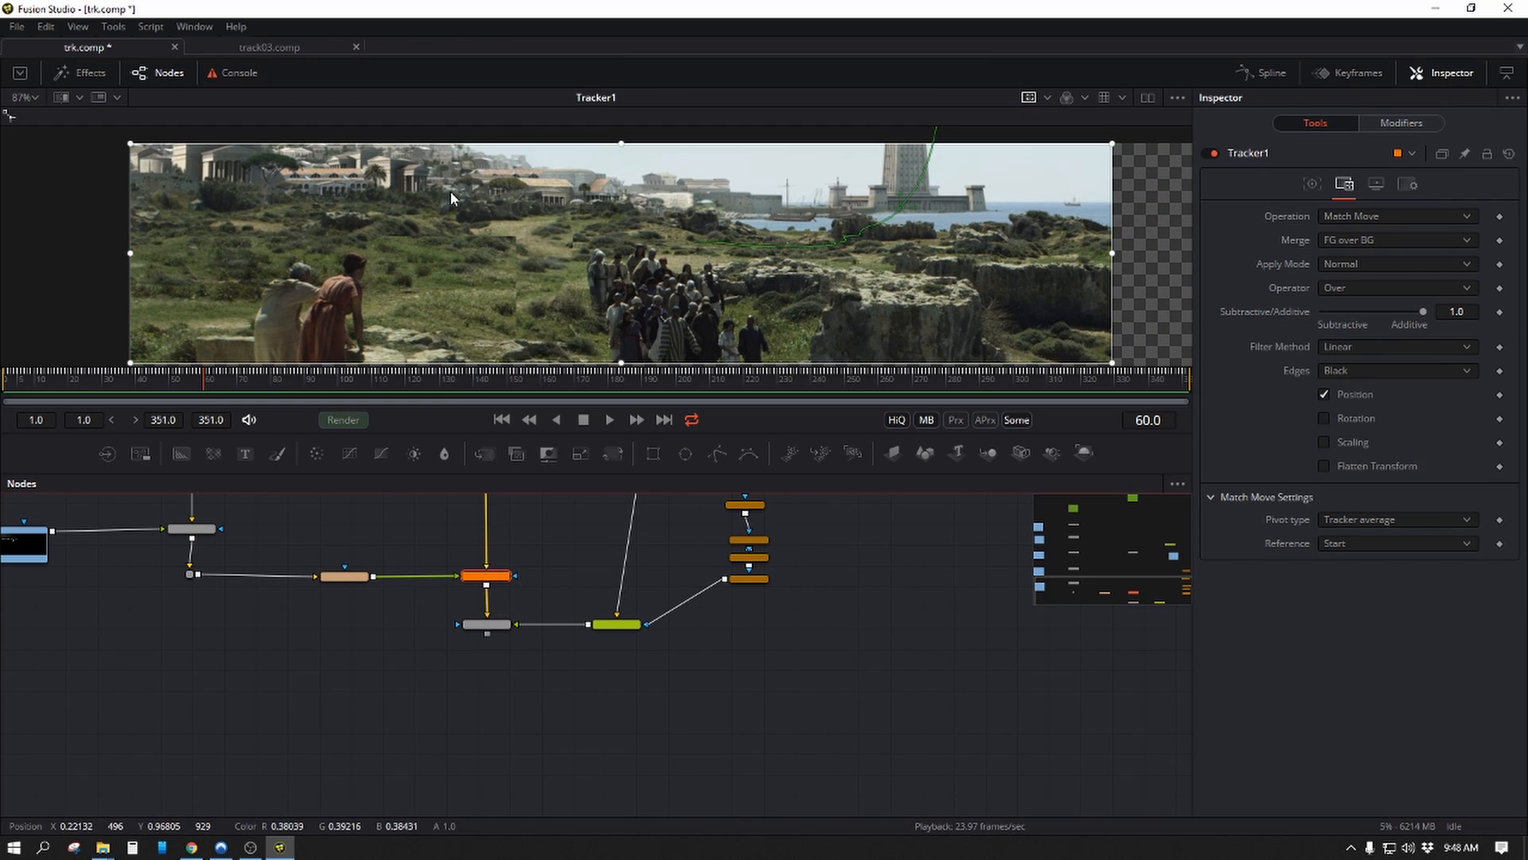
pyautogui.click(481, 625)
pyautogui.click(492, 633)
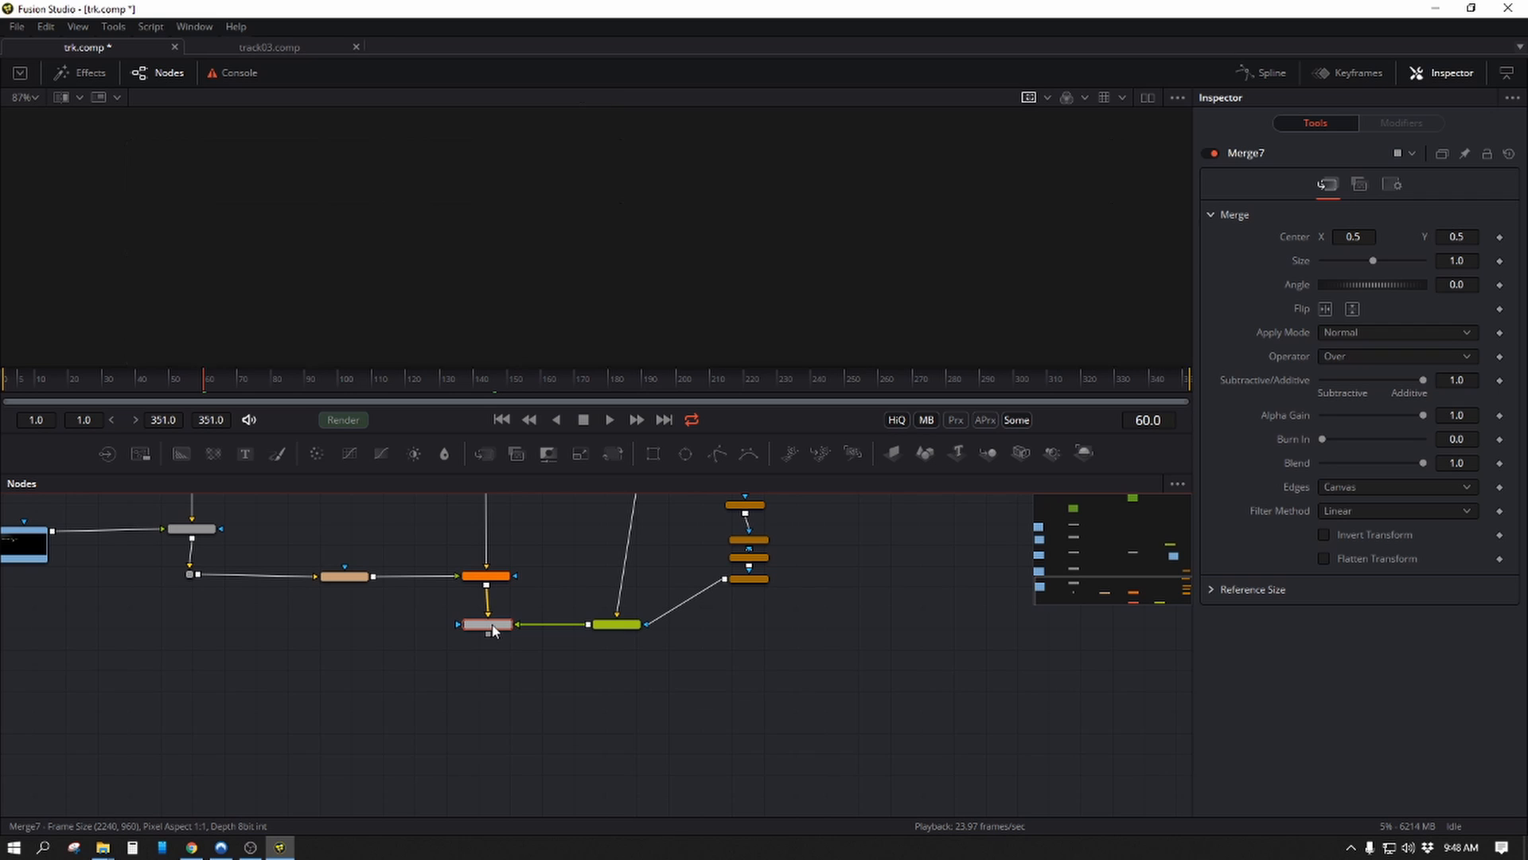
# View the Merge7 output from frame 1 and play back the composite to review it, stopping partway through.
pyautogui.click(492, 633)
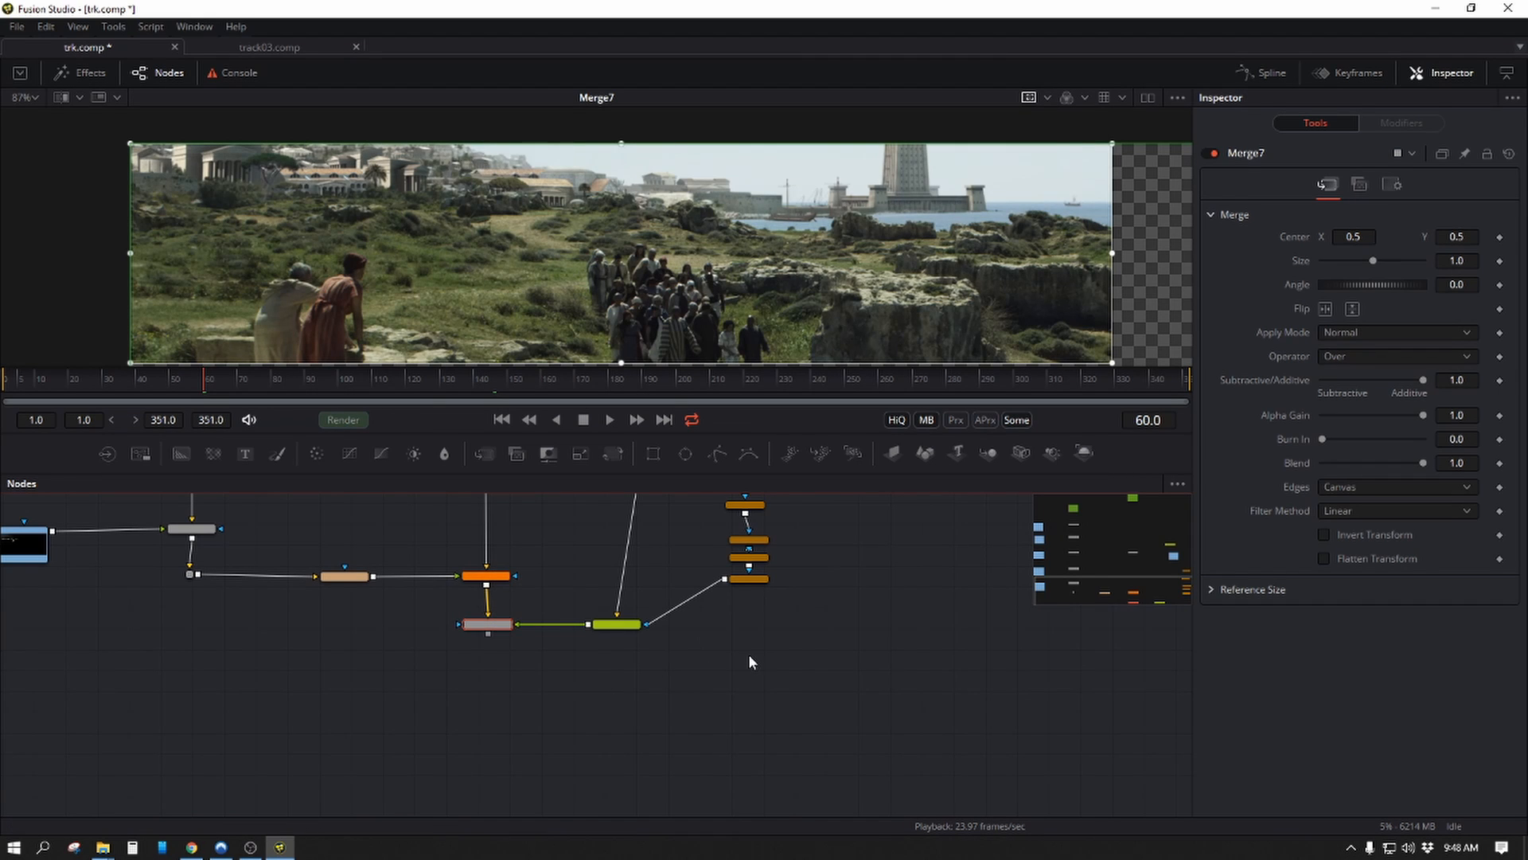
pyautogui.moveTo(828, 624); pyautogui.dragTo(717, 661)
pyautogui.scroll(-1, 717, 662)
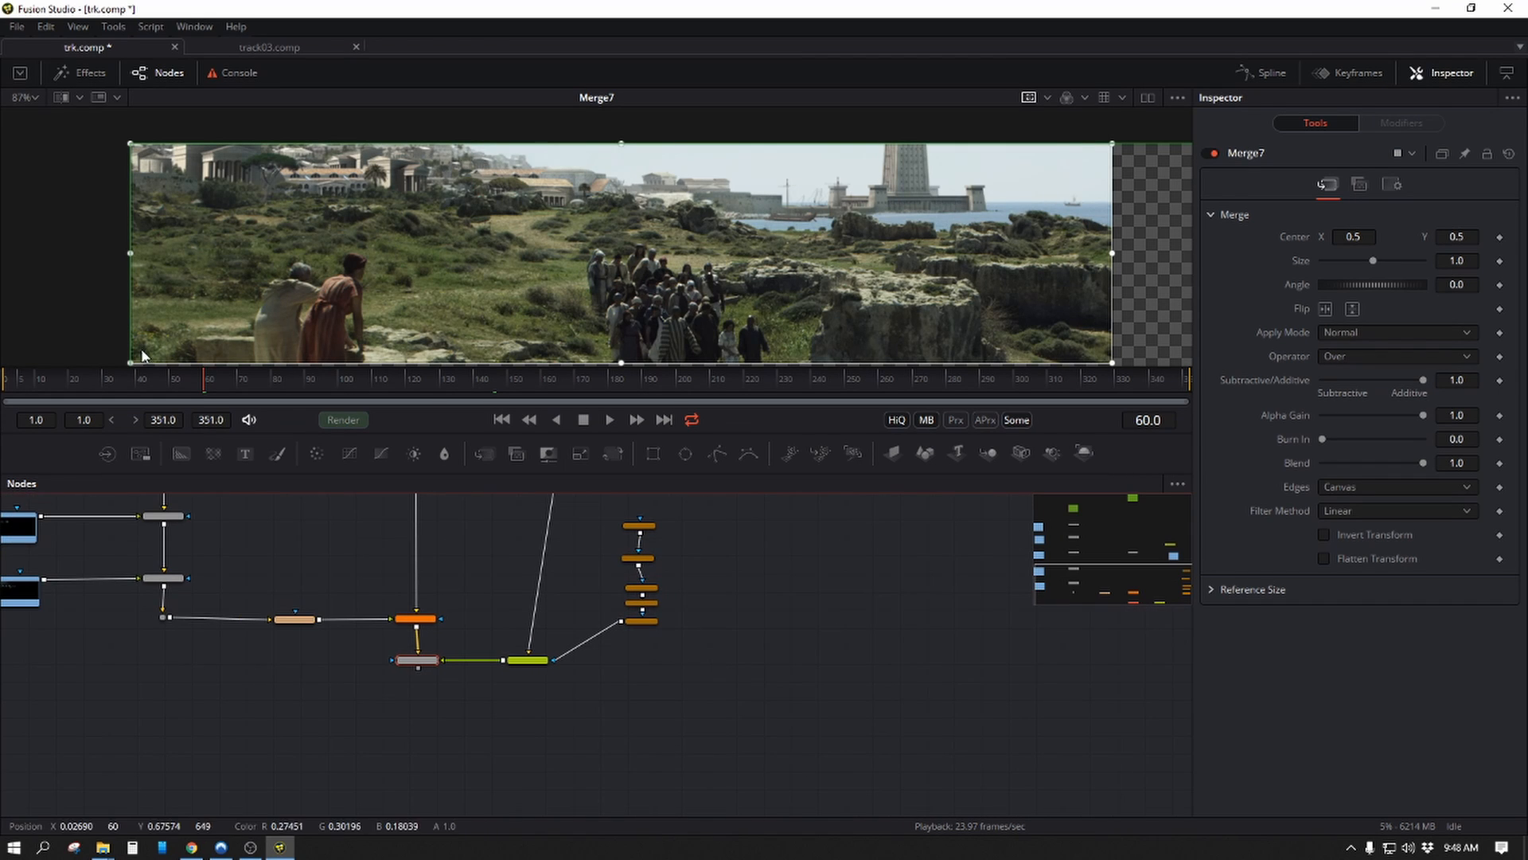
pyautogui.moveTo(149, 383); pyautogui.dragTo(6, 398)
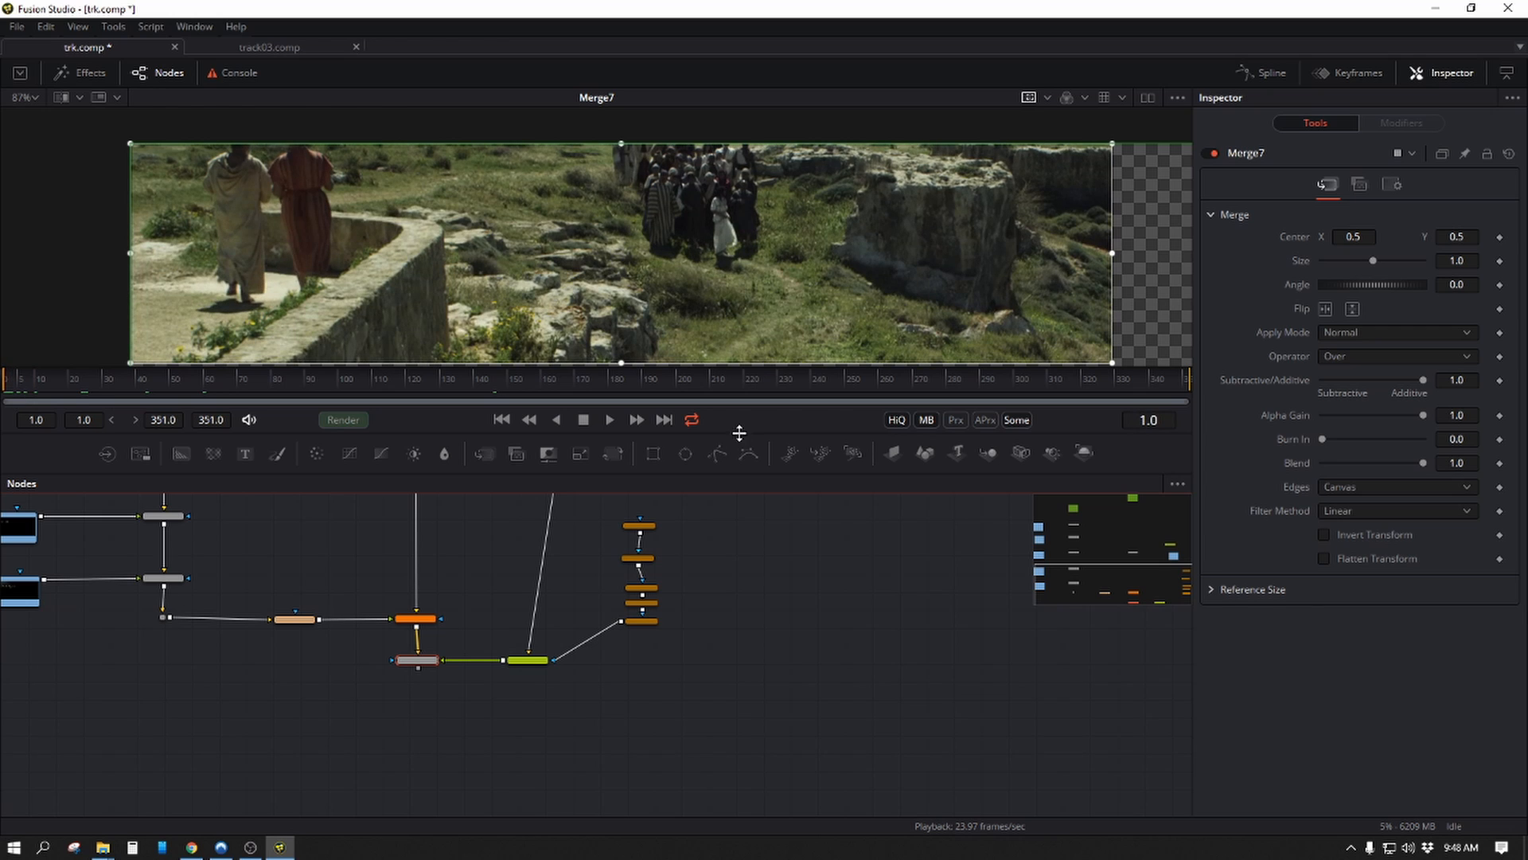
pyautogui.click(602, 419)
pyautogui.click(611, 420)
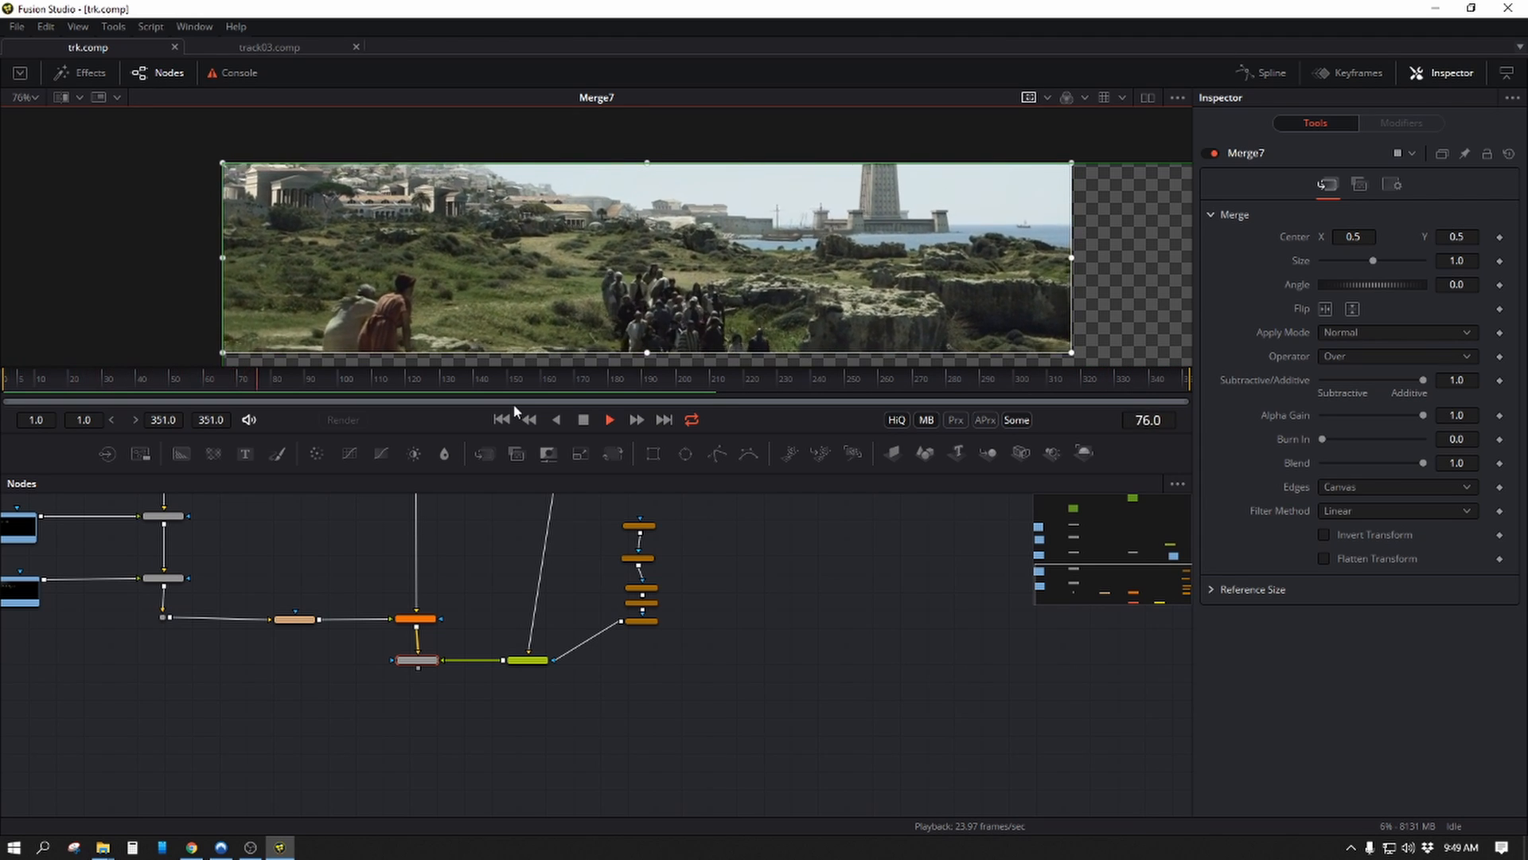
pyautogui.click(583, 420)
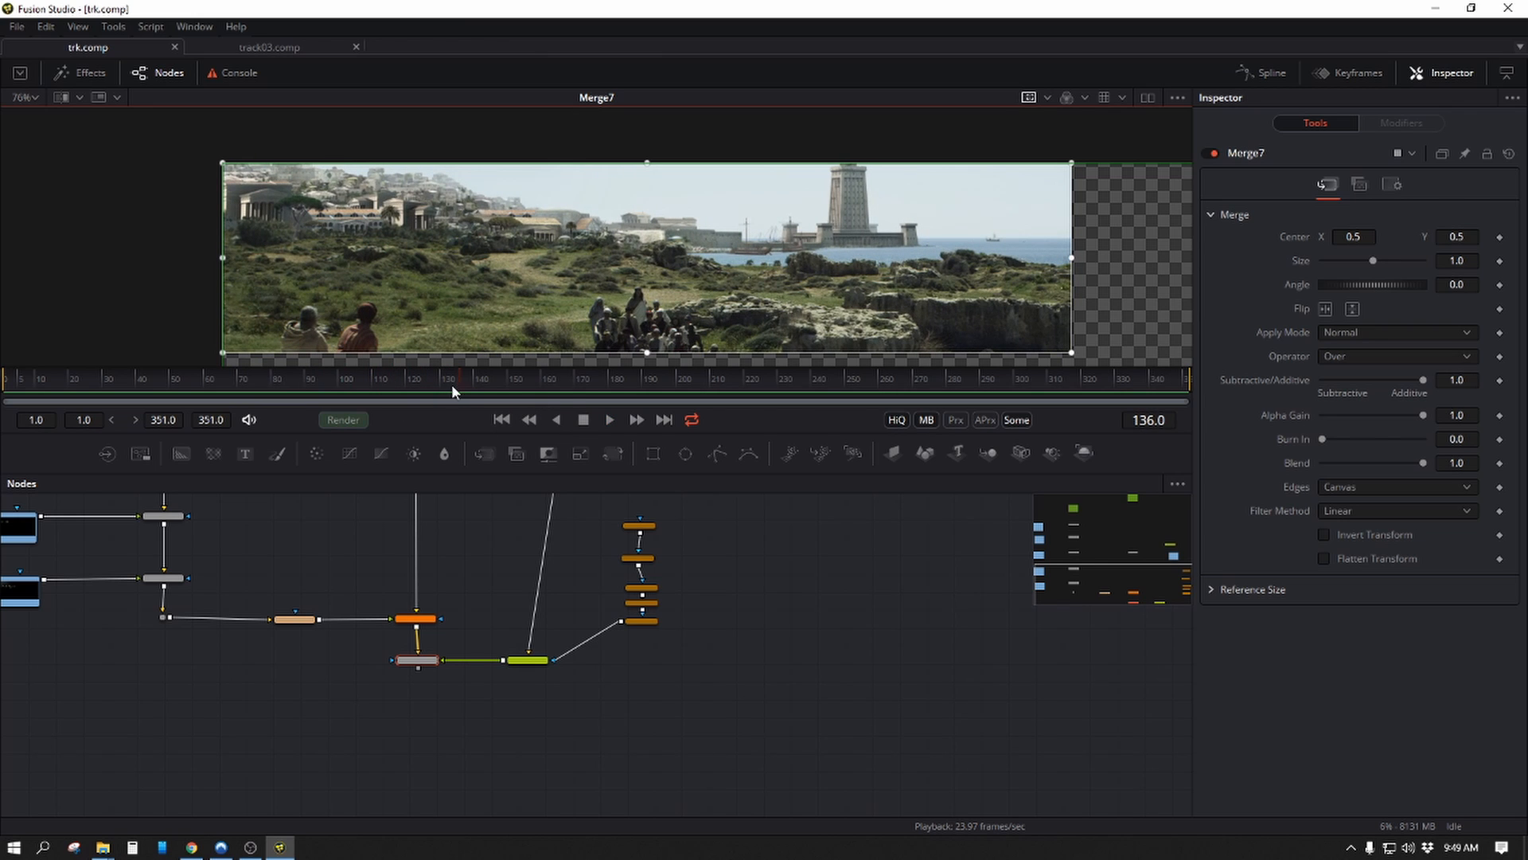
# Go to frame 140 and view the BG and mid3 layer loaders one after the other.
pyautogui.moveTo(373, 544); pyautogui.dragTo(665, 726)
pyautogui.moveTo(559, 575); pyautogui.dragTo(554, 587)
pyautogui.moveTo(470, 380); pyautogui.dragTo(474, 413)
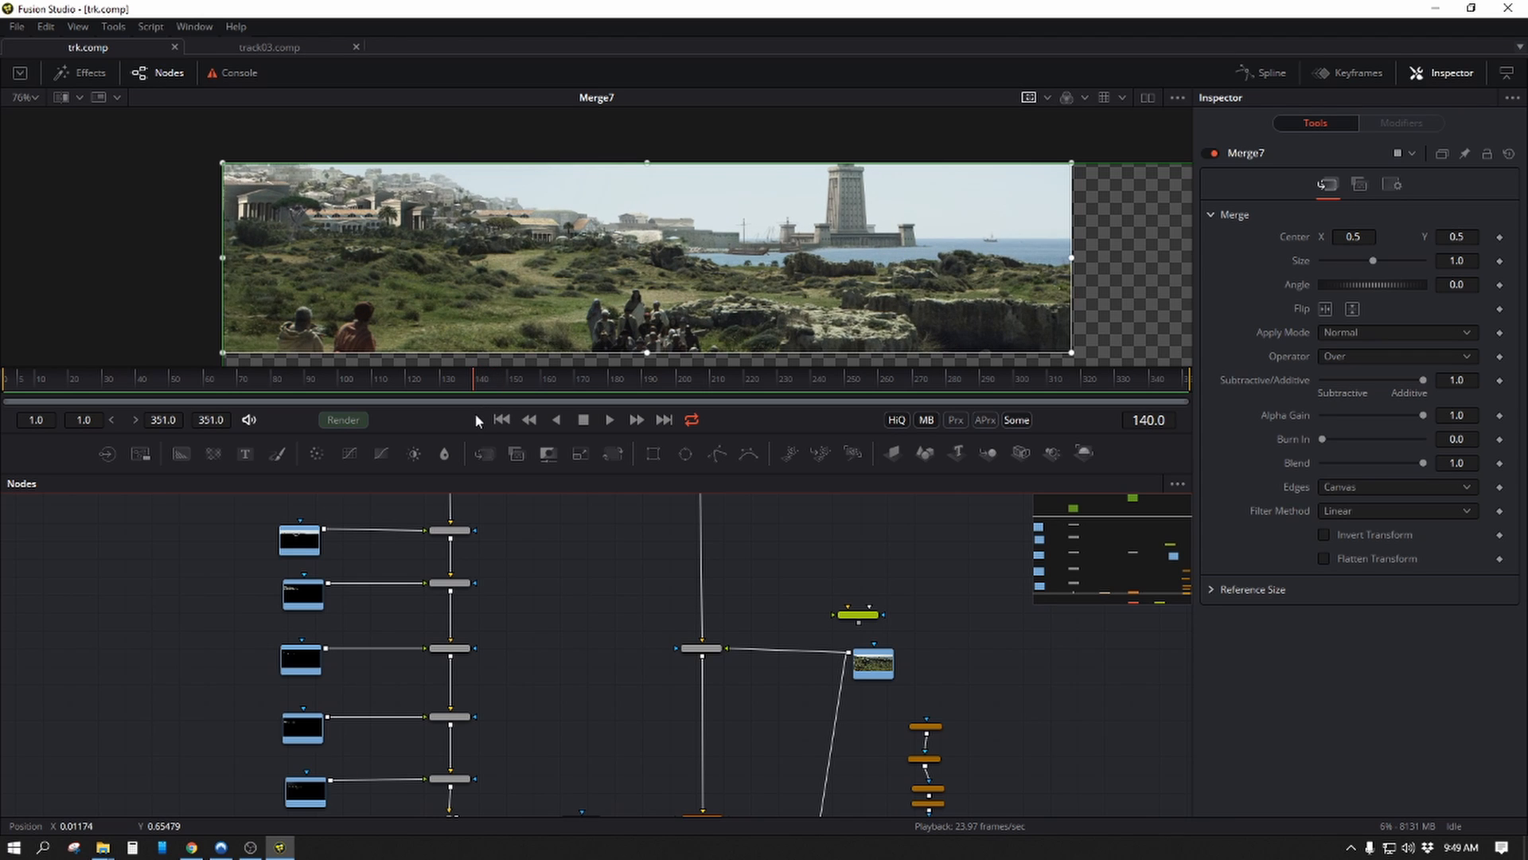
pyautogui.moveTo(573, 588); pyautogui.dragTo(643, 591)
pyautogui.click(388, 532)
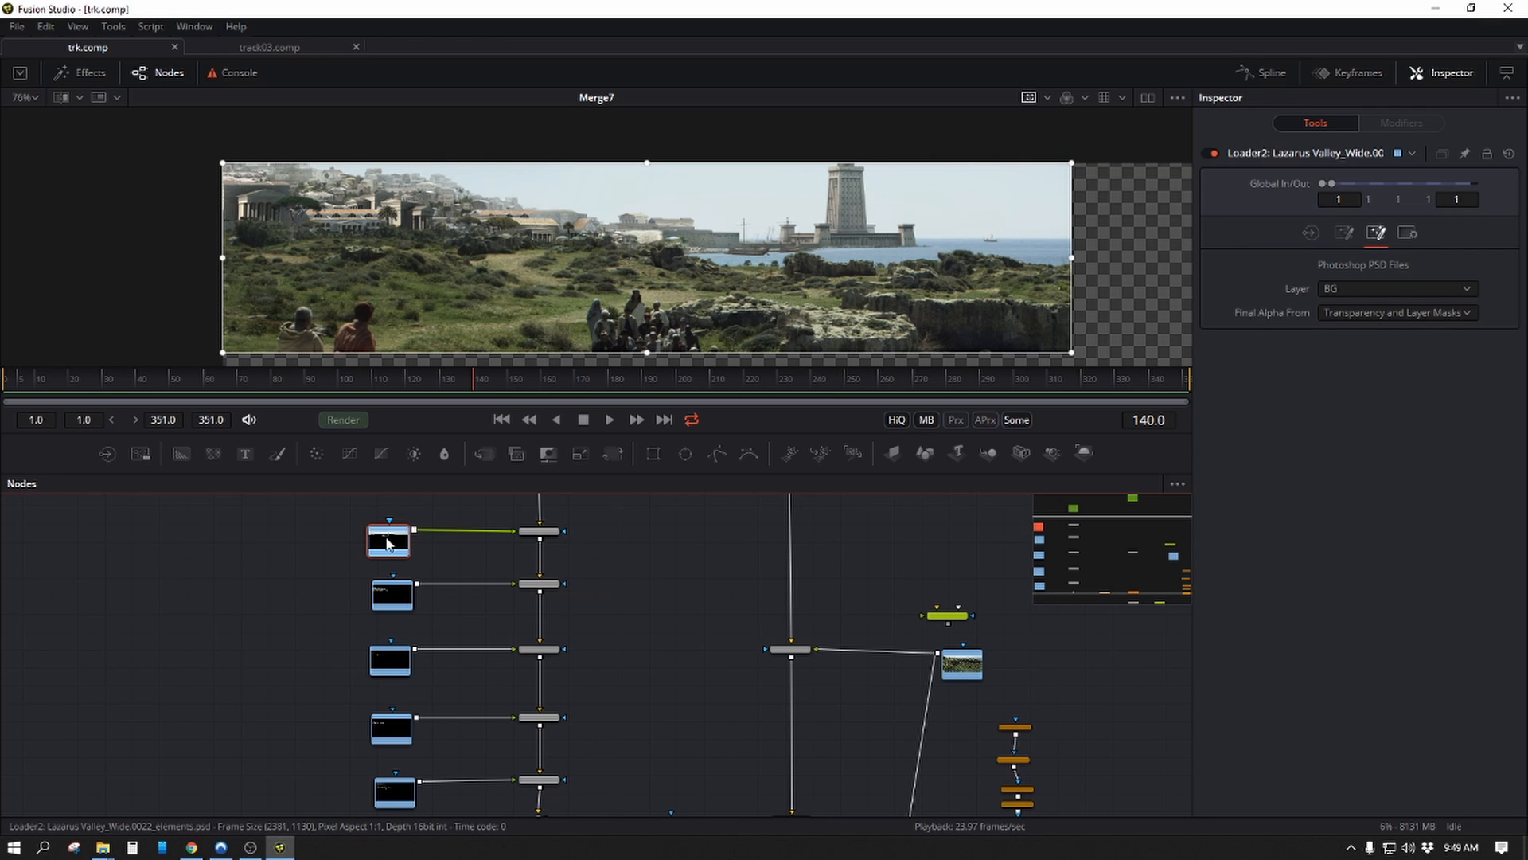
pyautogui.press('1')
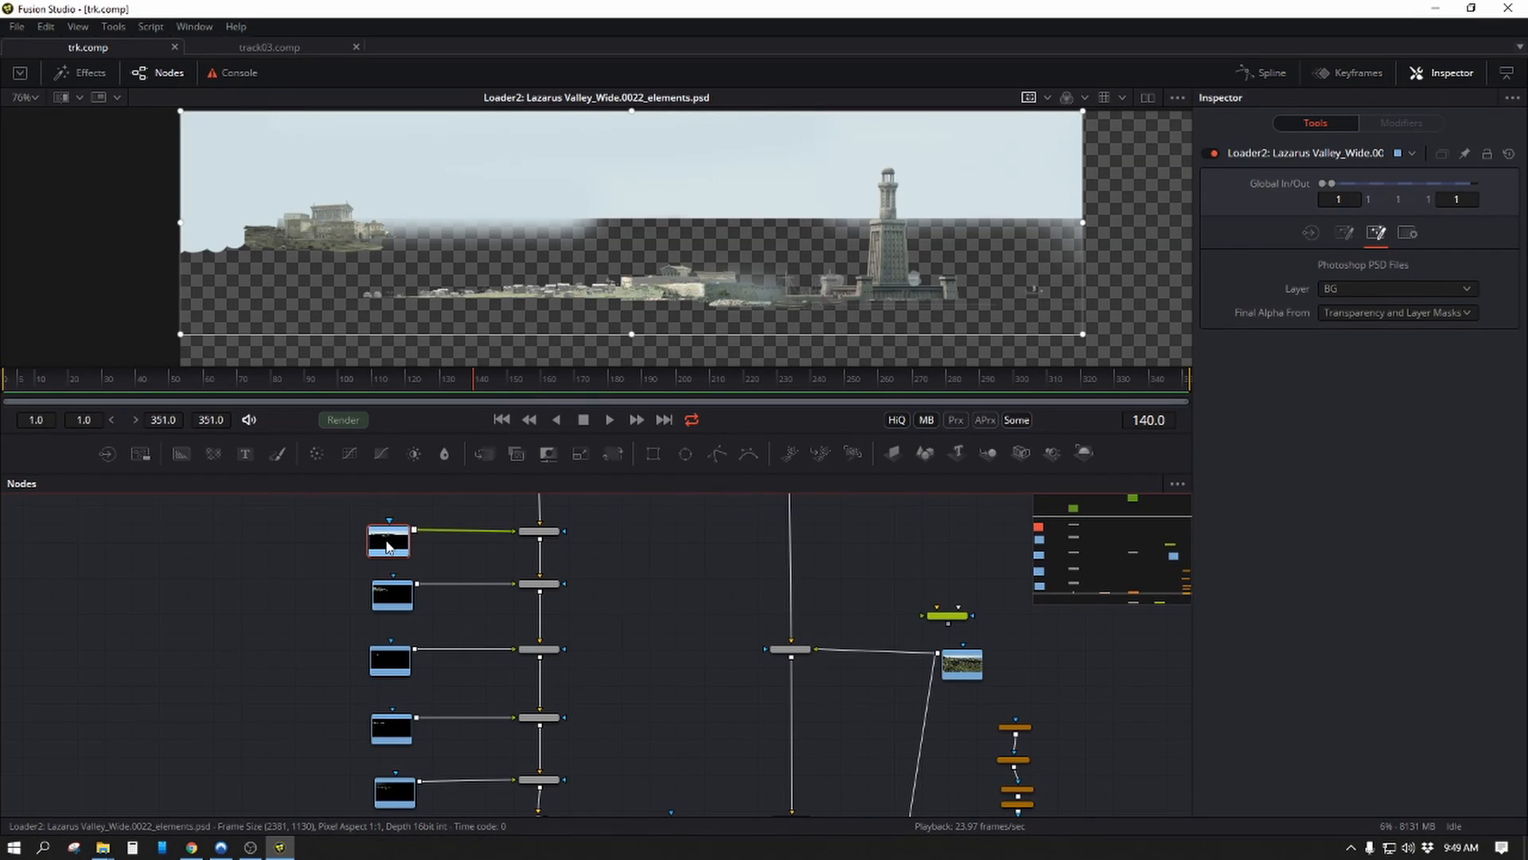
pyautogui.click(391, 590)
pyautogui.press('1')
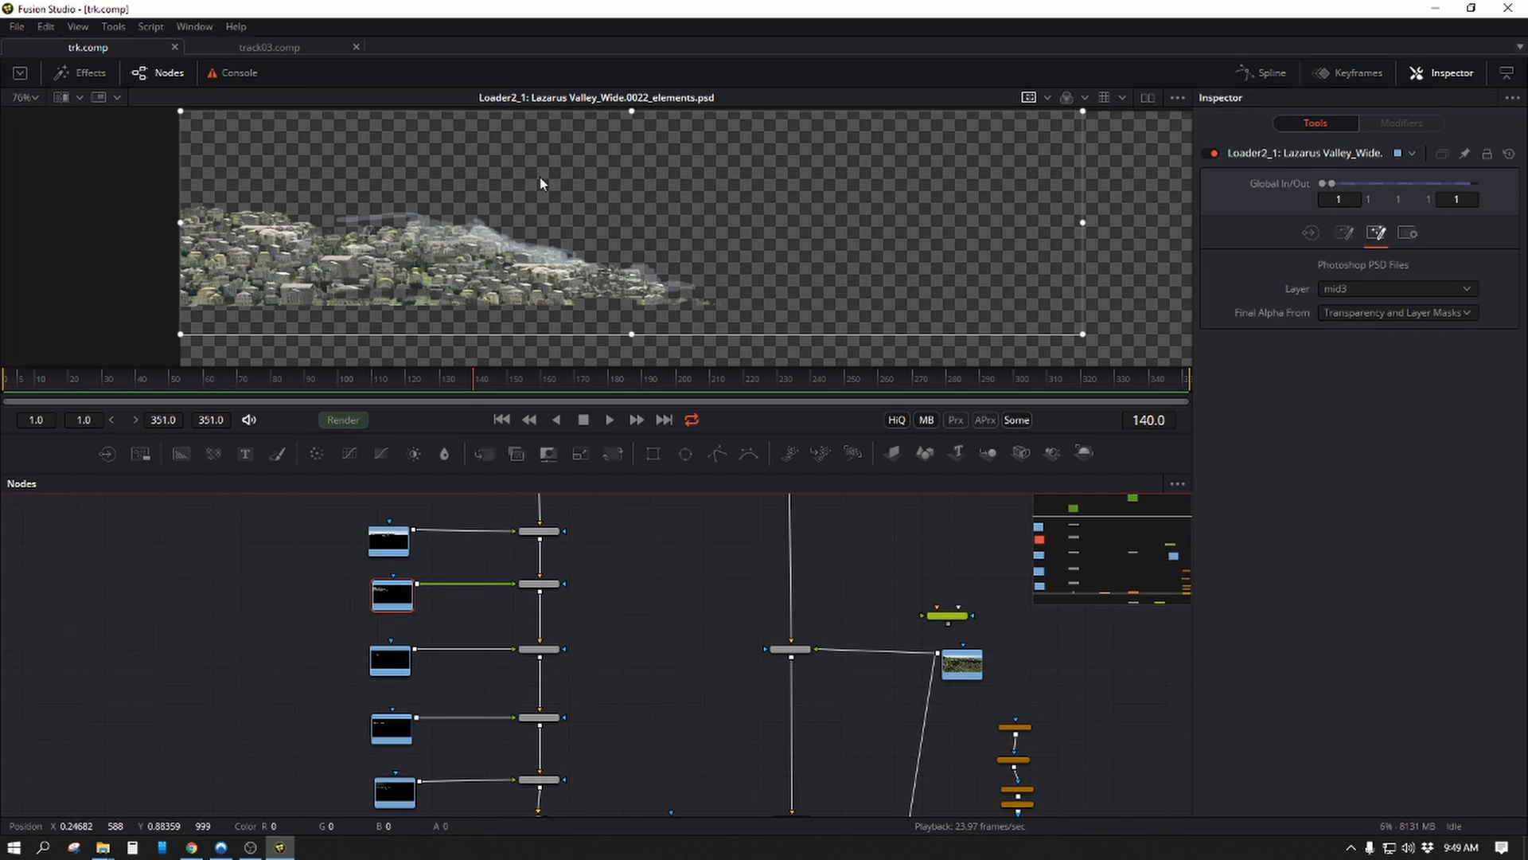
# Insert a Transform node between the mid3 layer's loader and its merge, and view the Merge7 output.
pyautogui.click(614, 569)
pyautogui.press('t')
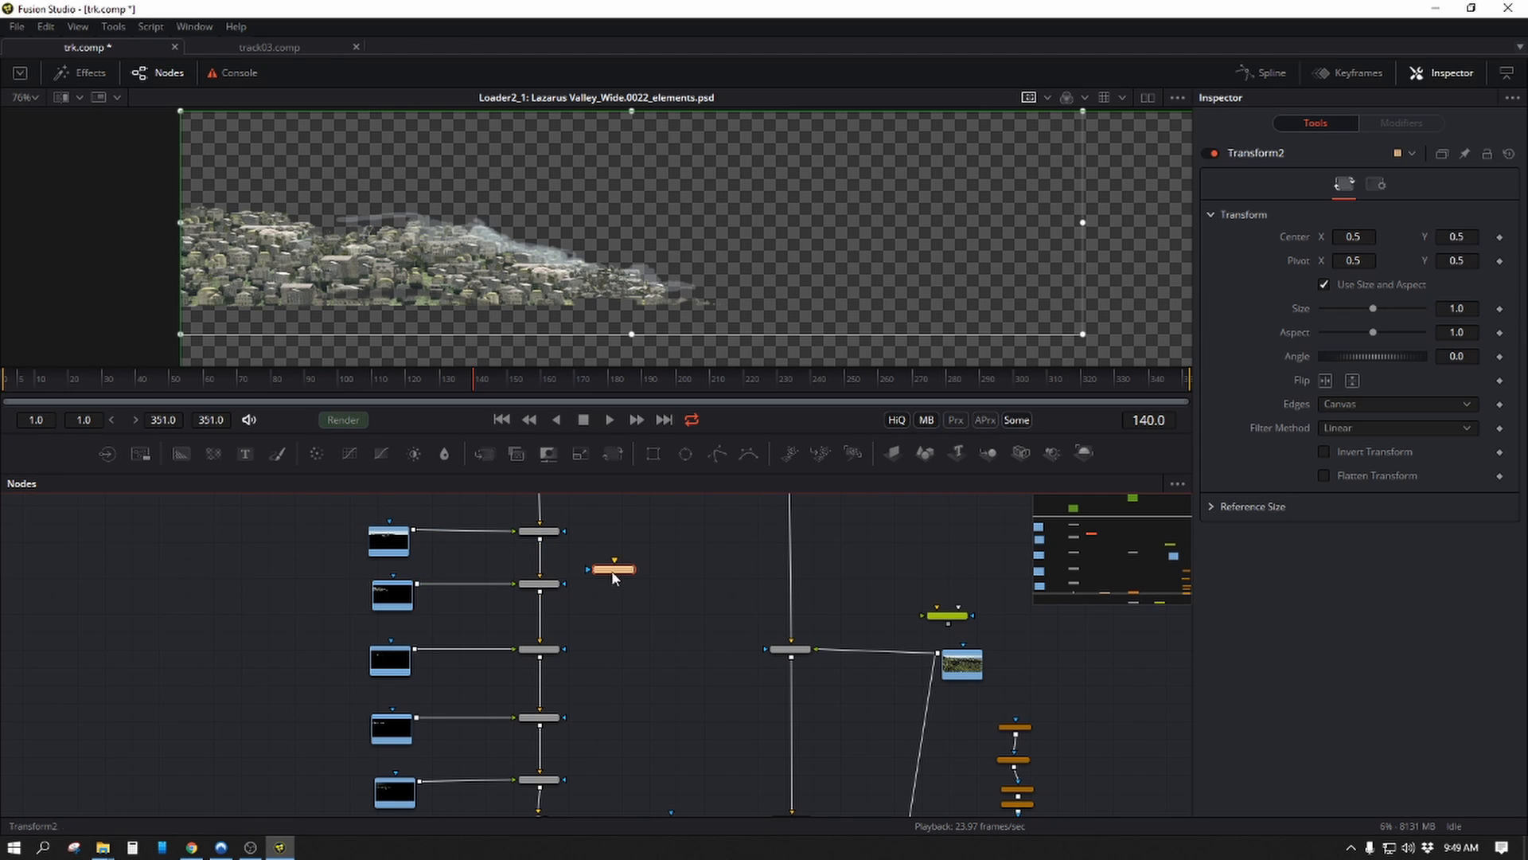
pyautogui.moveTo(477, 586); pyautogui.dragTo(481, 589)
pyautogui.moveTo(701, 735); pyautogui.dragTo(543, 530)
pyautogui.click(646, 660)
pyautogui.press('1')
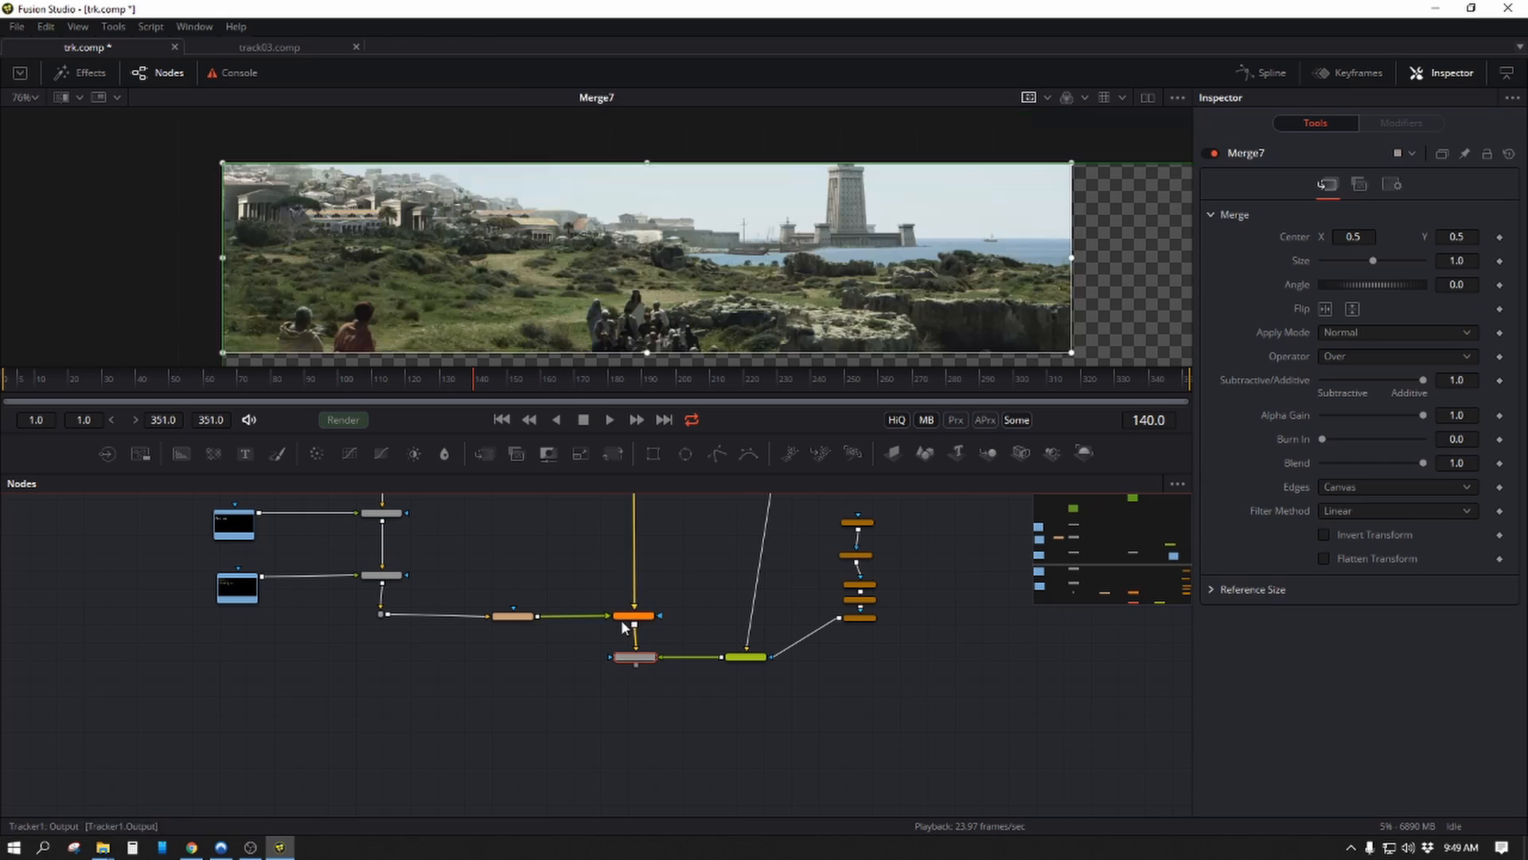
pyautogui.moveTo(478, 525); pyautogui.dragTo(529, 690)
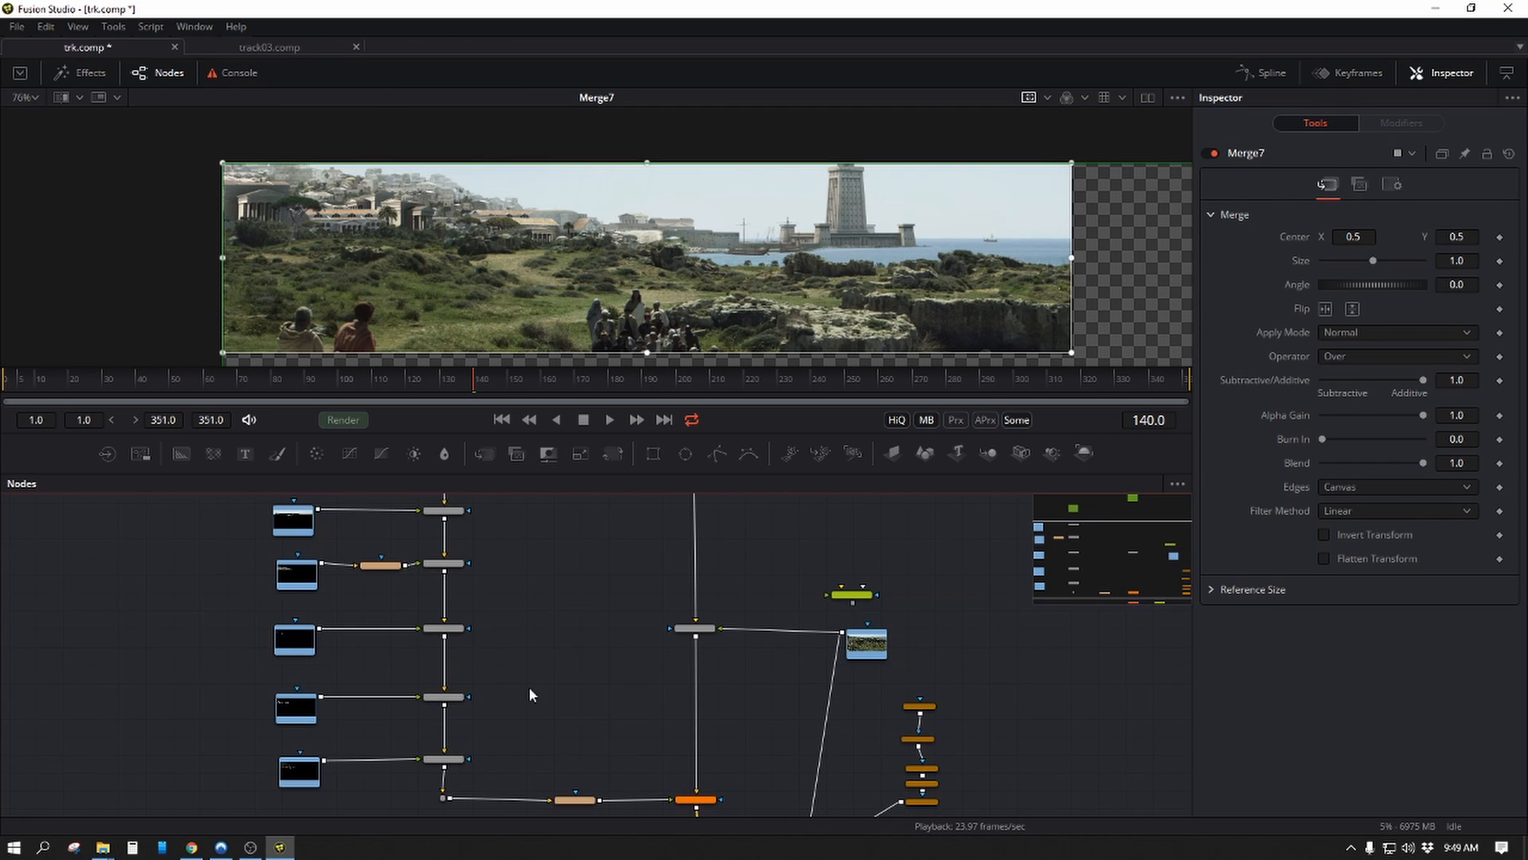
# Keyframe the mid3 Transform's Center at frame 140, and set its Center Y to 0.4867 at frame 53.
pyautogui.click(382, 567)
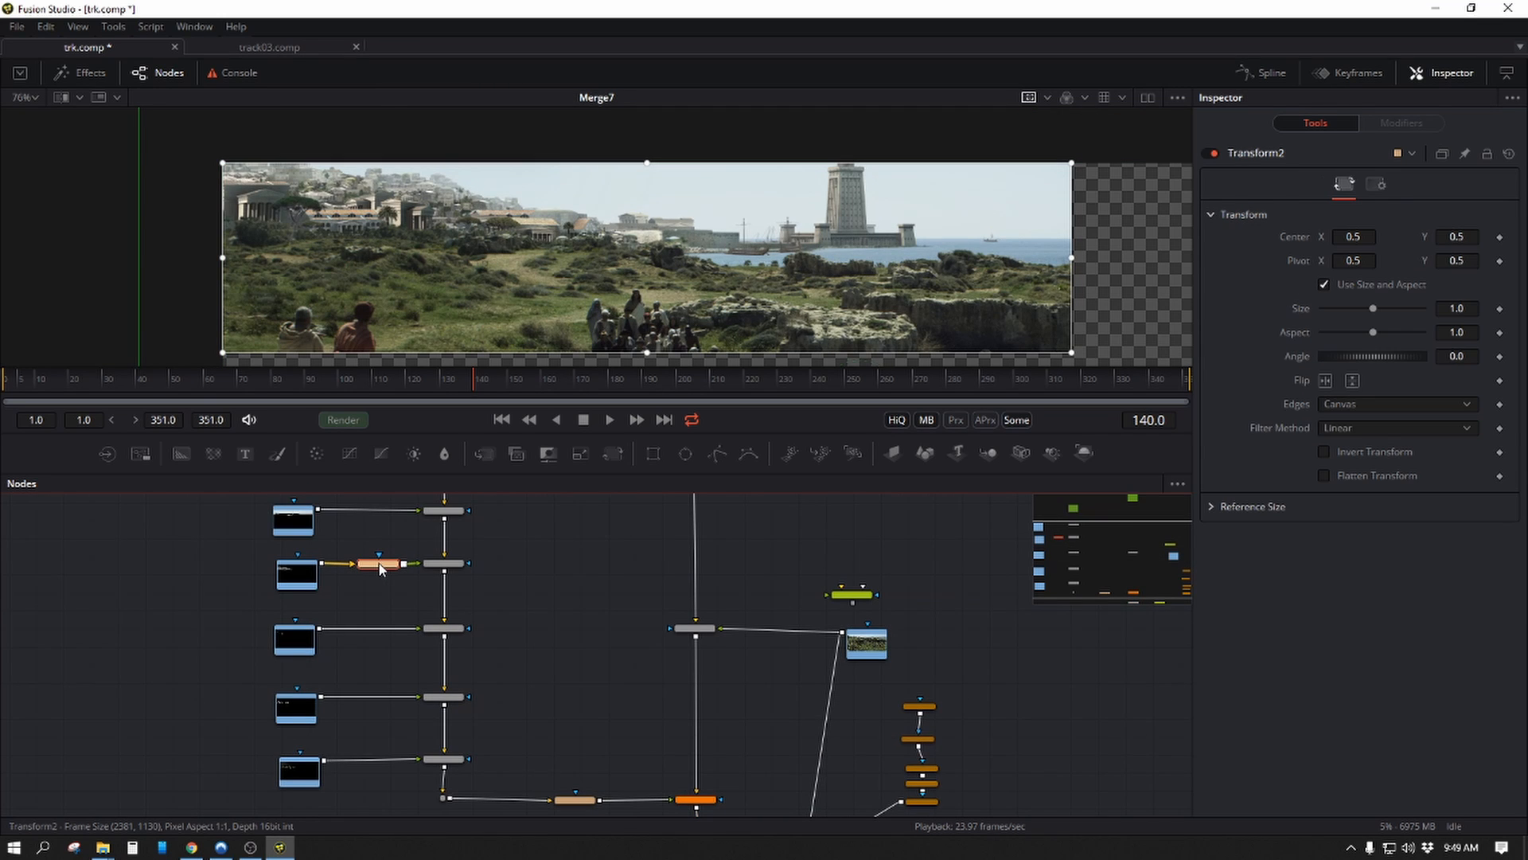
pyautogui.click(1500, 238)
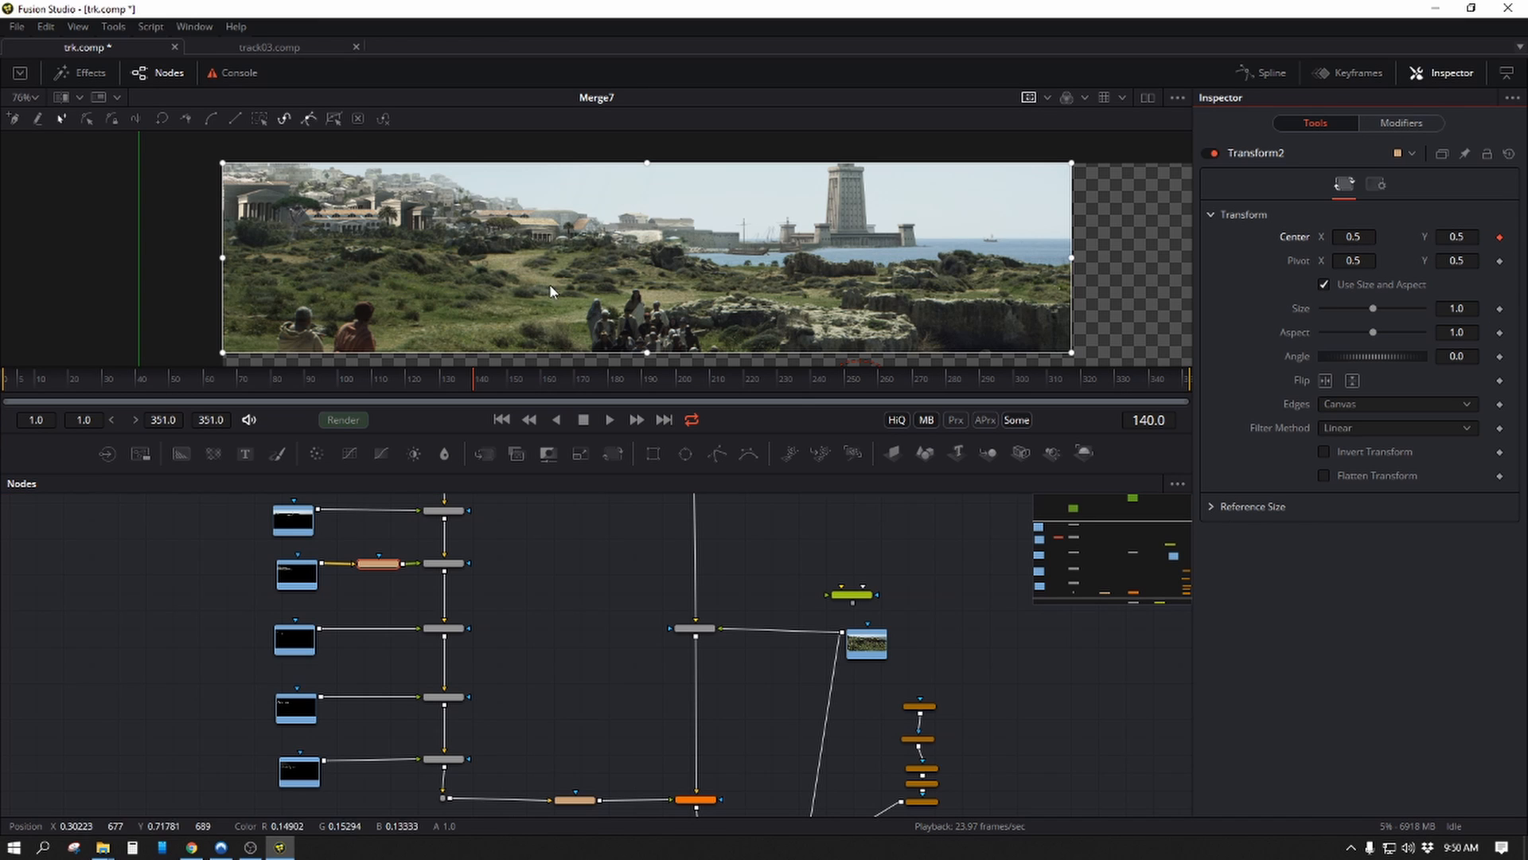
pyautogui.scroll(5, 533, 207)
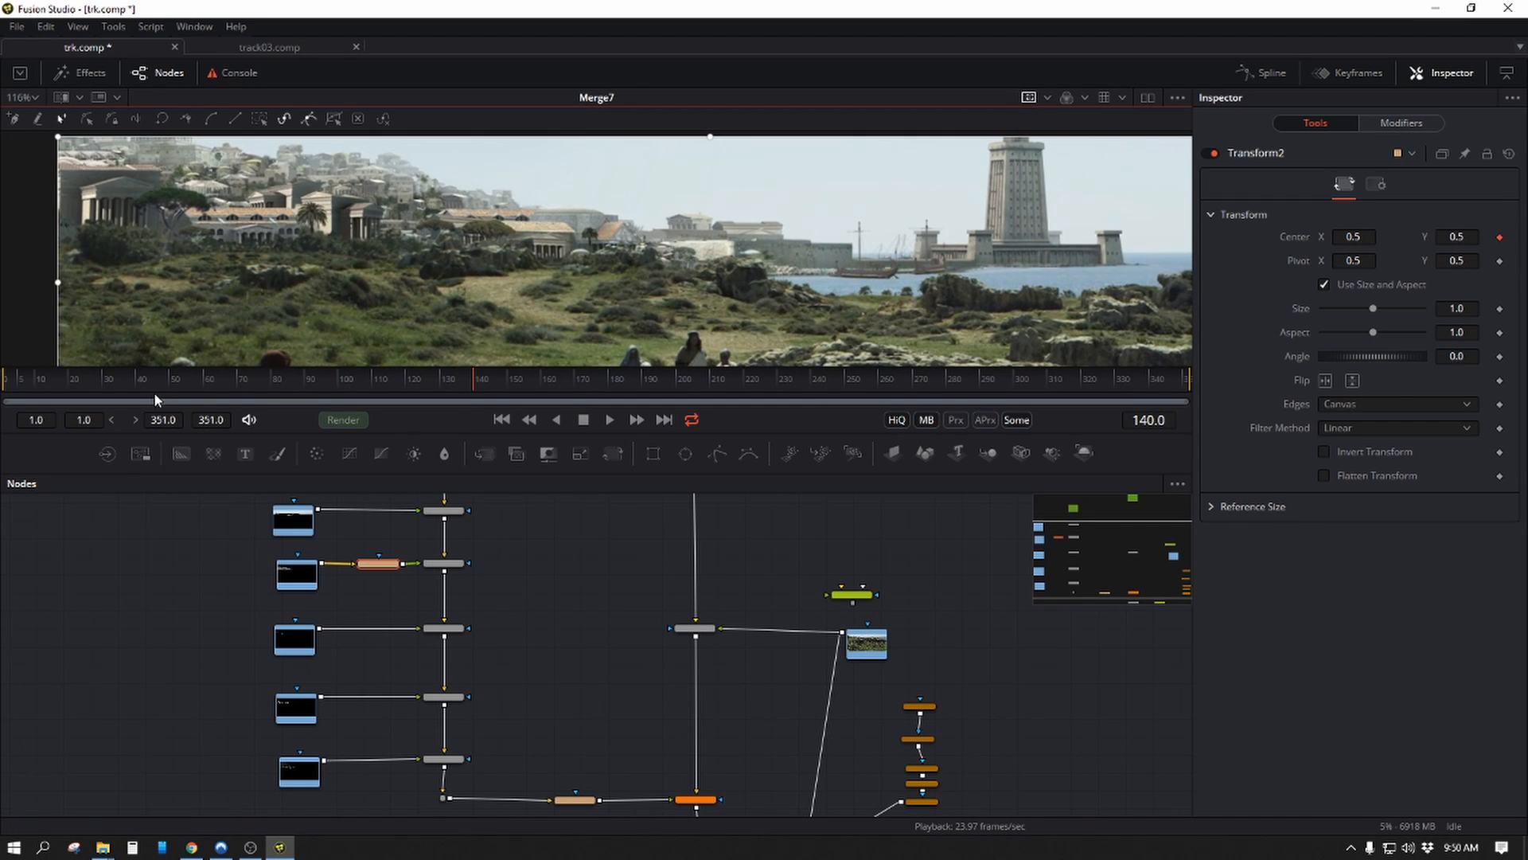
pyautogui.moveTo(246, 380); pyautogui.dragTo(182, 390)
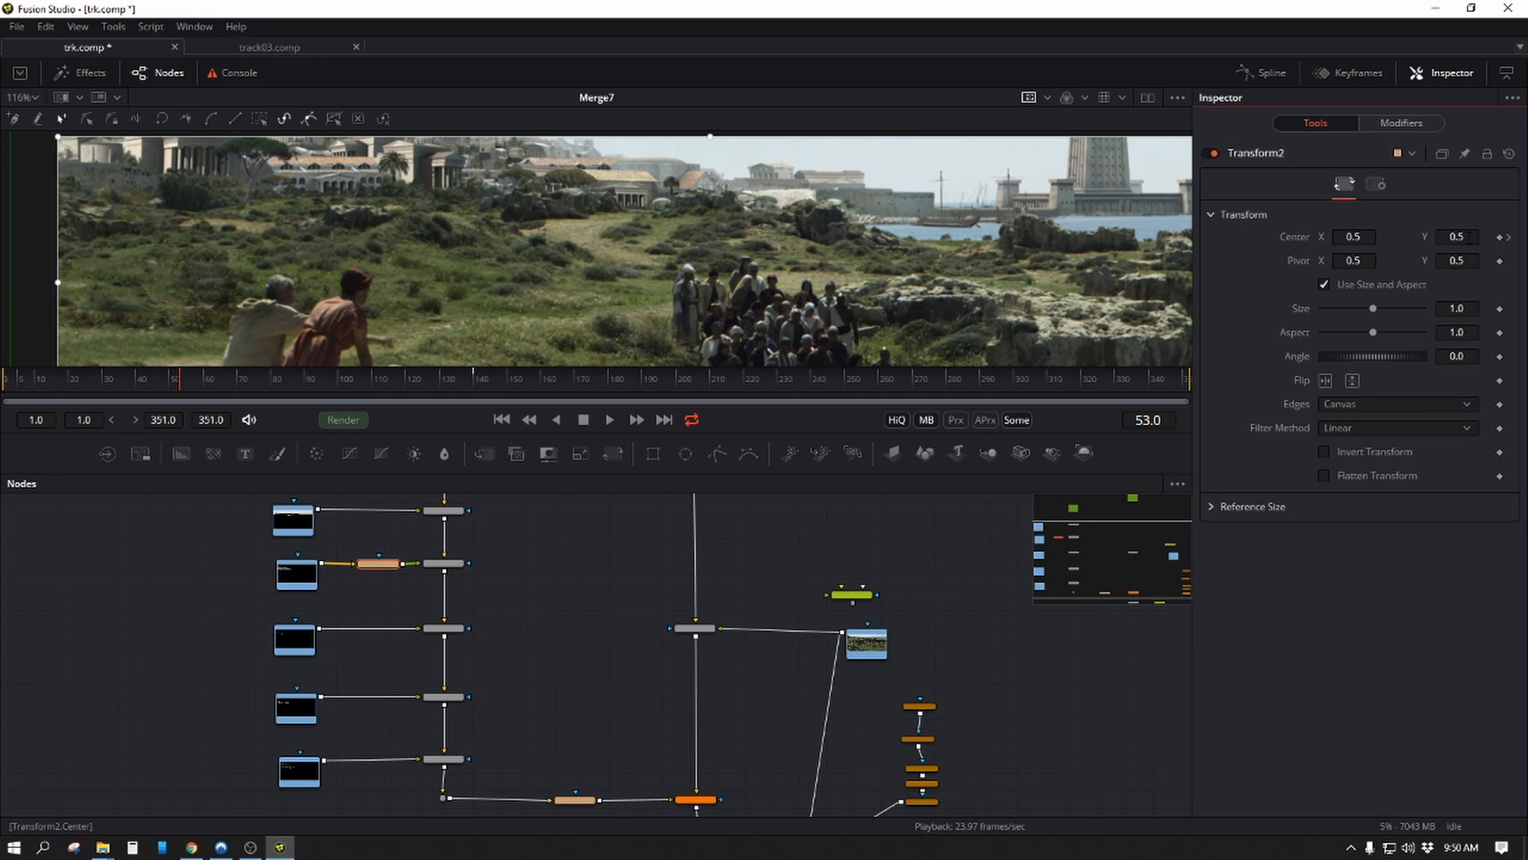
pyautogui.moveTo(1456, 237); pyautogui.dragTo(1422, 237)
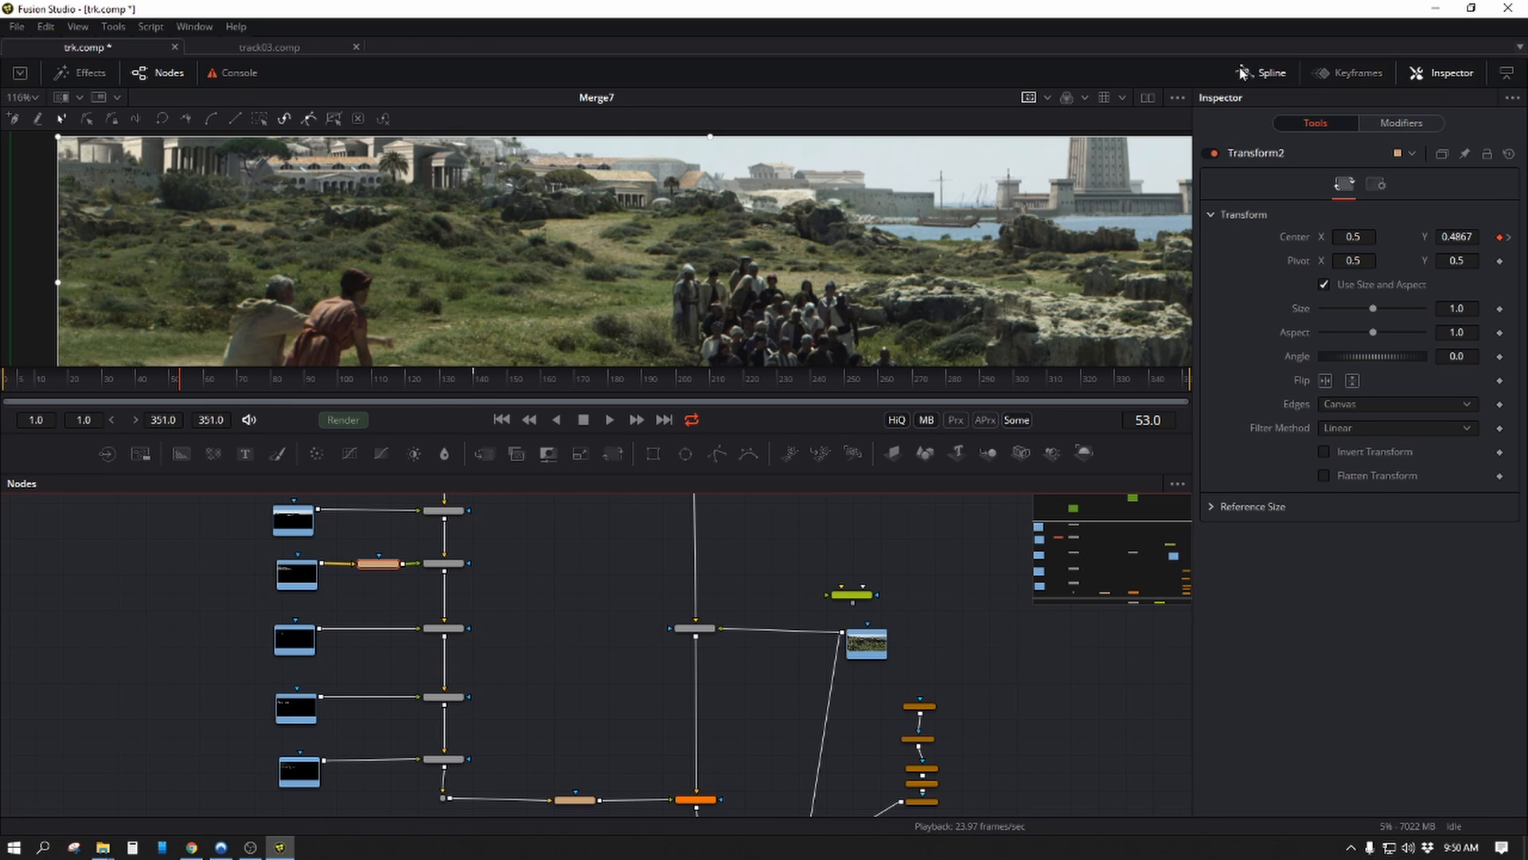
# Show only the selected Transform's Displacement curve in the Spline editor and widen the graph area.
pyautogui.click(1264, 73)
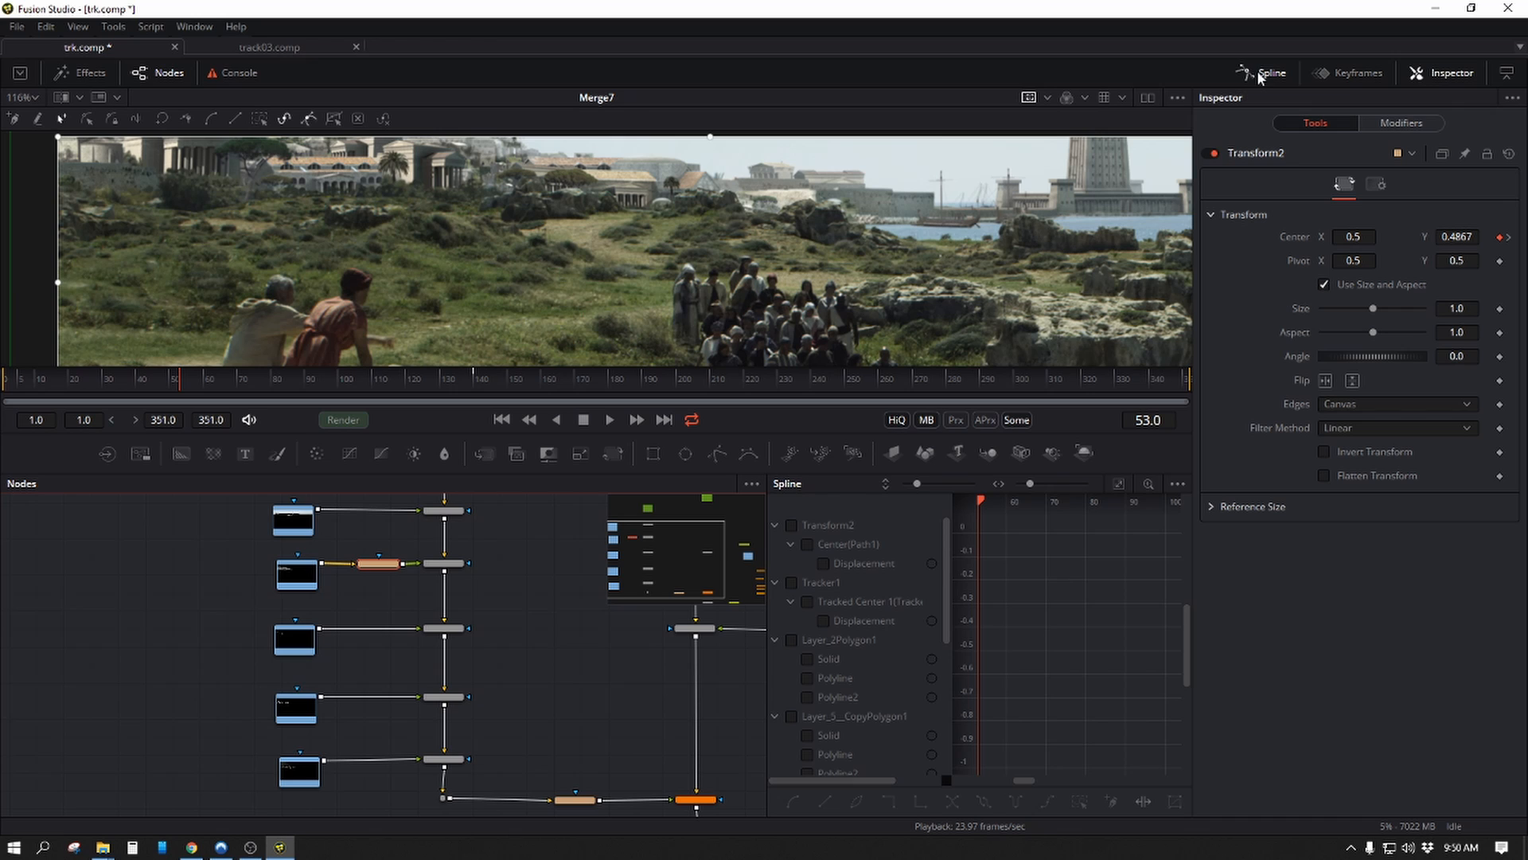
pyautogui.click(1177, 484)
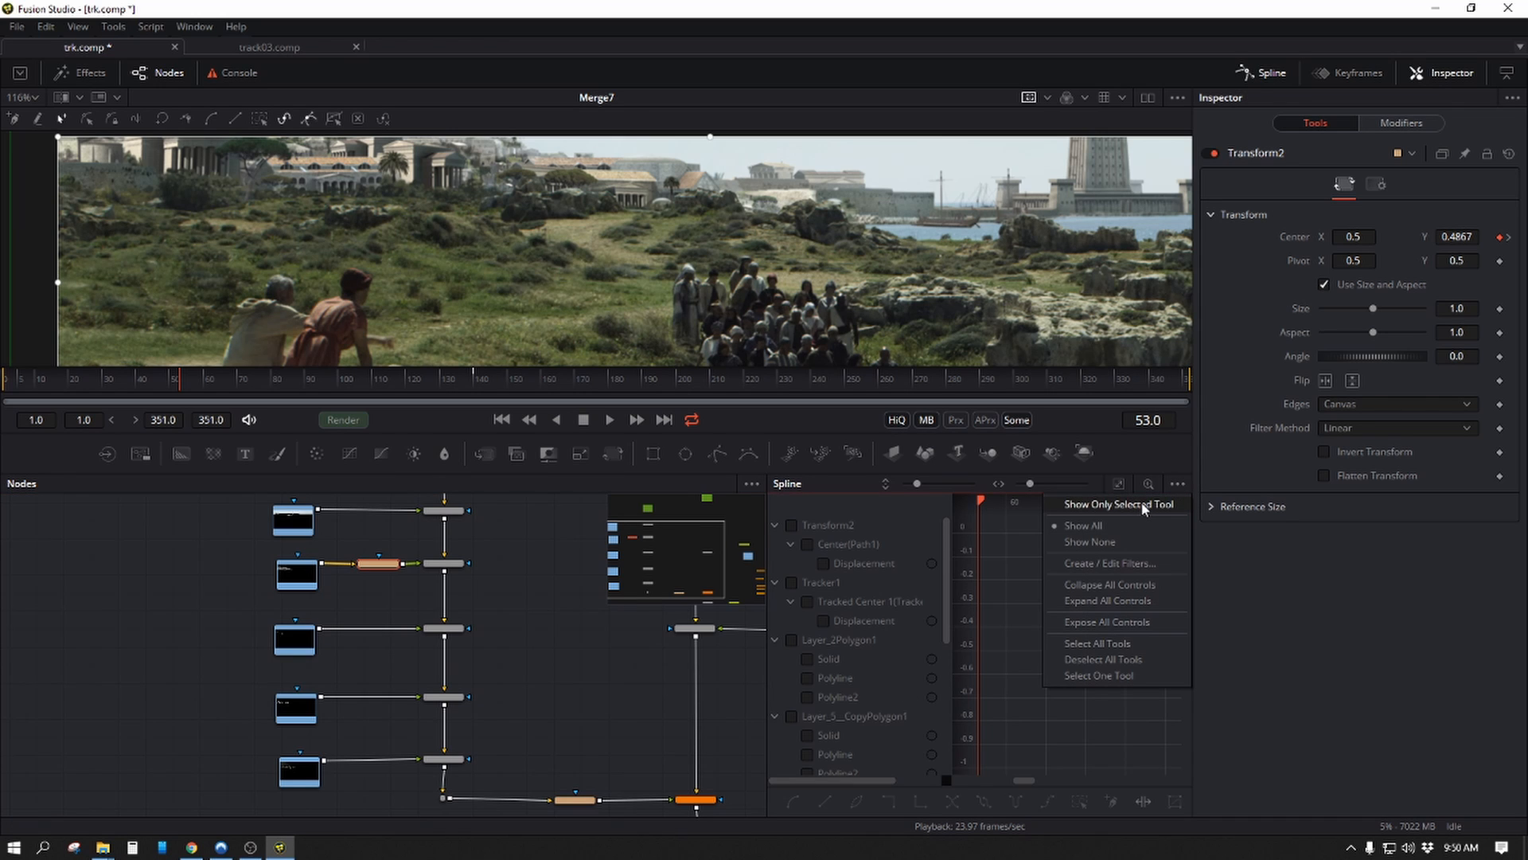
pyautogui.click(1144, 506)
pyautogui.click(823, 564)
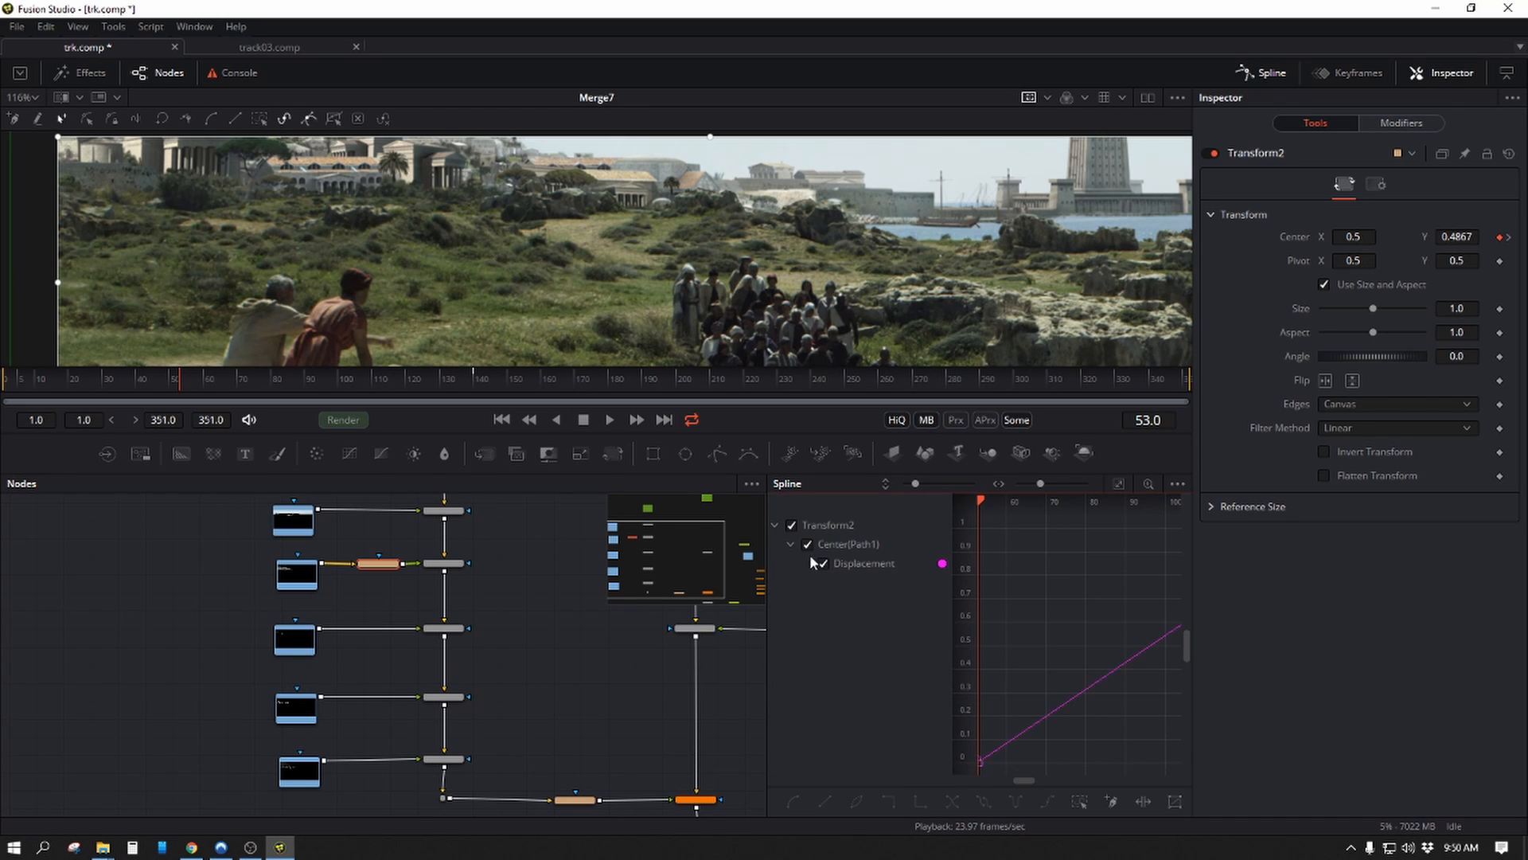
pyautogui.moveTo(766, 627); pyautogui.dragTo(509, 627)
# Smooth the Displacement curve at the frame 140 keyframe, steepen the frame 53 keyframe's handle, and close the Spline editor.
pyautogui.moveTo(1126, 676); pyautogui.dragTo(985, 517)
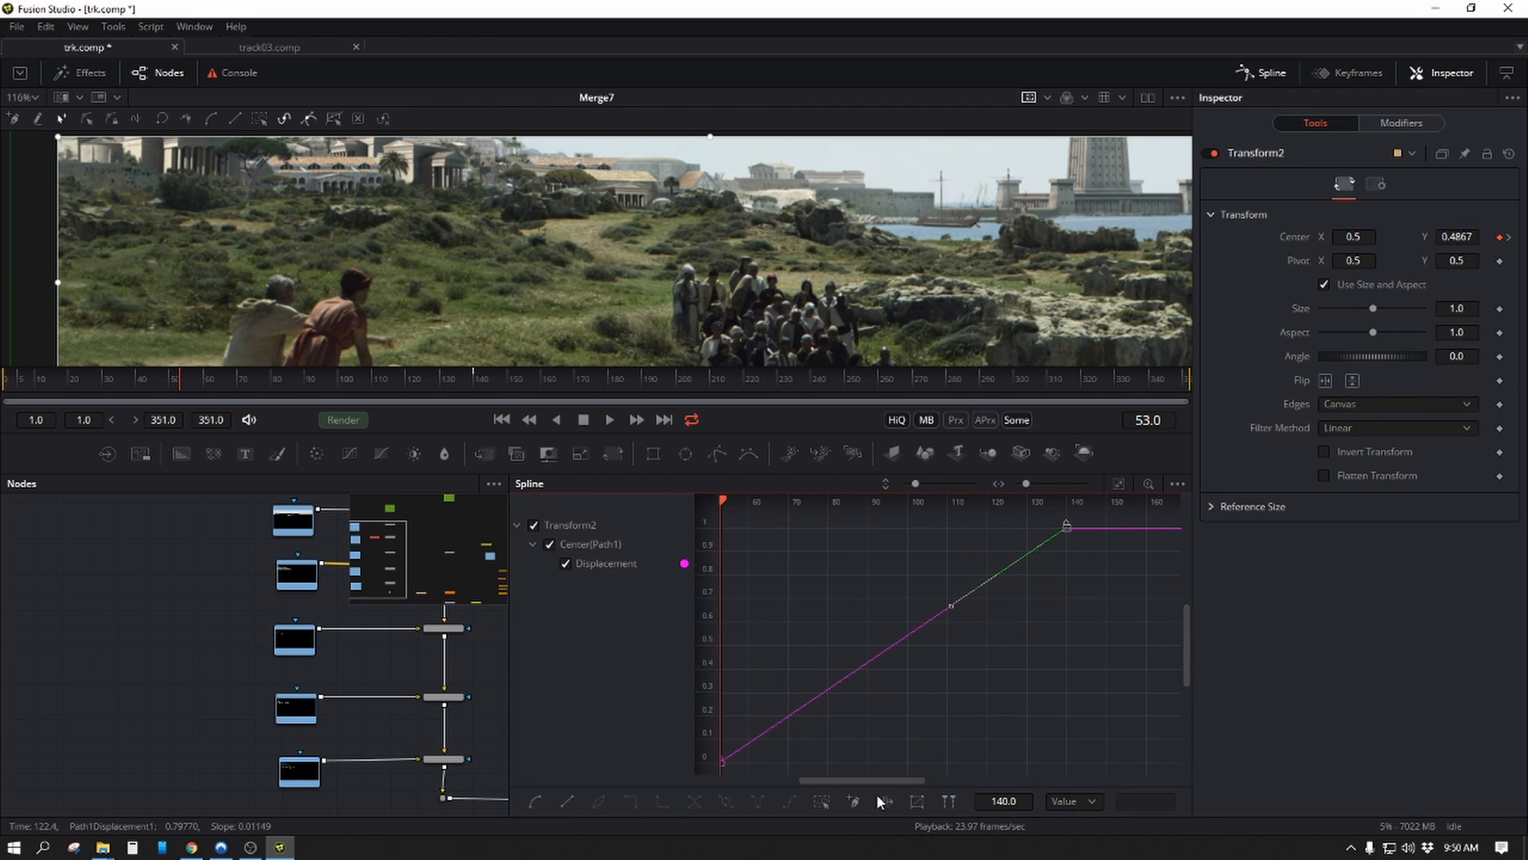
pyautogui.click(534, 804)
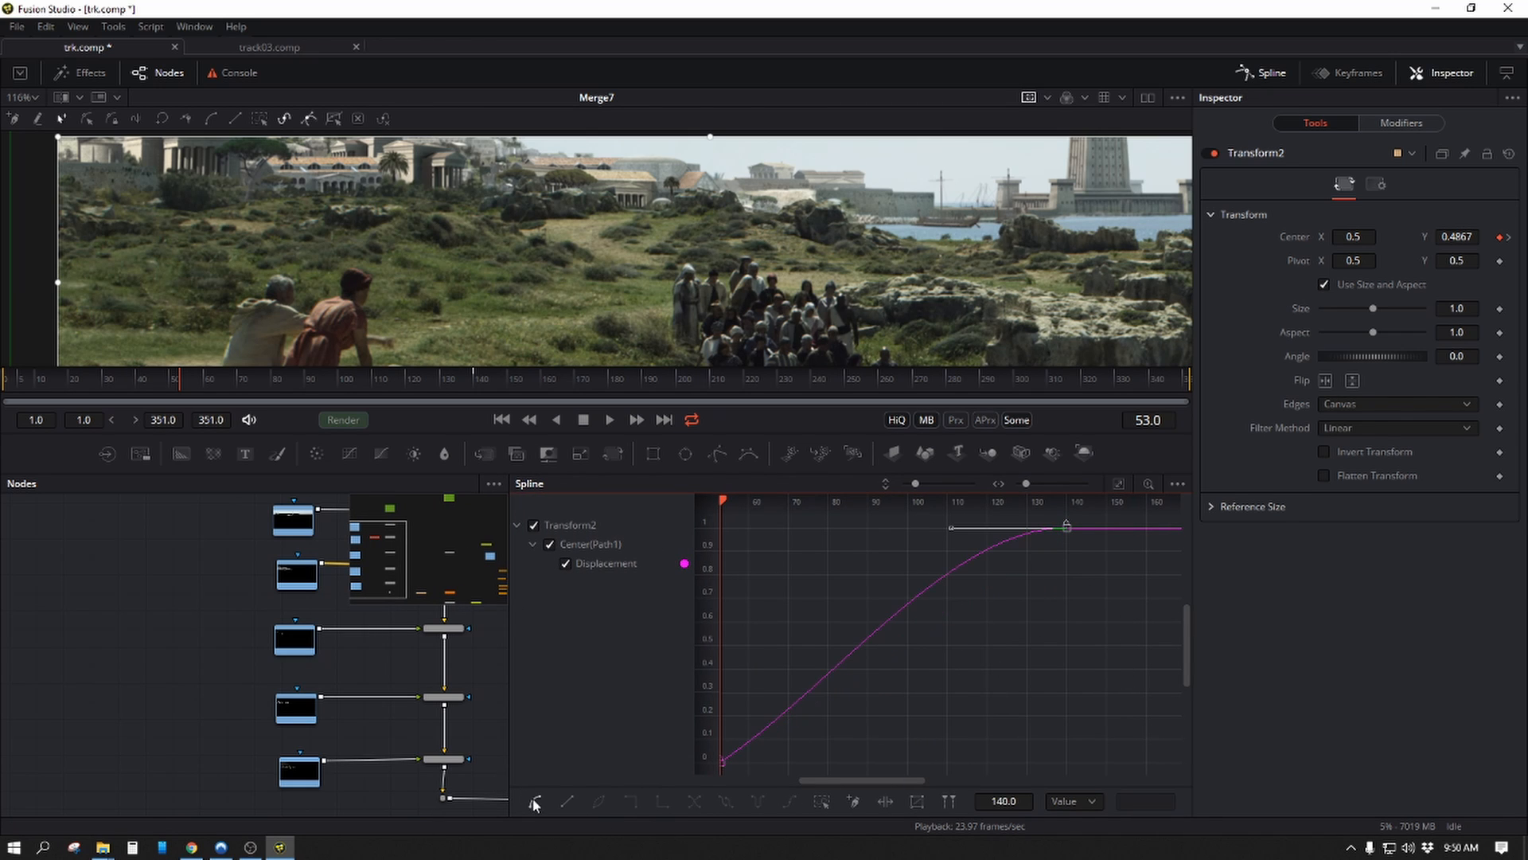
pyautogui.moveTo(950, 705); pyautogui.dragTo(676, 792)
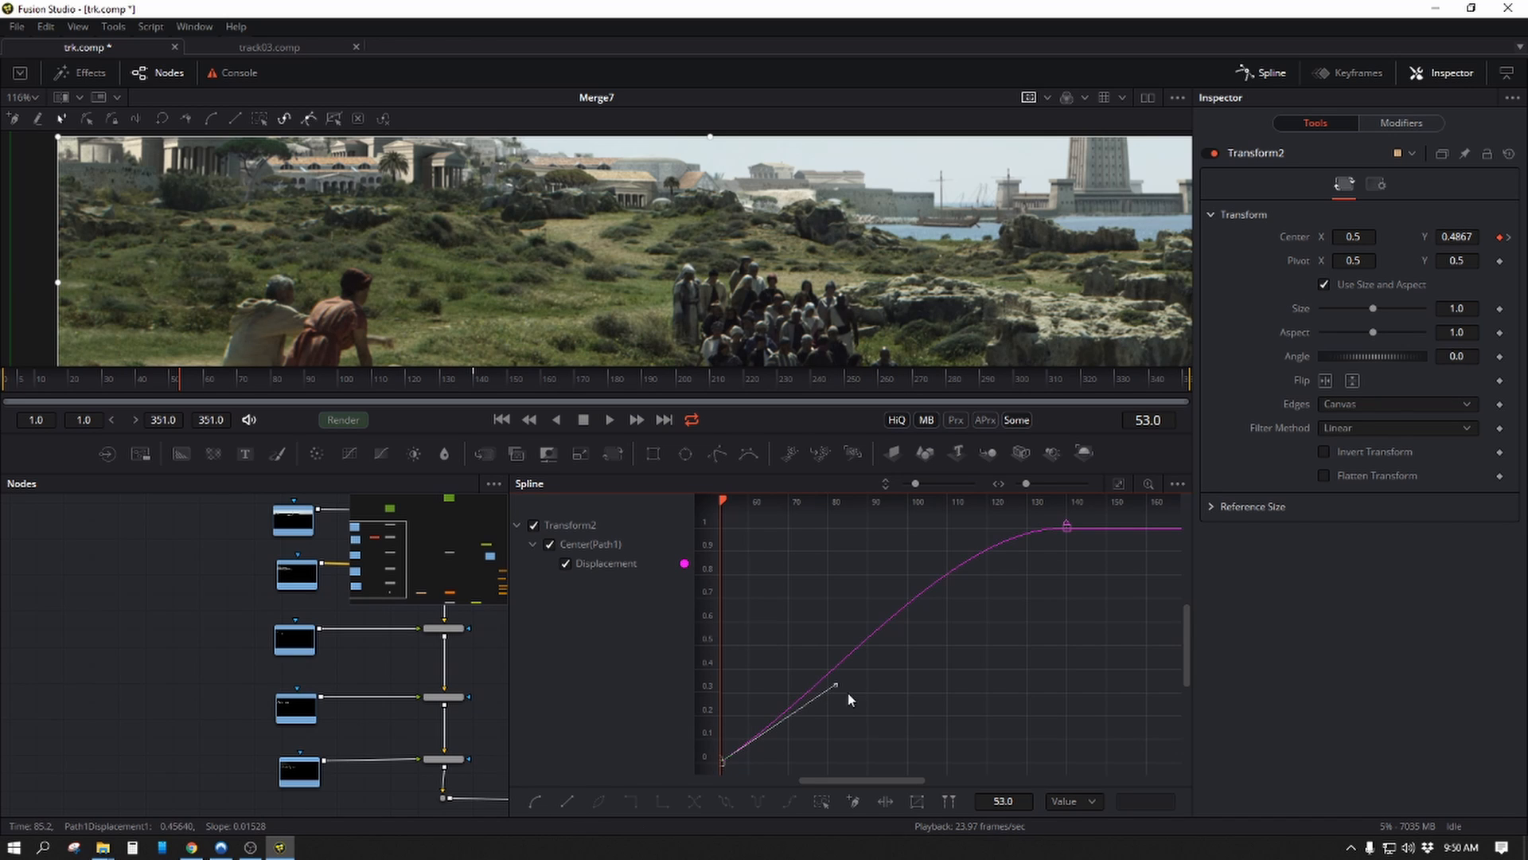
pyautogui.moveTo(832, 686); pyautogui.dragTo(818, 675)
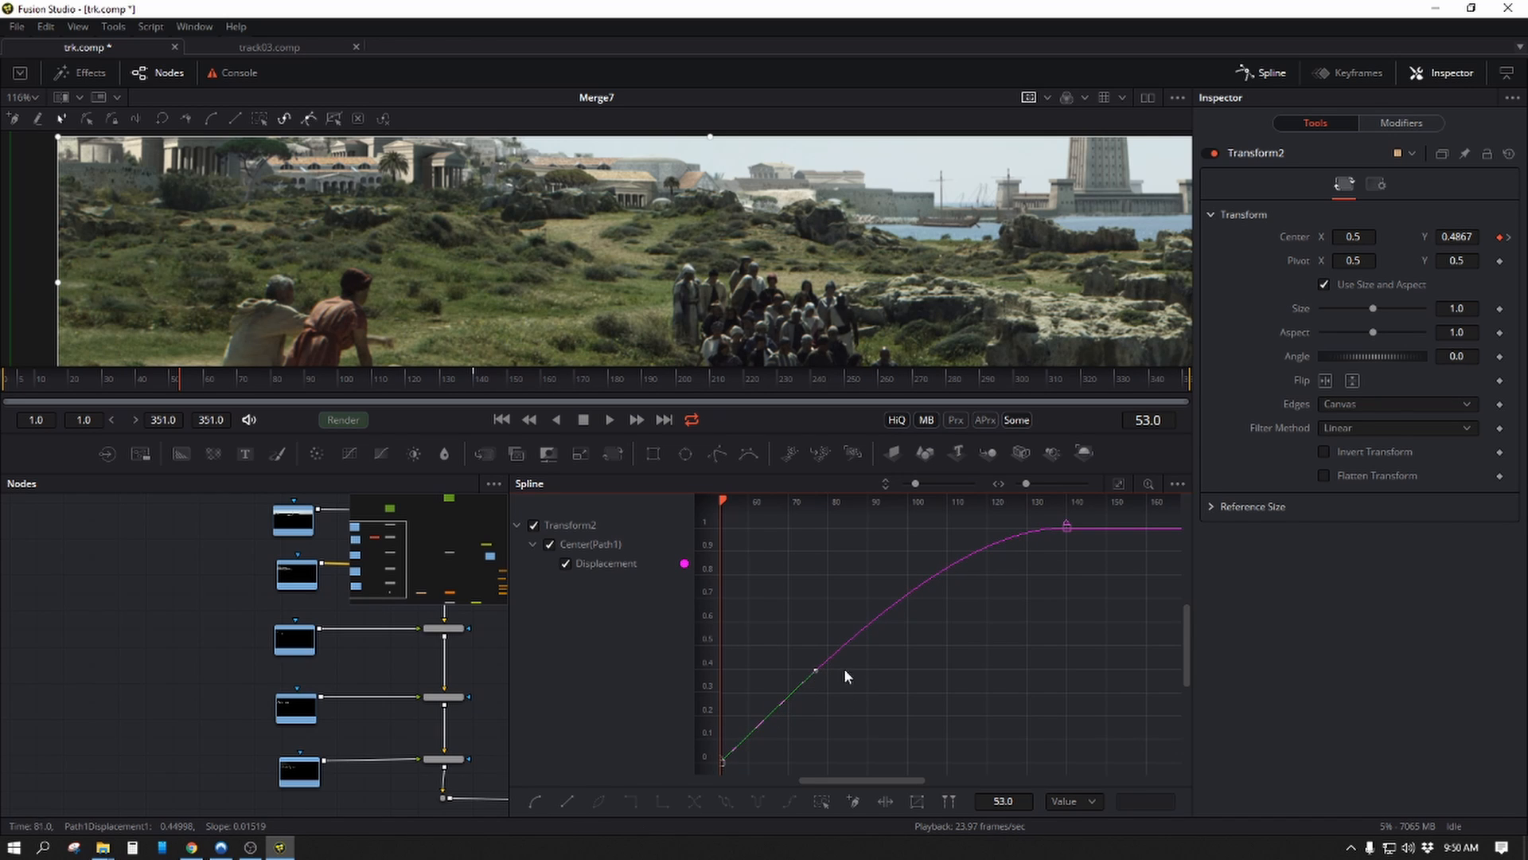
pyautogui.click(846, 676)
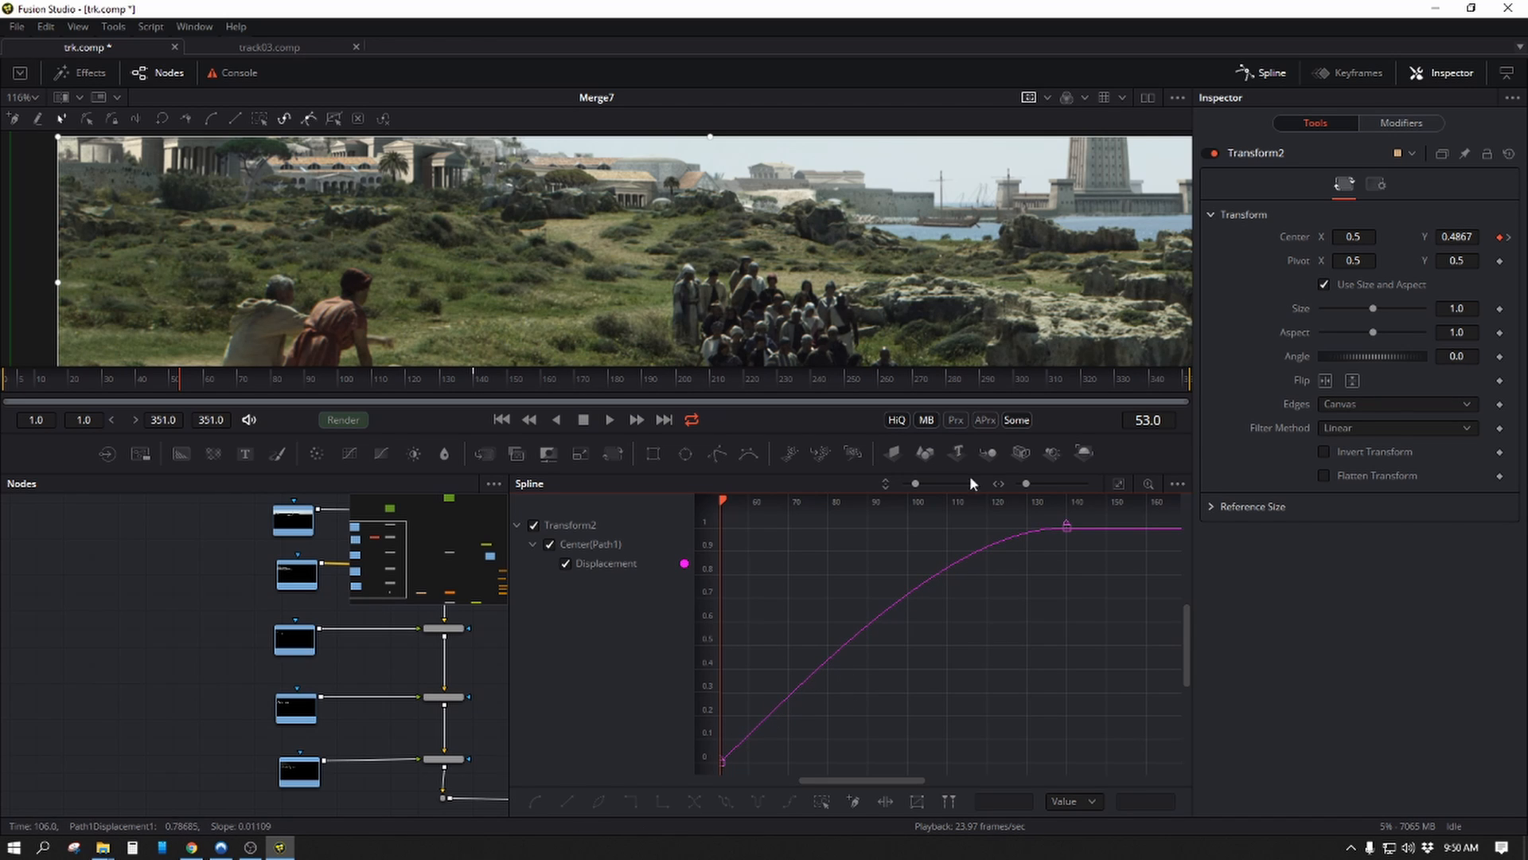
pyautogui.click(1269, 73)
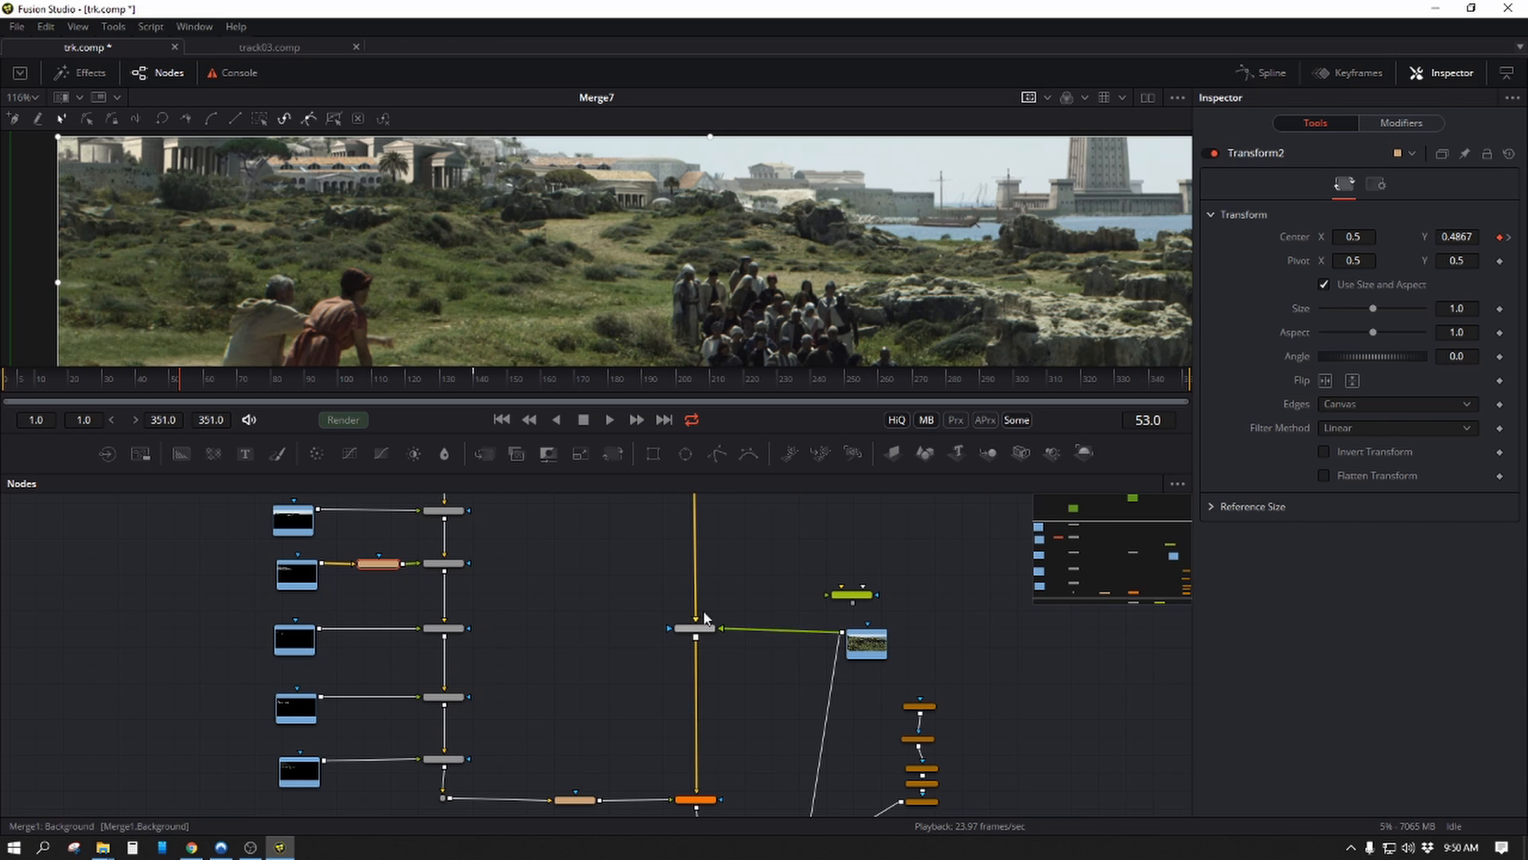
# Fit the Merge7 image in the viewer and play the composite to check the mid3 layer's animated shift.
pyautogui.moveTo(667, 624); pyautogui.dragTo(690, 679)
pyautogui.scroll(-2, 692, 337)
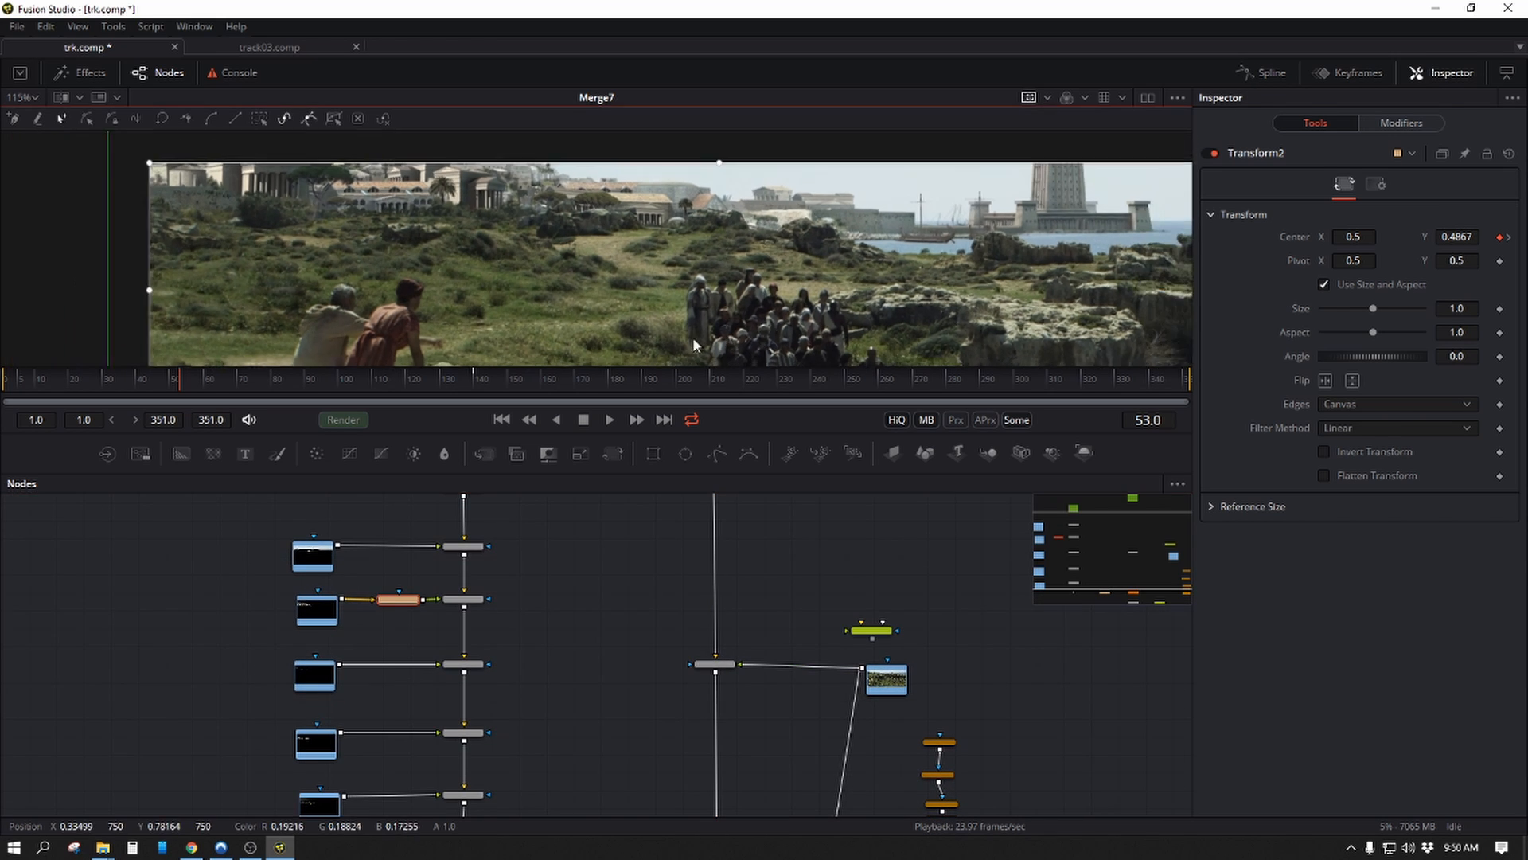
pyautogui.moveTo(688, 337); pyautogui.dragTo(604, 269)
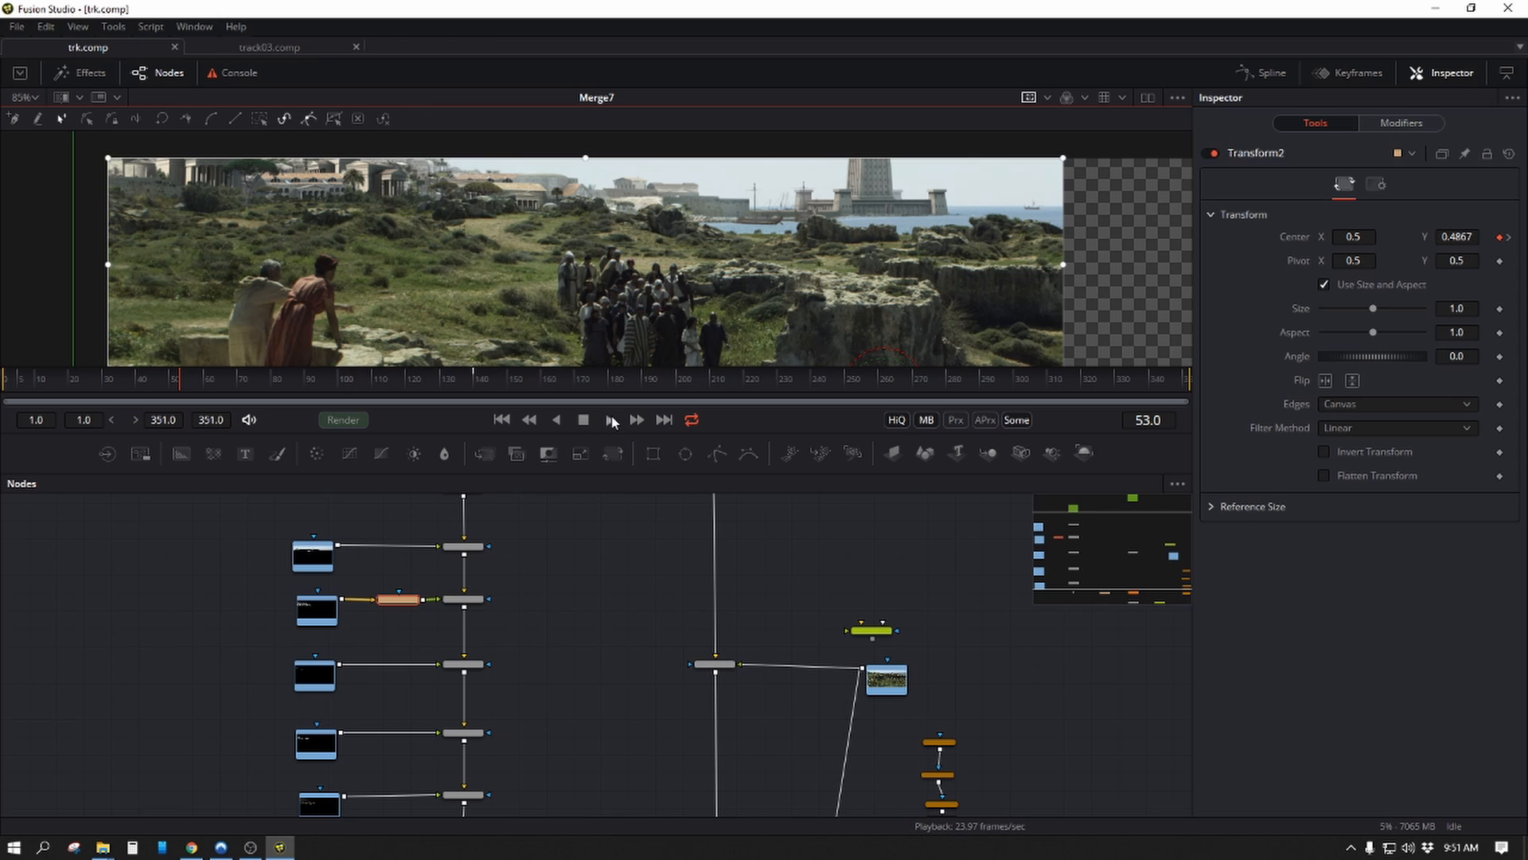
pyautogui.click(611, 420)
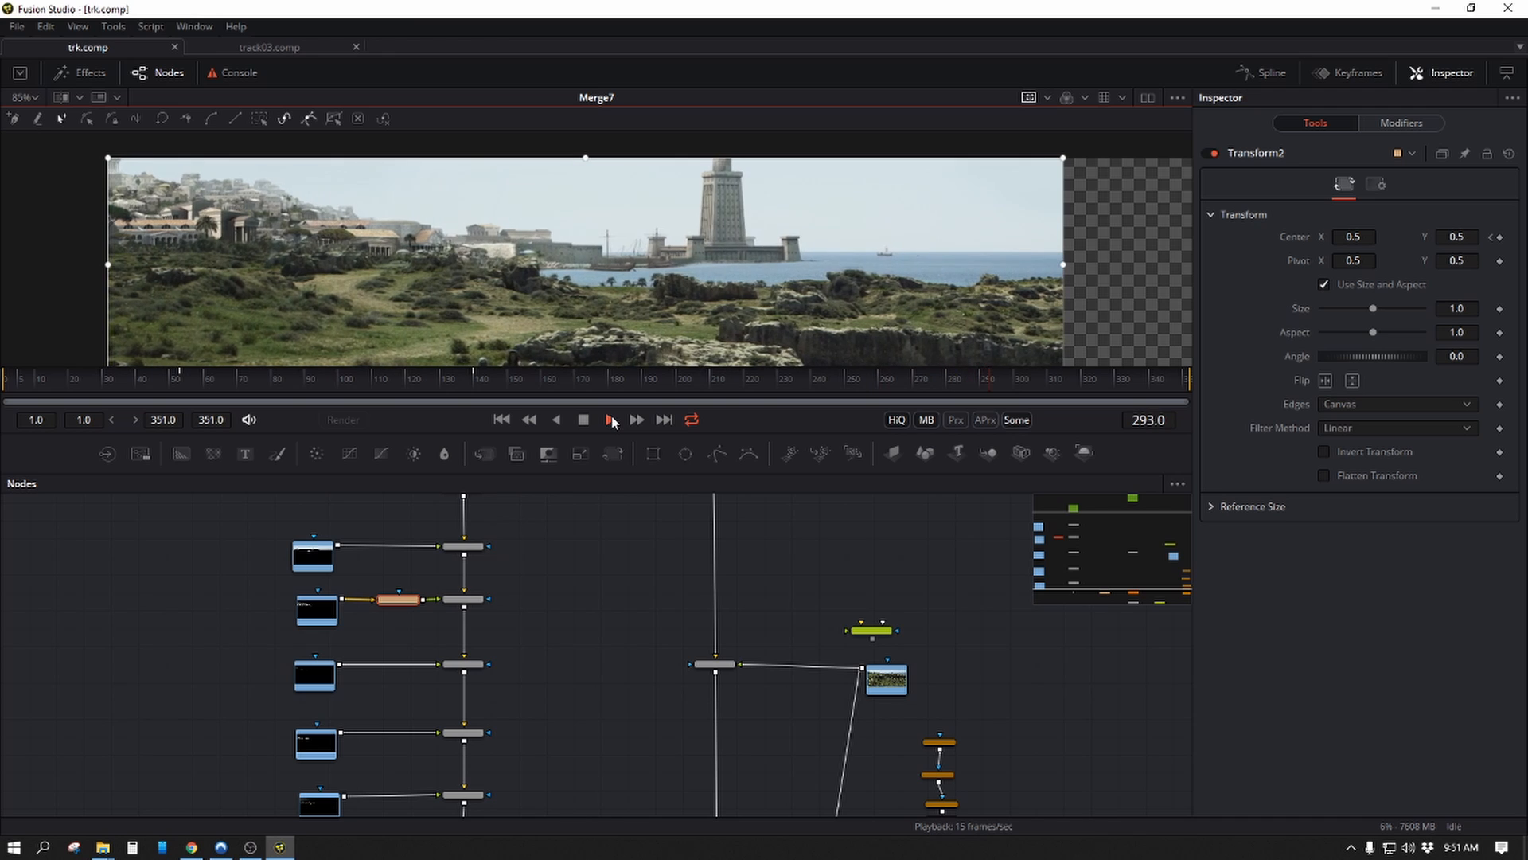
pyautogui.click(582, 420)
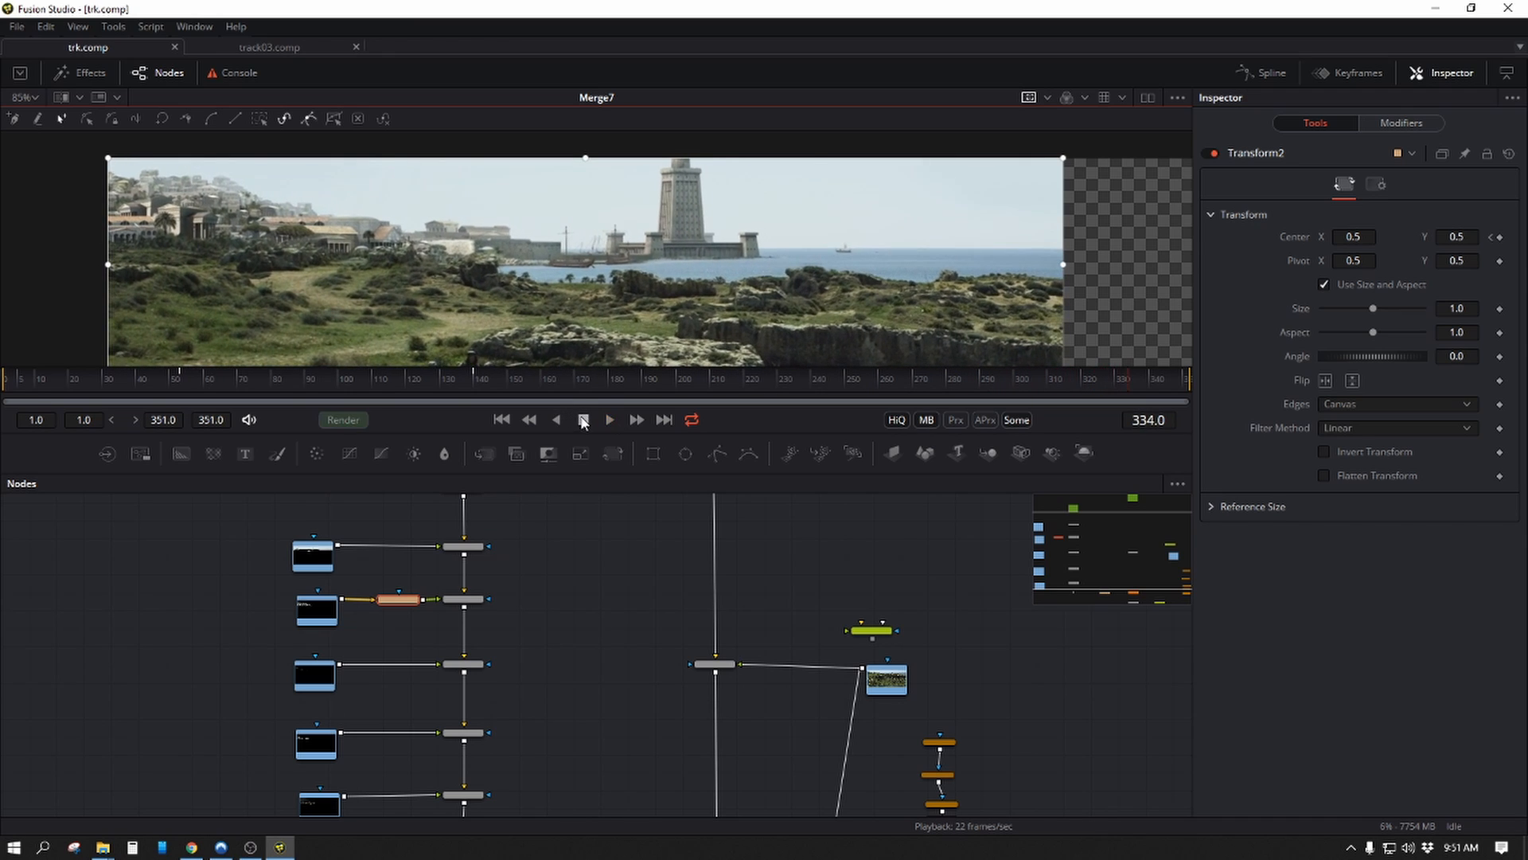
# Set the render end time to frame 173 and play back the shortened range.
pyautogui.moveTo(558, 372); pyautogui.dragTo(585, 370)
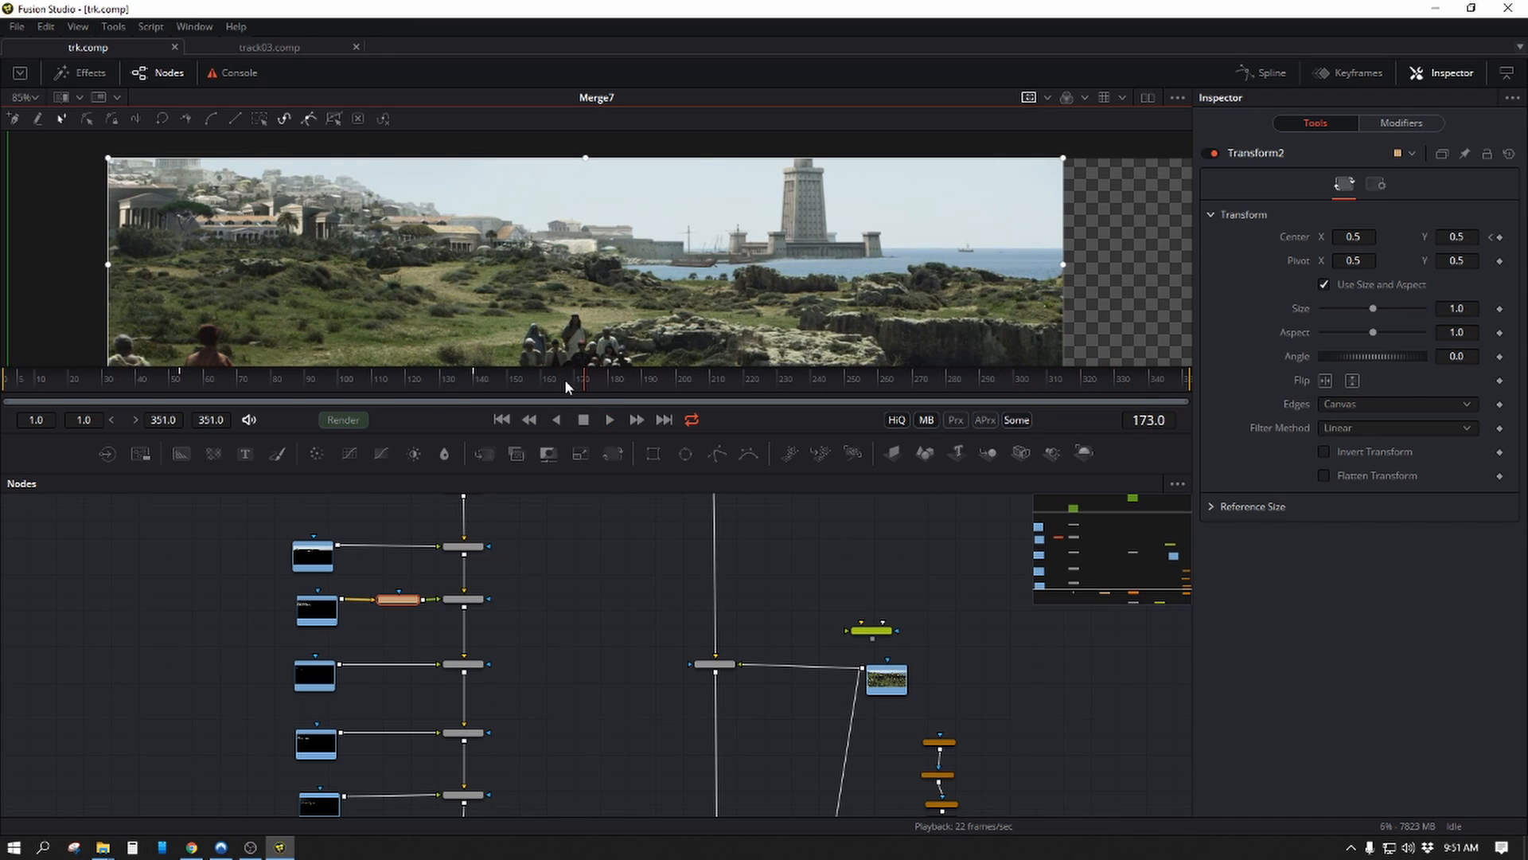
pyautogui.click(164, 419)
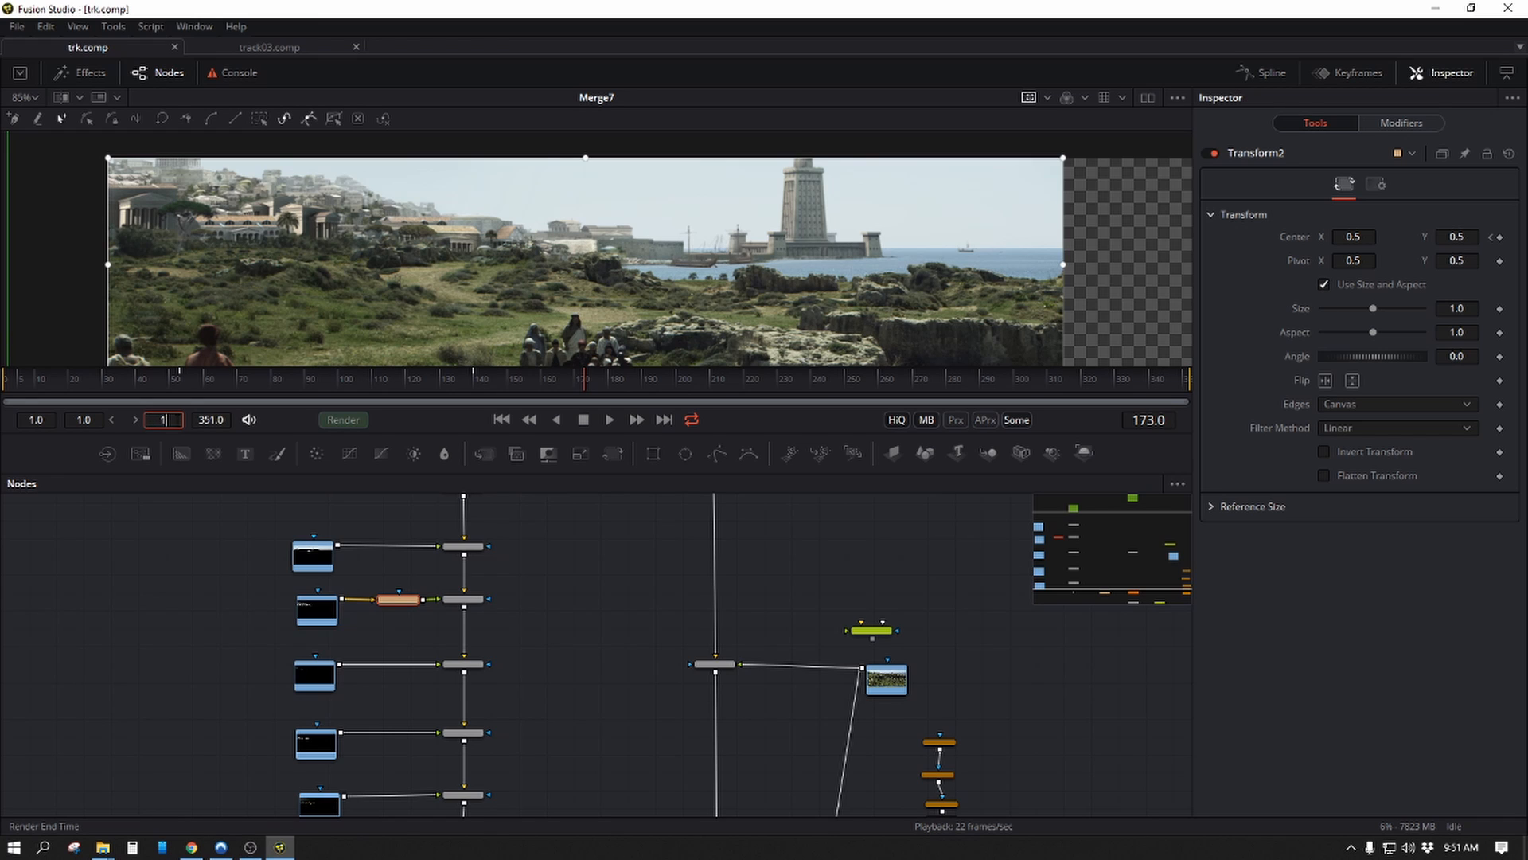
pyautogui.write('173')
pyautogui.press('Return')
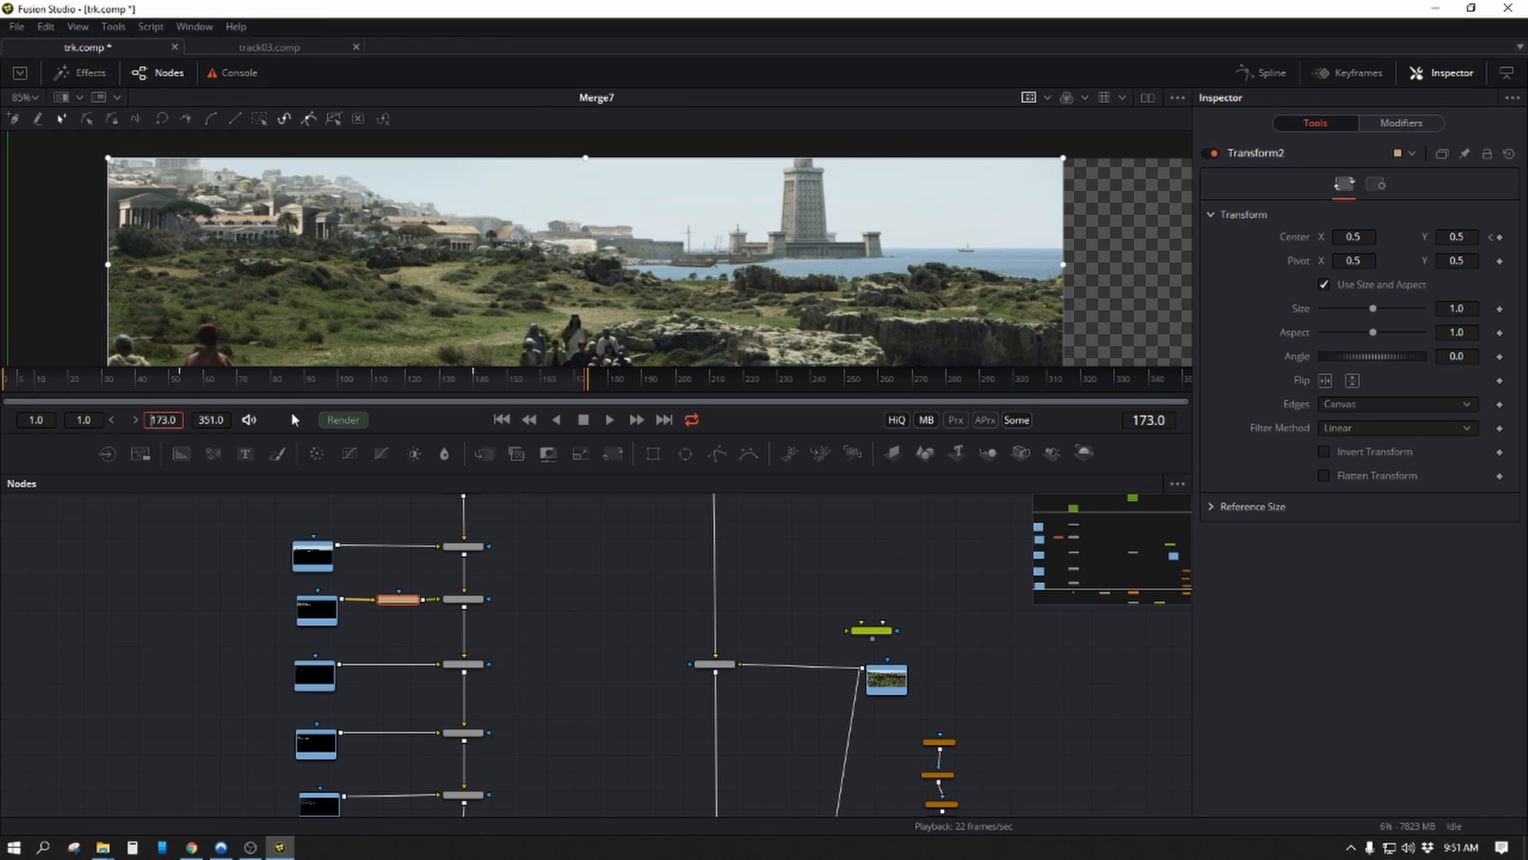
pyautogui.click(611, 420)
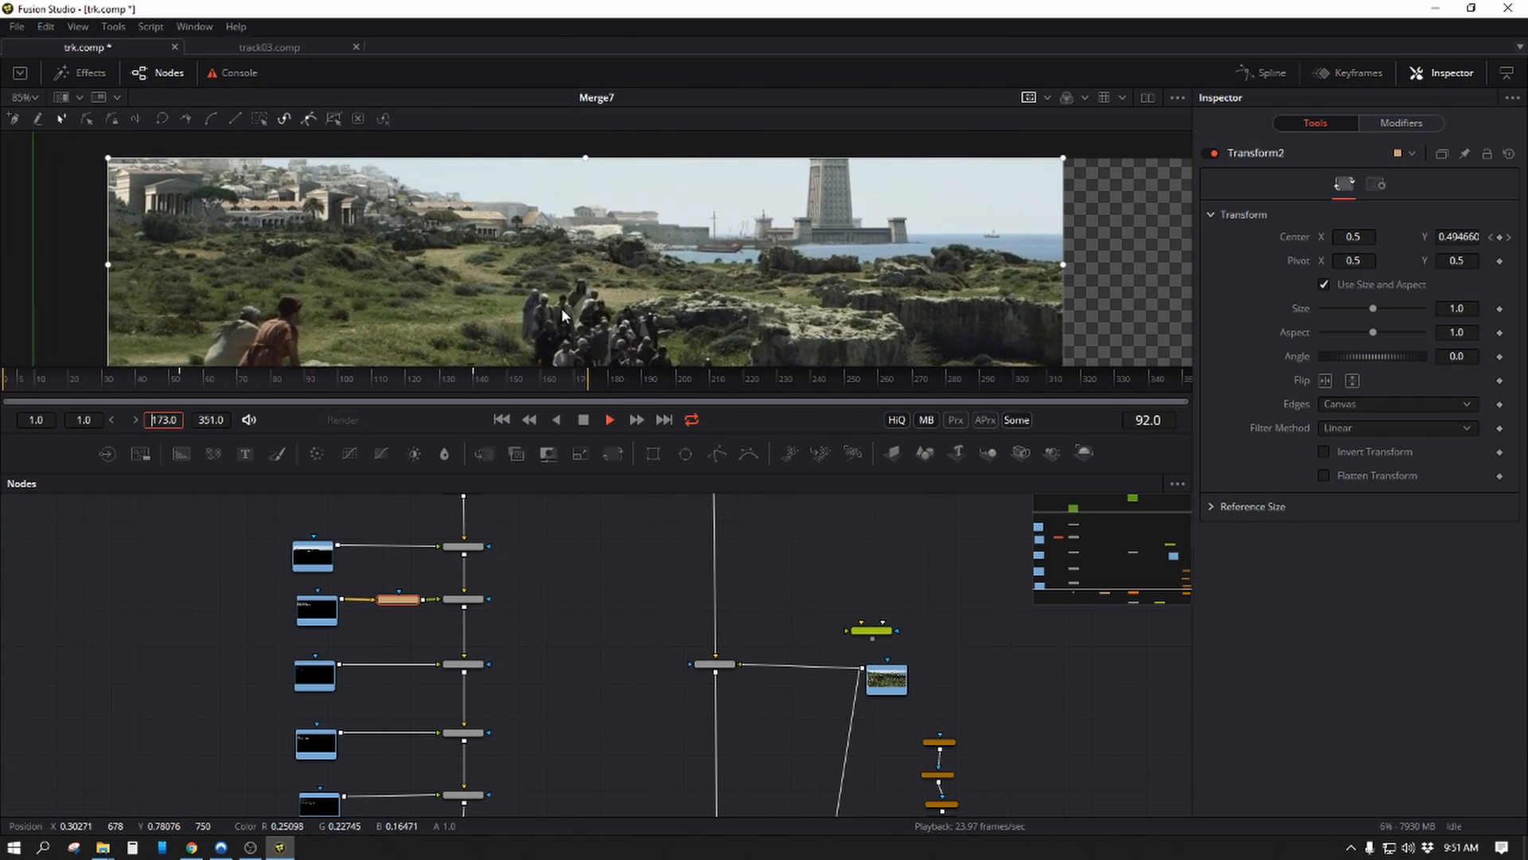
pyautogui.click(579, 422)
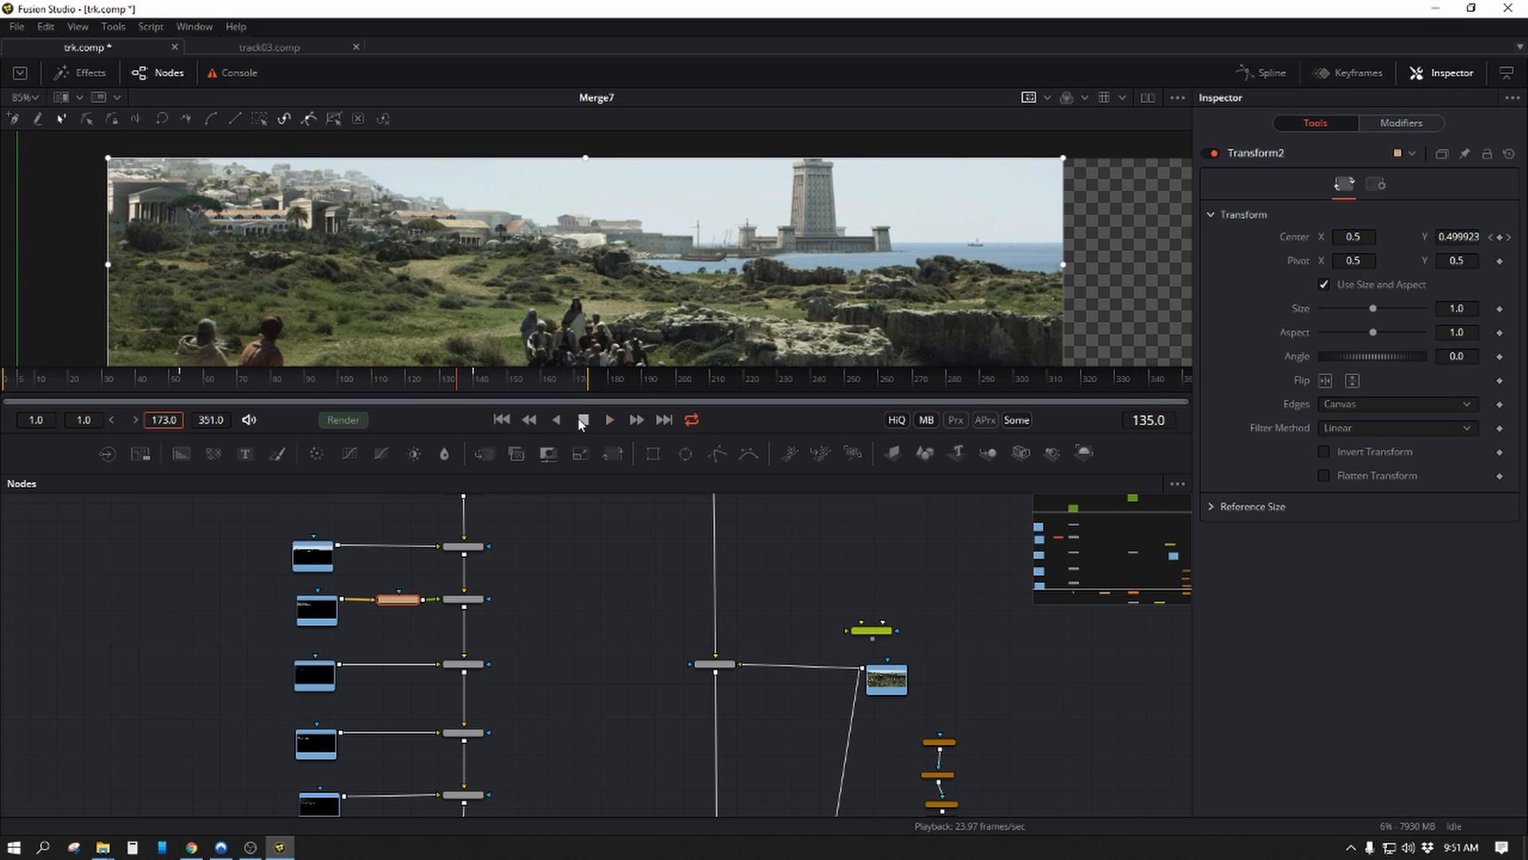
# Set Transform2's Center Y to 0.494 at the frame 53 keyframe.
pyautogui.click(179, 381)
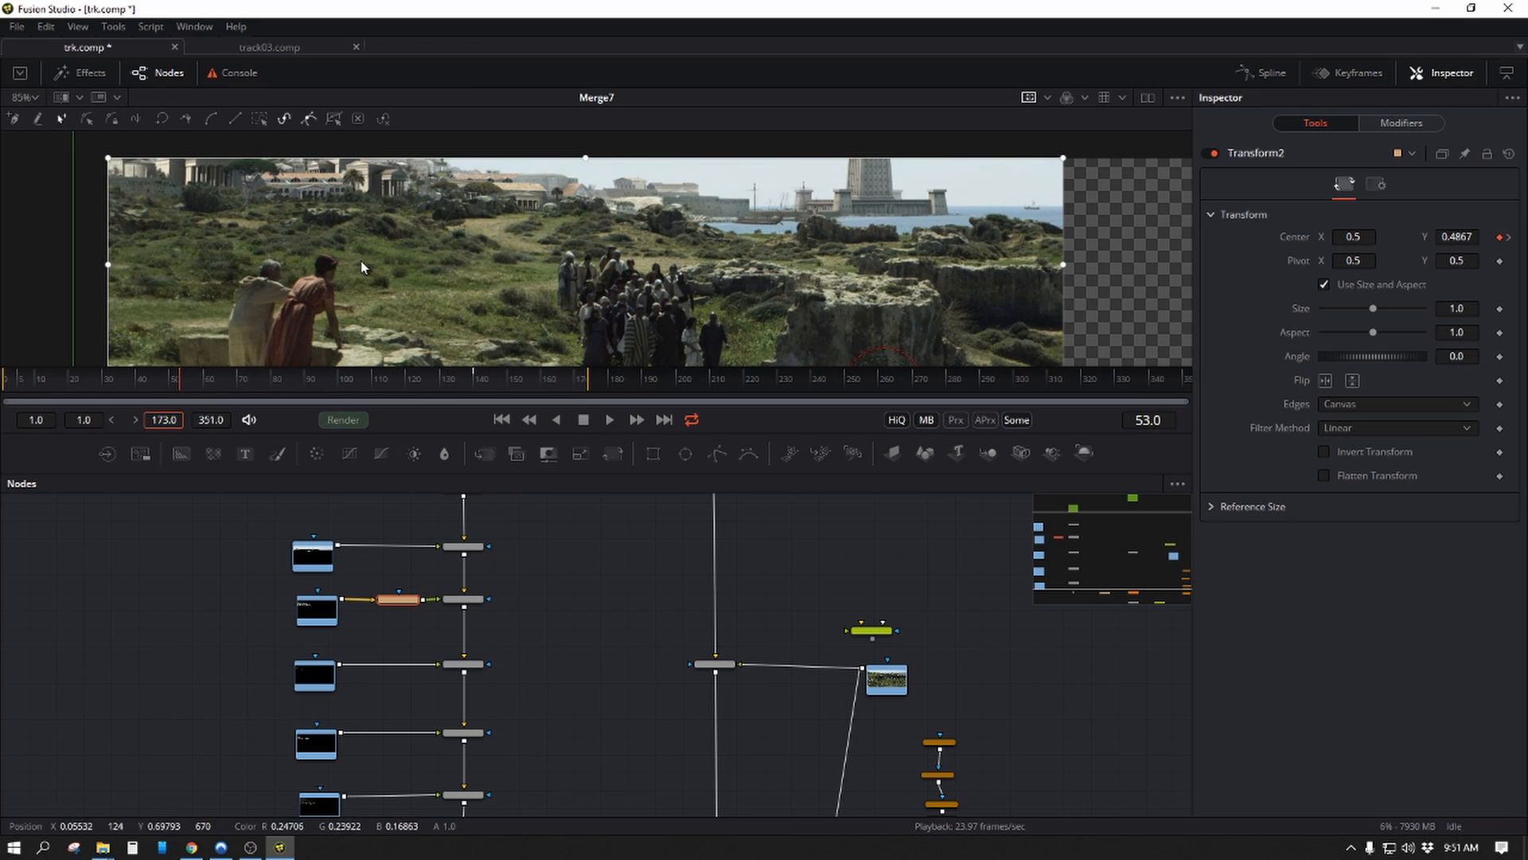
pyautogui.click(1447, 237)
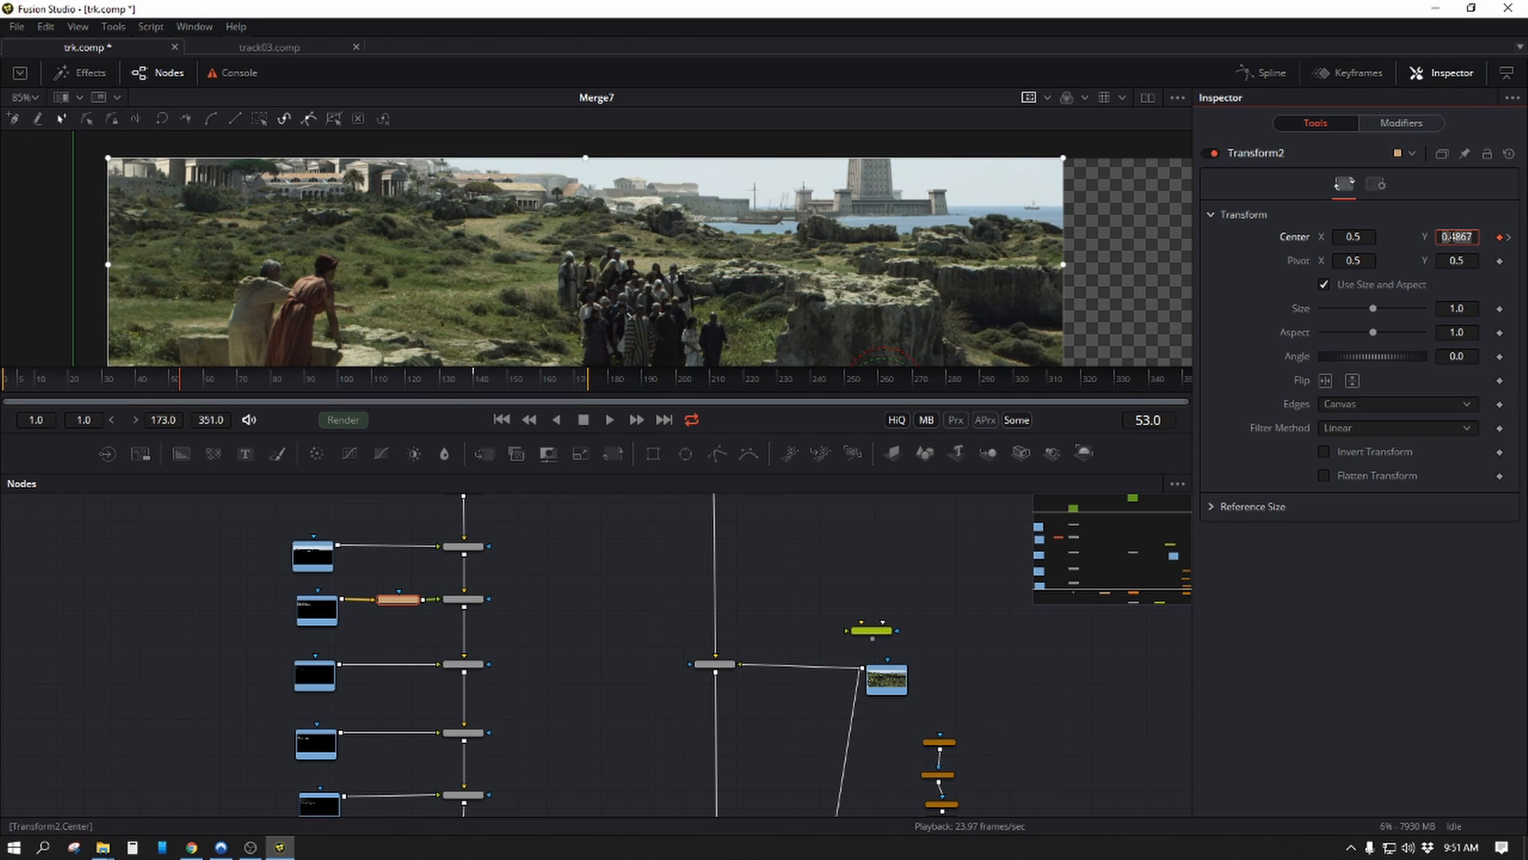
pyautogui.write('0.5')
pyautogui.press('Tab')
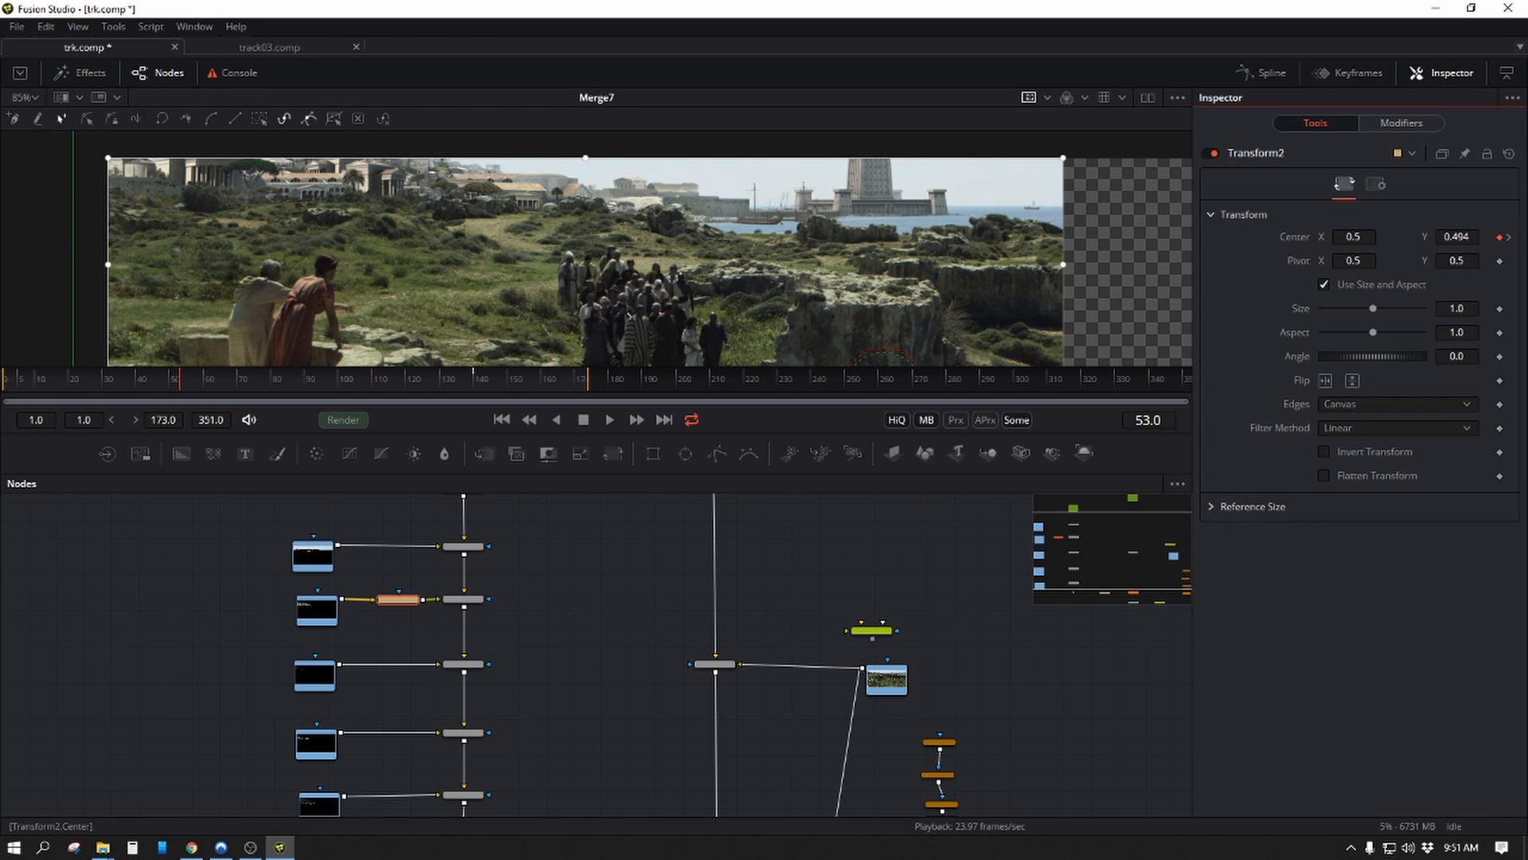
# Play the composite from the first frame to check the mid3 layer's shift, stopping at frame 157.
pyautogui.click(508, 423)
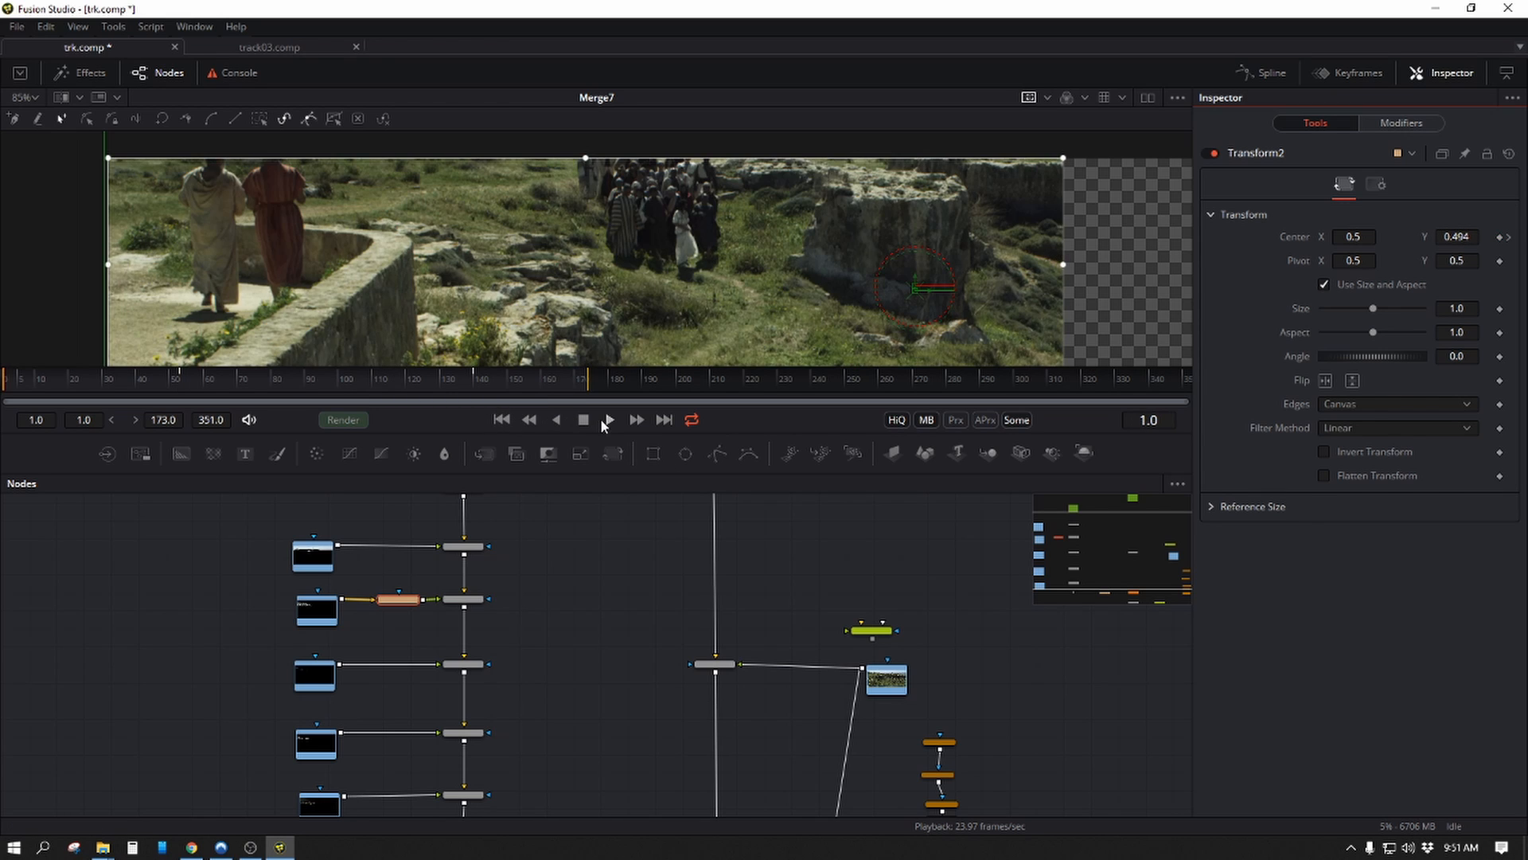
pyautogui.click(610, 419)
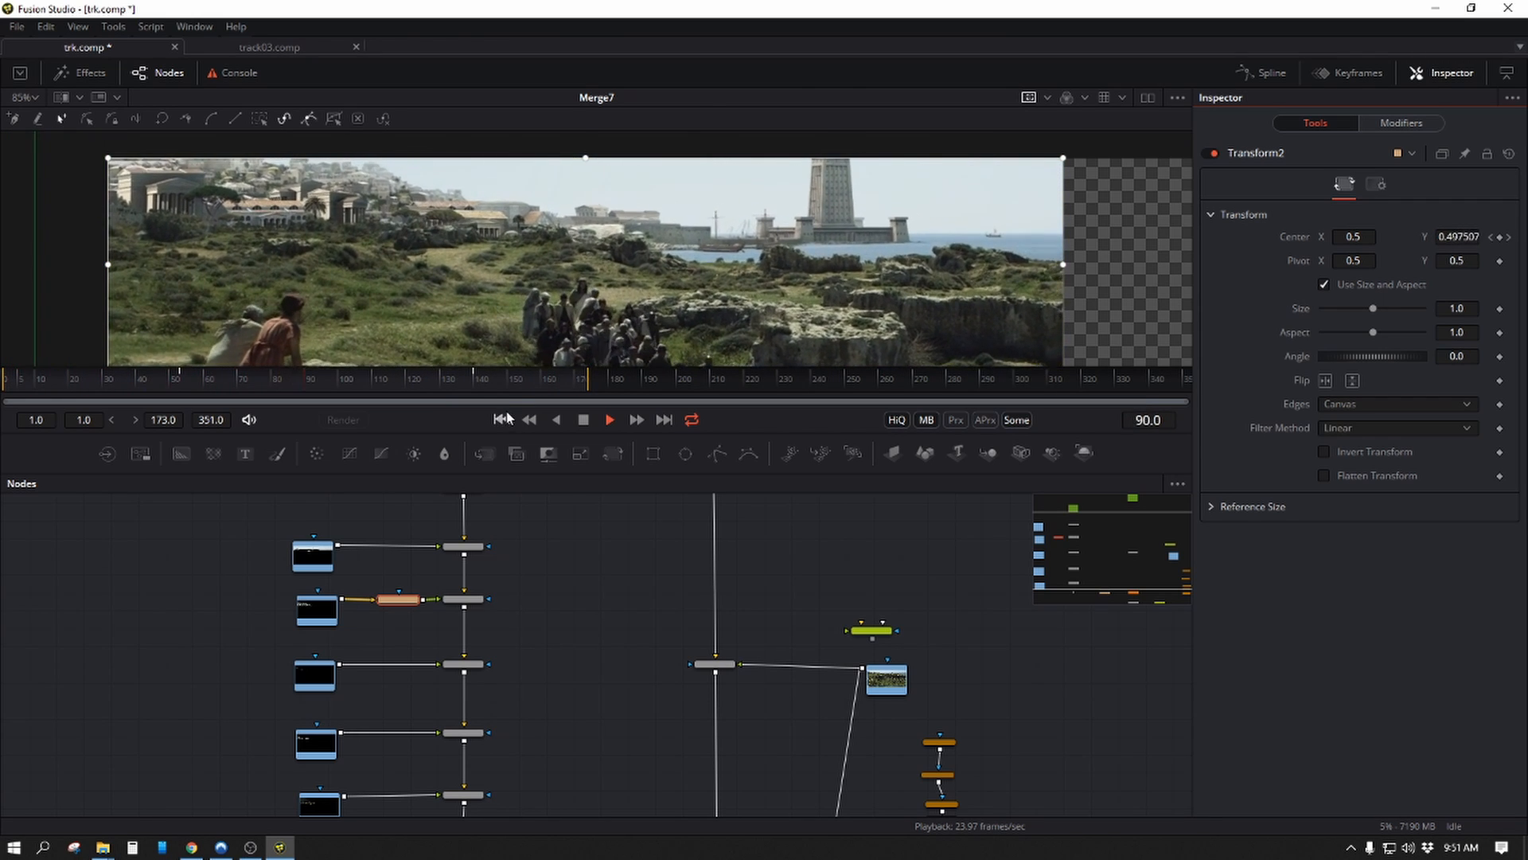
pyautogui.press('space')
pyautogui.click(523, 373)
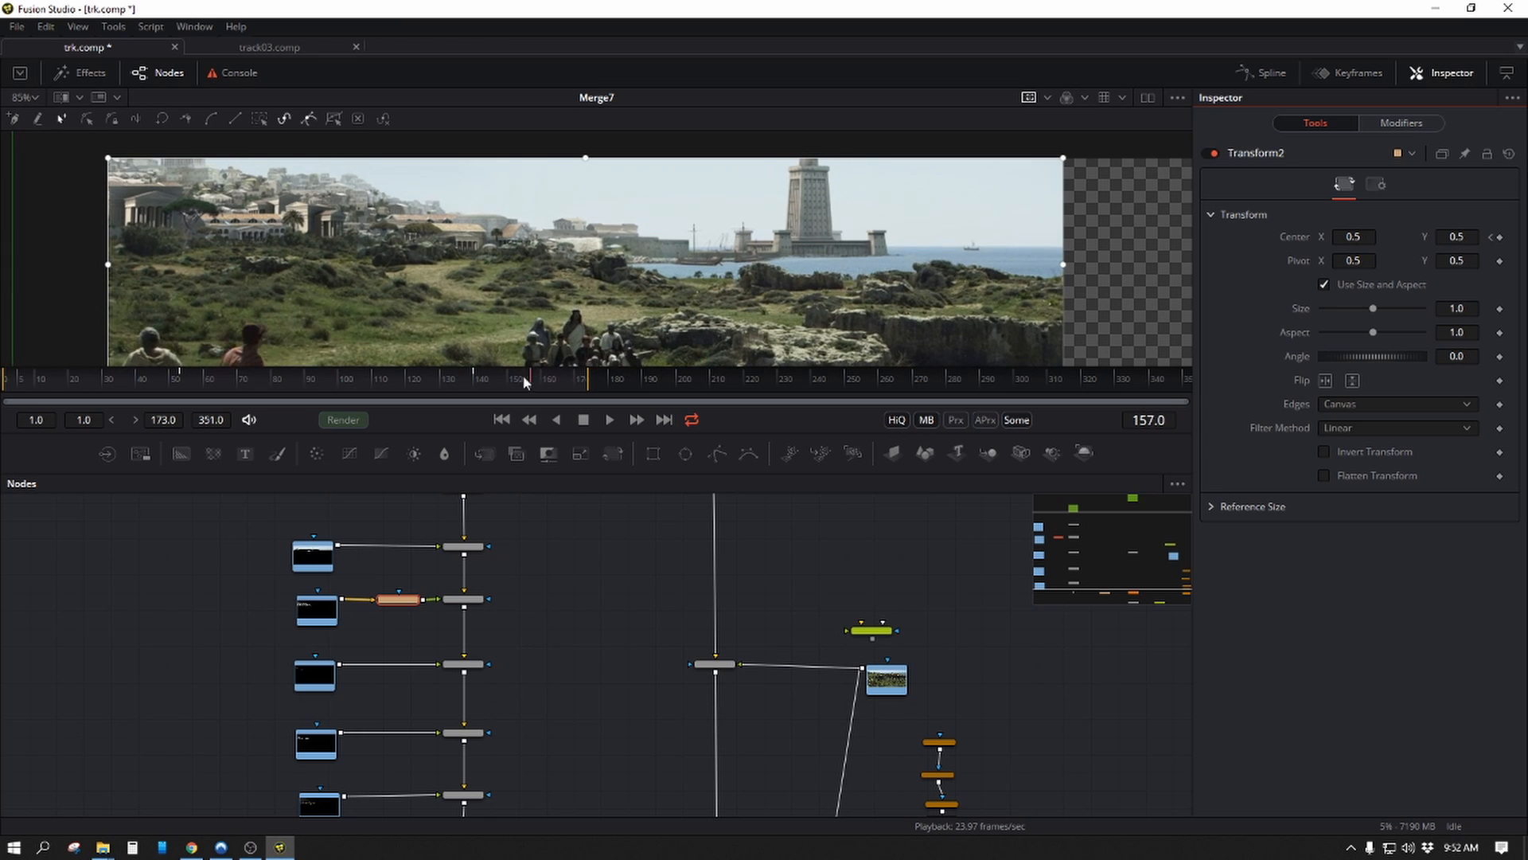
# Set Transform2's Center Y to 0.4924 at frame 53 and play the composite from the start to check it.
pyautogui.moveTo(523, 372); pyautogui.dragTo(182, 413)
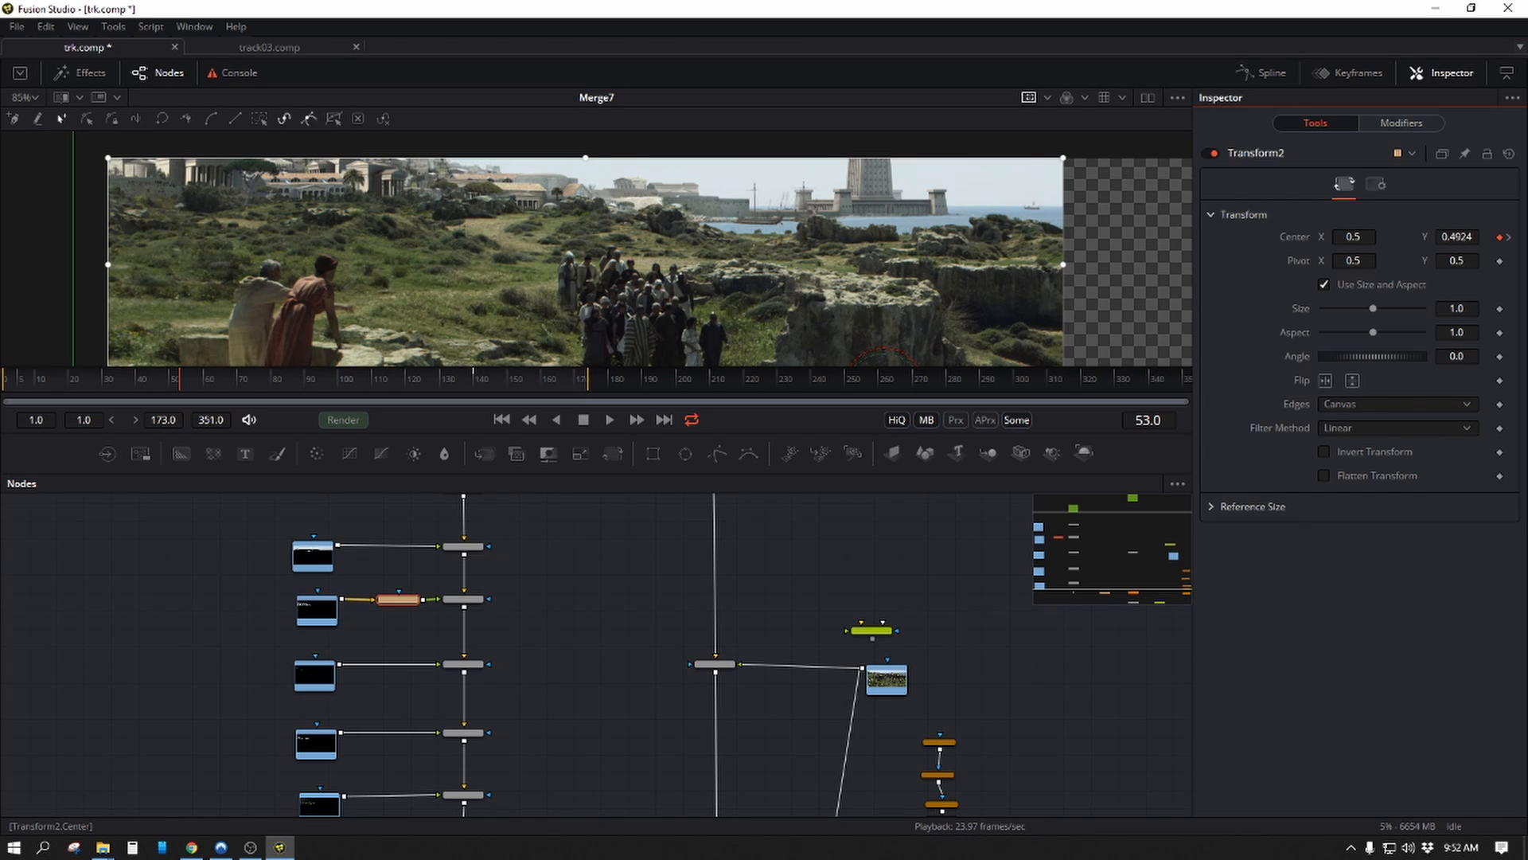
pyautogui.click(502, 421)
pyautogui.click(611, 420)
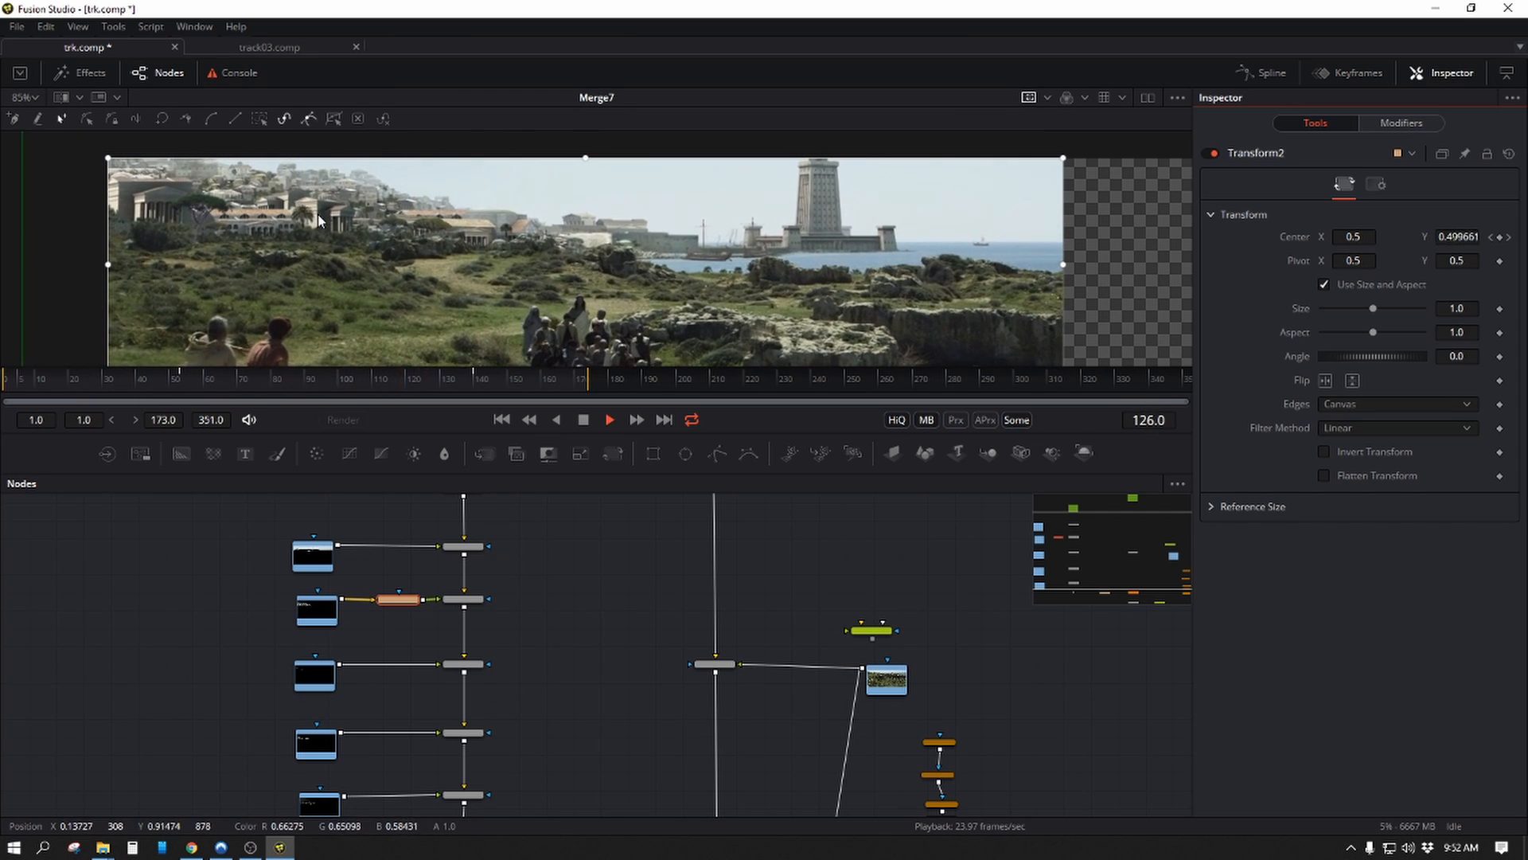
pyautogui.click(588, 426)
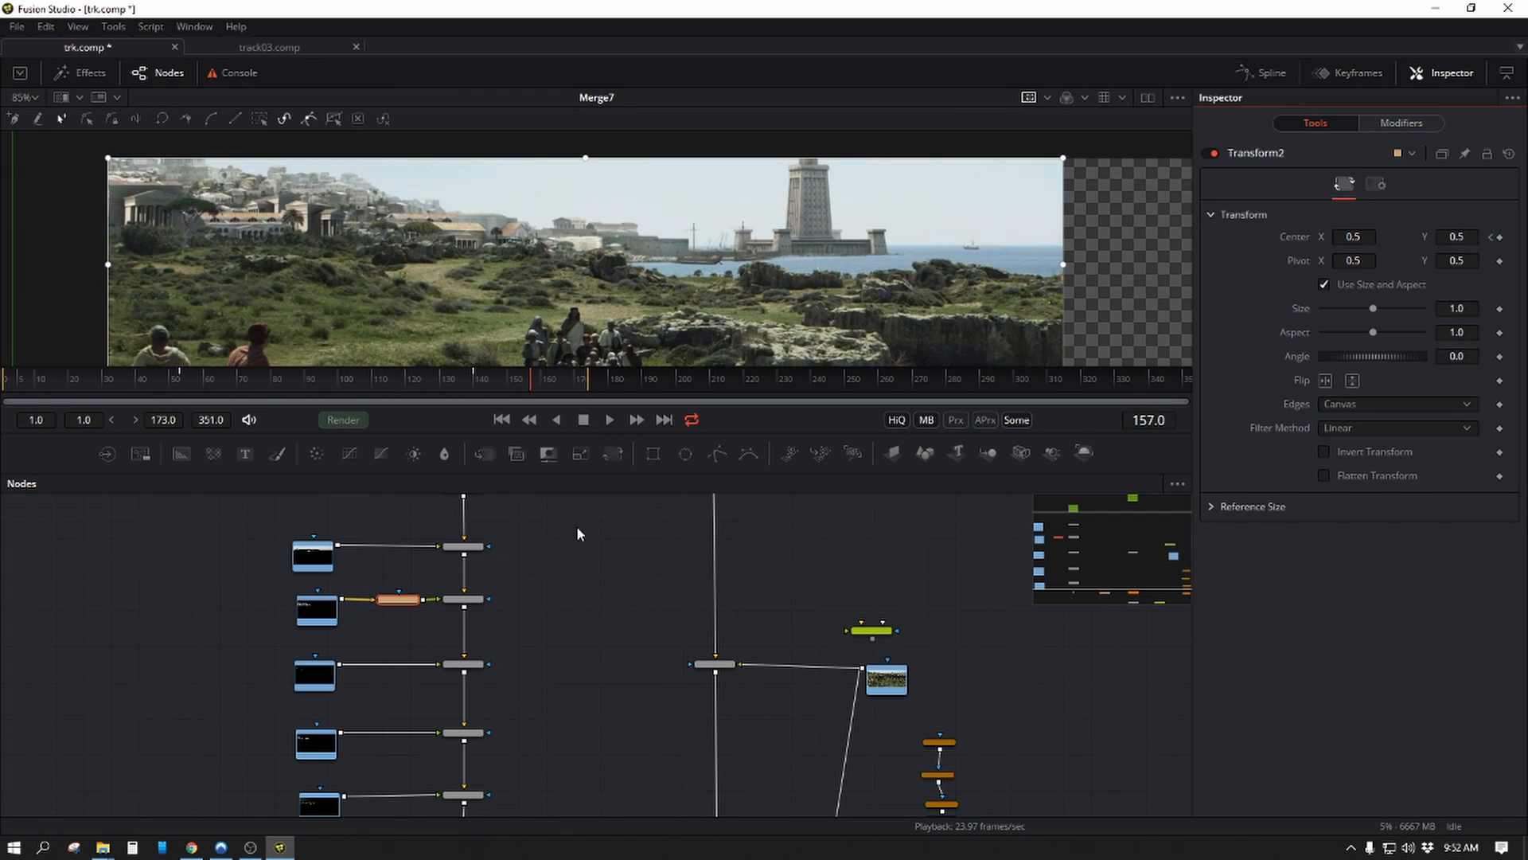
# Inspect the mid2 Loader layer in the viewer and return the viewer to Merge7.
pyautogui.click(319, 677)
pyautogui.press('1')
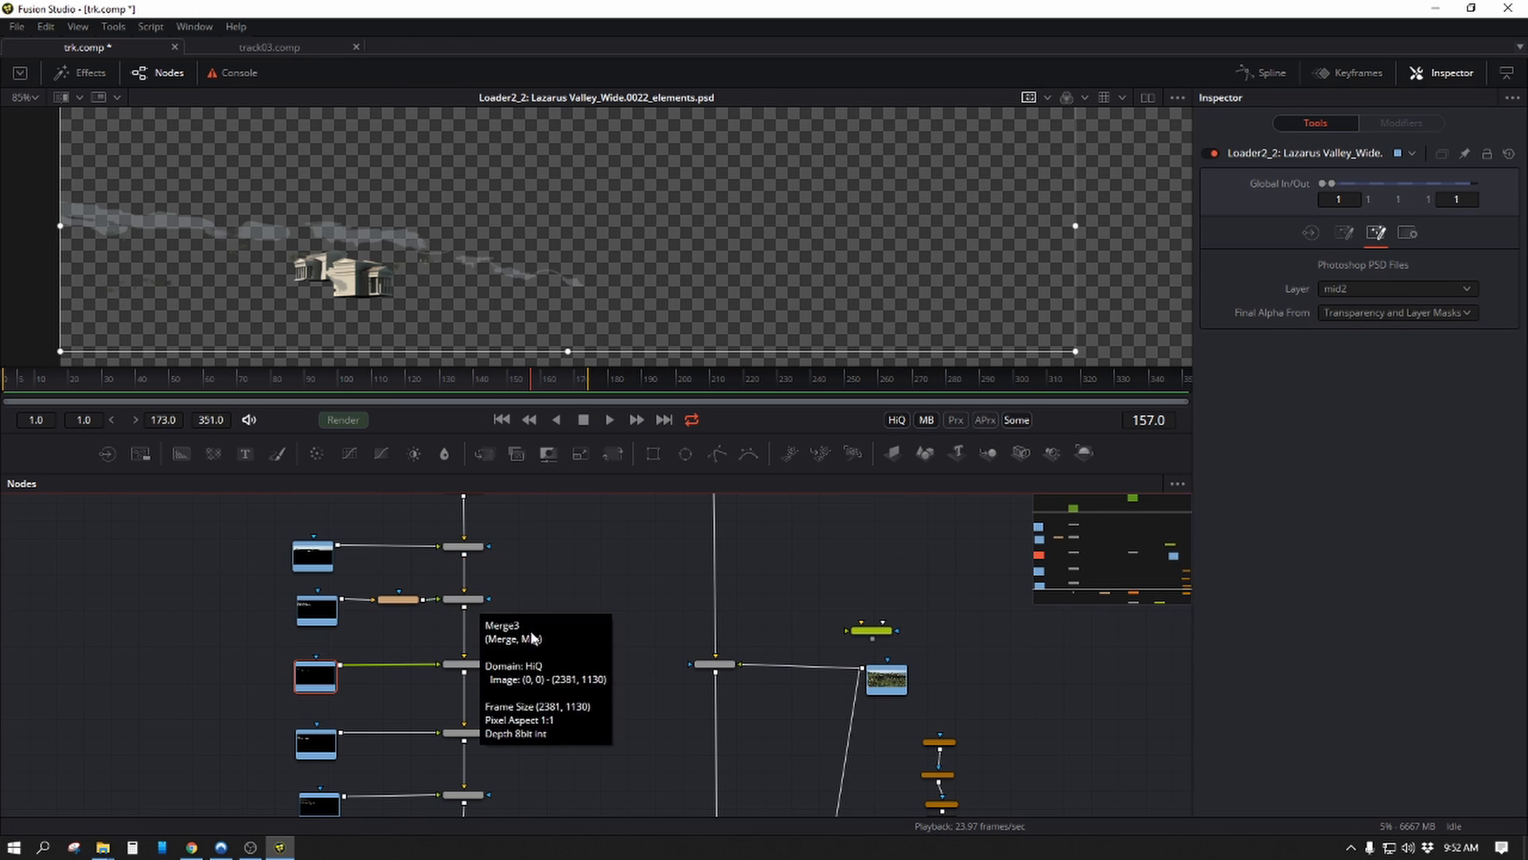
pyautogui.moveTo(631, 698); pyautogui.dragTo(578, 685)
pyautogui.click(667, 691)
pyautogui.press('1')
# Duplicate Transform2 and insert the copy between the mid2 Loader and its Merge.
pyautogui.click(396, 557)
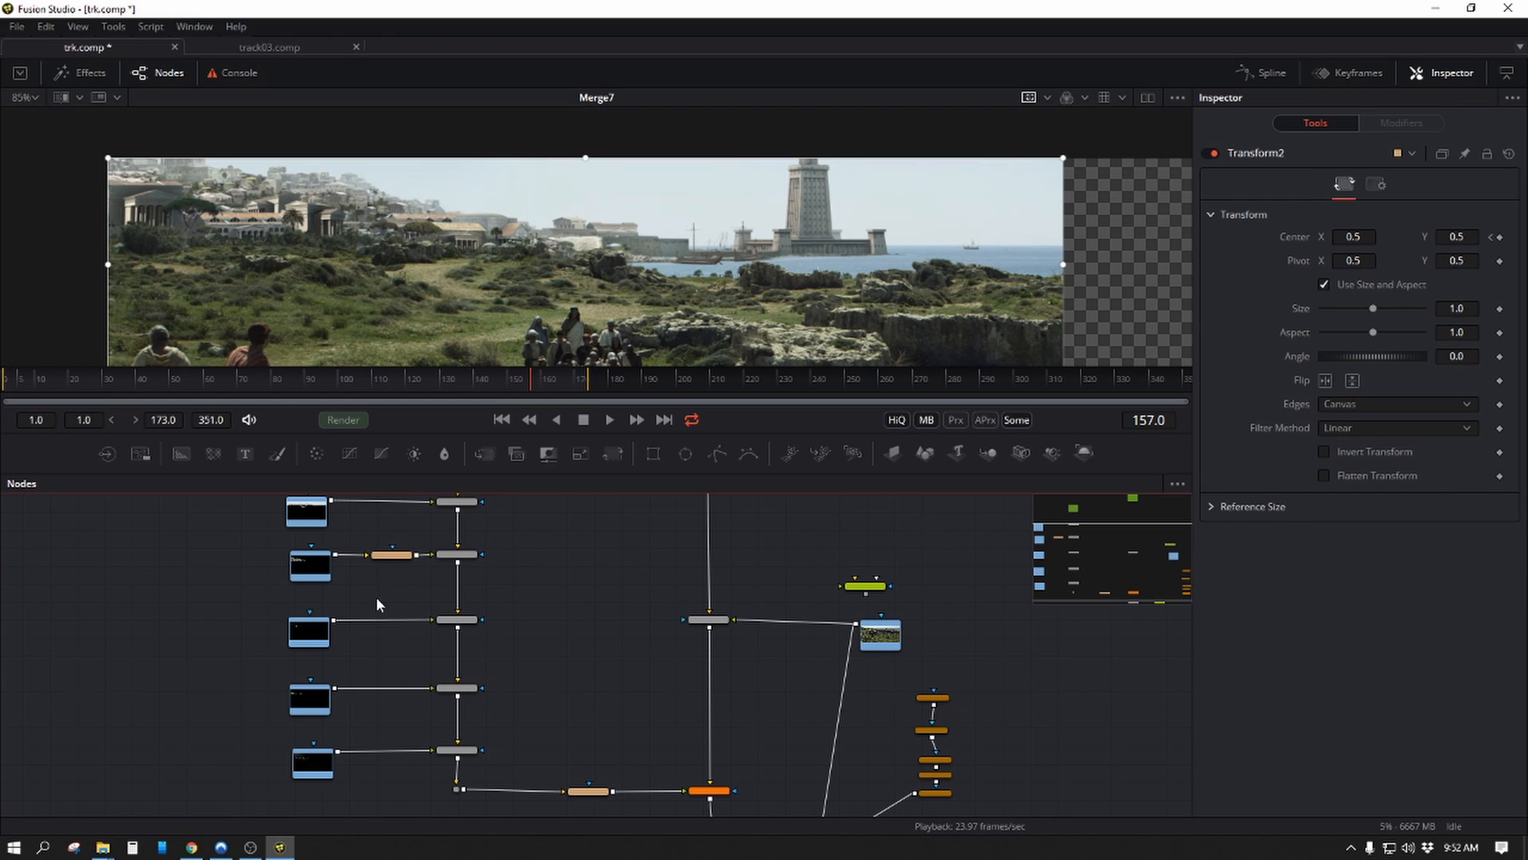
pyautogui.hotkey('ctrl', 'v')
pyautogui.moveTo(375, 597); pyautogui.dragTo(387, 625)
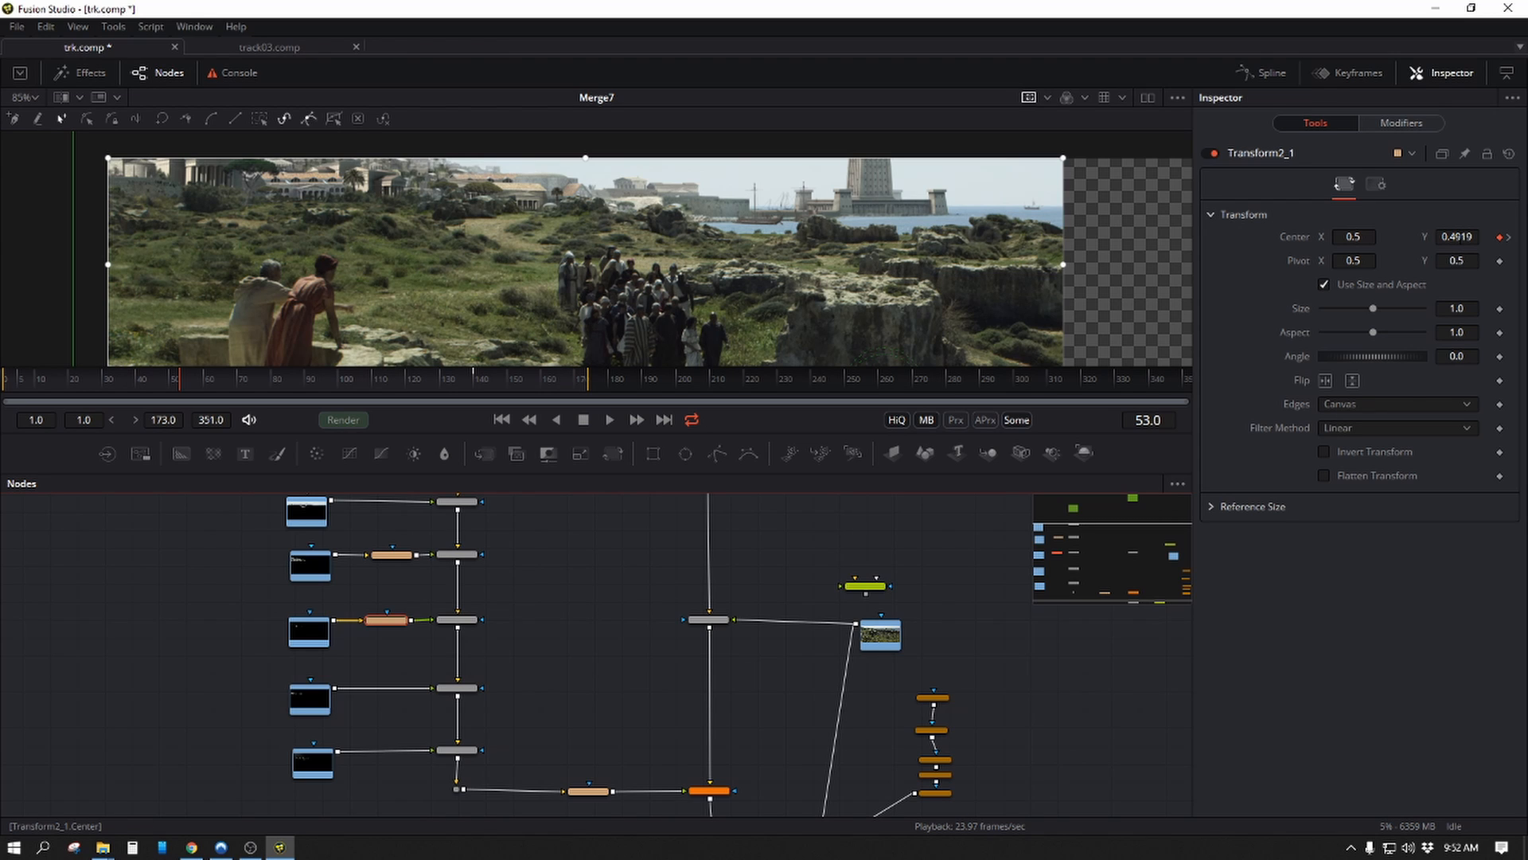
# Set the duplicated Transform's Center Y to 0.4934 at the frame 53 keyframe.
pyautogui.click(1457, 237)
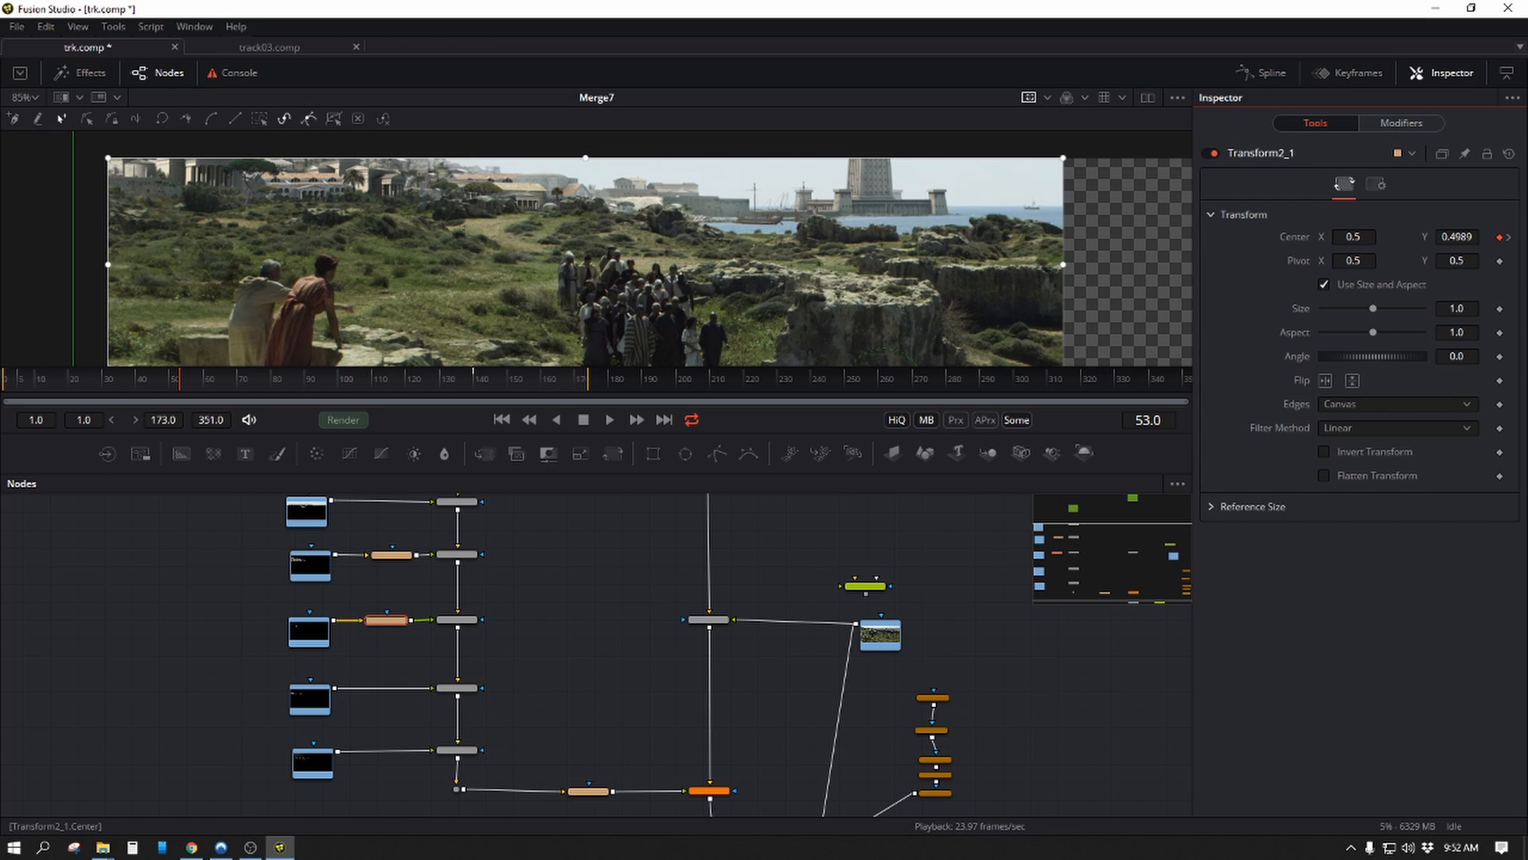
pyautogui.moveTo(1457, 238)
pyautogui.mouseDown()
pyautogui.moveTo(1473, 237)
pyautogui.moveTo(1429, 237)
pyautogui.mouseUp()
pyautogui.moveTo(450, 228); pyautogui.dragTo(452, 313)
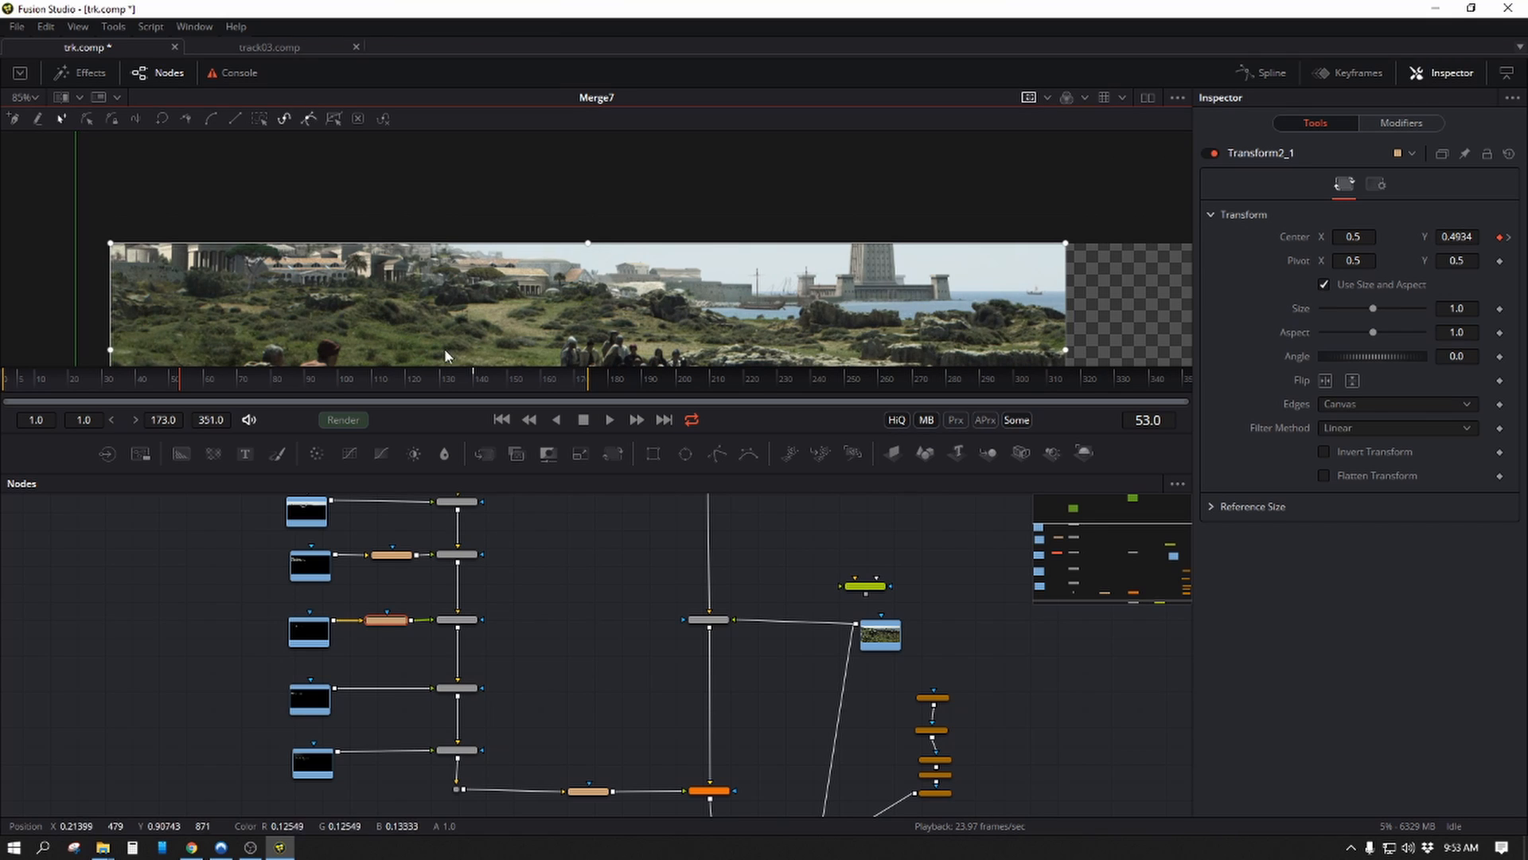
# Play the composite from the first frame to check the mid2 layer's movement.
pyautogui.click(385, 557)
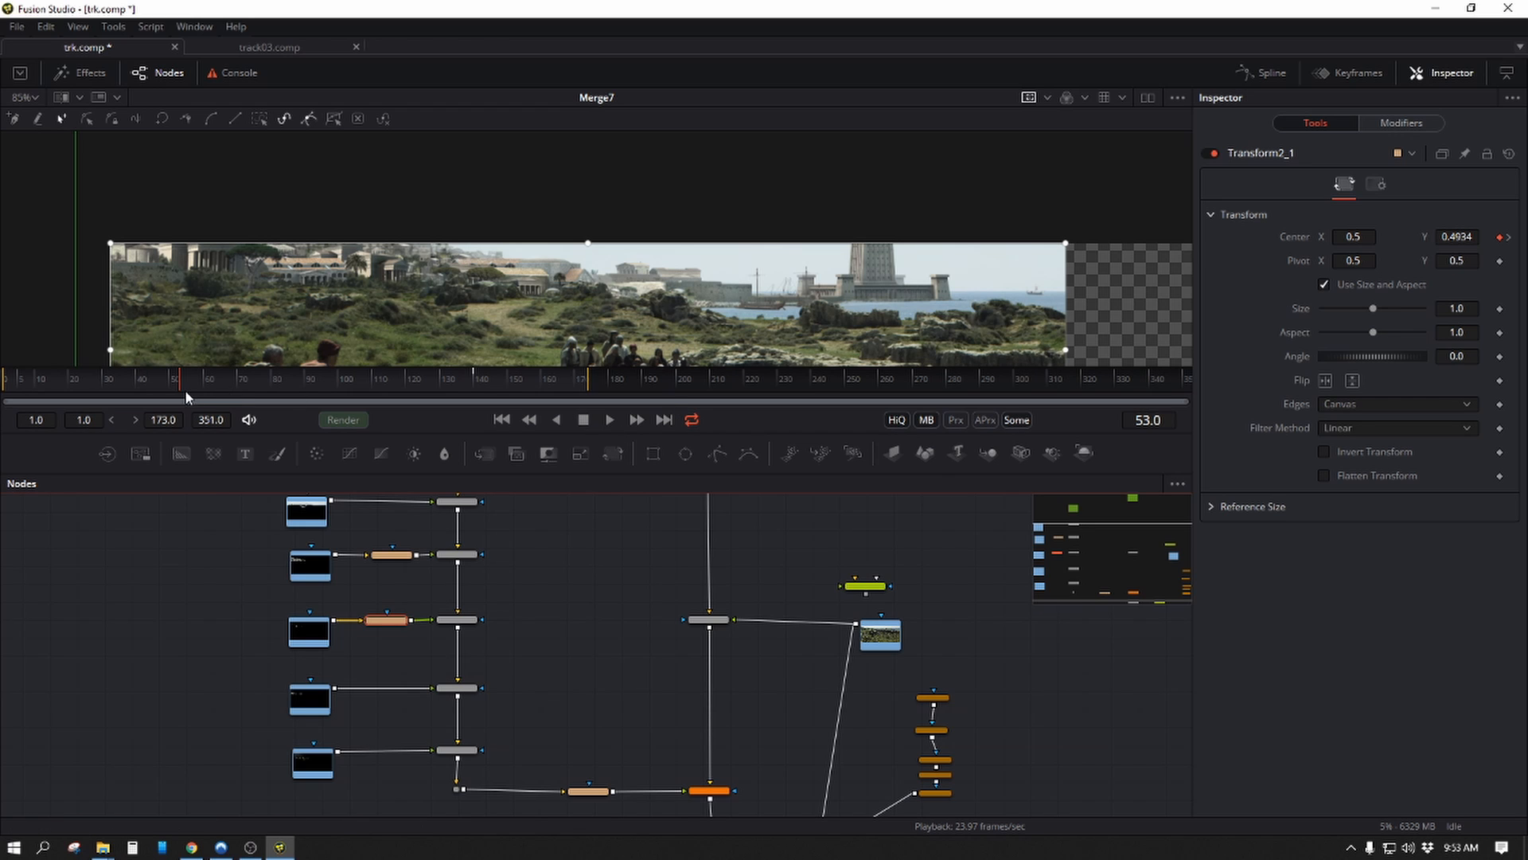
pyautogui.click(502, 420)
pyautogui.click(610, 420)
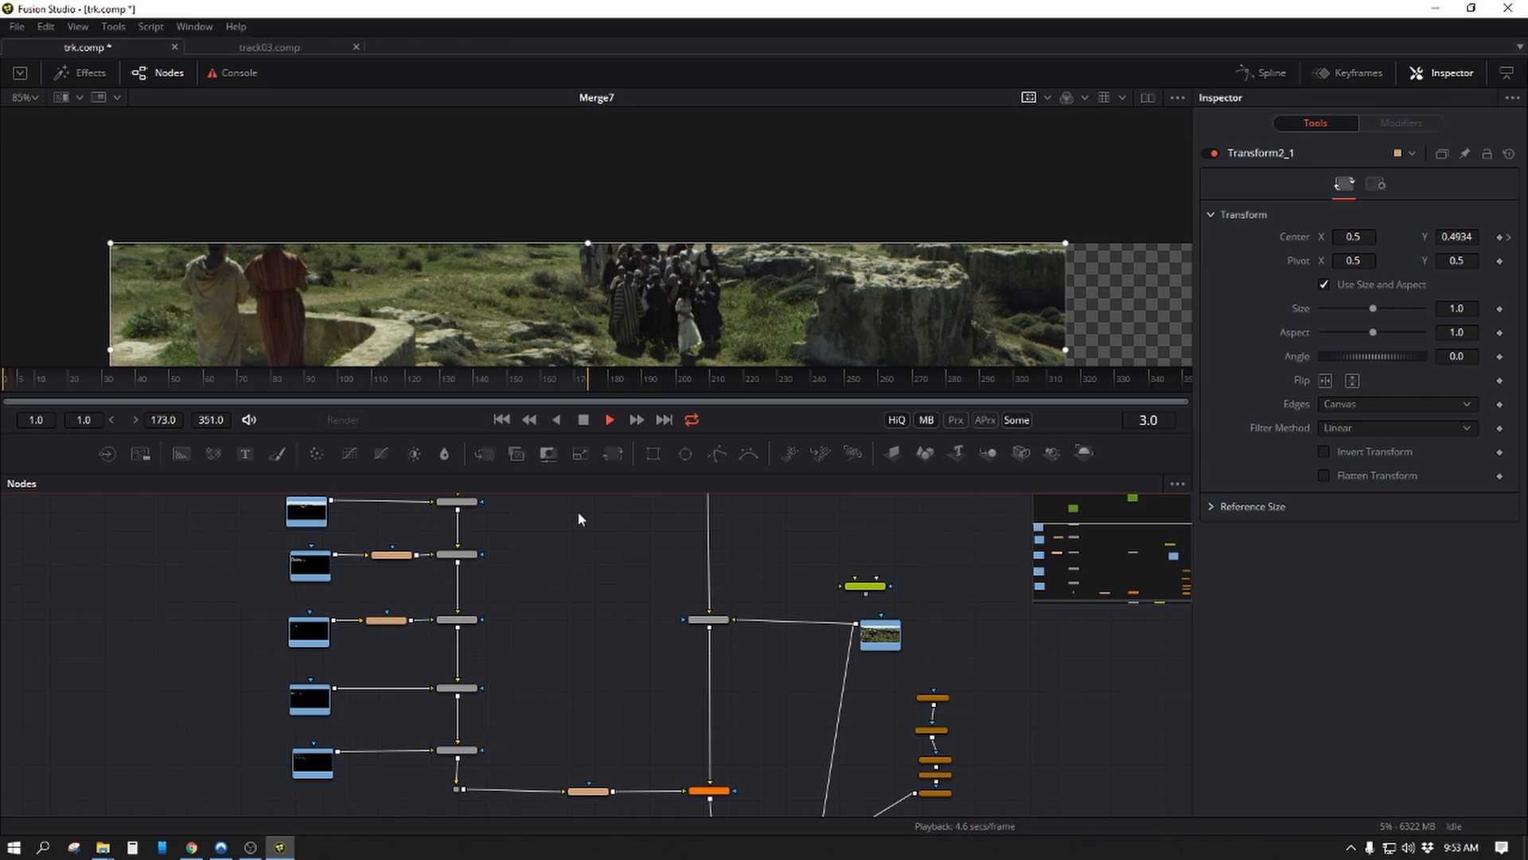
pyautogui.click(585, 419)
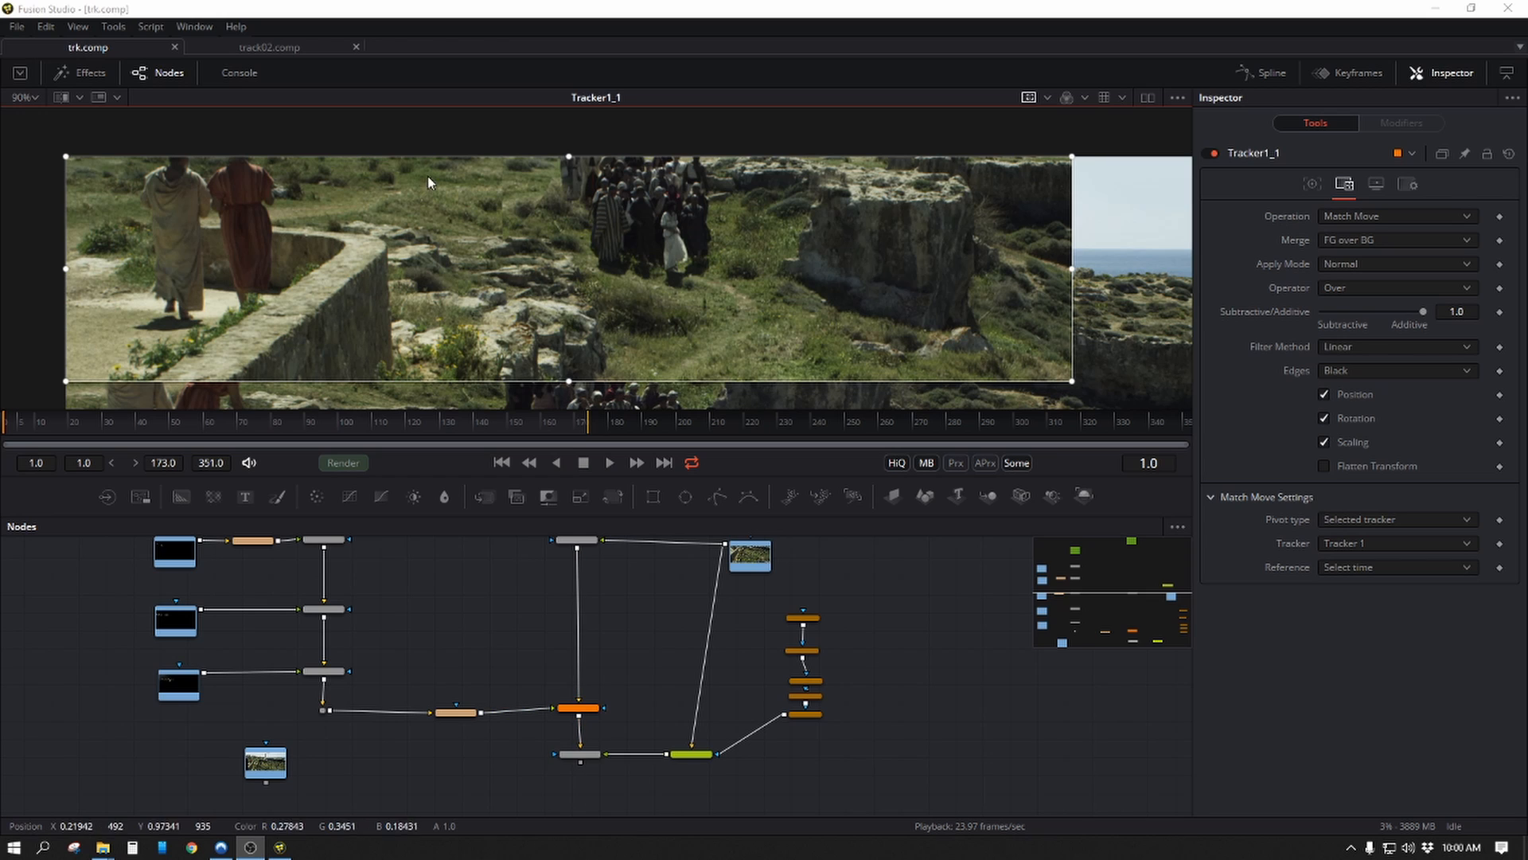
# Display Merge7 at frame 58 and frame its image in the viewer.
pyautogui.middleClick(494, 294)
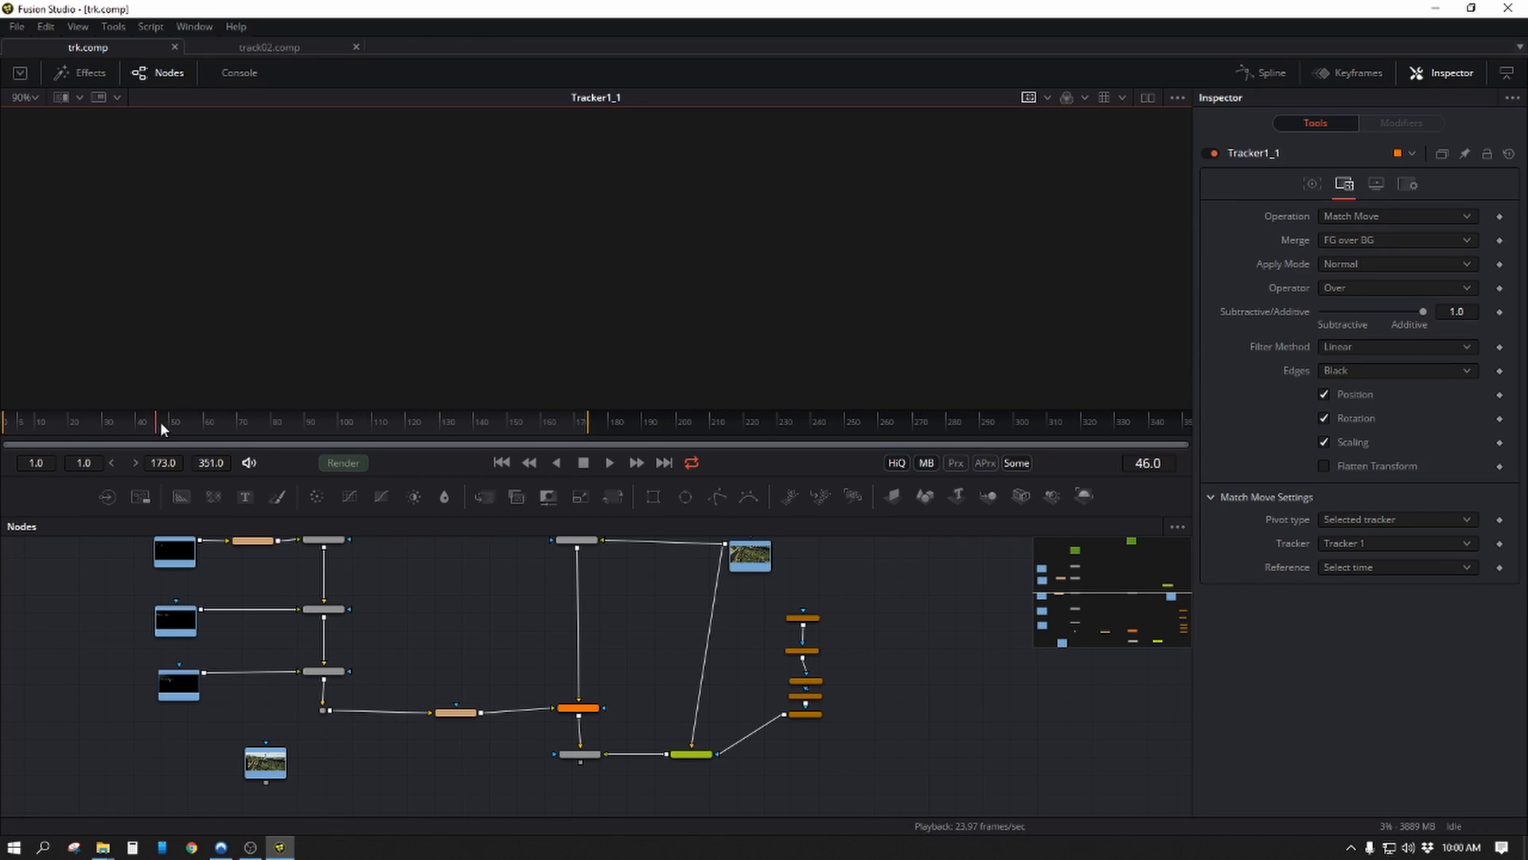
pyautogui.click(583, 754)
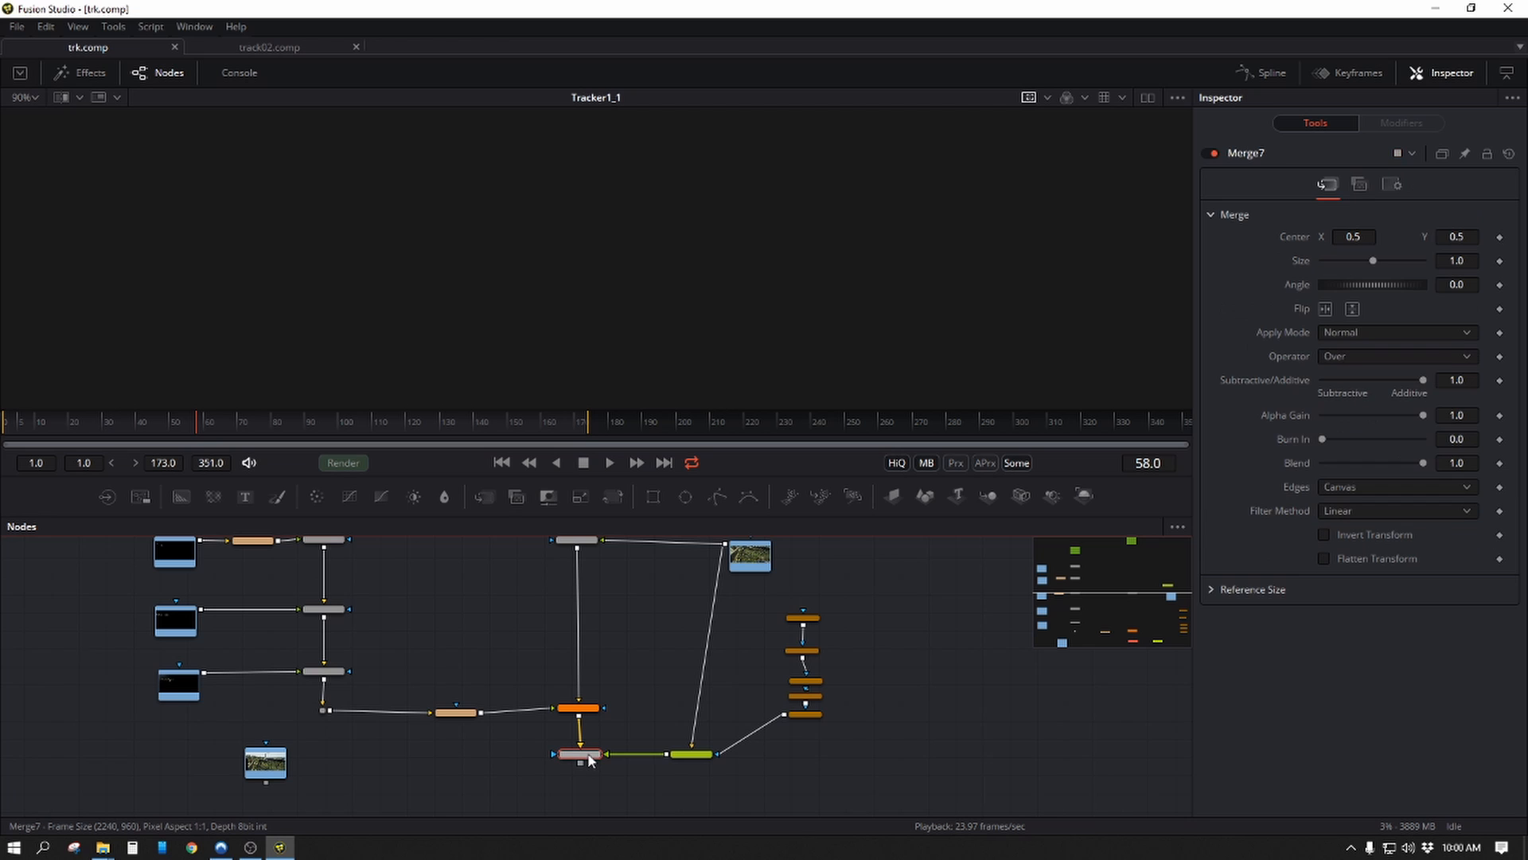
pyautogui.moveTo(610, 222); pyautogui.dragTo(306, 211)
pyautogui.moveTo(770, 224); pyautogui.dragTo(484, 168)
pyautogui.scroll(7, 456, 246)
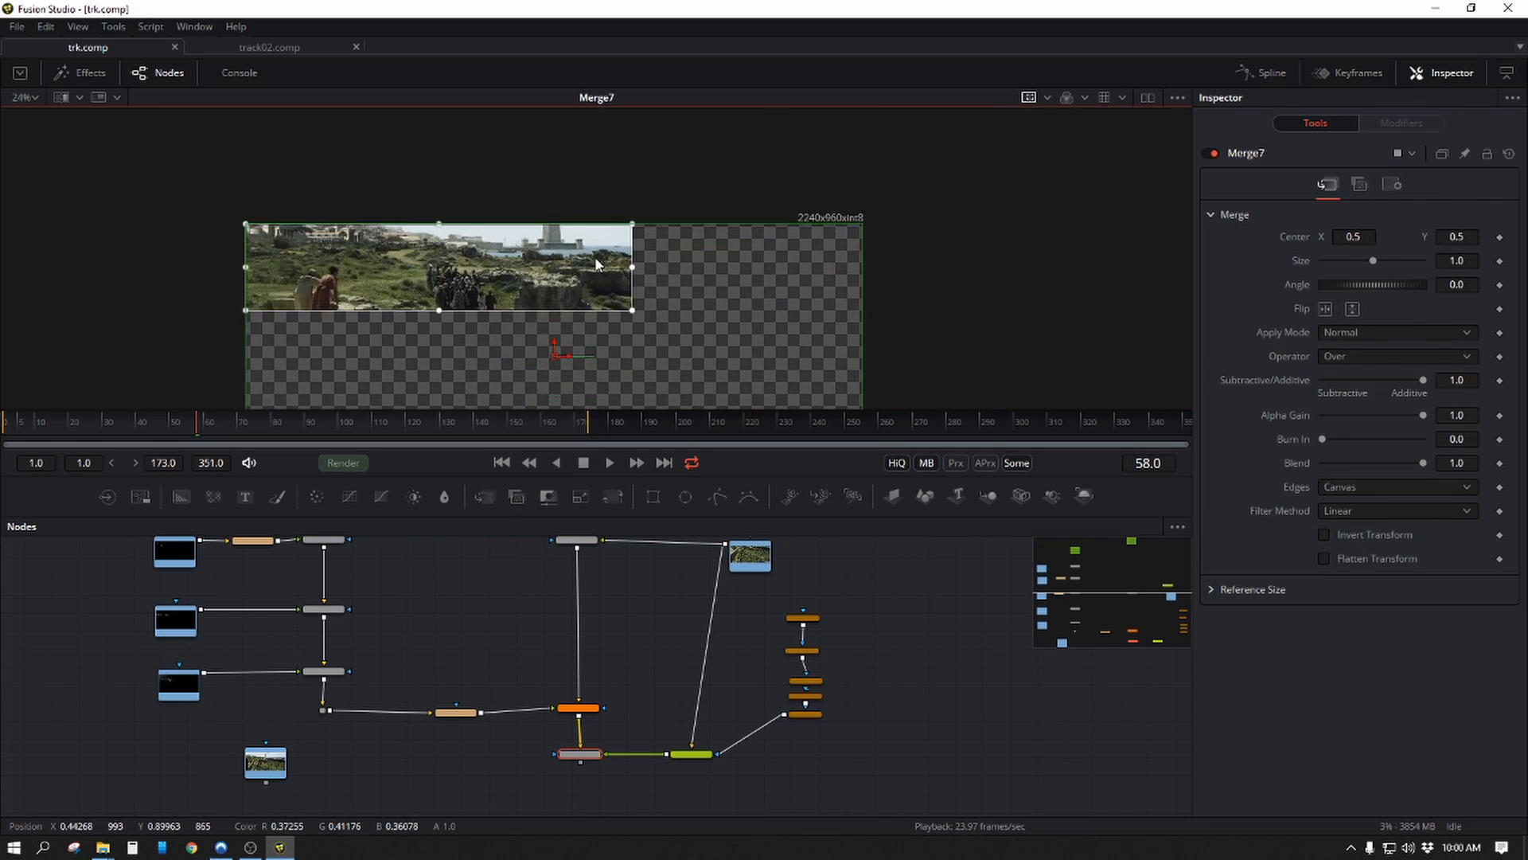
pyautogui.moveTo(592, 306); pyautogui.dragTo(823, 307)
pyautogui.scroll(2, 710, 280)
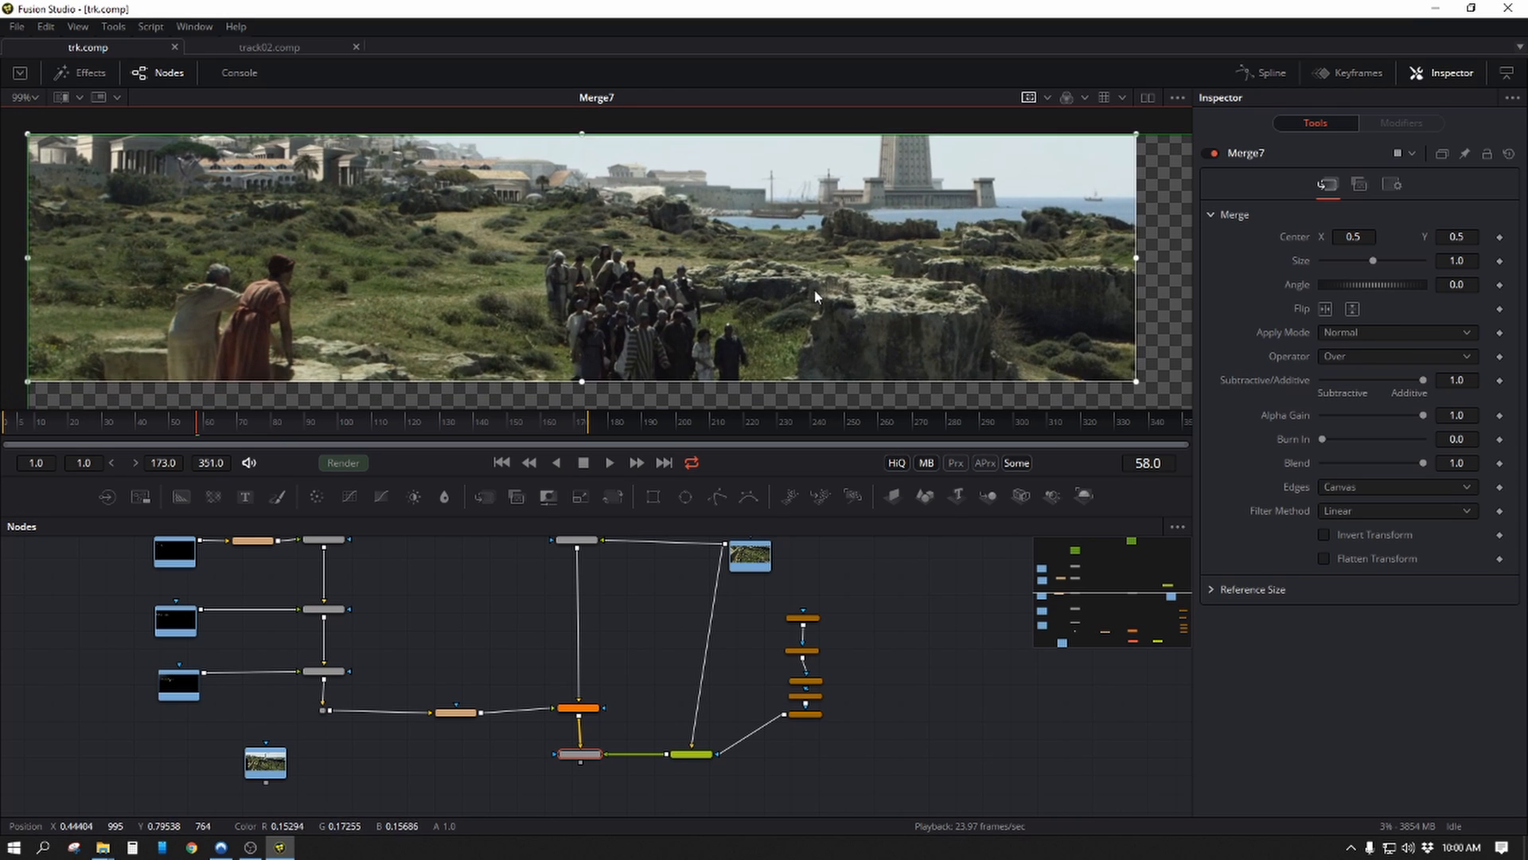
# Play and scrub through the Merge7 composite to examine how the layers follow the footage, stopping at frame 49.
pyautogui.click(501, 462)
pyautogui.click(608, 463)
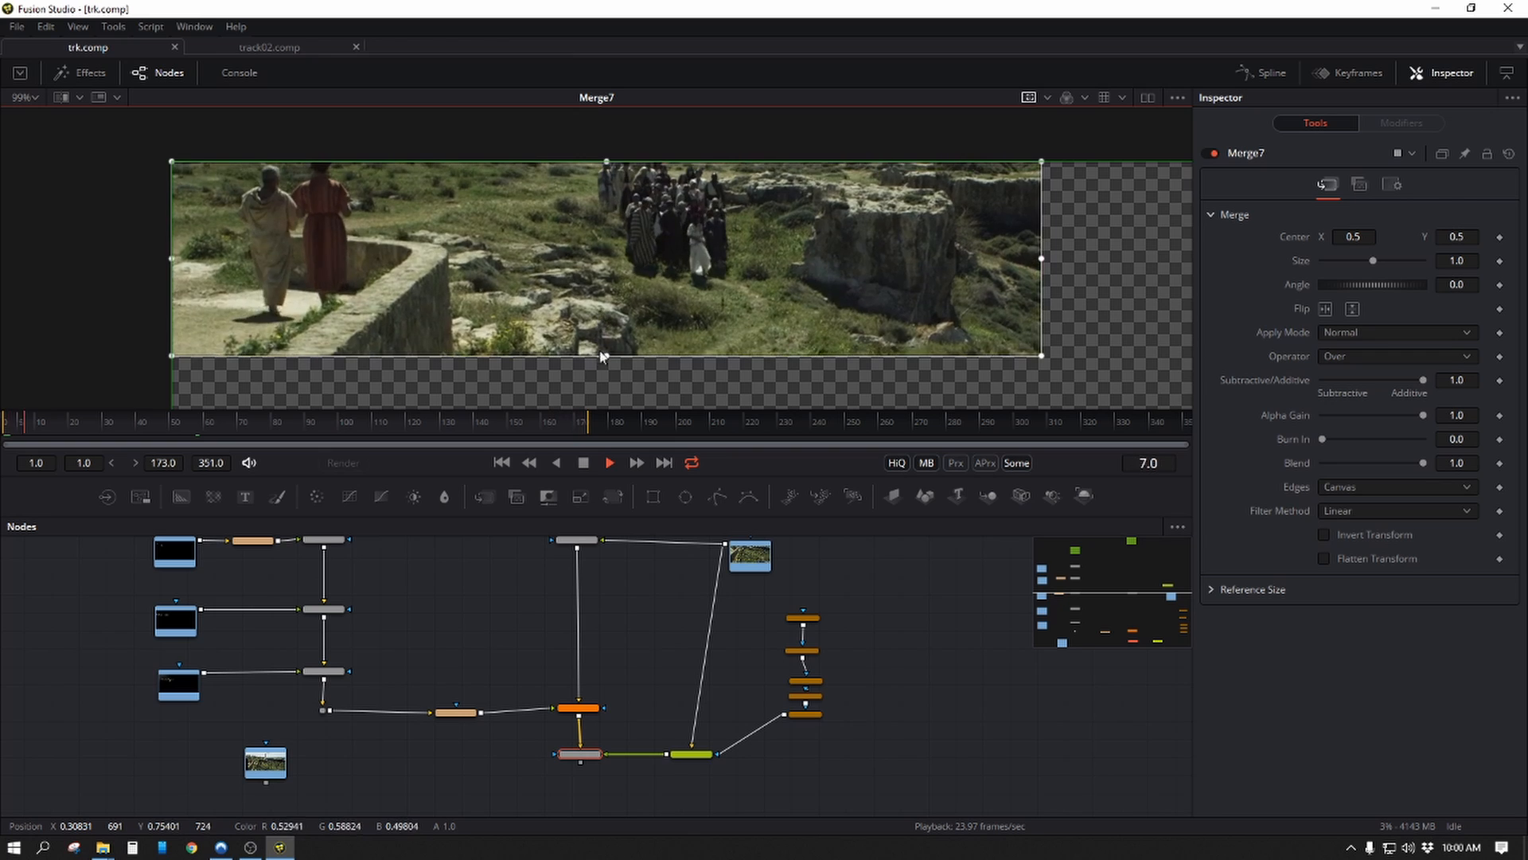
pyautogui.click(581, 465)
pyautogui.moveTo(108, 427); pyautogui.dragTo(143, 395)
pyautogui.click(609, 463)
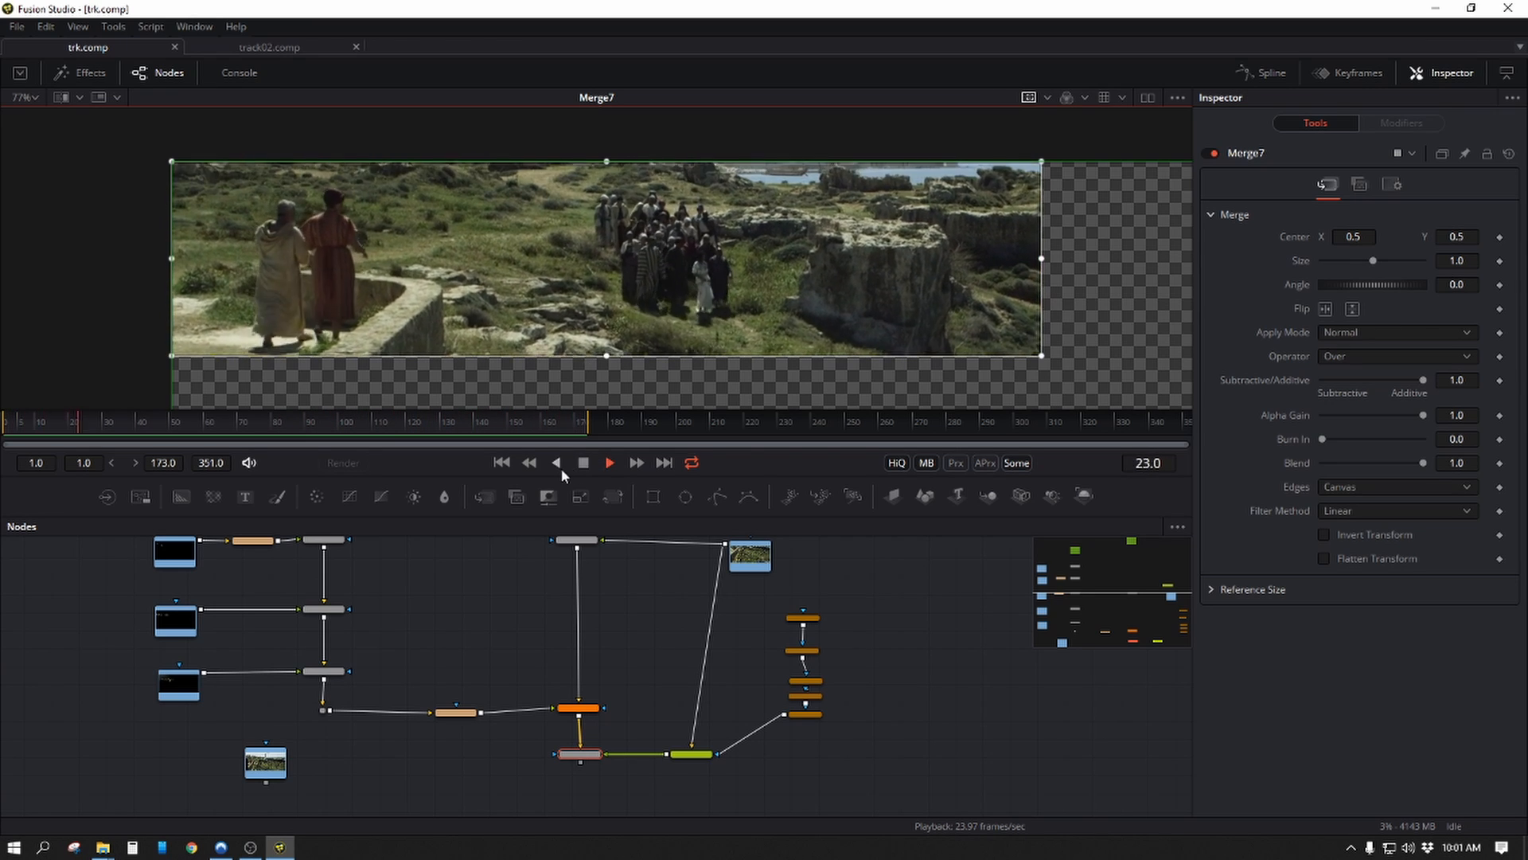
pyautogui.click(587, 463)
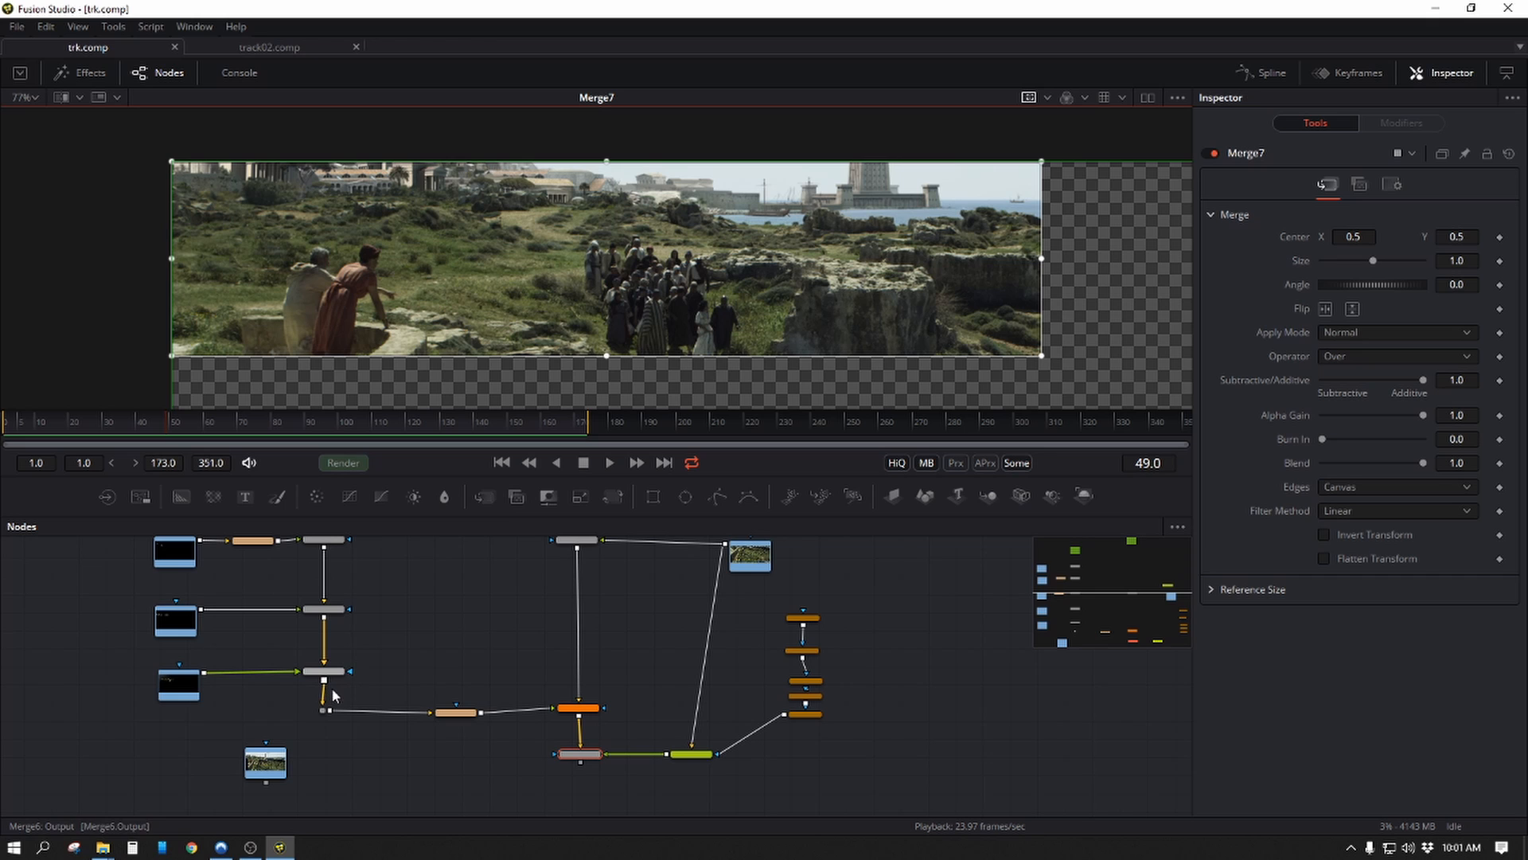
# Move Merge6 aside and inspect the Loader2_3 and Loader2_4 layers in the viewer.
pyautogui.scroll(2, 382, 649)
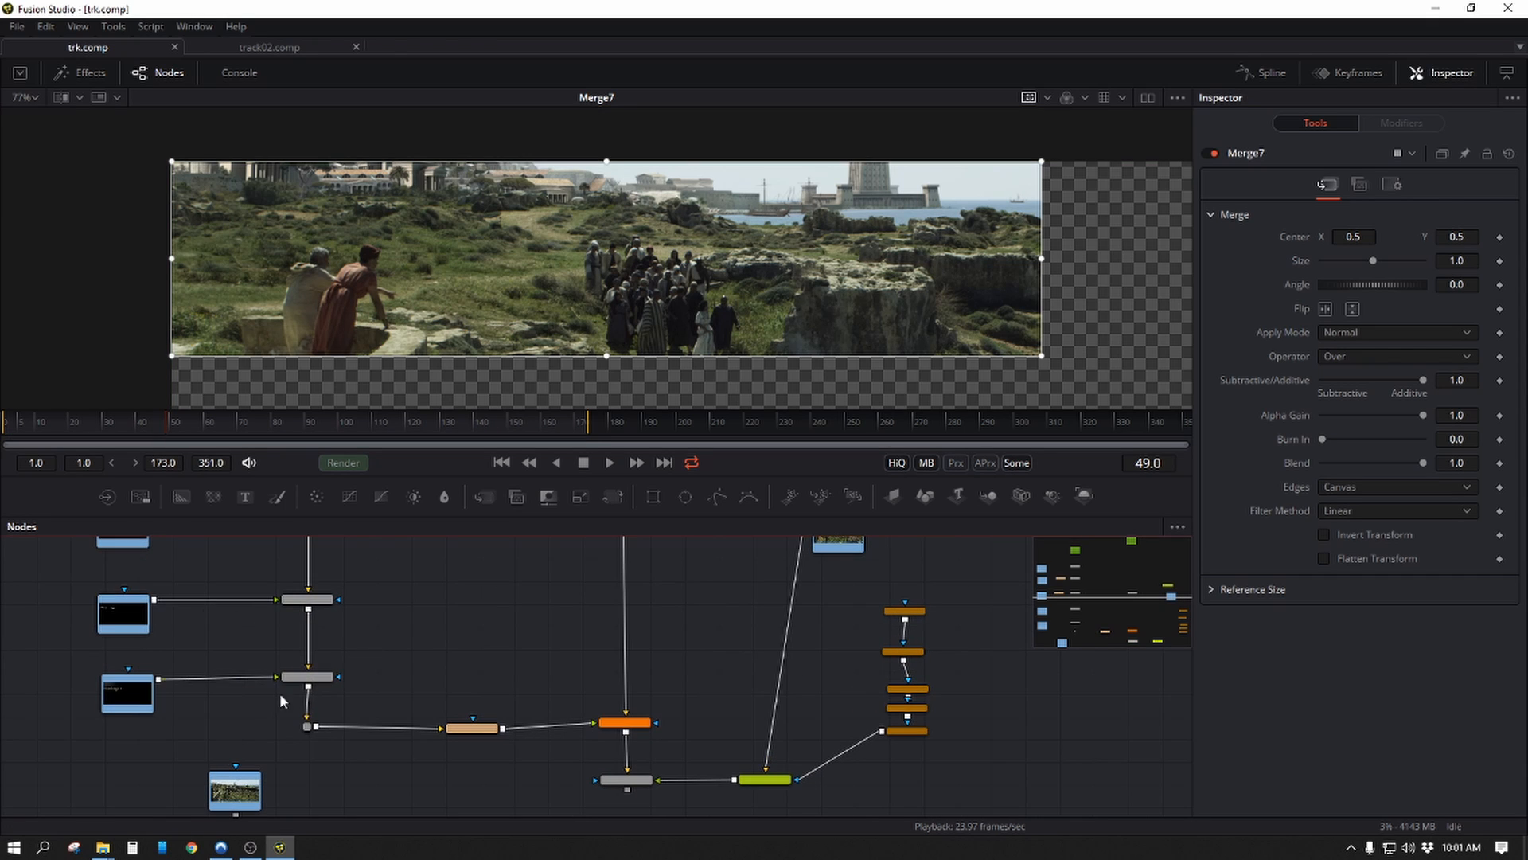
pyautogui.moveTo(307, 676); pyautogui.dragTo(256, 690)
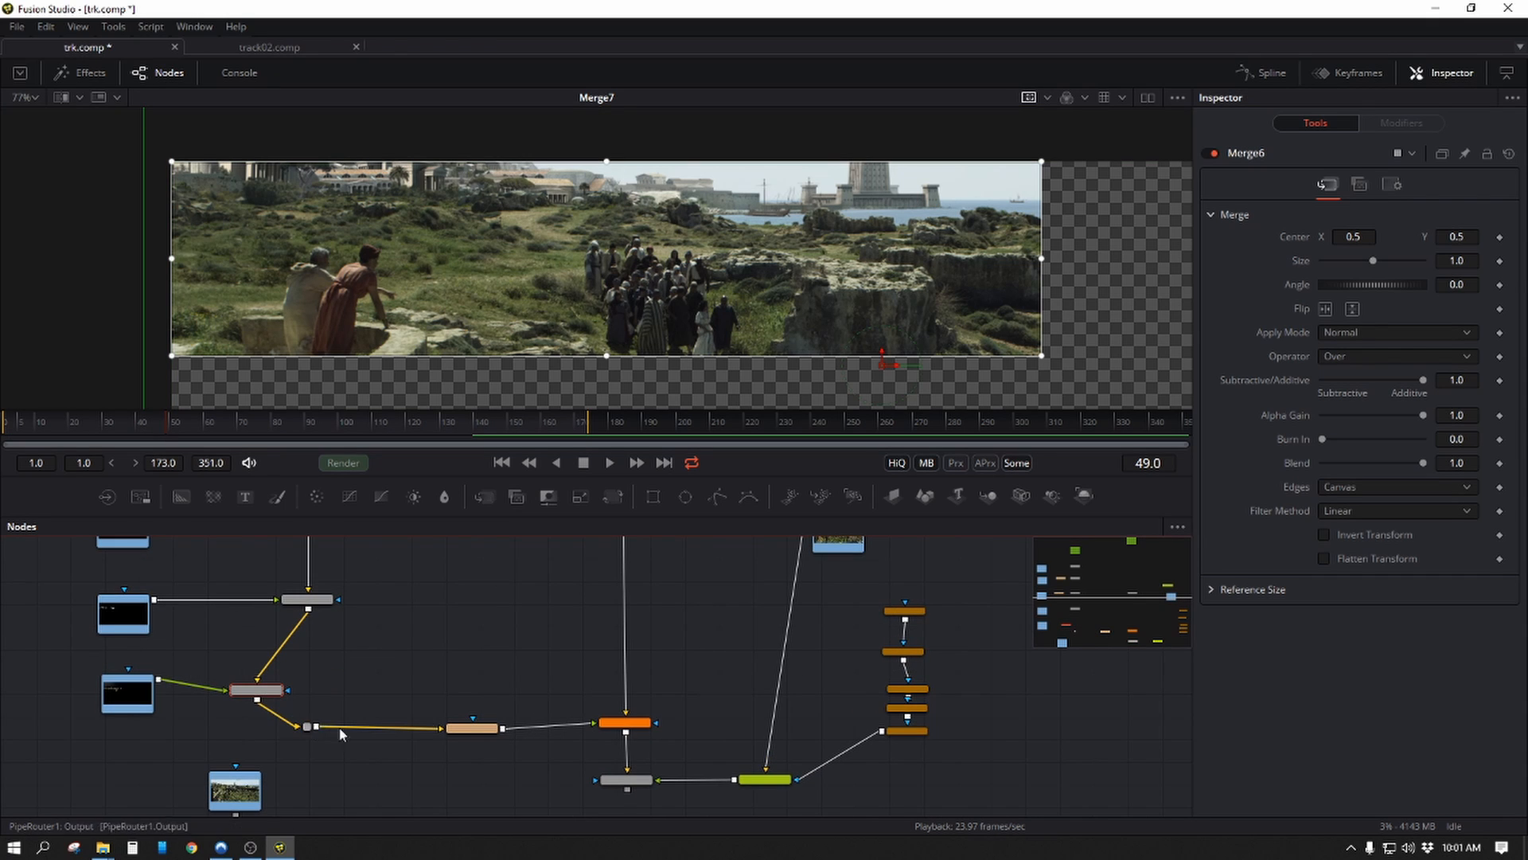
pyautogui.click(145, 613)
pyautogui.press('1')
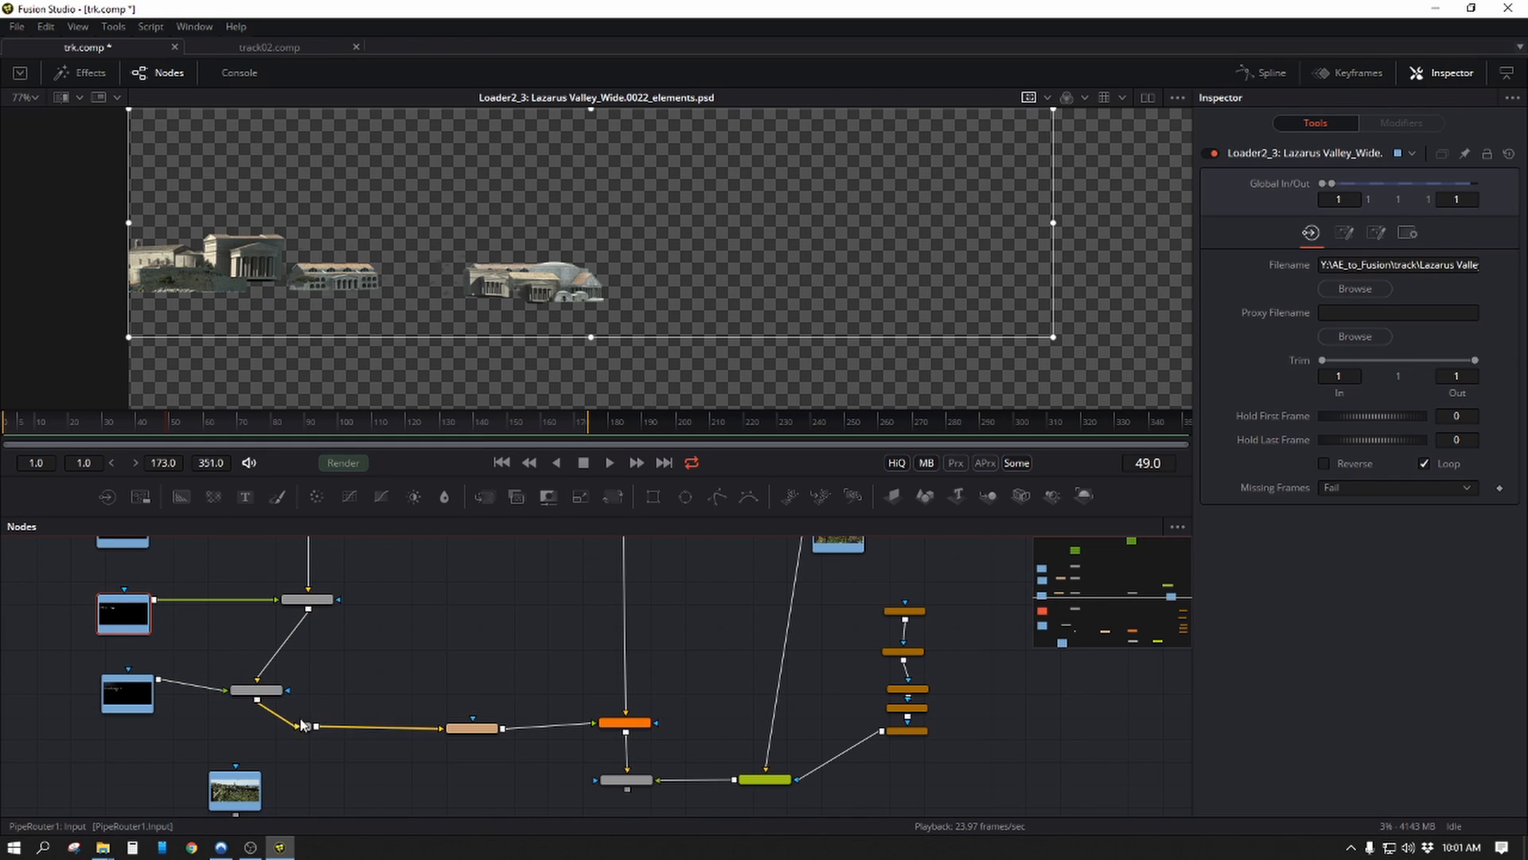
pyautogui.click(135, 692)
pyautogui.press('1')
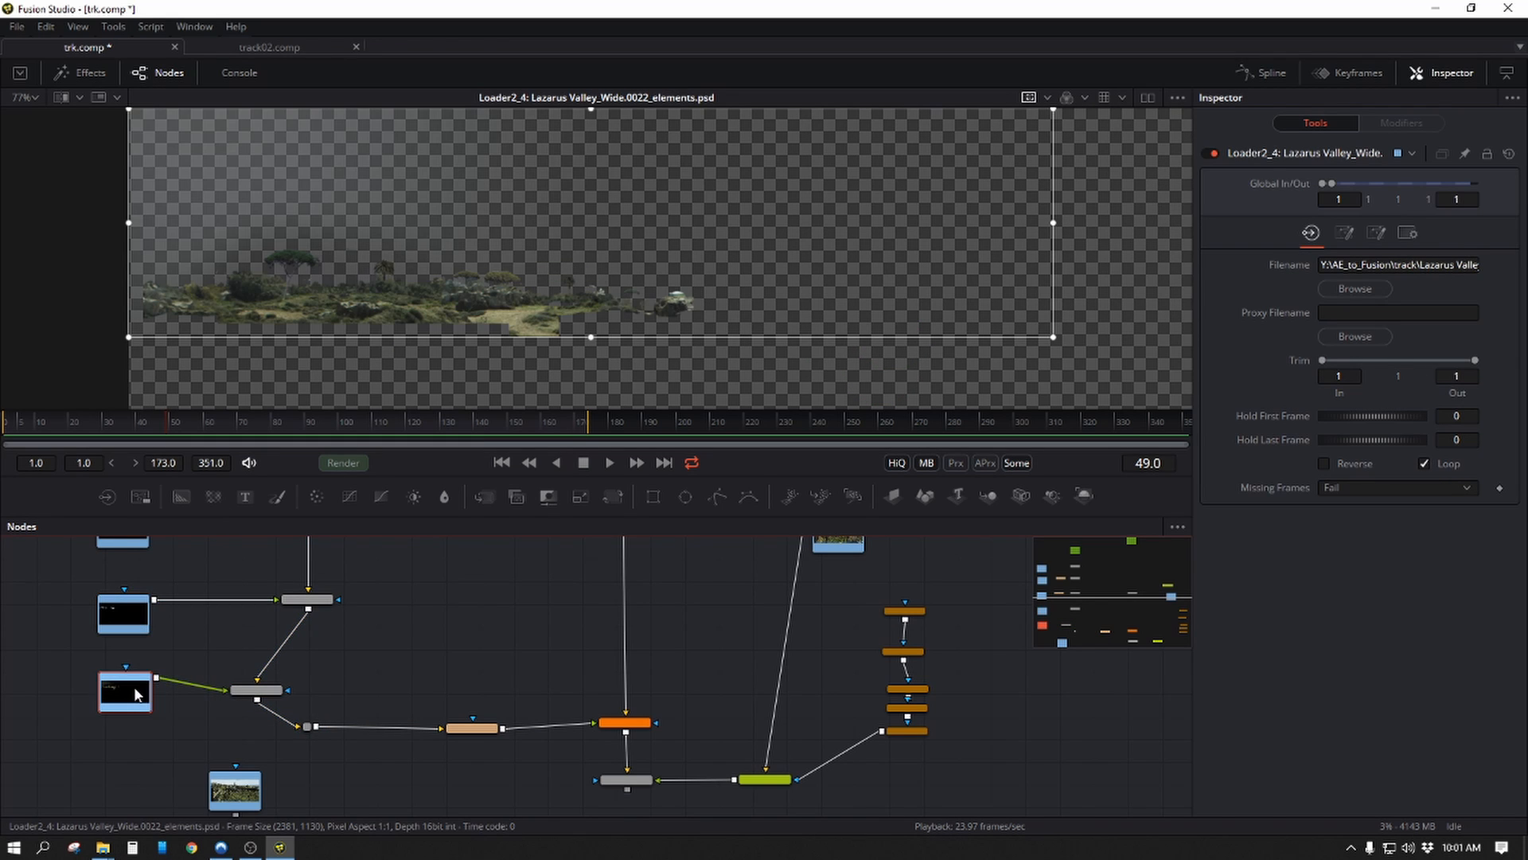
# Move Merge6 beside Loader2_4, take it out of the chain, and connect the Merge above directly to PipeRouter1.
pyautogui.moveTo(258, 697); pyautogui.dragTo(213, 690)
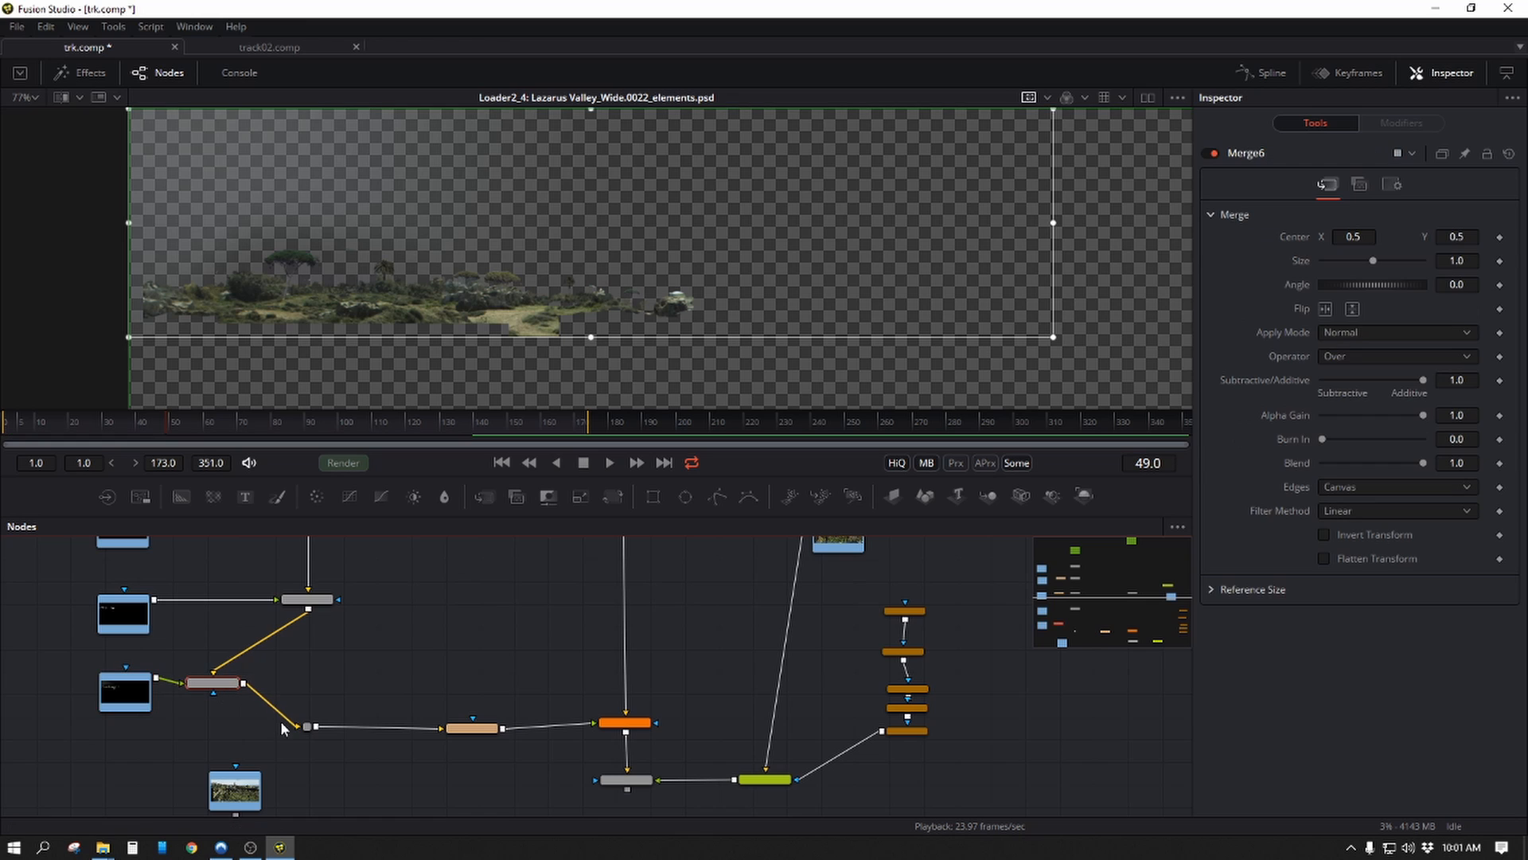
pyautogui.moveTo(309, 609); pyautogui.dragTo(307, 726)
pyautogui.moveTo(243, 684); pyautogui.dragTo(278, 643)
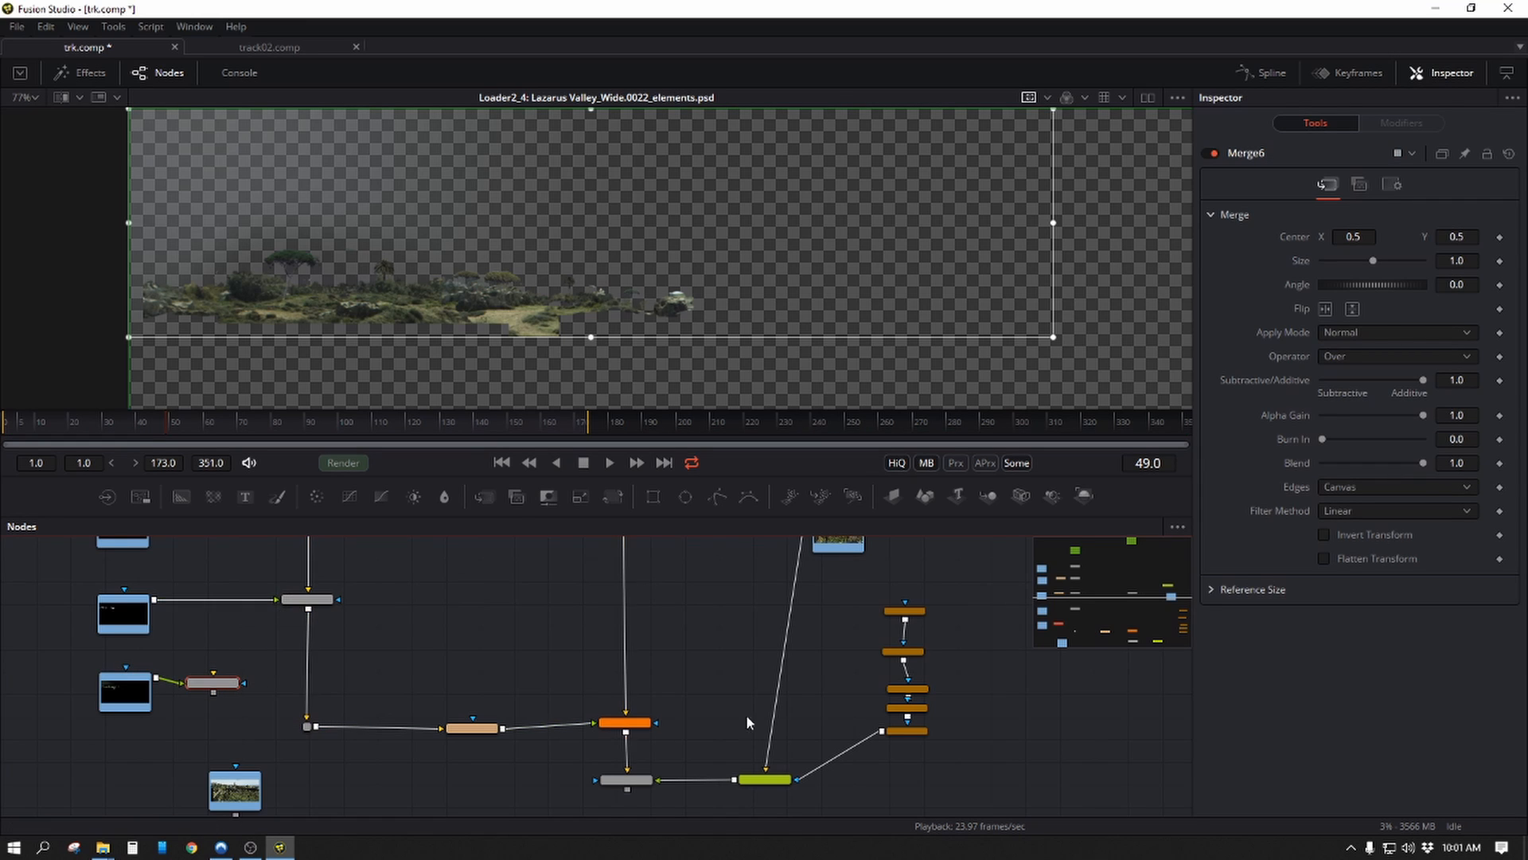
# Move PipeRouter1, Transform1 and Tracker1_1 up together in the node graph, and select Tracker1_1.
pyautogui.moveTo(707, 702); pyautogui.dragTo(306, 644)
pyautogui.click(372, 687)
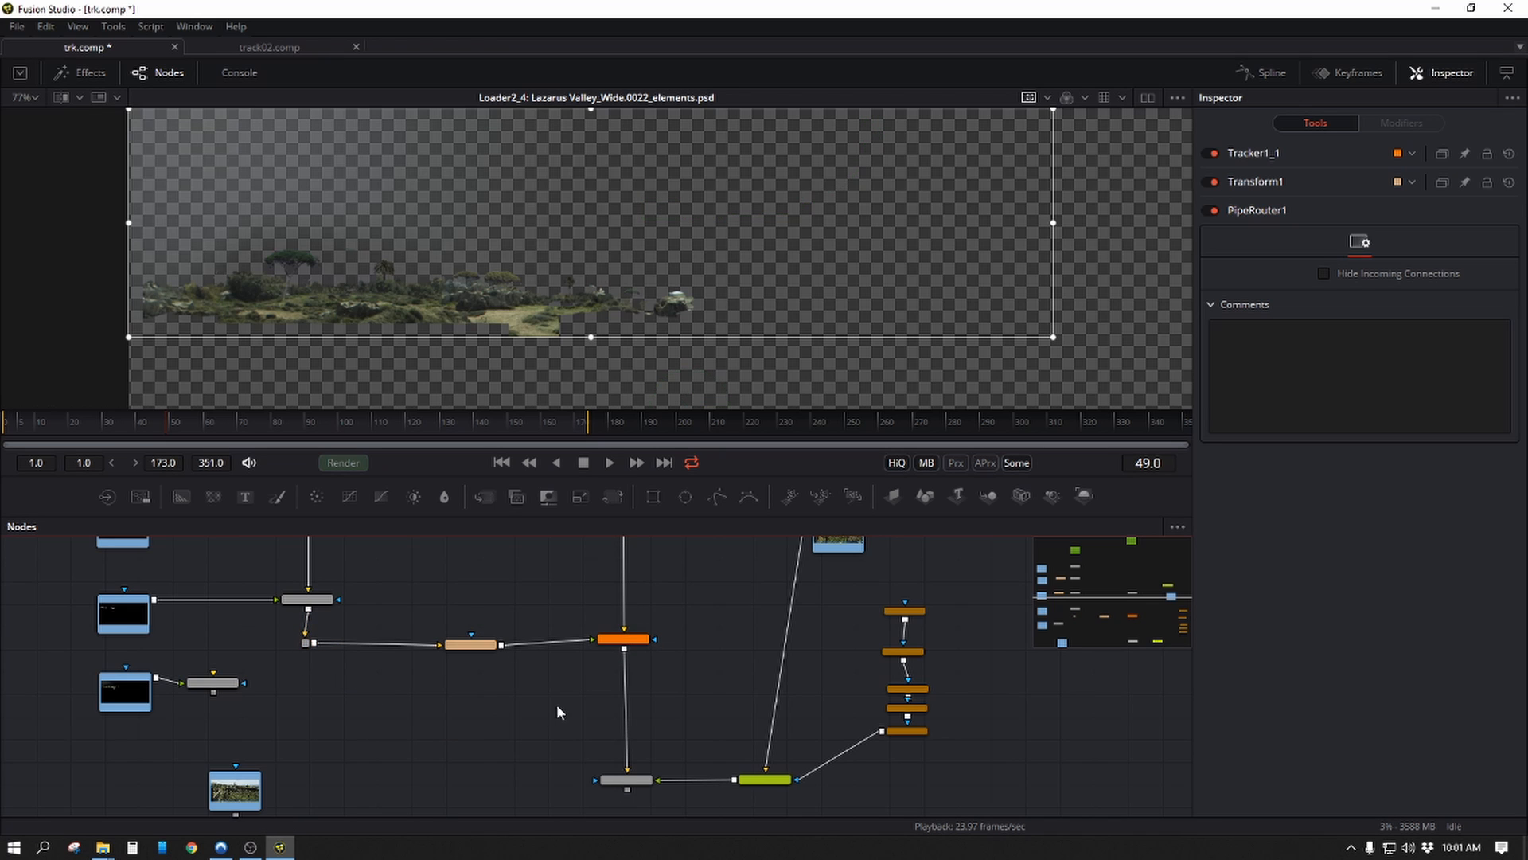
pyautogui.moveTo(459, 754); pyautogui.dragTo(212, 788)
pyautogui.click(406, 705)
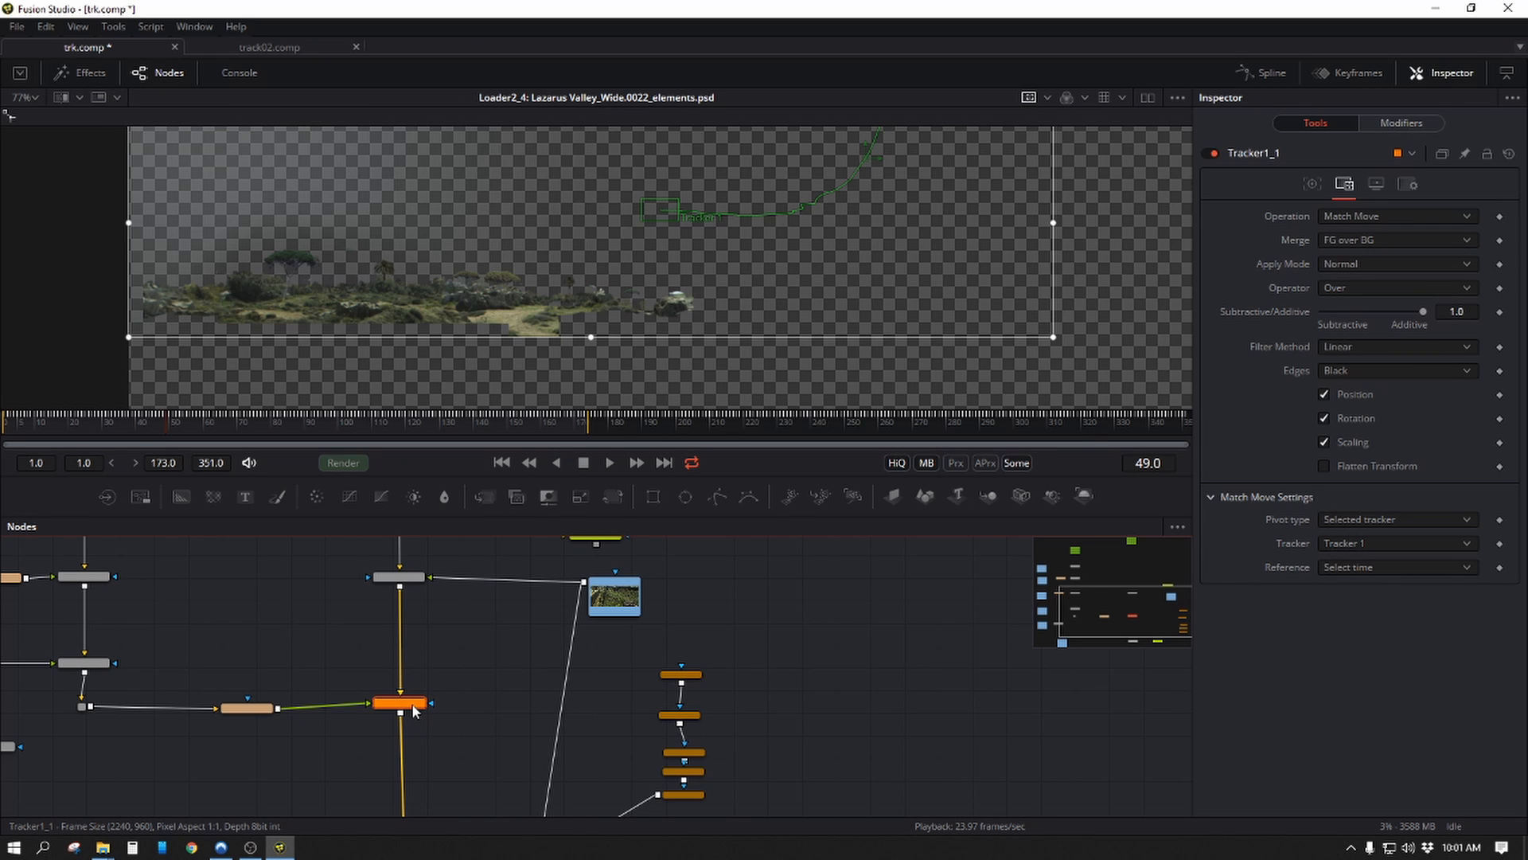
# Display the Loader1 vally footage in the viewer and turn off the region of interest.
pyautogui.click(622, 597)
pyautogui.press('1')
pyautogui.click(804, 681)
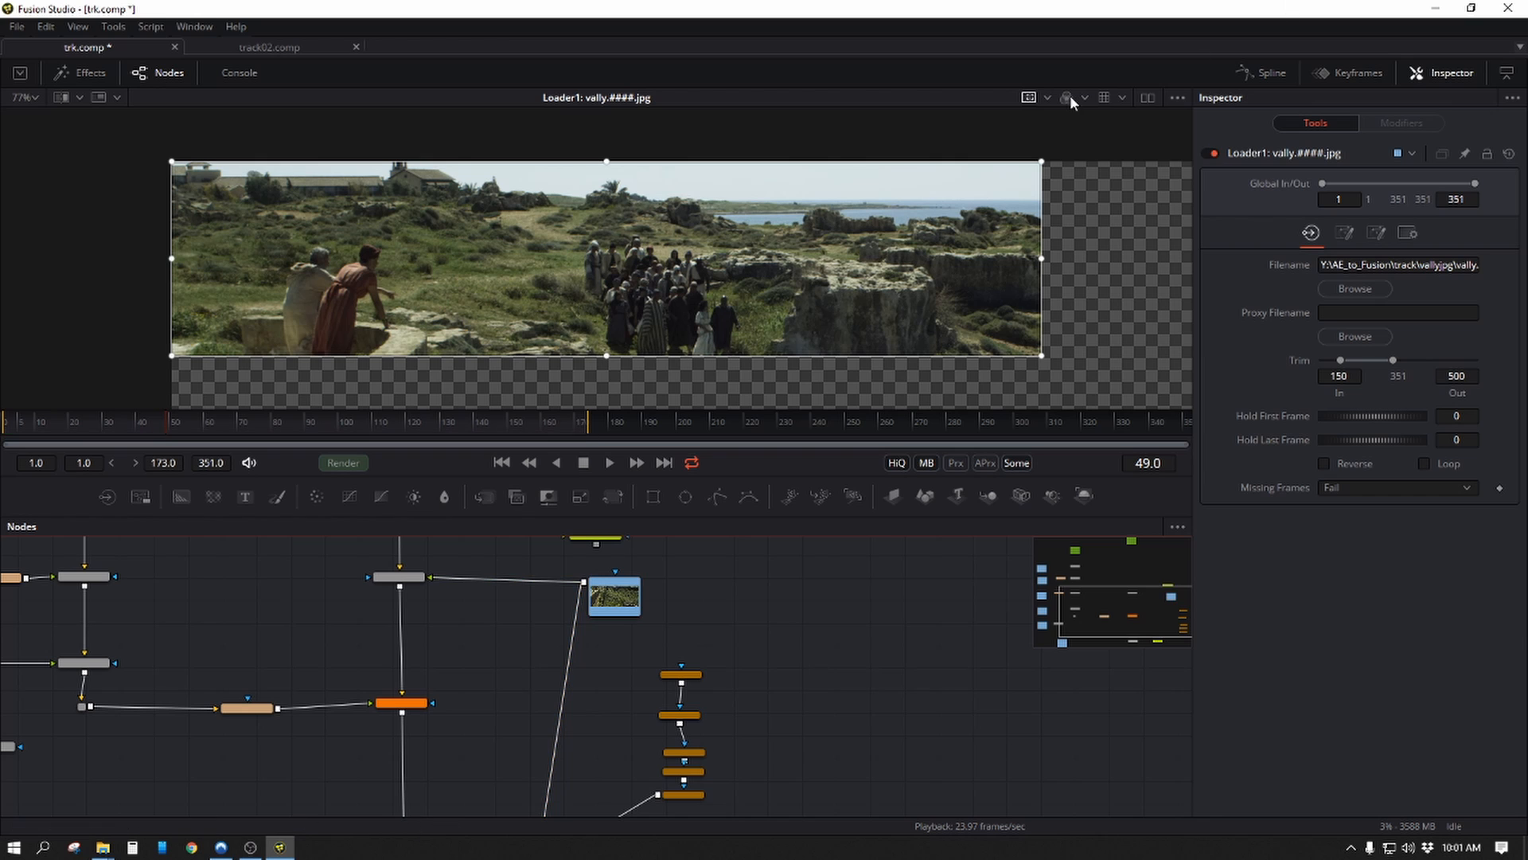
pyautogui.click(1028, 96)
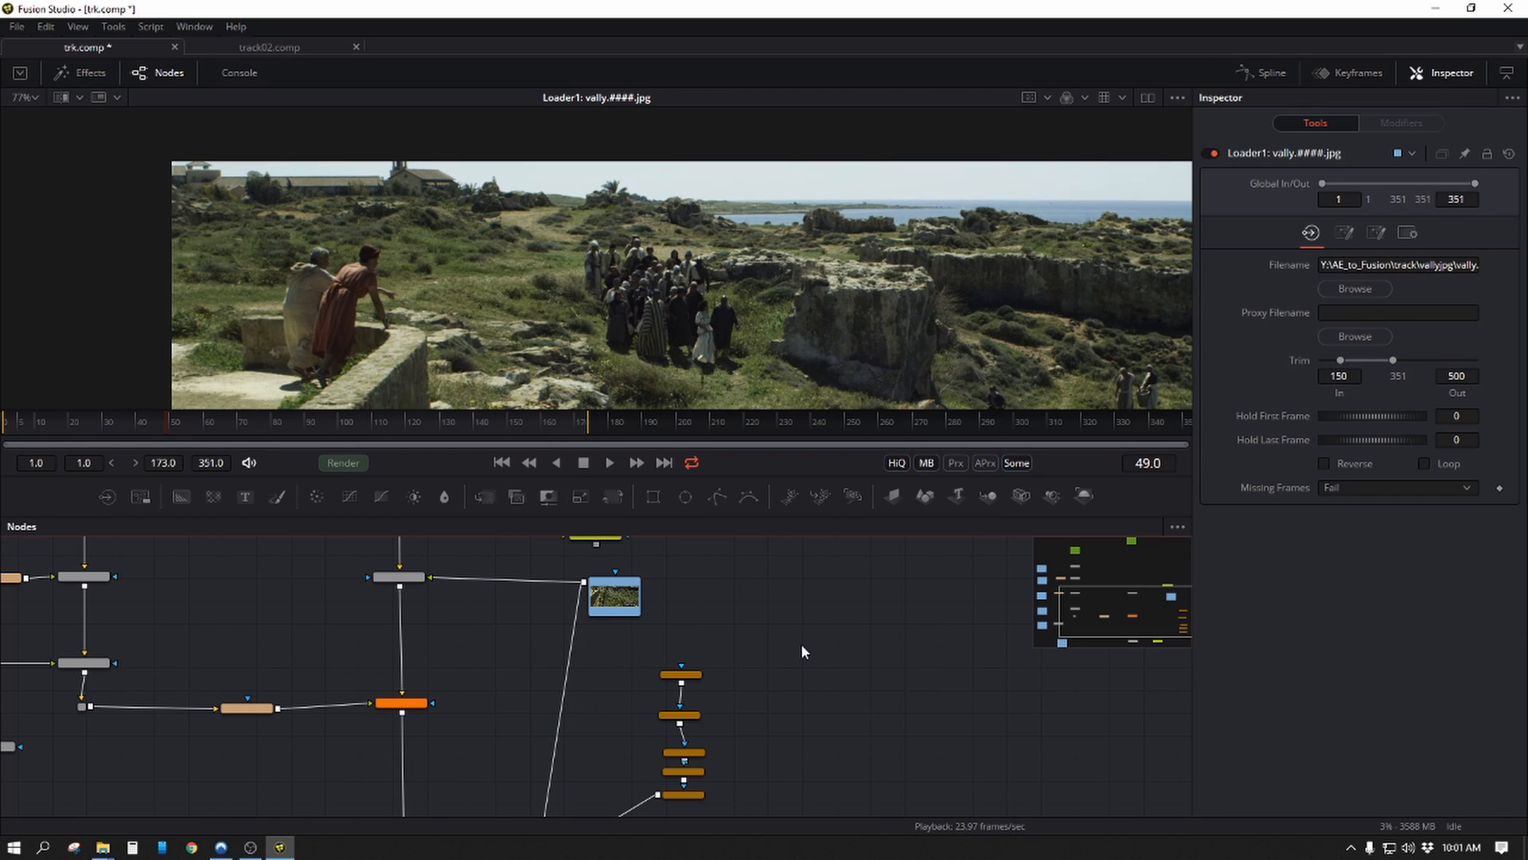
# Add a Tracker node, connect the vally footage loader to its input, and display the Tracker in the viewer.
pyautogui.hotkey('shift', 'space')
pyautogui.write('TRAC')
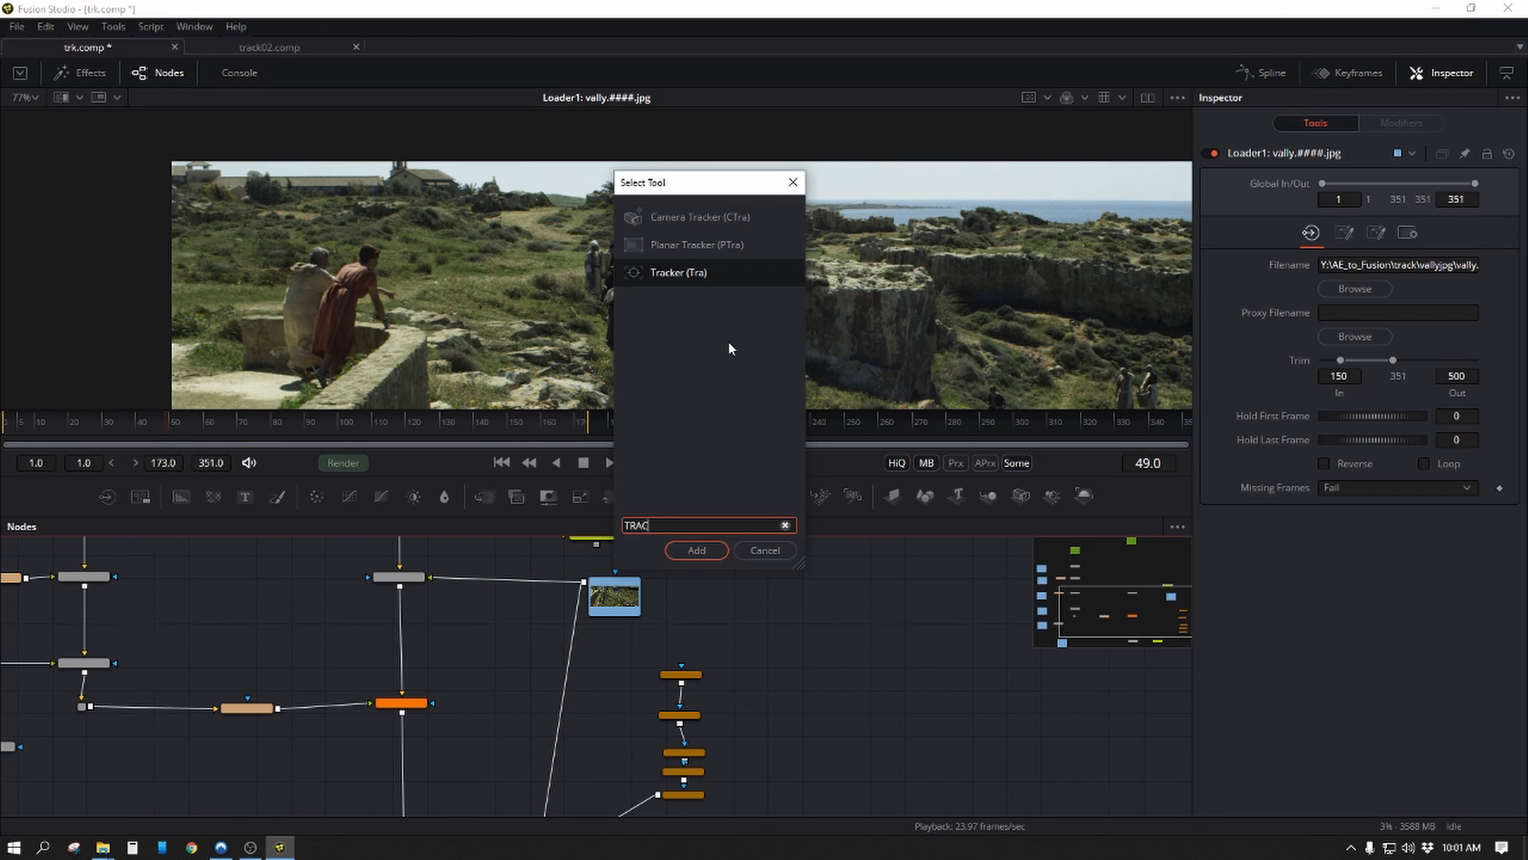
pyautogui.click(698, 549)
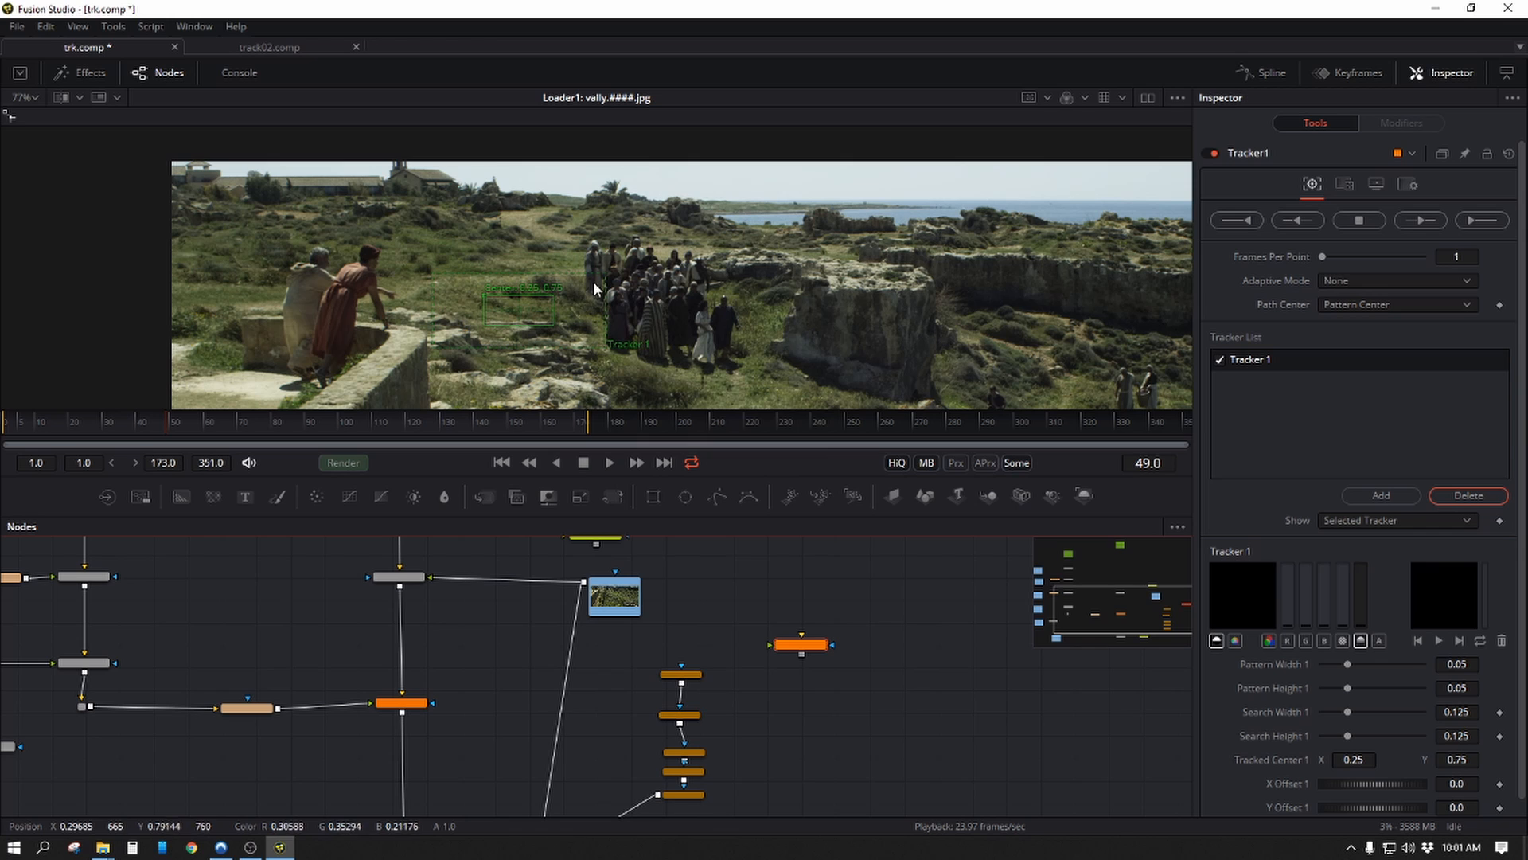
pyautogui.moveTo(798, 642); pyautogui.dragTo(613, 609)
pyautogui.moveTo(799, 643); pyautogui.dragTo(776, 628)
pyautogui.press('1')
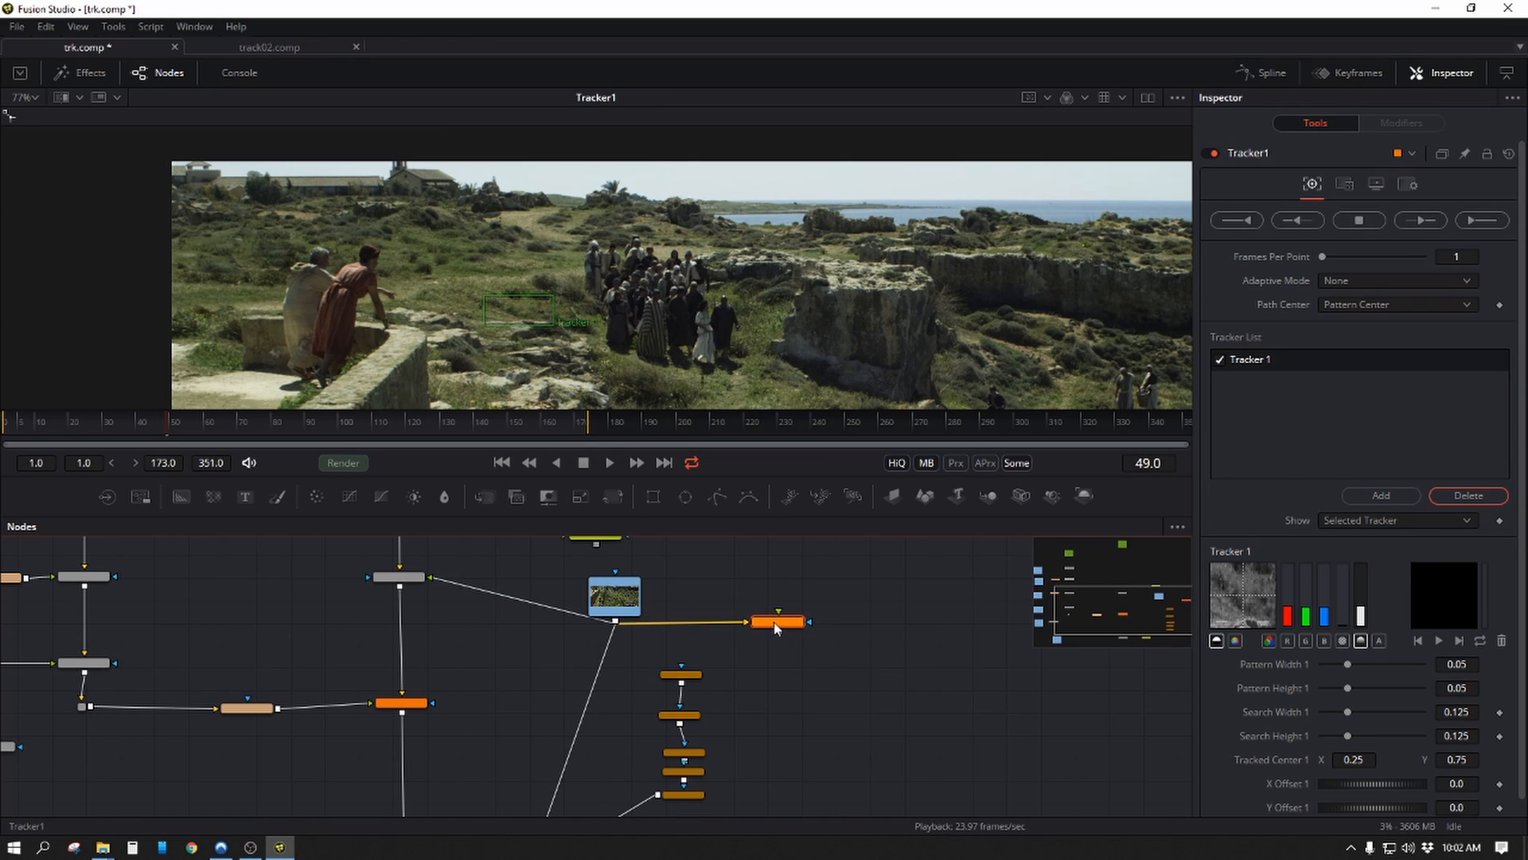
pyautogui.click(712, 581)
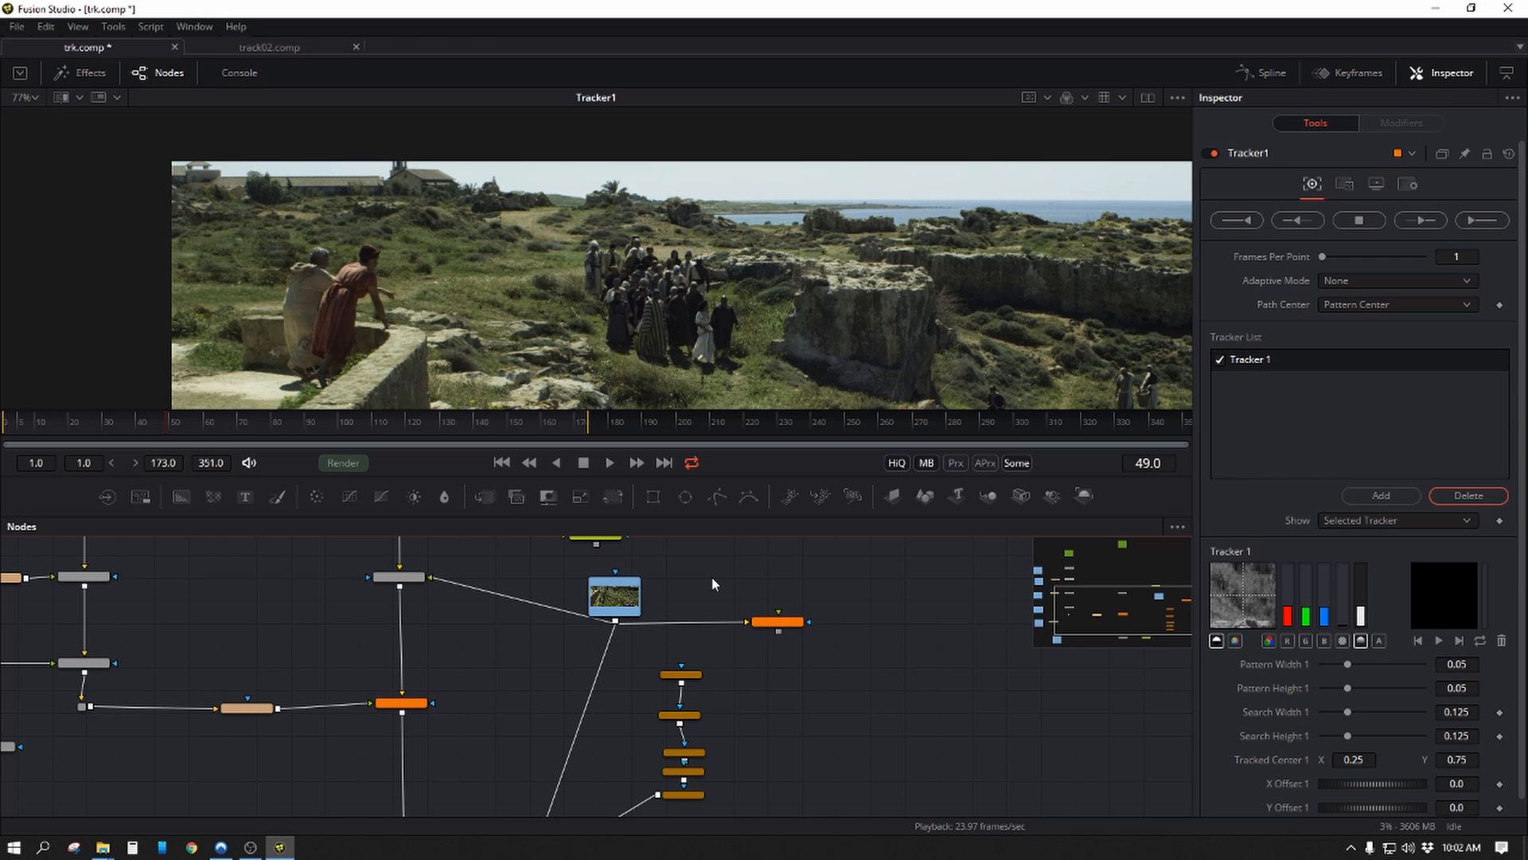
pyautogui.press('c')
pyautogui.moveTo(714, 580); pyautogui.dragTo(706, 660)
pyautogui.moveTo(667, 583); pyautogui.dragTo(757, 585)
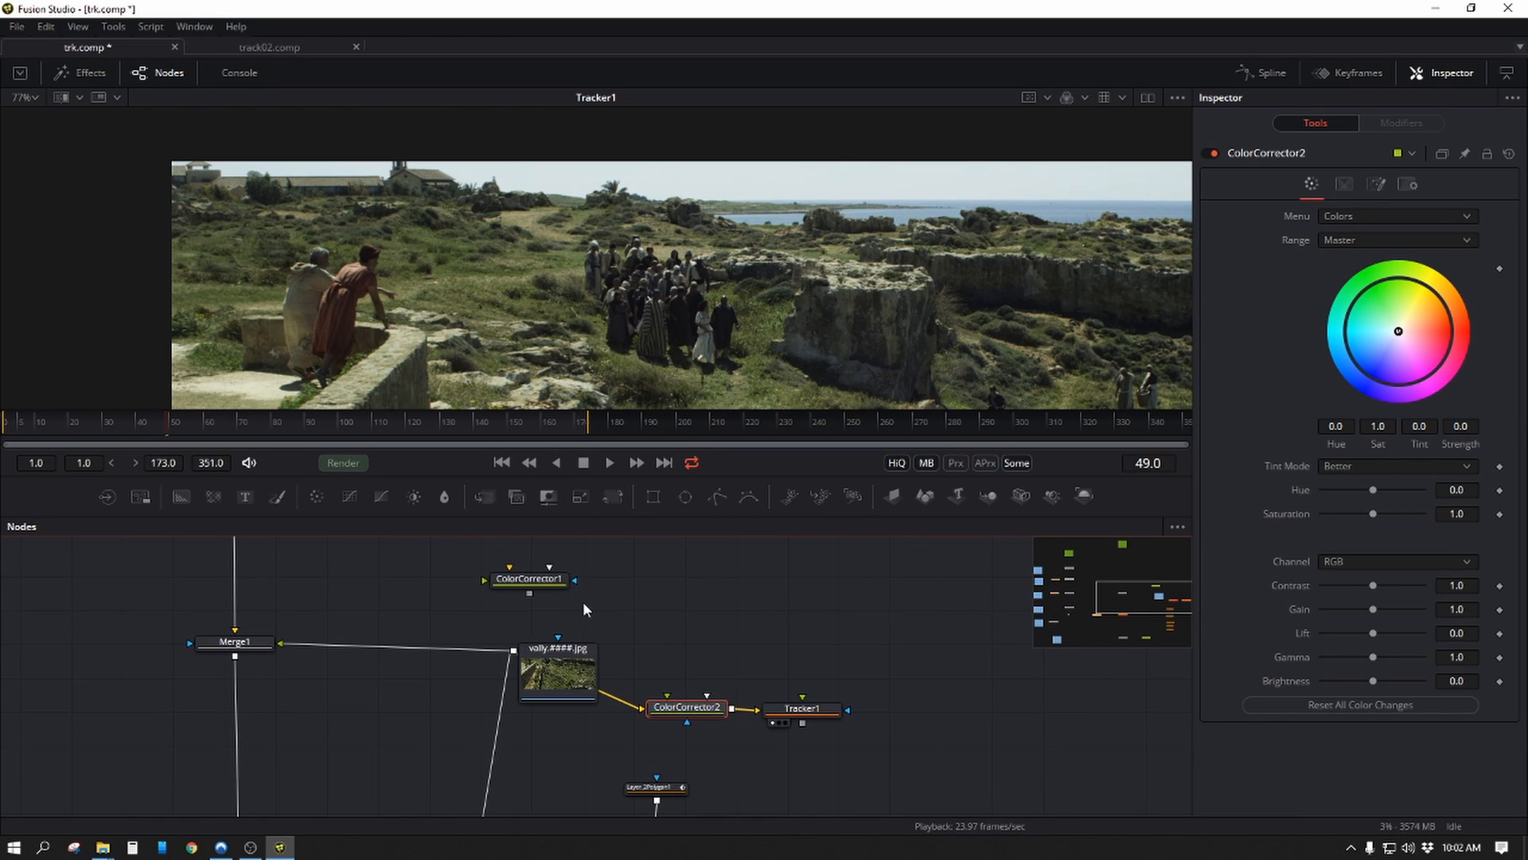
# Connect the vally footage loader to ColorCorrector1, display it in the viewer, and place it above the new Tracker.
pyautogui.moveTo(509, 568); pyautogui.dragTo(515, 653)
pyautogui.click(544, 581)
pyautogui.press('1')
pyautogui.moveTo(544, 583); pyautogui.dragTo(768, 662)
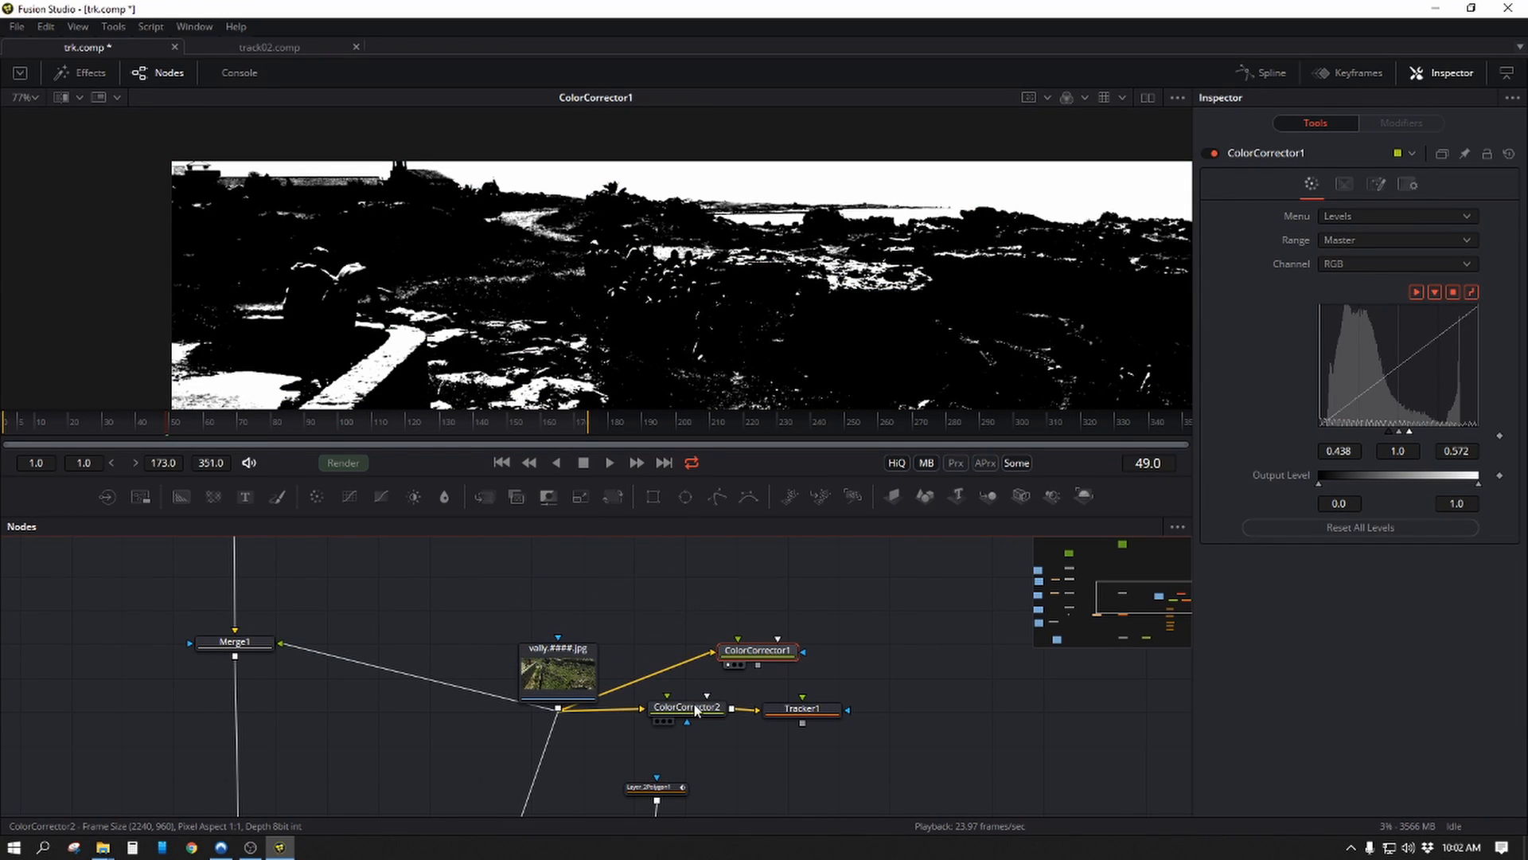
# Delete ColorCorrector2 and connect ColorCorrector1's output to Tracker1's input.
pyautogui.click(700, 710)
pyautogui.press('Delete')
pyautogui.click(757, 660)
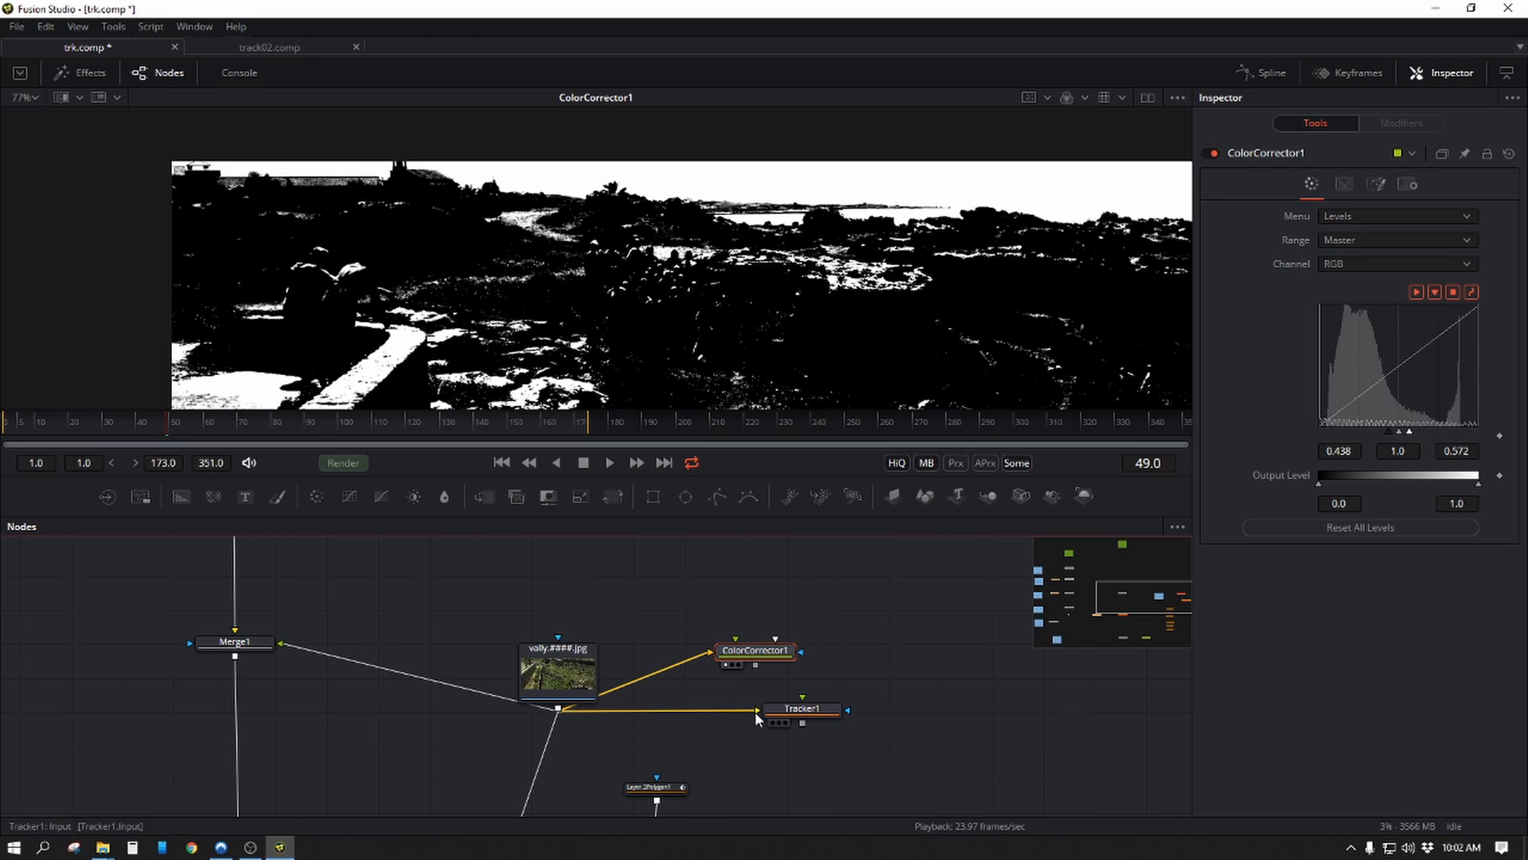
pyautogui.moveTo(756, 665); pyautogui.dragTo(763, 711)
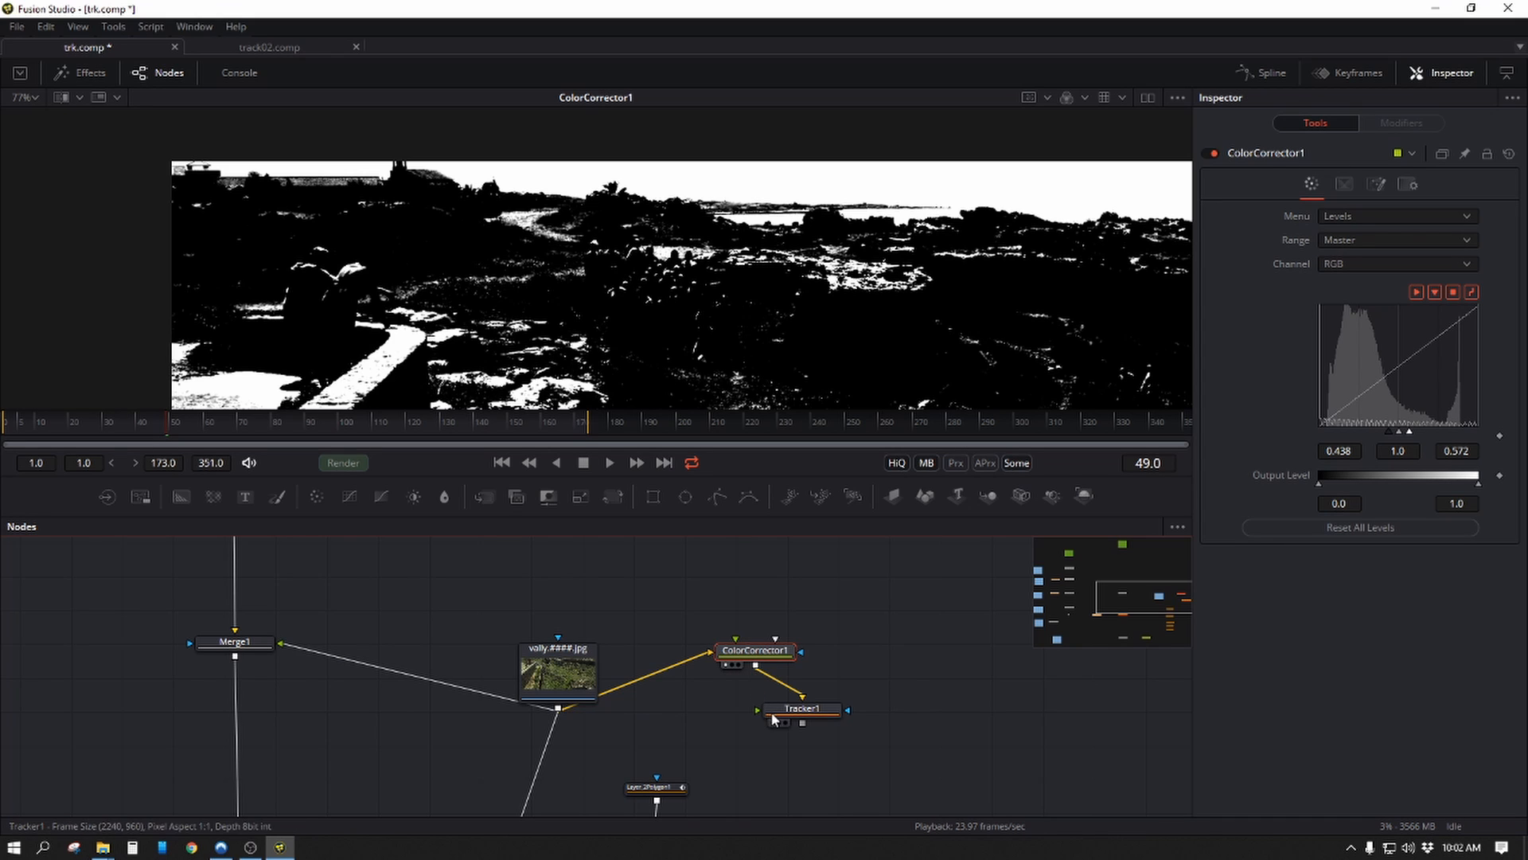
# Lower ColorCorrector1's RGB input levels to about 0.154 black and 0.294 white to bring out terrain detail.
pyautogui.moveTo(769, 654); pyautogui.dragTo(765, 653)
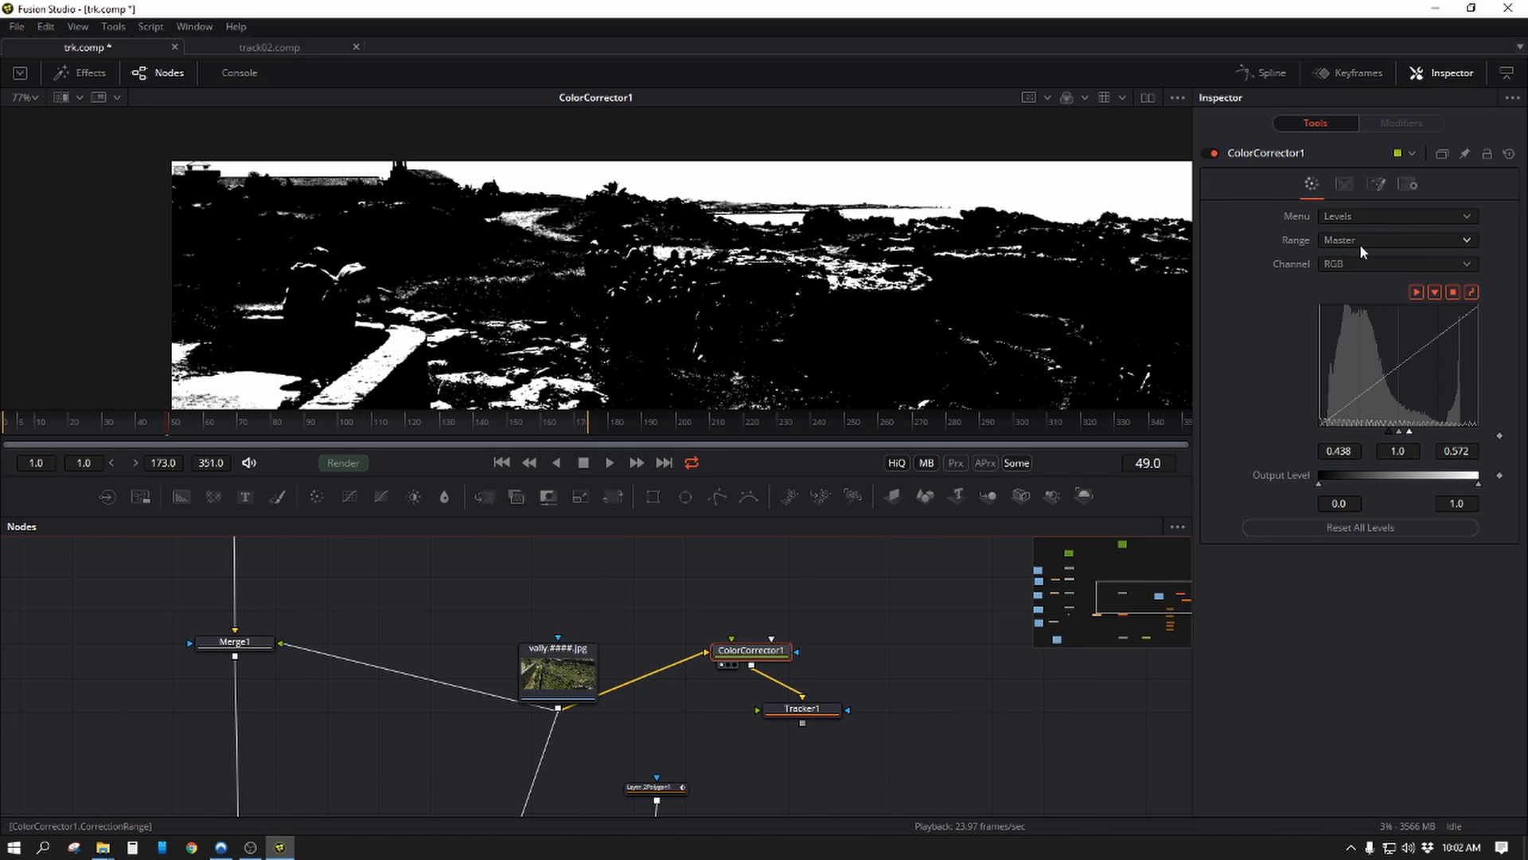
pyautogui.moveTo(1388, 431); pyautogui.dragTo(1344, 429)
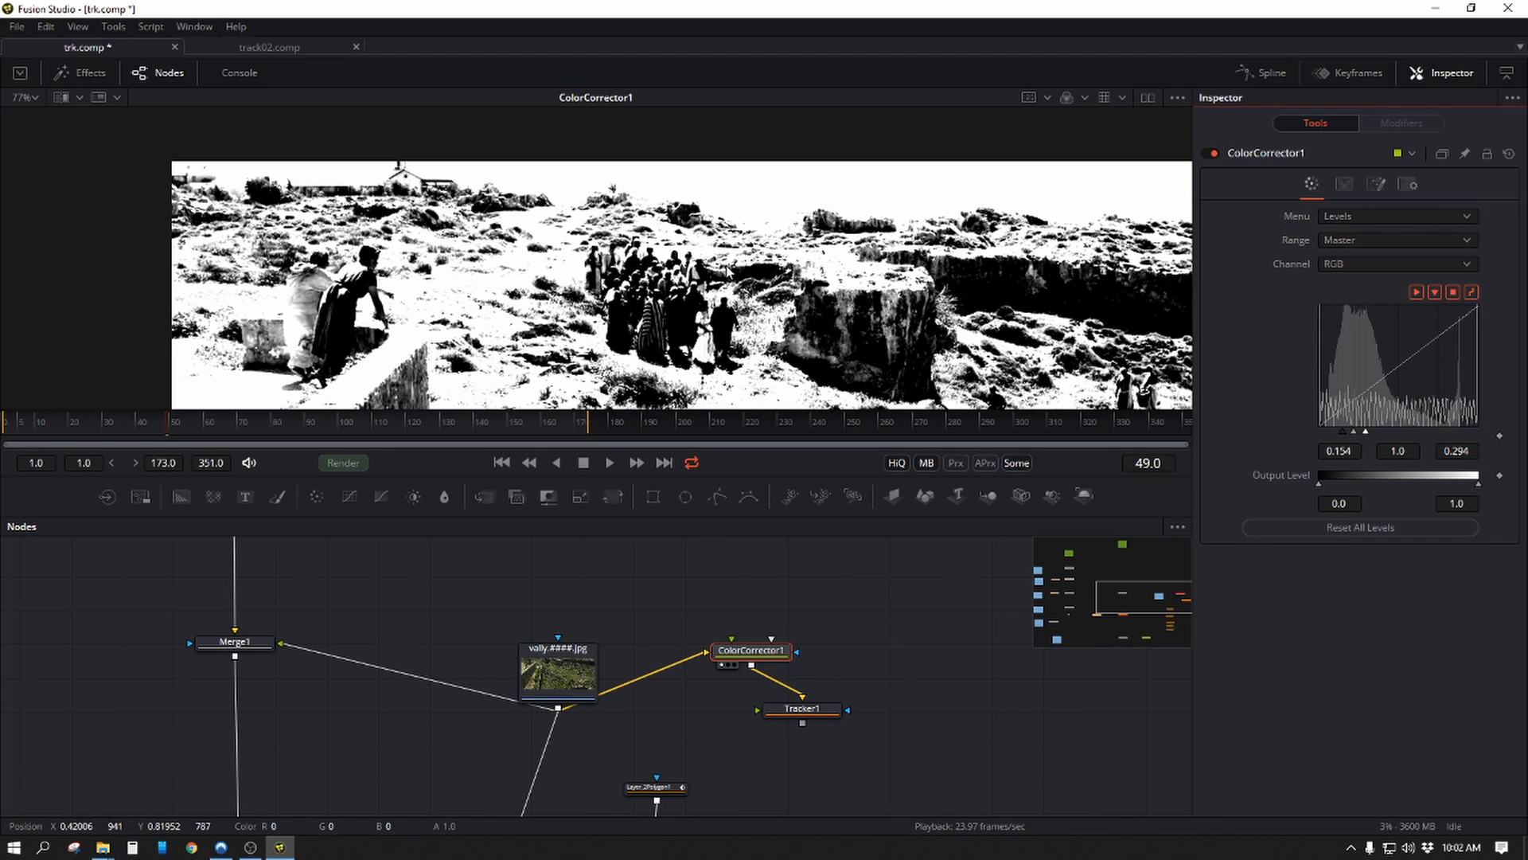
pyautogui.scroll(5, 727, 271)
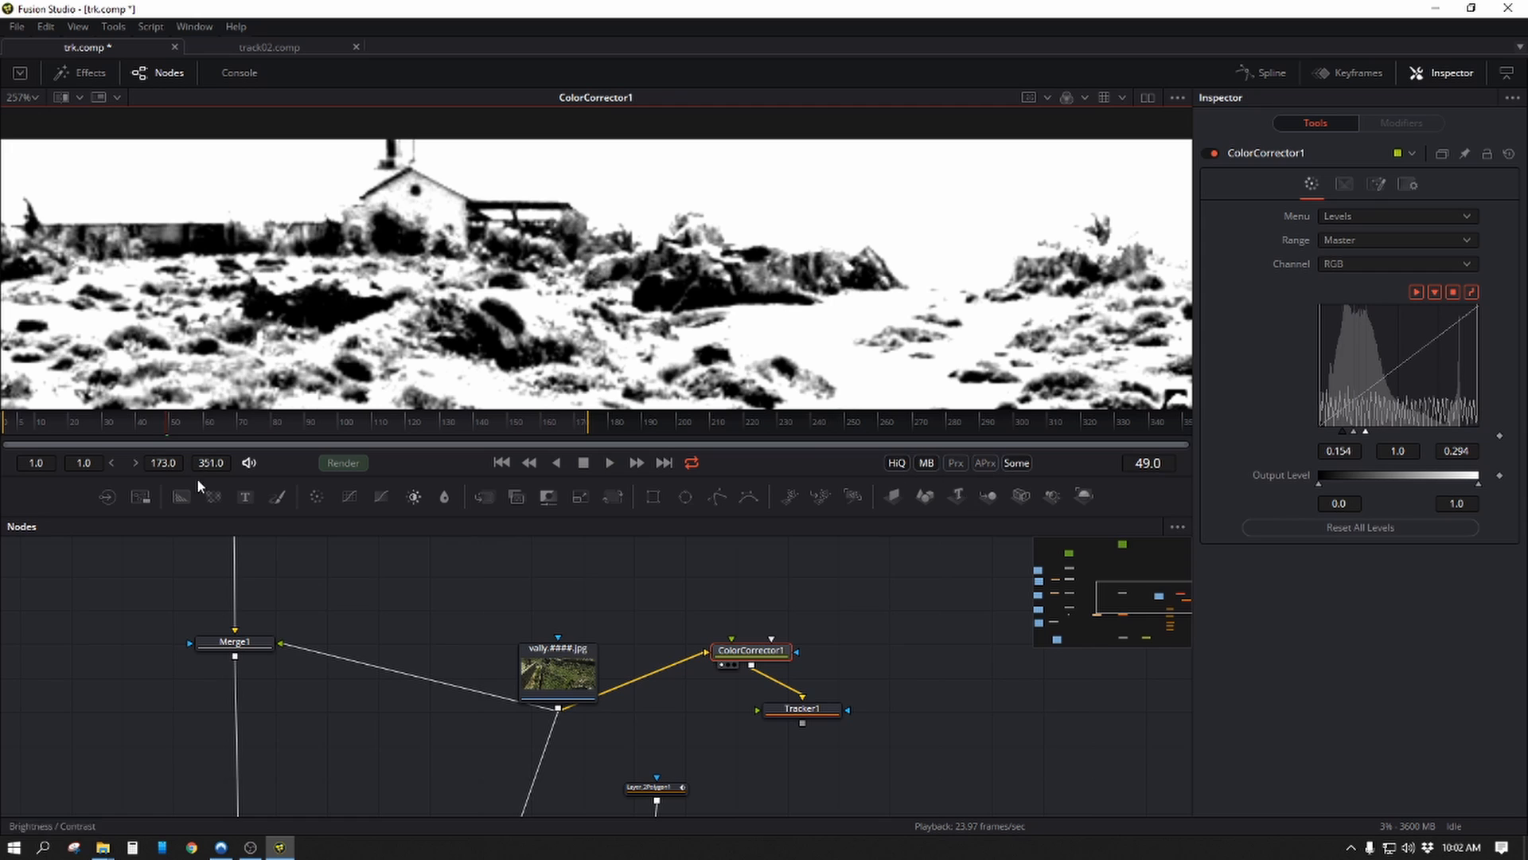
# Set the render end to frame 351, go to frame 150, and frame the chapel and rocky hillside in the viewer.
pyautogui.click(169, 462)
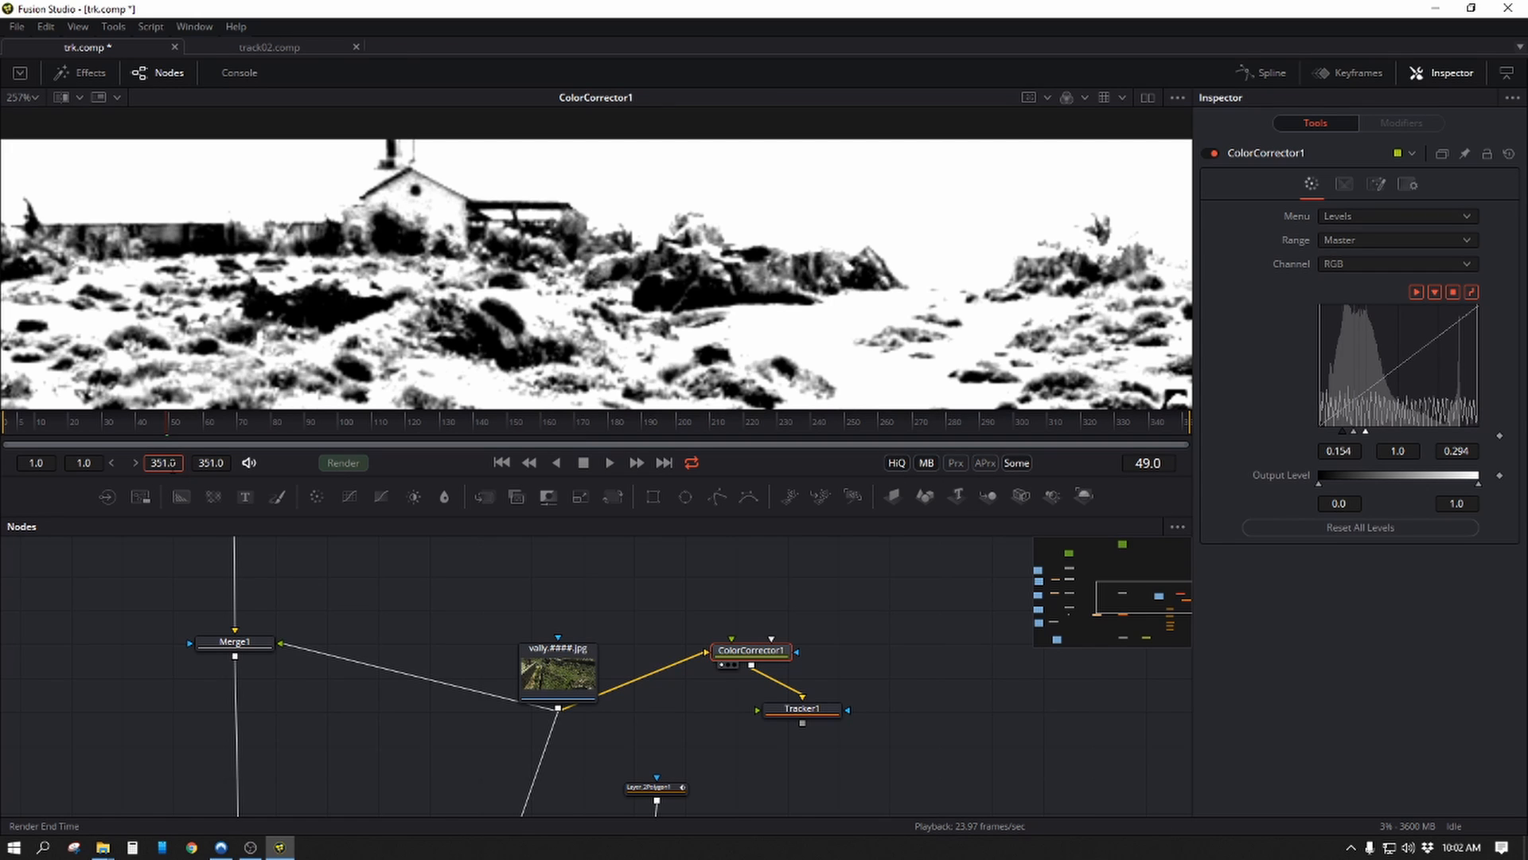
pyautogui.click(514, 421)
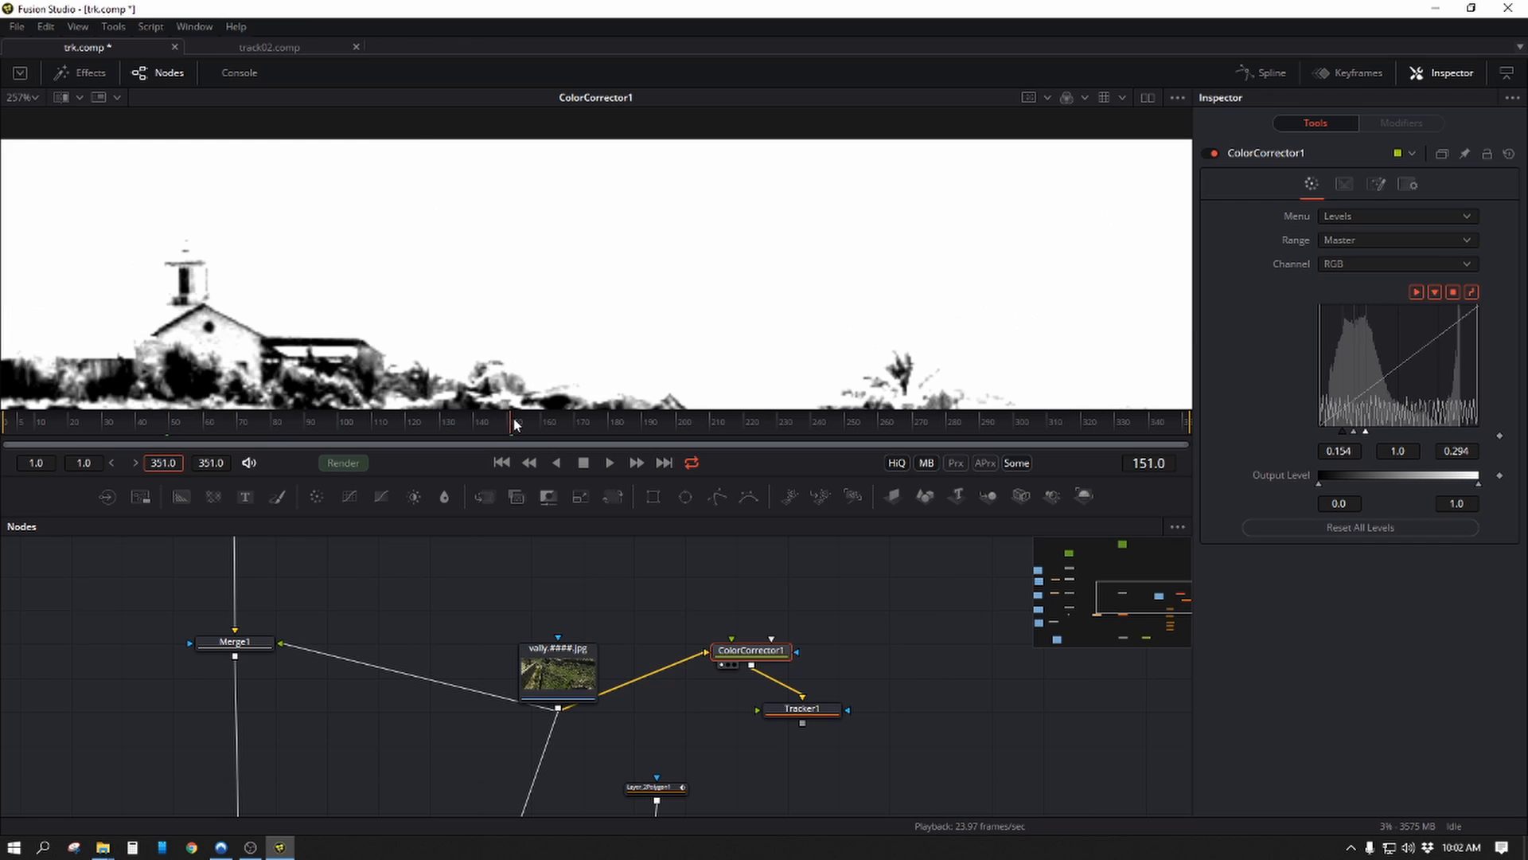
pyautogui.moveTo(511, 418); pyautogui.dragTo(510, 420)
pyautogui.moveTo(532, 321); pyautogui.dragTo(515, 138)
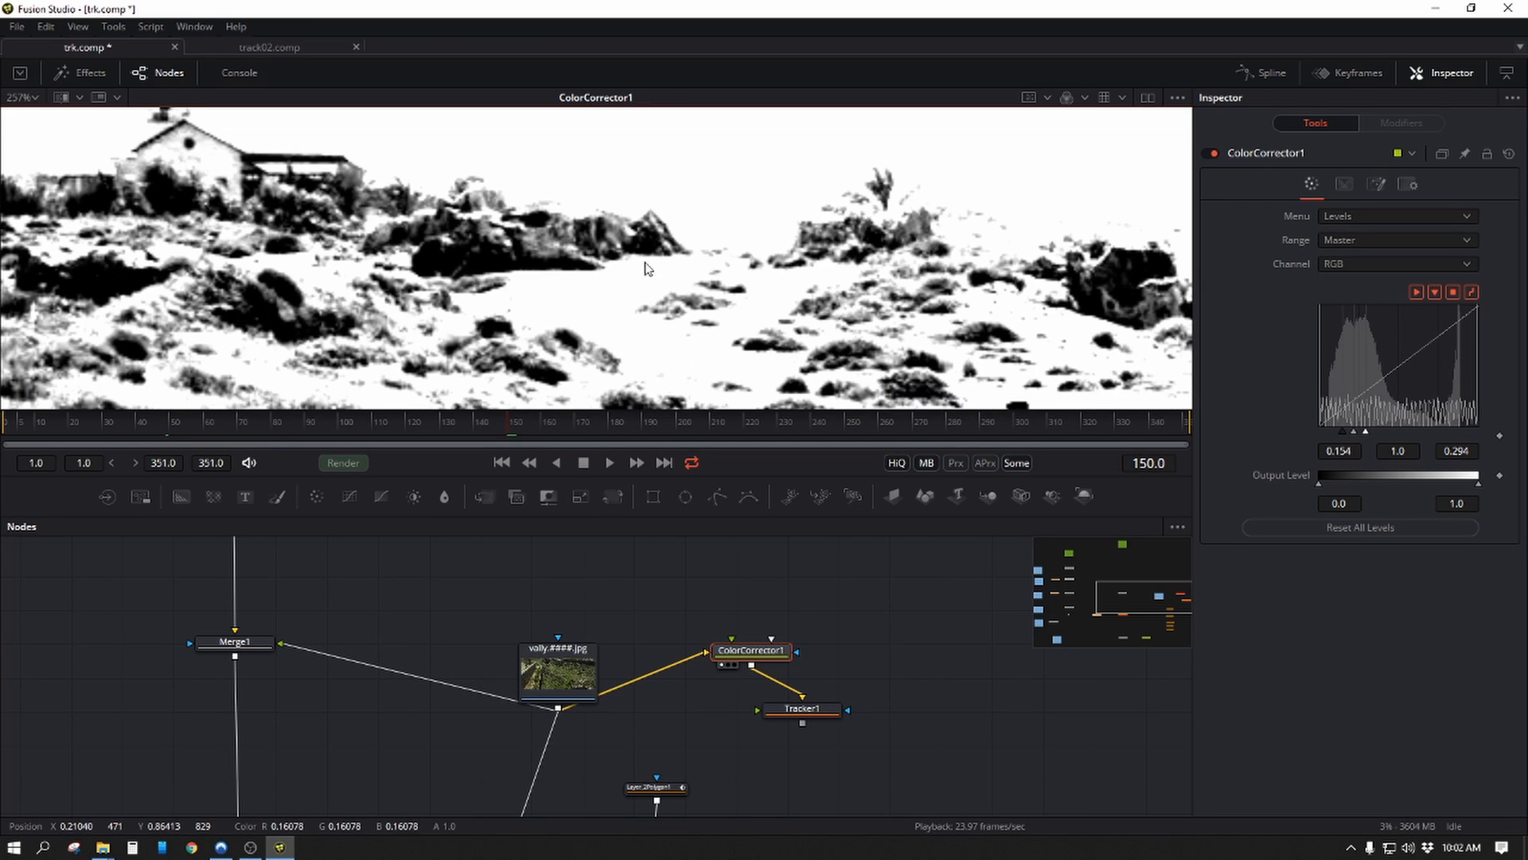
pyautogui.moveTo(655, 294); pyautogui.dragTo(715, 313)
pyautogui.scroll(-2, 714, 319)
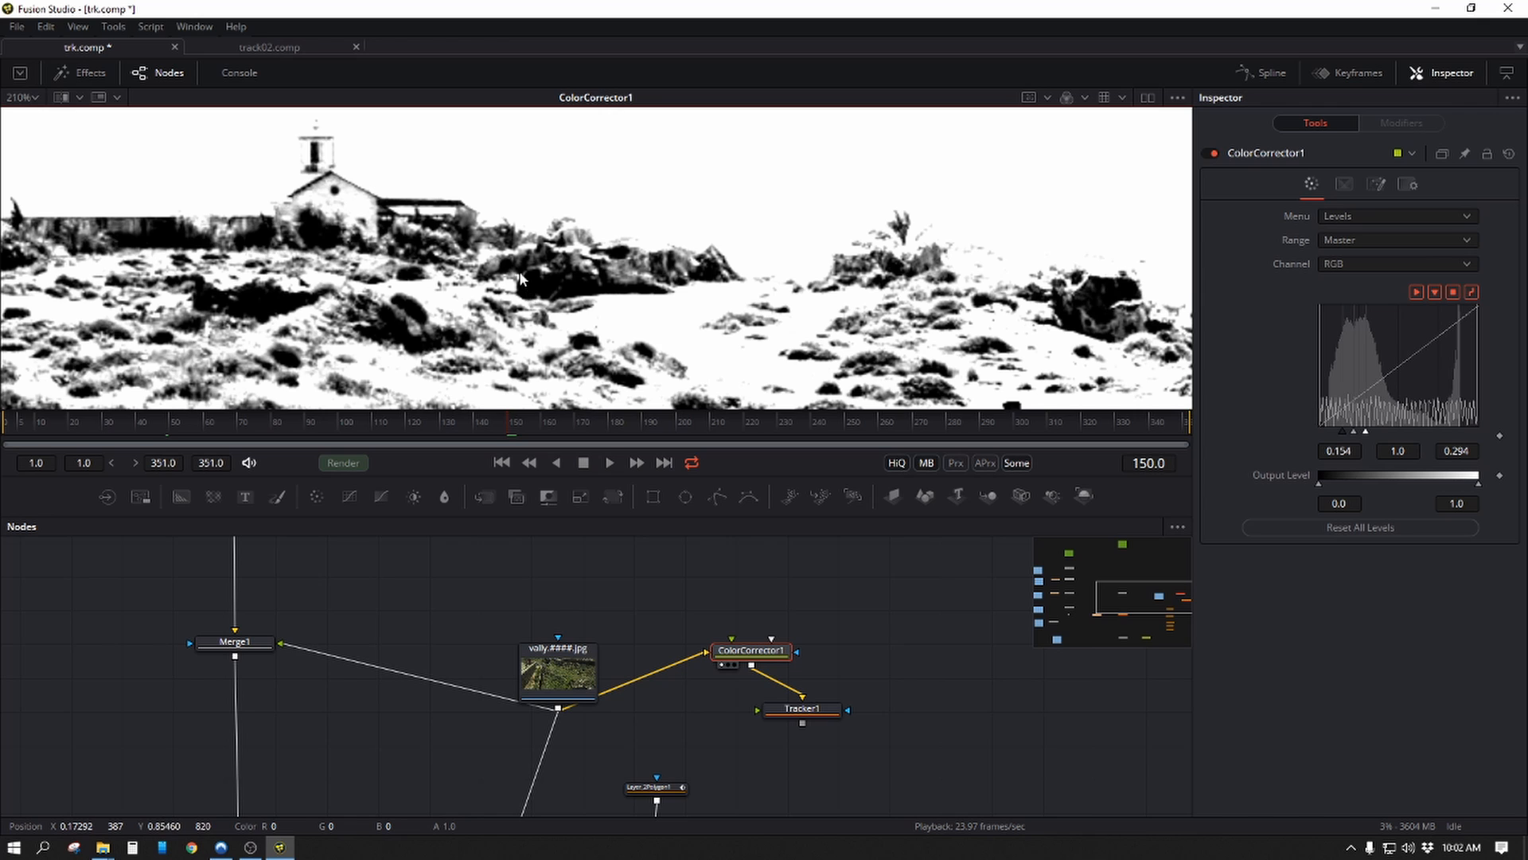
pyautogui.scroll(-1, 520, 277)
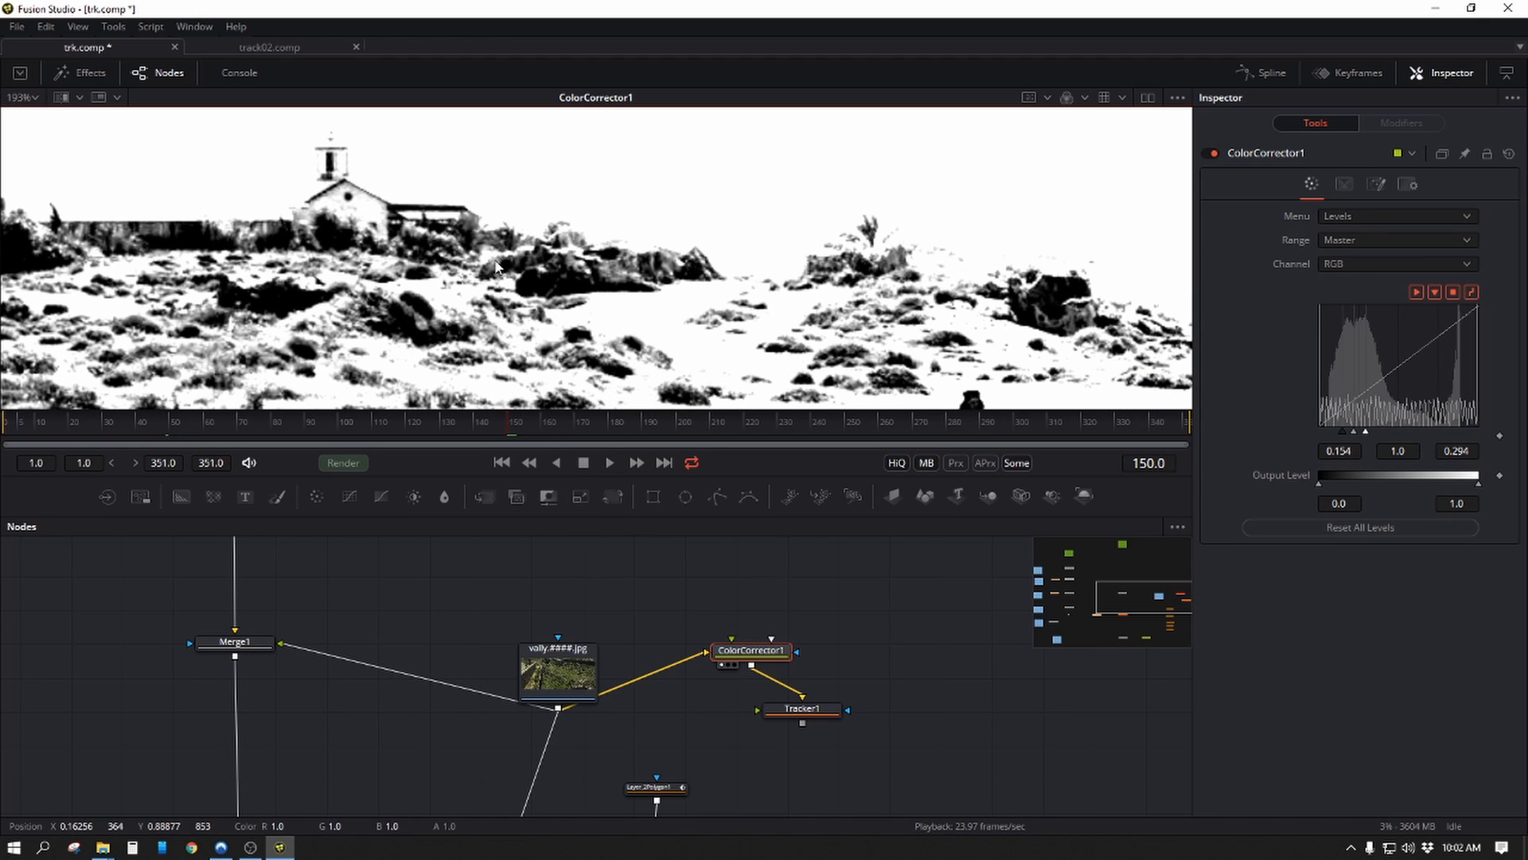
# Place Tracker1's pattern over the dark rocks beside the chapel, at about X 0.173, Y 0.856, and track forward from frame 150.
pyautogui.moveTo(817, 711); pyautogui.dragTo(815, 710)
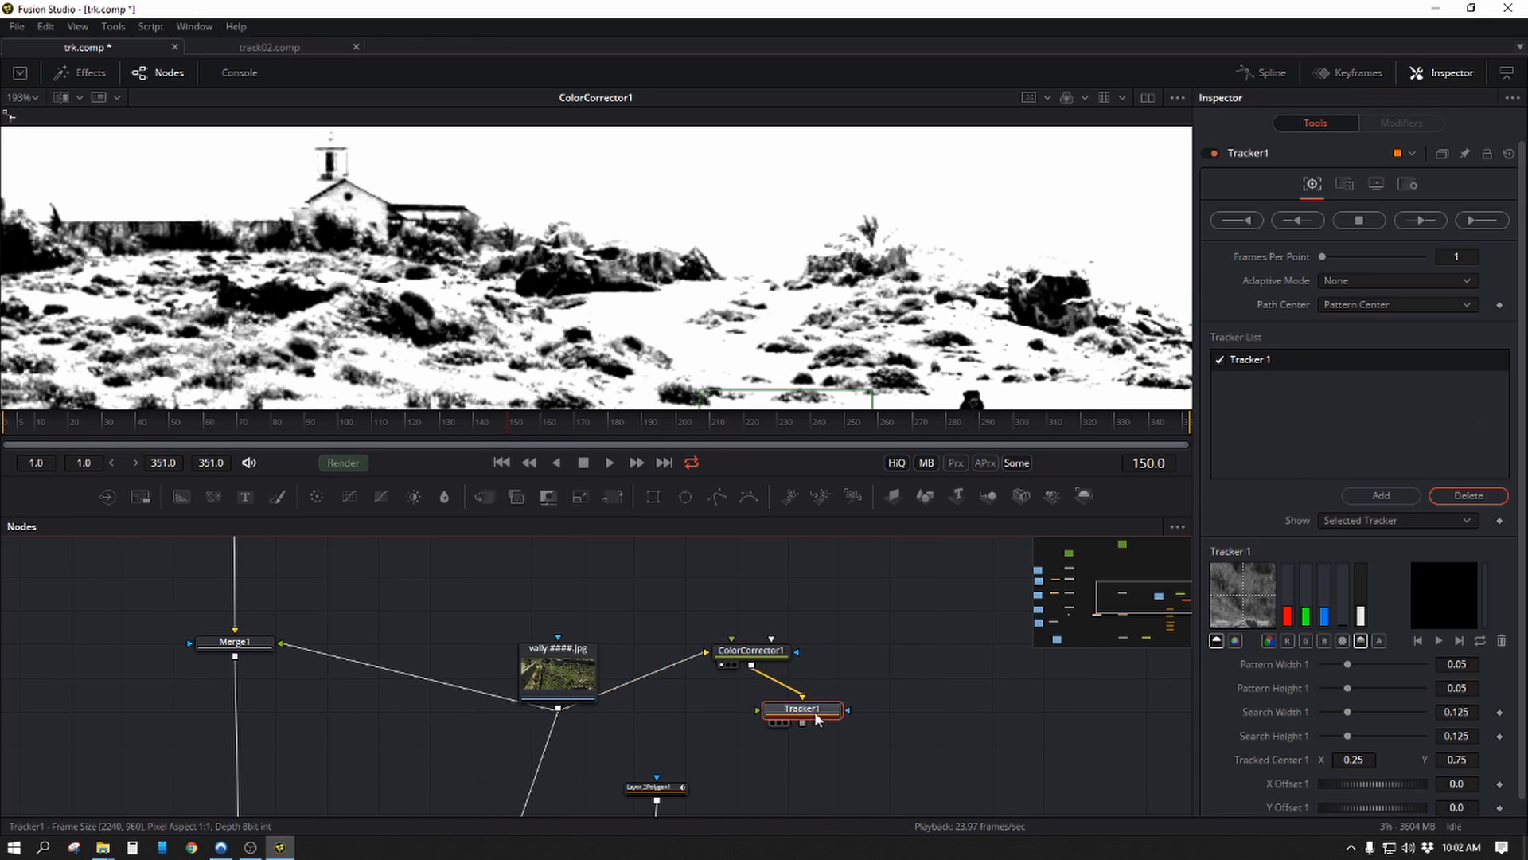
pyautogui.moveTo(702, 273); pyautogui.dragTo(718, 301)
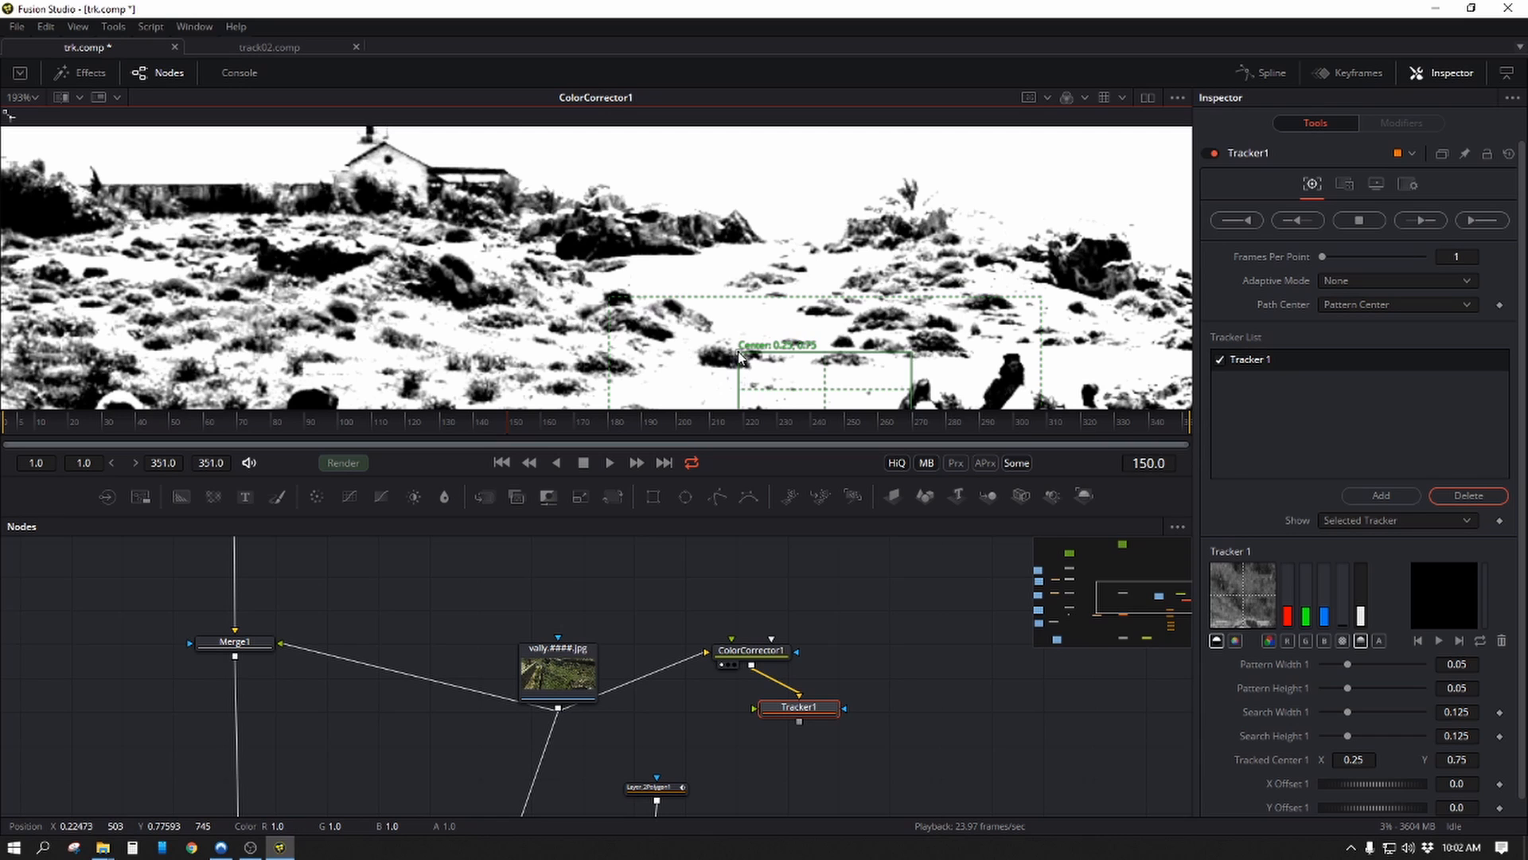
pyautogui.moveTo(741, 355); pyautogui.dragTo(471, 199)
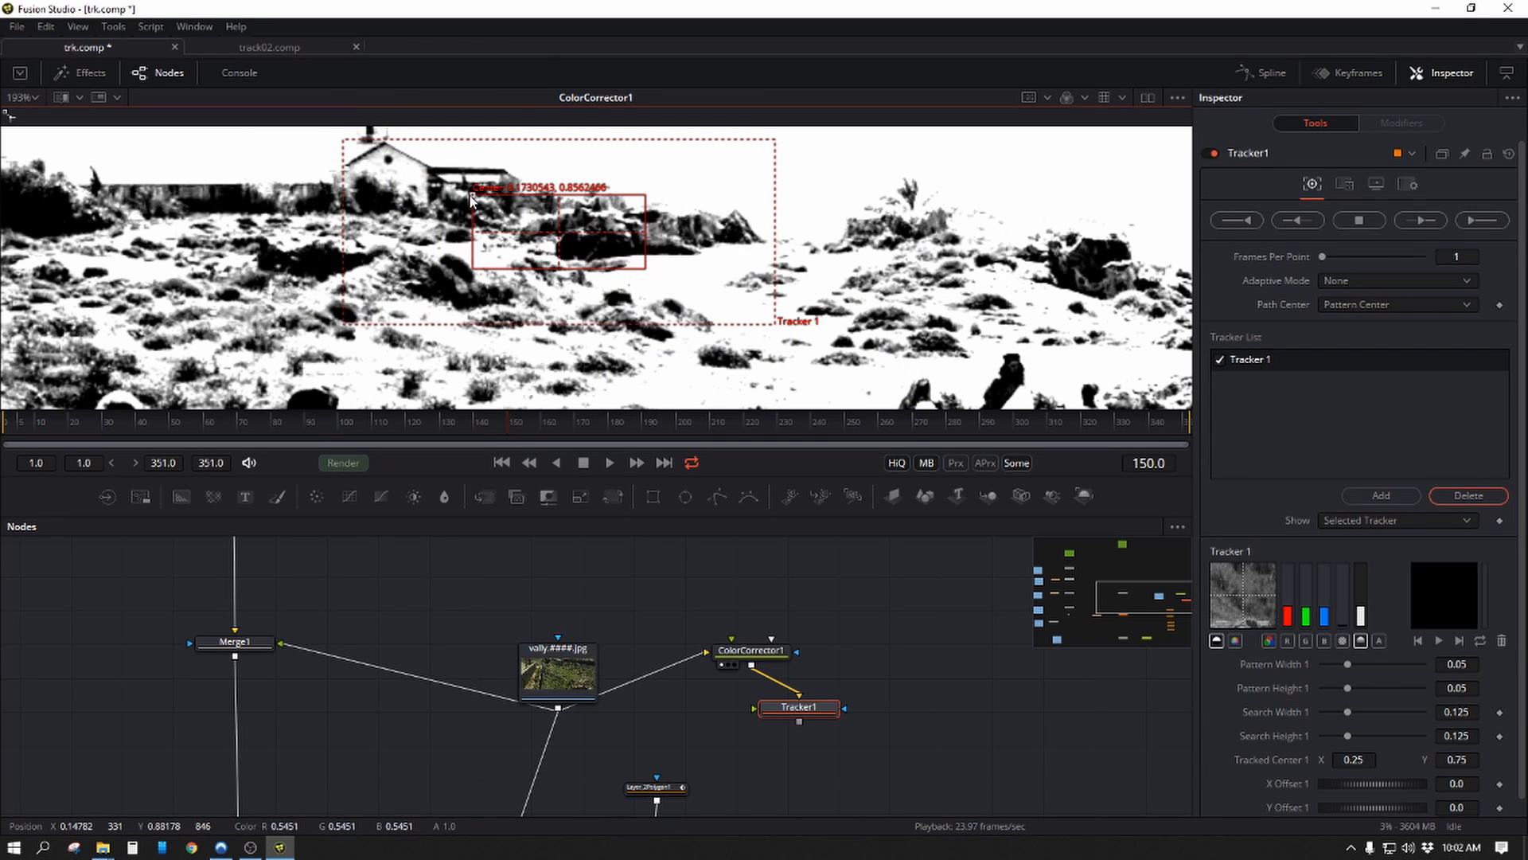
pyautogui.click(1425, 222)
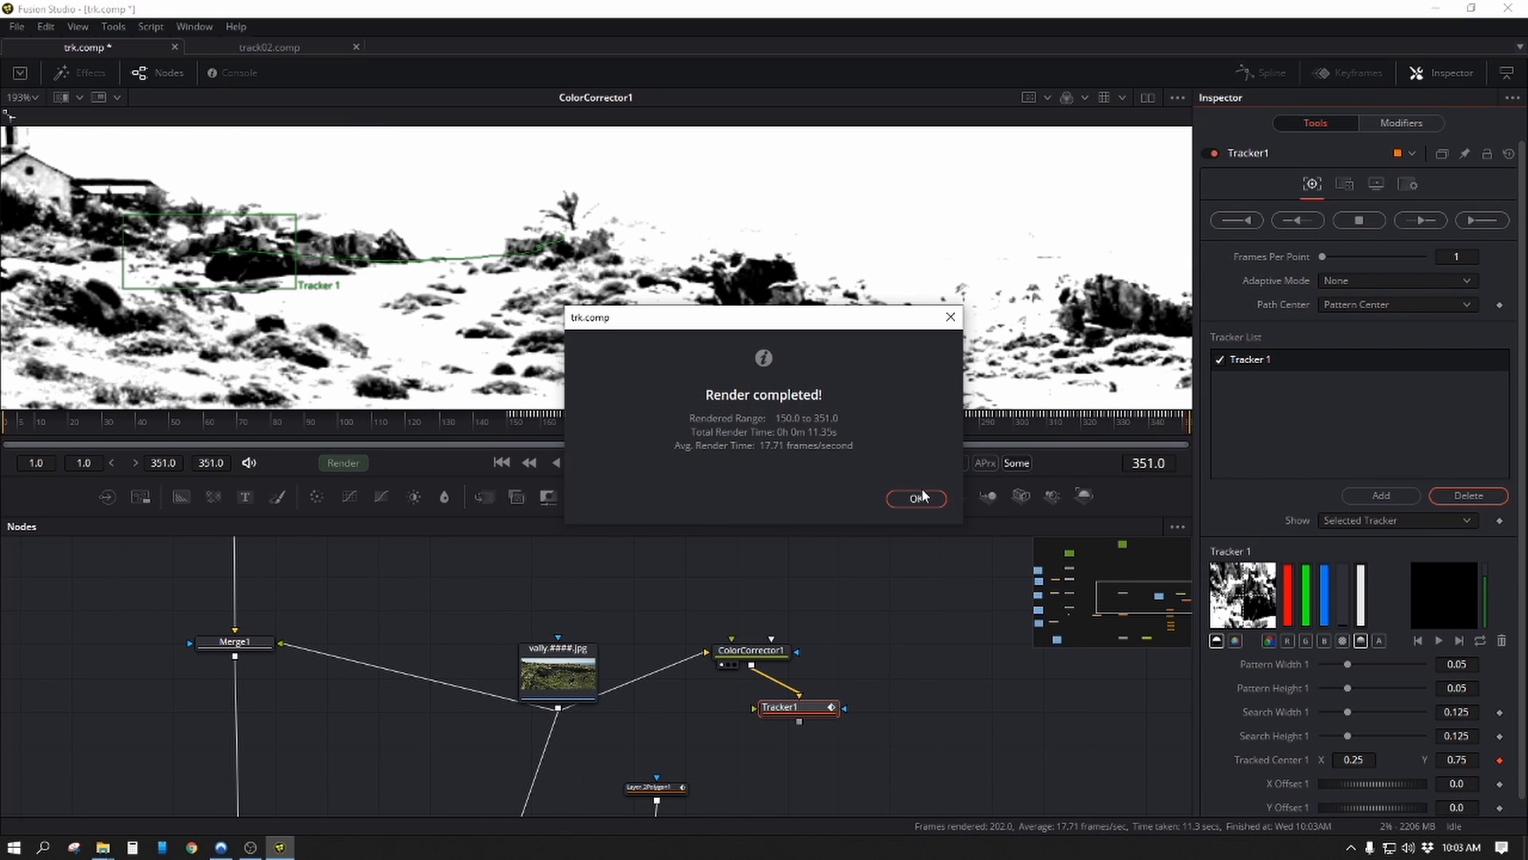
pyautogui.click(916, 498)
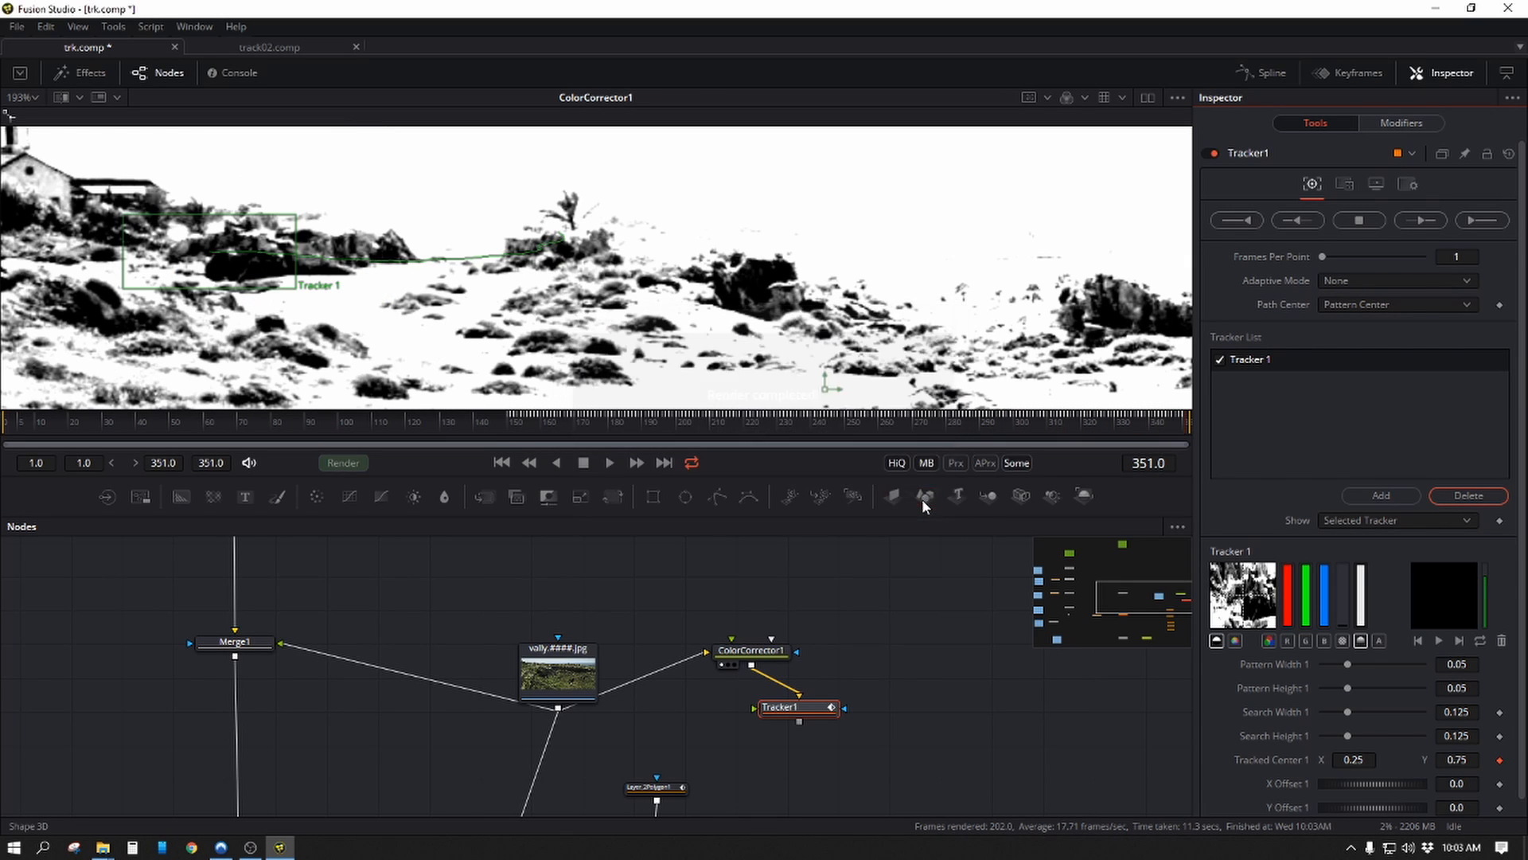
# Scrub back from frame 150 to frame 29 and set the render start to frame 29.
pyautogui.click(508, 419)
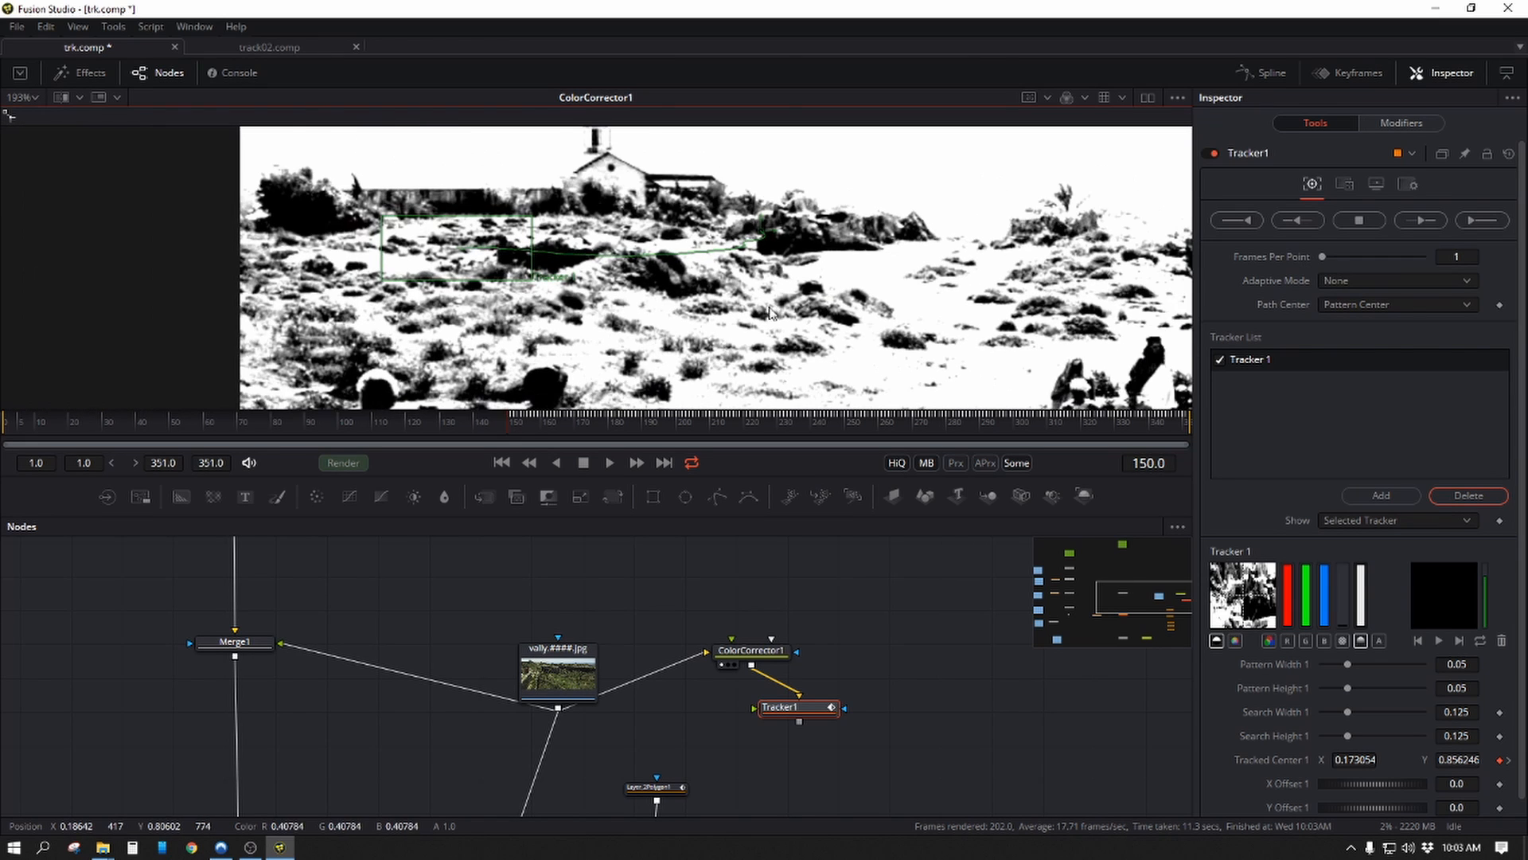
pyautogui.scroll(-4, 769, 312)
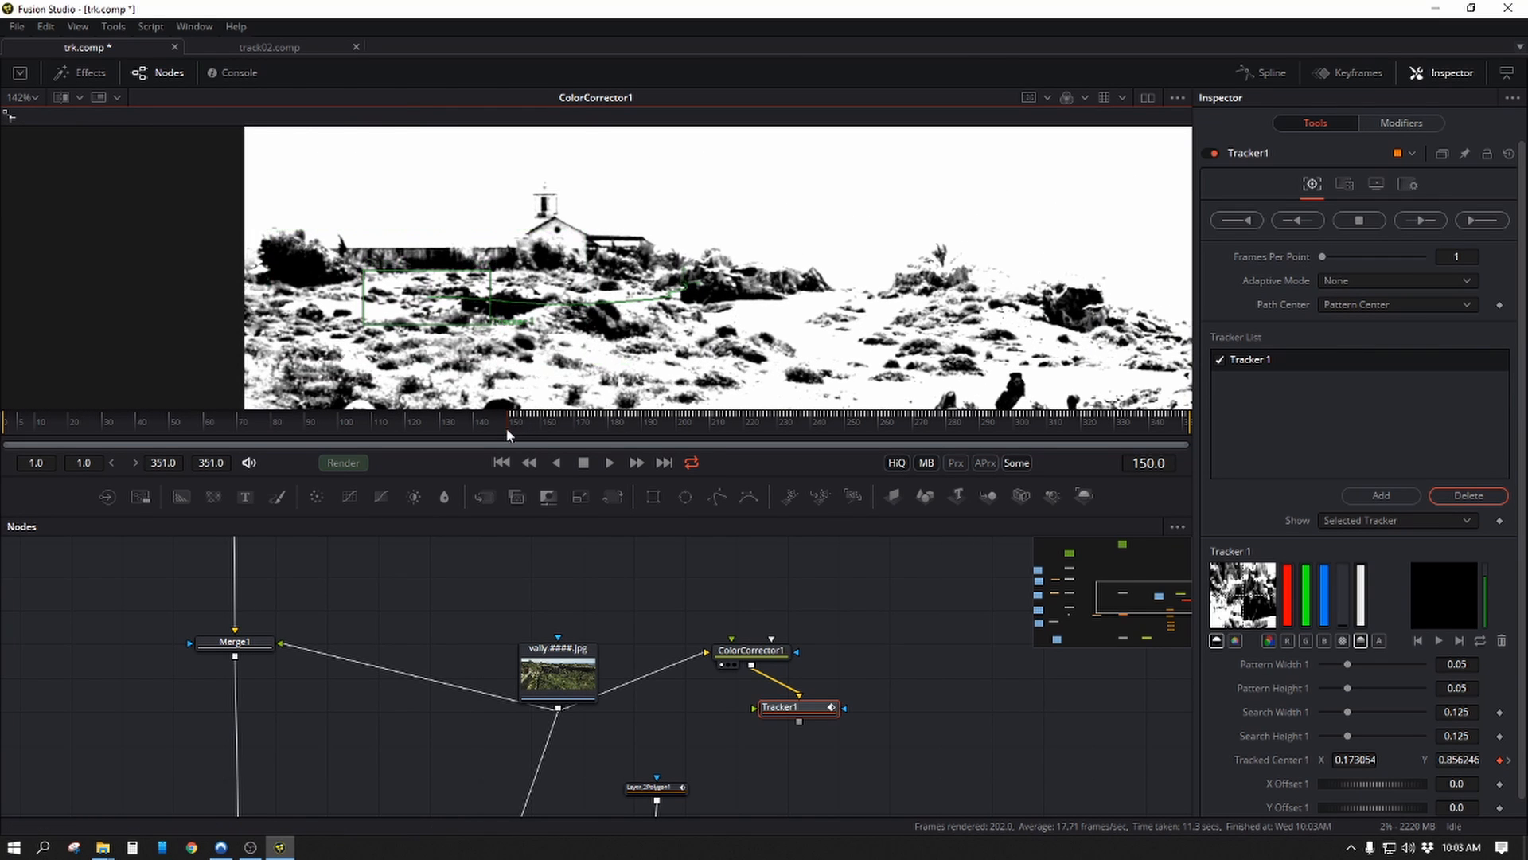
pyautogui.moveTo(507, 430); pyautogui.dragTo(102, 426)
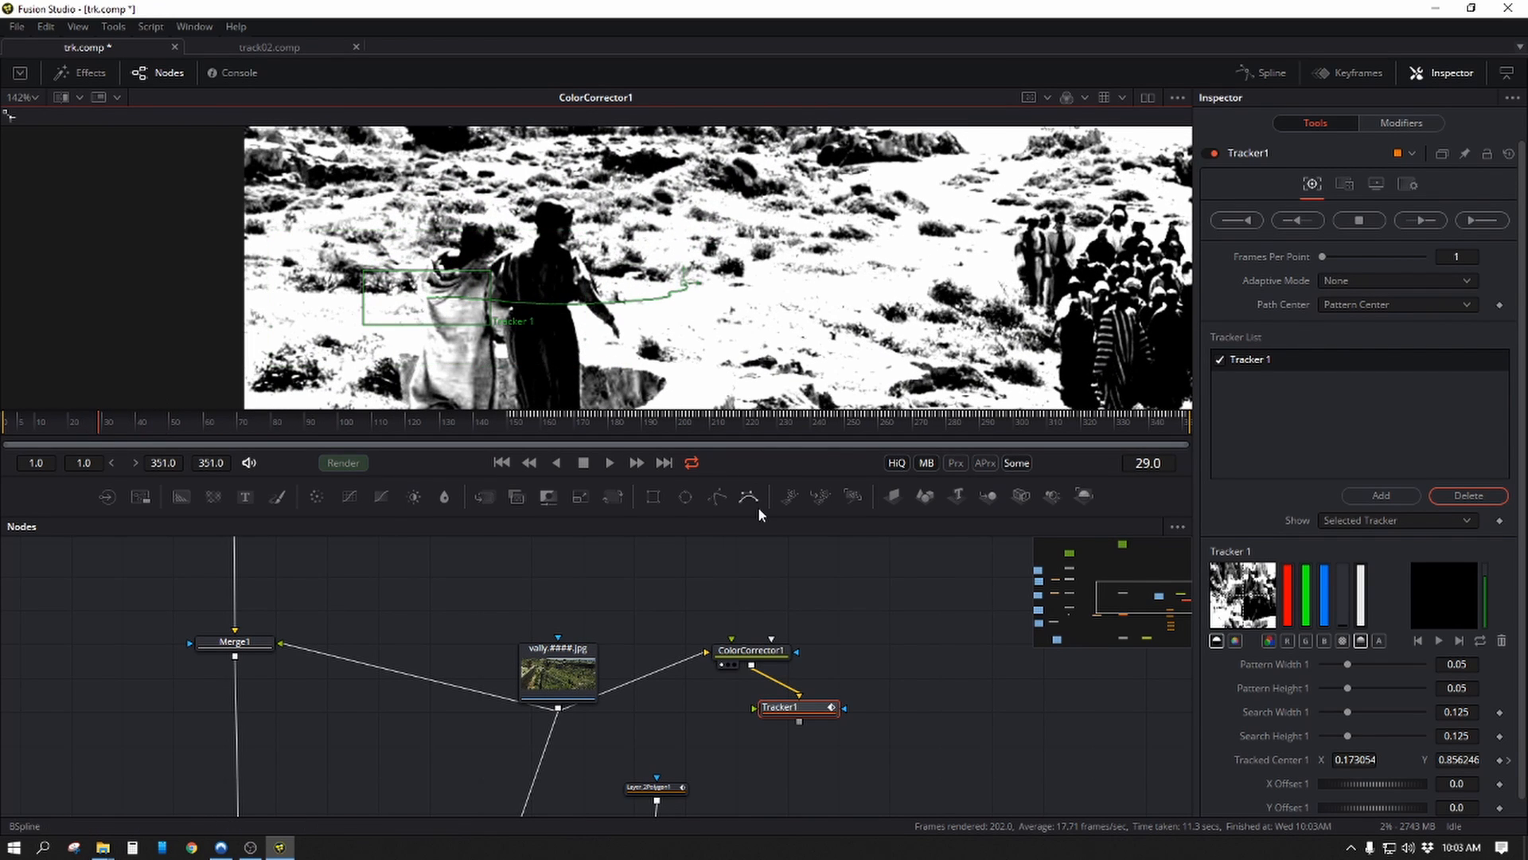
pyautogui.click(93, 464)
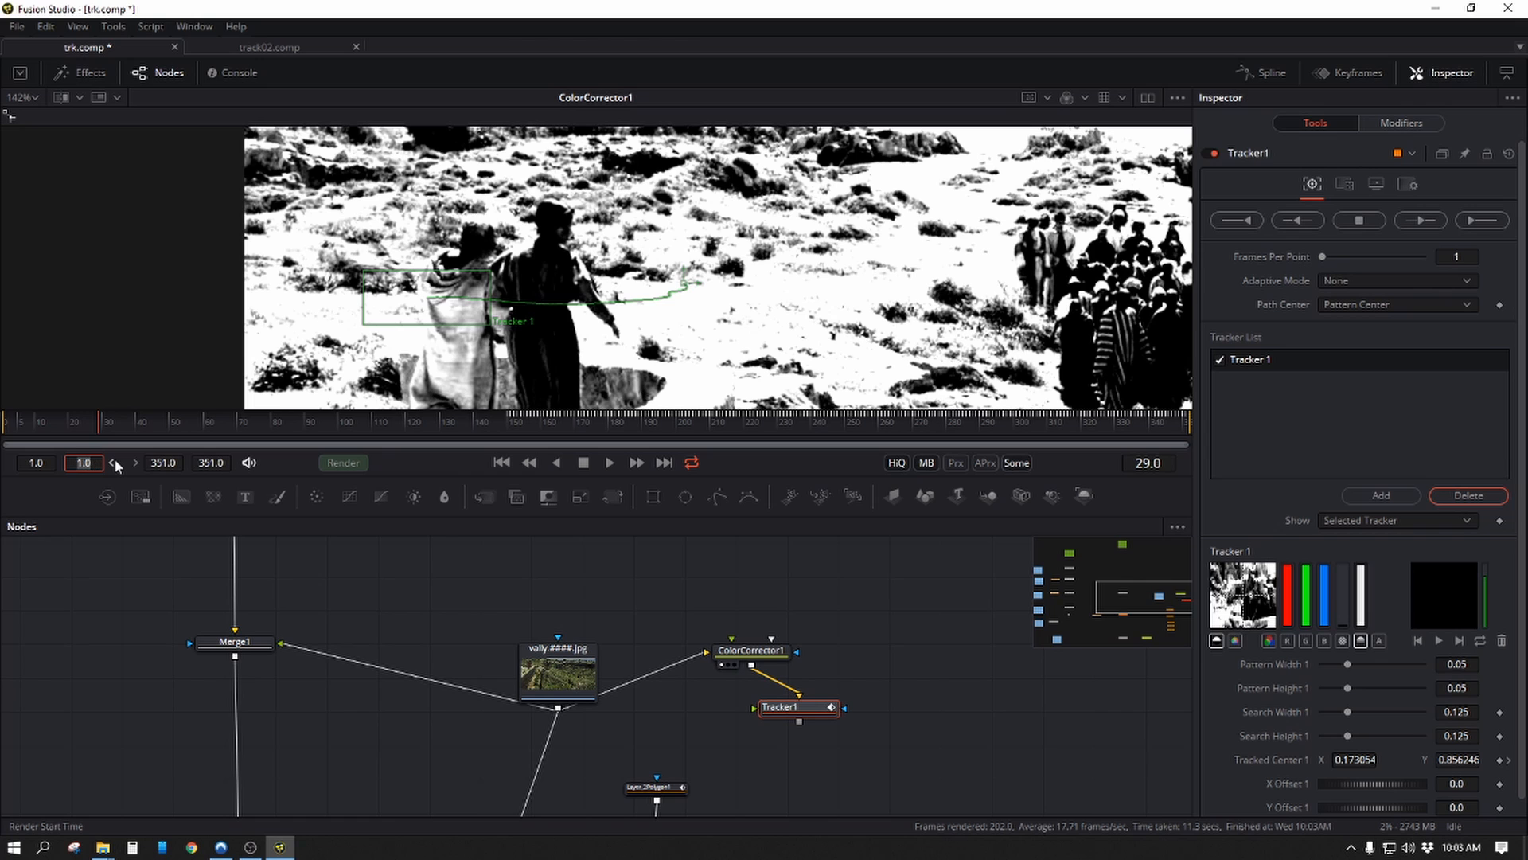
pyautogui.click(113, 460)
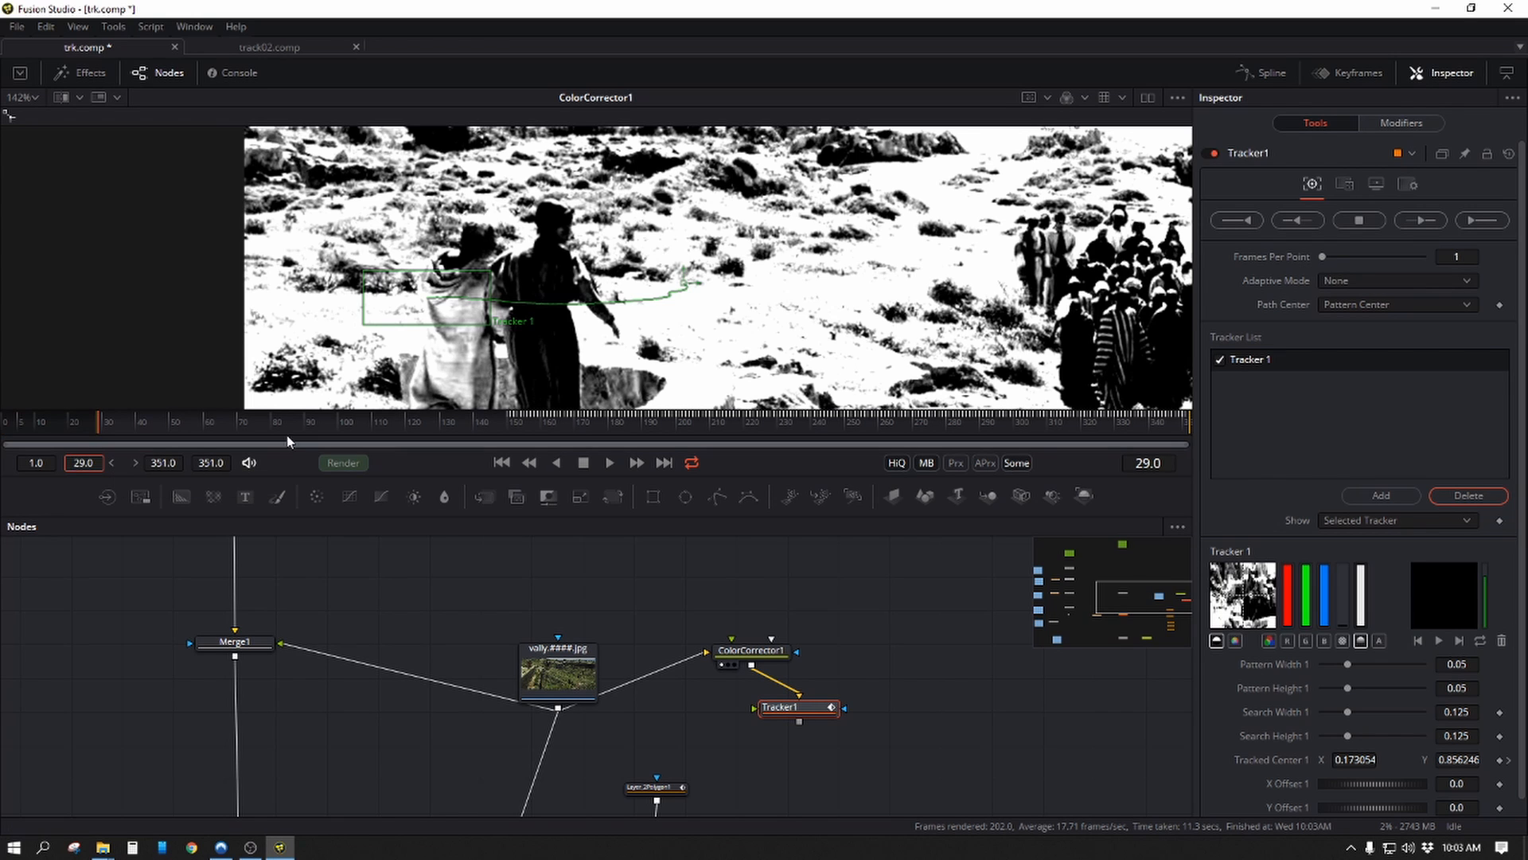
# Return to frame 150 and set Tracker1's Path Center to Track Center (Append).
pyautogui.click(504, 417)
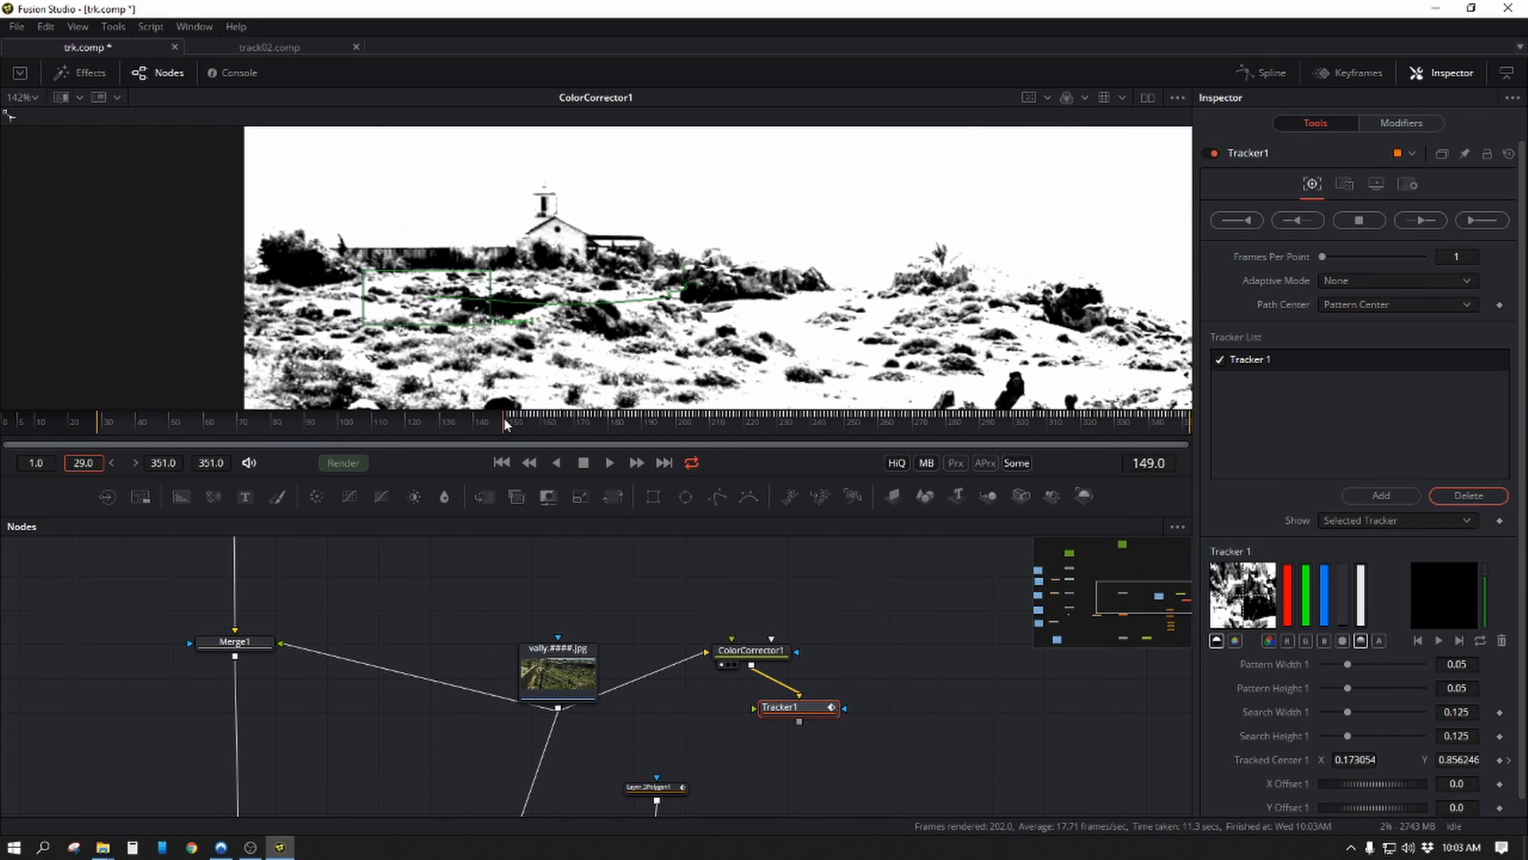
pyautogui.click(508, 418)
pyautogui.moveTo(845, 266); pyautogui.dragTo(987, 254)
pyautogui.moveTo(503, 278)
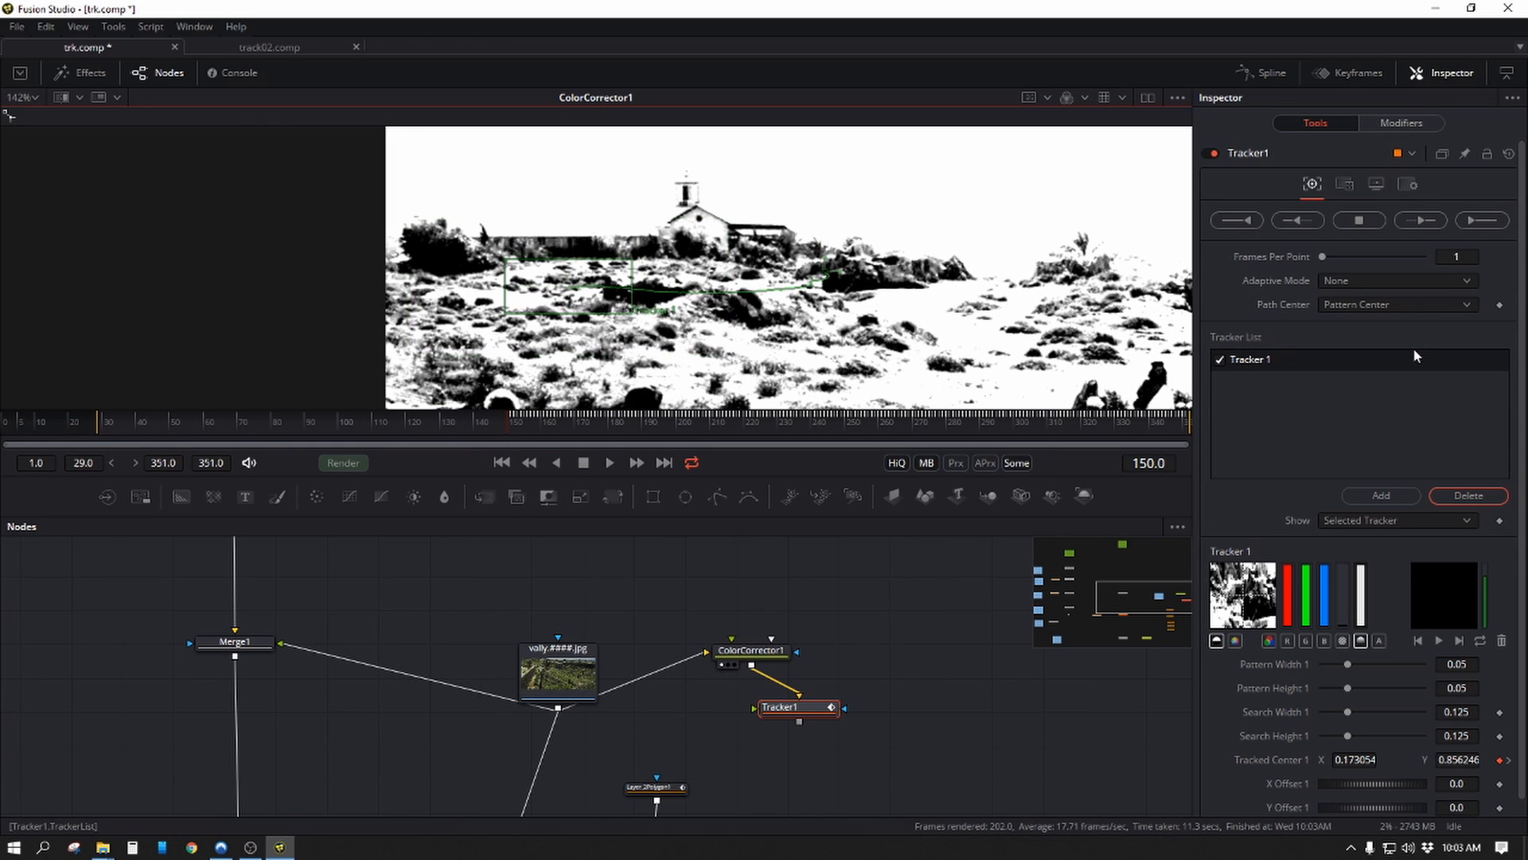
pyautogui.click(1413, 305)
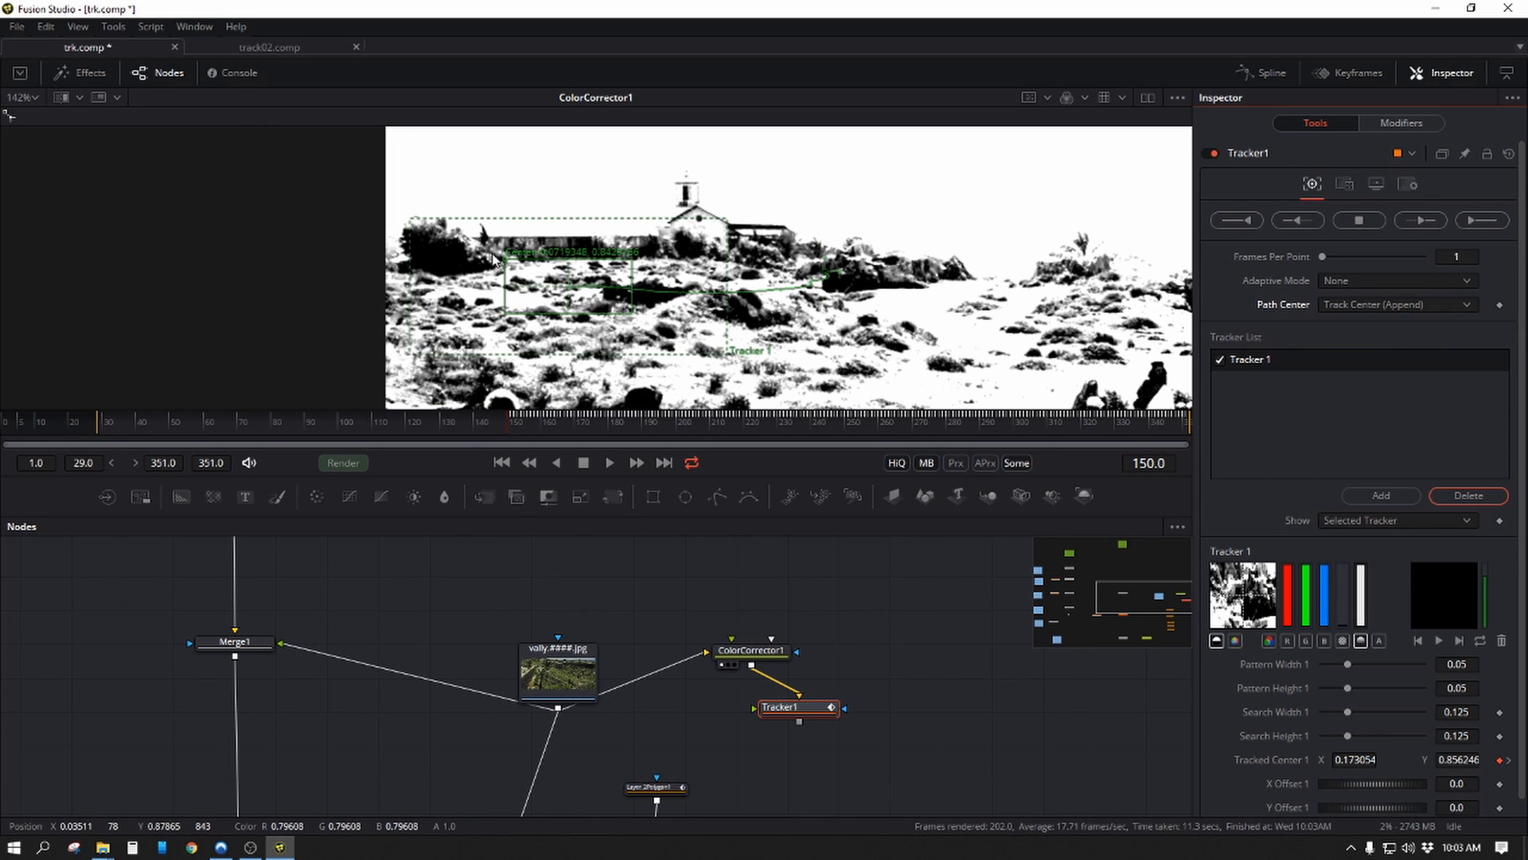
# Move Tracker1's pattern onto the dark rocks just below and beside the chapel, and track in reverse to frame 29.
pyautogui.moveTo(505, 265); pyautogui.dragTo(759, 255)
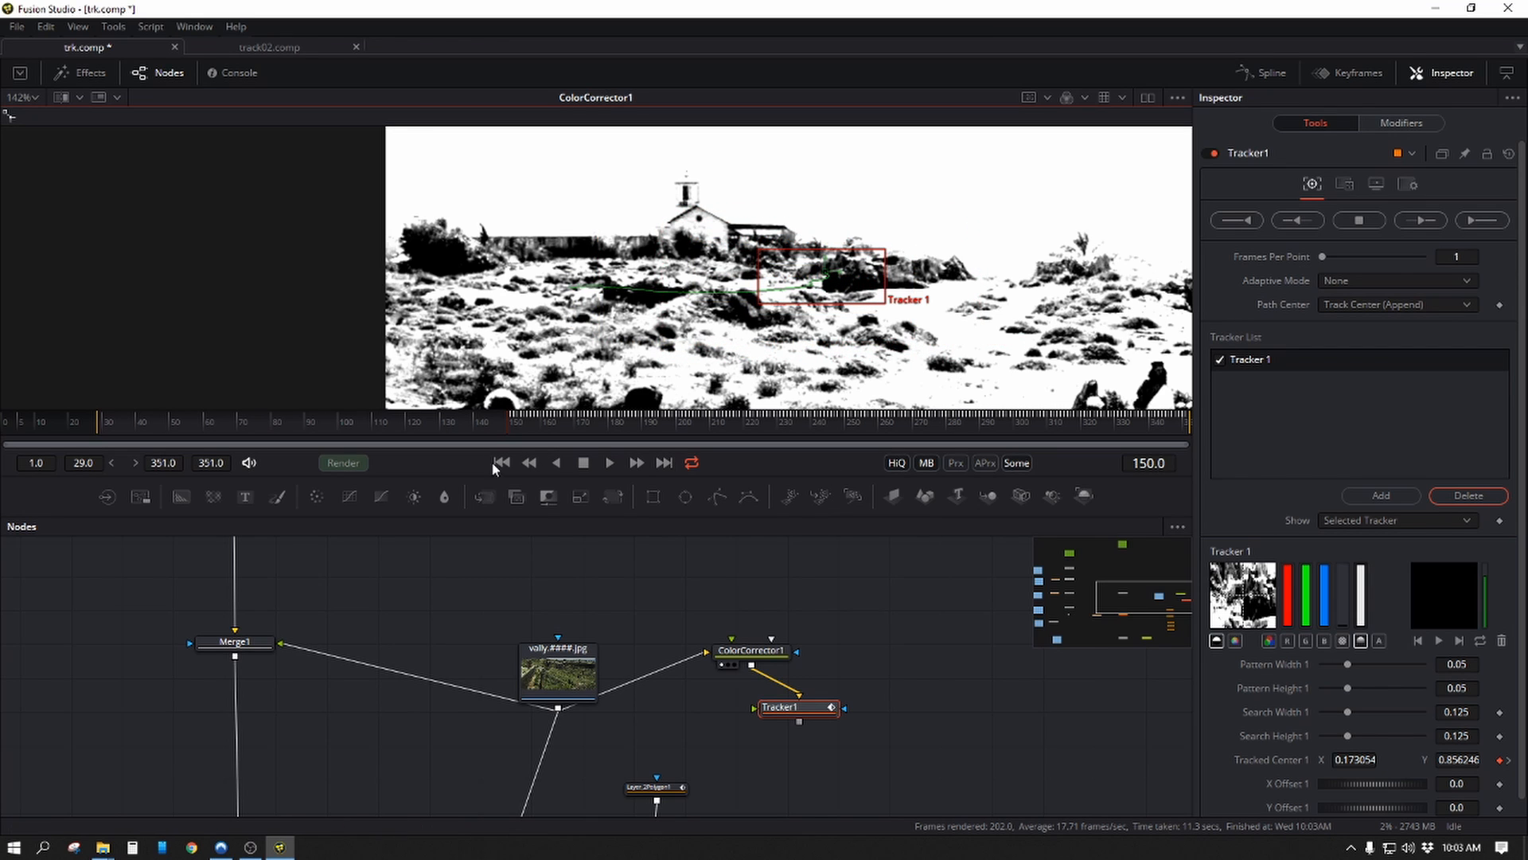
pyautogui.click(1311, 220)
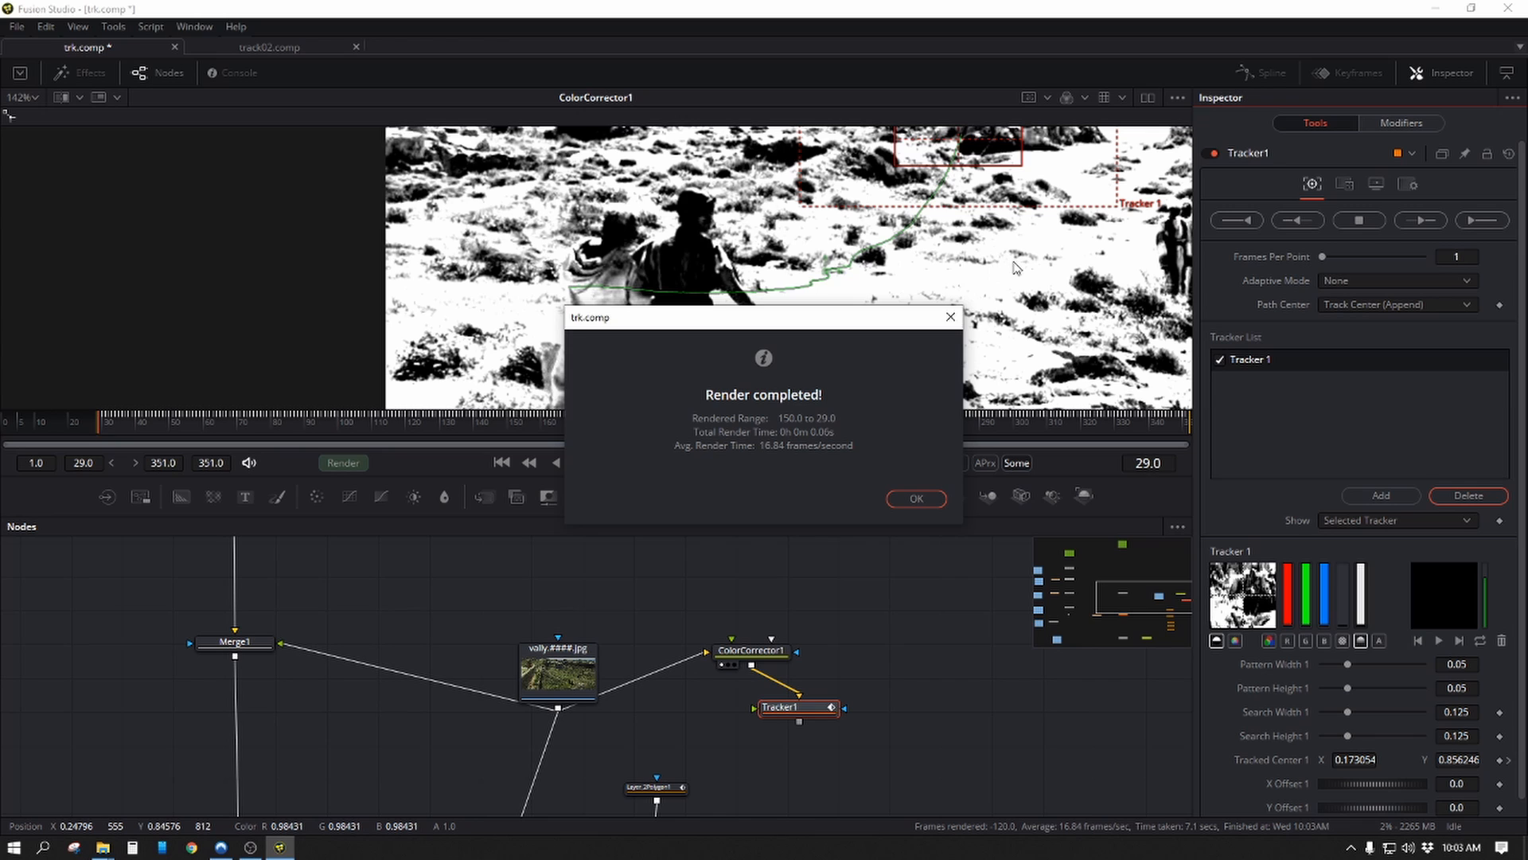
pyautogui.click(917, 498)
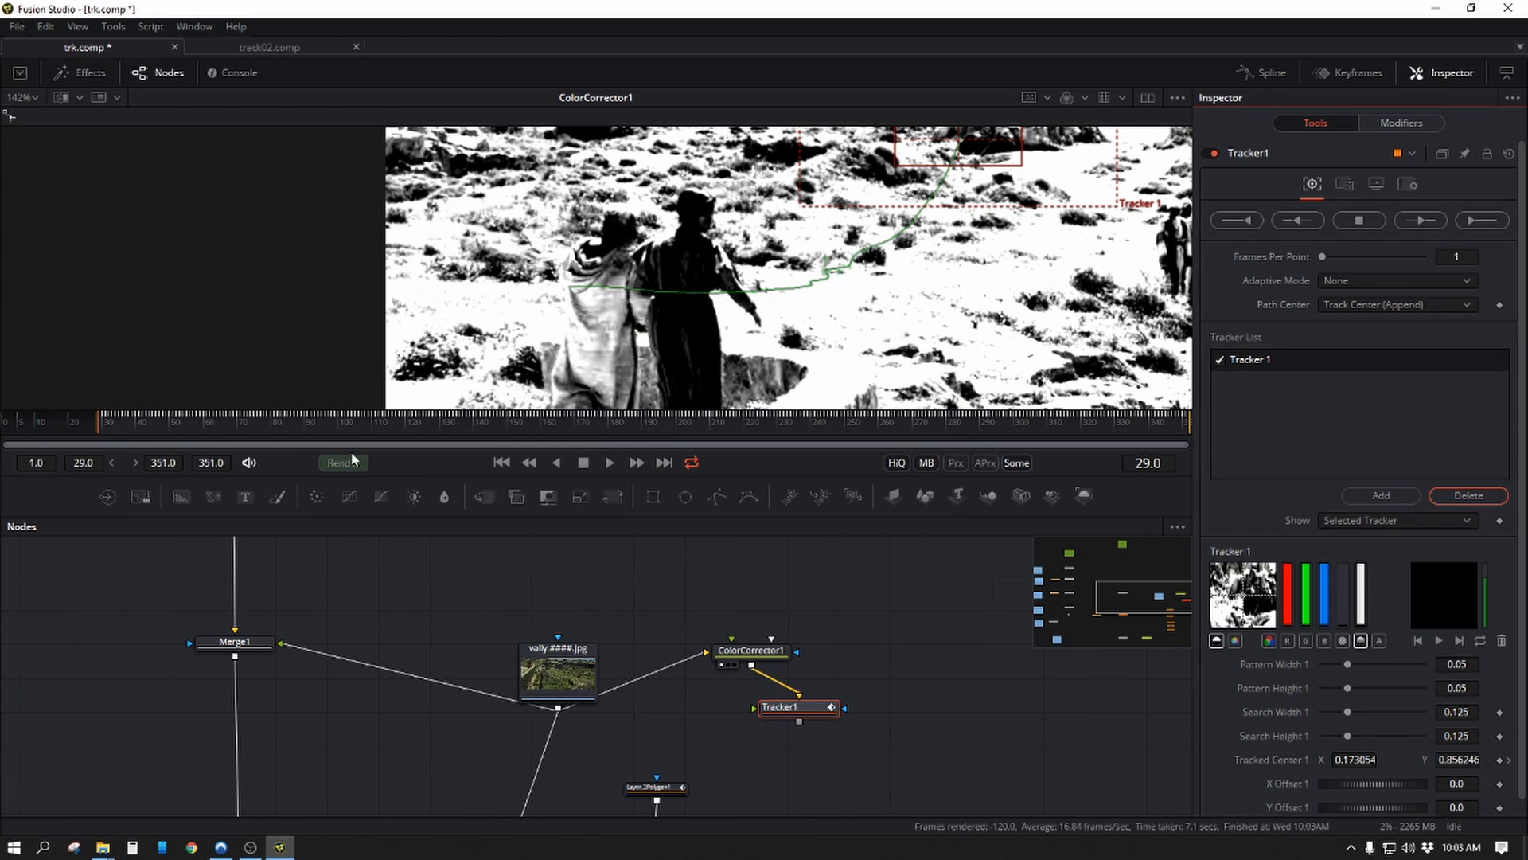
# Set the render start to frame 1 and bring Tracker1's pattern at the image's upper edge into view.
pyautogui.doubleClick(84, 462)
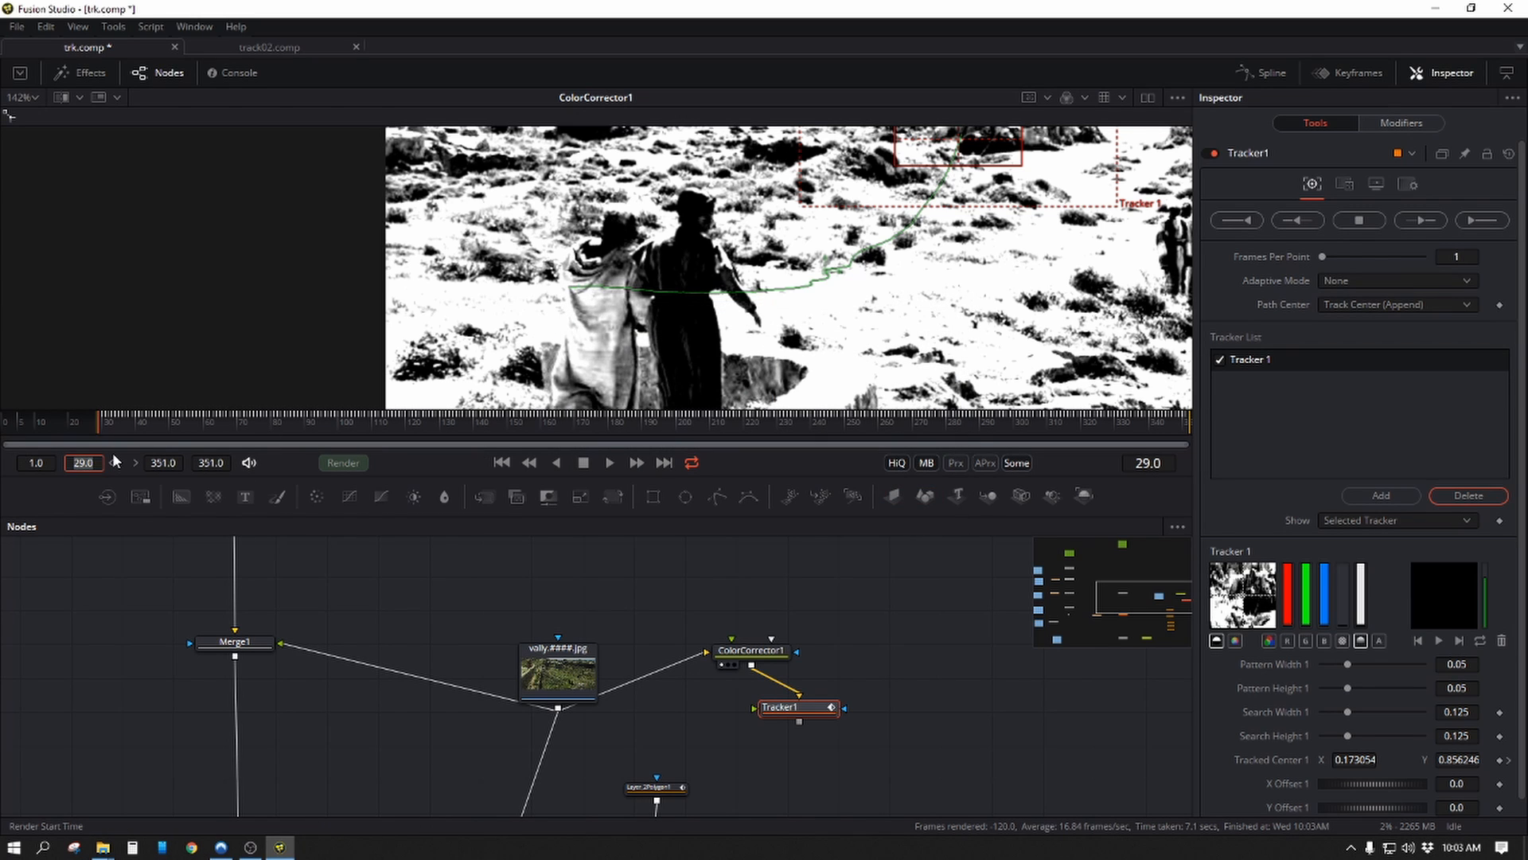
pyautogui.press('Return')
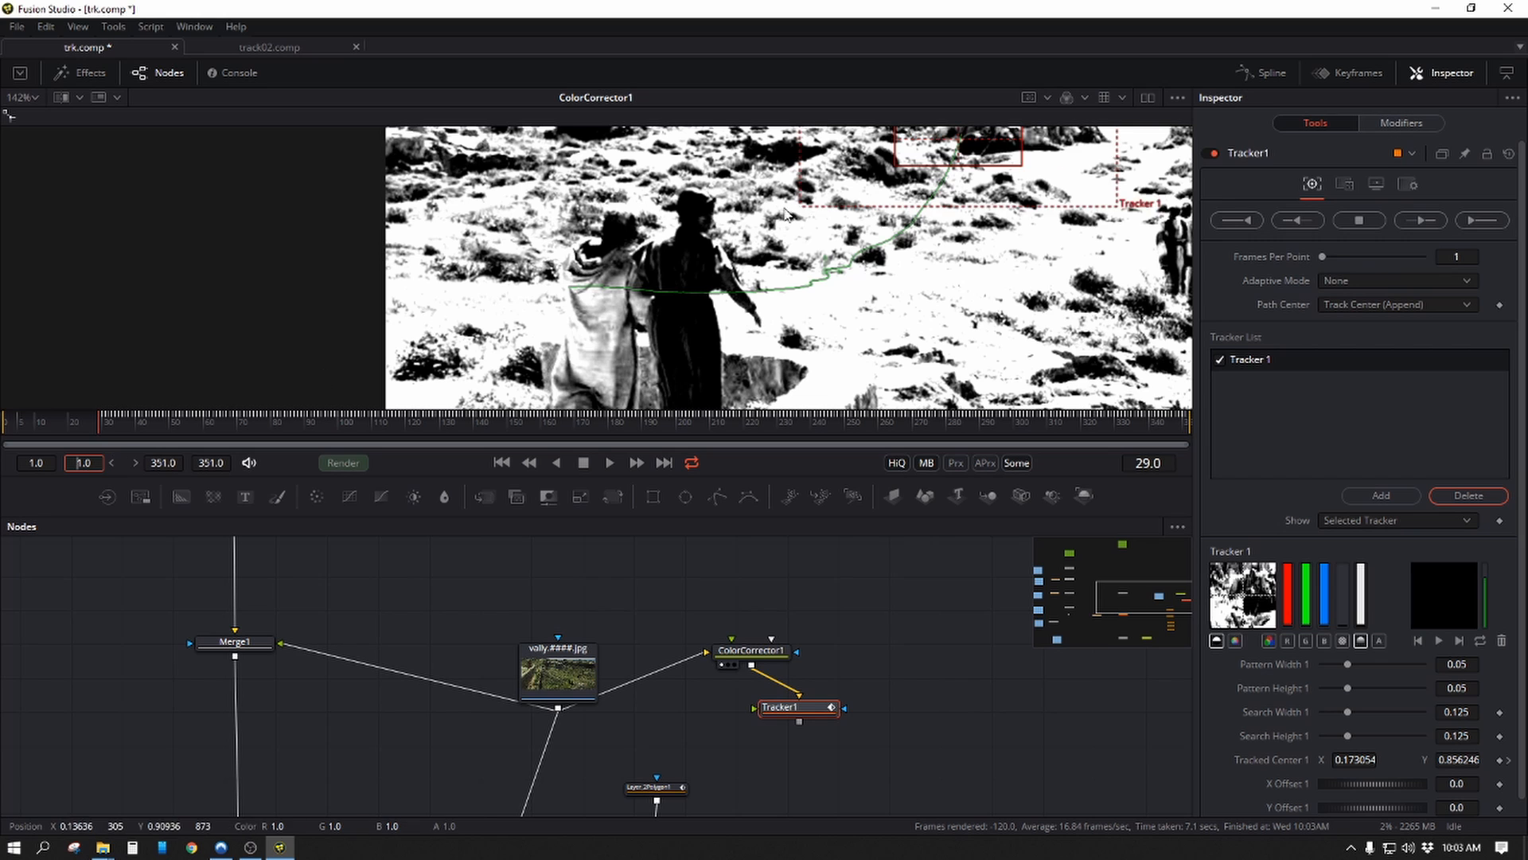
pyautogui.moveTo(933, 318); pyautogui.dragTo(725, 403)
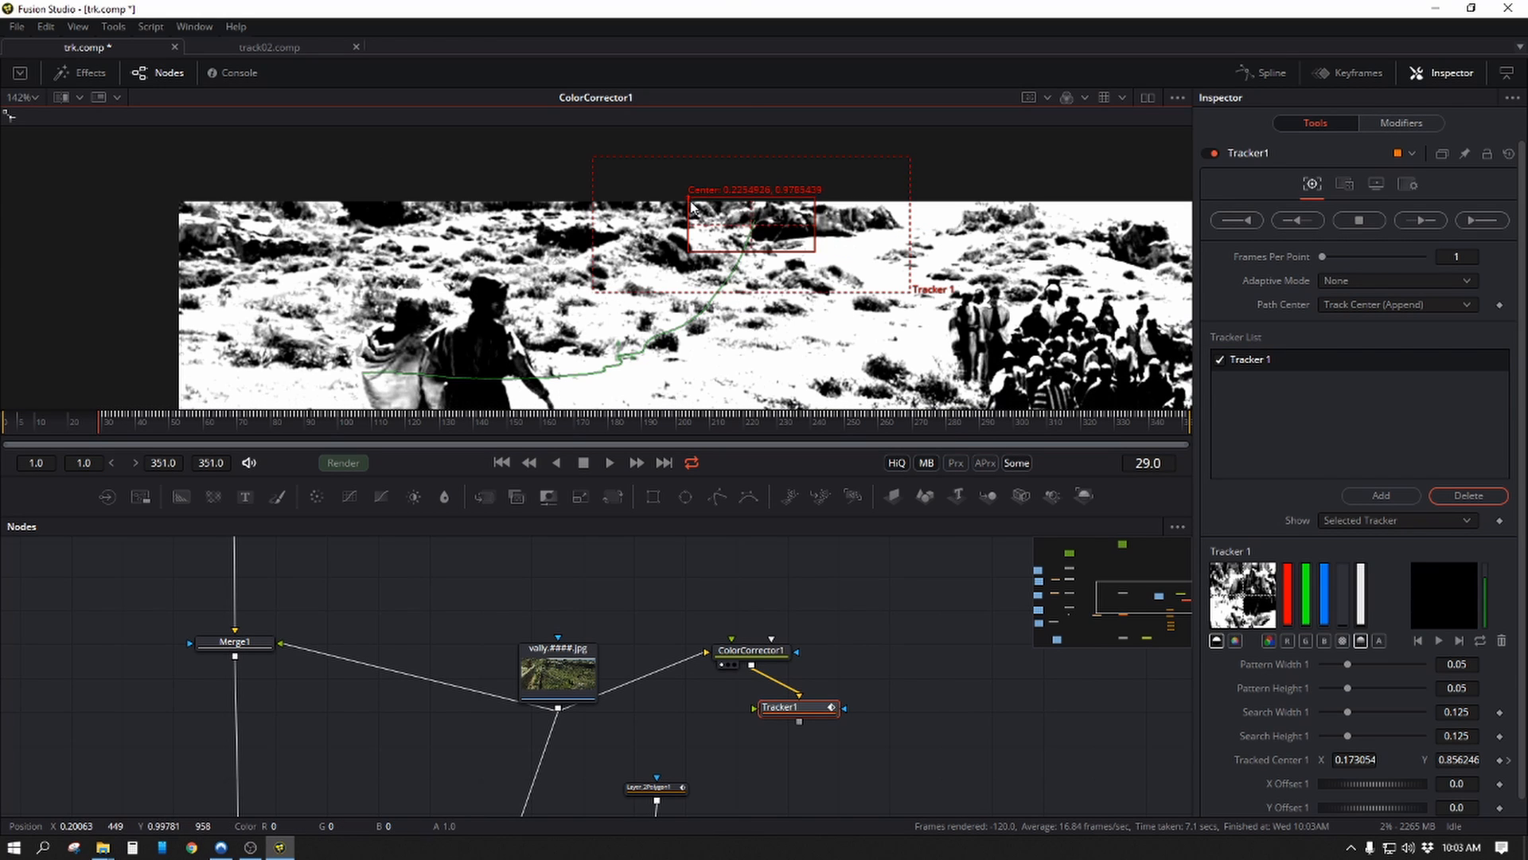
# Move Tracker1's pattern onto the bushes just below the dark rocks at the image's upper edge and track in reverse to frame 1.
pyautogui.moveTo(690, 203); pyautogui.dragTo(765, 272)
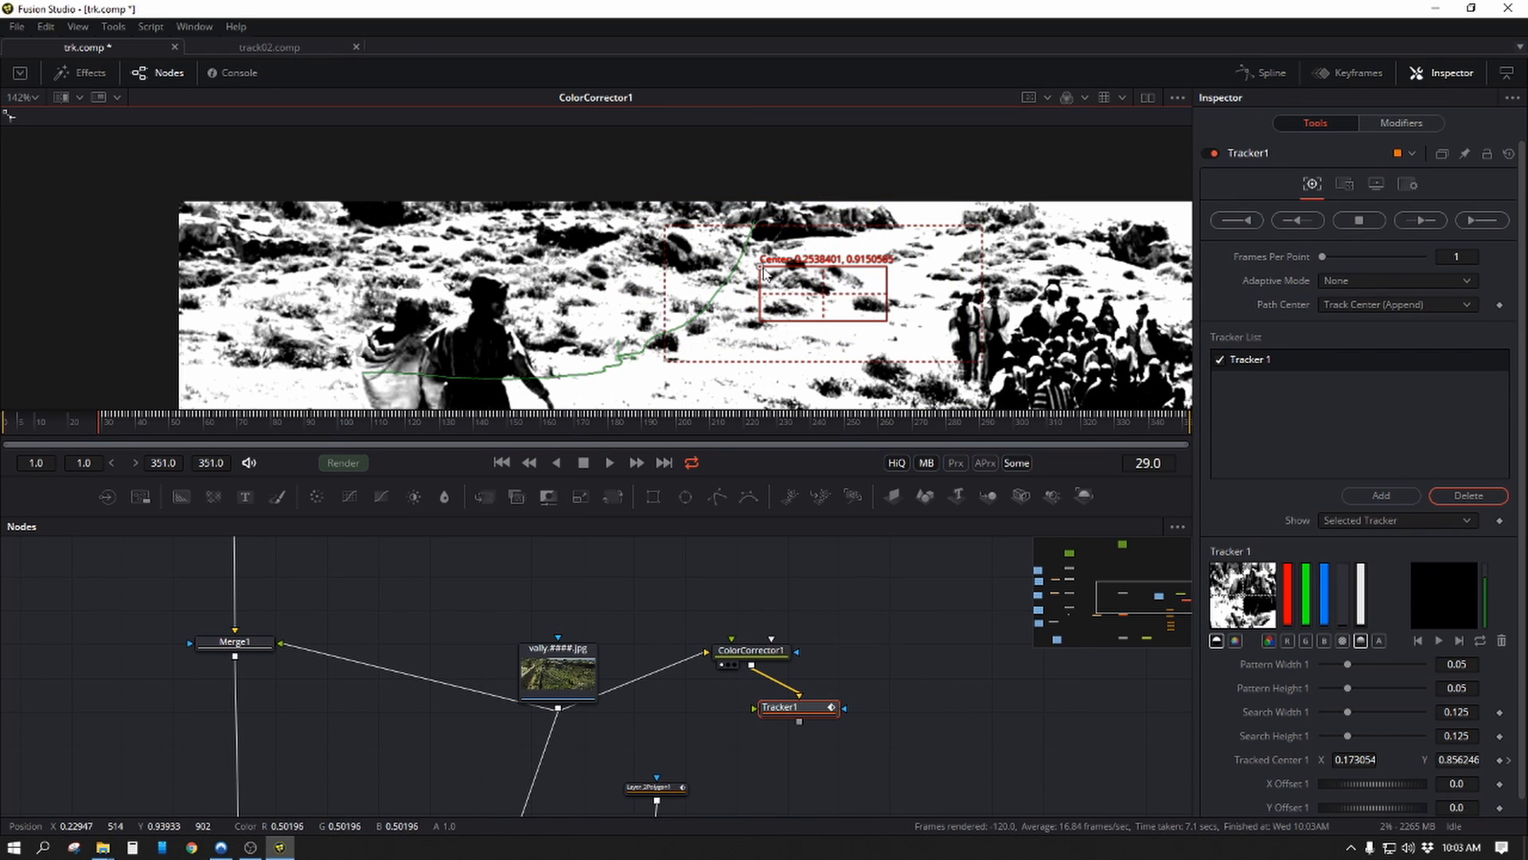
pyautogui.click(1299, 221)
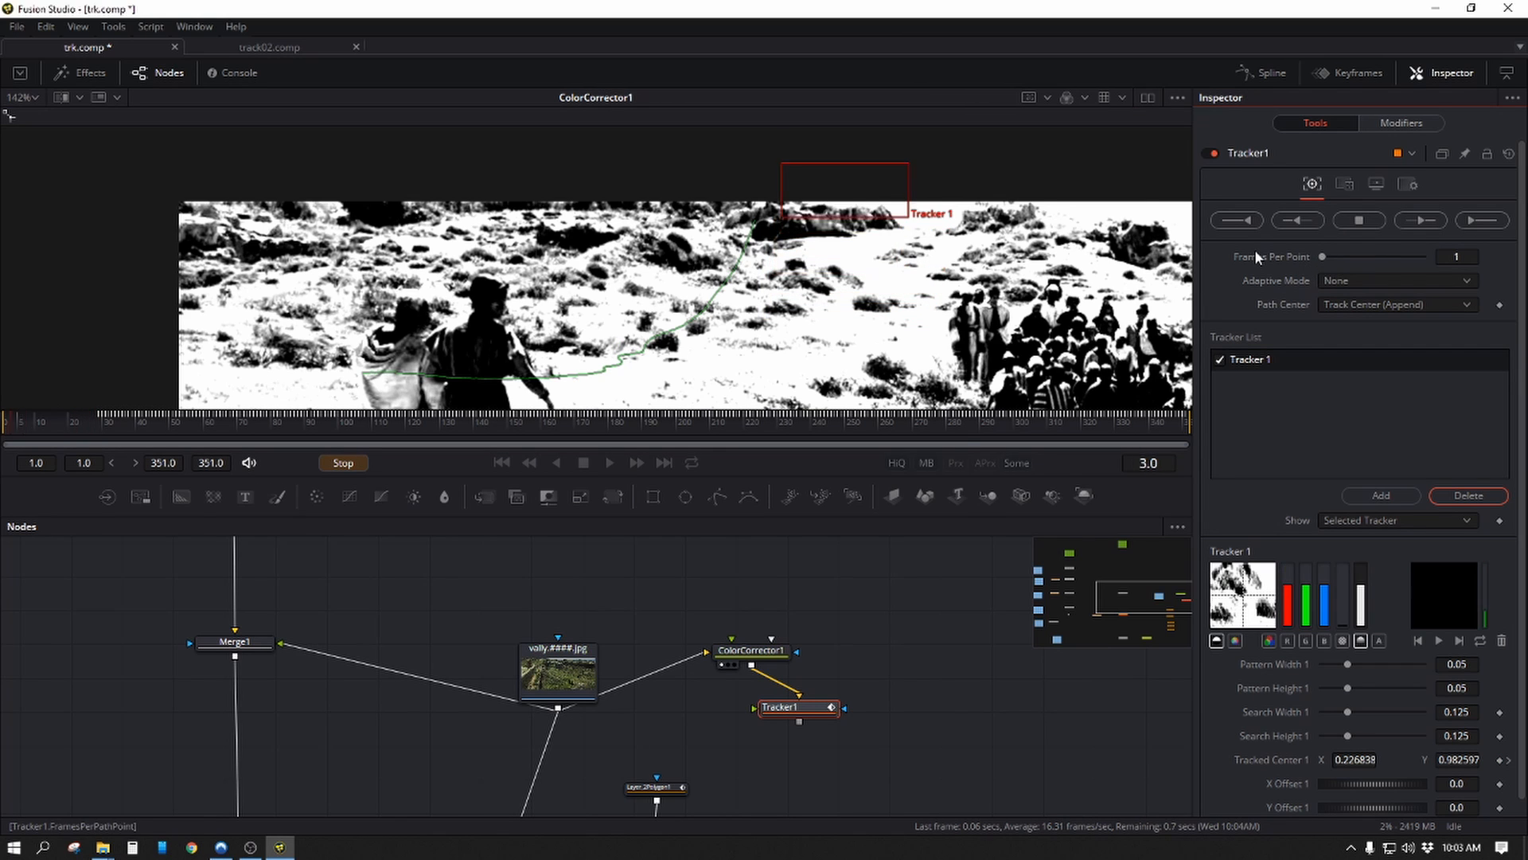
pyautogui.click(928, 501)
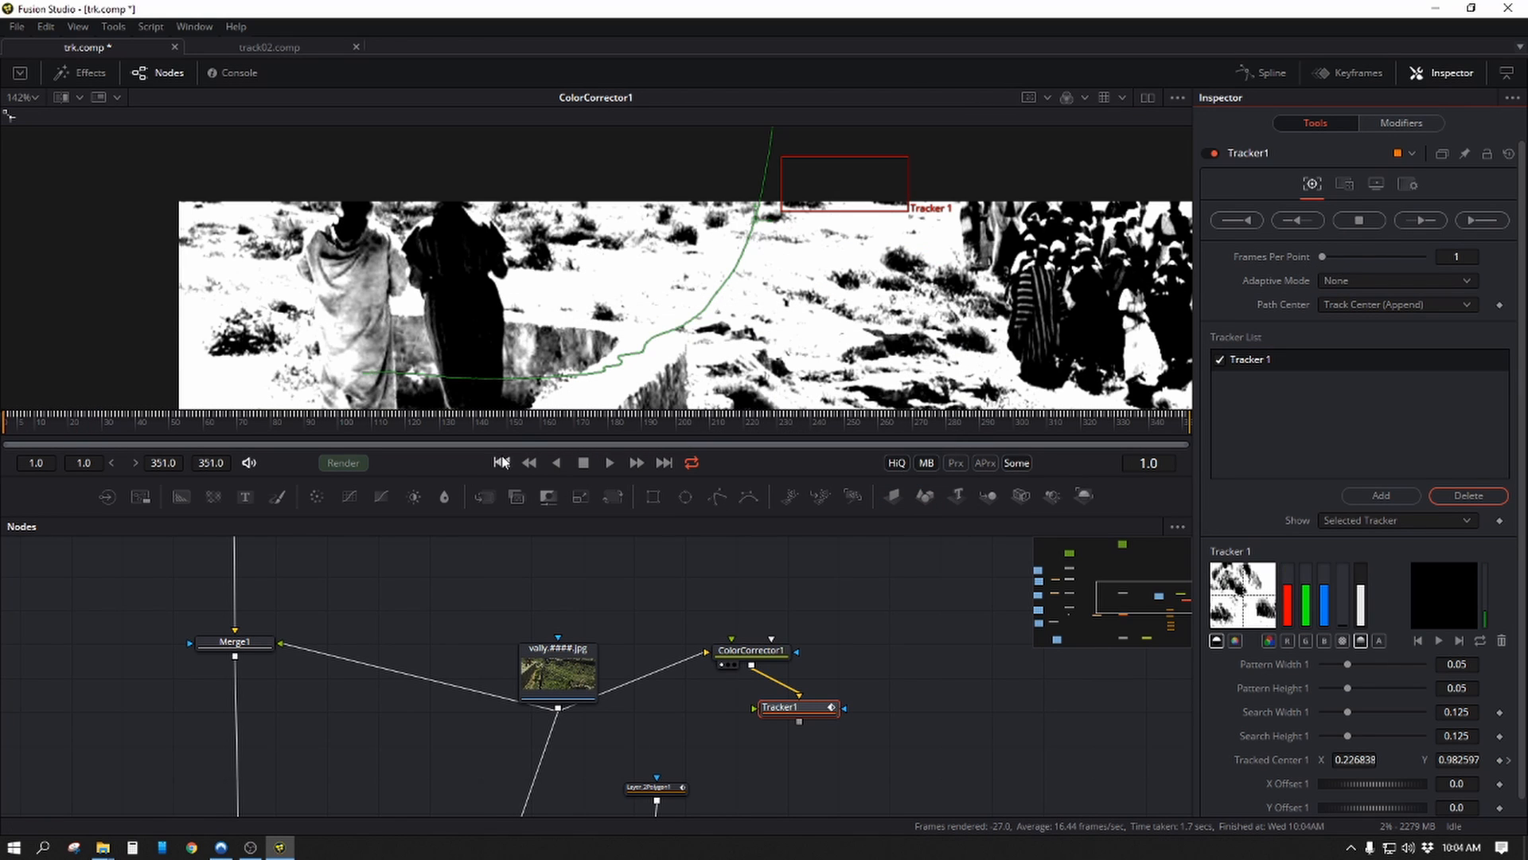
# At frame 154, wire Tracker1 ahead of Merge7 in place of Tracker1_1, with the merged-layers Lazarus Valley loader as its foreground.
pyautogui.click(531, 423)
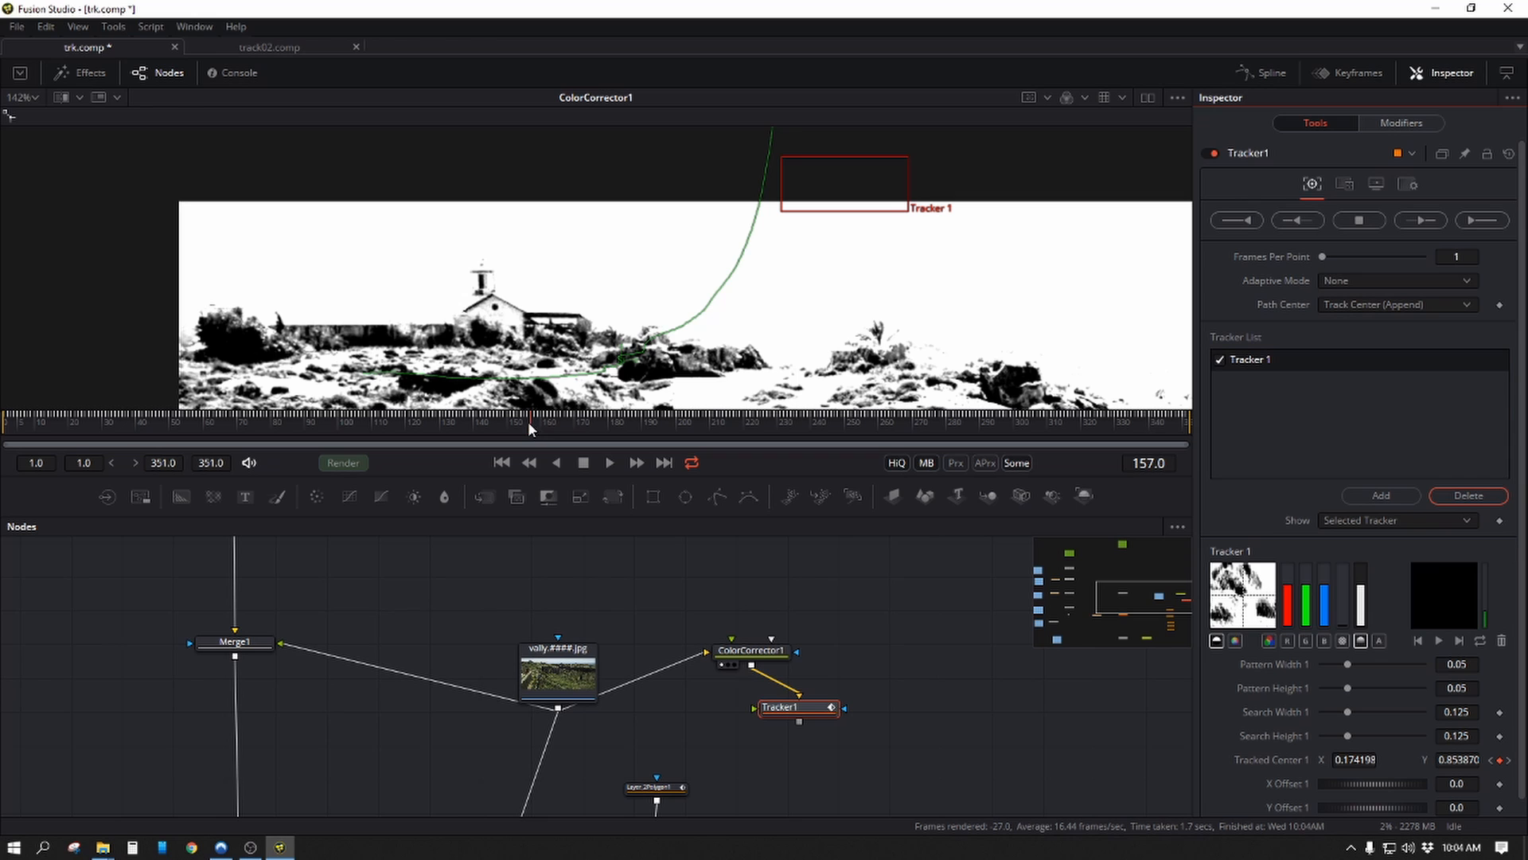
pyautogui.moveTo(527, 422); pyautogui.dragTo(523, 422)
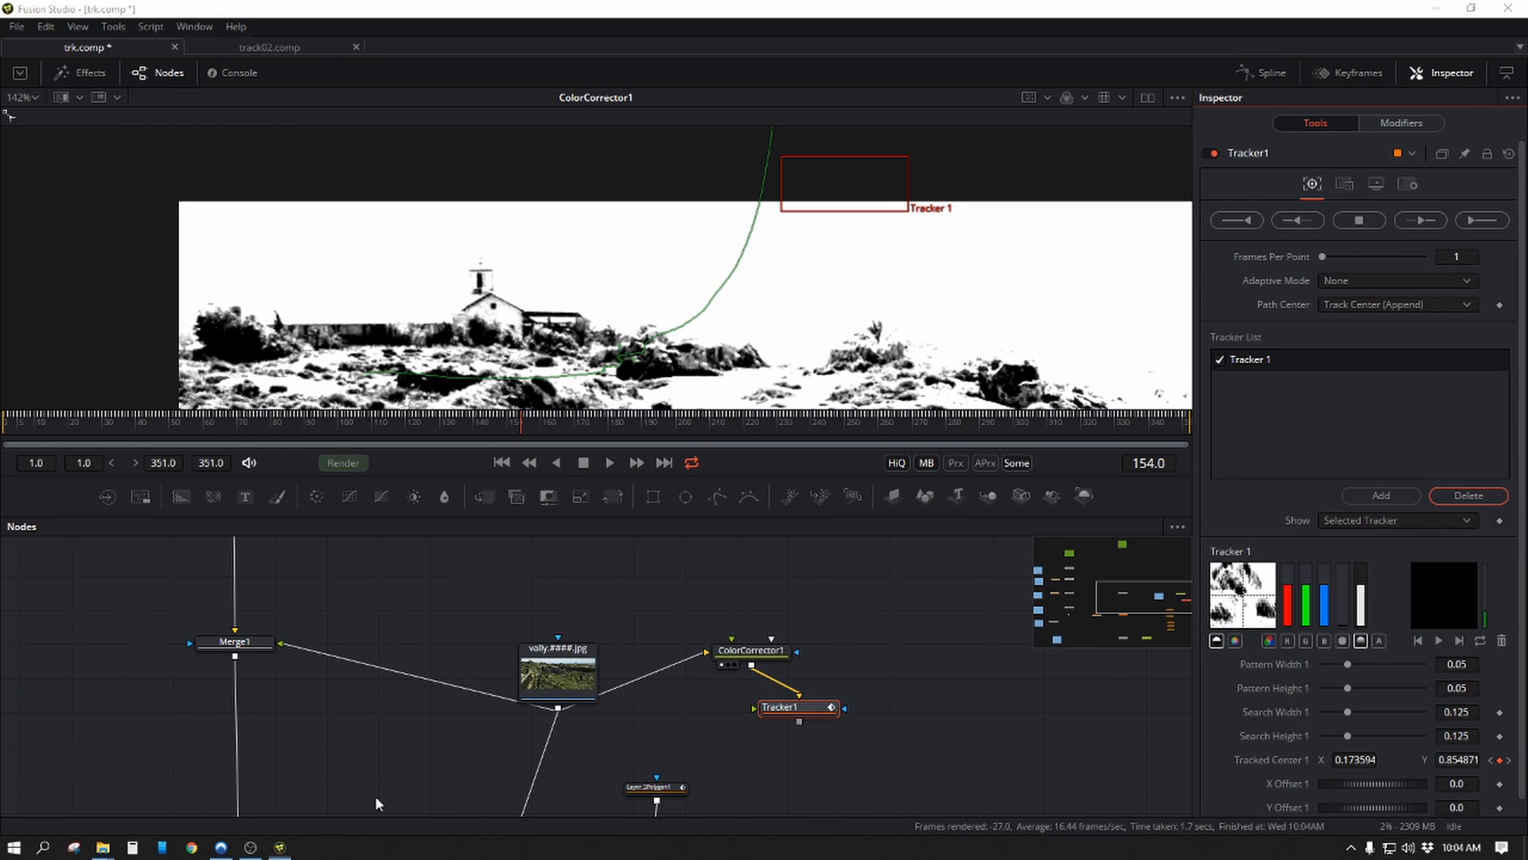
pyautogui.moveTo(541, 635); pyautogui.dragTo(1128, 246)
pyautogui.moveTo(698, 696); pyautogui.dragTo(768, 809)
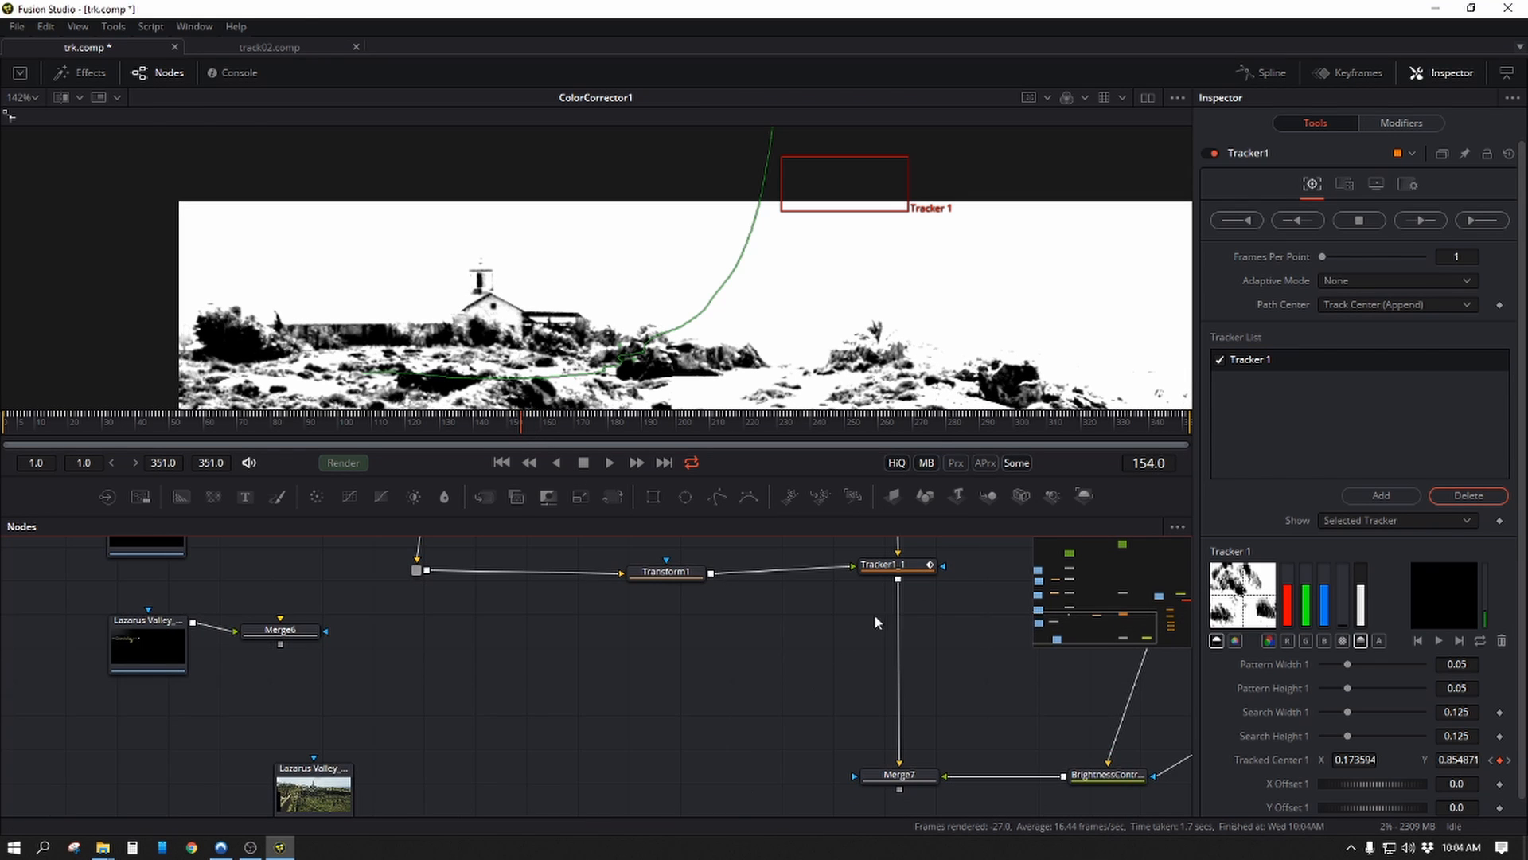
pyautogui.moveTo(852, 630); pyautogui.dragTo(595, 808)
pyautogui.moveTo(966, 593); pyautogui.dragTo(782, 644)
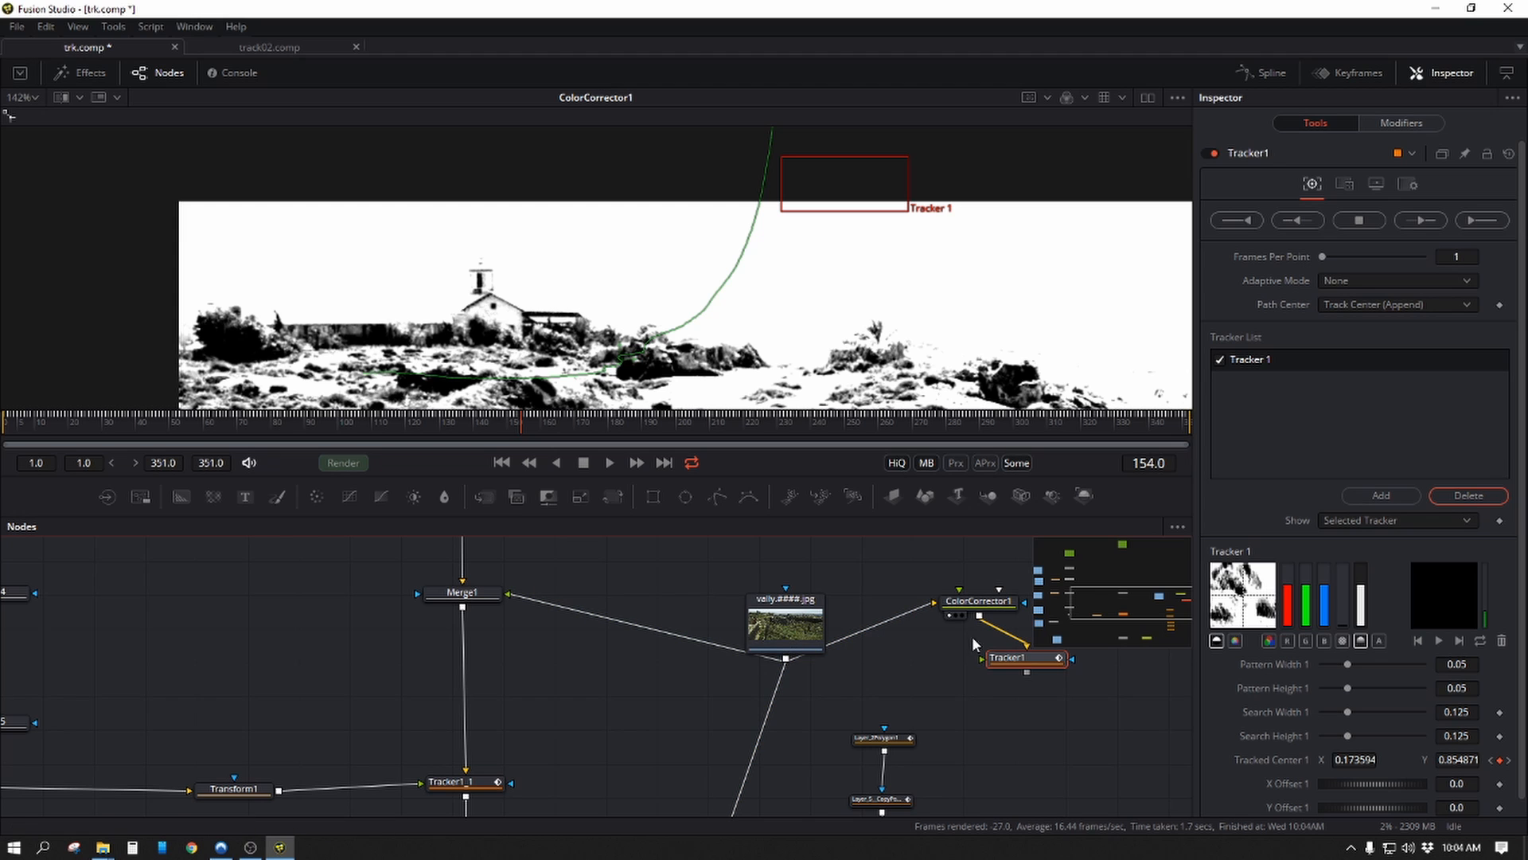
pyautogui.moveTo(1028, 648); pyautogui.dragTo(101, 695)
pyautogui.press('1')
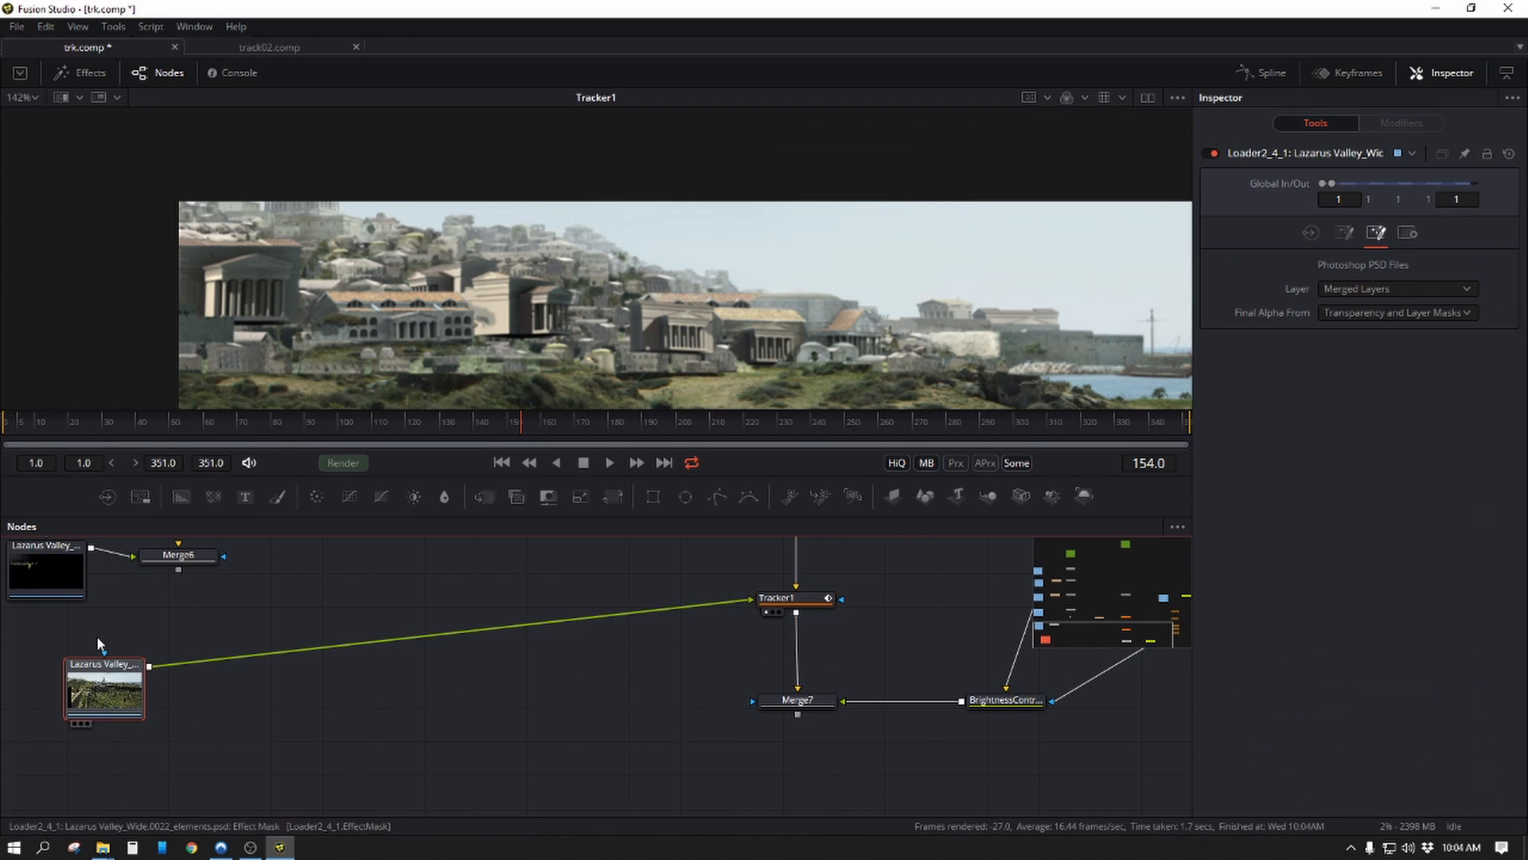
# View Tracker1 and set its operation to Match Move, FG over BG, with the Difference apply mode.
pyautogui.click(815, 596)
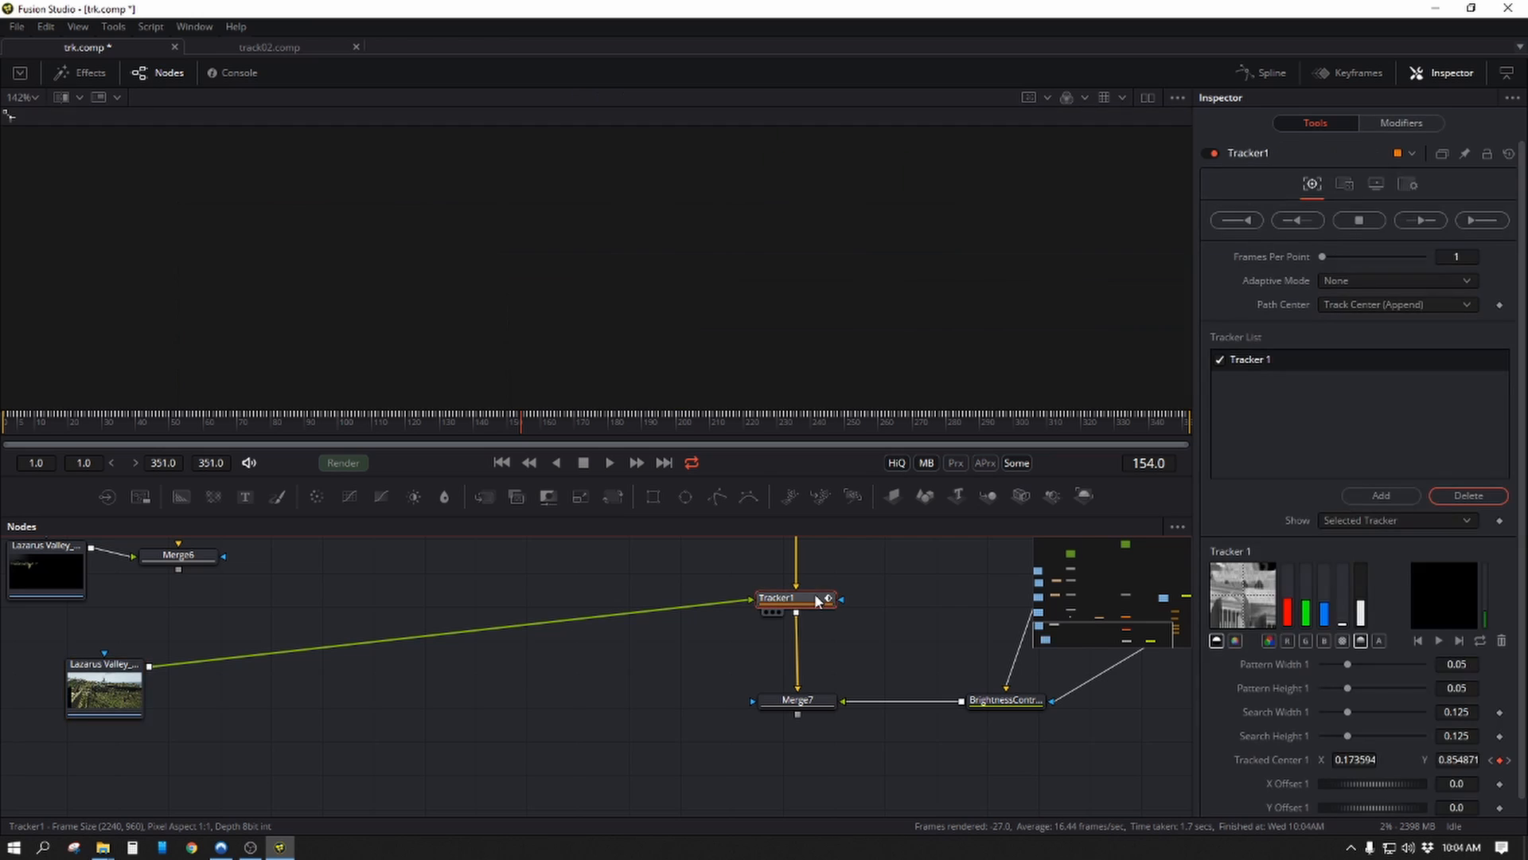
pyautogui.press('1')
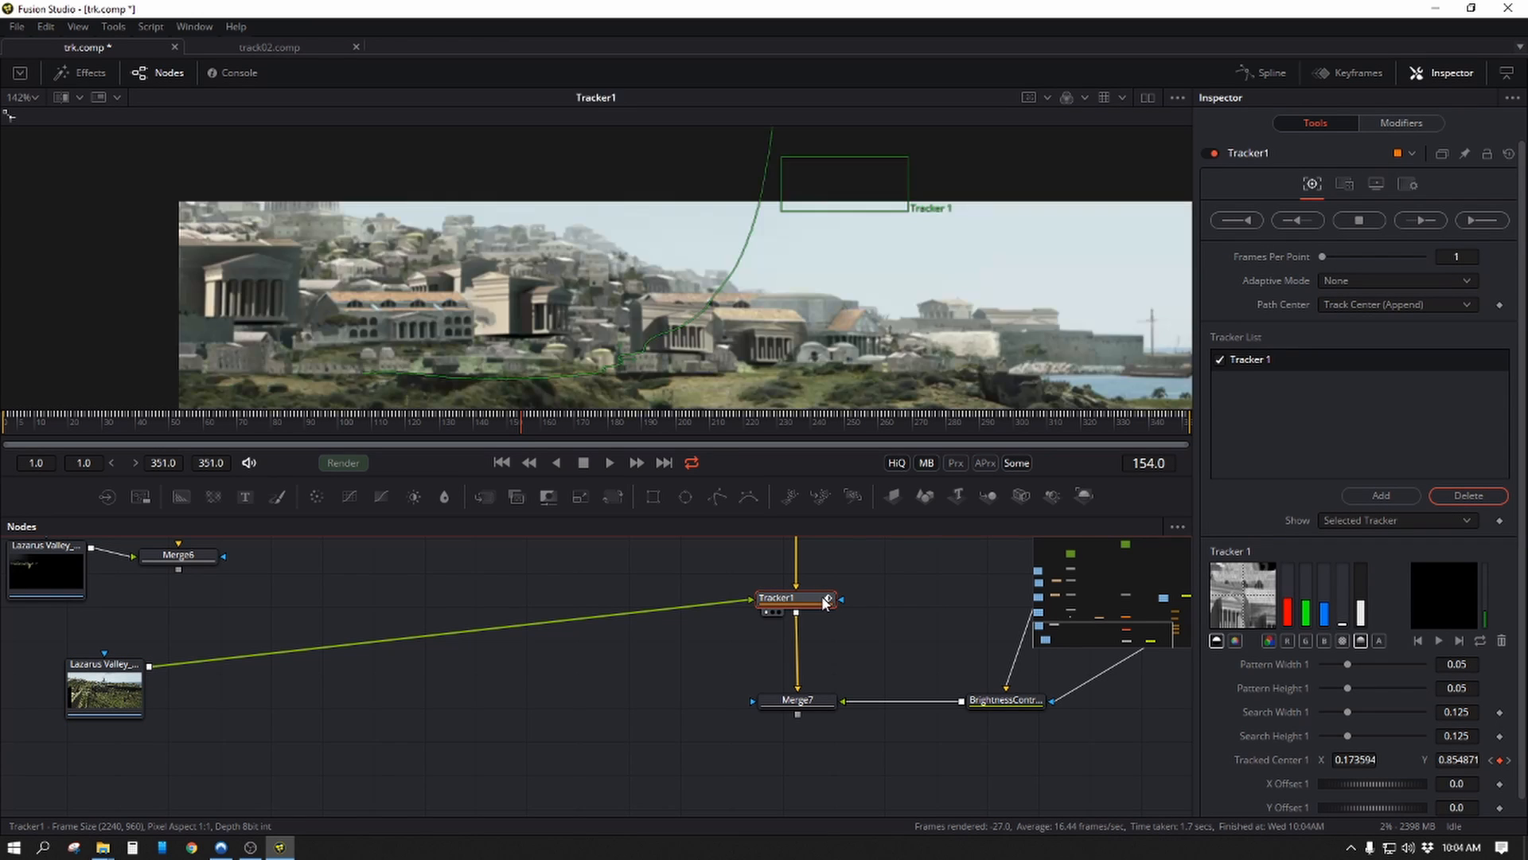
pyautogui.click(1344, 184)
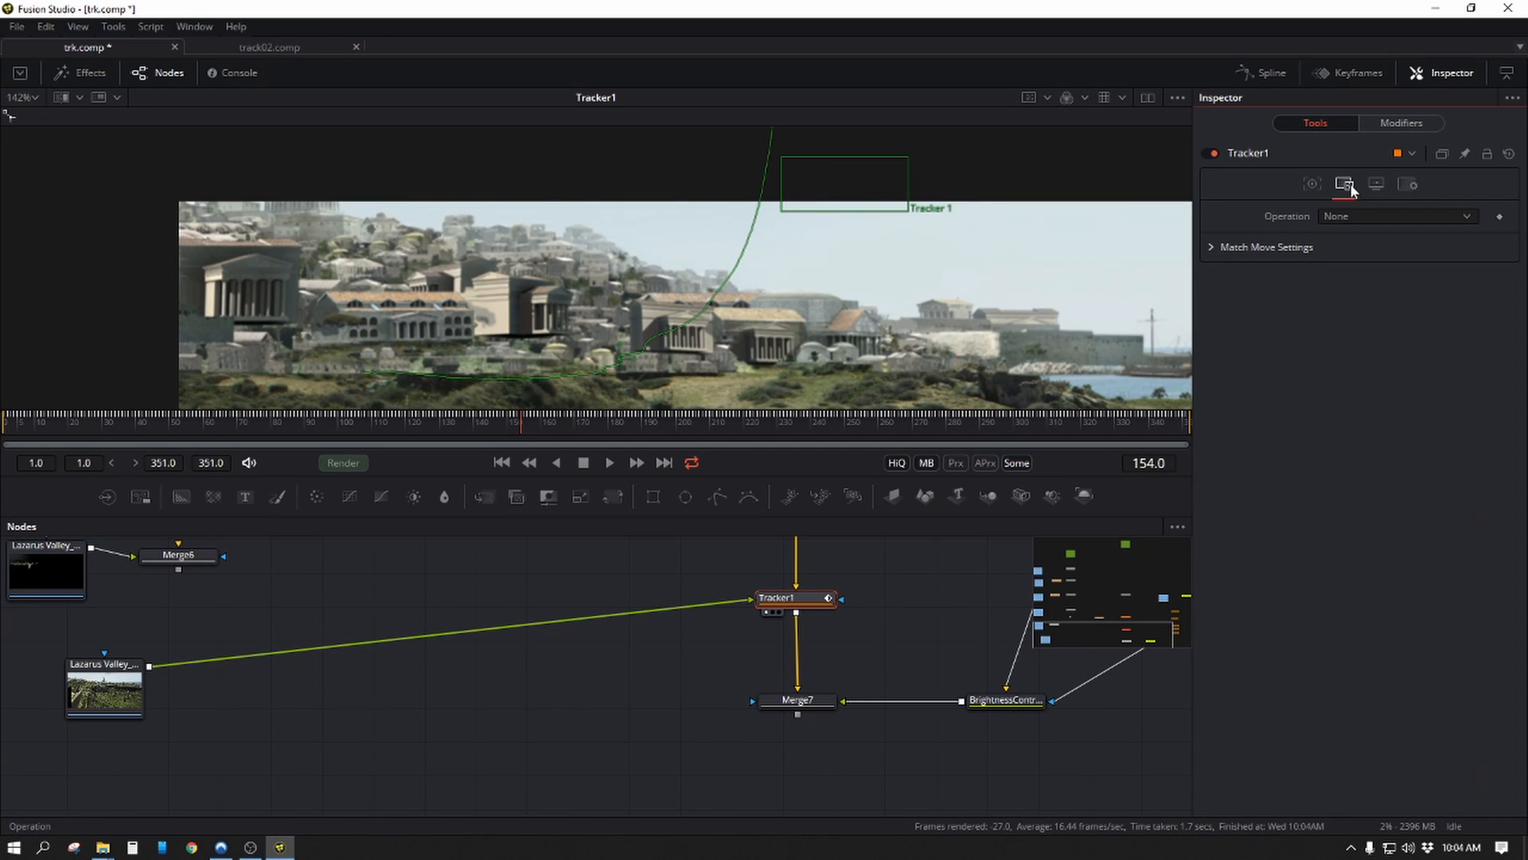
pyautogui.click(1344, 220)
pyautogui.click(1354, 232)
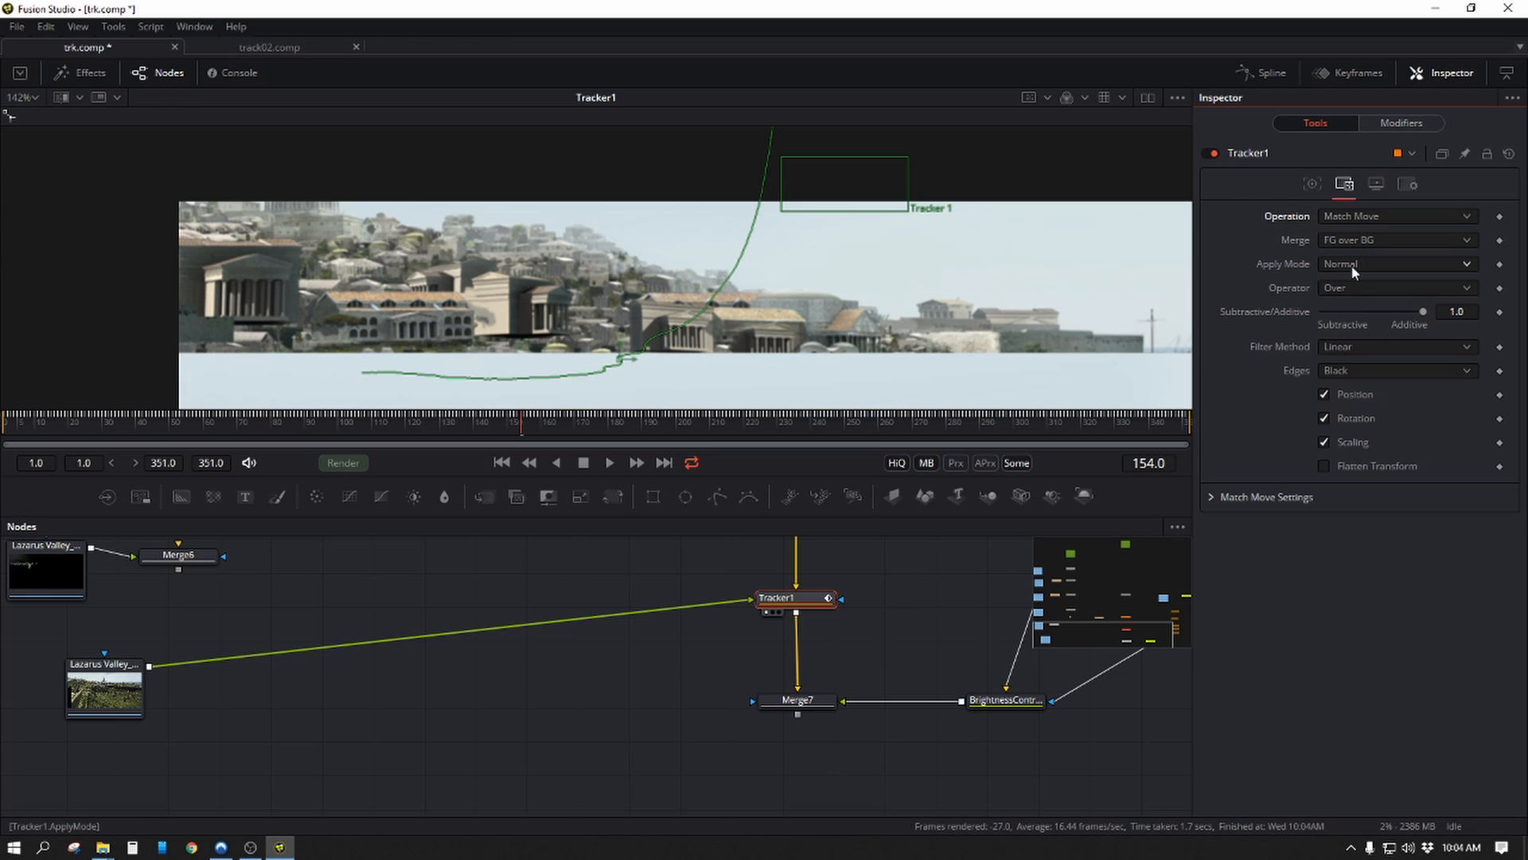
pyautogui.click(1347, 260)
pyautogui.scroll(-2, 1345, 302)
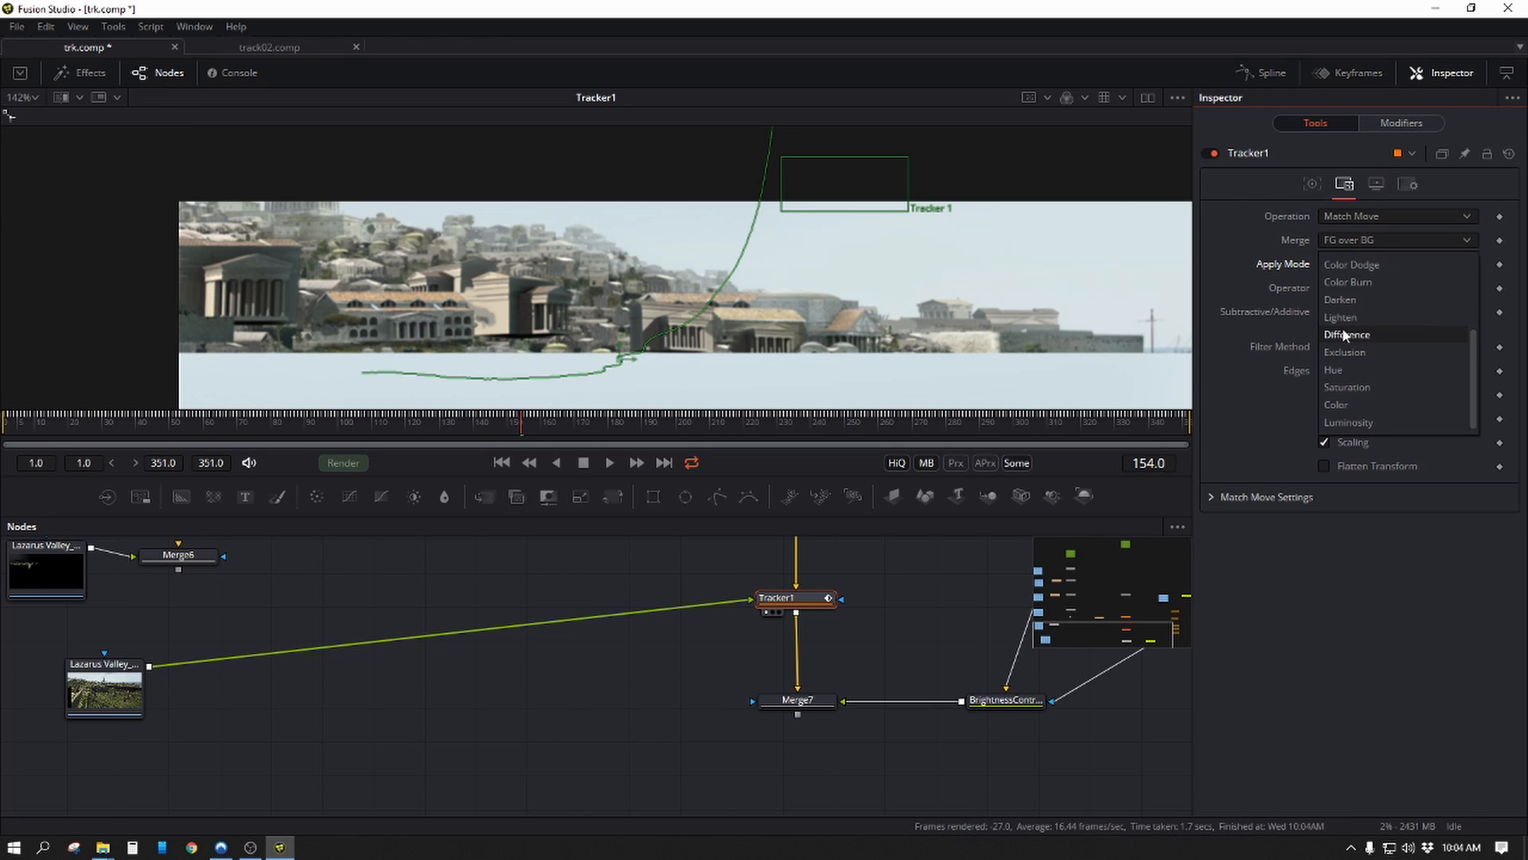
pyautogui.click(1344, 335)
# Add a Transform node between the merged-layers Lazarus Valley loader and Tracker1's foreground input.
pyautogui.press('t')
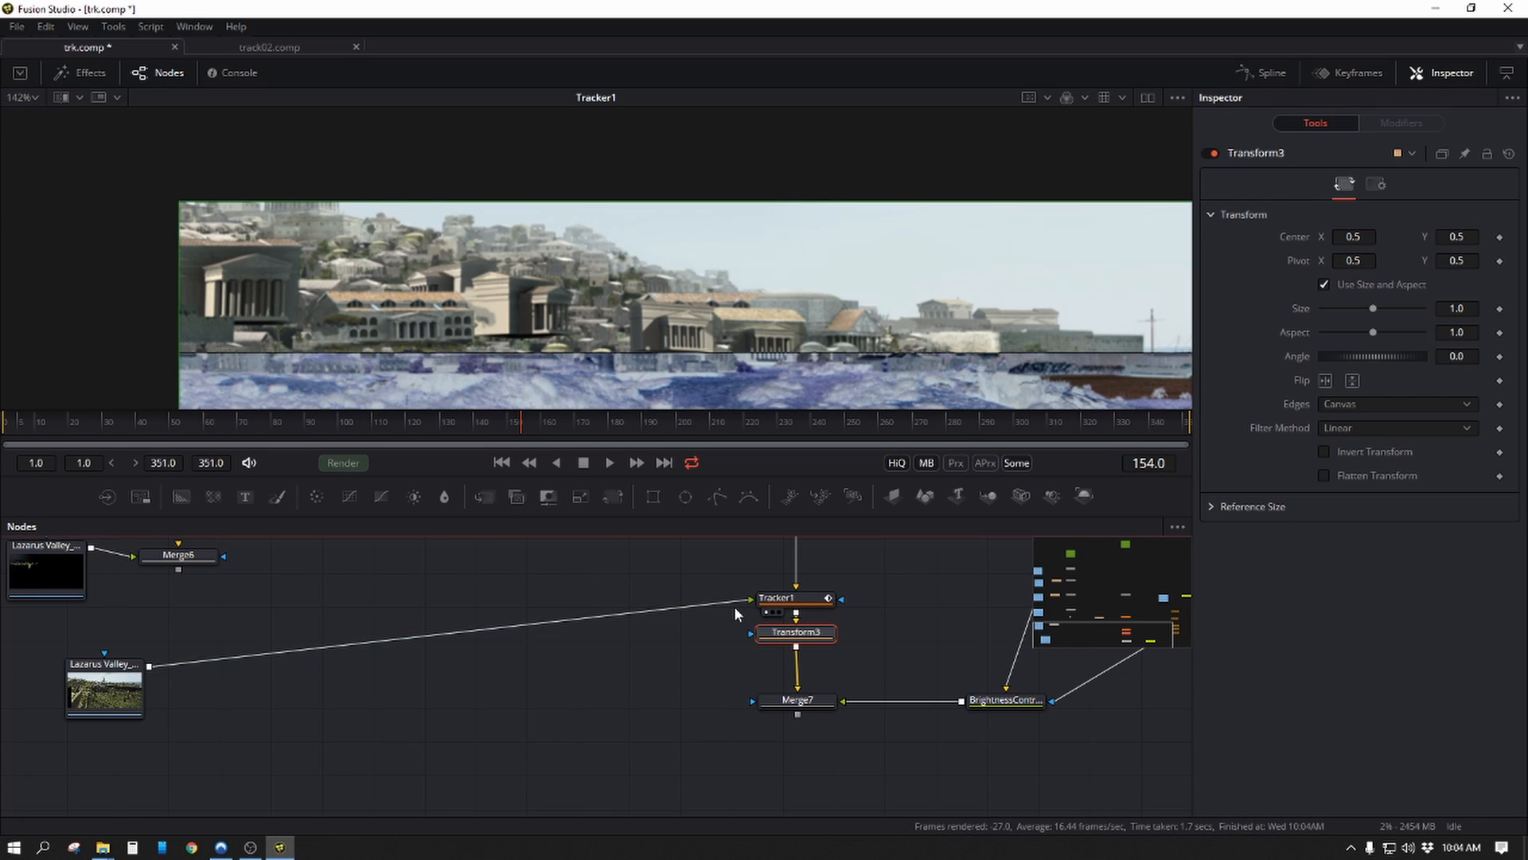
pyautogui.hotkey('ctrl', 'x')
pyautogui.hotkey('ctrl', 'v')
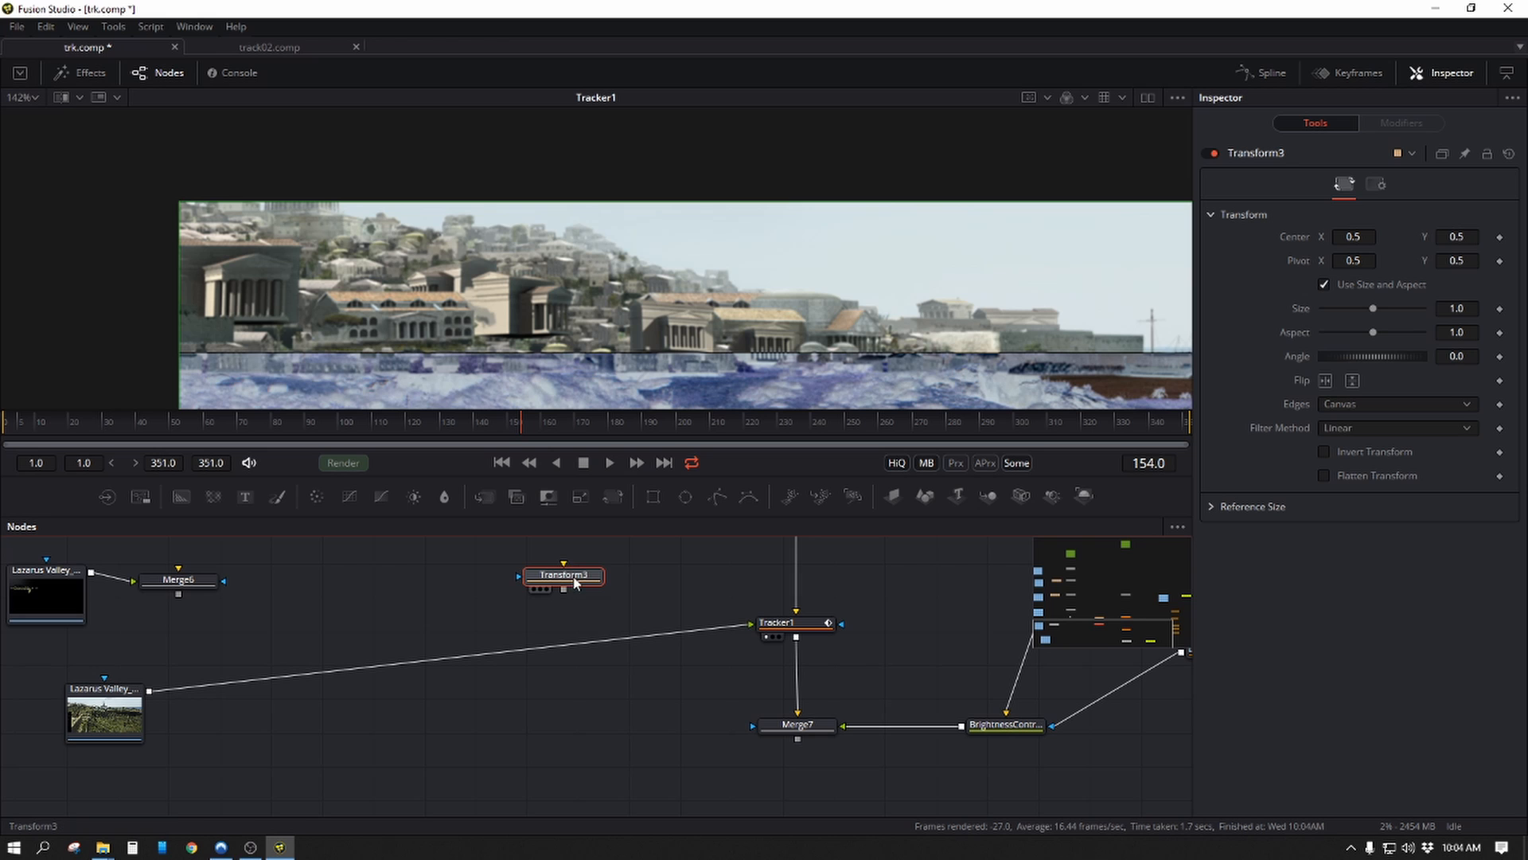
pyautogui.moveTo(574, 583); pyautogui.dragTo(595, 642)
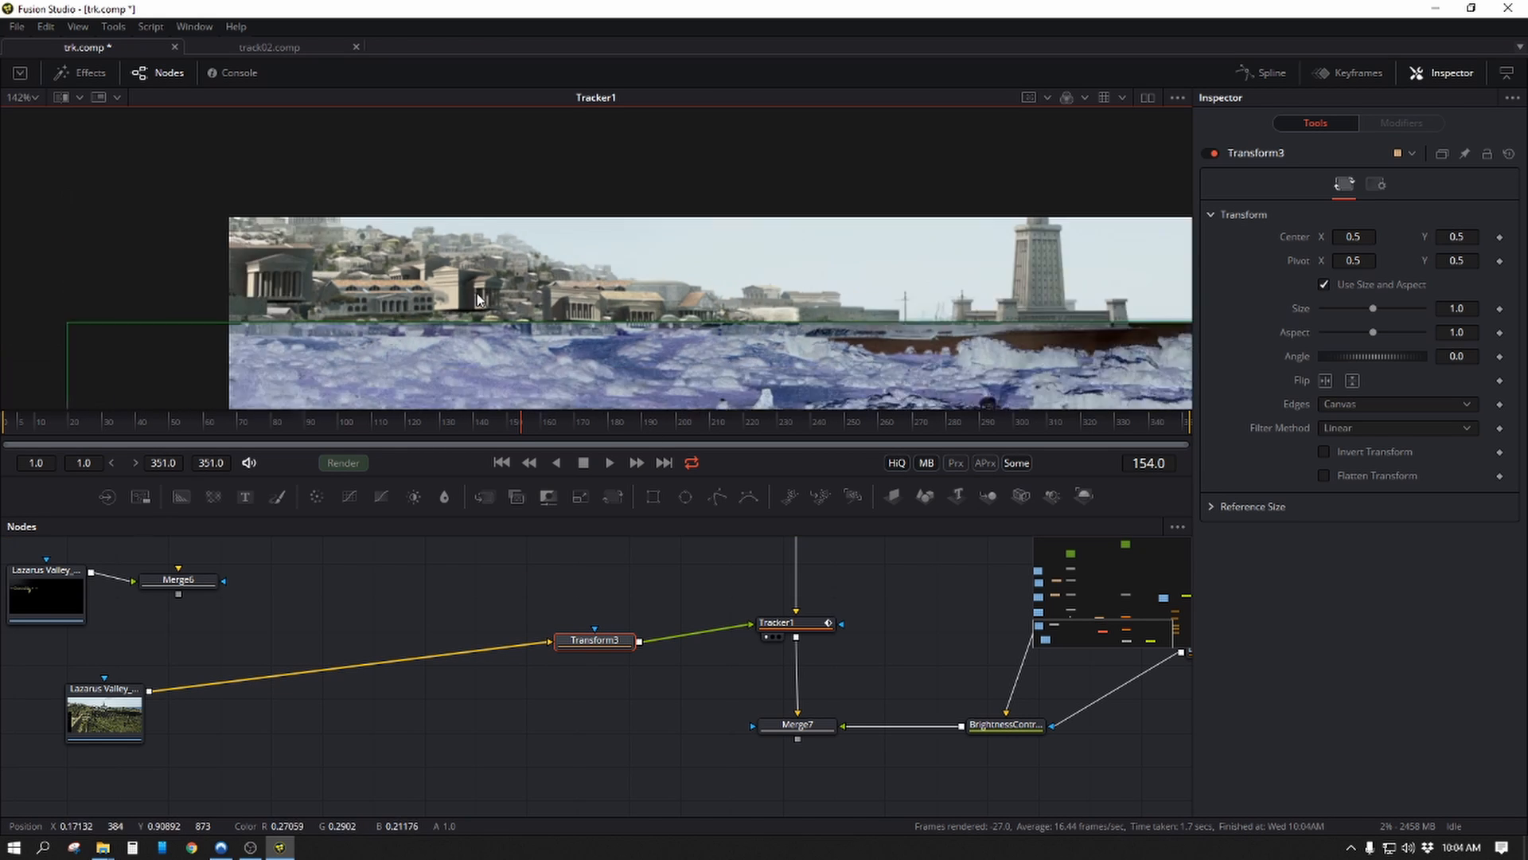
# Align the Lazarus Valley plate with the background by setting Transform3's Center to X 0.526879, Y 0.768995.
pyautogui.scroll(-3, 813, 285)
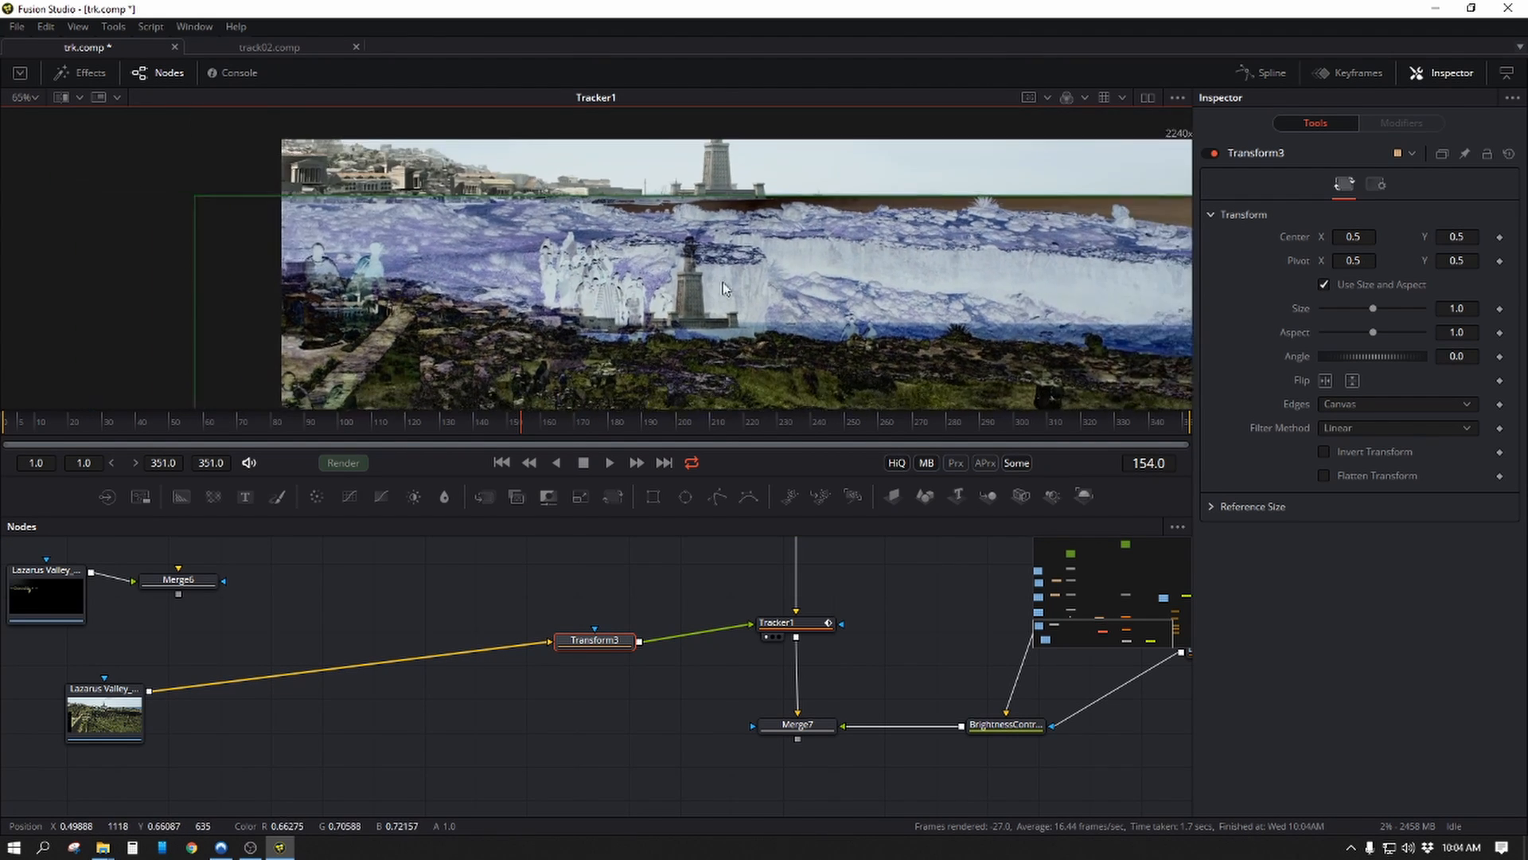
pyautogui.moveTo(720, 404); pyautogui.dragTo(739, 299)
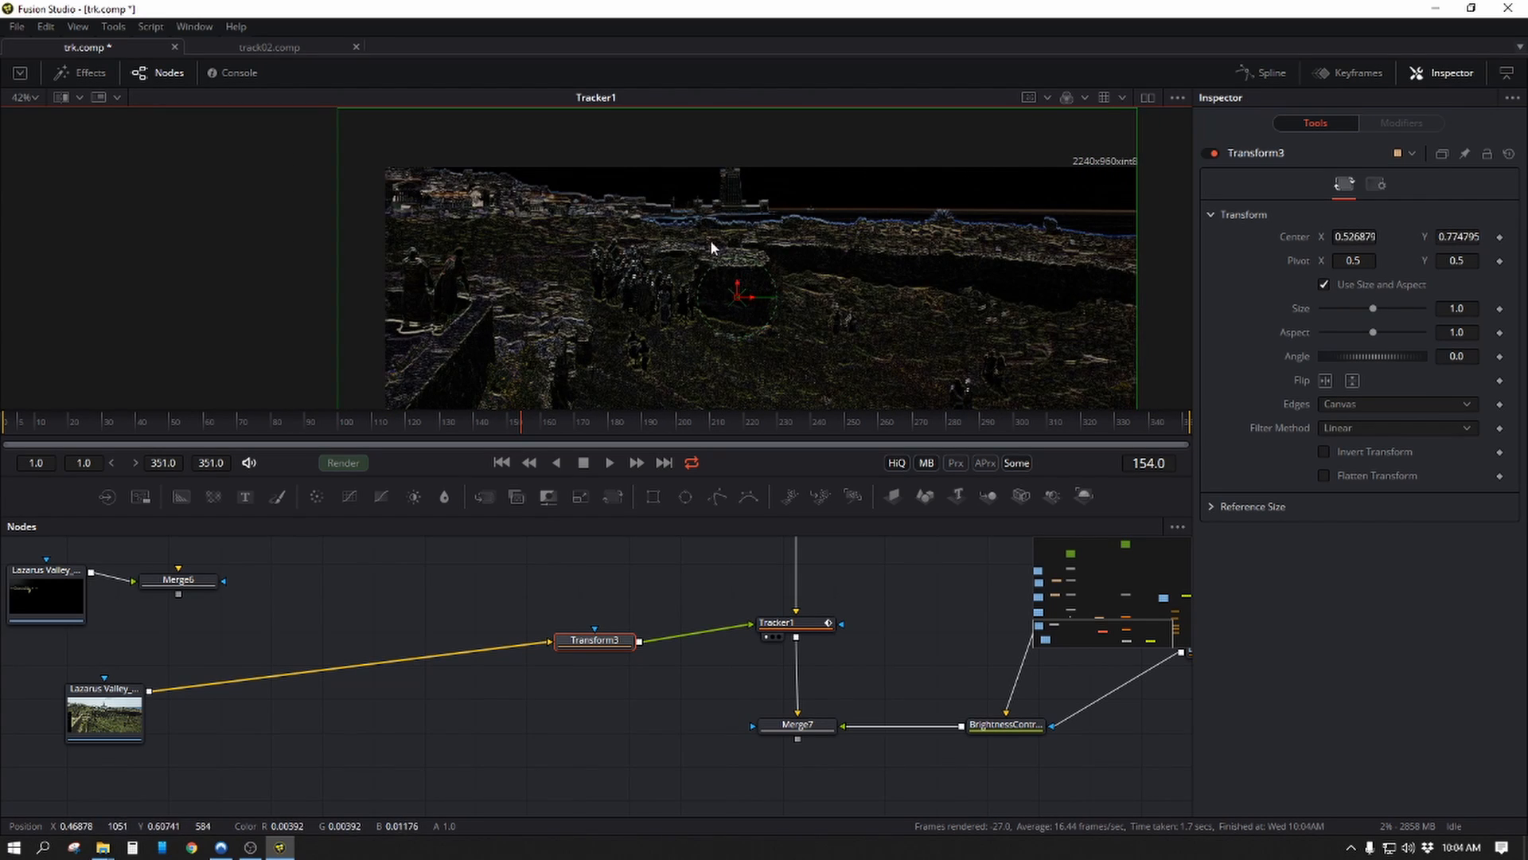
pyautogui.scroll(12, 711, 248)
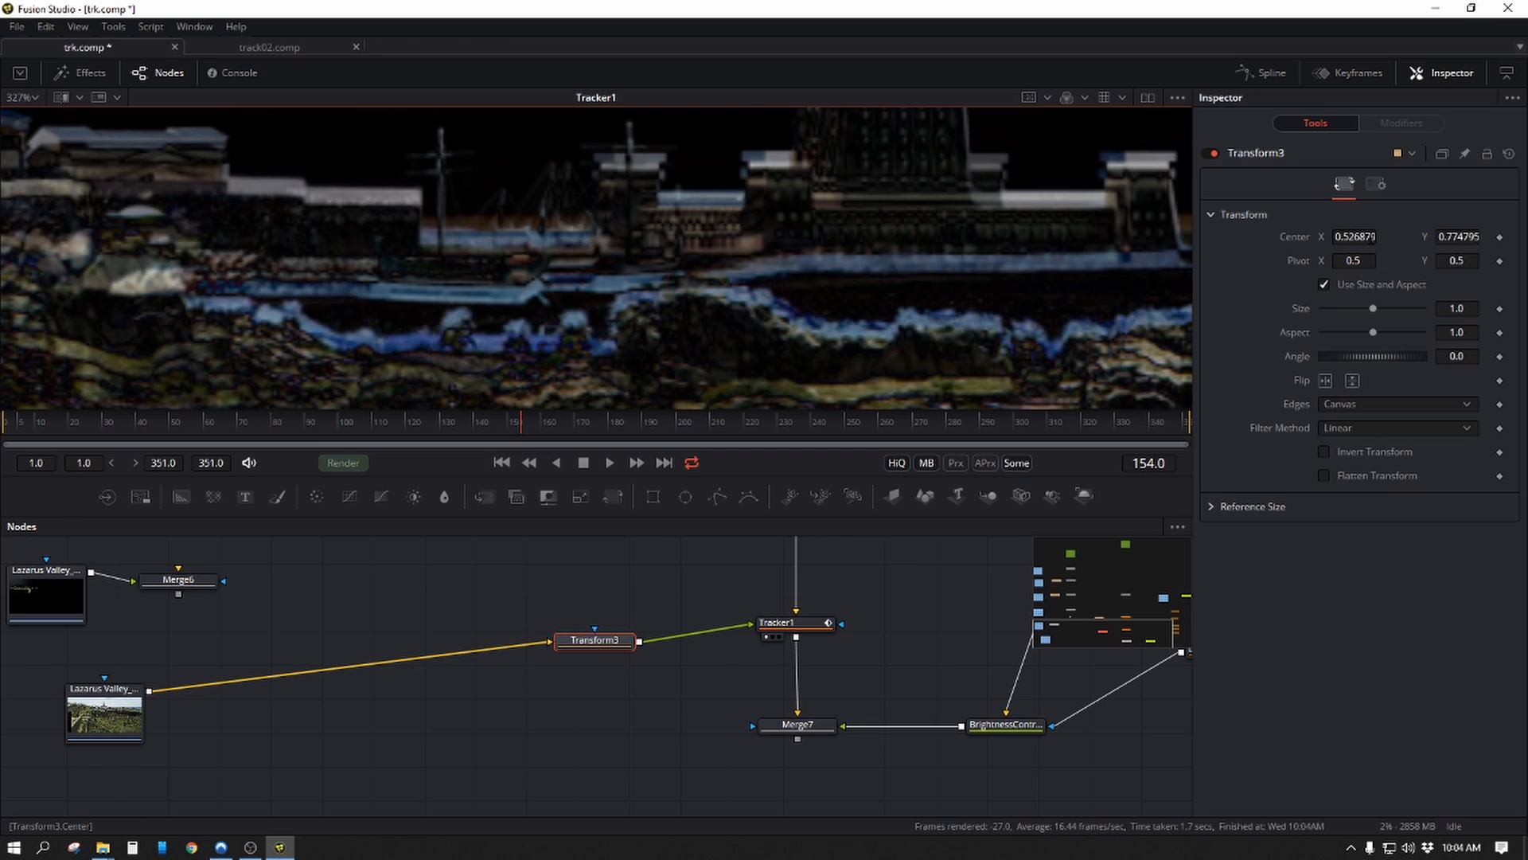
pyautogui.moveTo(1355, 237); pyautogui.dragTo(1357, 238)
pyautogui.moveTo(1458, 237); pyautogui.dragTo(1358, 237)
pyautogui.scroll(-4, 615, 275)
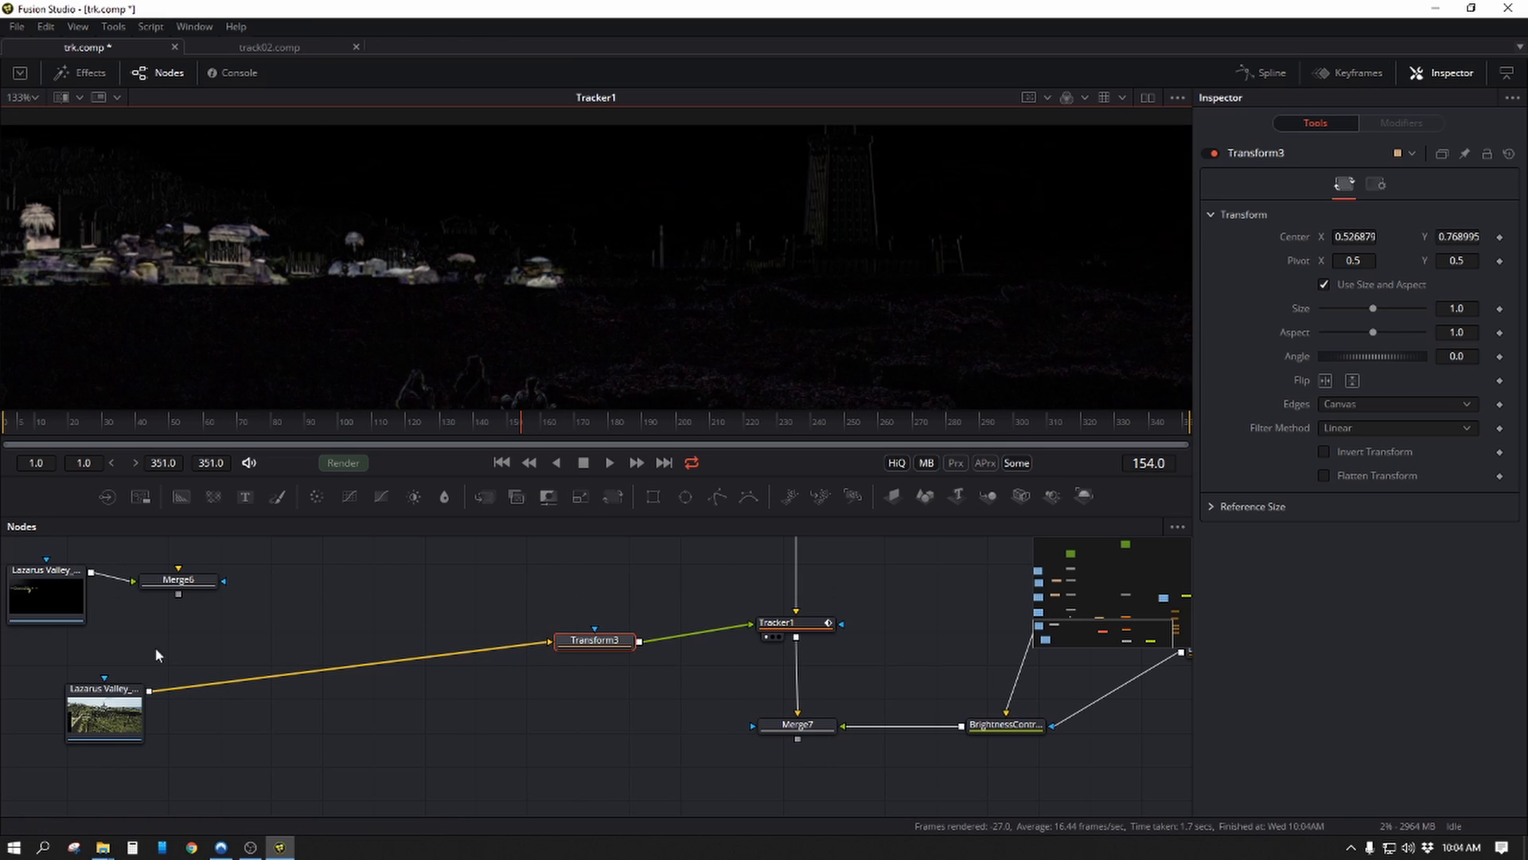
# Delete Merge6 and connect its separated Lazarus Valley layer to Transform3 in place of the merged-layers loader.
pyautogui.moveTo(207, 628); pyautogui.dragTo(304, 614)
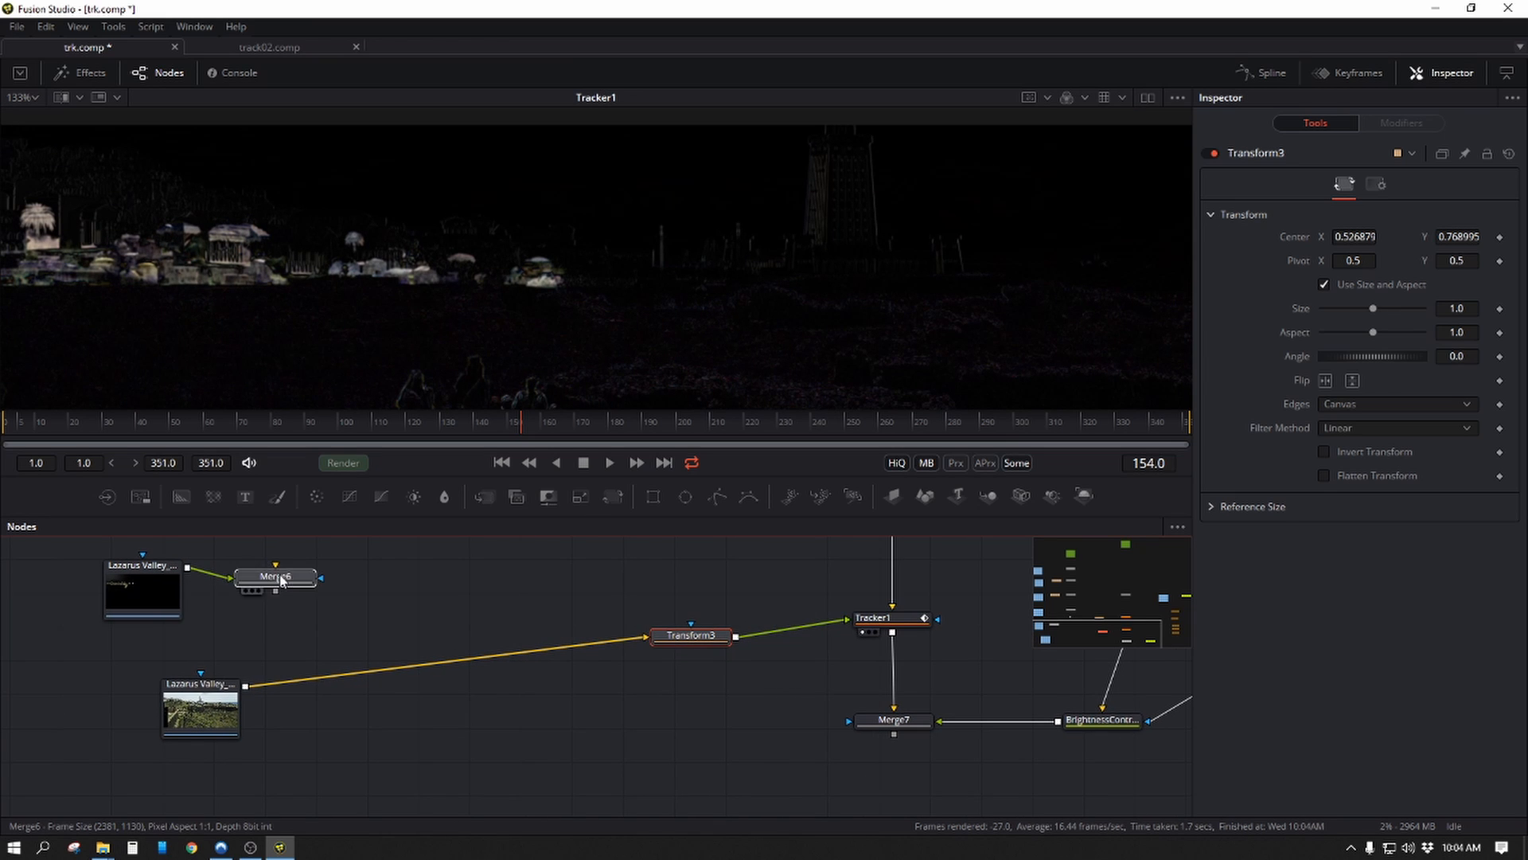
pyautogui.click(282, 580)
pyautogui.press('Delete')
pyautogui.moveTo(142, 626); pyautogui.dragTo(644, 639)
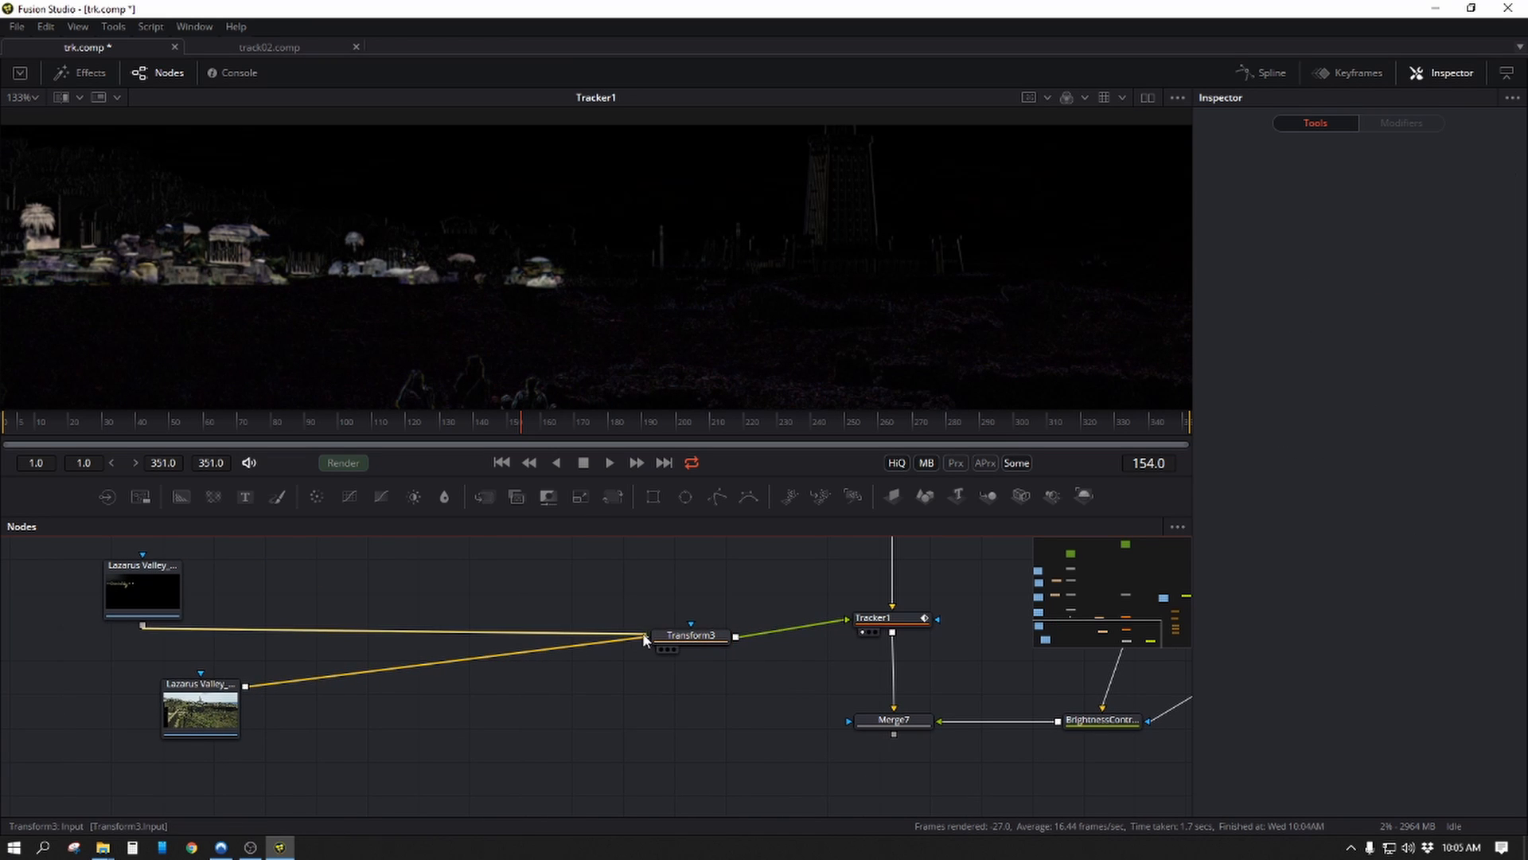
# Set Tracker1's apply mode to Normal and inspect the buildings layer over the valley.
pyautogui.click(908, 620)
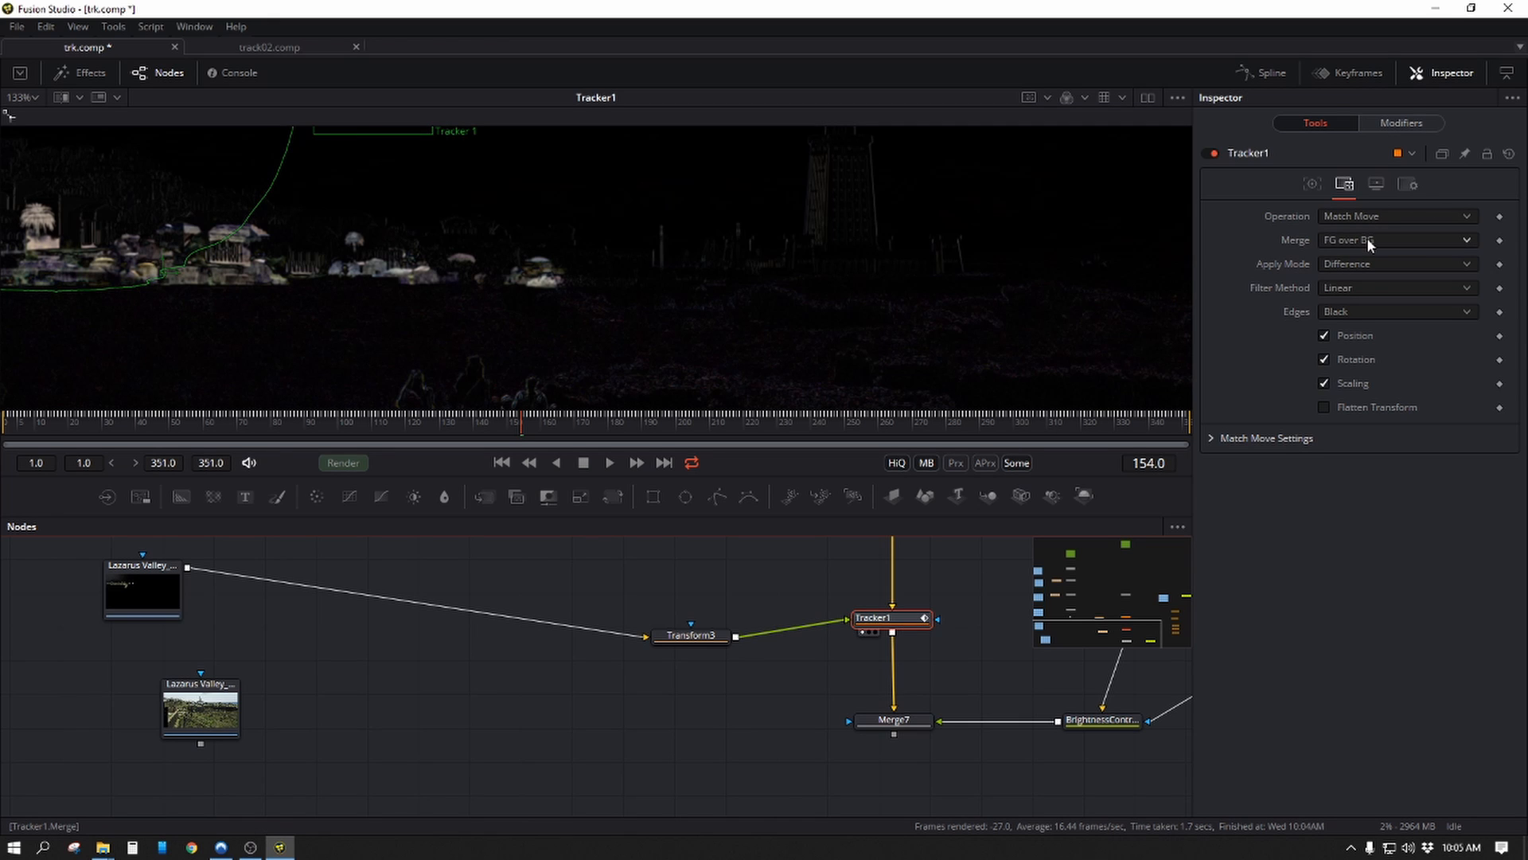
pyautogui.click(1380, 264)
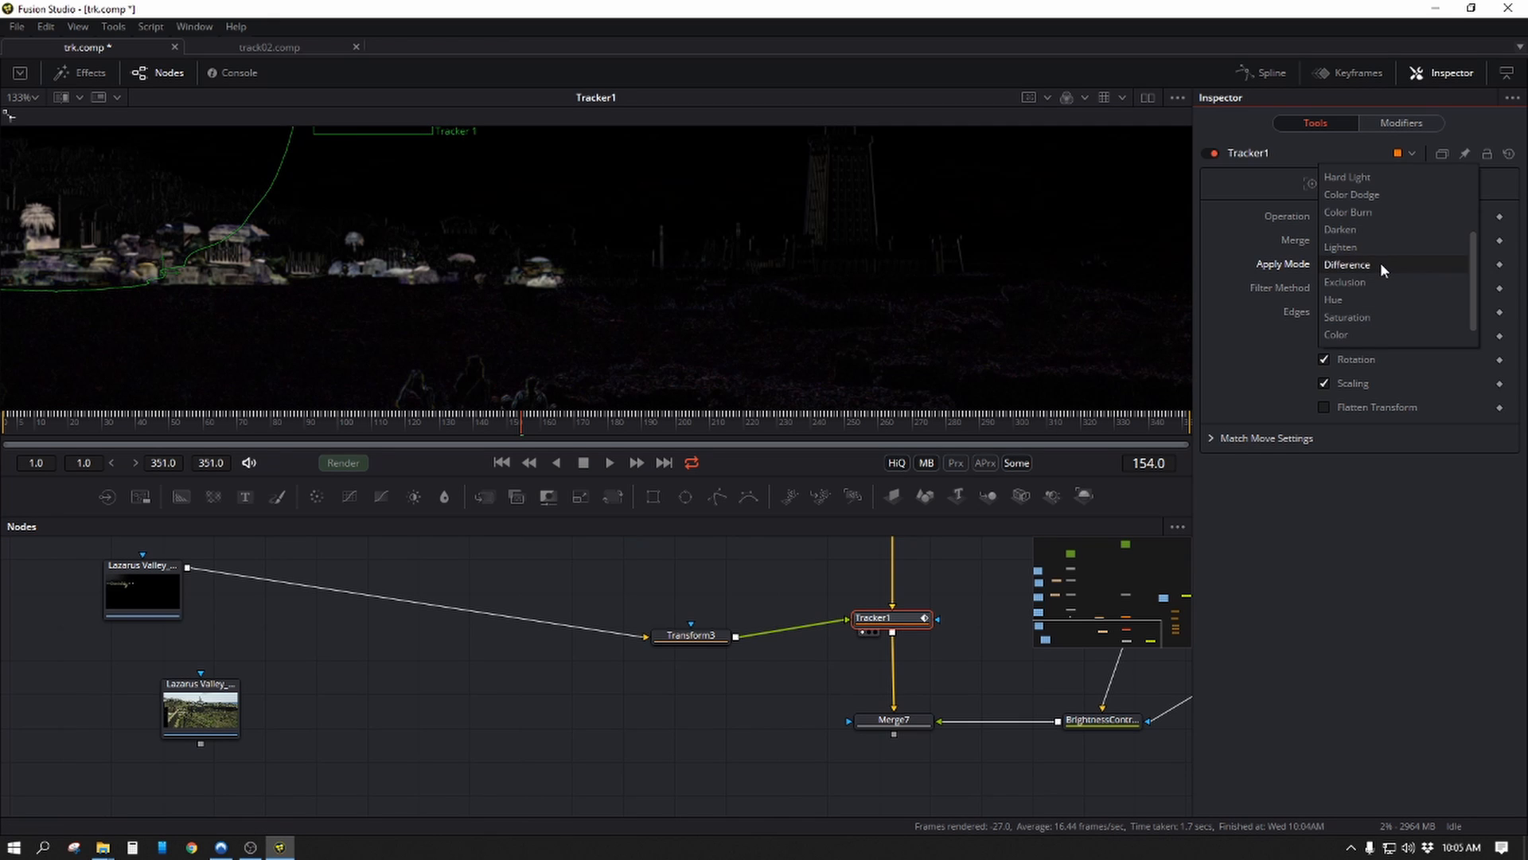
pyautogui.scroll(5, 1381, 261)
pyautogui.click(1362, 176)
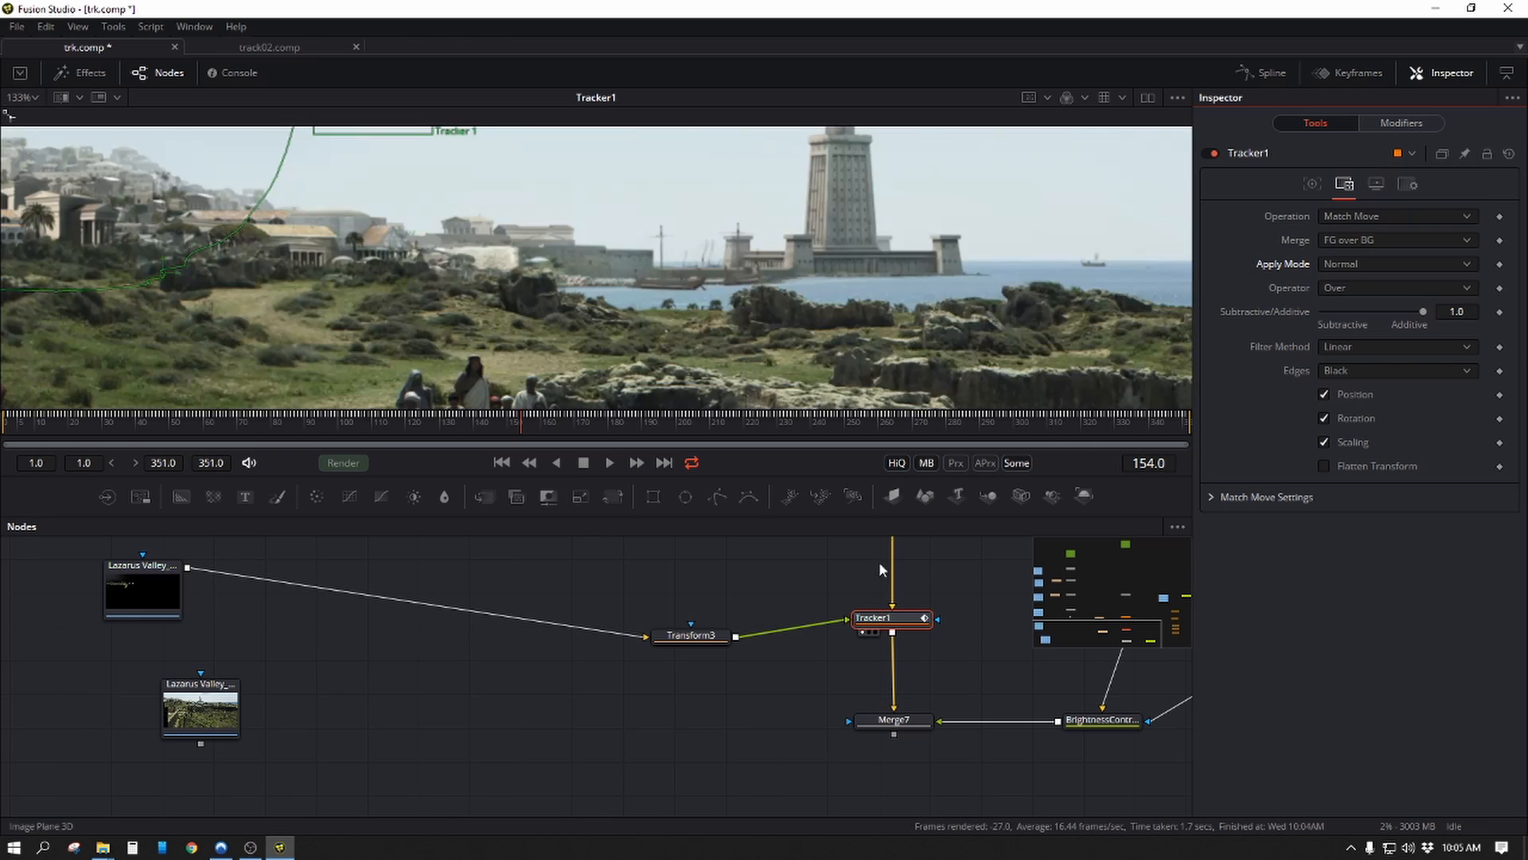
pyautogui.scroll(-3, 777, 370)
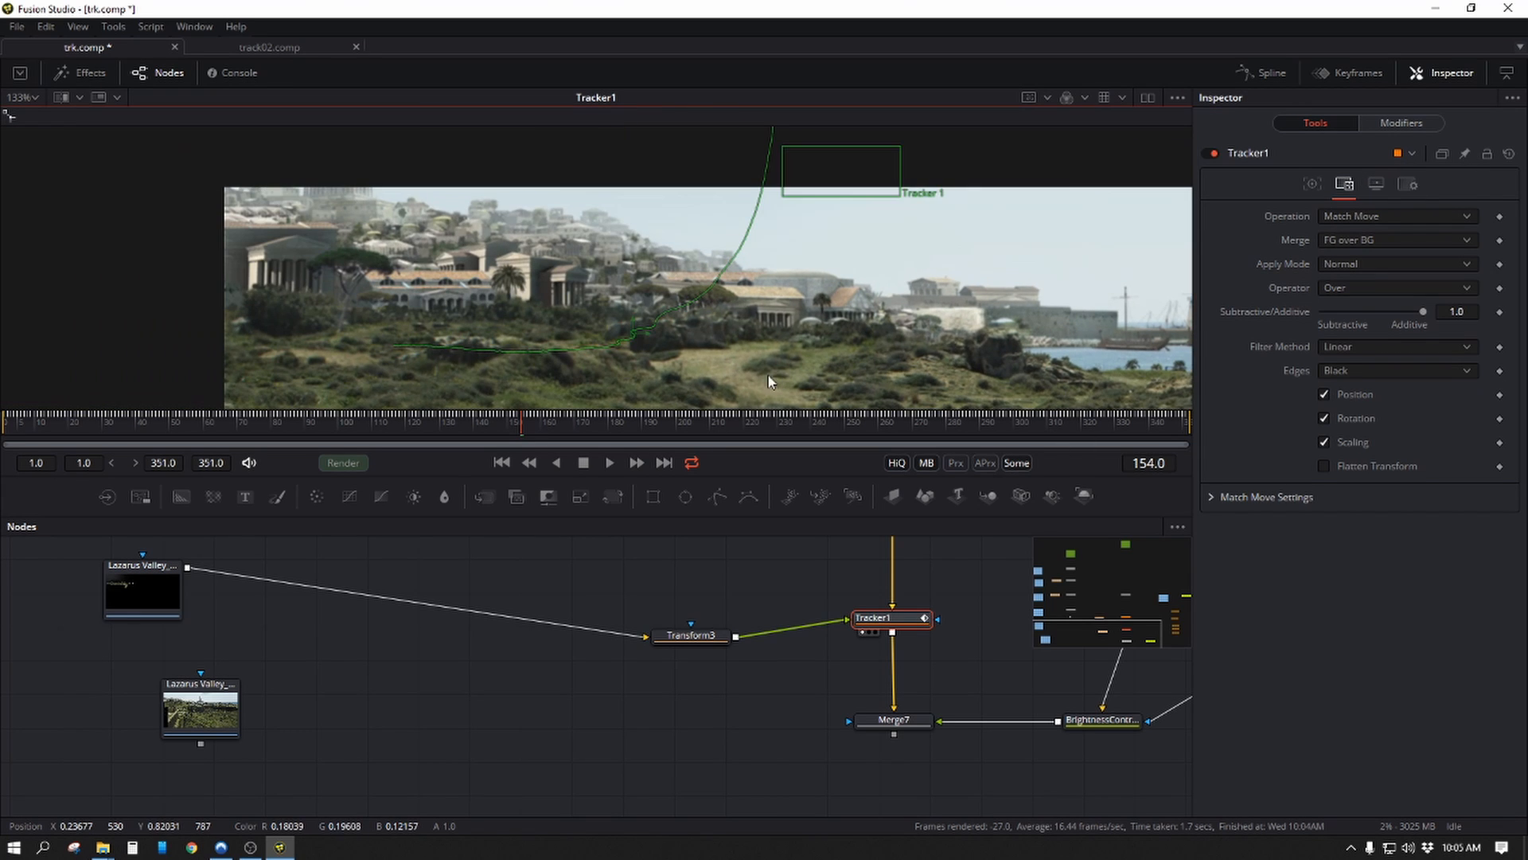
pyautogui.scroll(2, 688, 325)
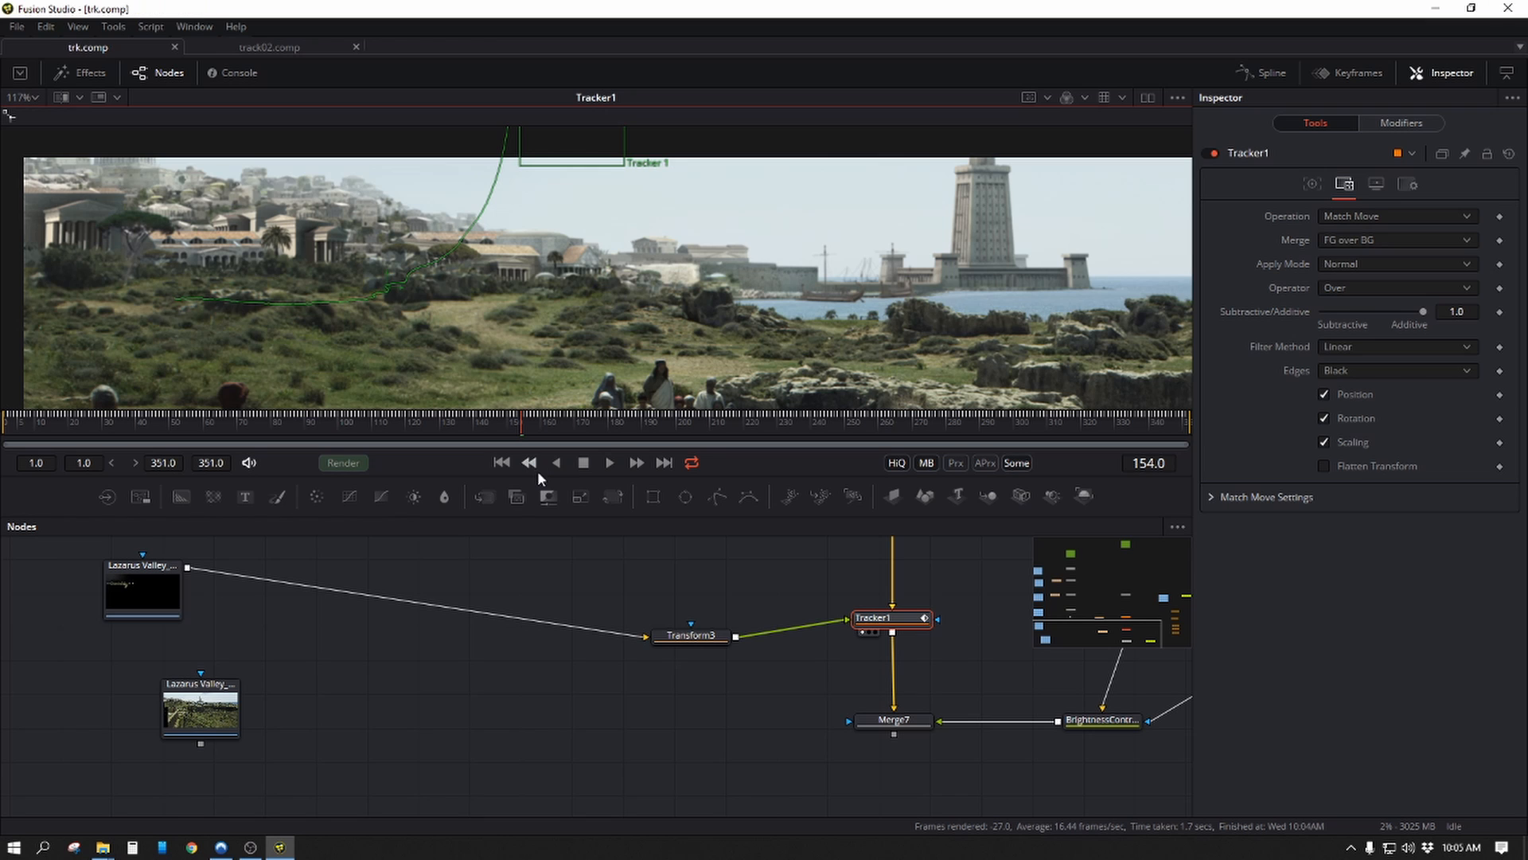
# Play the match-moved composite from frame 1 past frame 158 to check the track.
pyautogui.click(502, 463)
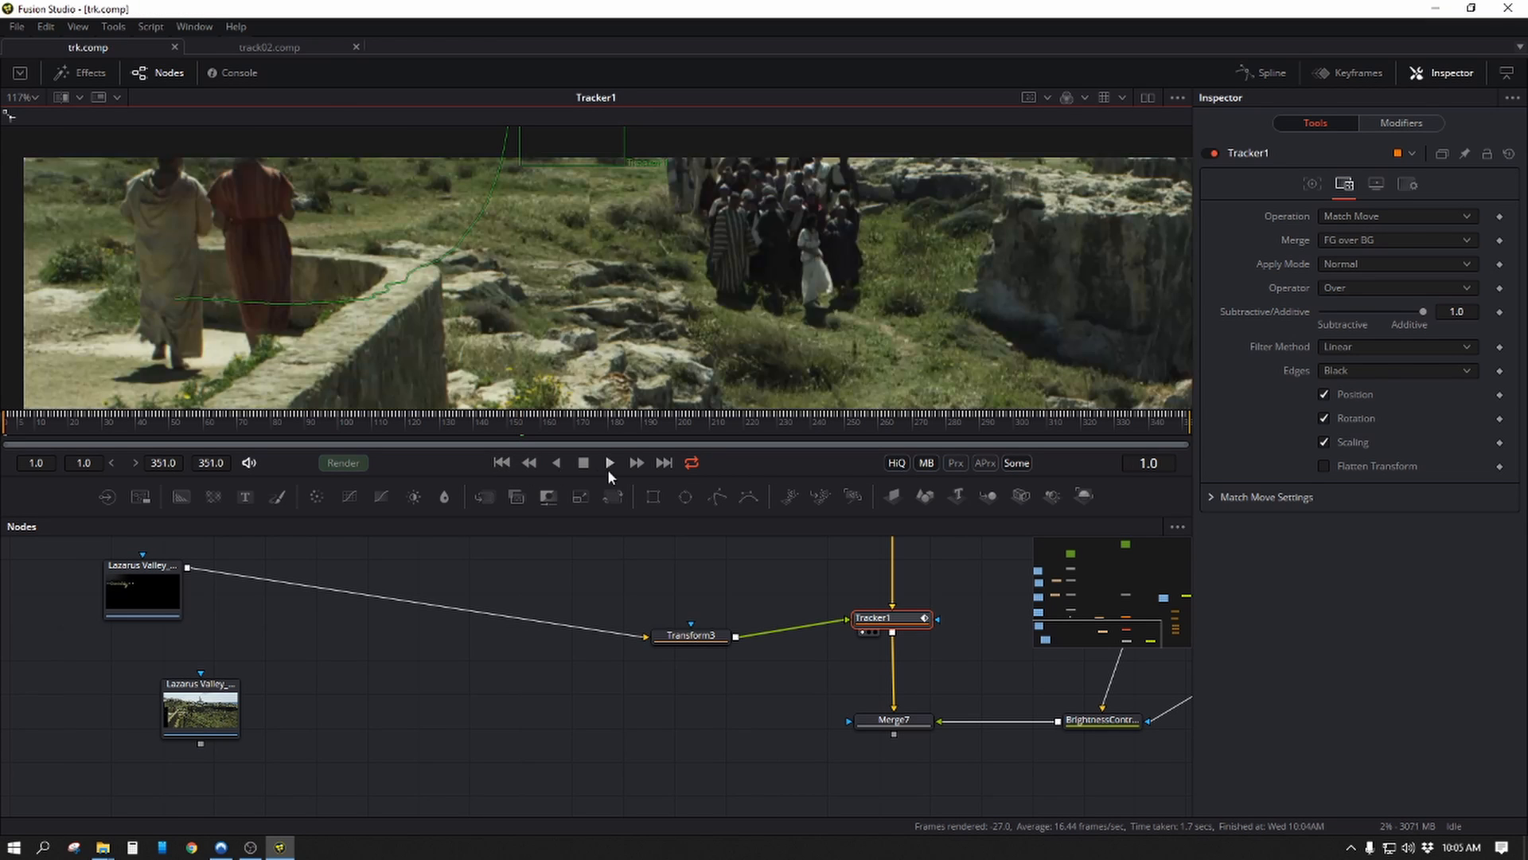
pyautogui.click(610, 463)
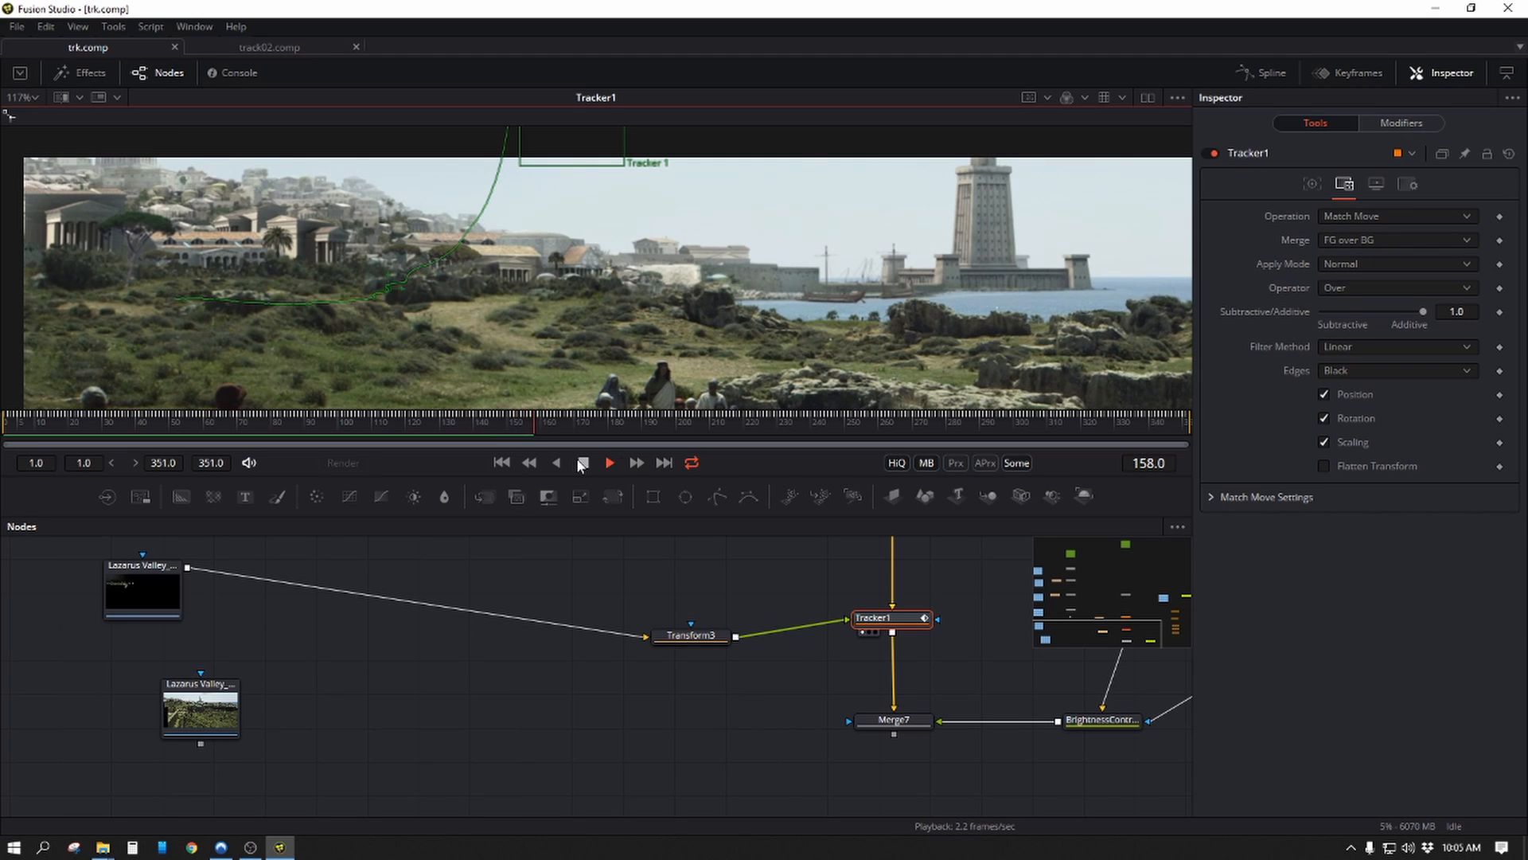
pyautogui.click(582, 462)
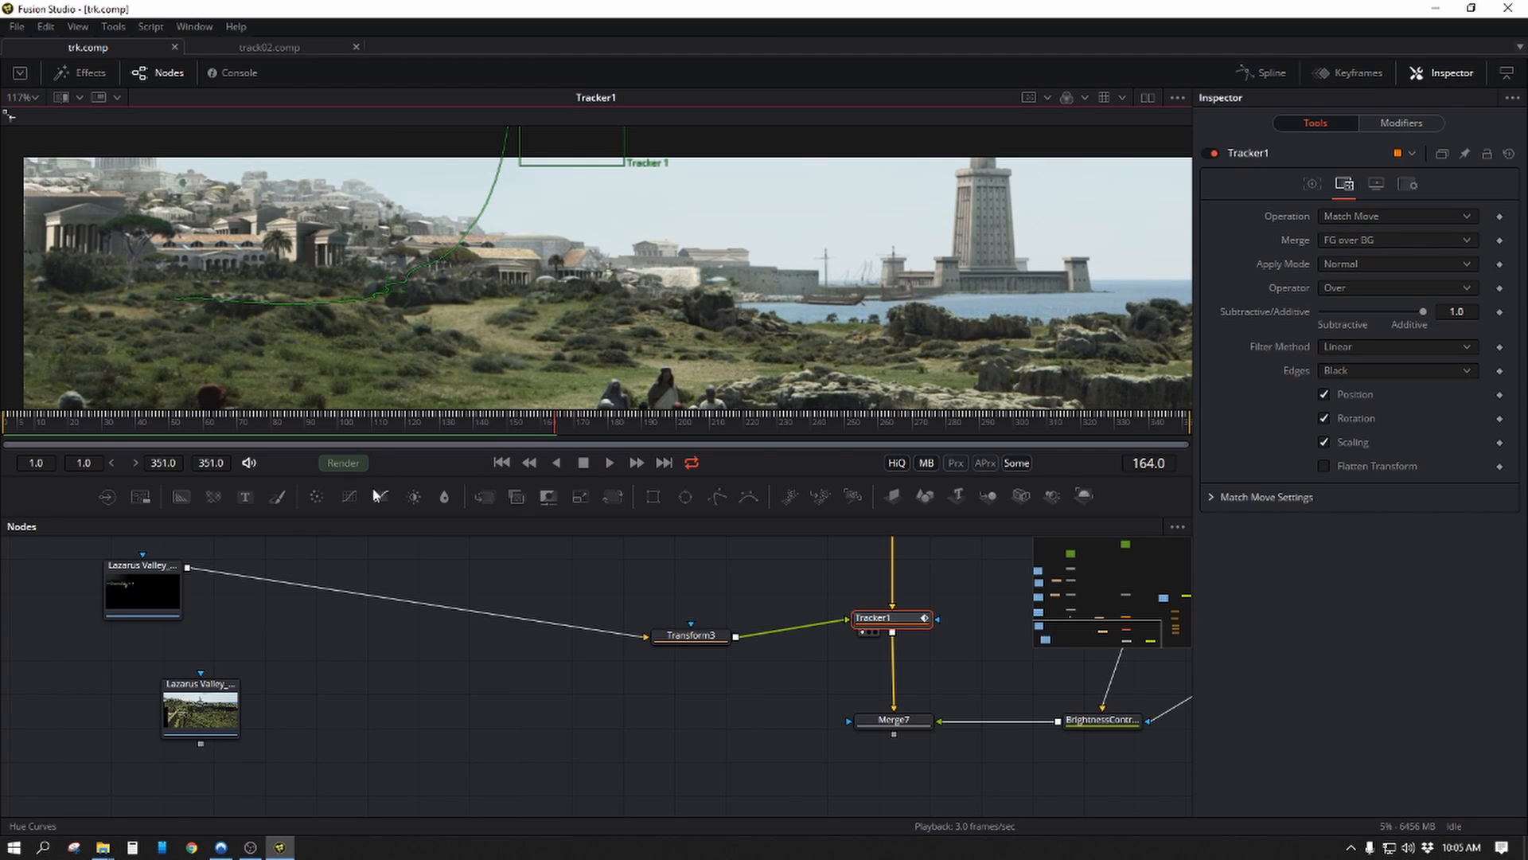
# Set the render end to frame 160 and play back the shortened range from the first frame.
pyautogui.doubleClick(177, 462)
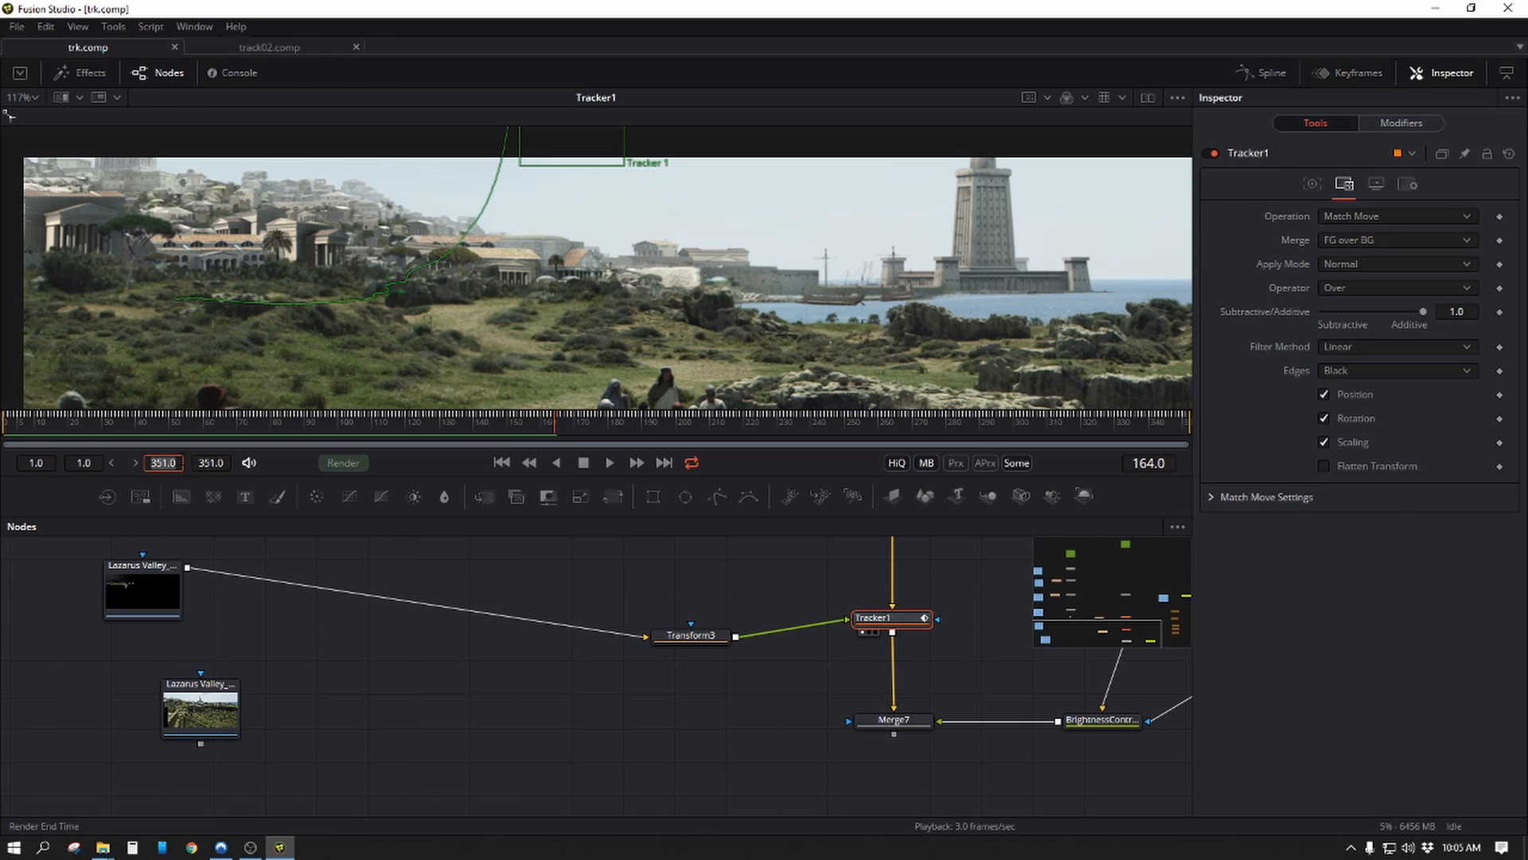
pyautogui.write('160')
pyautogui.press('Return')
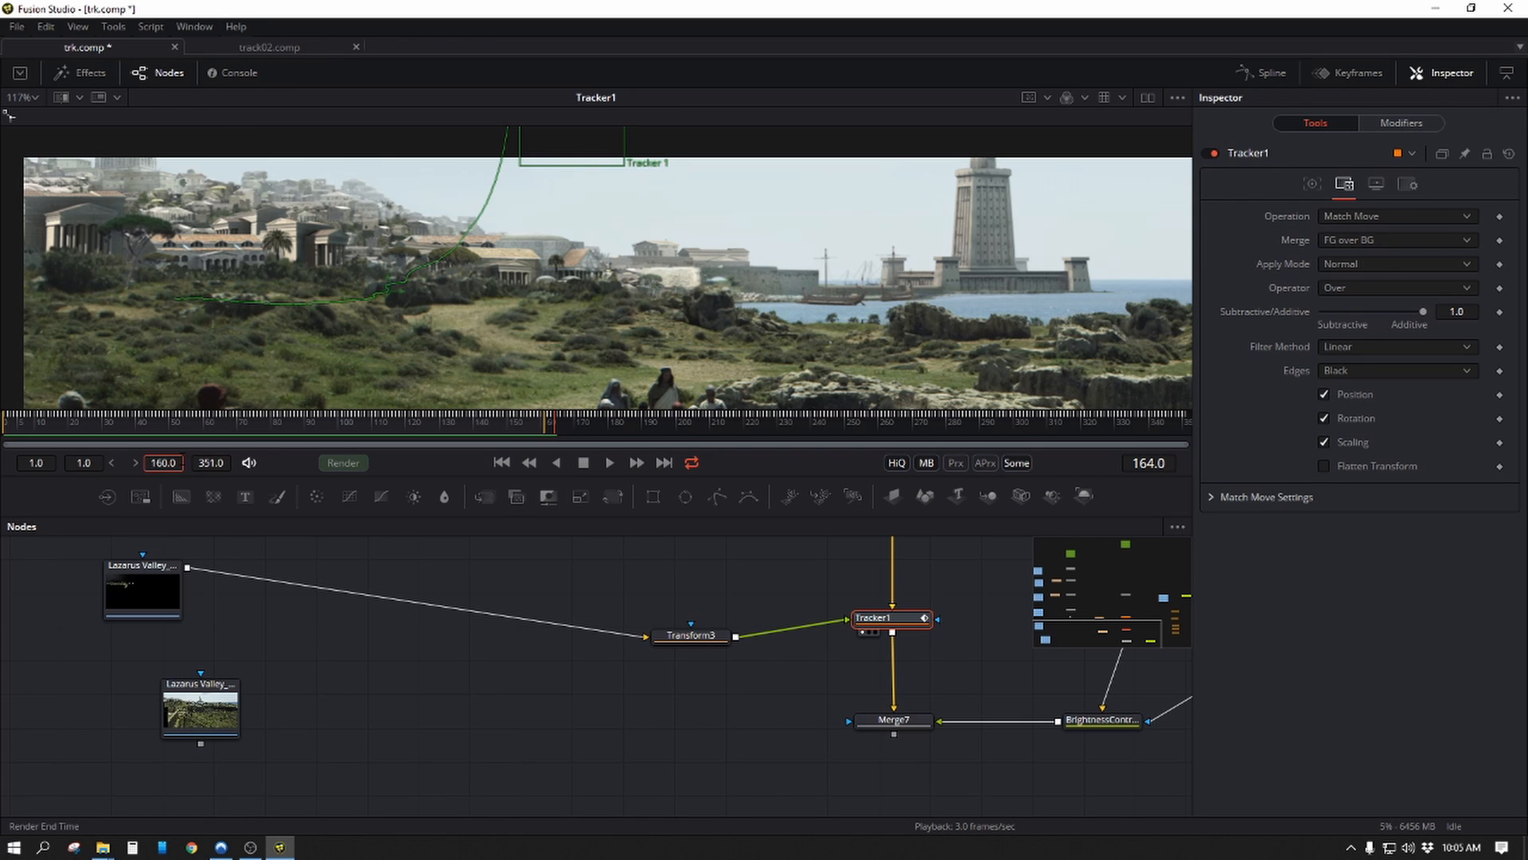
pyautogui.scroll(-2, 557, 317)
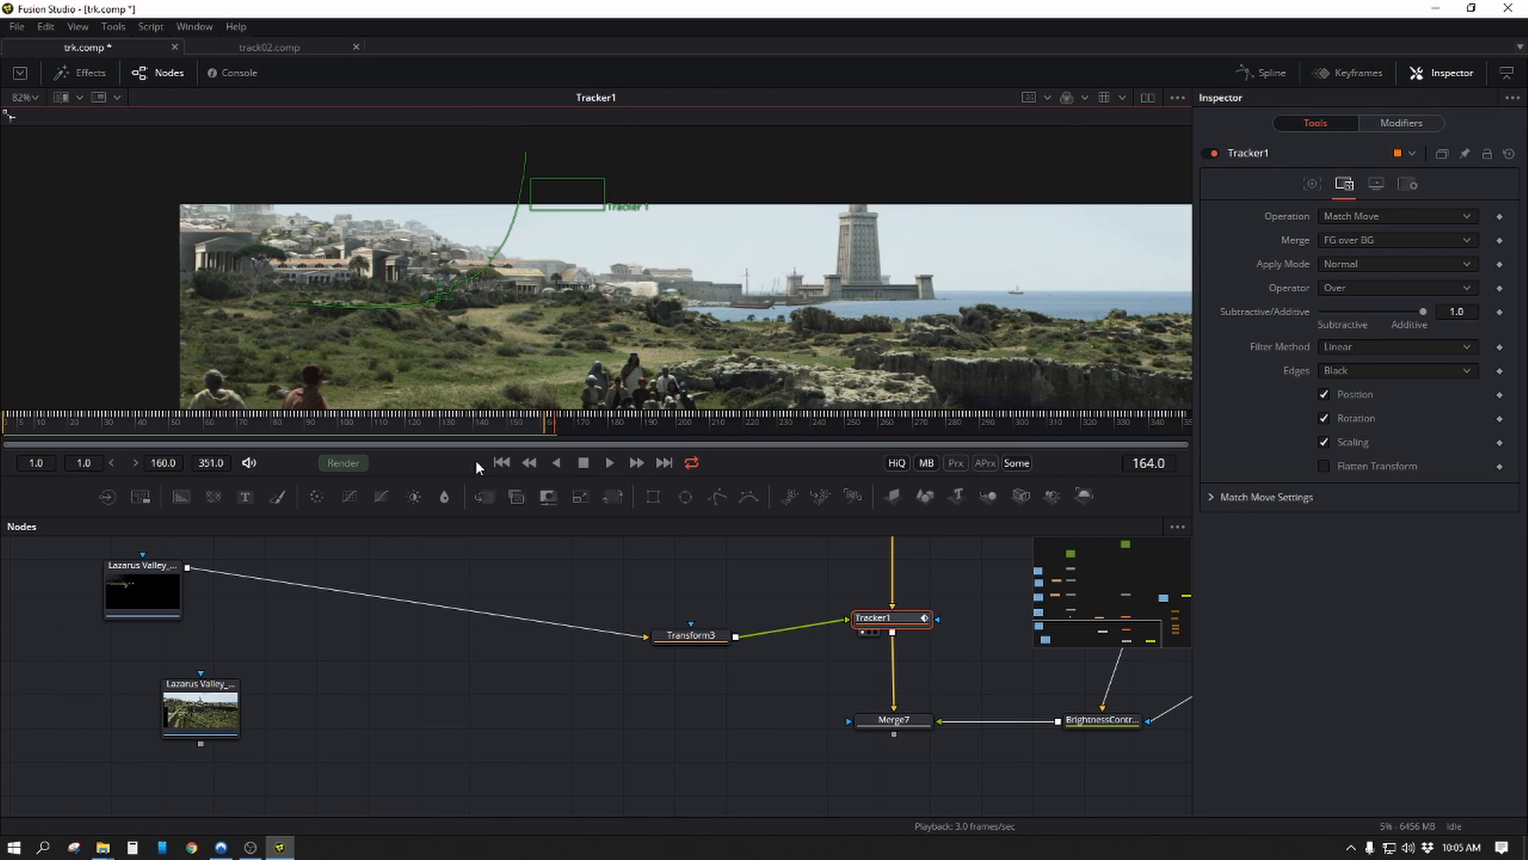
pyautogui.click(501, 464)
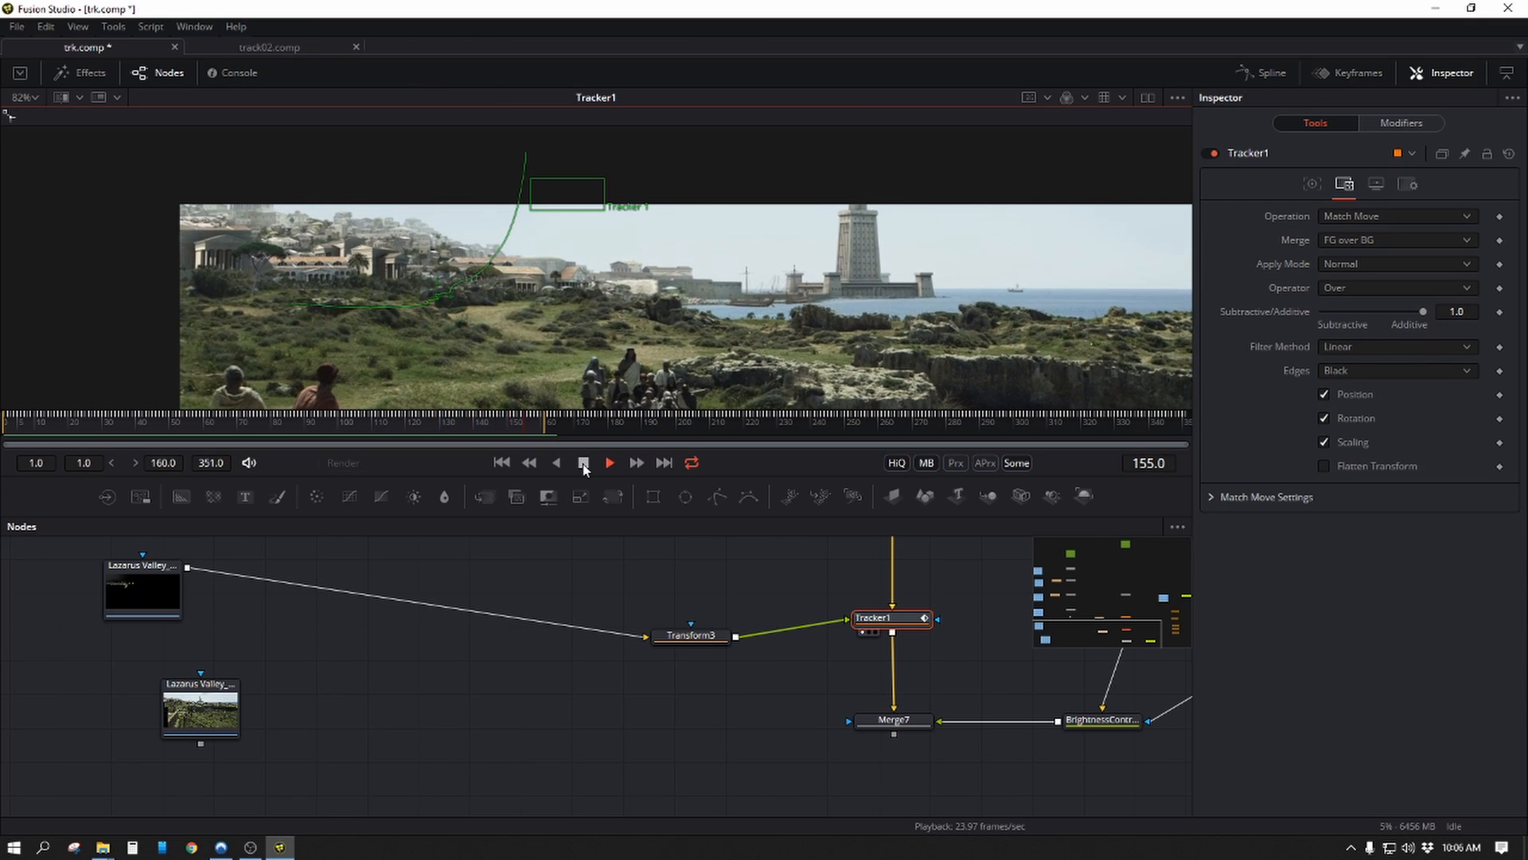
pyautogui.click(585, 463)
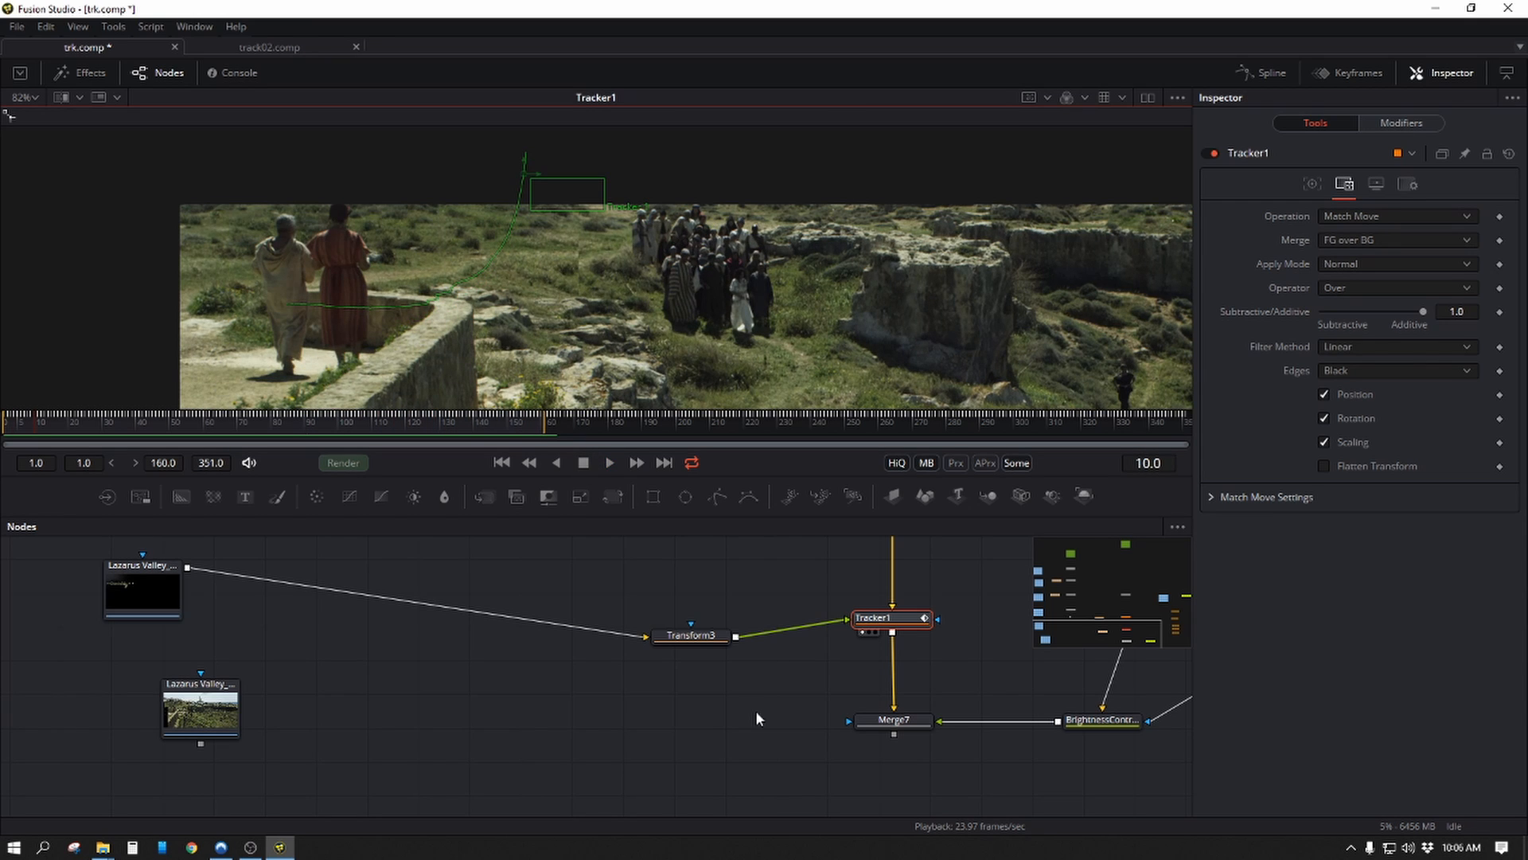
pyautogui.moveTo(757, 719); pyautogui.dragTo(422, 637)
pyautogui.hotkey('shift', 'space')
pyautogui.write('TRAC')
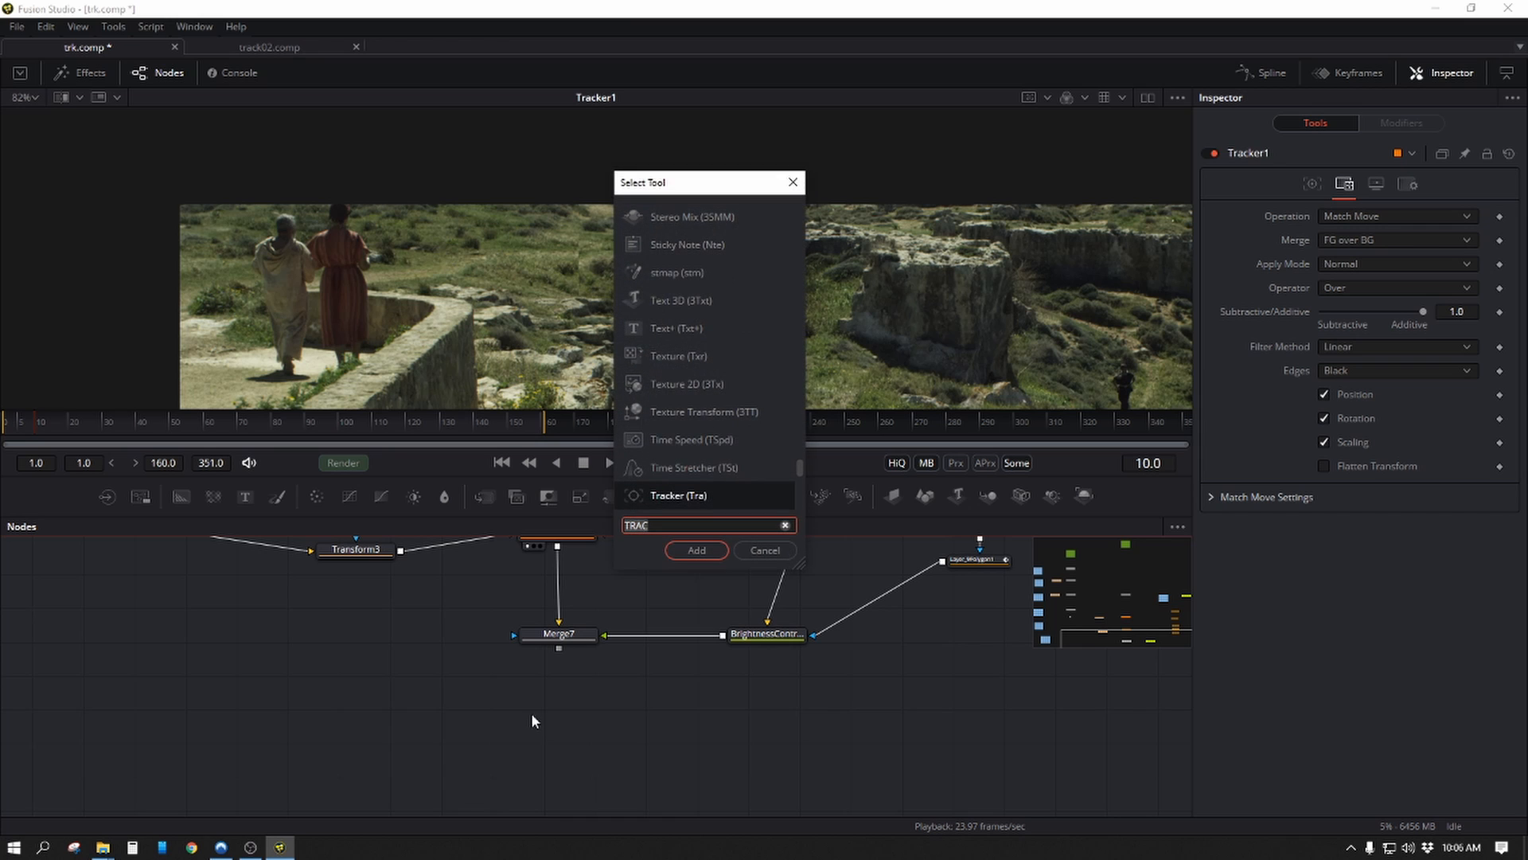
pyautogui.click(771, 551)
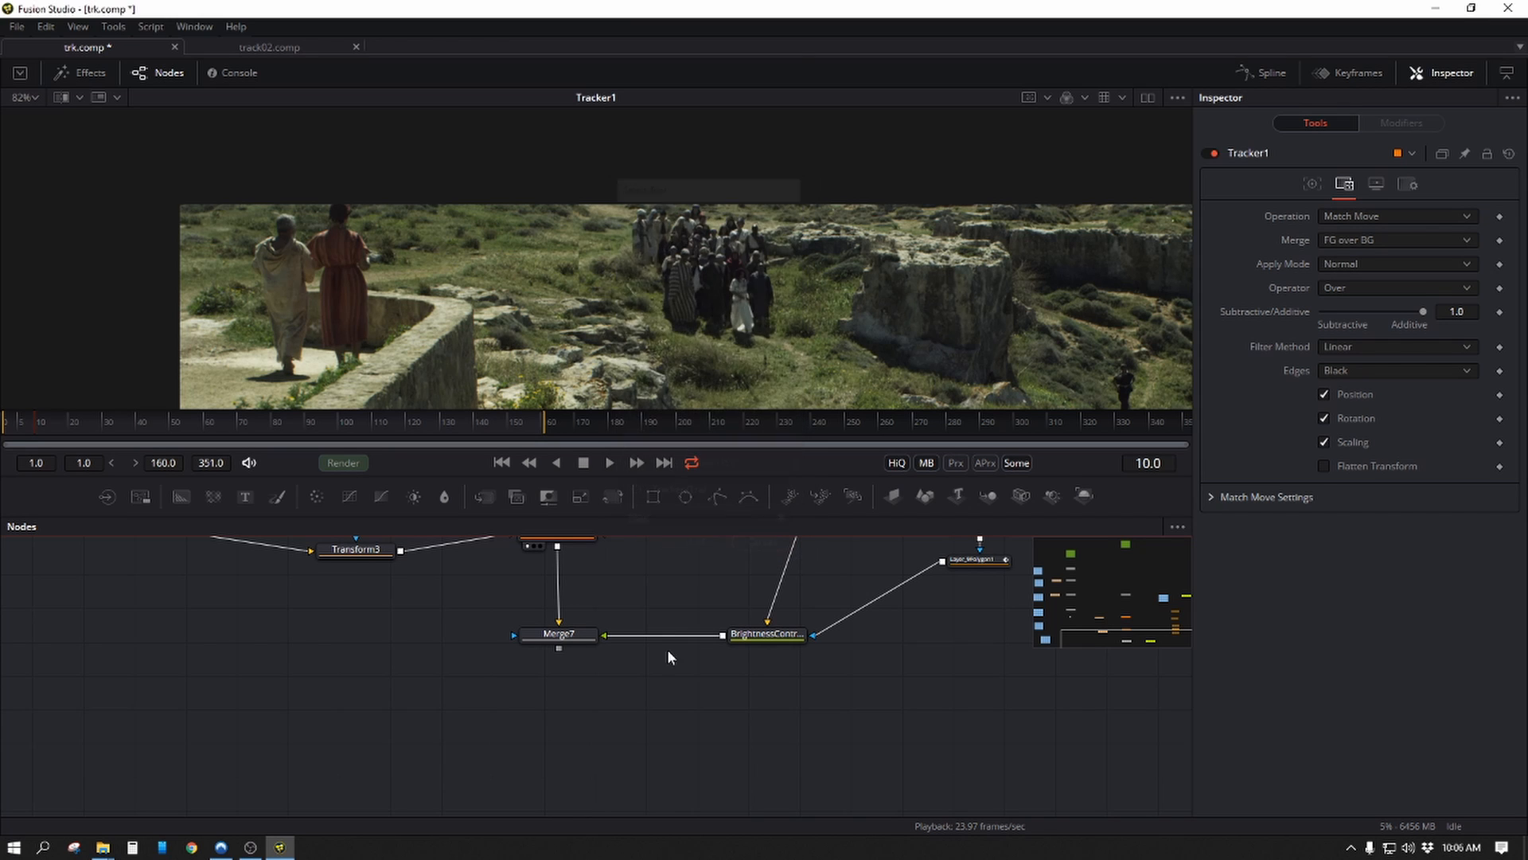
# Add a Saver that overwrites Lazarus Valley_Wide.0022_elements.psd and connect Merge7's output to it.
pyautogui.click(585, 715)
pyautogui.press('s')
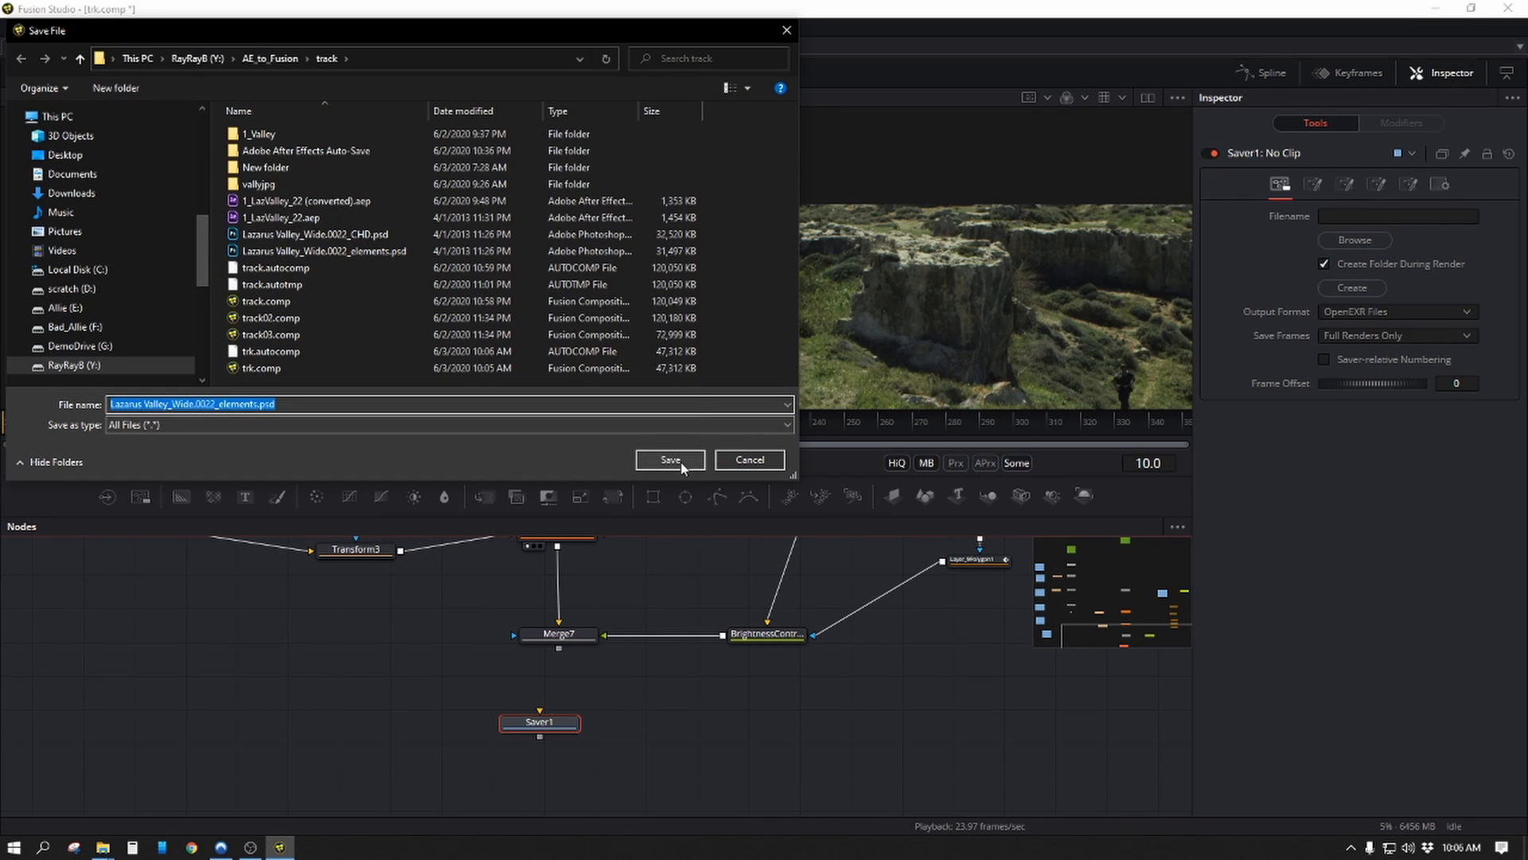
pyautogui.click(672, 462)
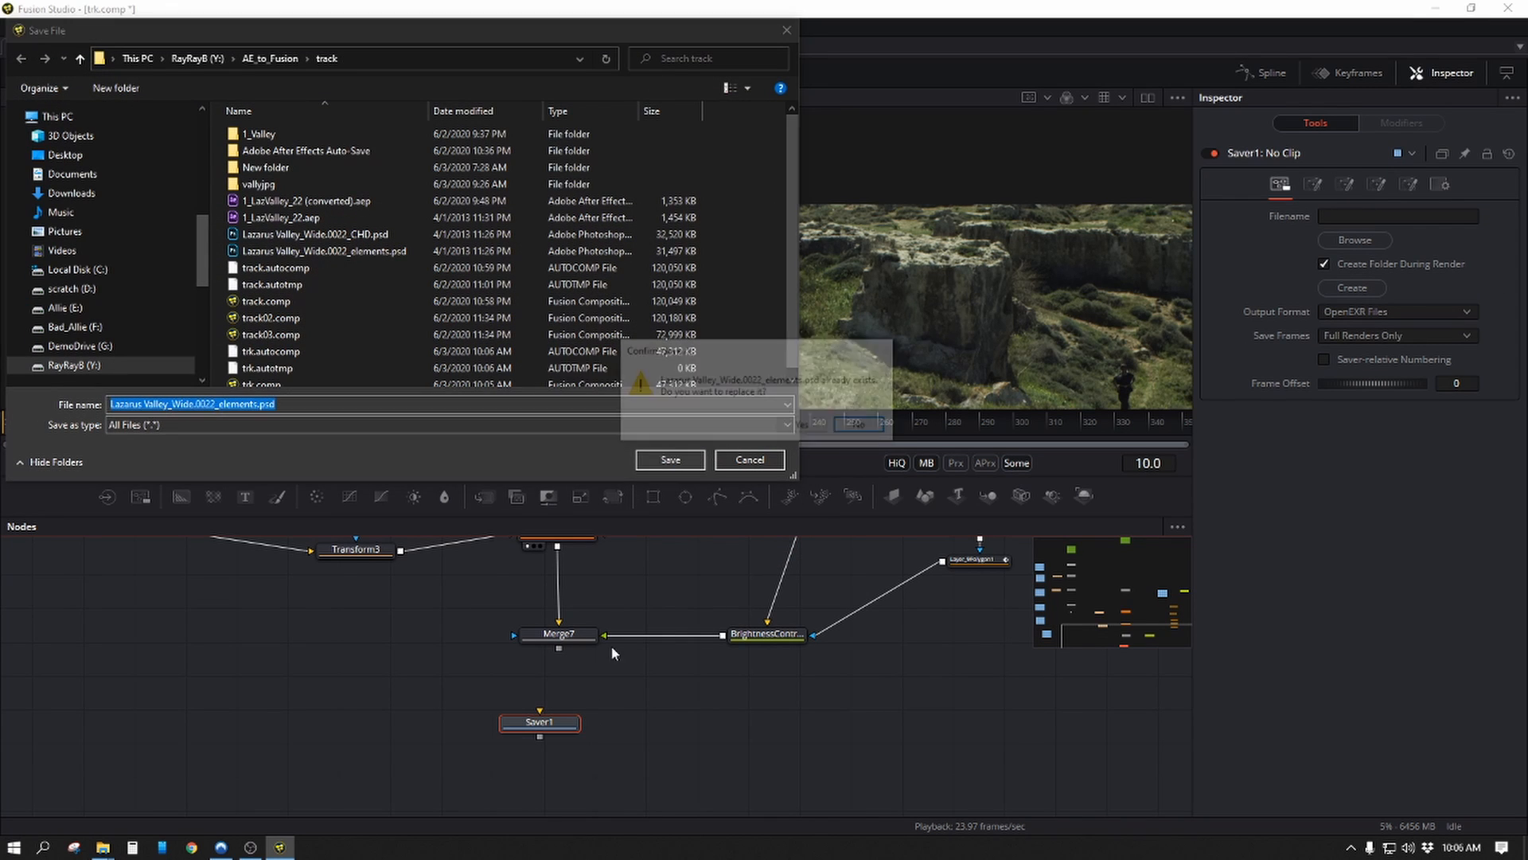
pyautogui.click(804, 427)
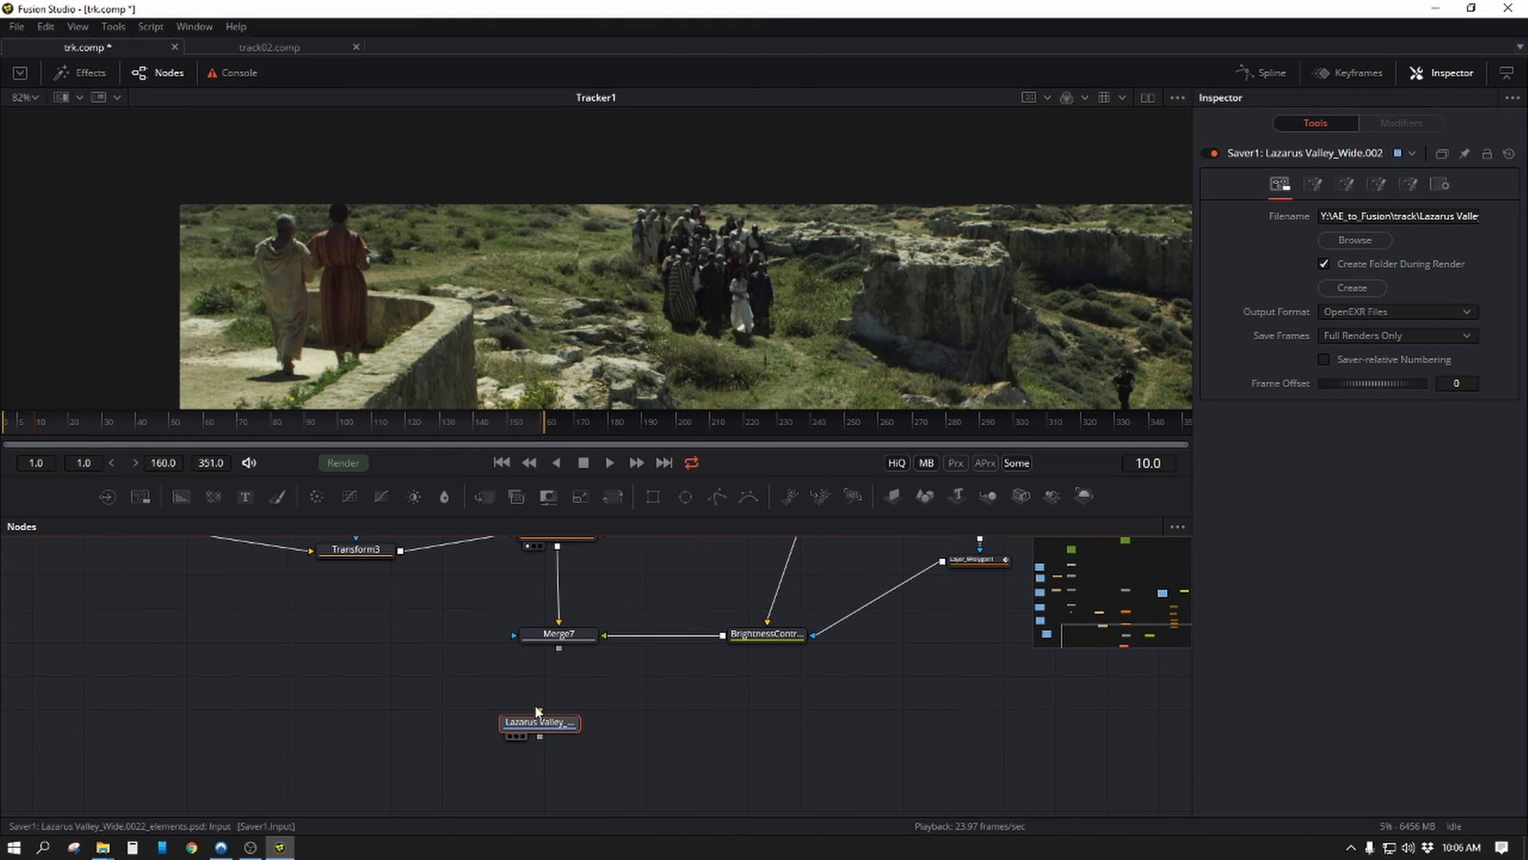
pyautogui.moveTo(538, 711); pyautogui.dragTo(555, 654)
pyautogui.moveTo(544, 723); pyautogui.dragTo(573, 721)
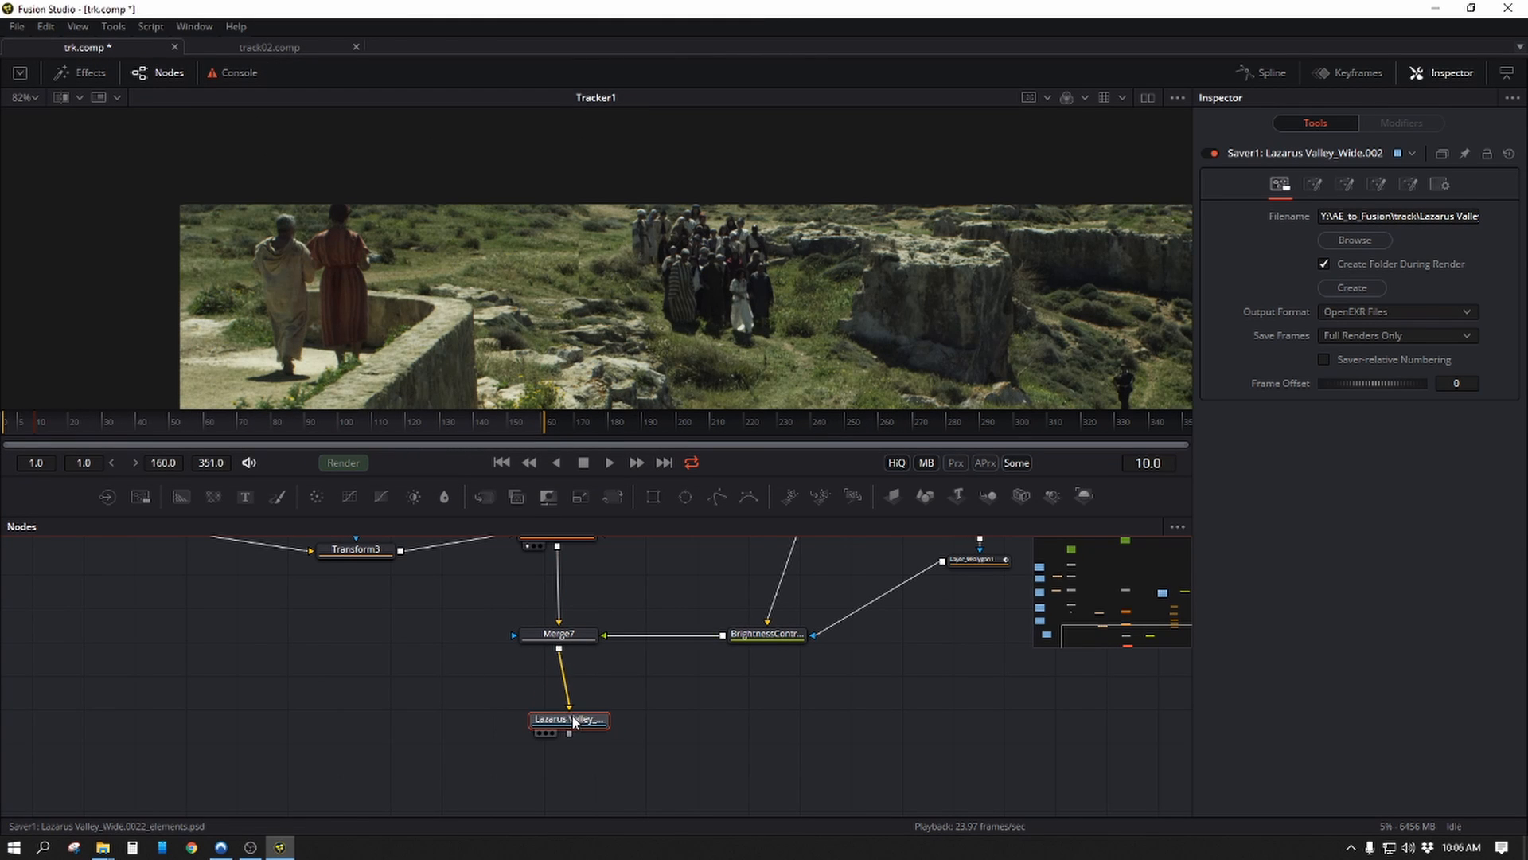
# Delete the Saver connected below Merge7.
pyautogui.scroll(-3, 704, 743)
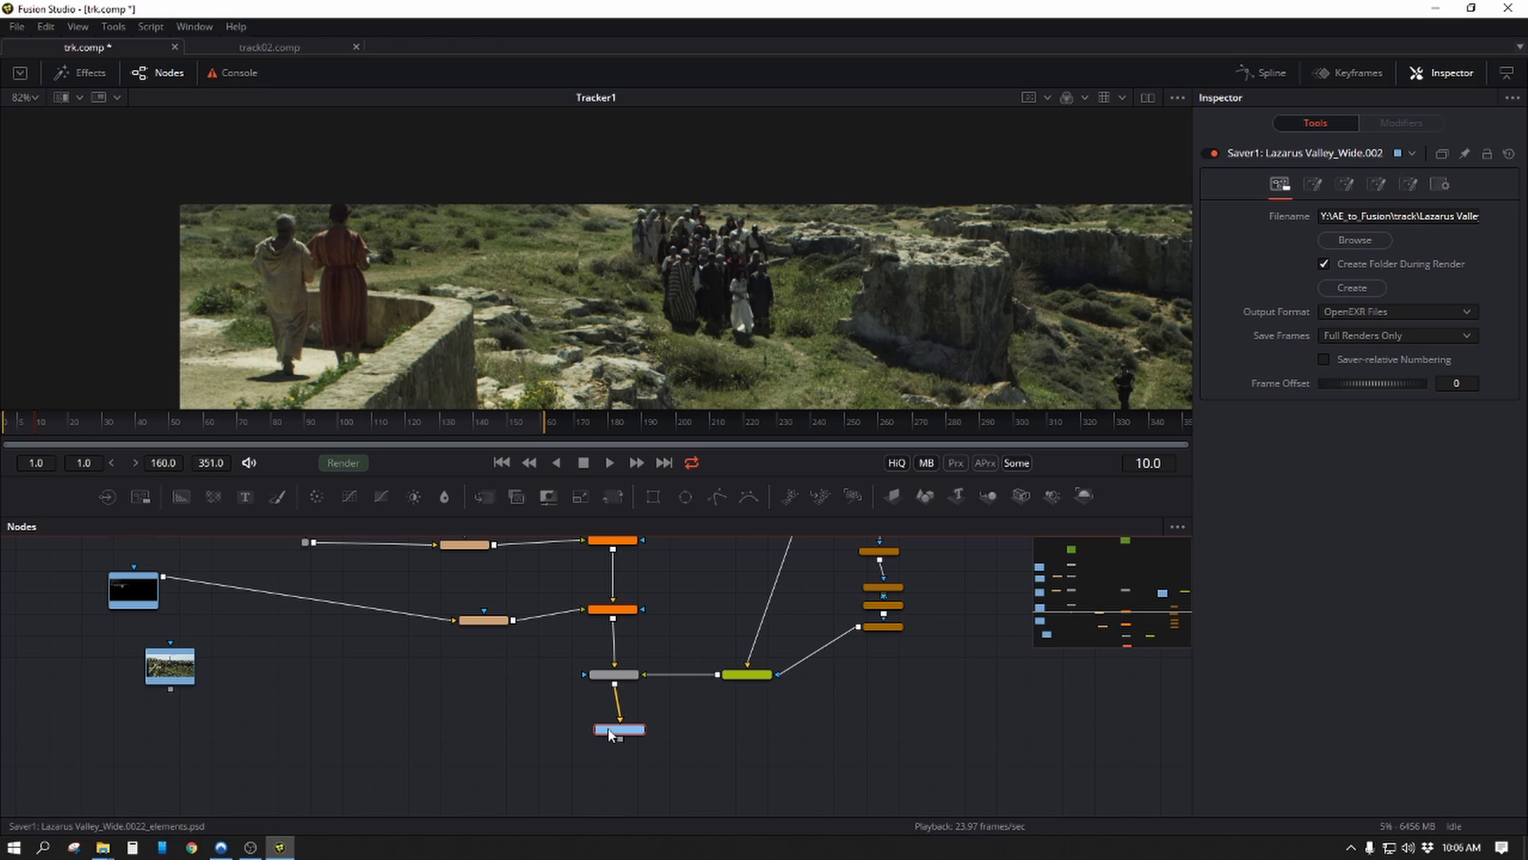
pyautogui.press('Delete')
pyautogui.scroll(-2, 700, 724)
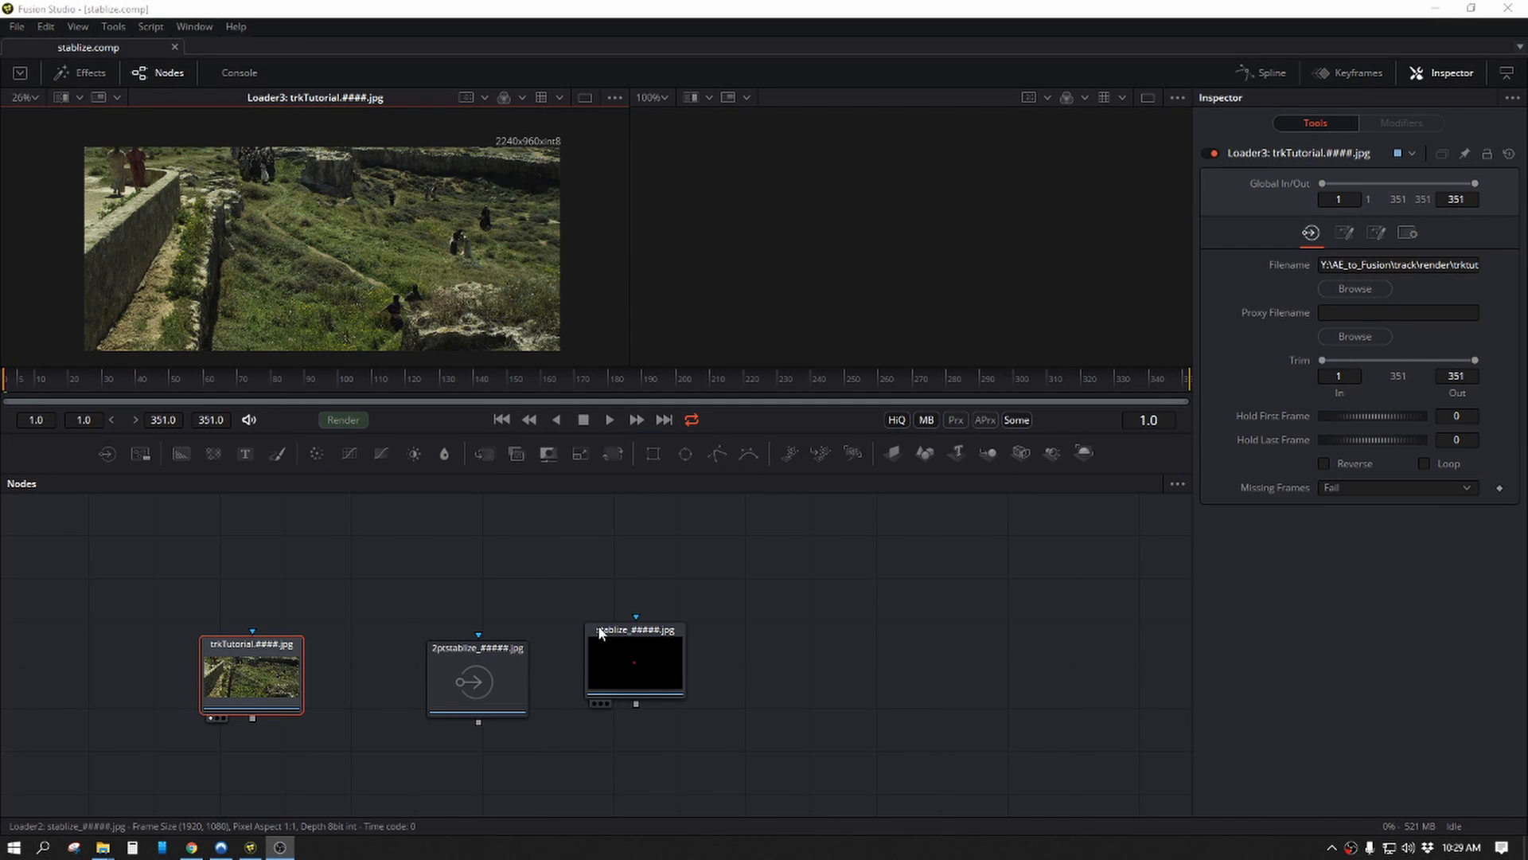
# Switch to a single enlarged viewer and play back the trkTutorial footage from the first frame to examine the shot.
pyautogui.click(582, 98)
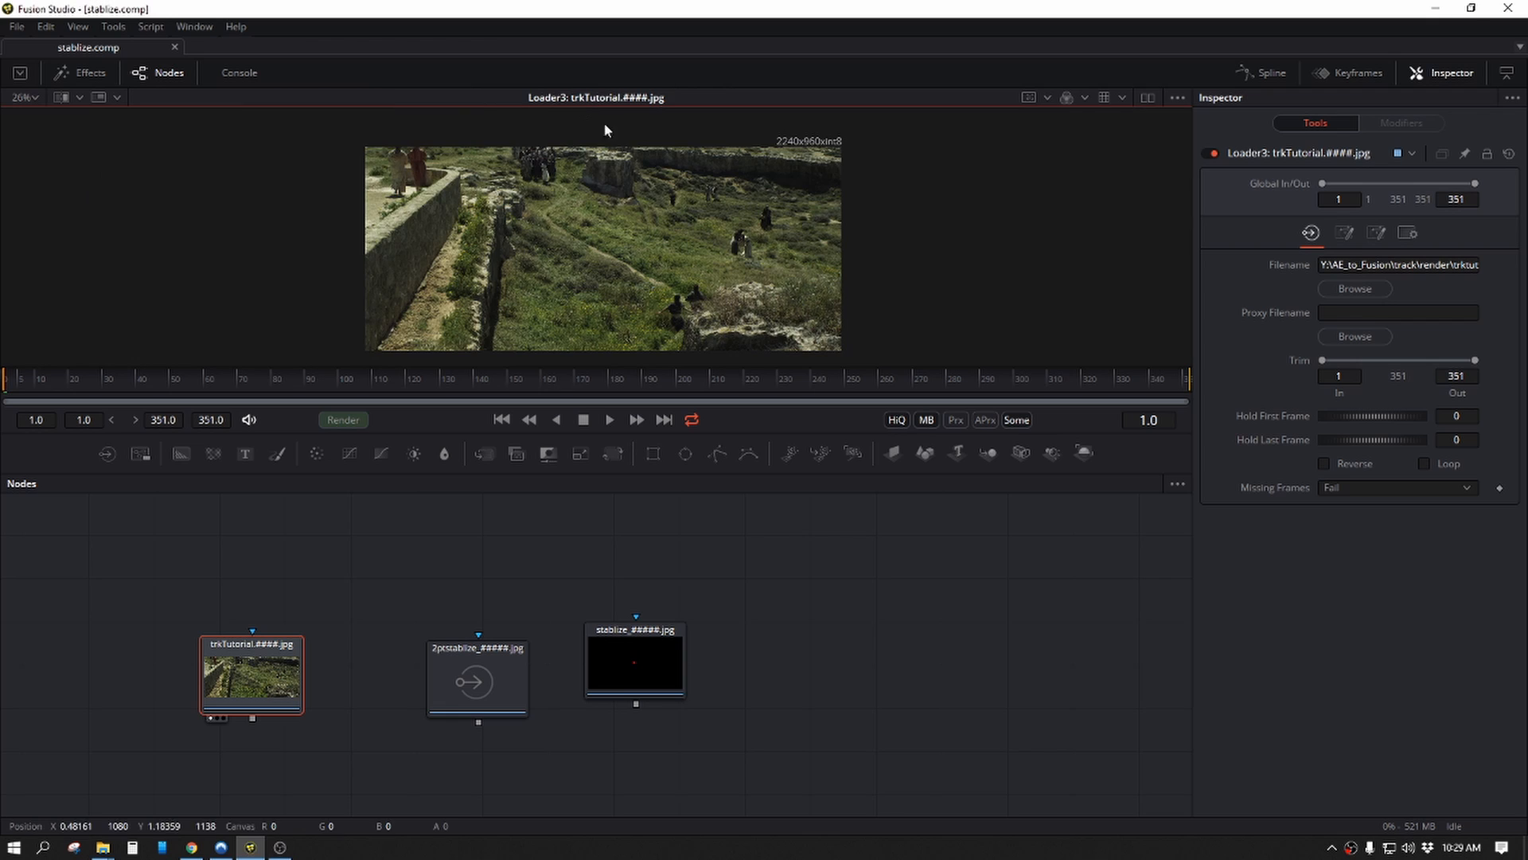
pyautogui.moveTo(671, 432); pyautogui.dragTo(671, 555)
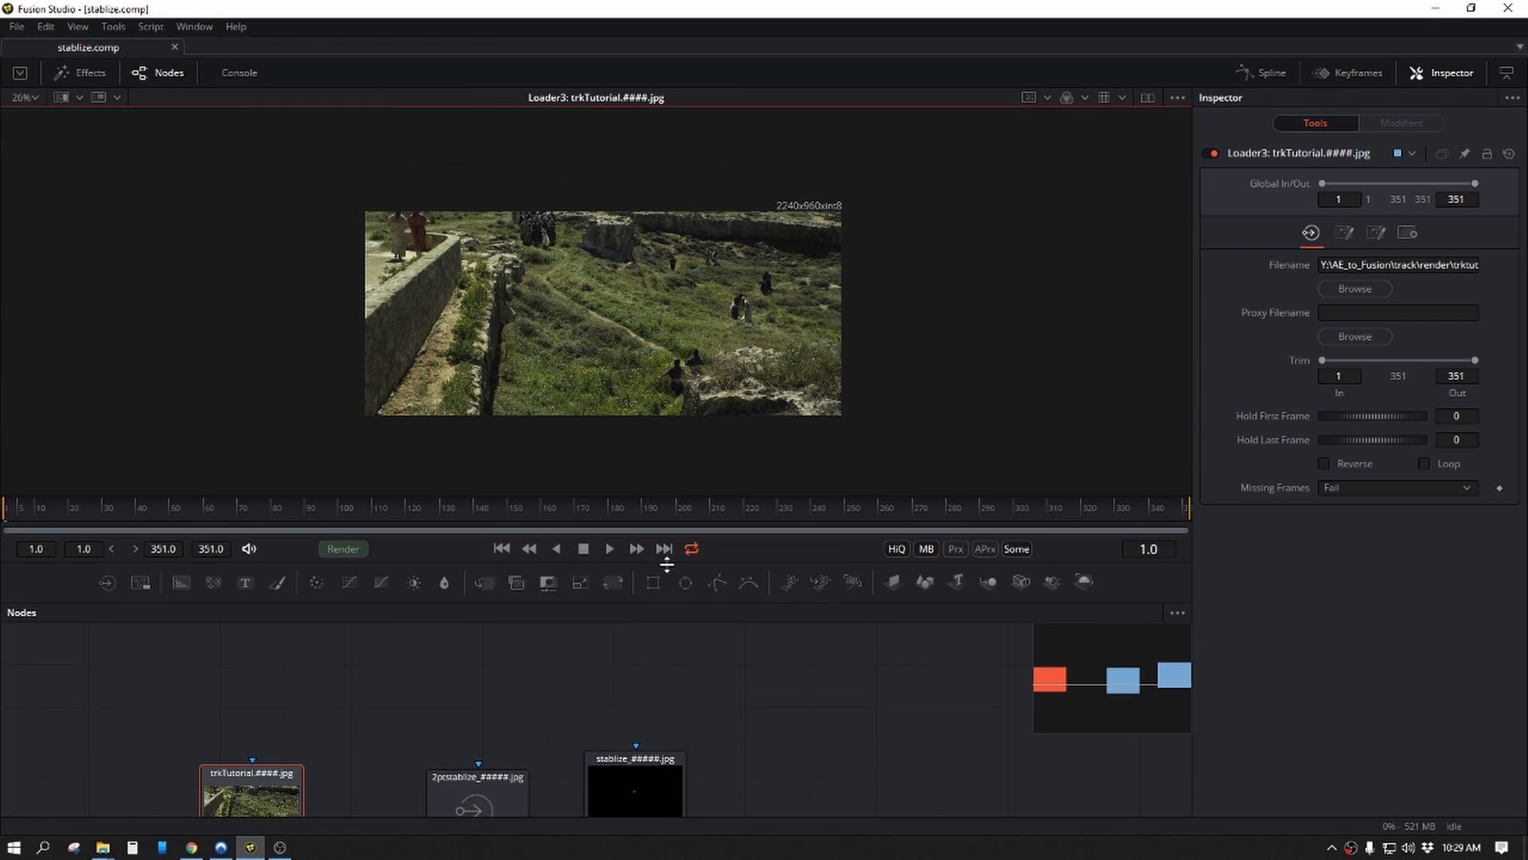
pyautogui.scroll(4, 742, 323)
pyautogui.scroll(-1, 769, 320)
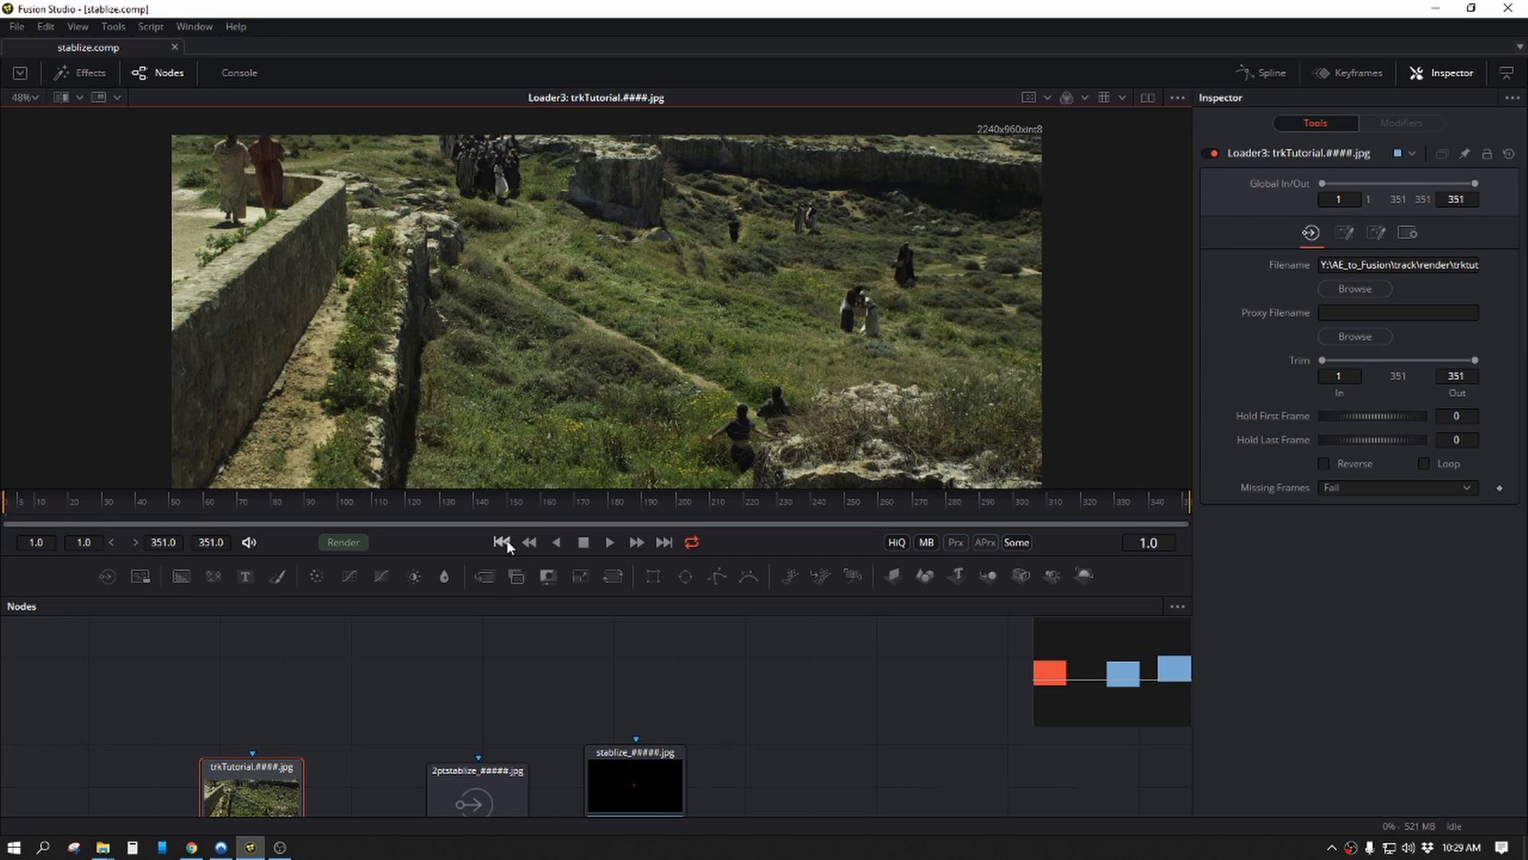
pyautogui.click(611, 543)
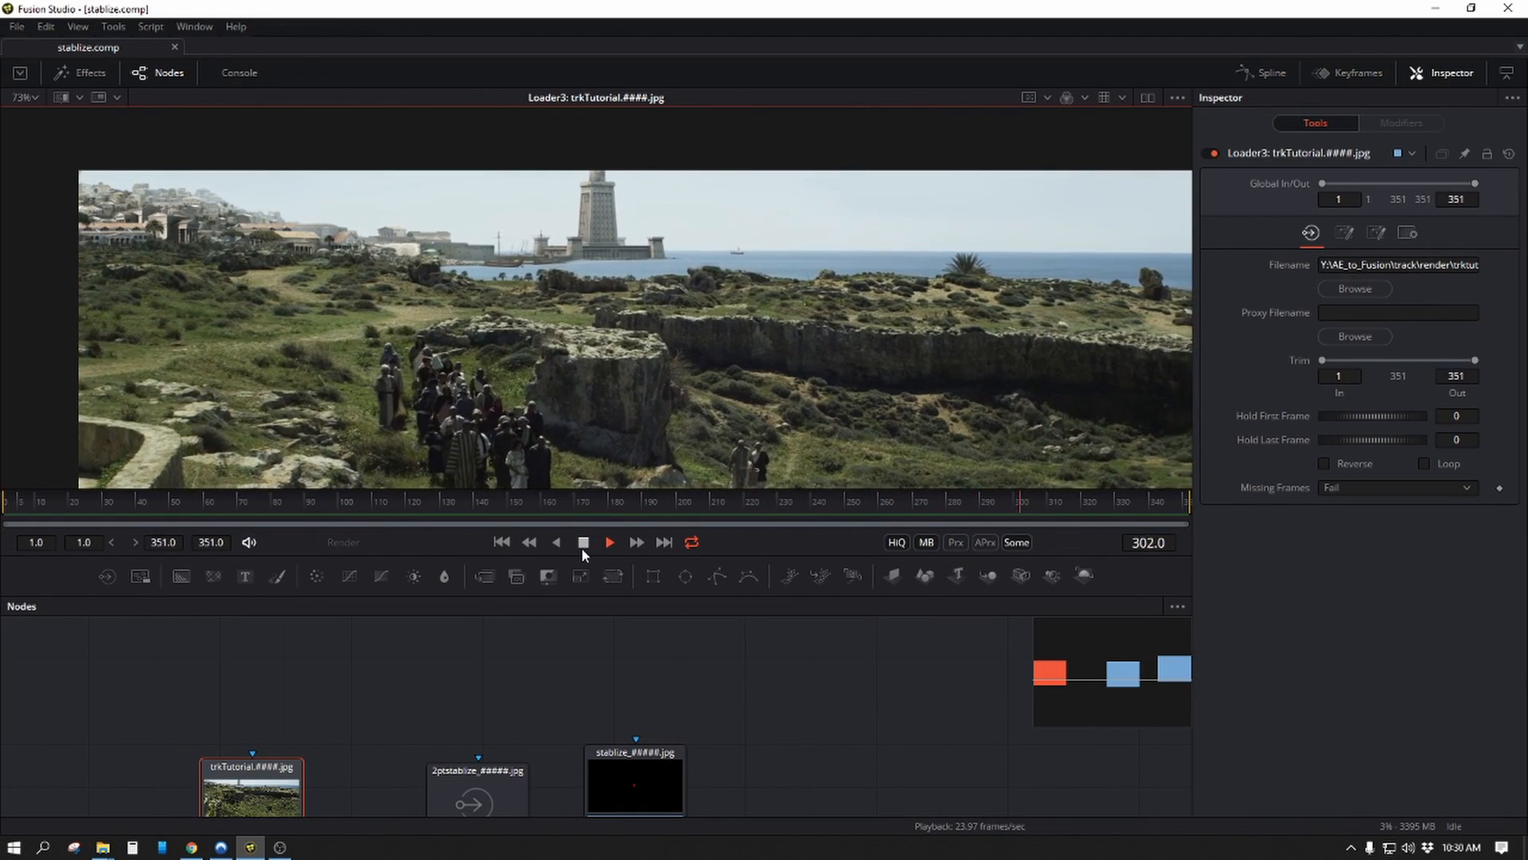
pyautogui.click(582, 545)
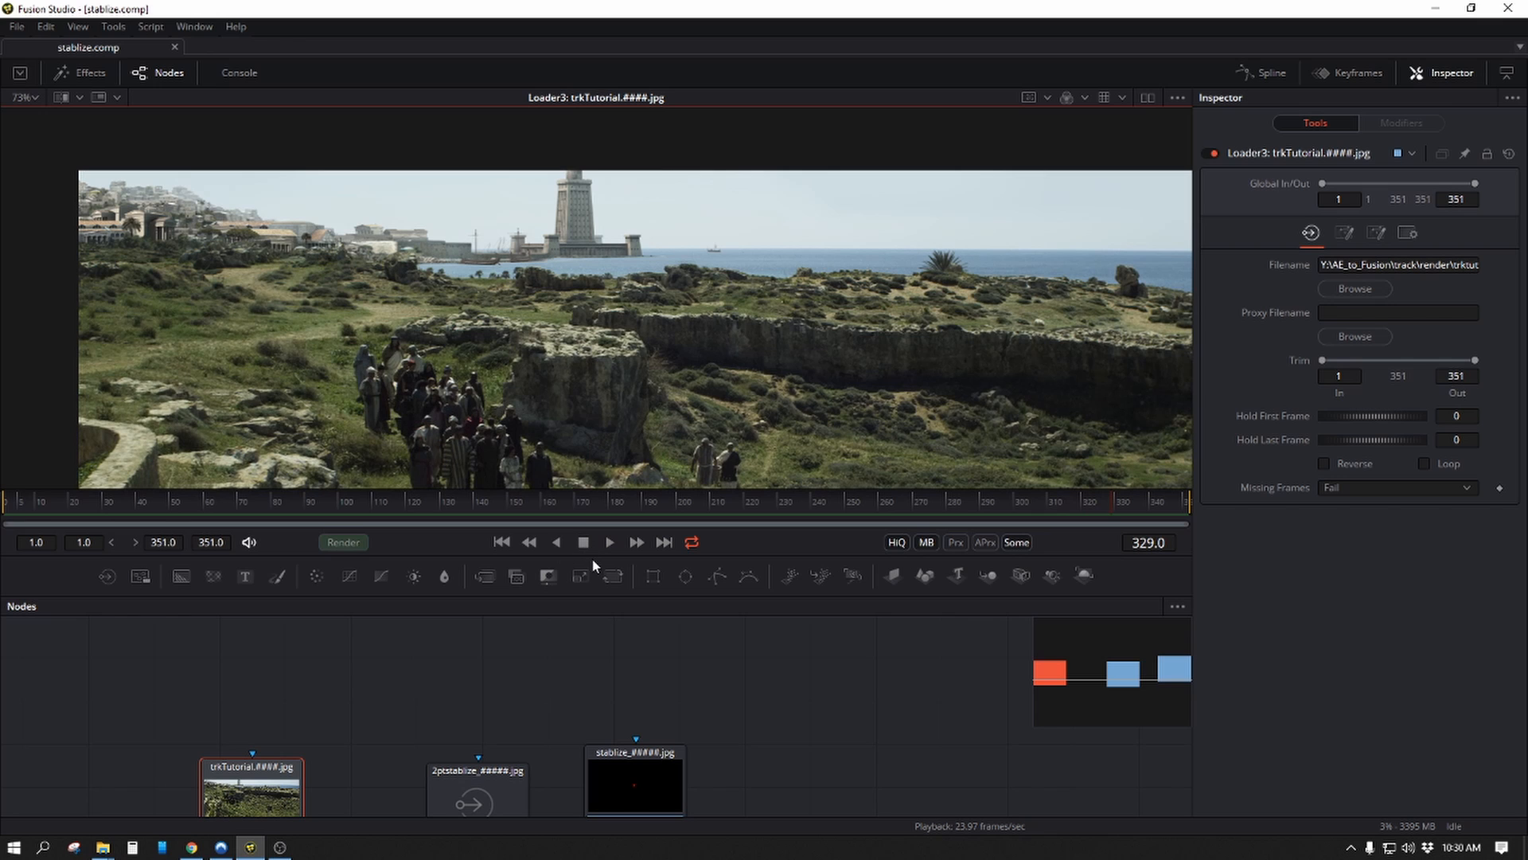
# Display the stablize_#####.jpg loader in the viewer and set the comp's global end time to frame 150.
pyautogui.moveTo(594, 558); pyautogui.dragTo(570, 331)
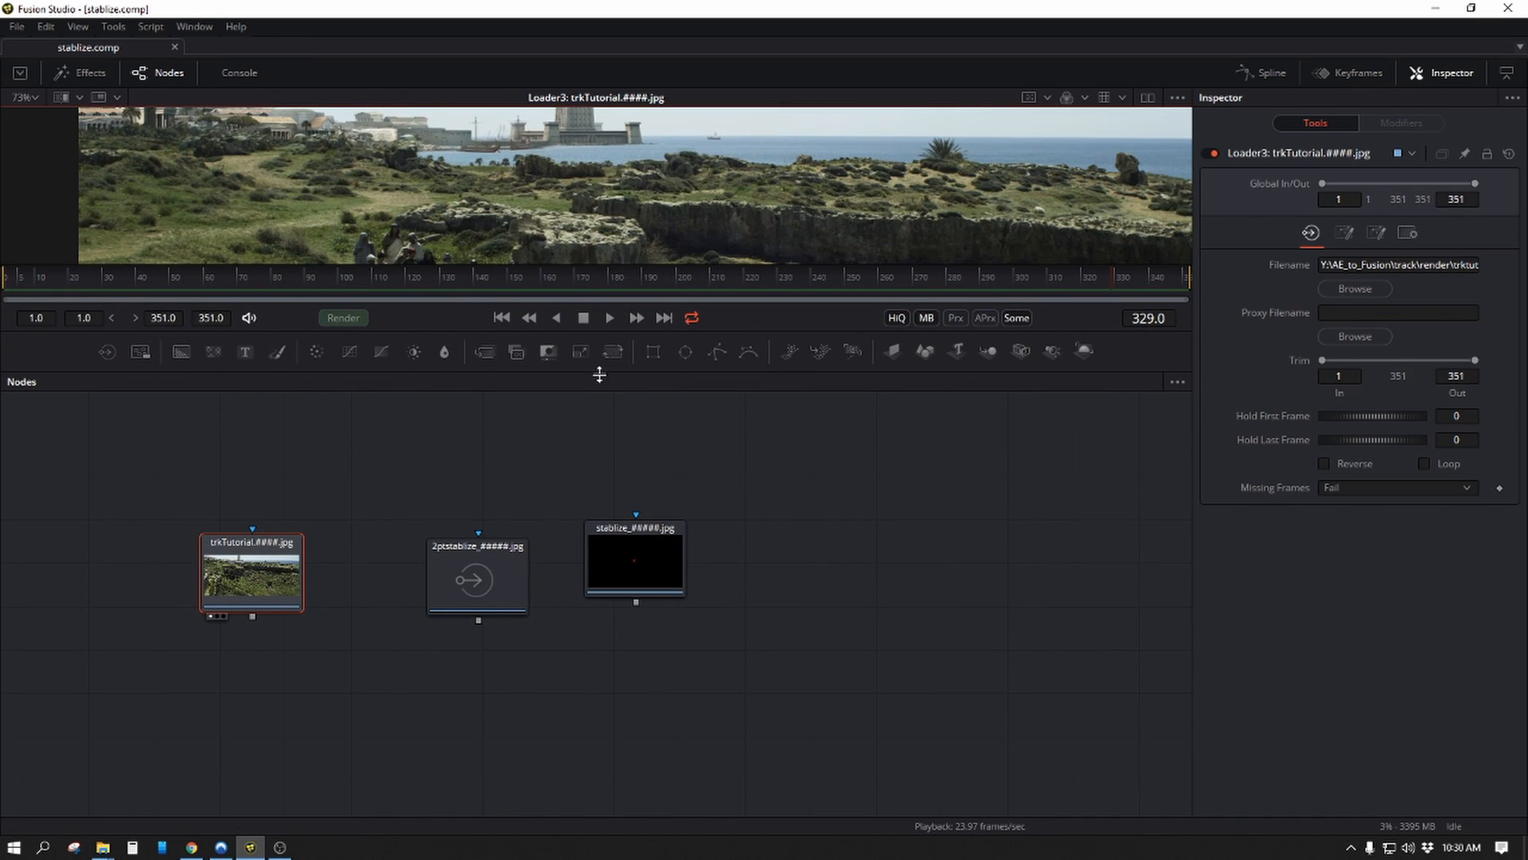
pyautogui.moveTo(651, 331); pyautogui.dragTo(657, 497)
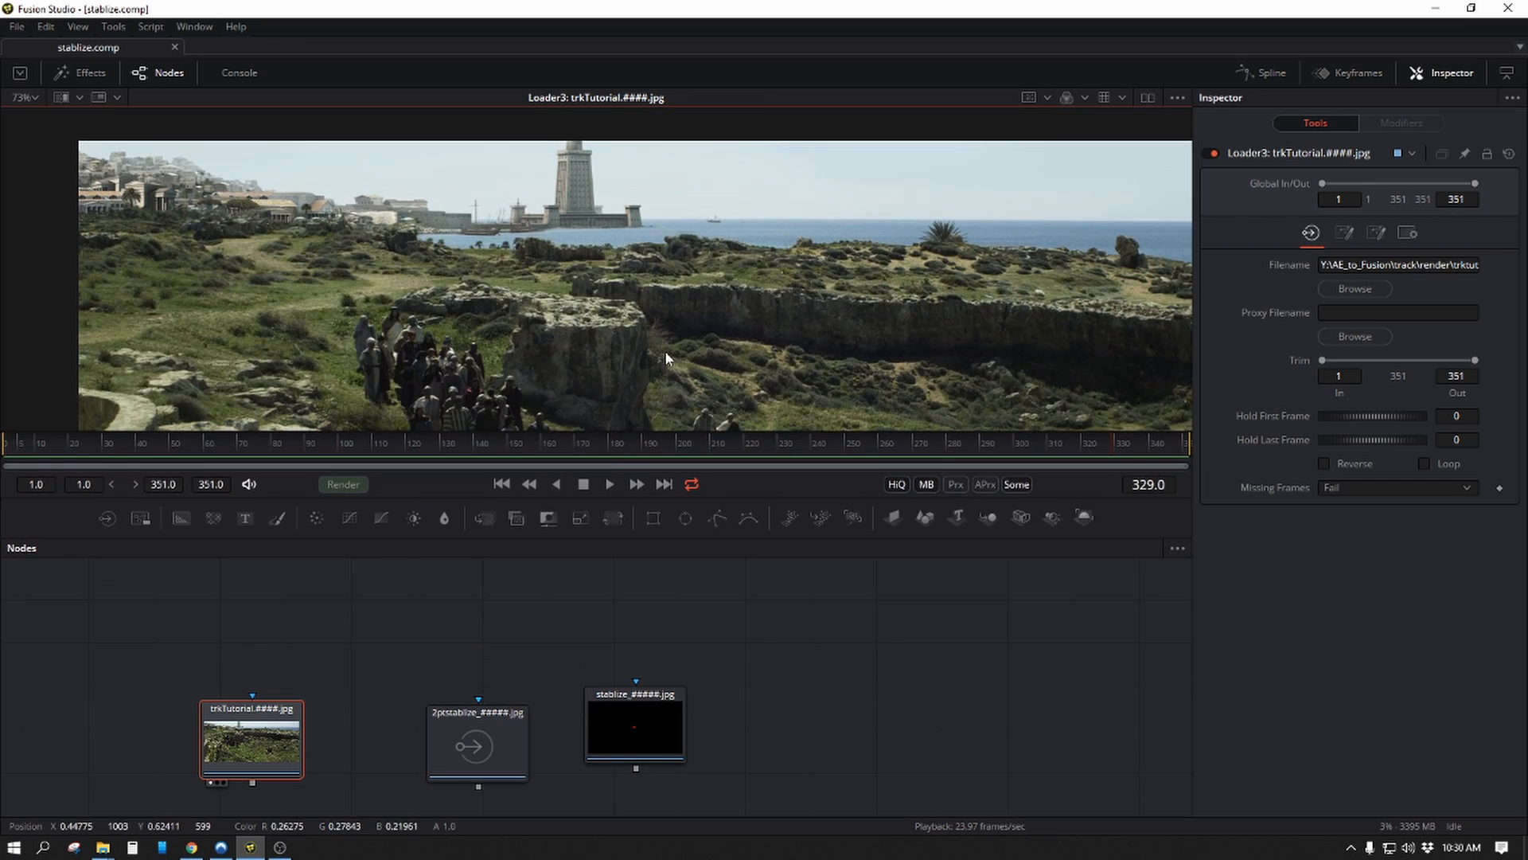
pyautogui.moveTo(482, 752); pyautogui.dragTo(492, 721)
pyautogui.moveTo(642, 714); pyautogui.dragTo(602, 219)
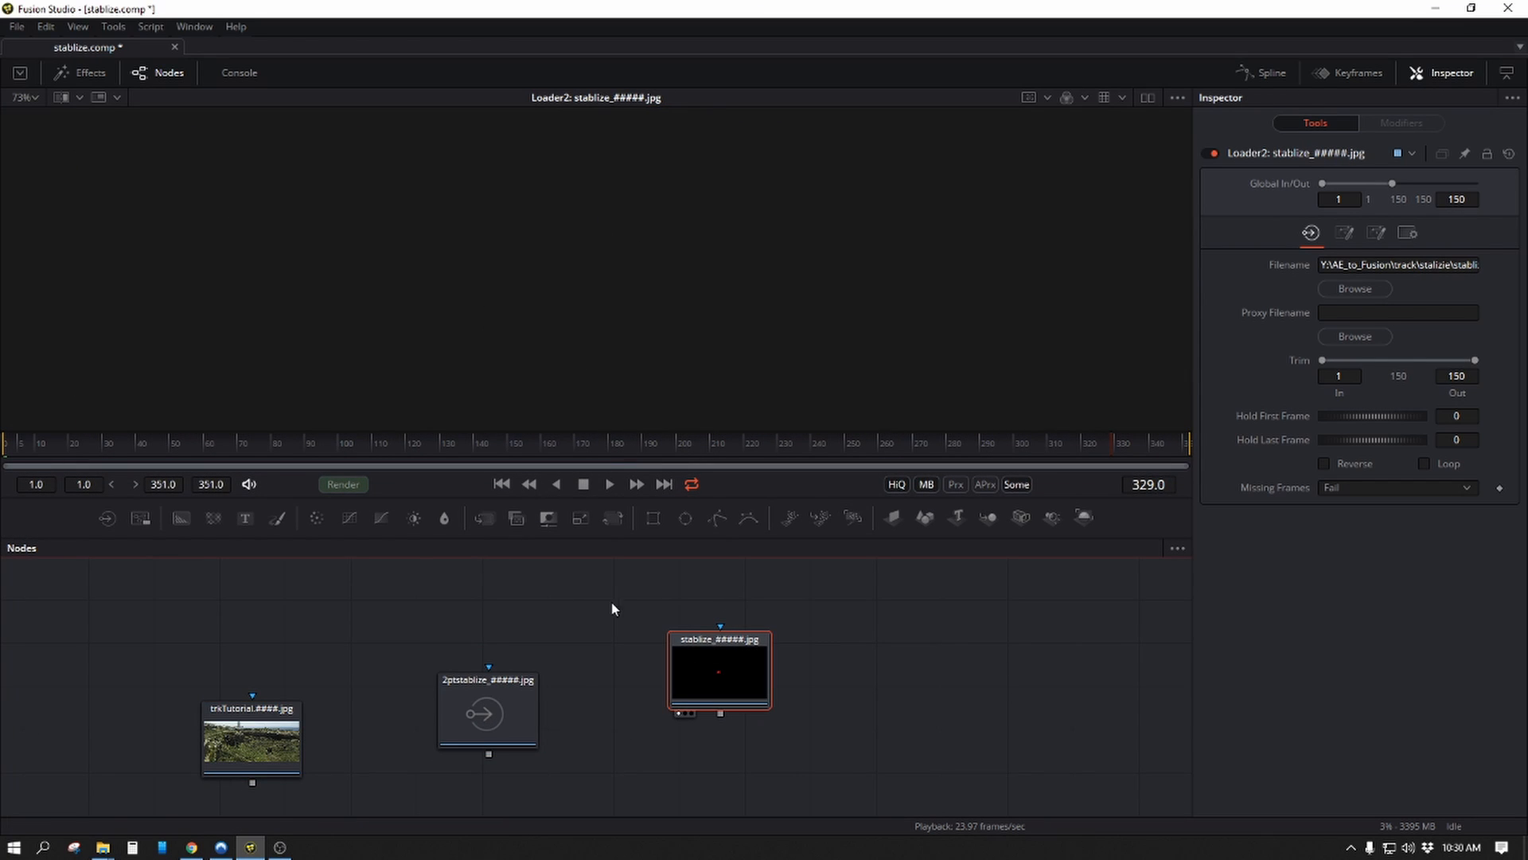
pyautogui.click(224, 485)
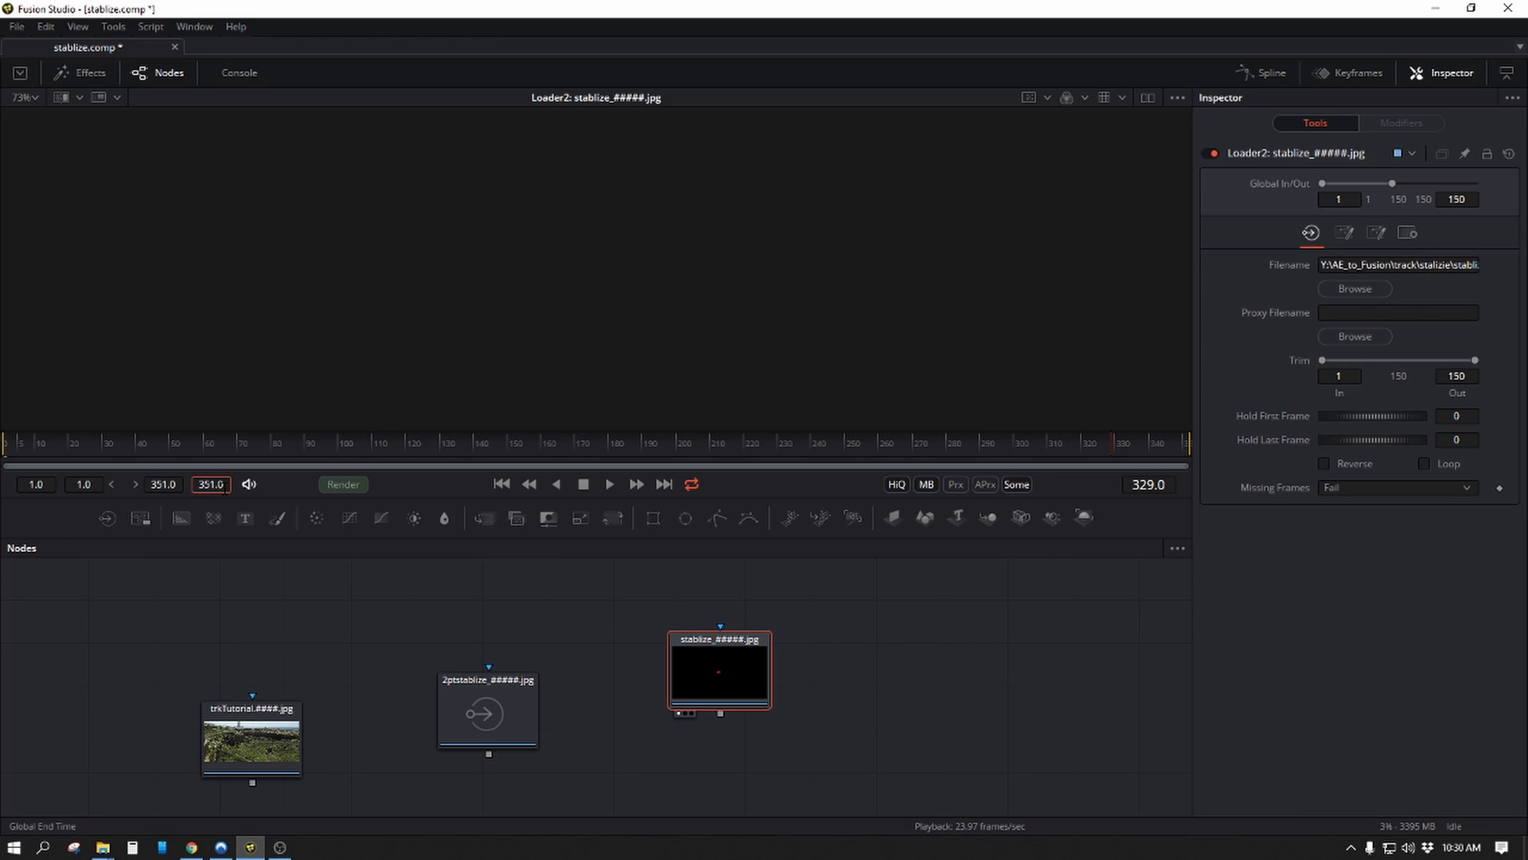
pyautogui.press('Return')
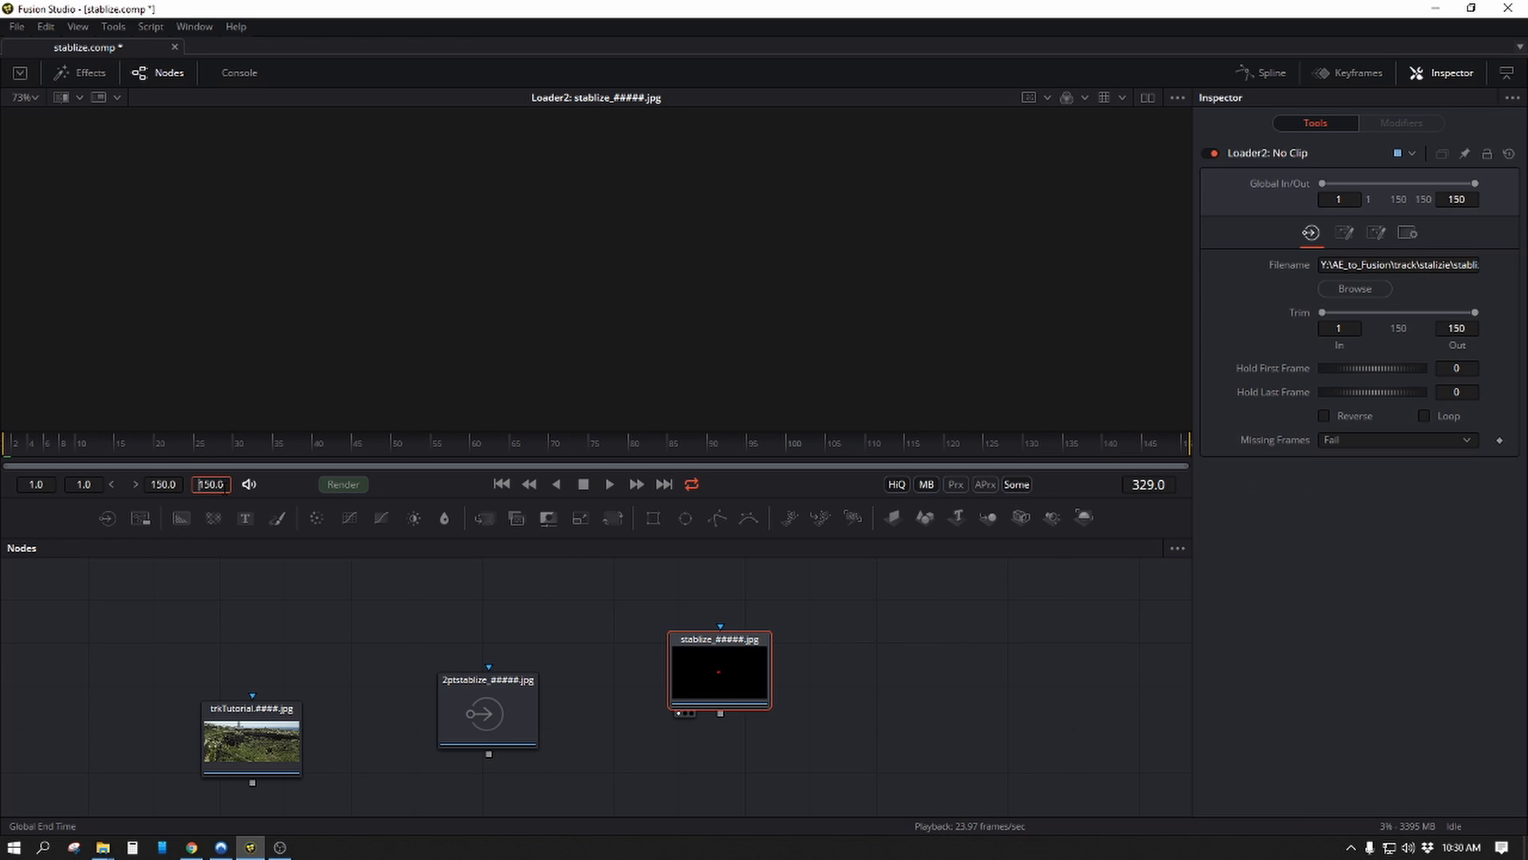
# Play back the stablize clip to examine the motion of the red dot.
pyautogui.click(398, 459)
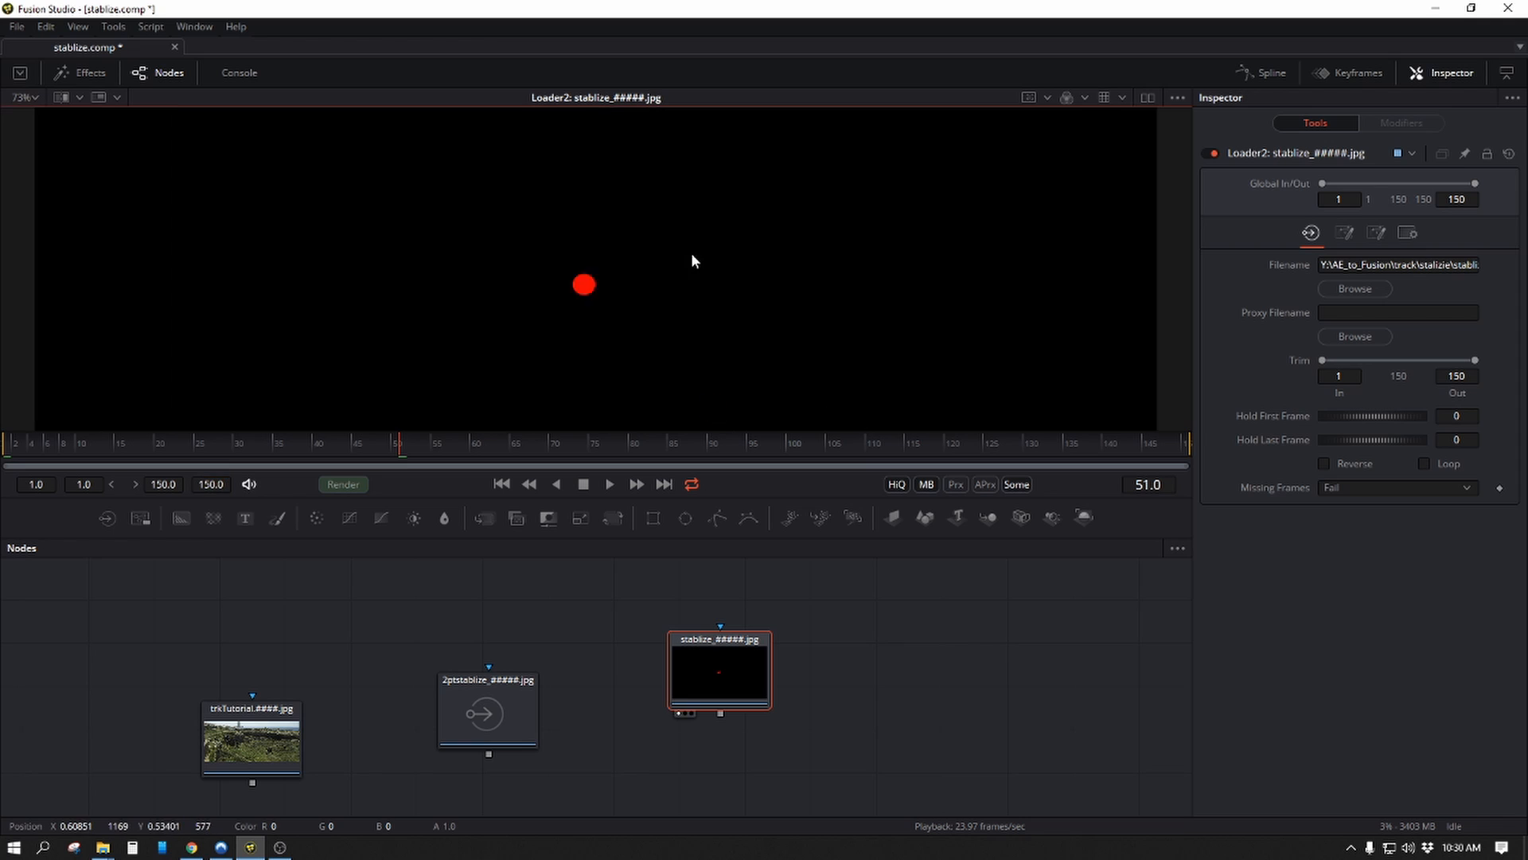
pyautogui.scroll(-1, 699, 242)
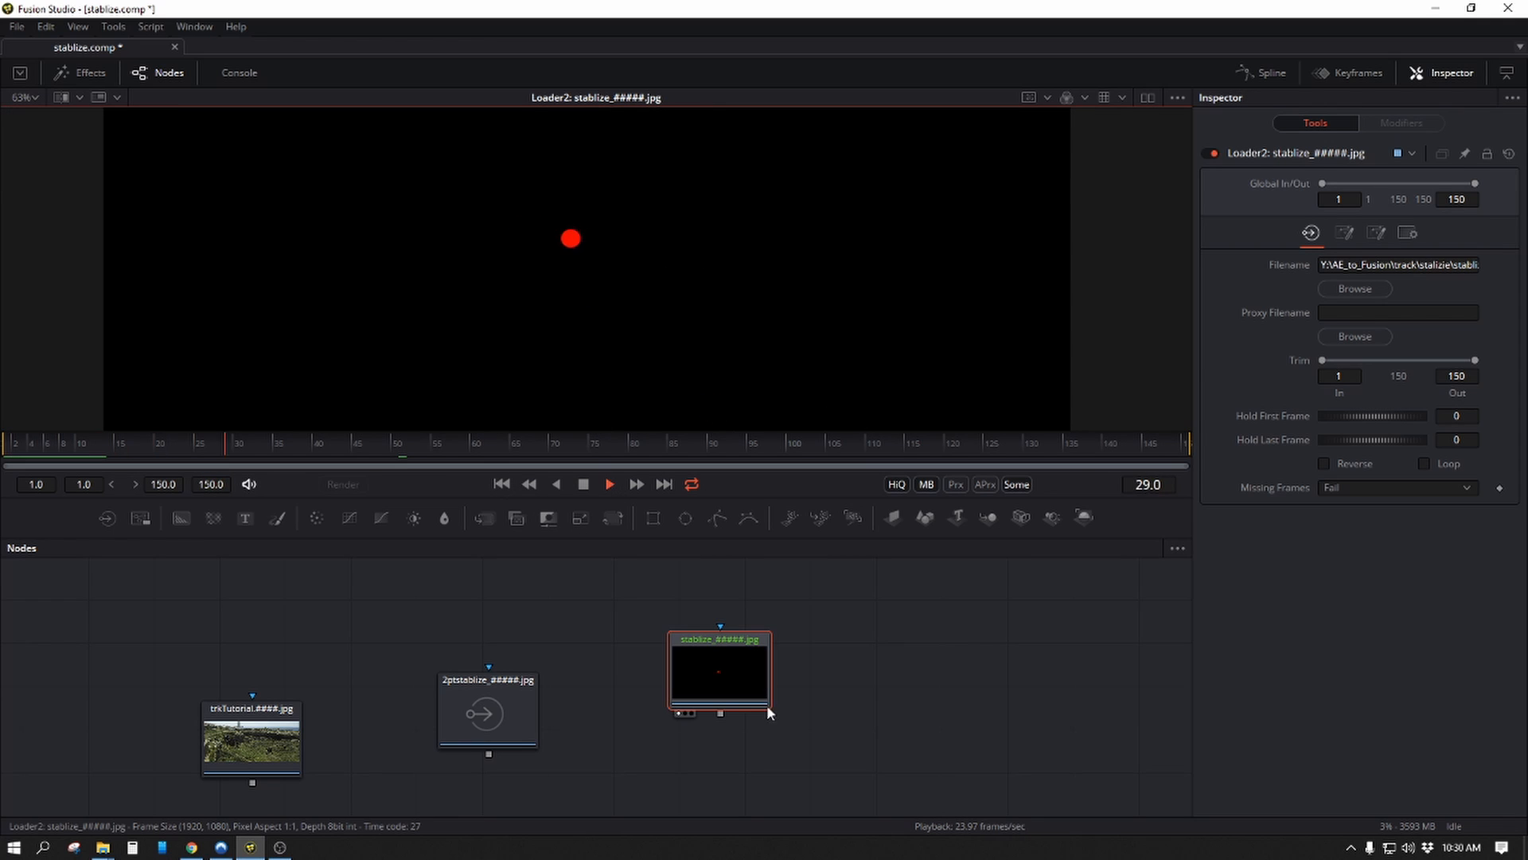
pyautogui.moveTo(762, 708)
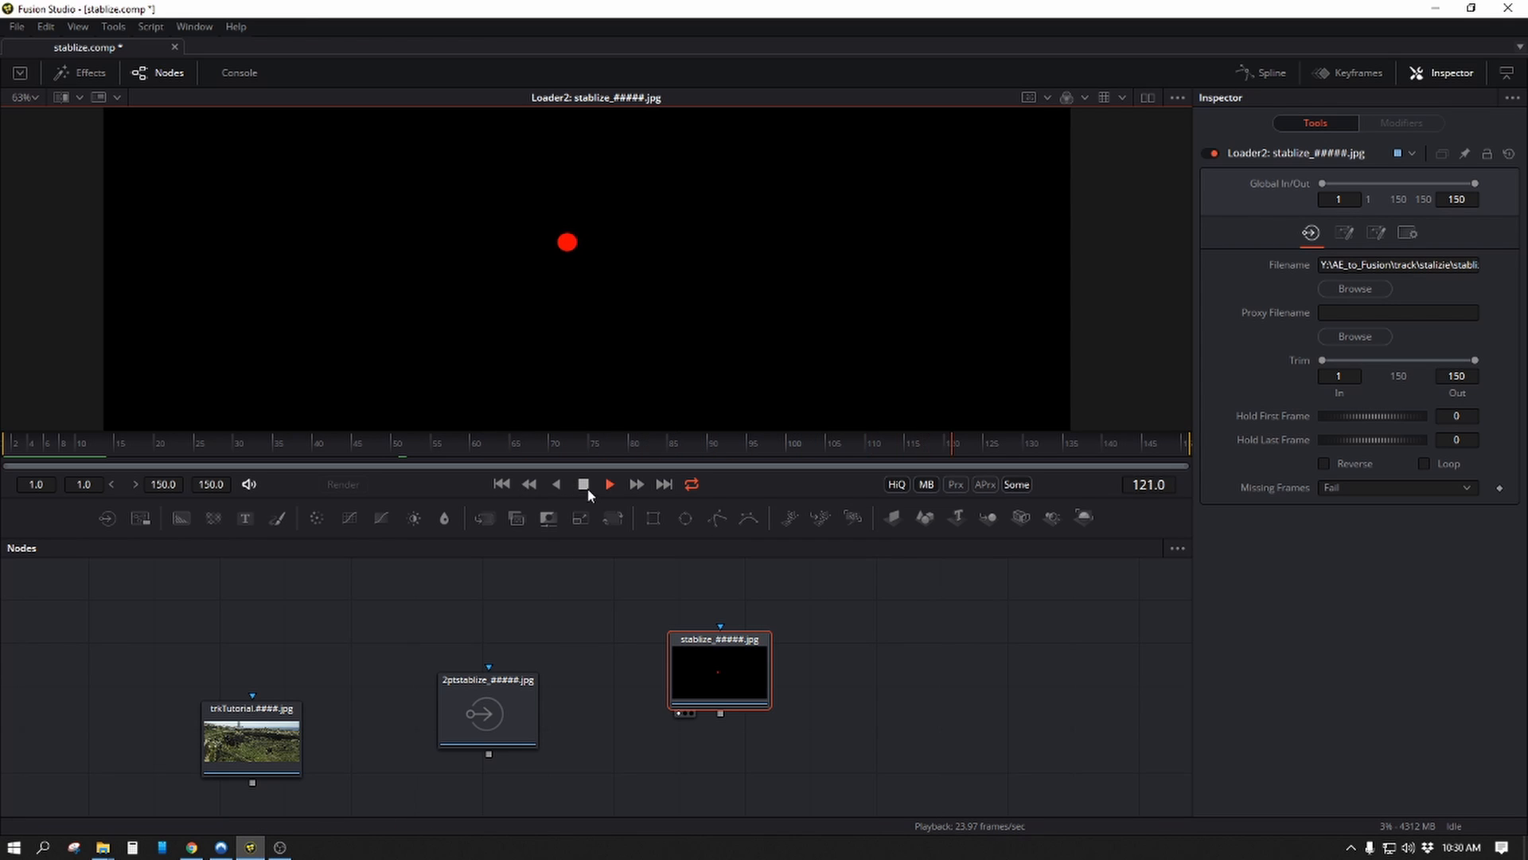
pyautogui.click(583, 487)
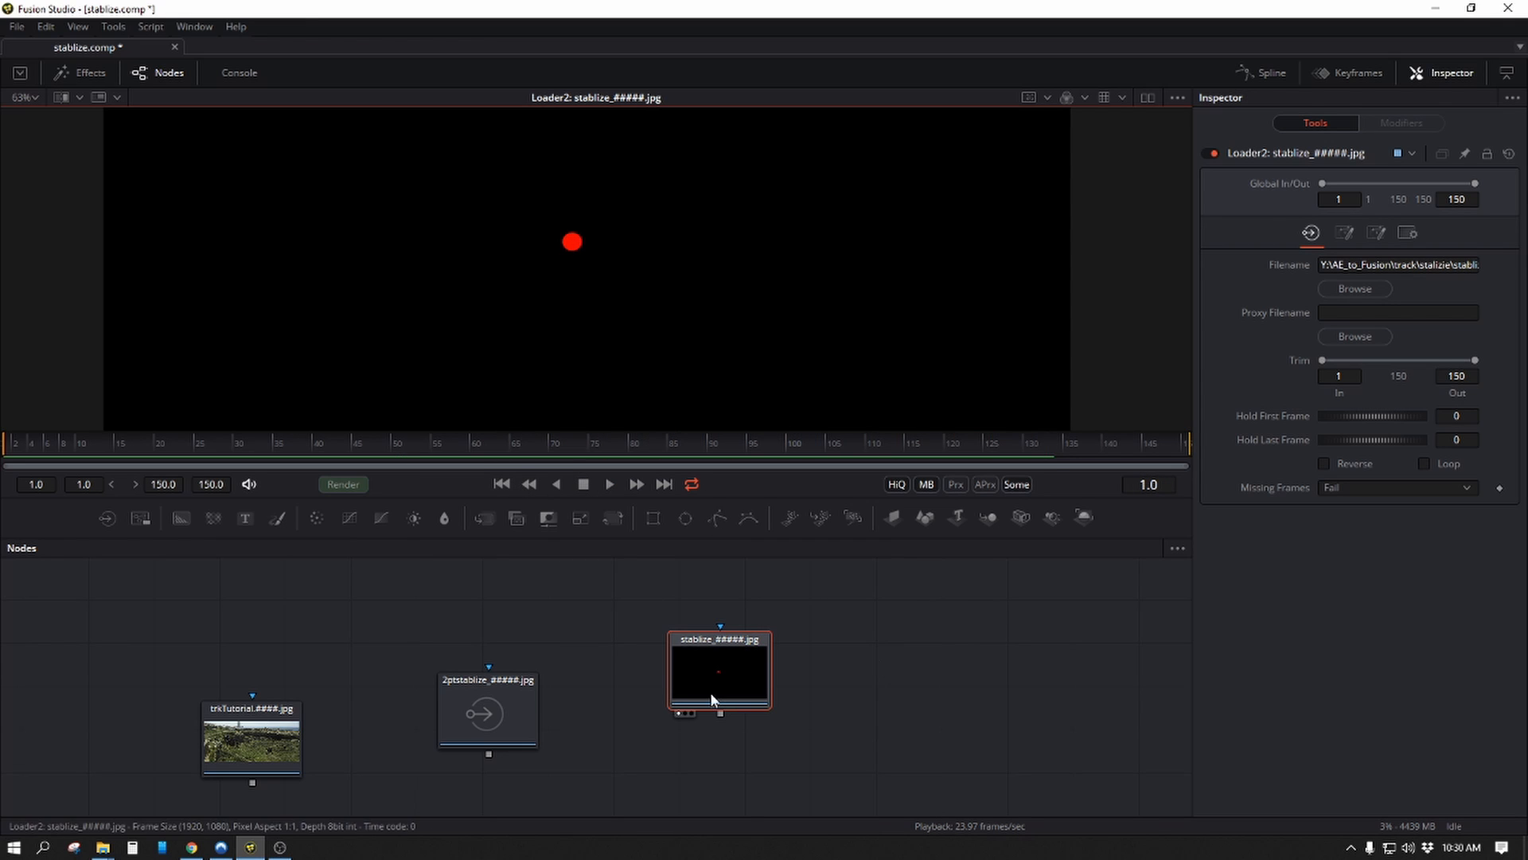
# Add a Tracker fed by the stablize_#####.jpg loader, place it beside the loader and display it in the viewer.
pyautogui.click(853, 690)
pyautogui.hotkey('shift', 'space')
pyautogui.write('trac')
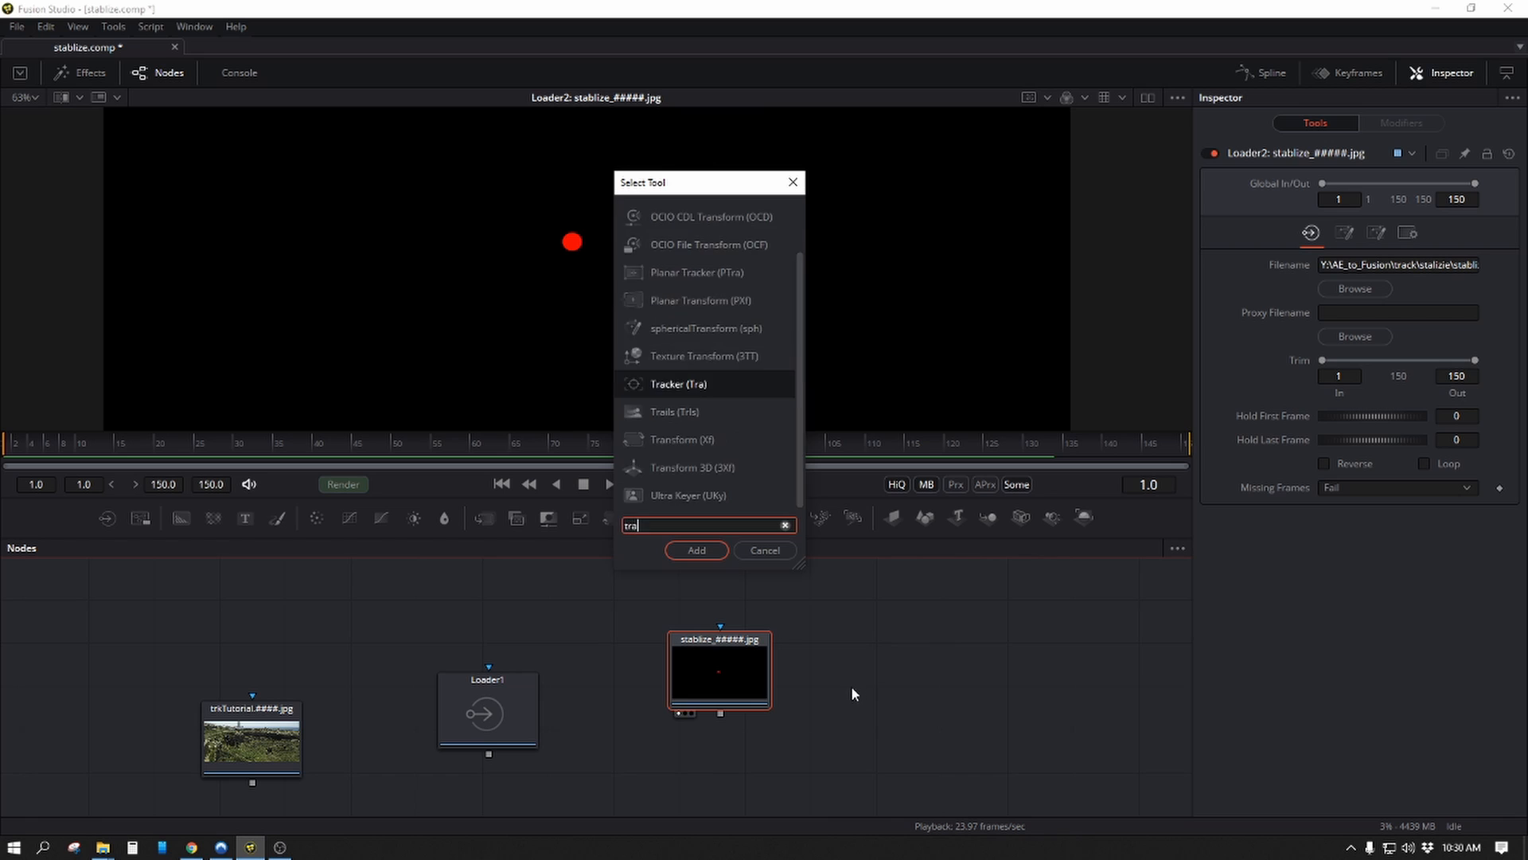
pyautogui.click(701, 550)
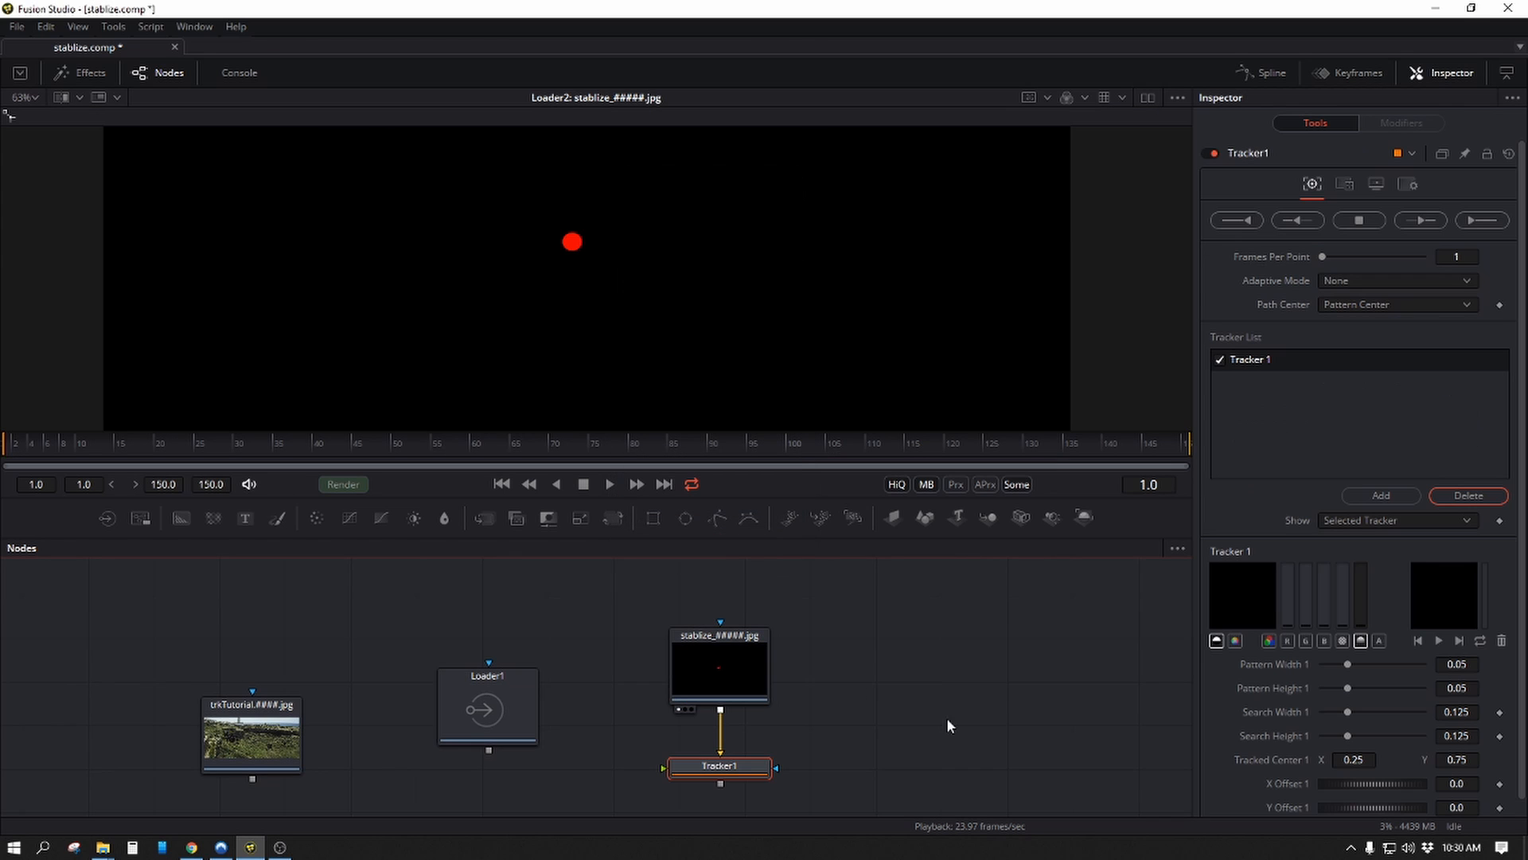
pyautogui.moveTo(764, 776); pyautogui.dragTo(901, 645)
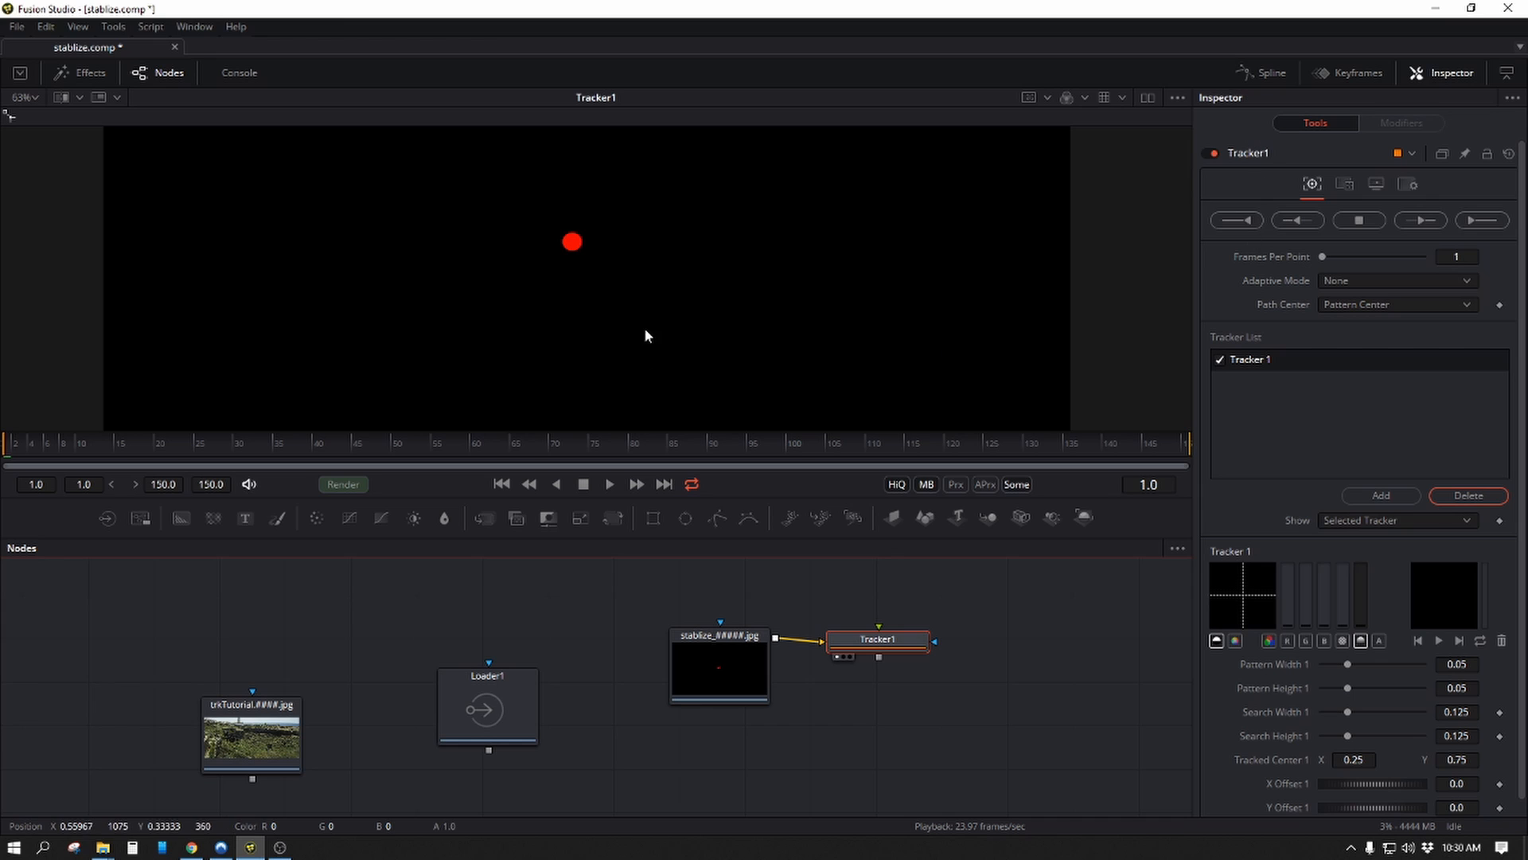
# Place Tracker 1 over the red dot, sizing its pattern to about 0.041 by 0.061 and its search area to about 0.239 by 0.251.
pyautogui.moveTo(734, 307); pyautogui.dragTo(639, 286)
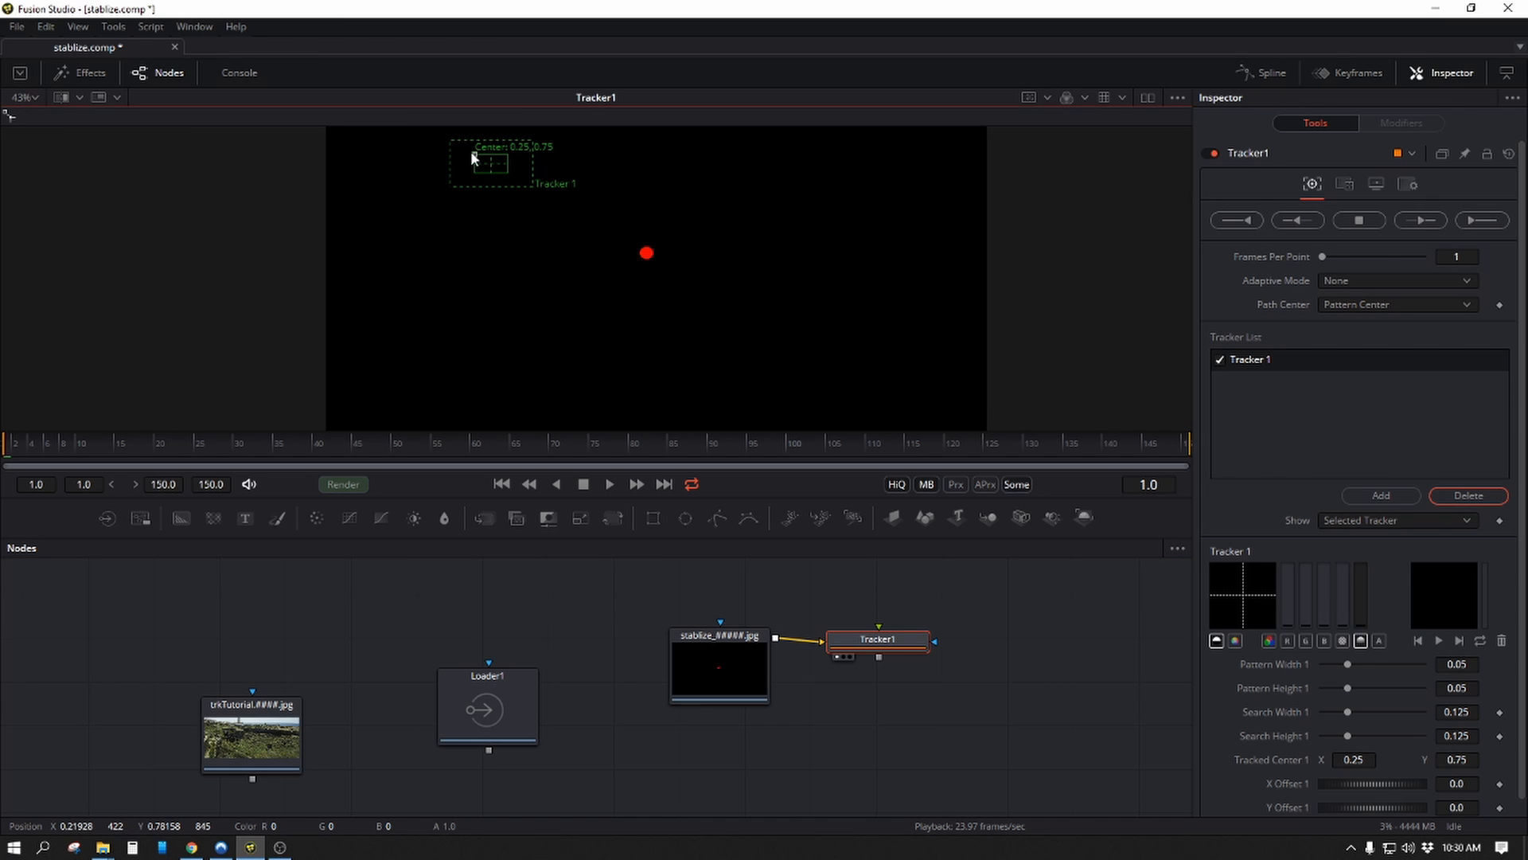
pyautogui.moveTo(473, 150); pyautogui.dragTo(631, 247)
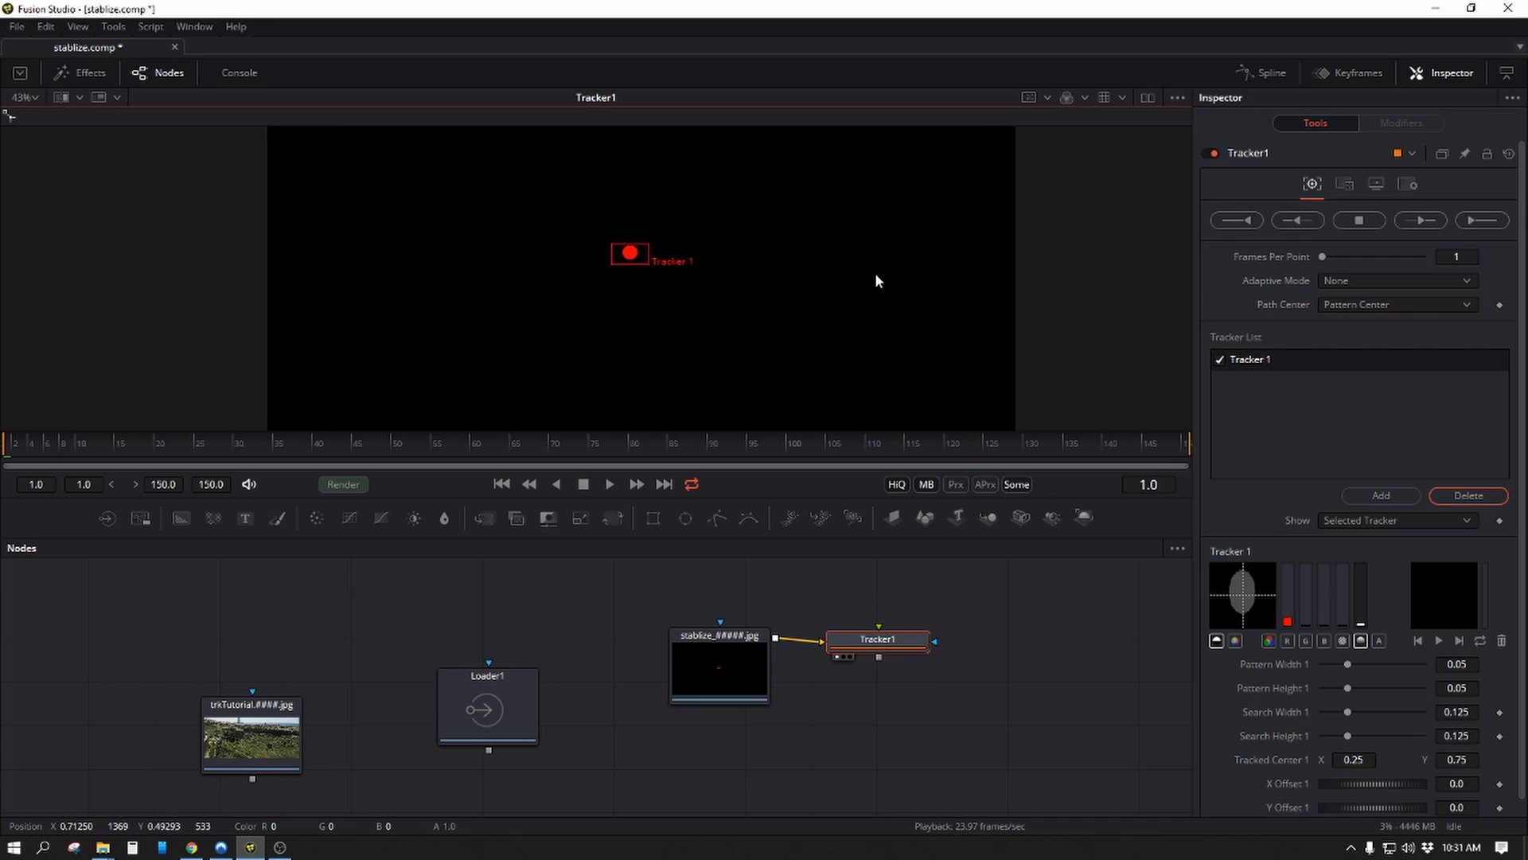
pyautogui.scroll(5, 742, 256)
pyautogui.moveTo(375, 225); pyautogui.dragTo(464, 283)
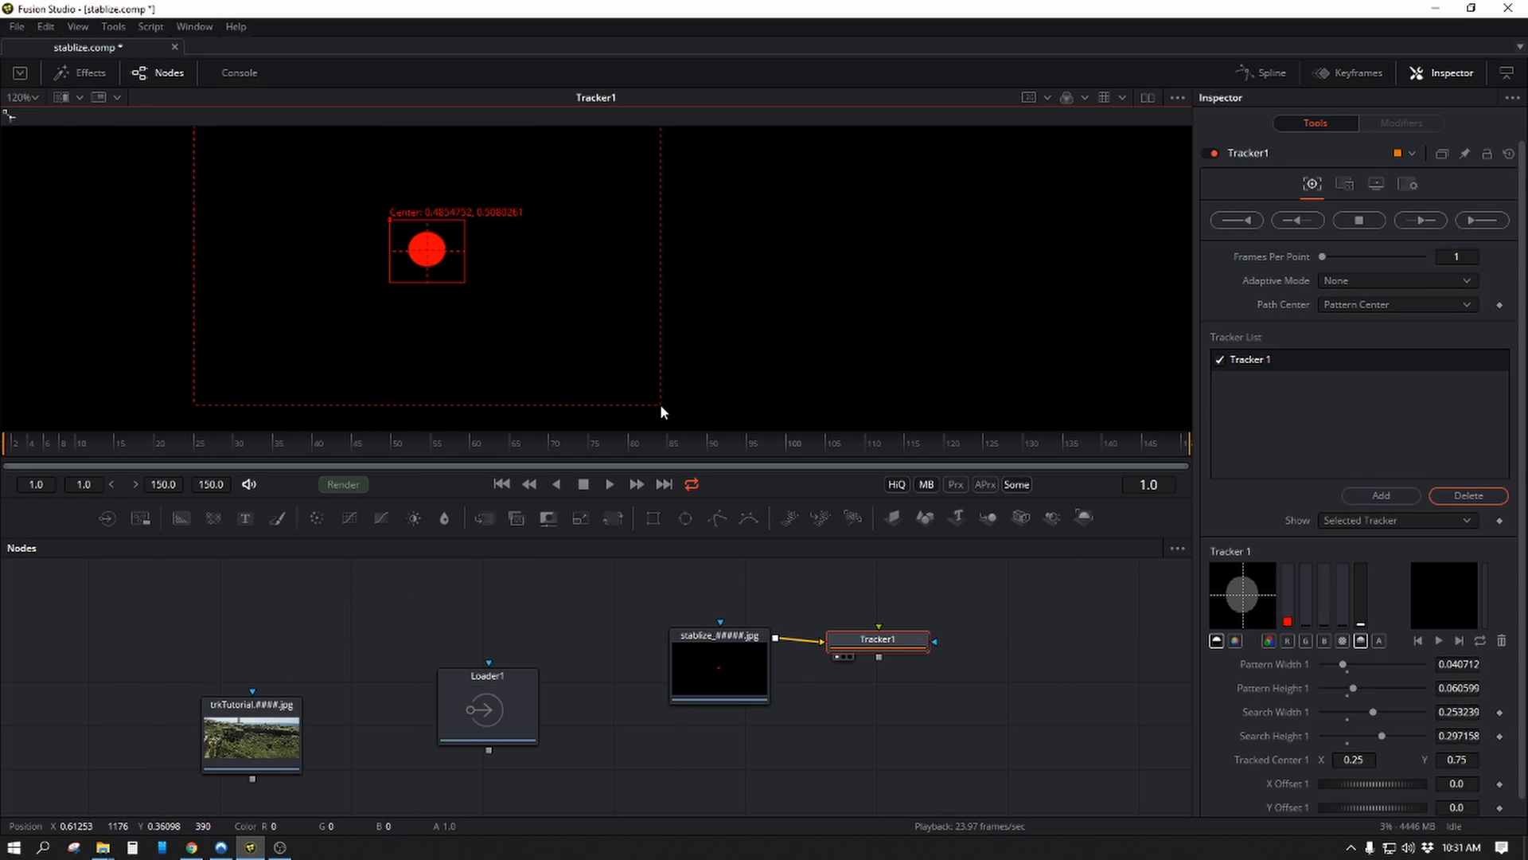
pyautogui.moveTo(661, 406); pyautogui.dragTo(646, 380)
pyautogui.scroll(-3, 751, 307)
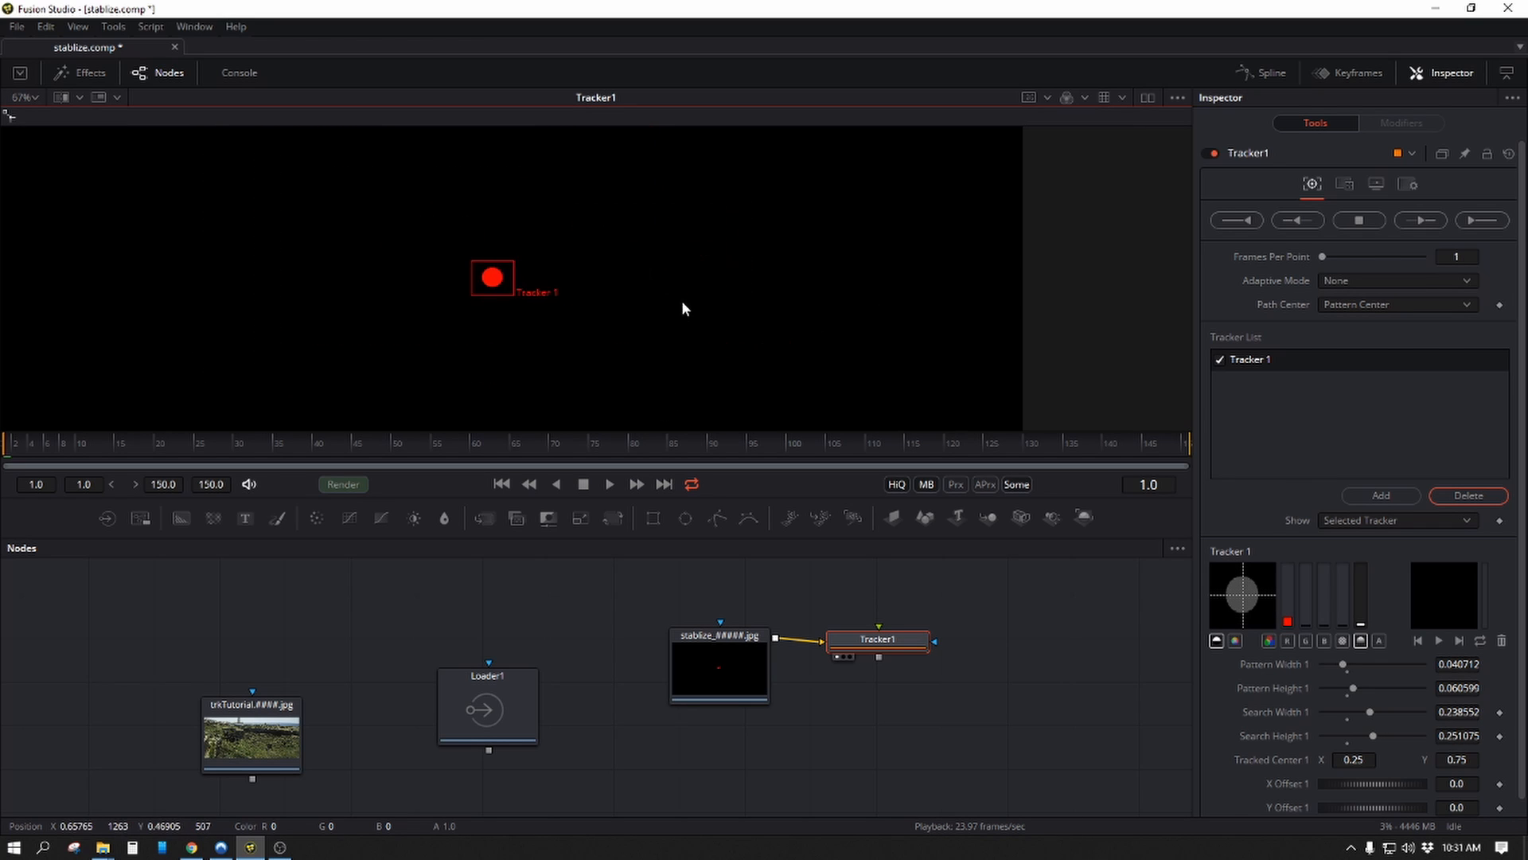
# Track the red dot forward from frame 1 to frame 150 and move the Tracker1 node closer to its loader.
pyautogui.scroll(2, 683, 308)
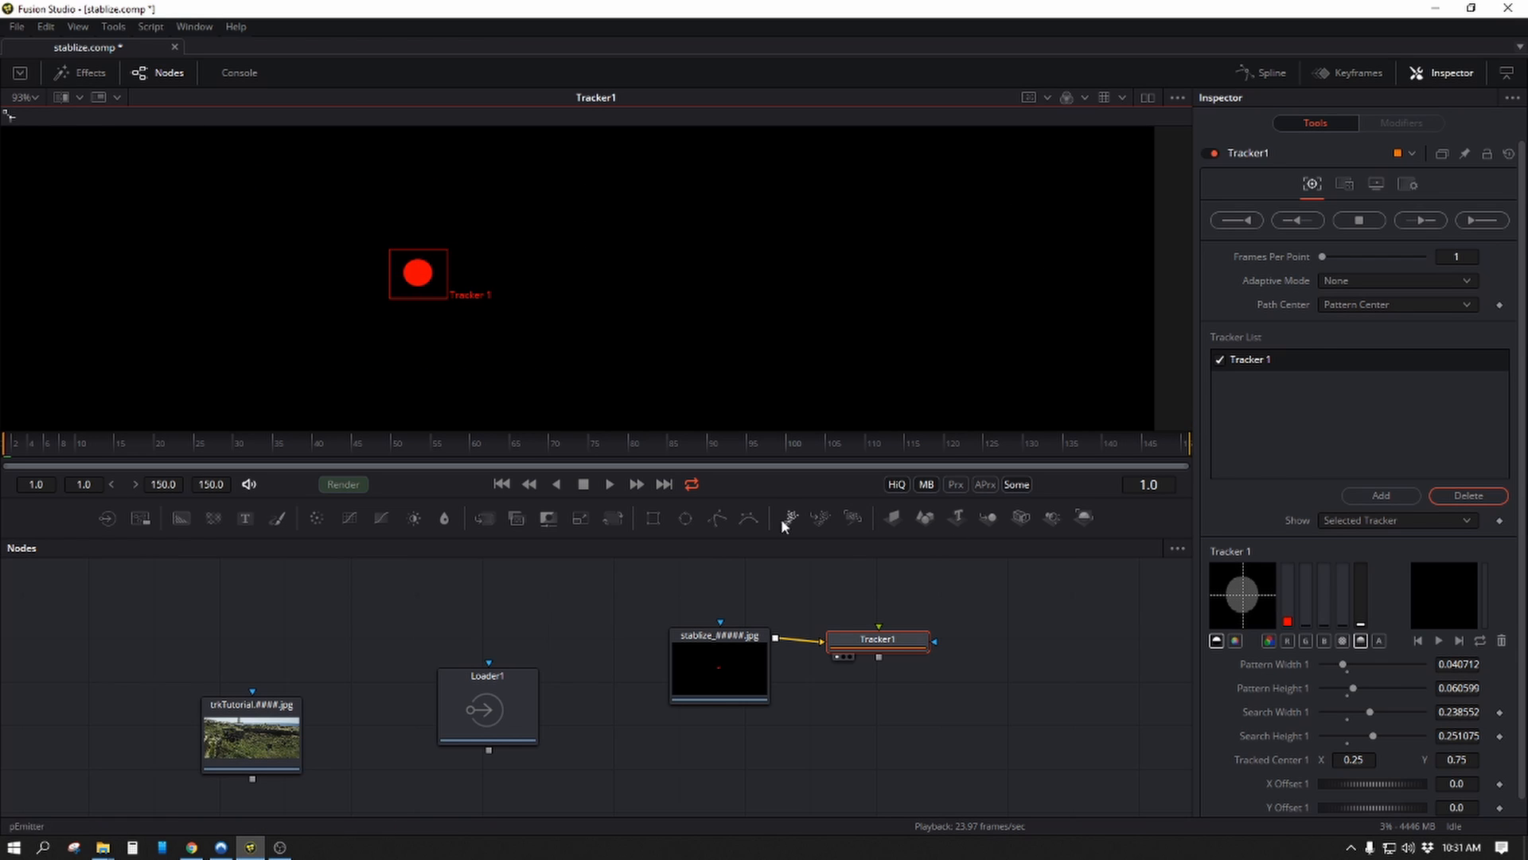
pyautogui.click(1482, 220)
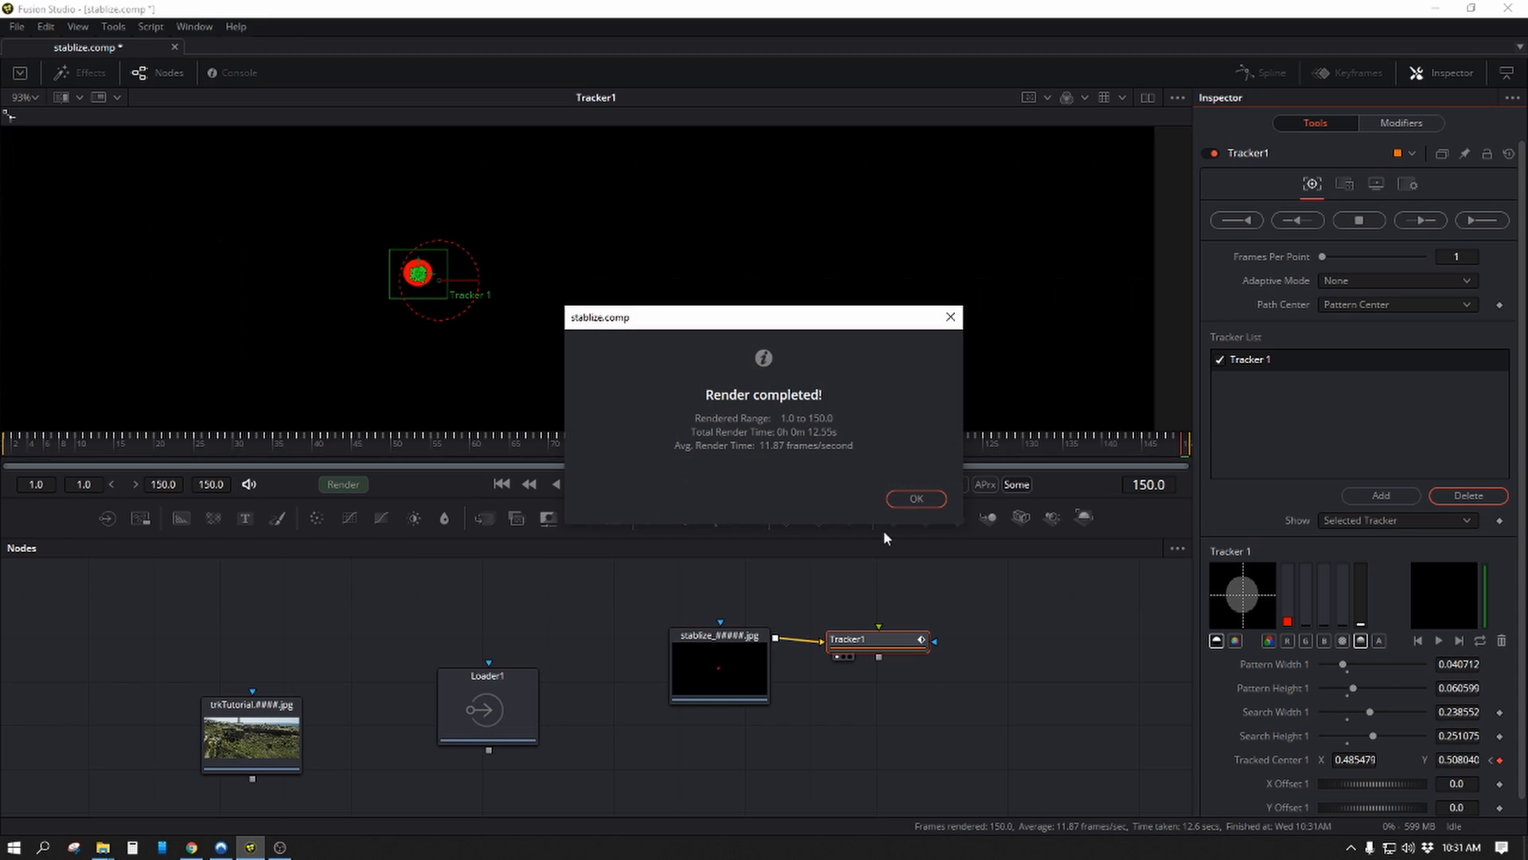
pyautogui.click(917, 498)
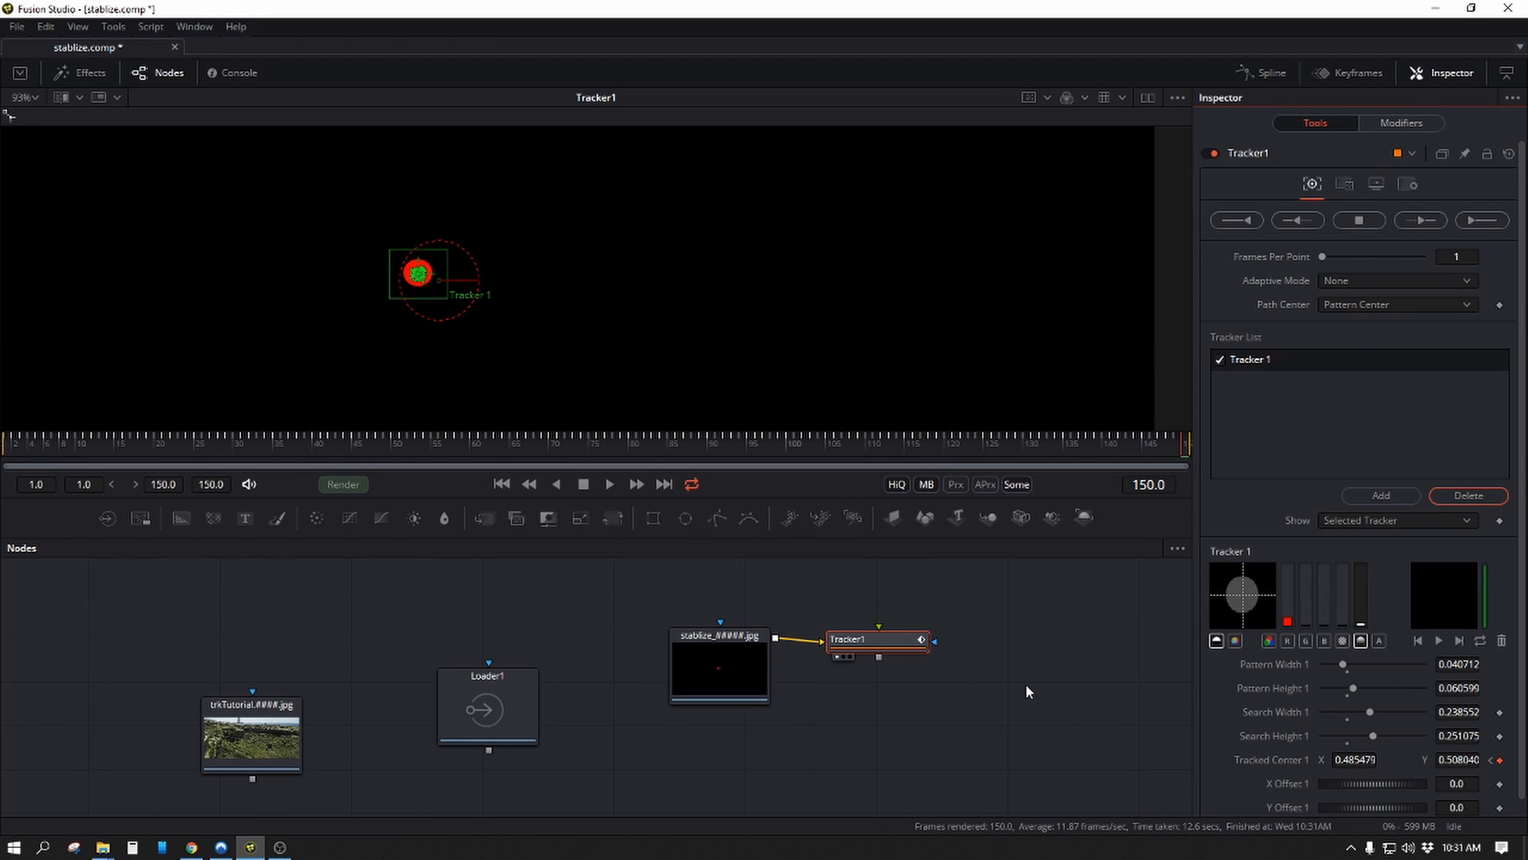
pyautogui.moveTo(850, 639); pyautogui.dragTo(824, 632)
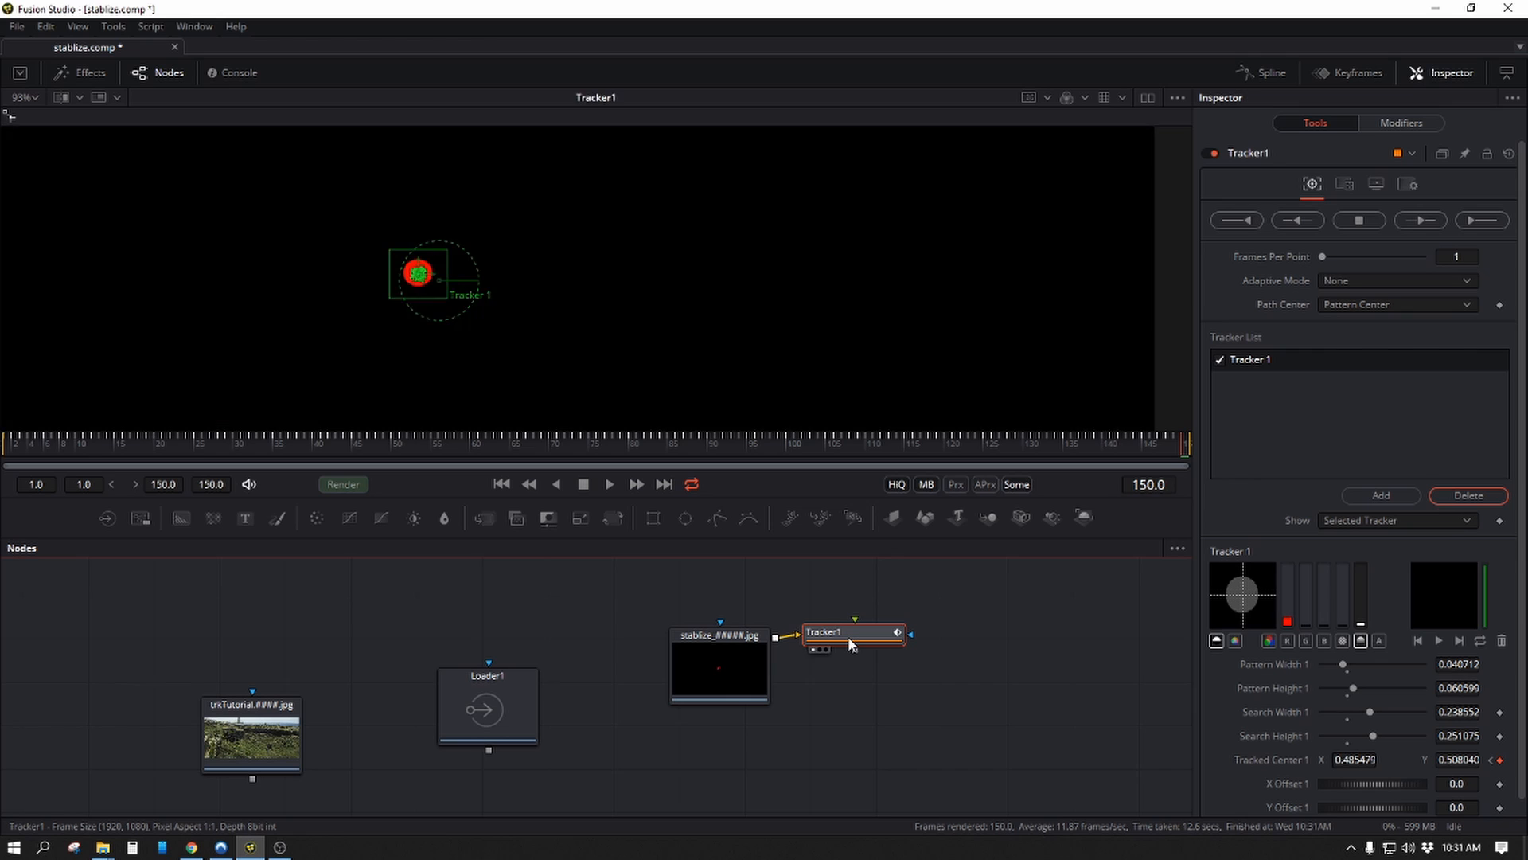
pyautogui.moveTo(847, 636)
pyautogui.mouseDown()
pyautogui.moveTo(841, 655)
pyautogui.moveTo(852, 647)
pyautogui.mouseUp()
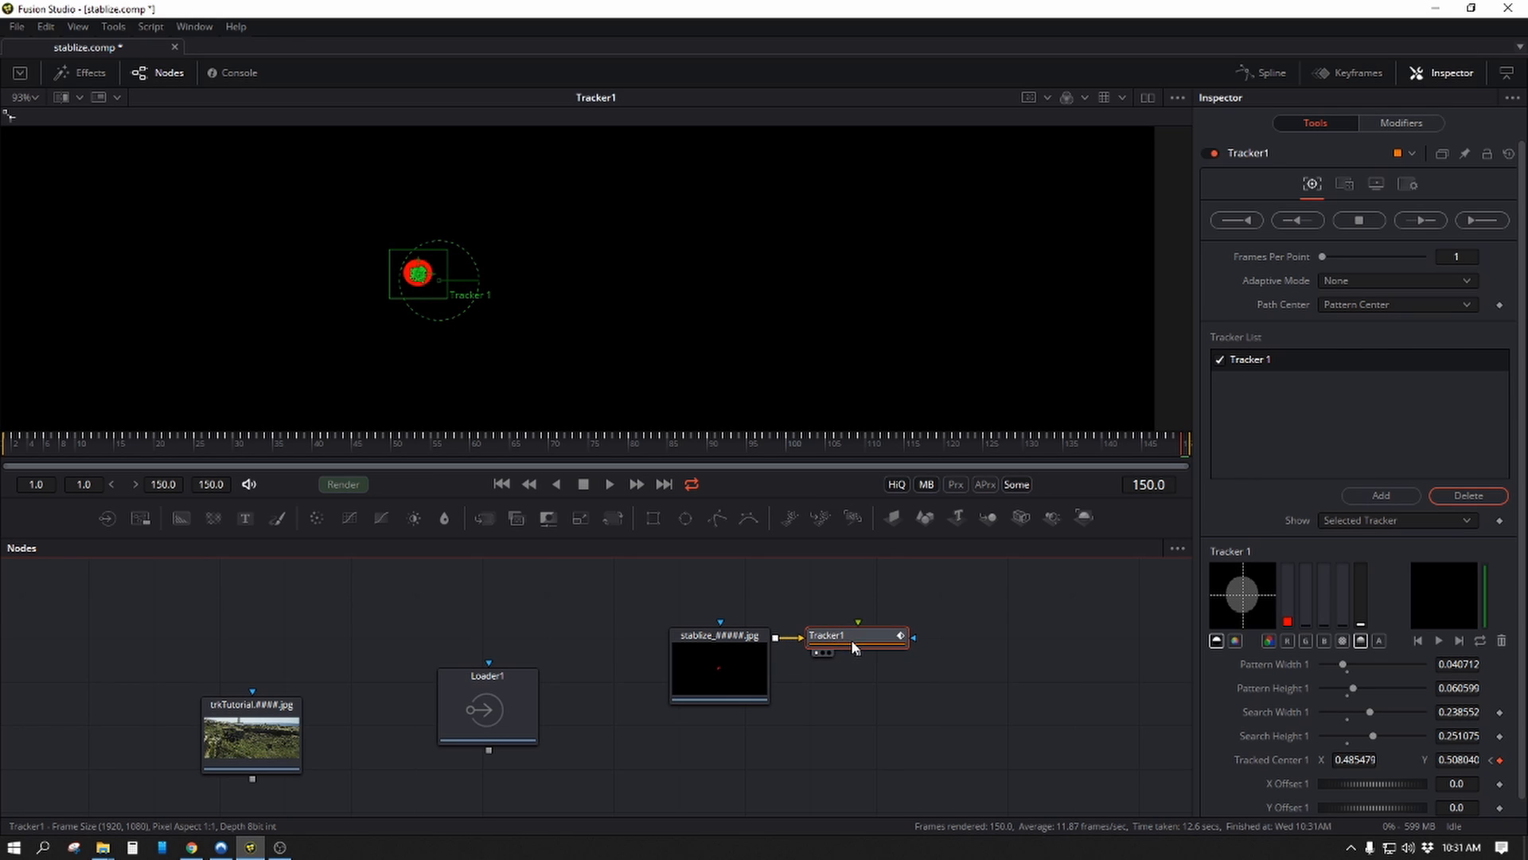
# Set Tracker1's operation to Match Move.
pyautogui.click(1345, 183)
pyautogui.click(1356, 215)
pyautogui.click(1366, 234)
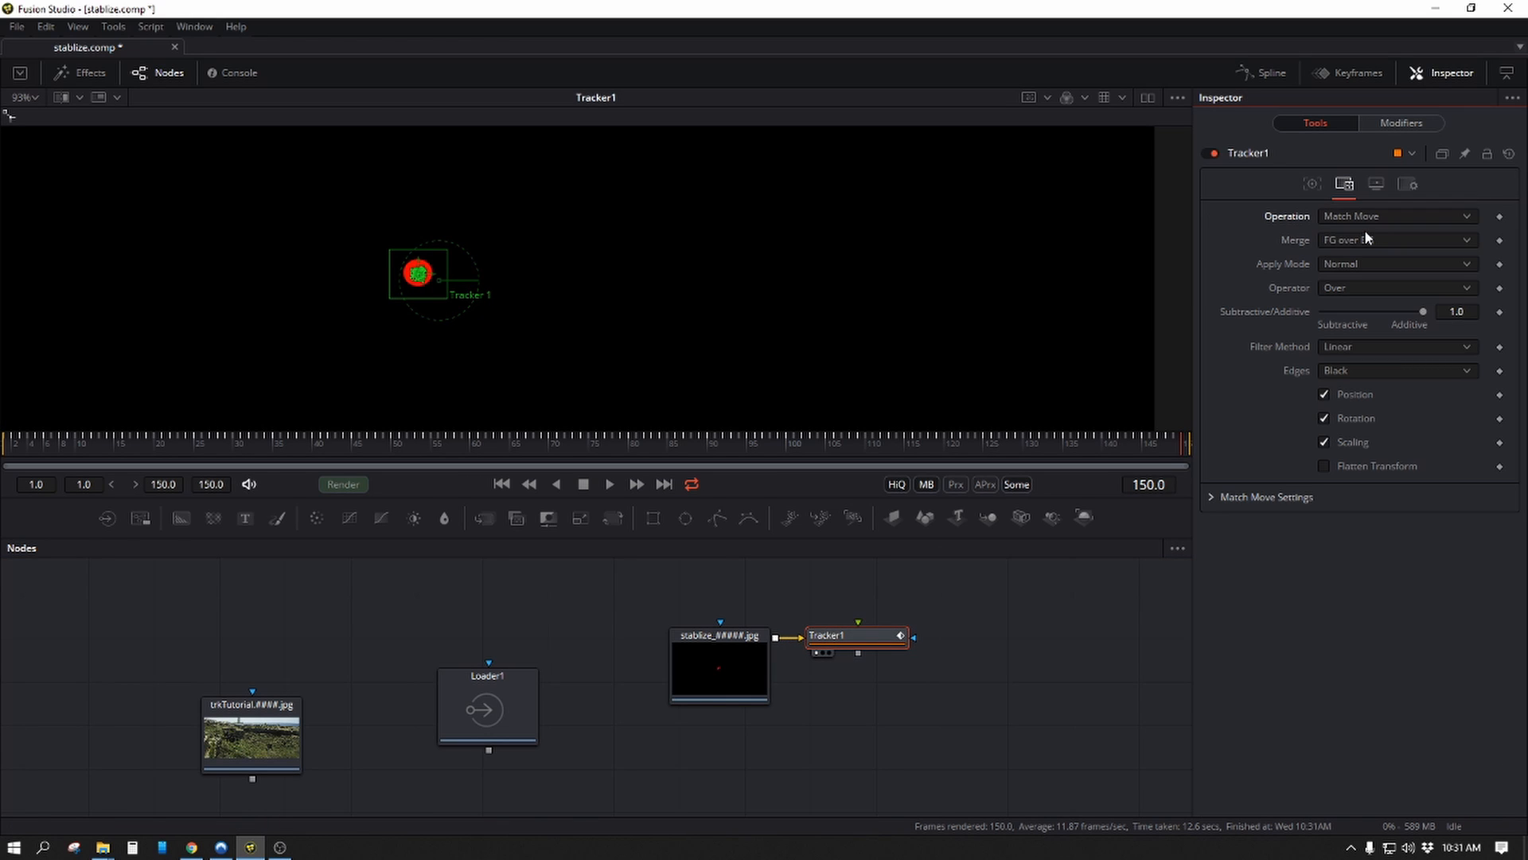
# Set Tracker1's merge to BG only and turn off Rotation and Scaling, leaving only Position enabled.
pyautogui.click(1364, 213)
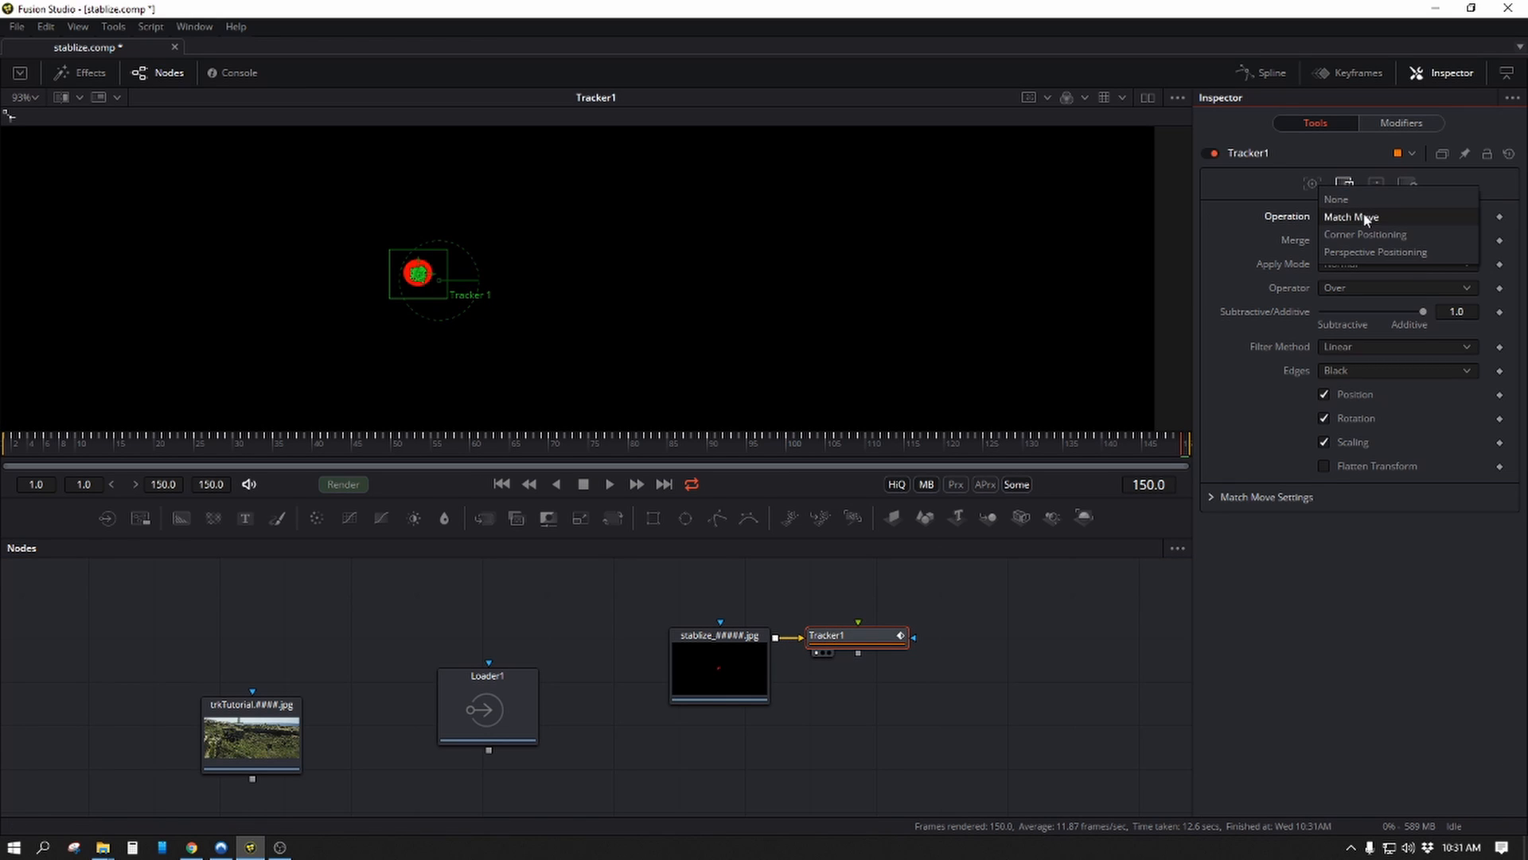
pyautogui.click(1273, 231)
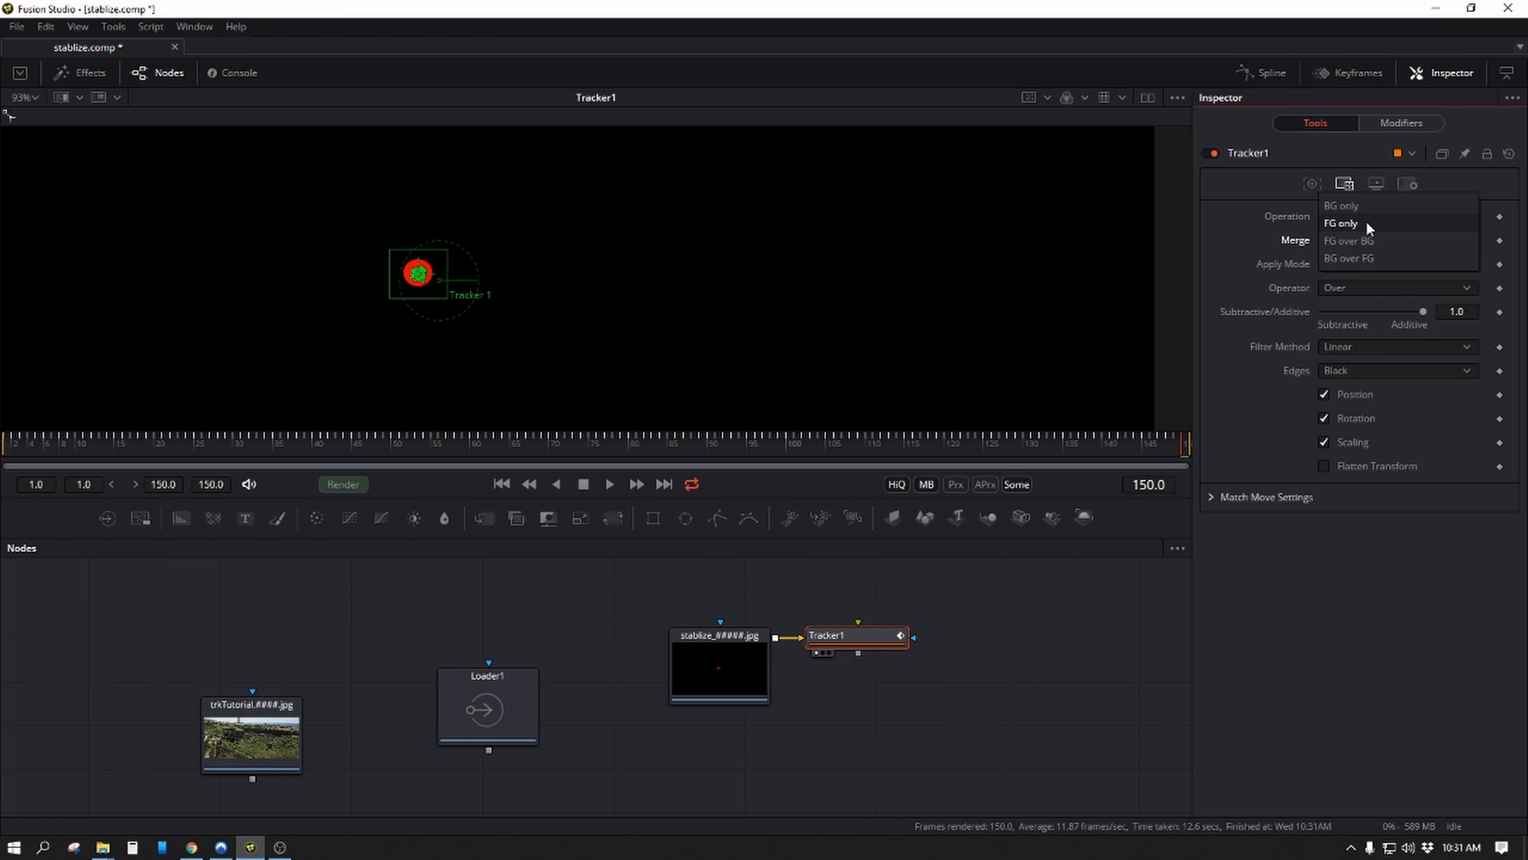
pyautogui.click(1363, 206)
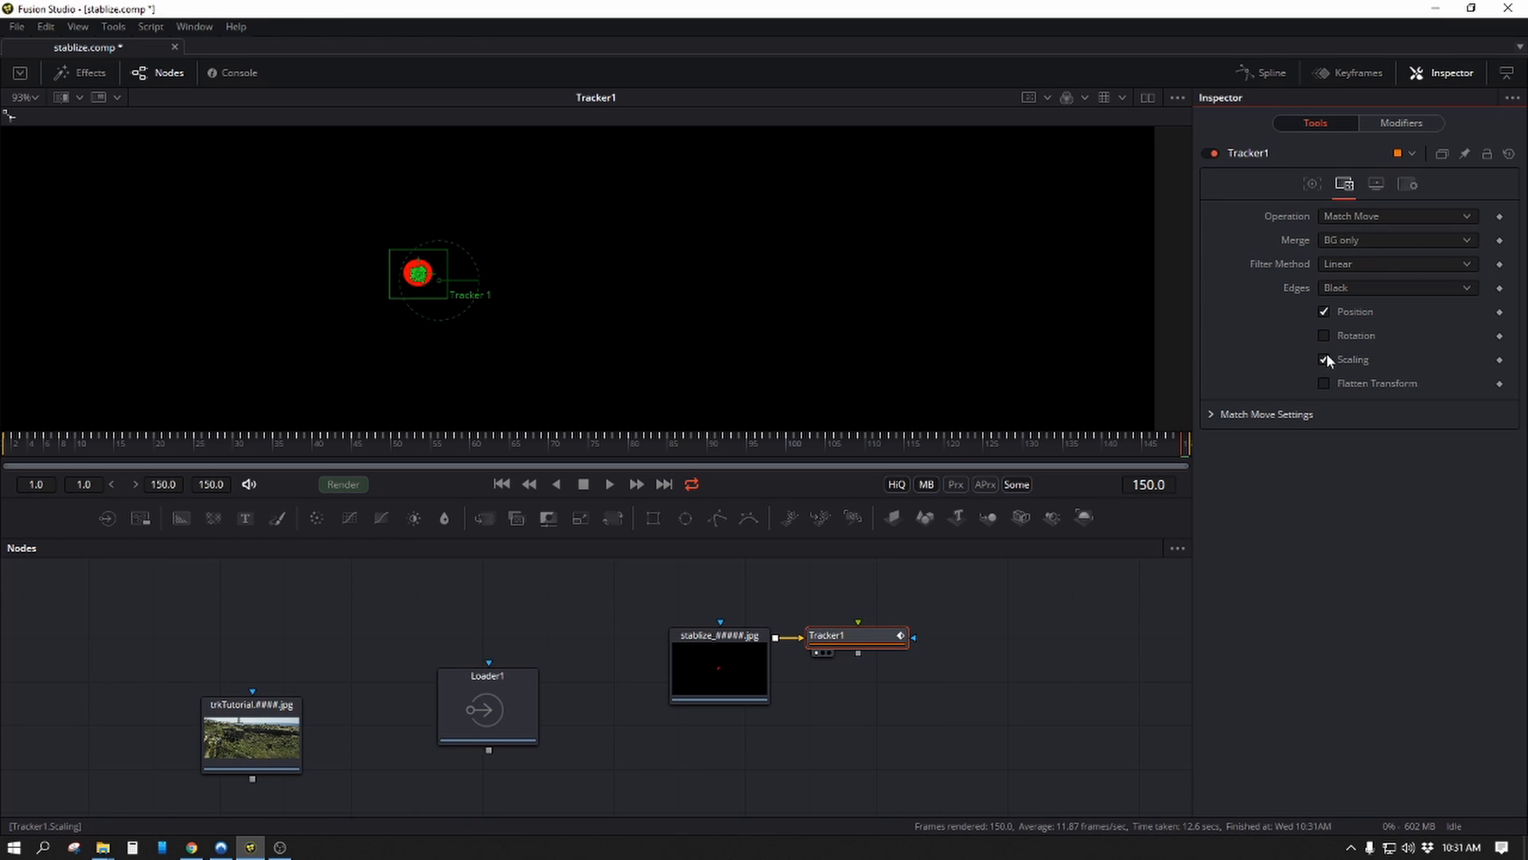
# Play back the Tracker1 output from frame 1 with its on-screen controls hidden to check the stabilized red dot.
pyautogui.scroll(-3, 795, 355)
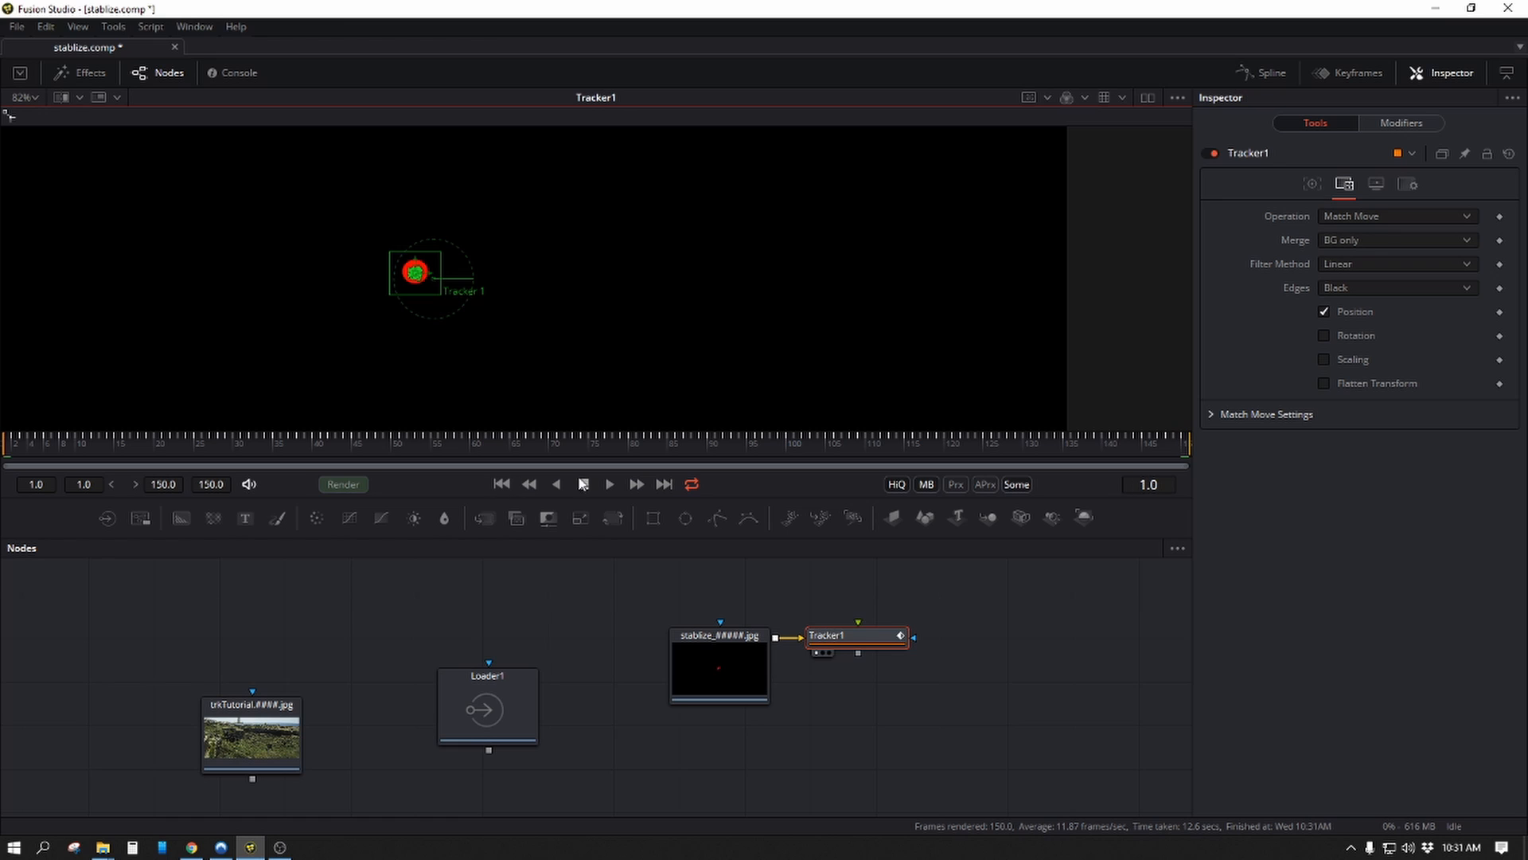
pyautogui.click(611, 484)
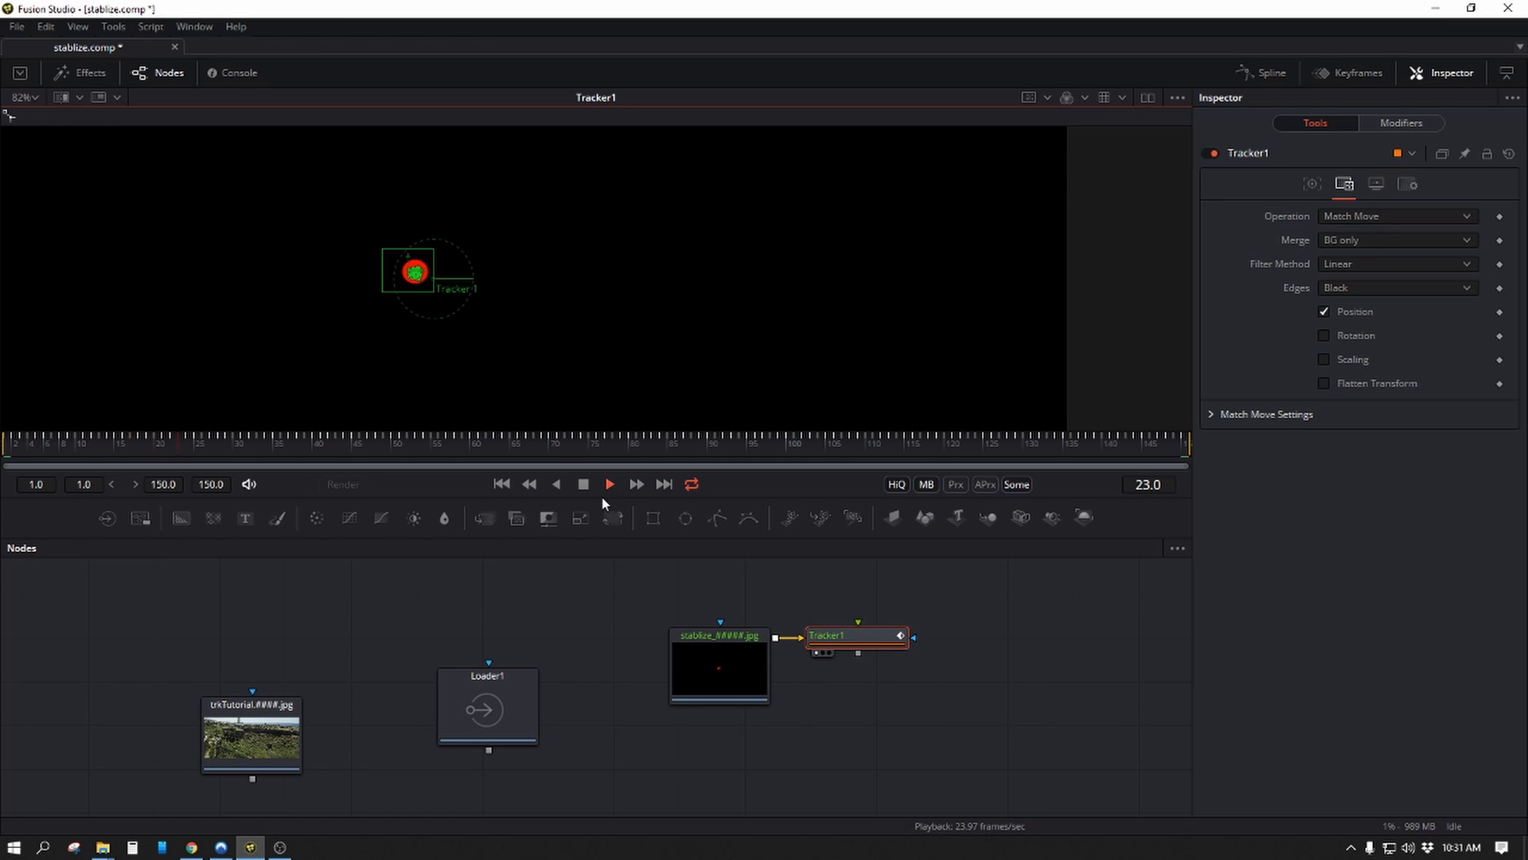
pyautogui.click(609, 666)
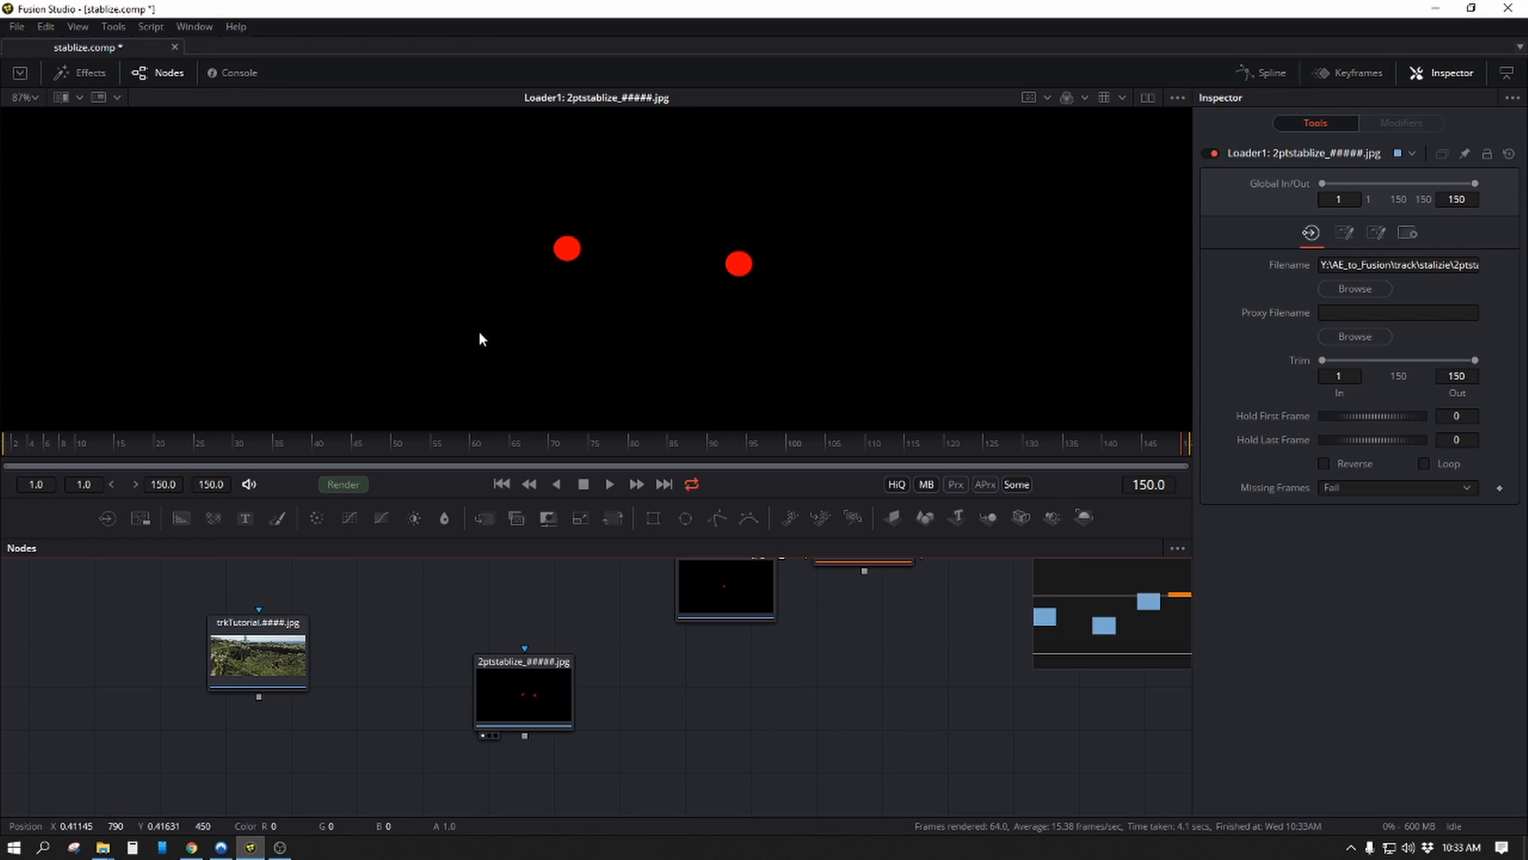
# Play the two-dot 2ptstablize_#####.jpg clip to examine its motion, and return to frame 1.
pyautogui.click(611, 483)
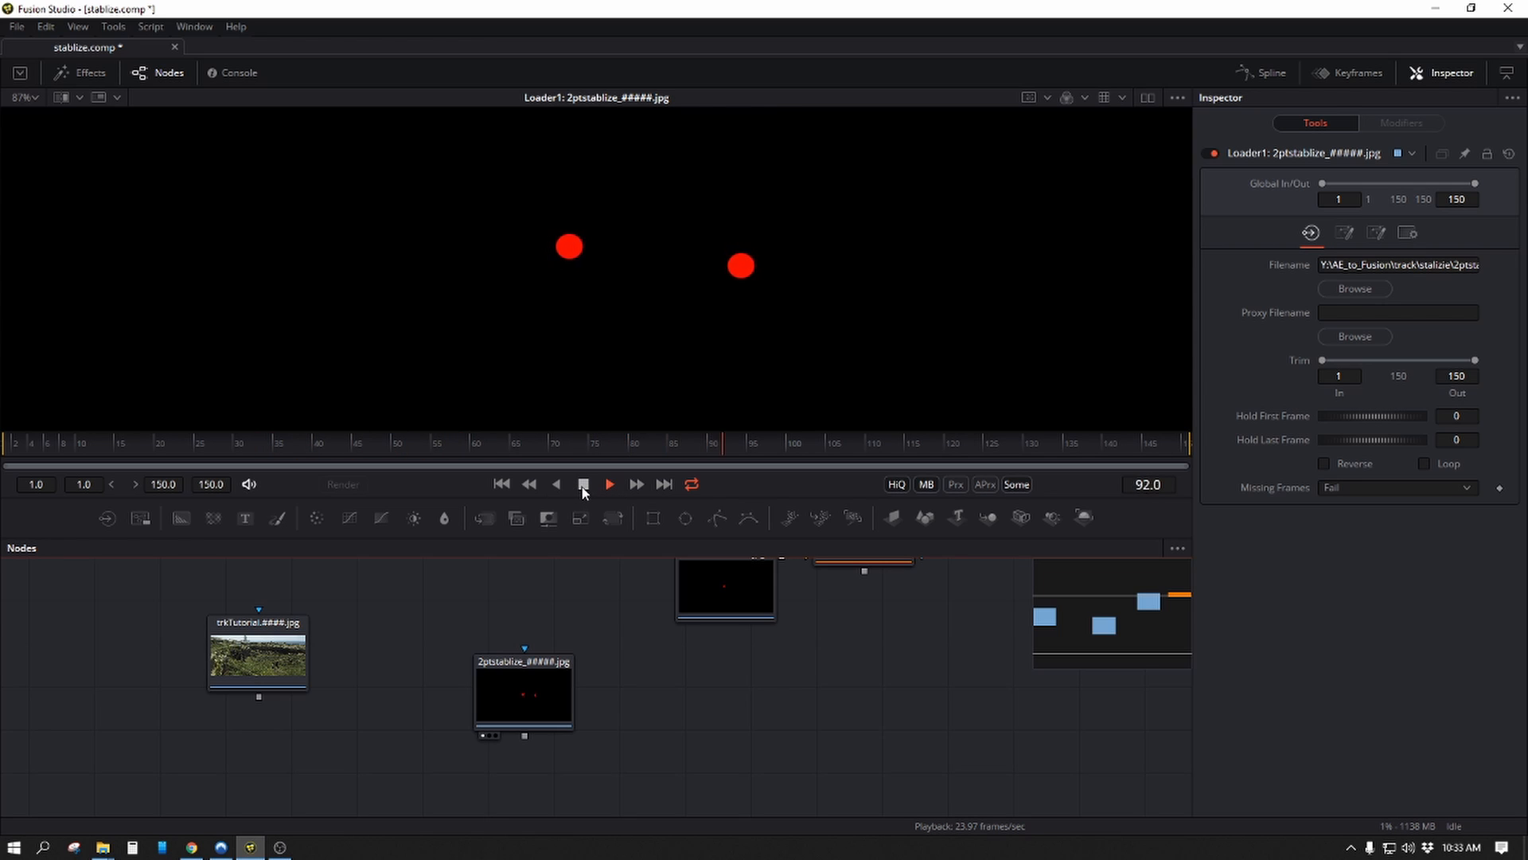
pyautogui.click(583, 486)
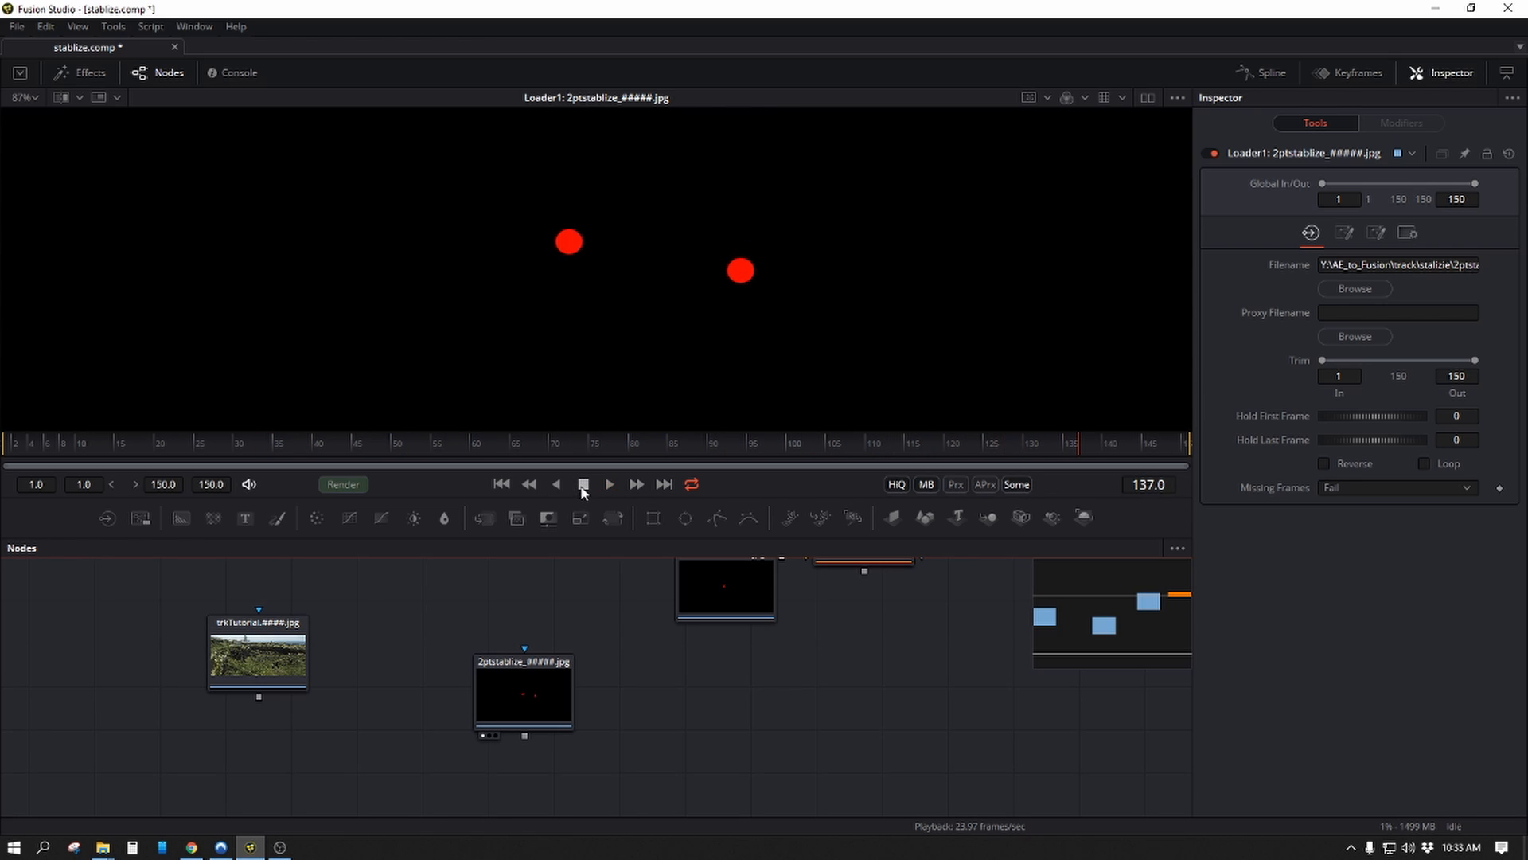
pyautogui.moveTo(115, 453); pyautogui.dragTo(5, 460)
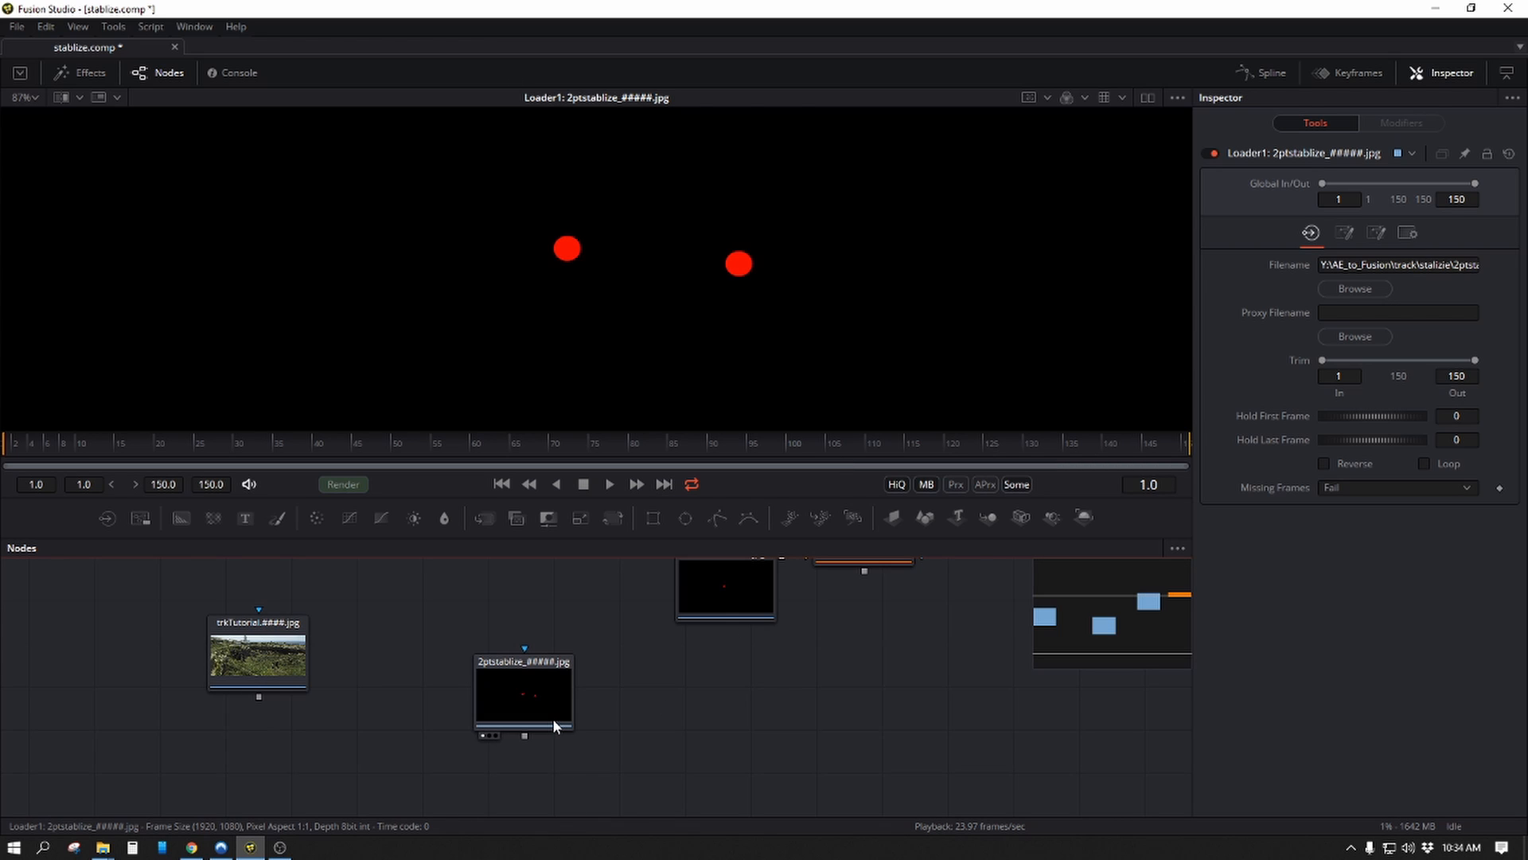
# Add a Tracker fed by the 2ptstablize_#####.jpg loader, place it beside the loader and display it in the viewer.
pyautogui.hotkey('shift', 'space')
pyautogui.write('trac')
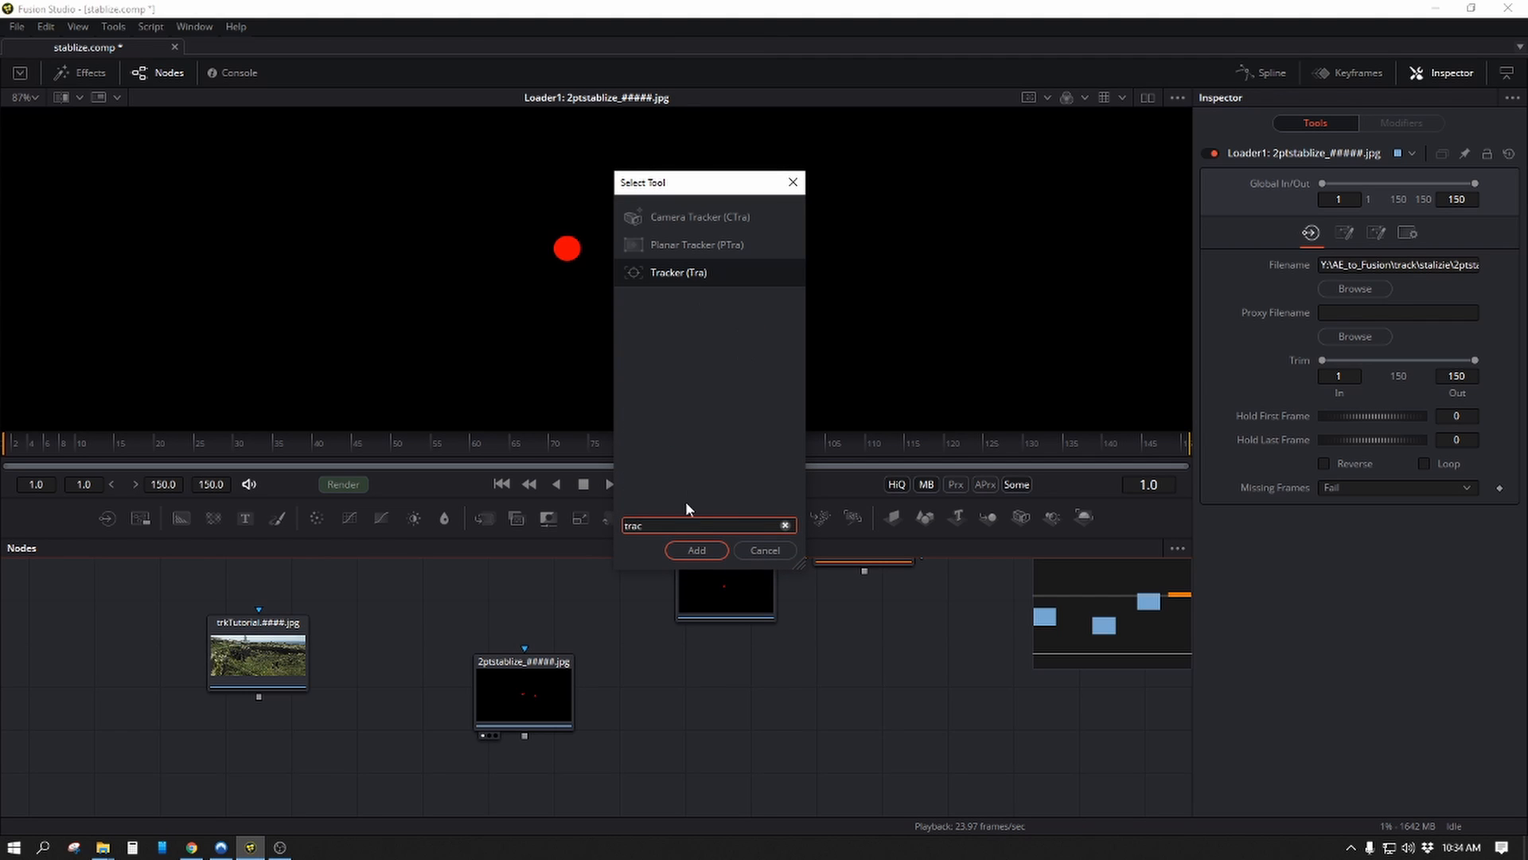
pyautogui.click(694, 549)
pyautogui.moveTo(743, 670); pyautogui.dragTo(699, 694)
pyautogui.press('1')
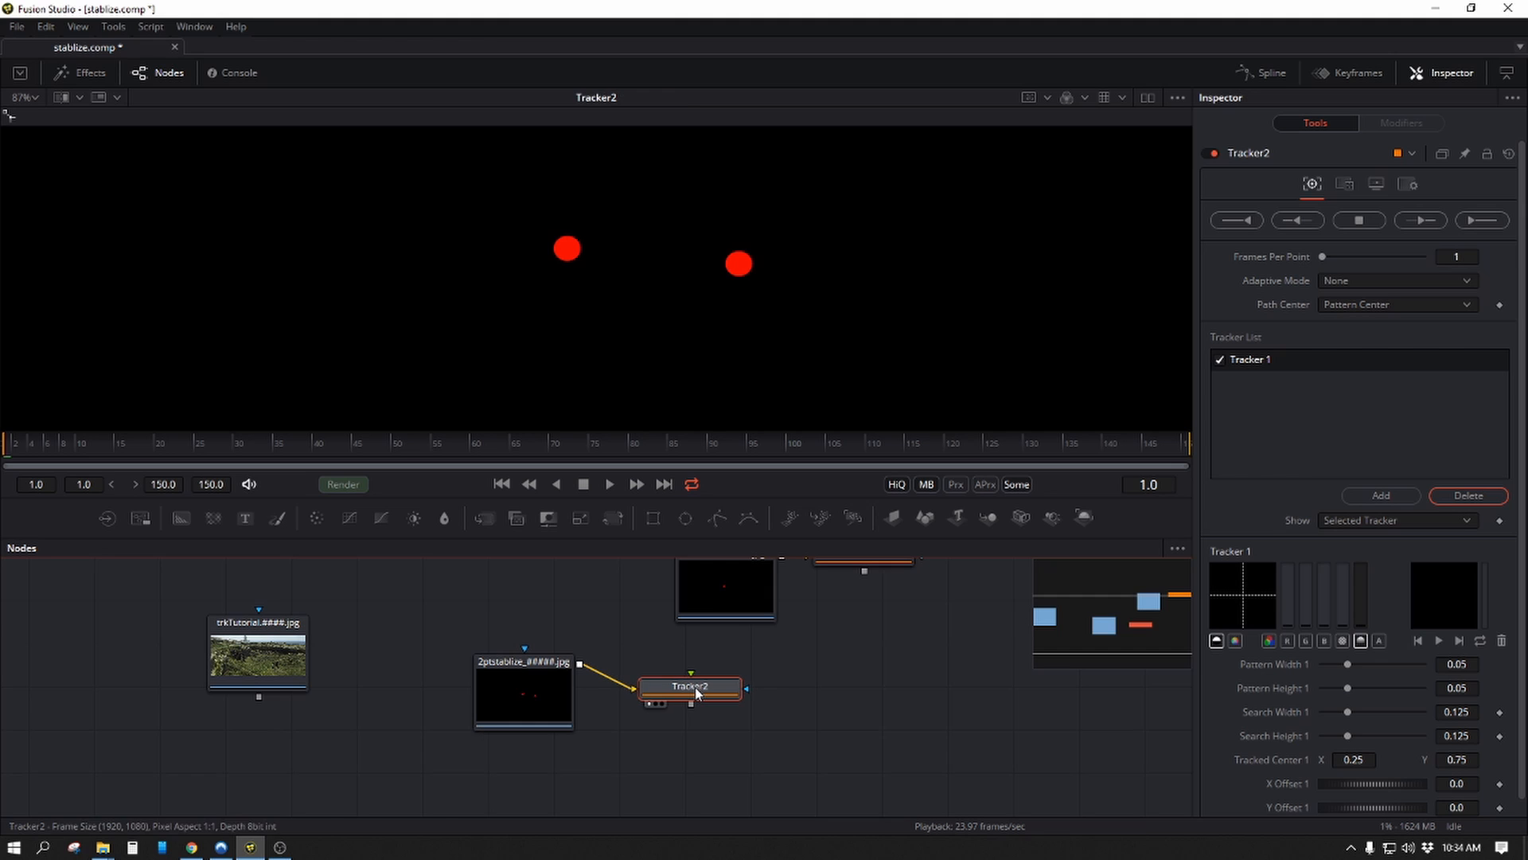
# Place Tracker 1 over the left dot with a search area of about 0.175 by 0.245 and track it in reverse to frame 1.
pyautogui.scroll(-4, 642, 282)
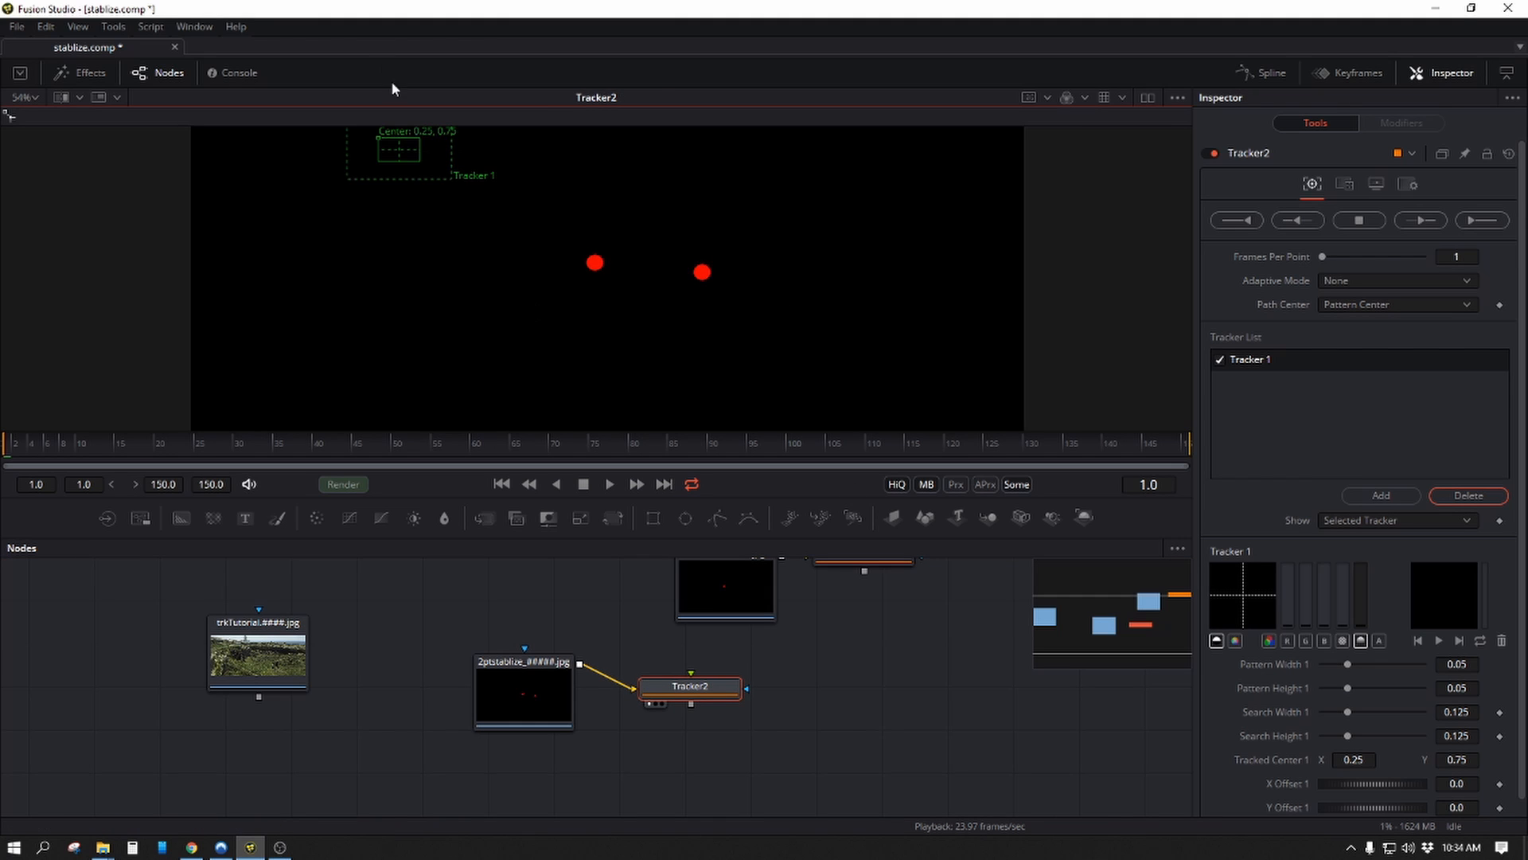
pyautogui.moveTo(468, 205); pyautogui.dragTo(444, 247)
pyautogui.moveTo(359, 183); pyautogui.dragTo(551, 290)
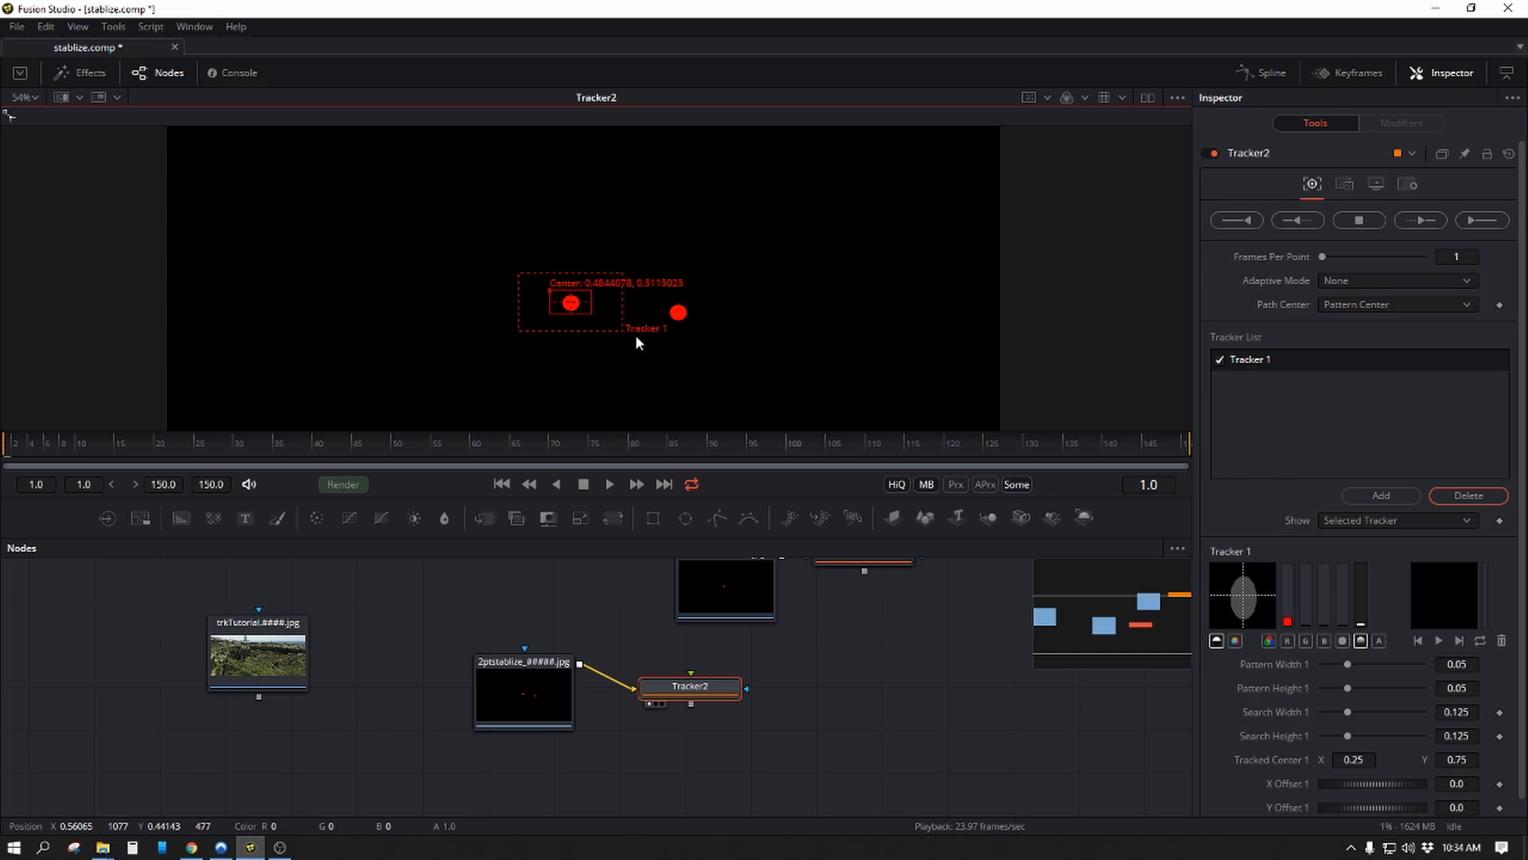
pyautogui.moveTo(623, 331); pyautogui.dragTo(643, 358)
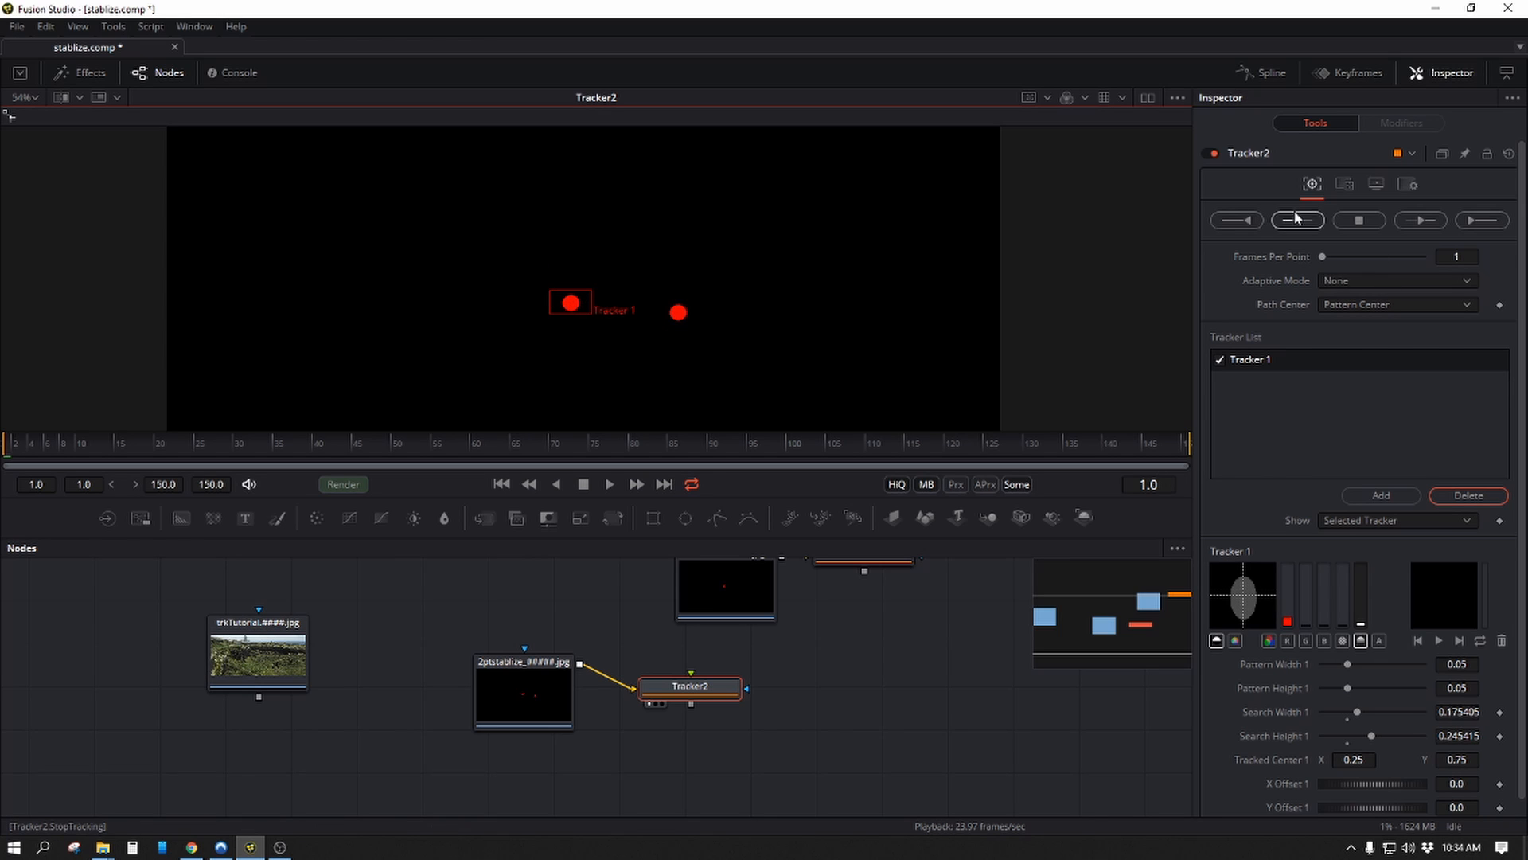
pyautogui.click(1250, 227)
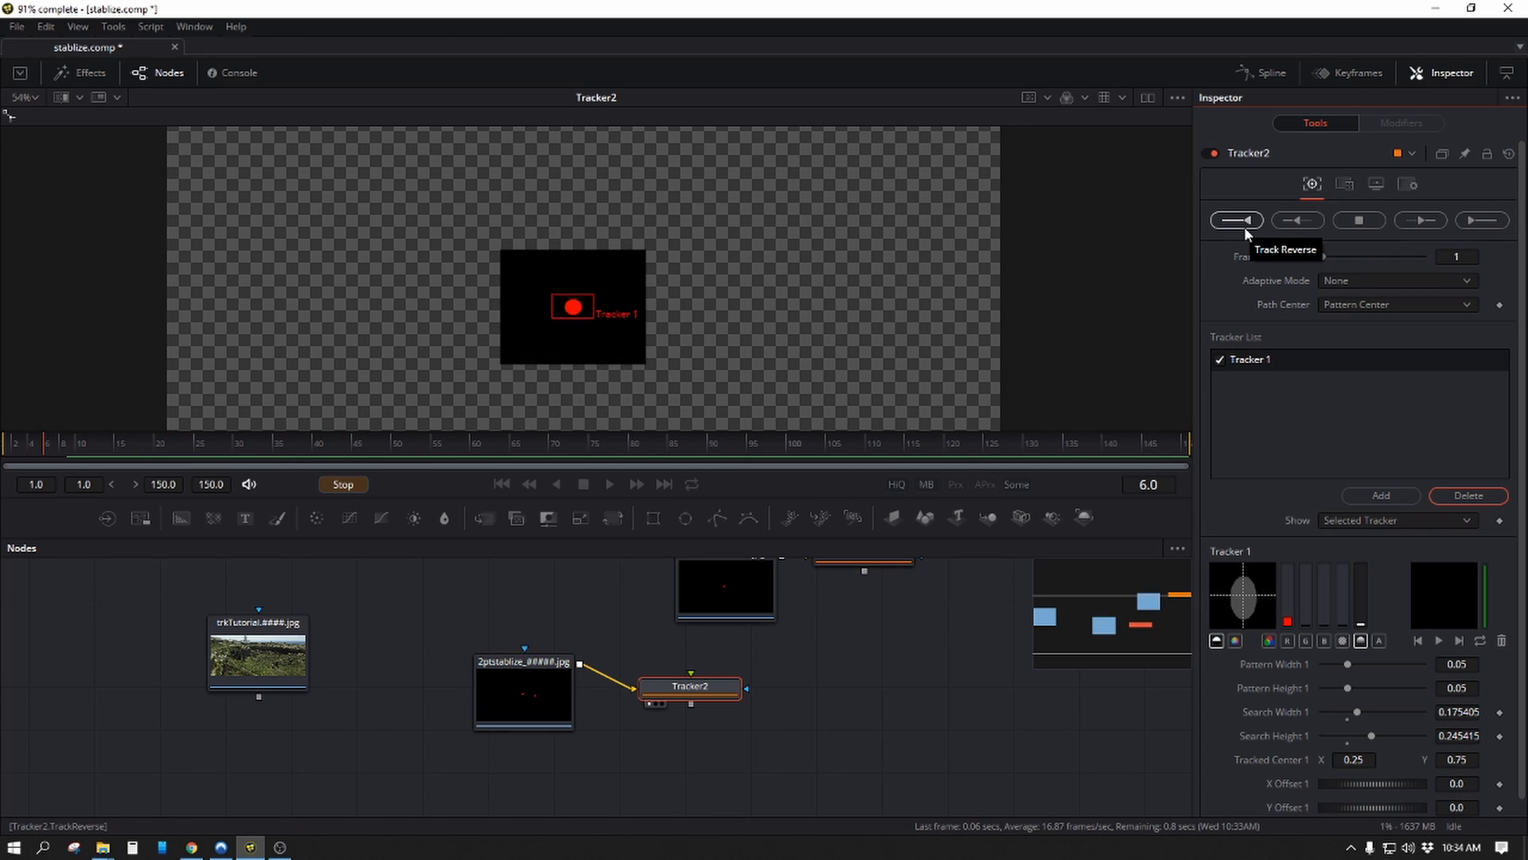
pyautogui.click(913, 499)
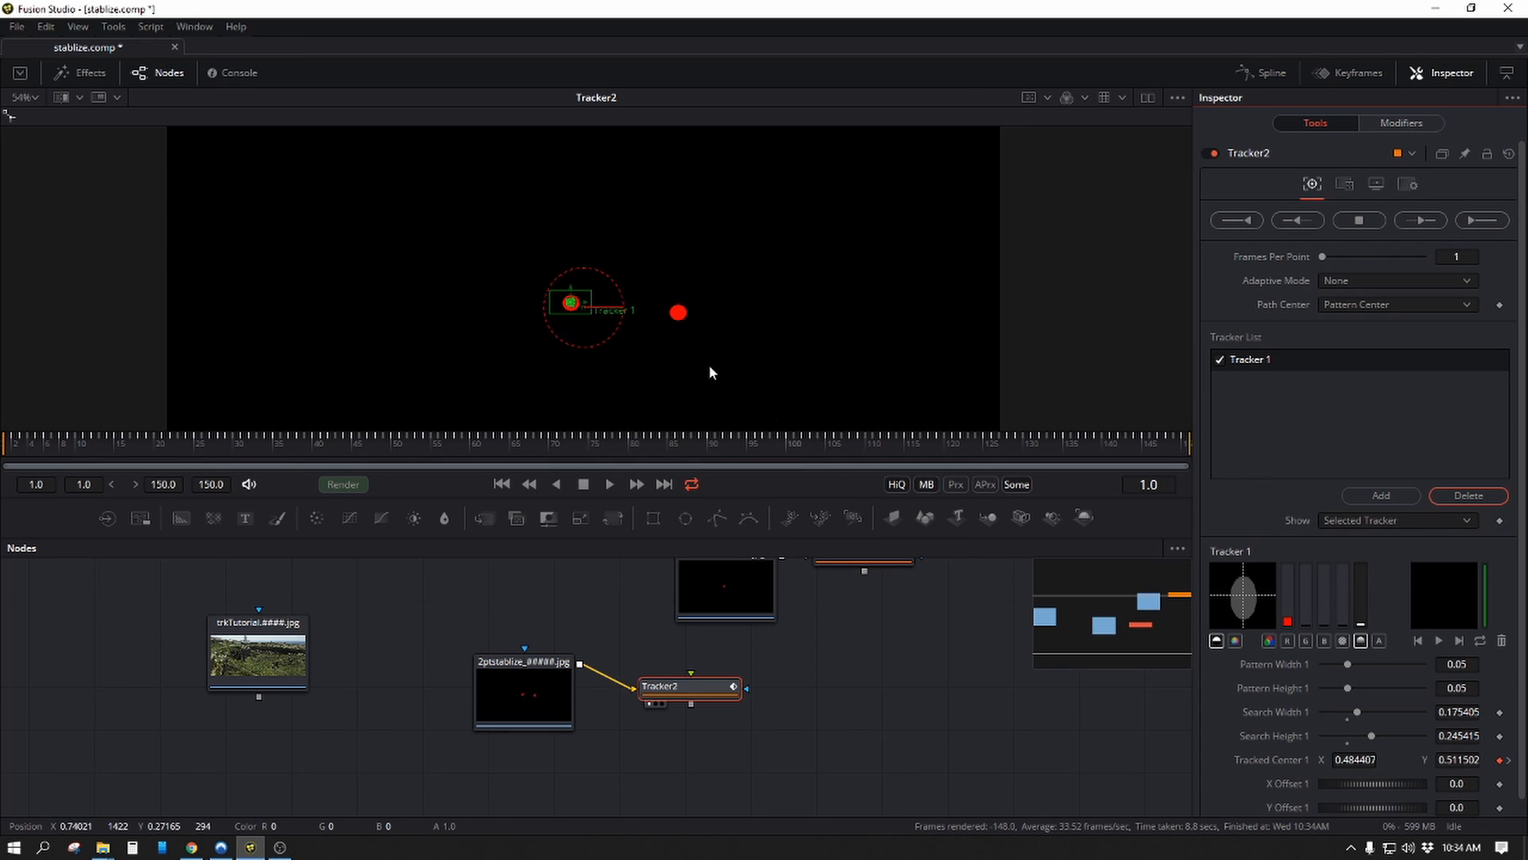
# Add Tracker 2 over the right dot with a search area of about 0.168 by 0.256, and disable Tracker 1.
pyautogui.click(1385, 496)
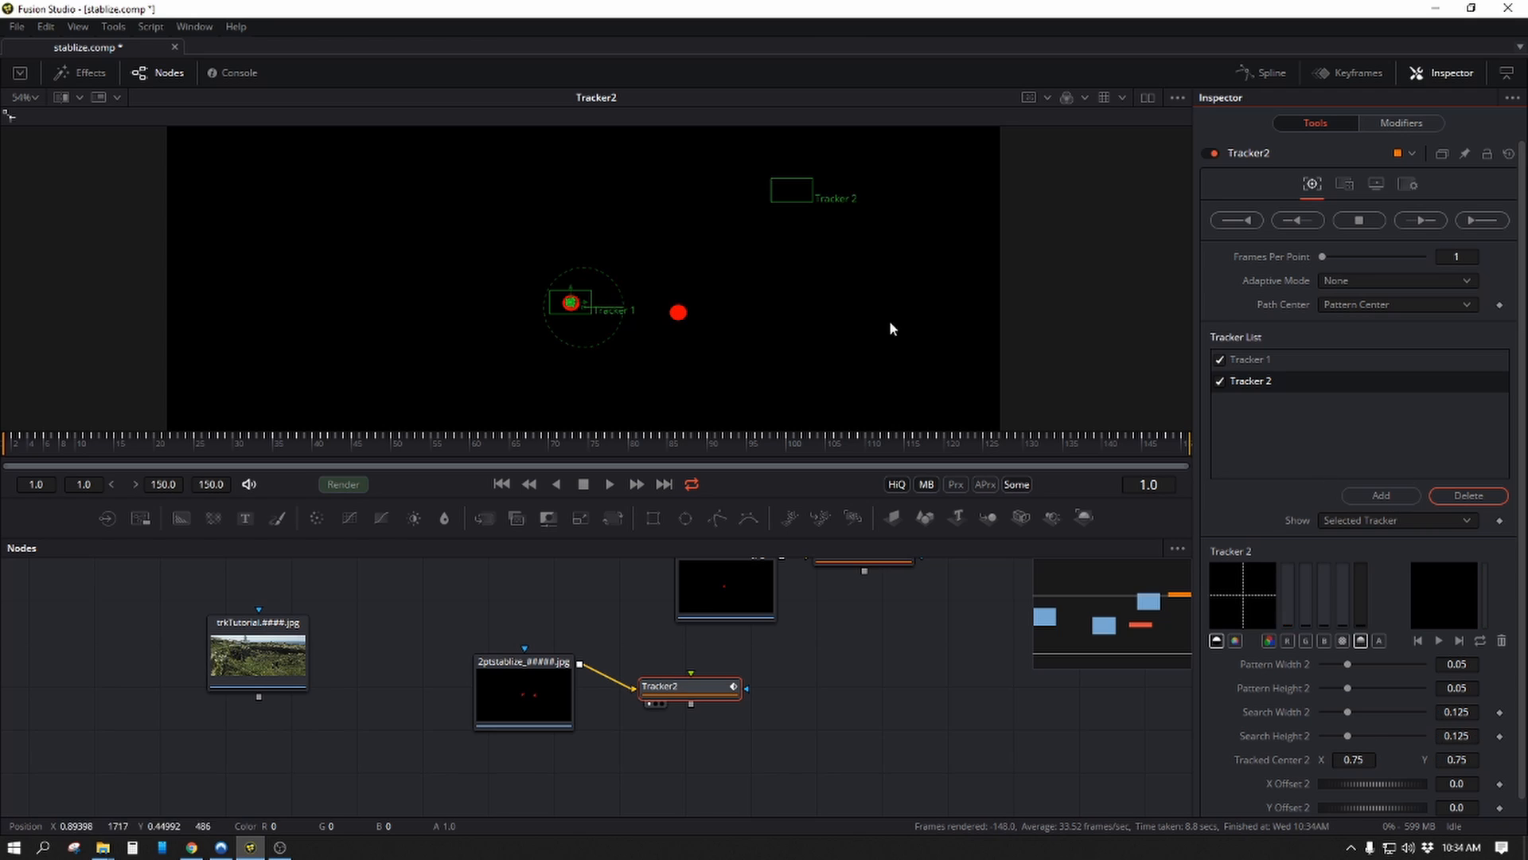
pyautogui.moveTo(768, 176); pyautogui.dragTo(657, 299)
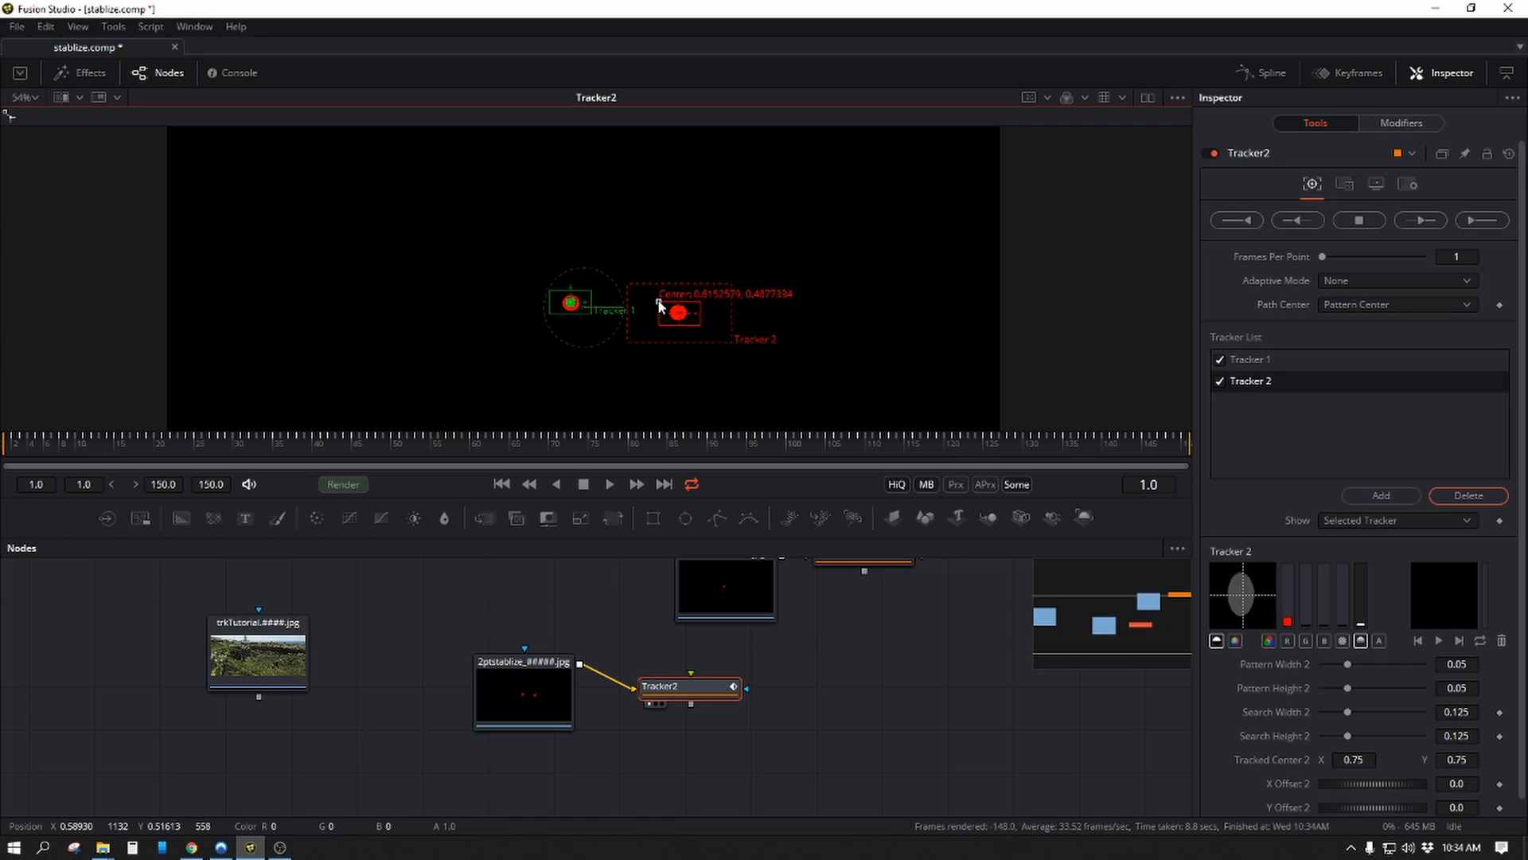
pyautogui.moveTo(746, 371); pyautogui.dragTo(745, 355)
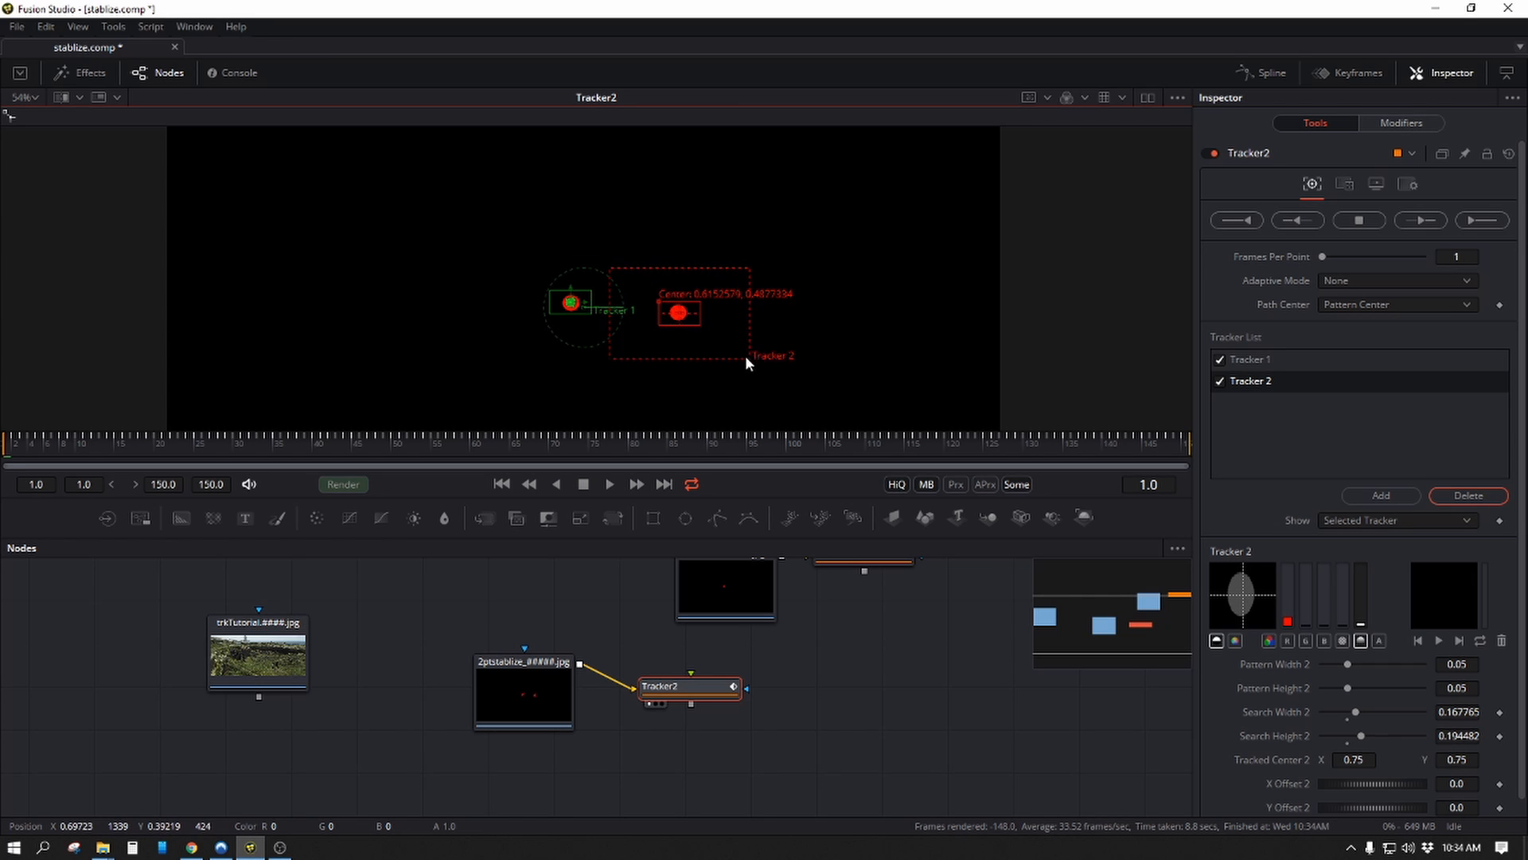
pyautogui.click(1221, 359)
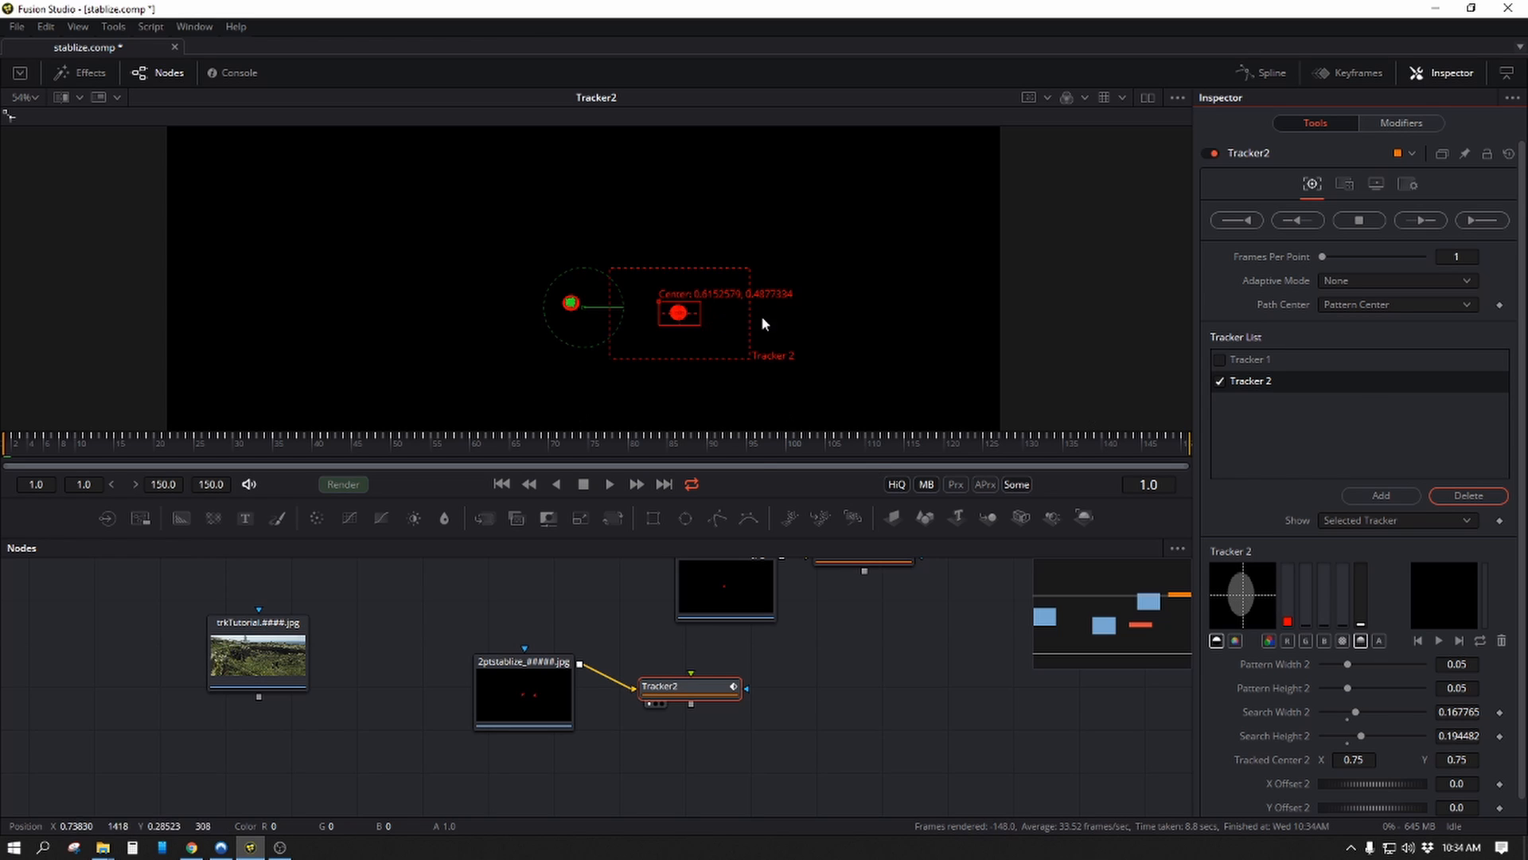
pyautogui.moveTo(747, 358); pyautogui.dragTo(748, 371)
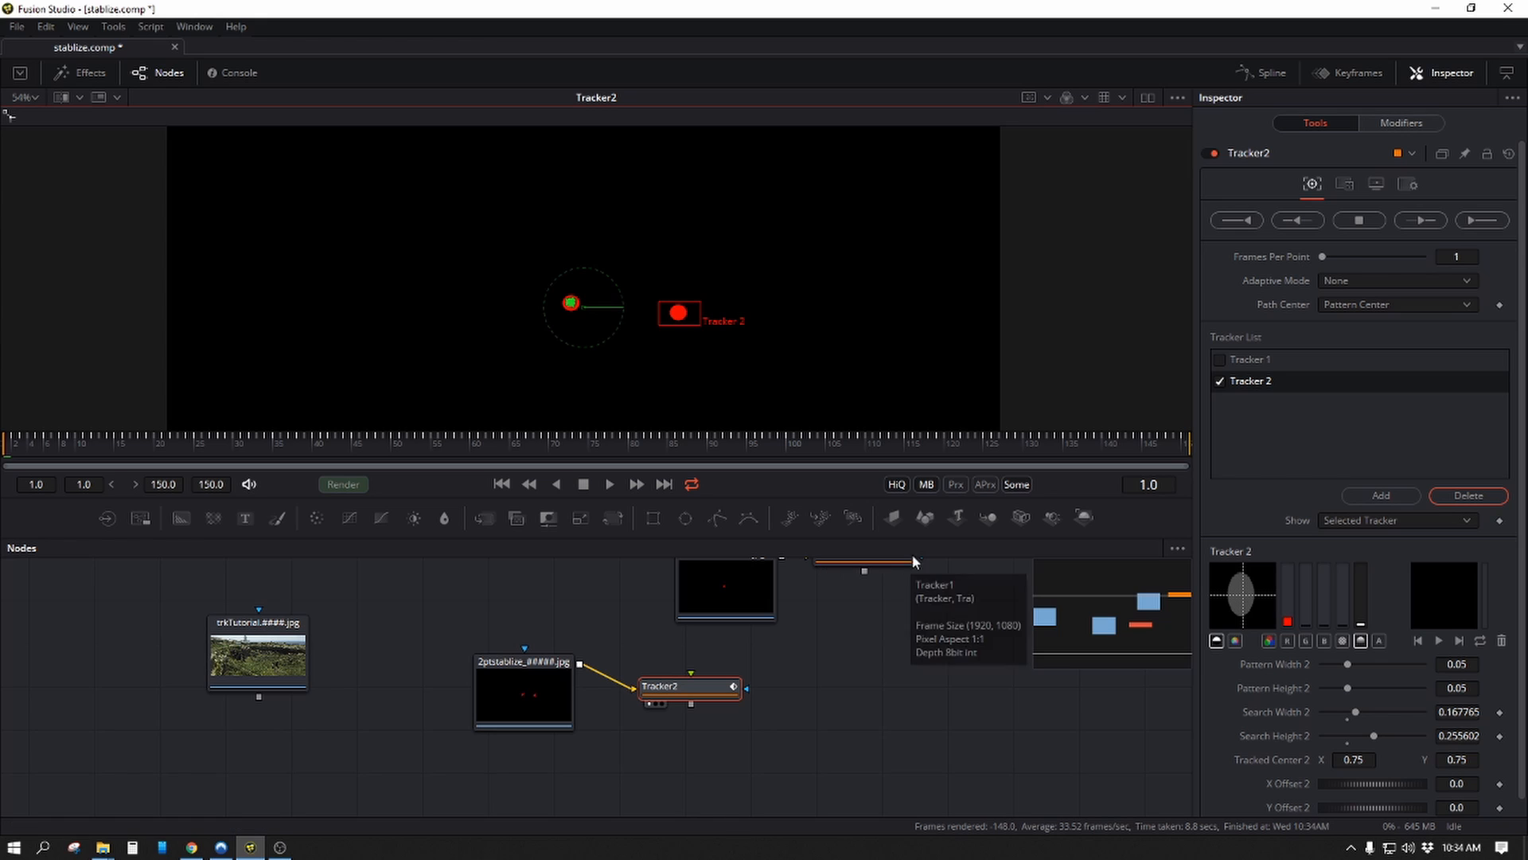
# Track the right dot forward to frame 150 with Tracker 2 and re-enable Tracker 1.
pyautogui.click(1496, 225)
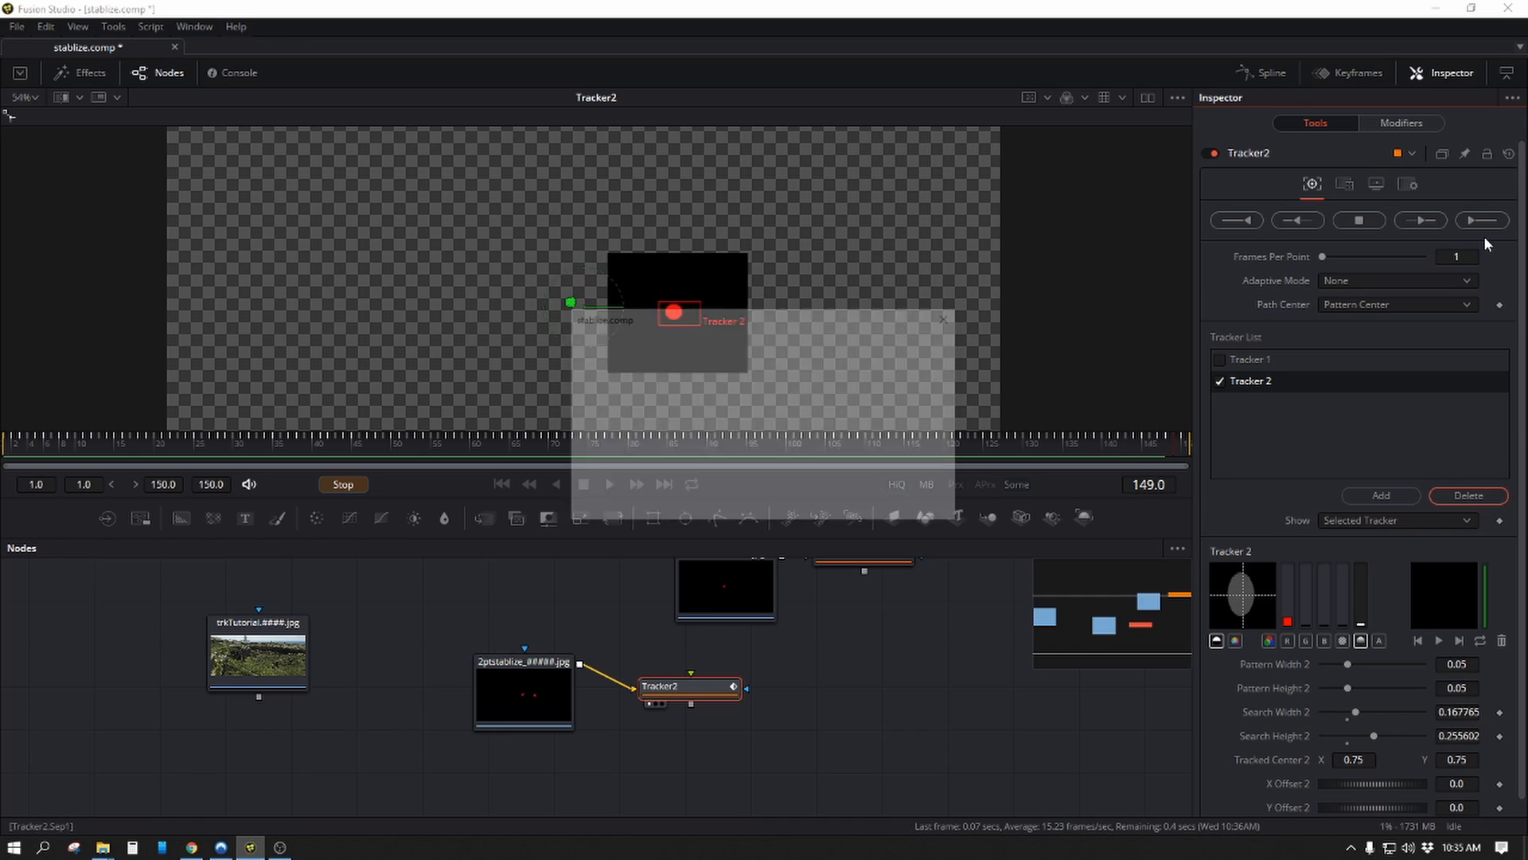
pyautogui.click(916, 500)
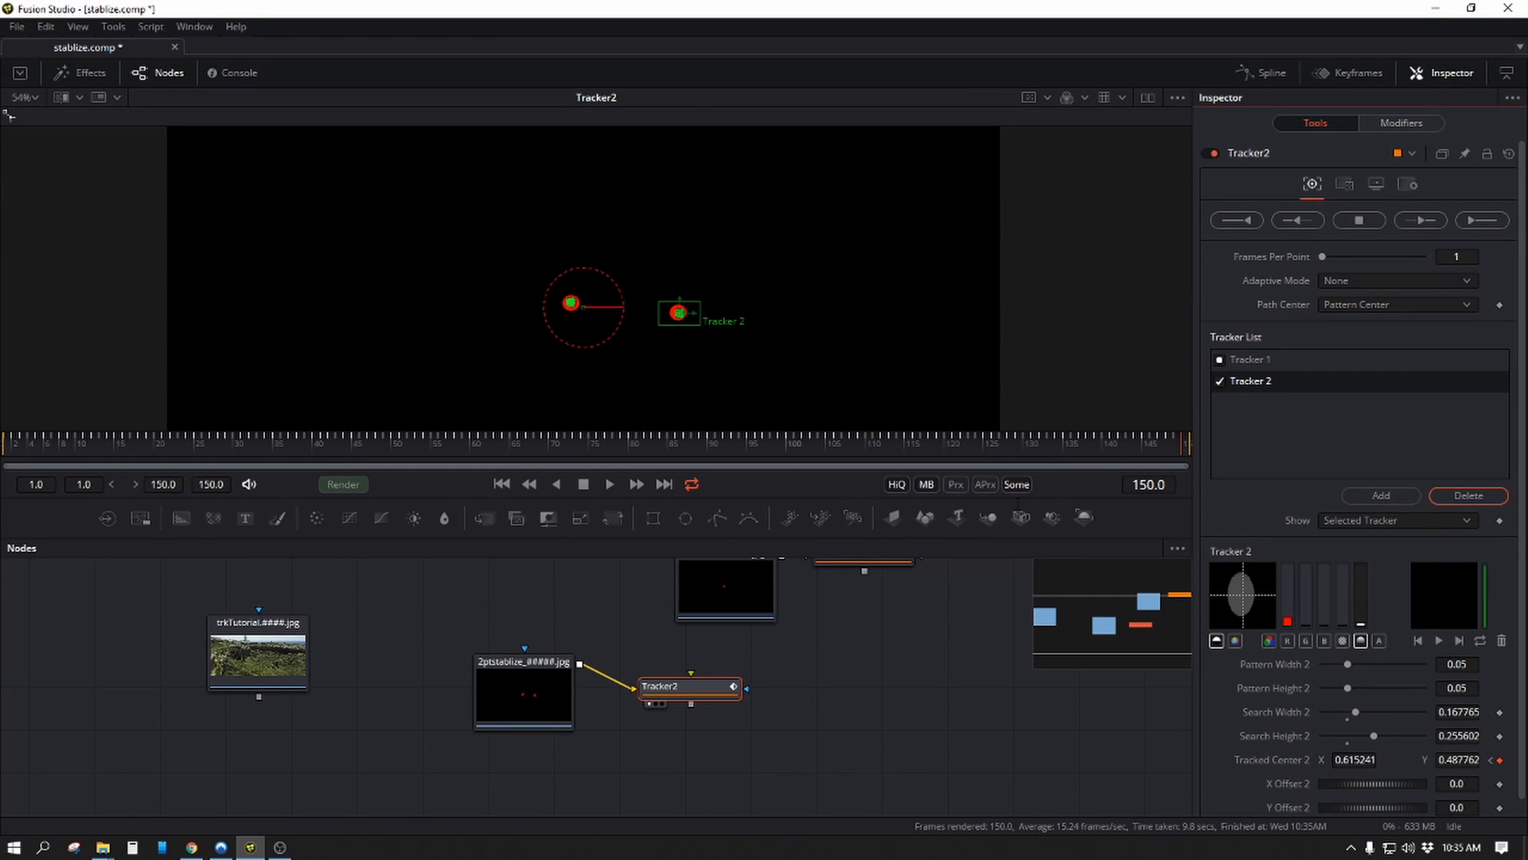
pyautogui.click(1220, 360)
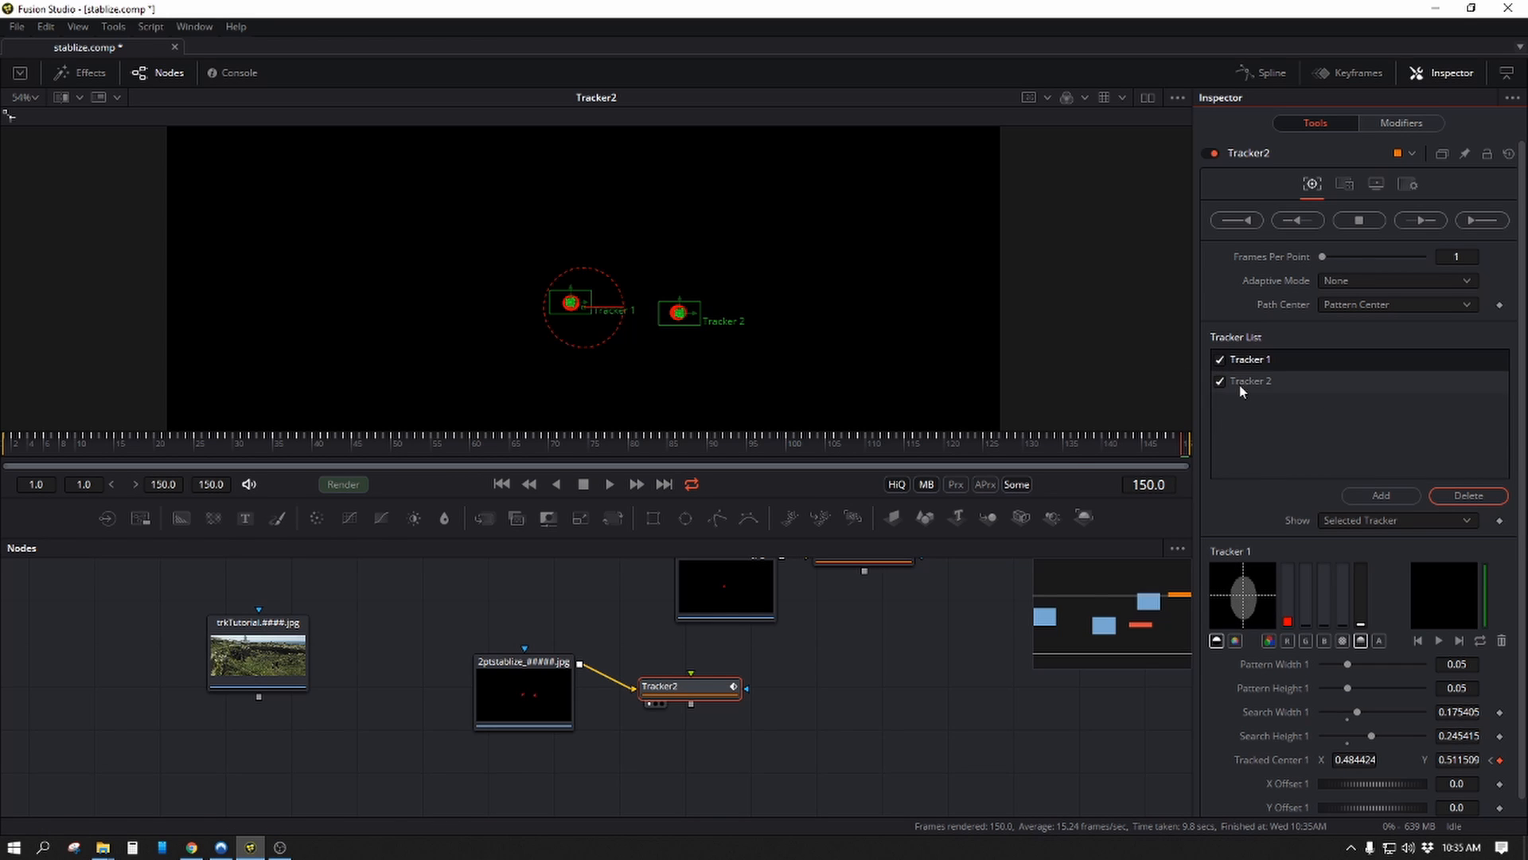
# Set Tracker2's operation to Match Move with merge BG only, and shift its node slightly away from the loader.
pyautogui.click(1345, 185)
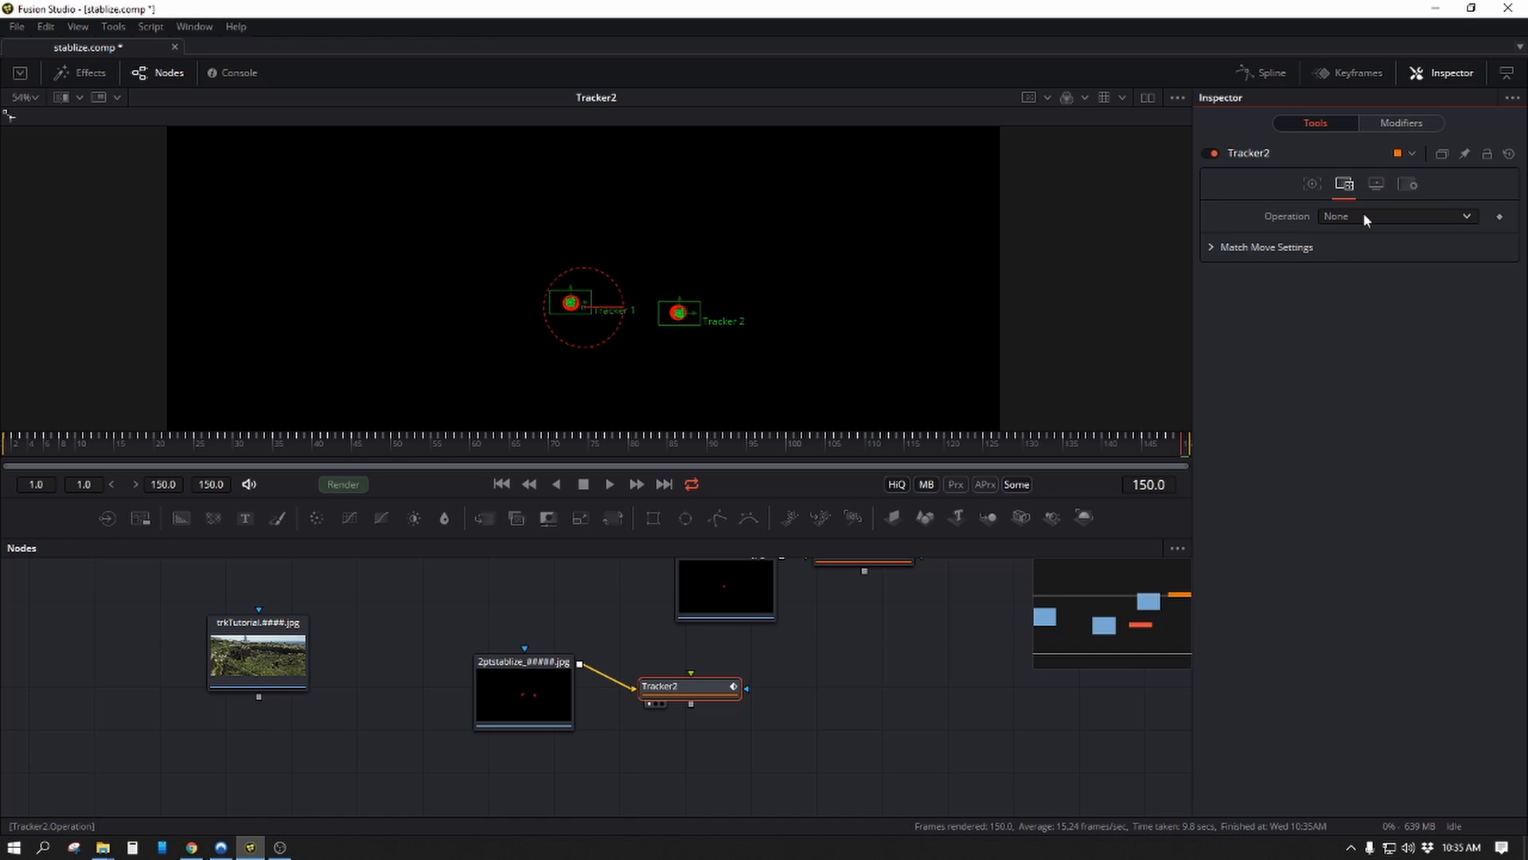
pyautogui.click(1363, 215)
pyautogui.click(1363, 236)
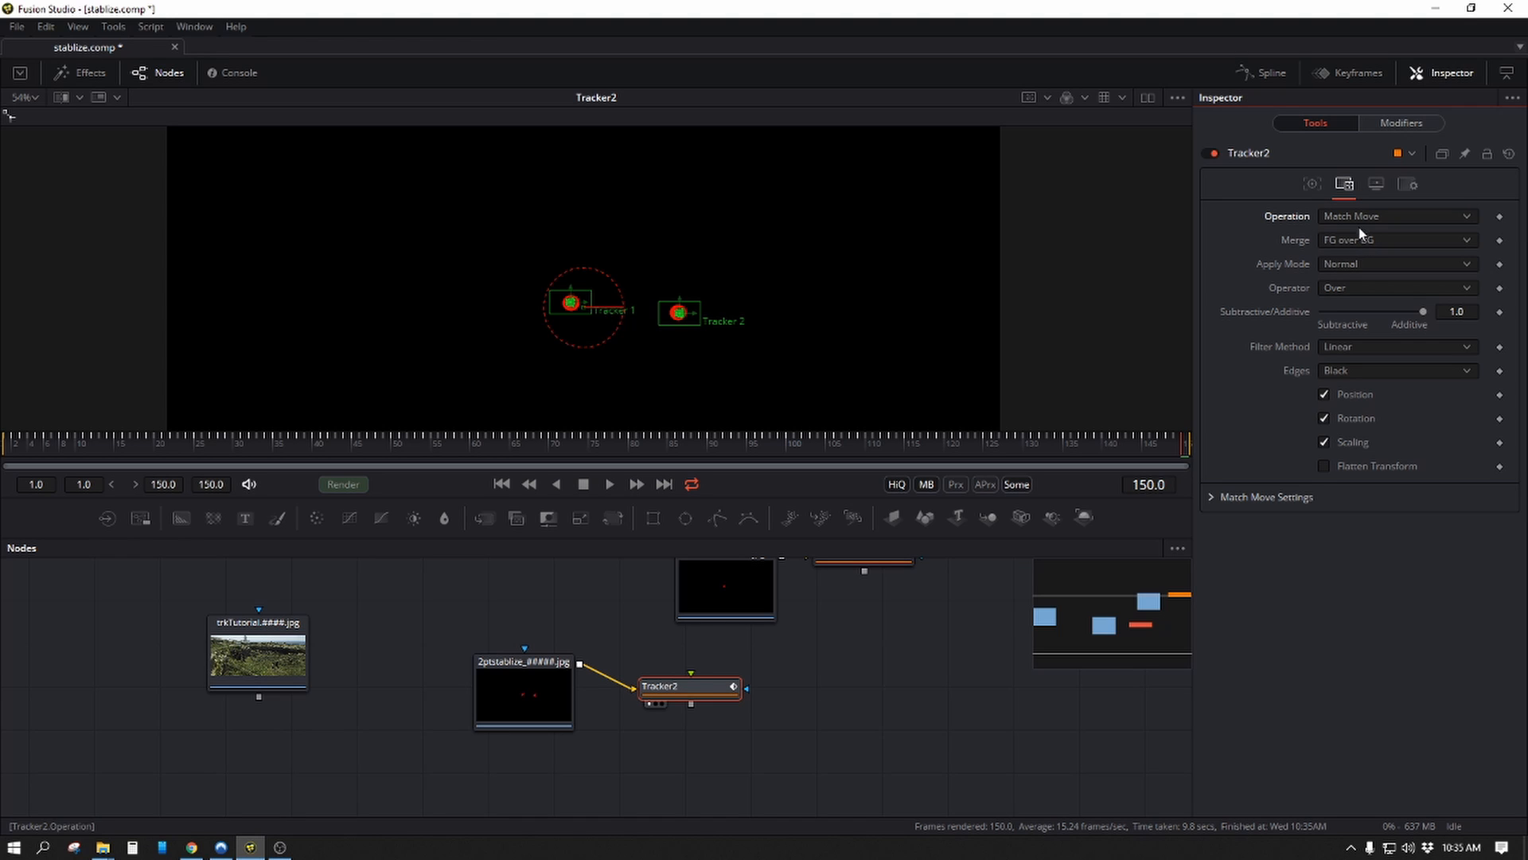
pyautogui.click(1344, 241)
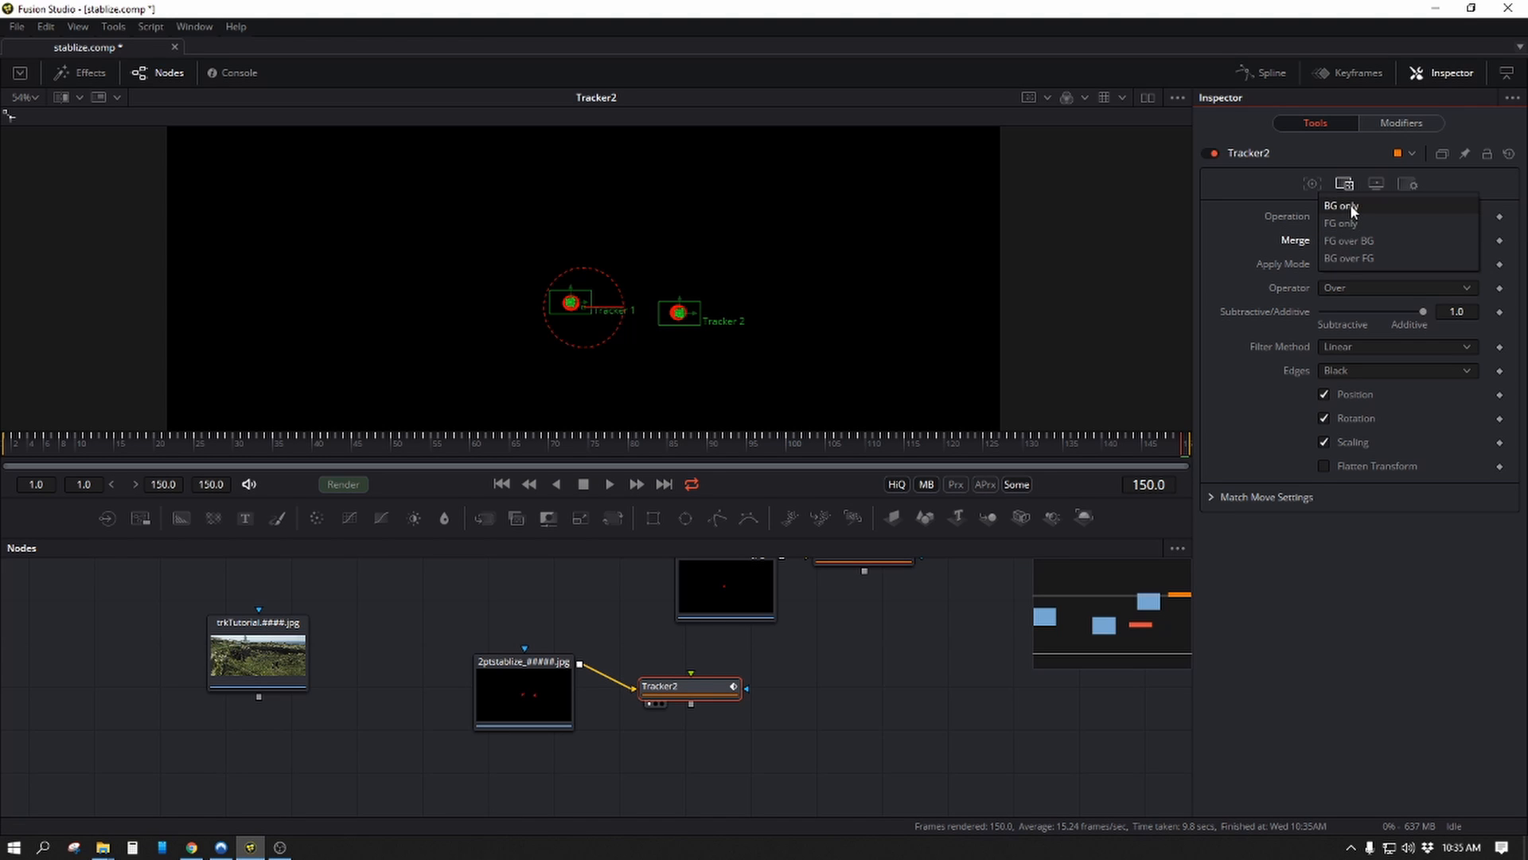
pyautogui.click(1350, 204)
pyautogui.moveTo(691, 687); pyautogui.dragTo(709, 667)
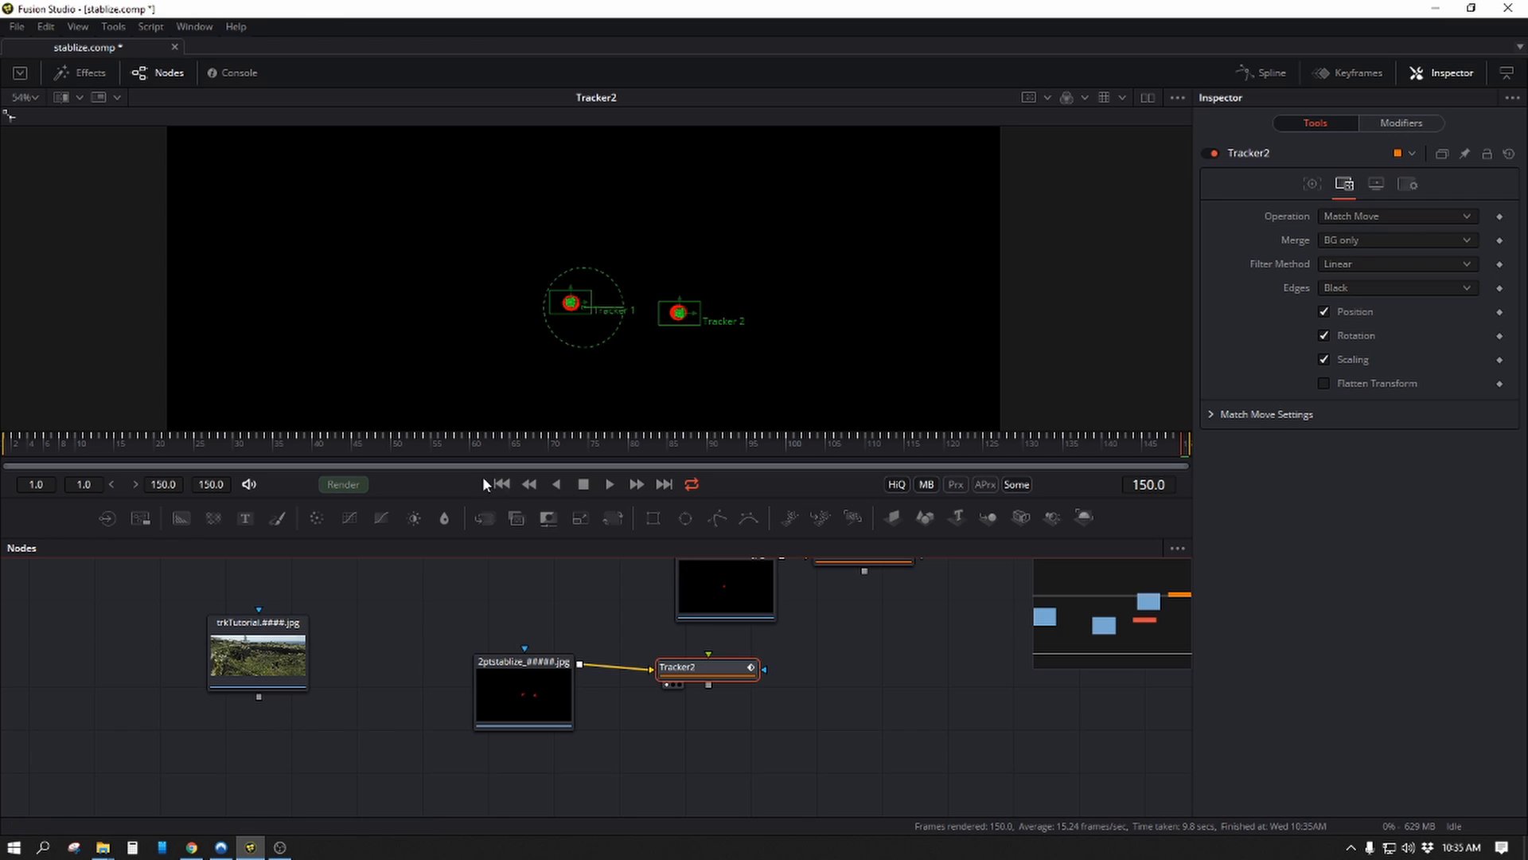
# Play back the Tracker2 output with its on-screen controls hidden to check the two-point stabilization.
pyautogui.click(611, 484)
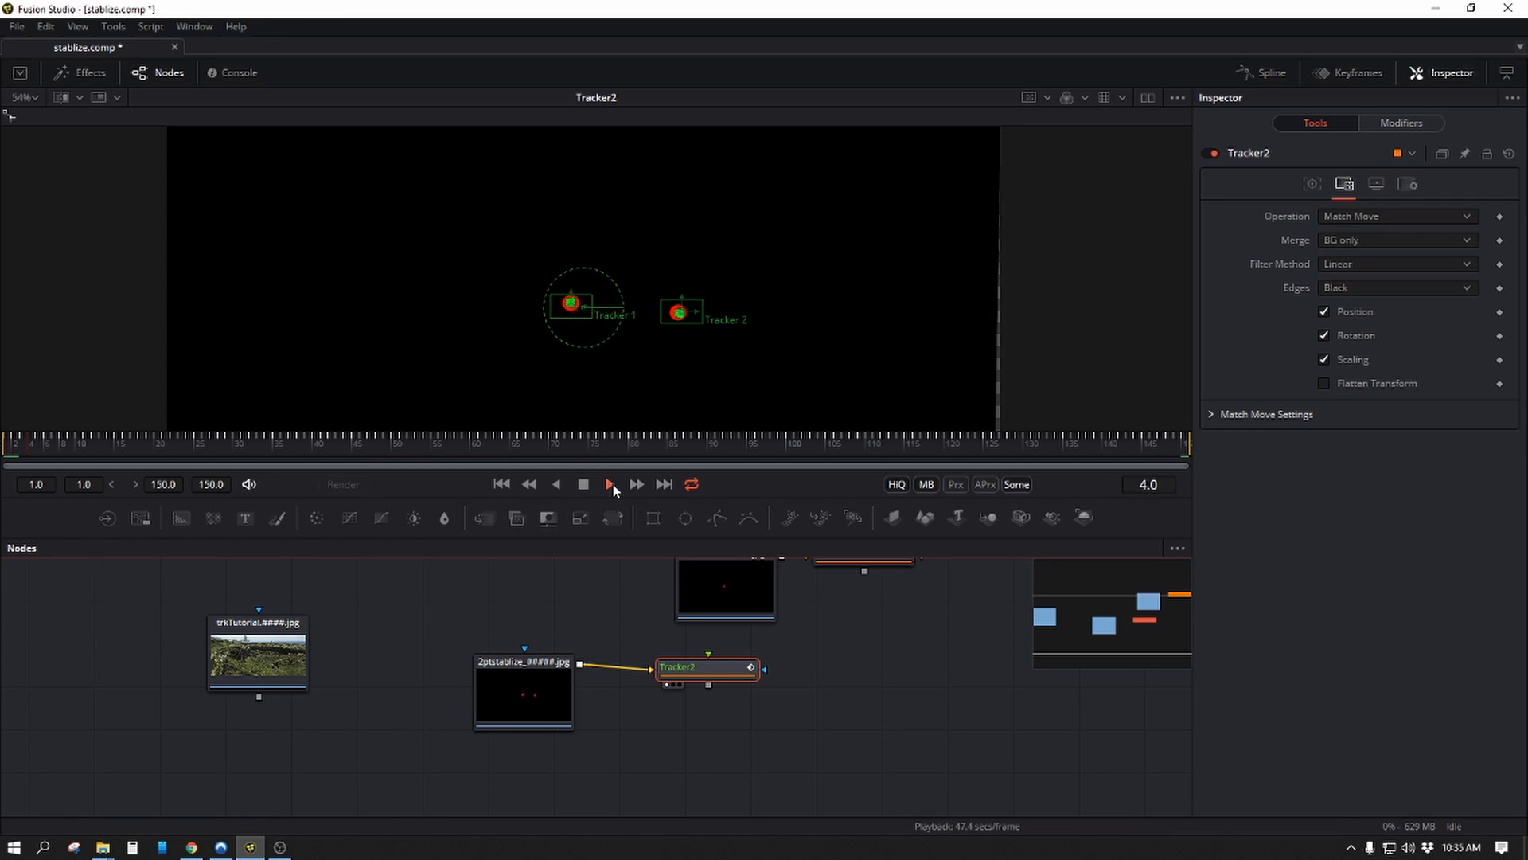
pyautogui.click(903, 686)
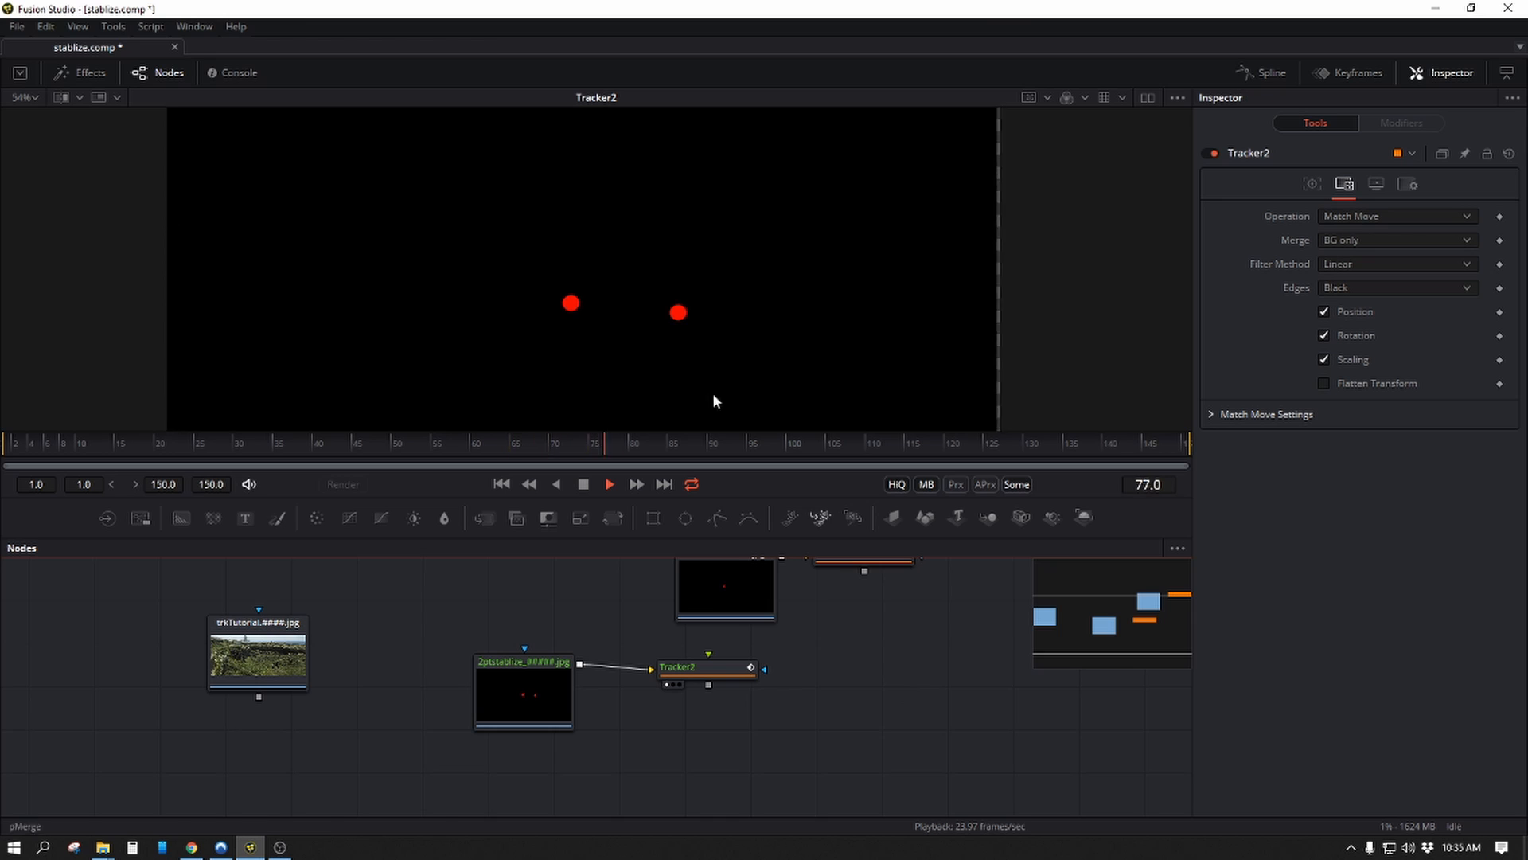